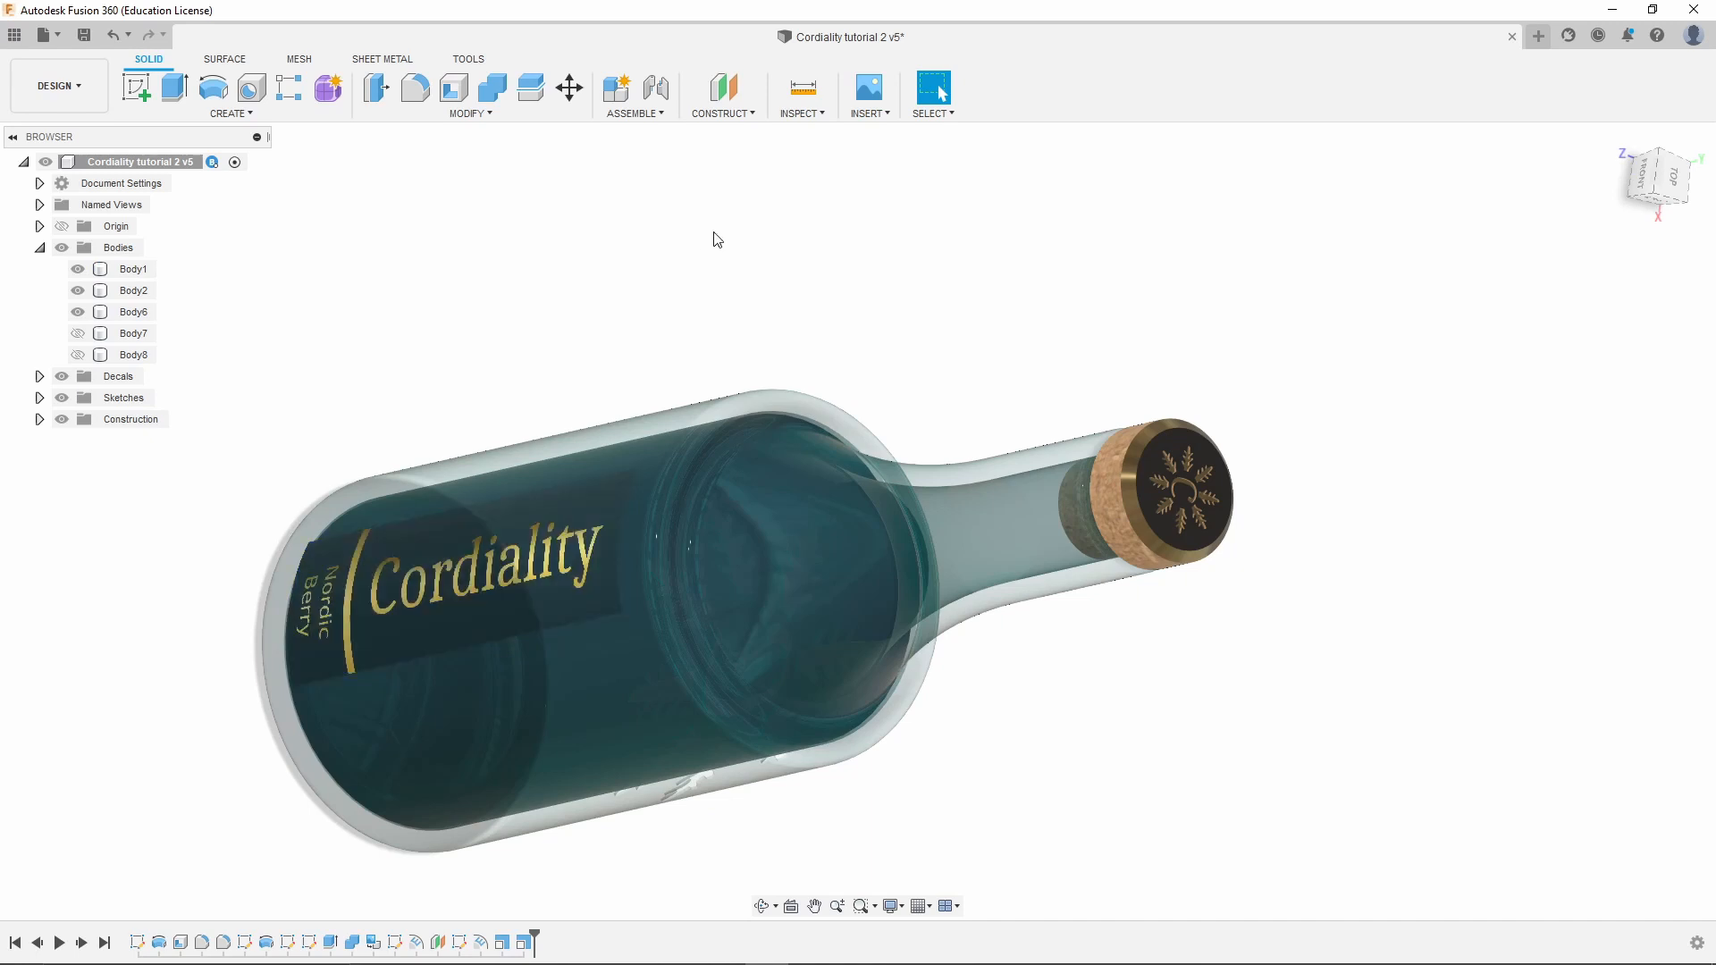
click(869, 112)
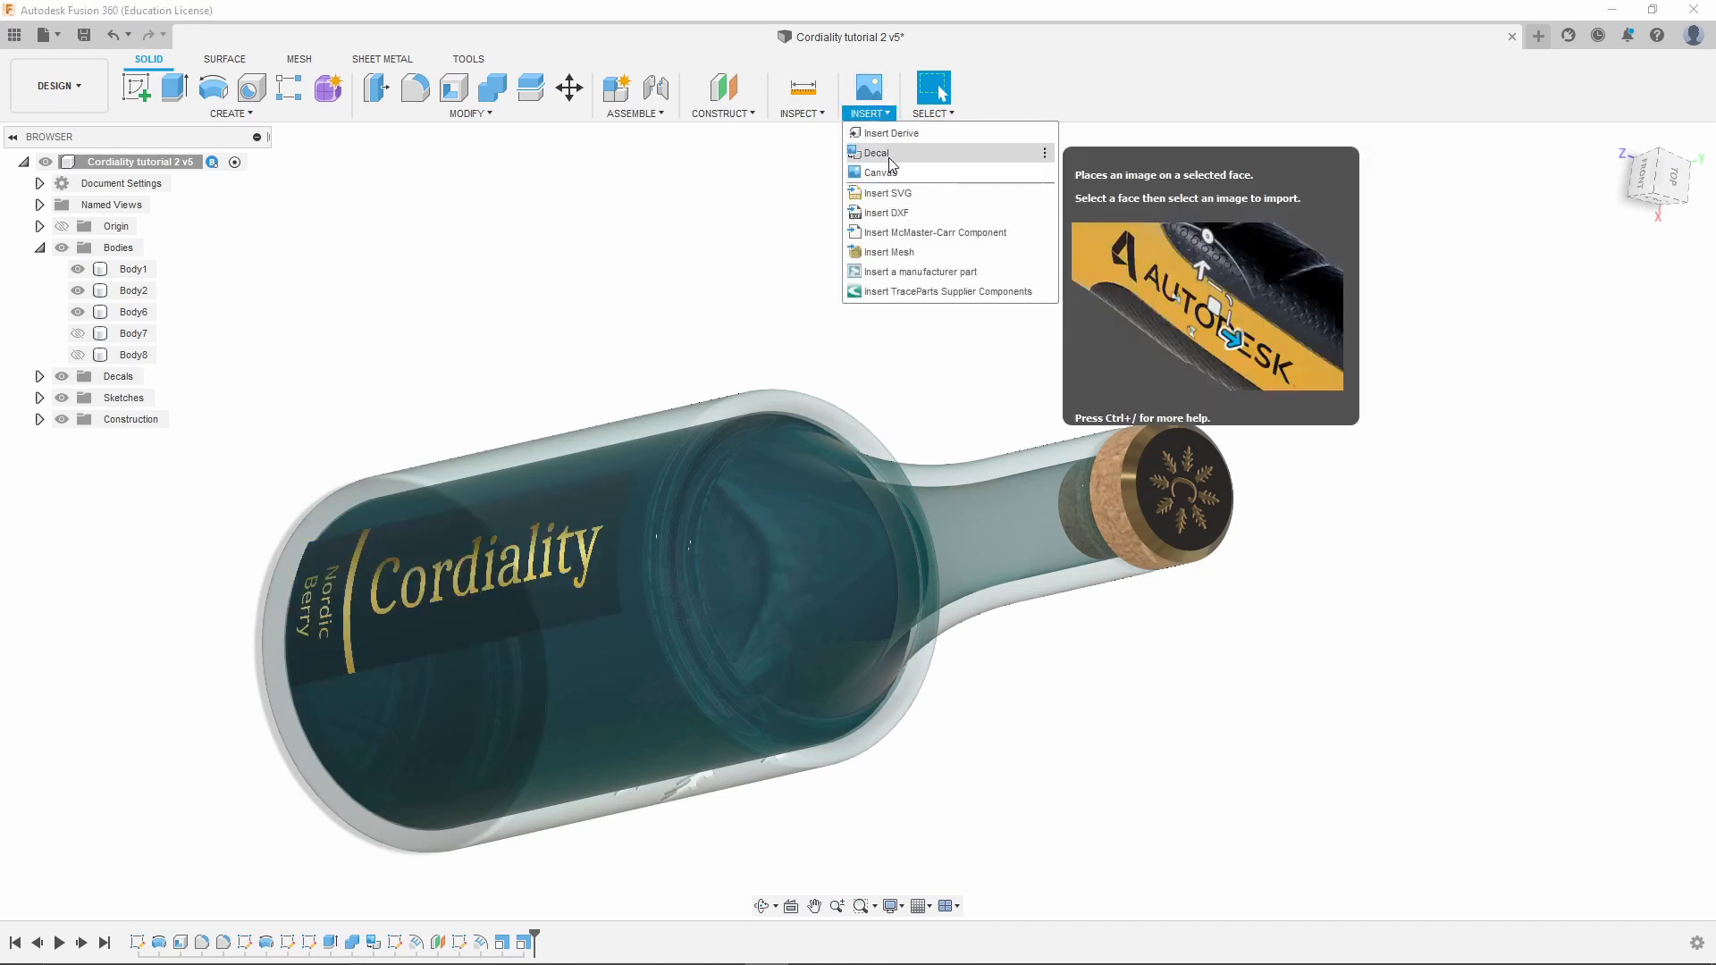
click(590, 239)
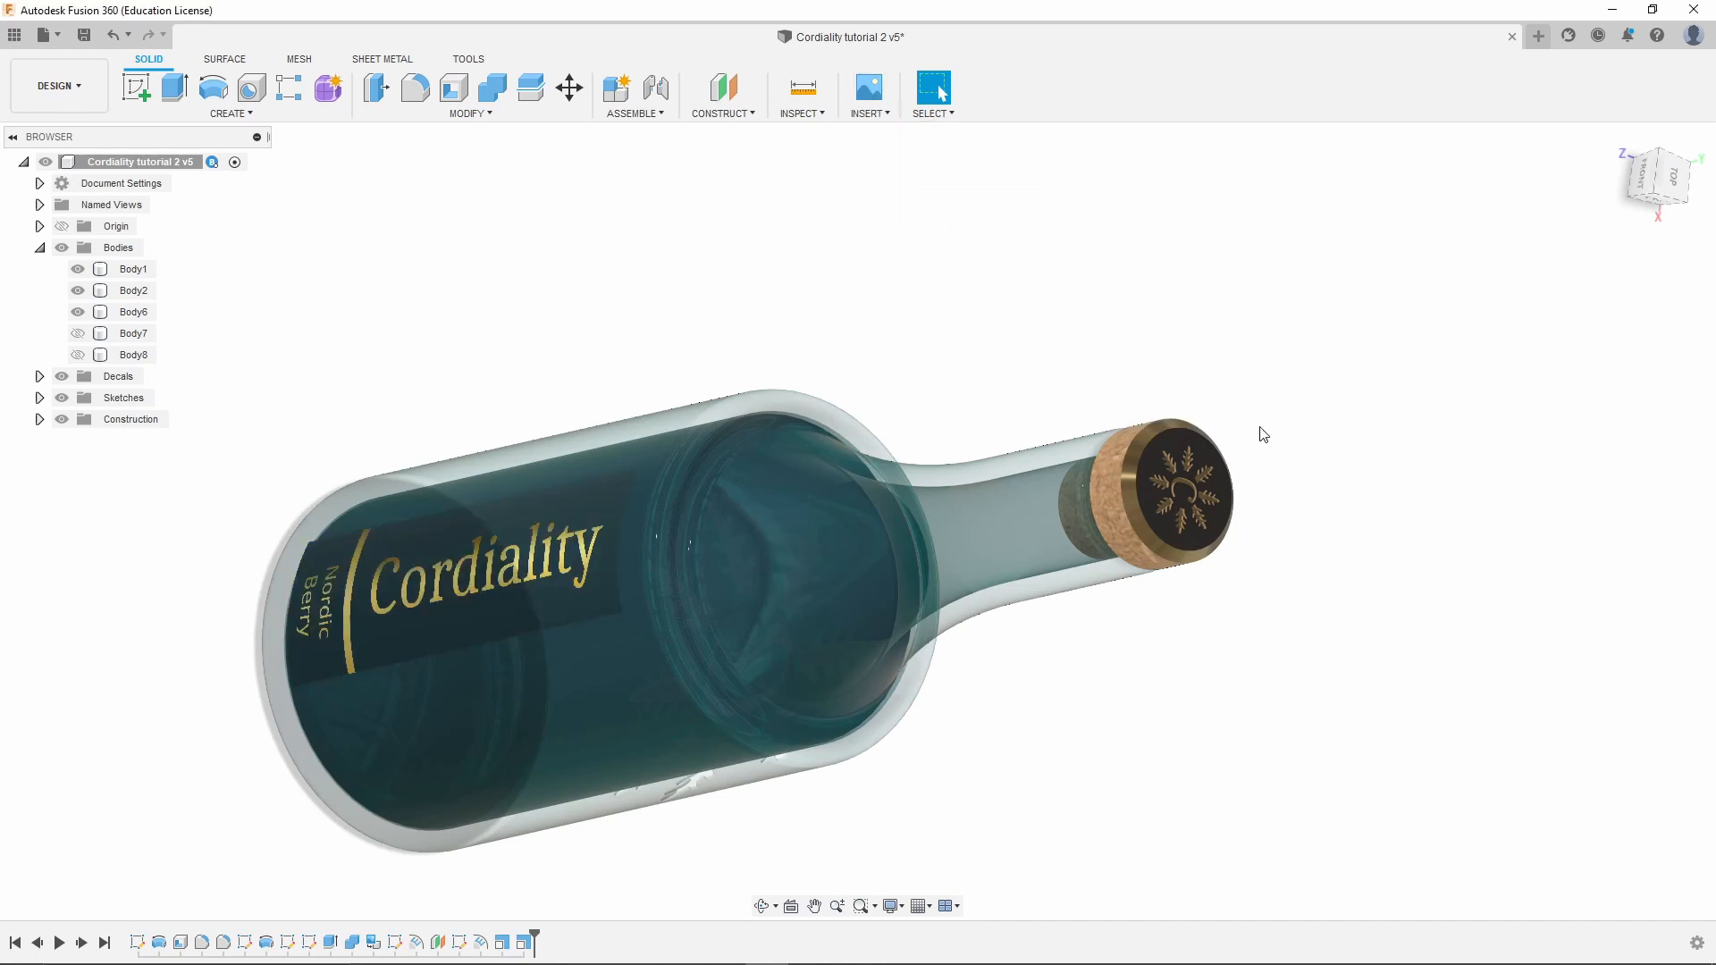
Examine the leaf-and-C logo recessed into the top face of the bottle's stopper
scroll(1263, 474, up, 3)
shift+middle_drag(1264, 513, 1199, 489)
scroll(1161, 537, up, 3)
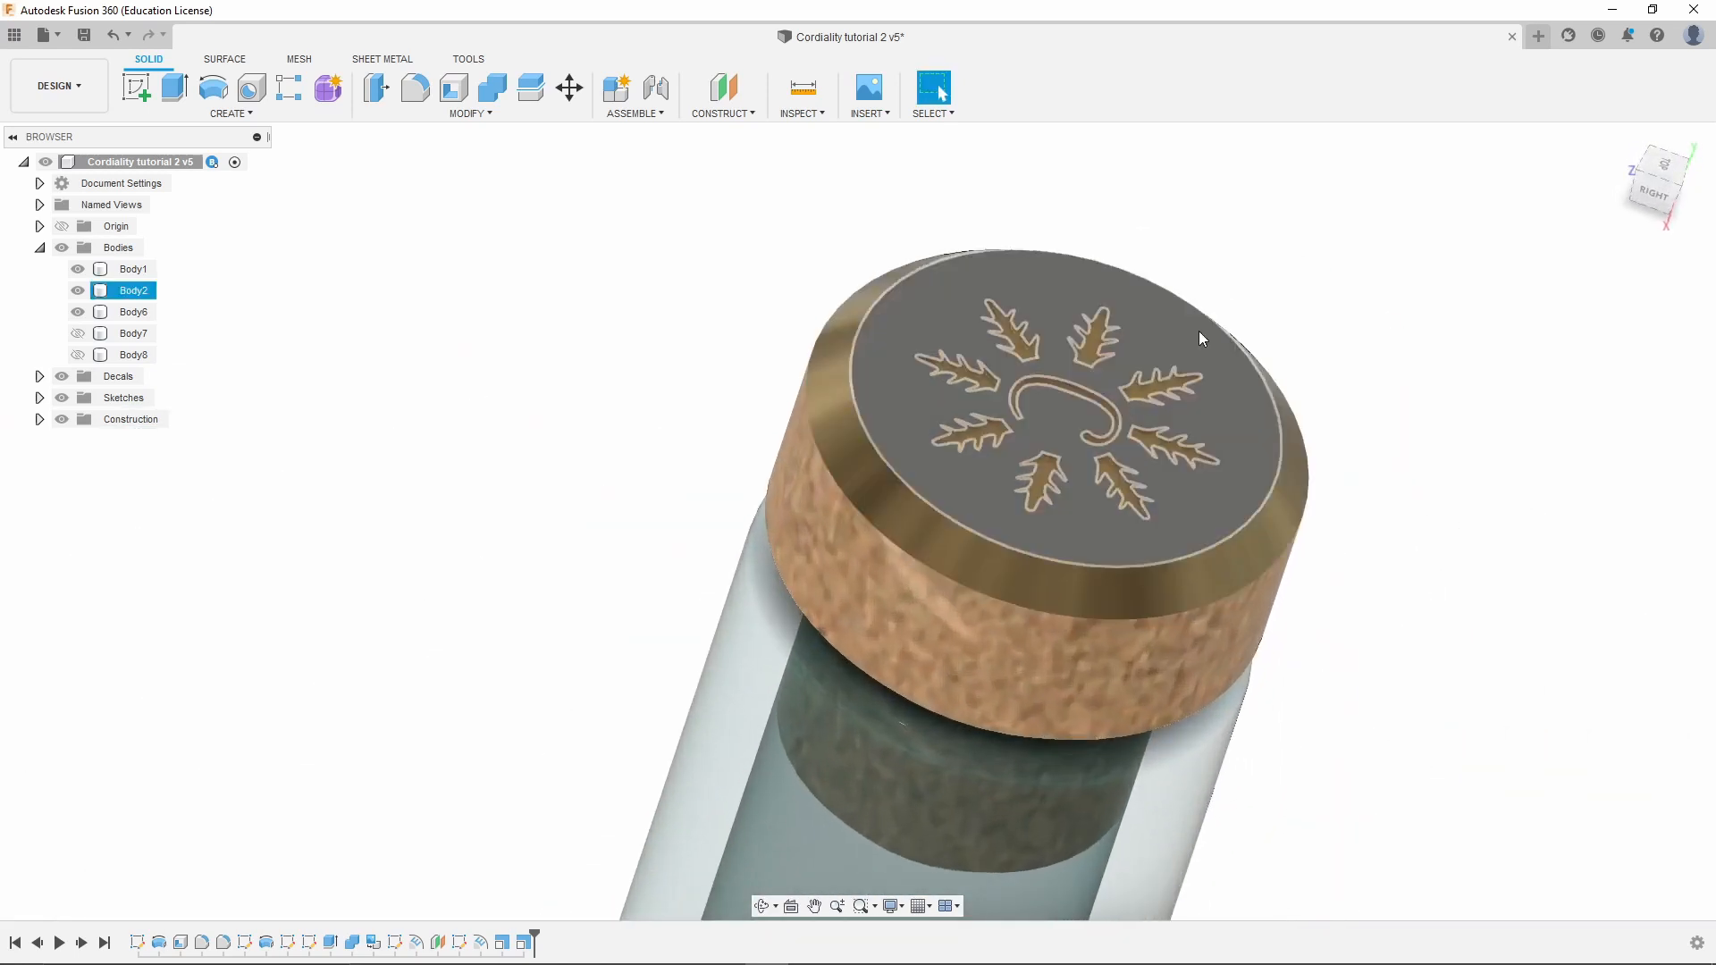
scroll(1199, 331, up, 2)
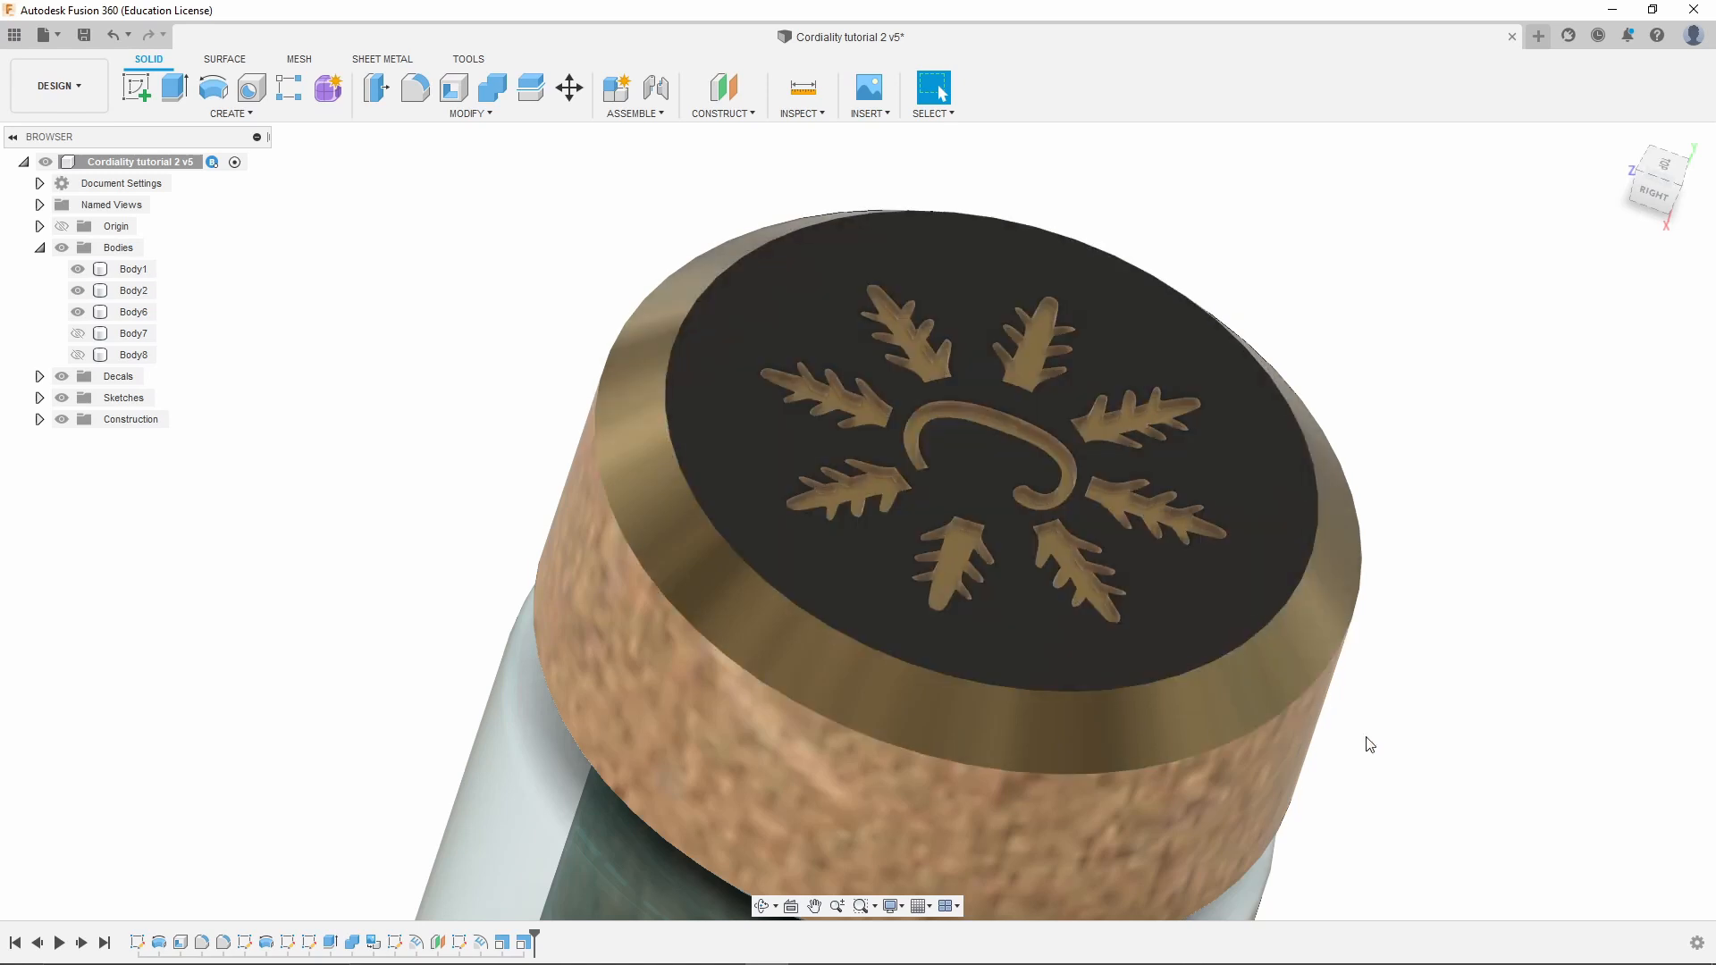
click(979, 452)
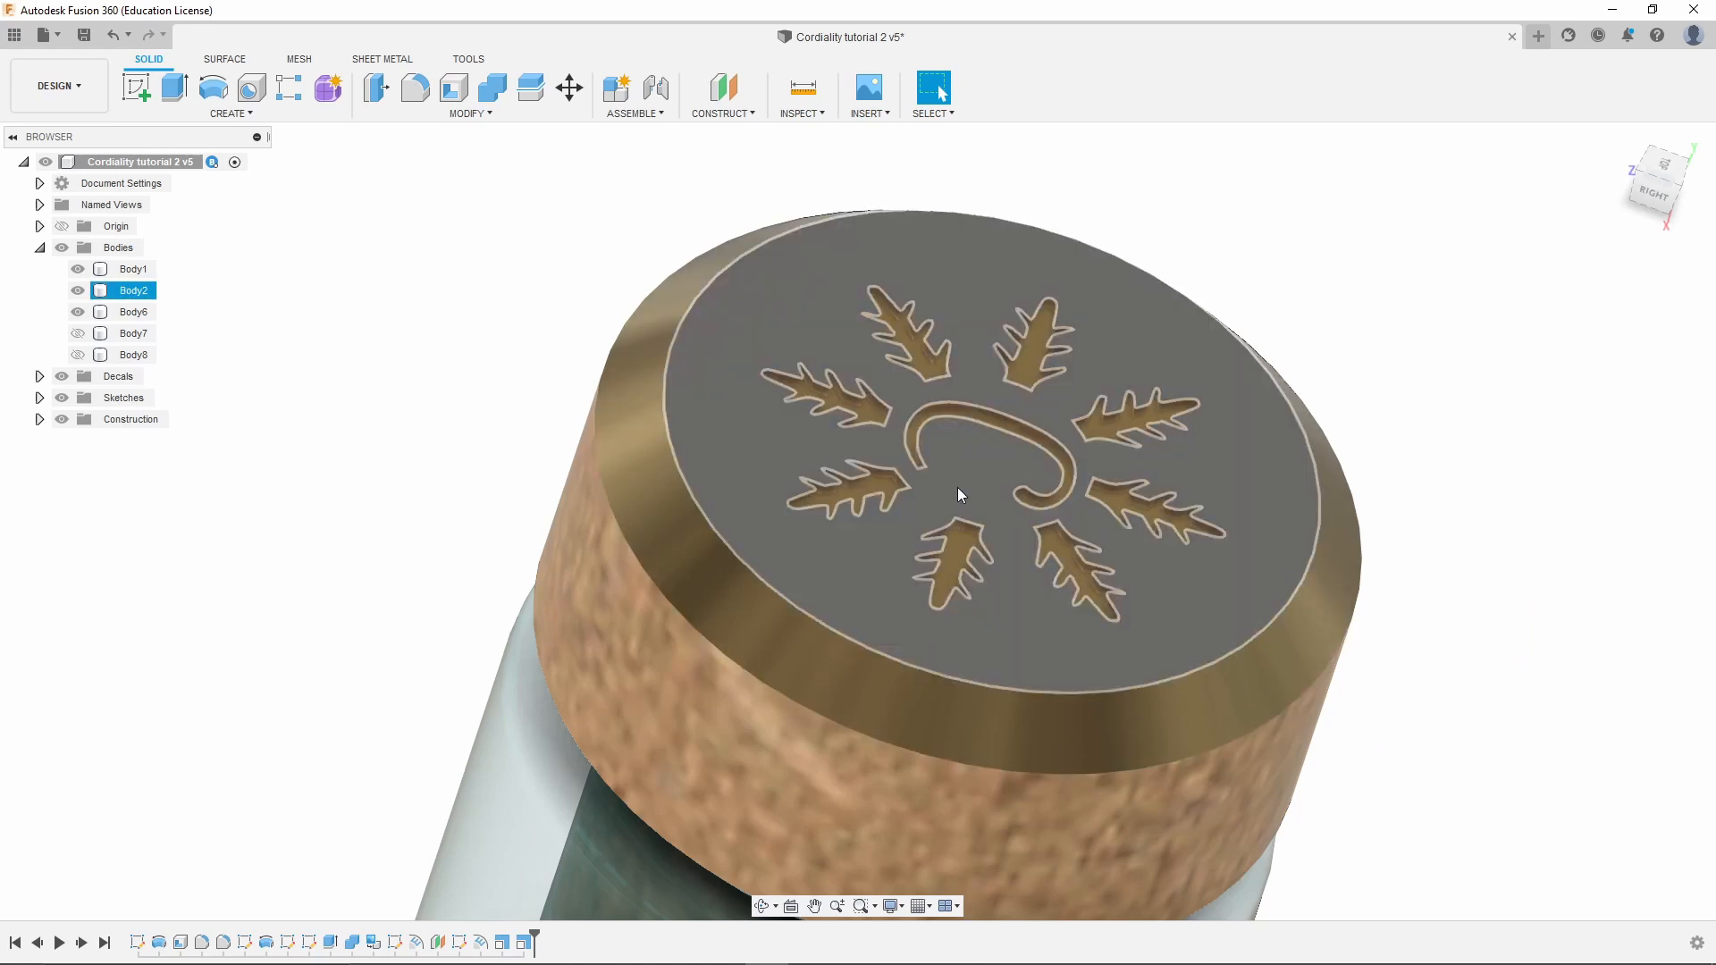
scroll(866, 357, down, 1)
scroll(866, 358, down, 5)
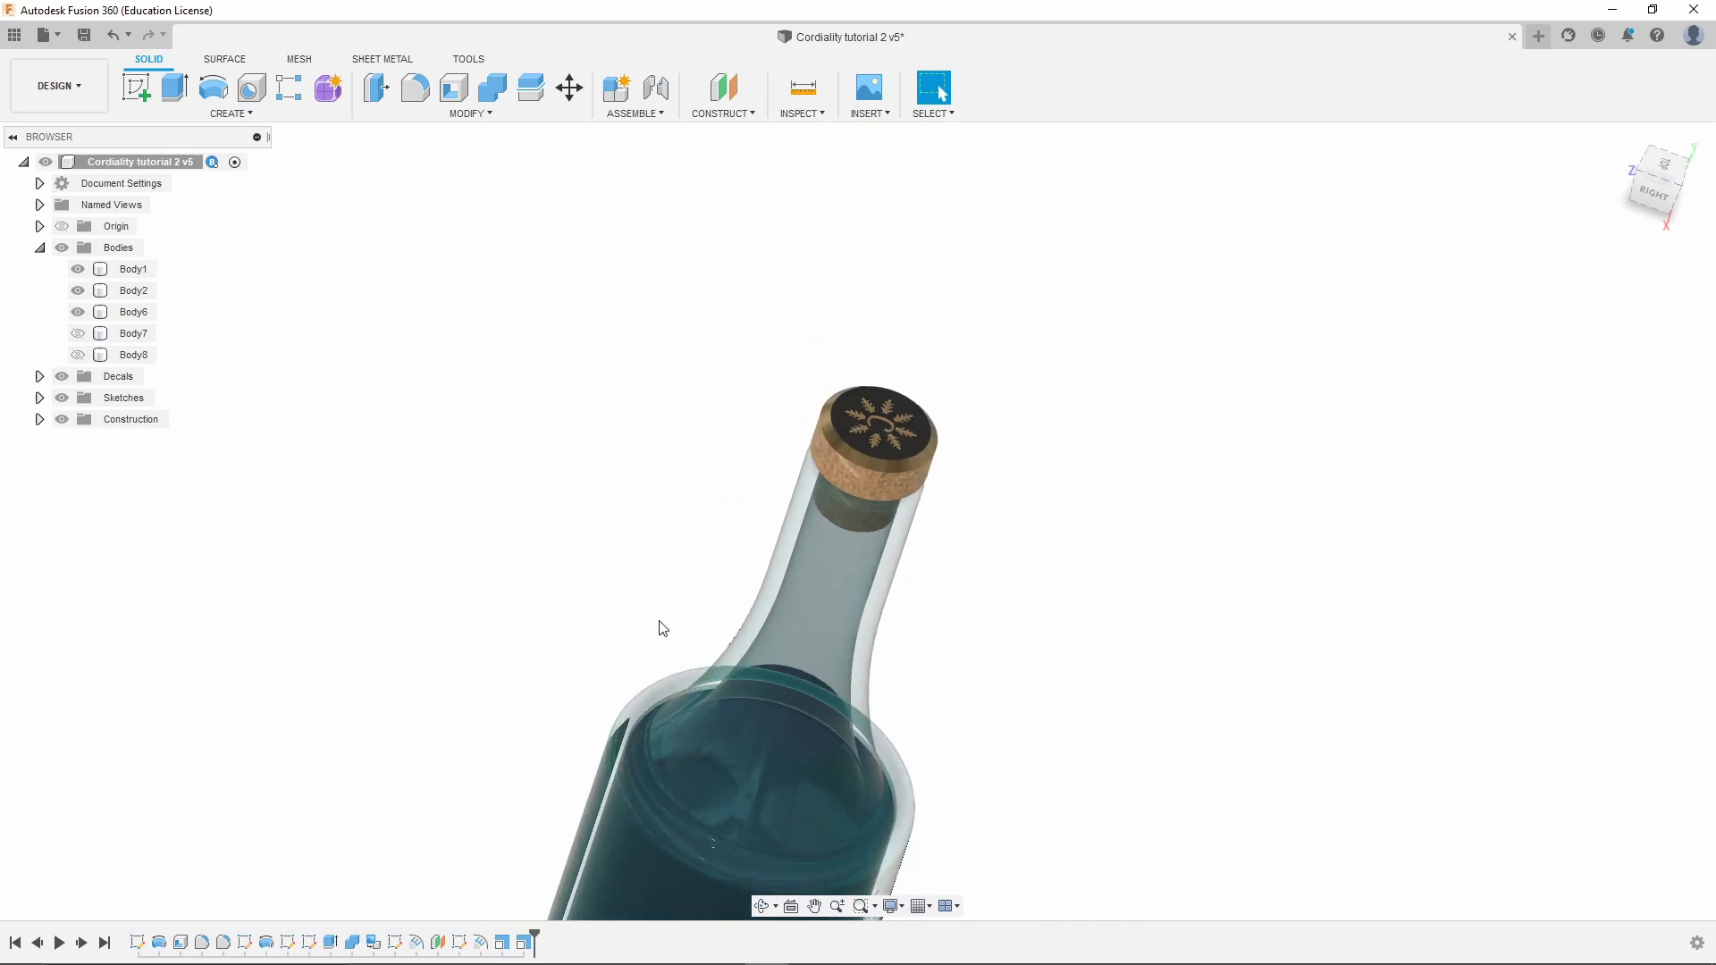
Examine the leaf-and-C logo on the side of the bottle body up close
shift+middle_drag(822, 724, 804, 830)
scroll(873, 796, up, 4)
shift+middle_drag(770, 747, 750, 715)
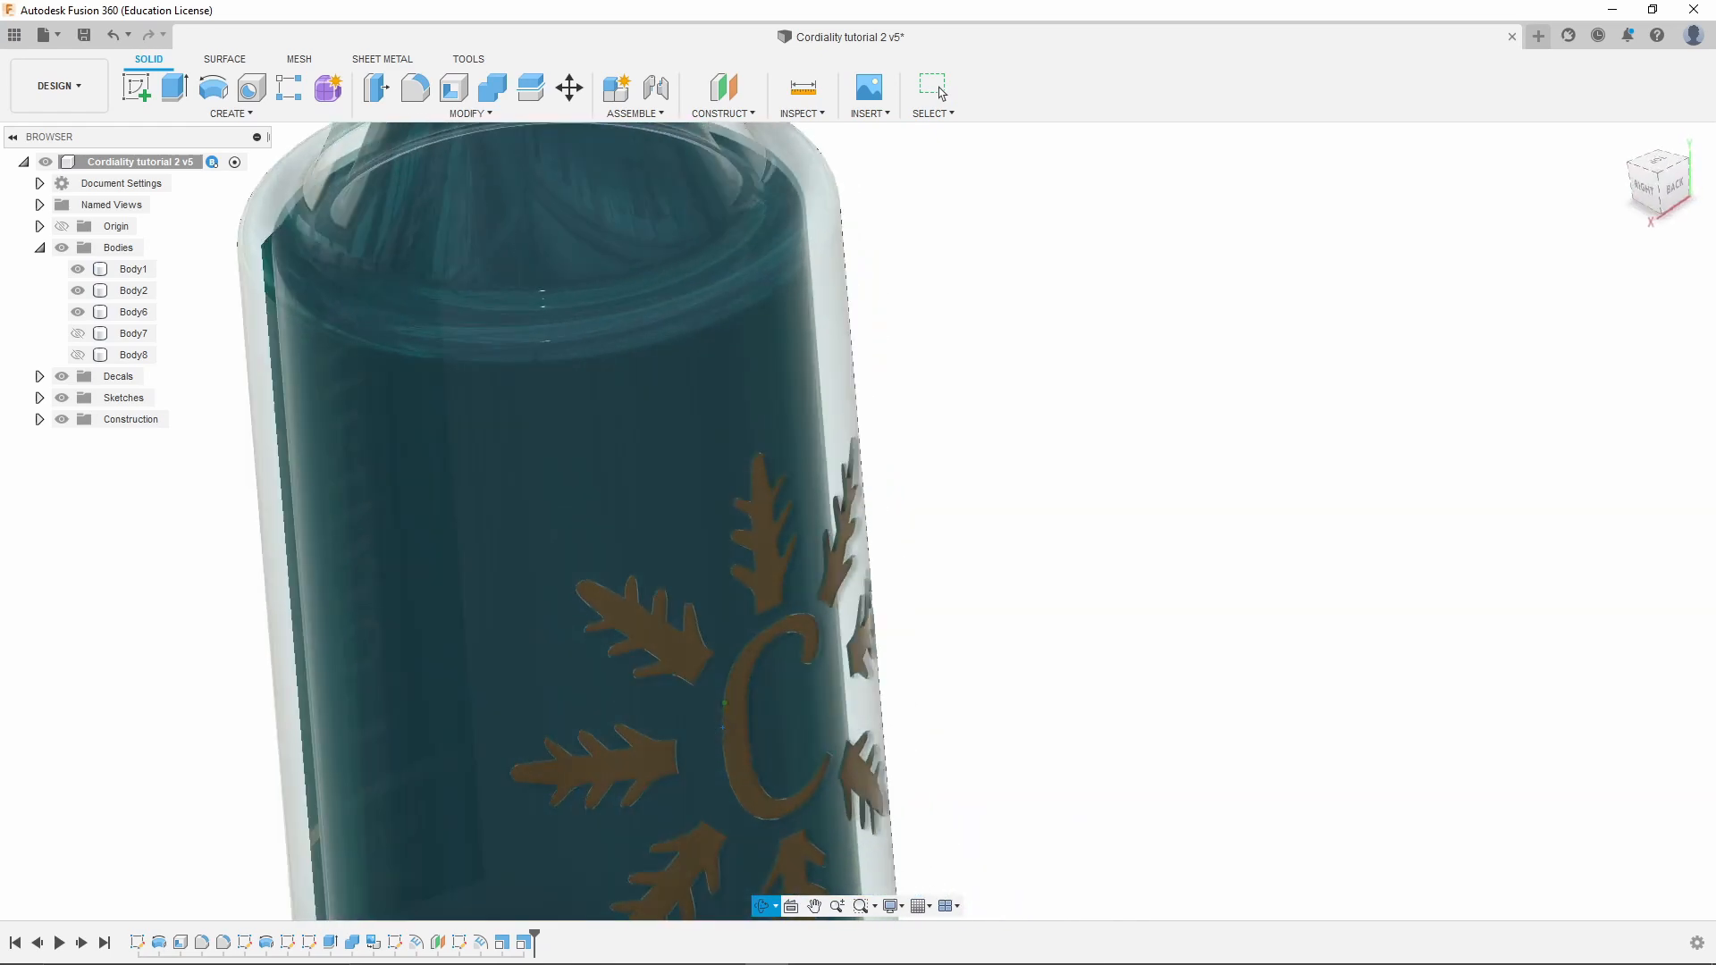
scroll(760, 560, up, 3)
shift+middle_drag(762, 566, 1129, 598)
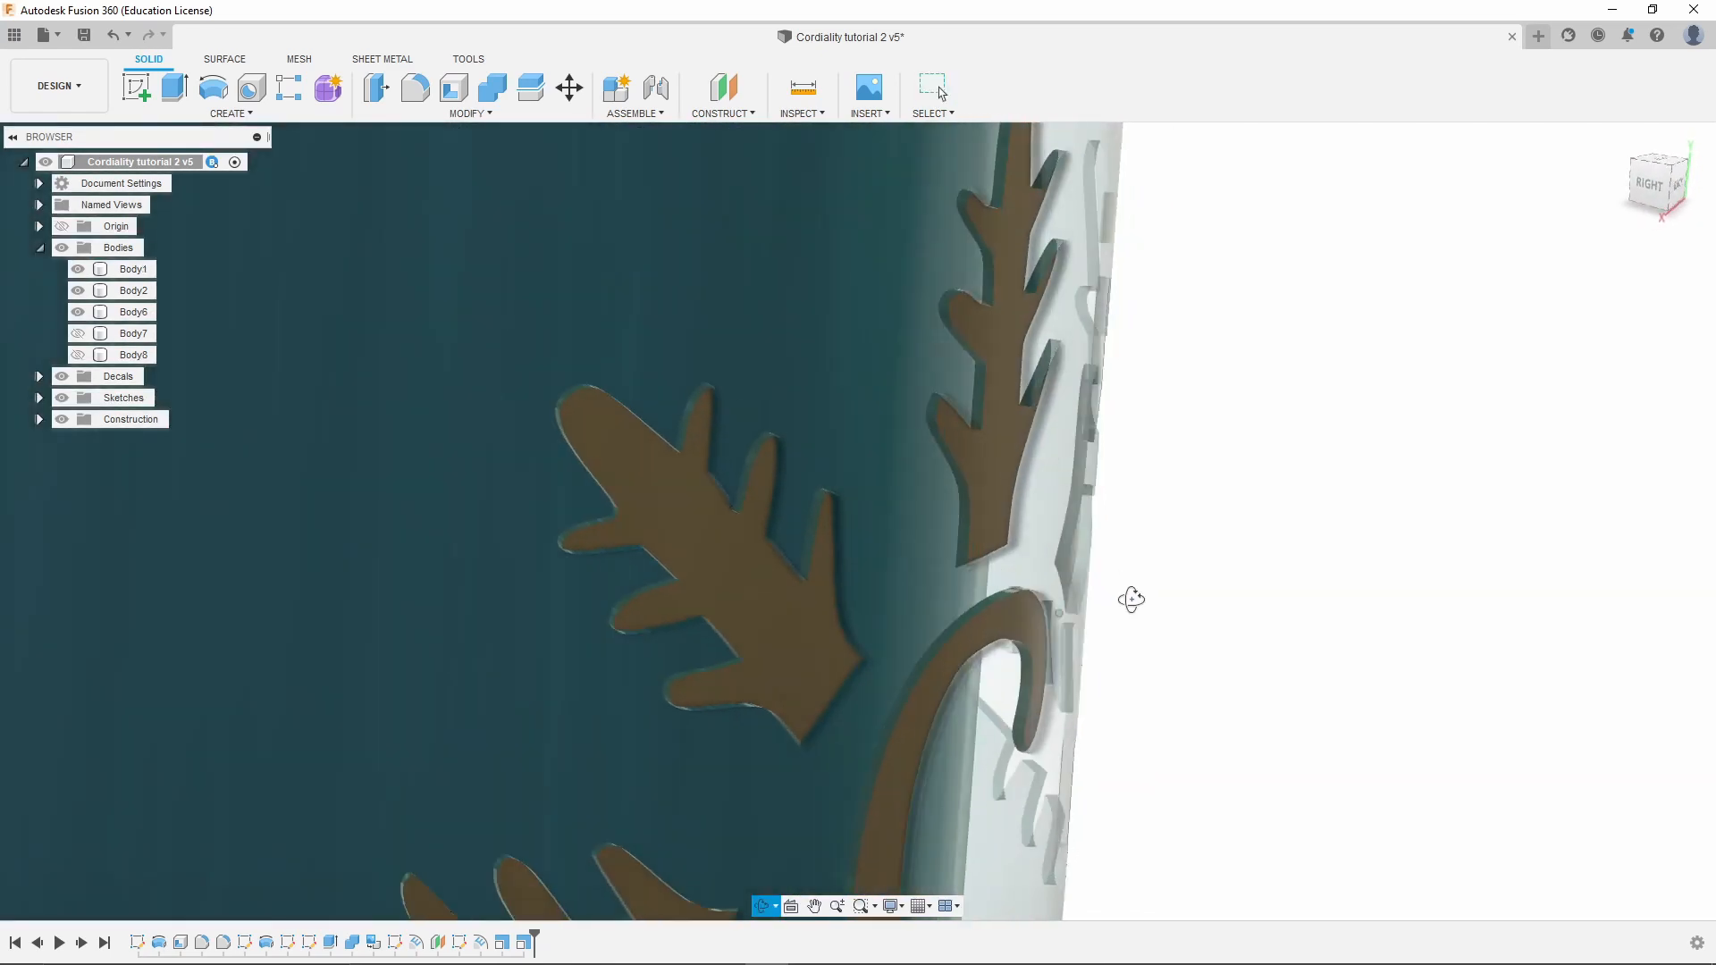
scroll(1021, 483, up, 3)
scroll(1021, 483, down, 3)
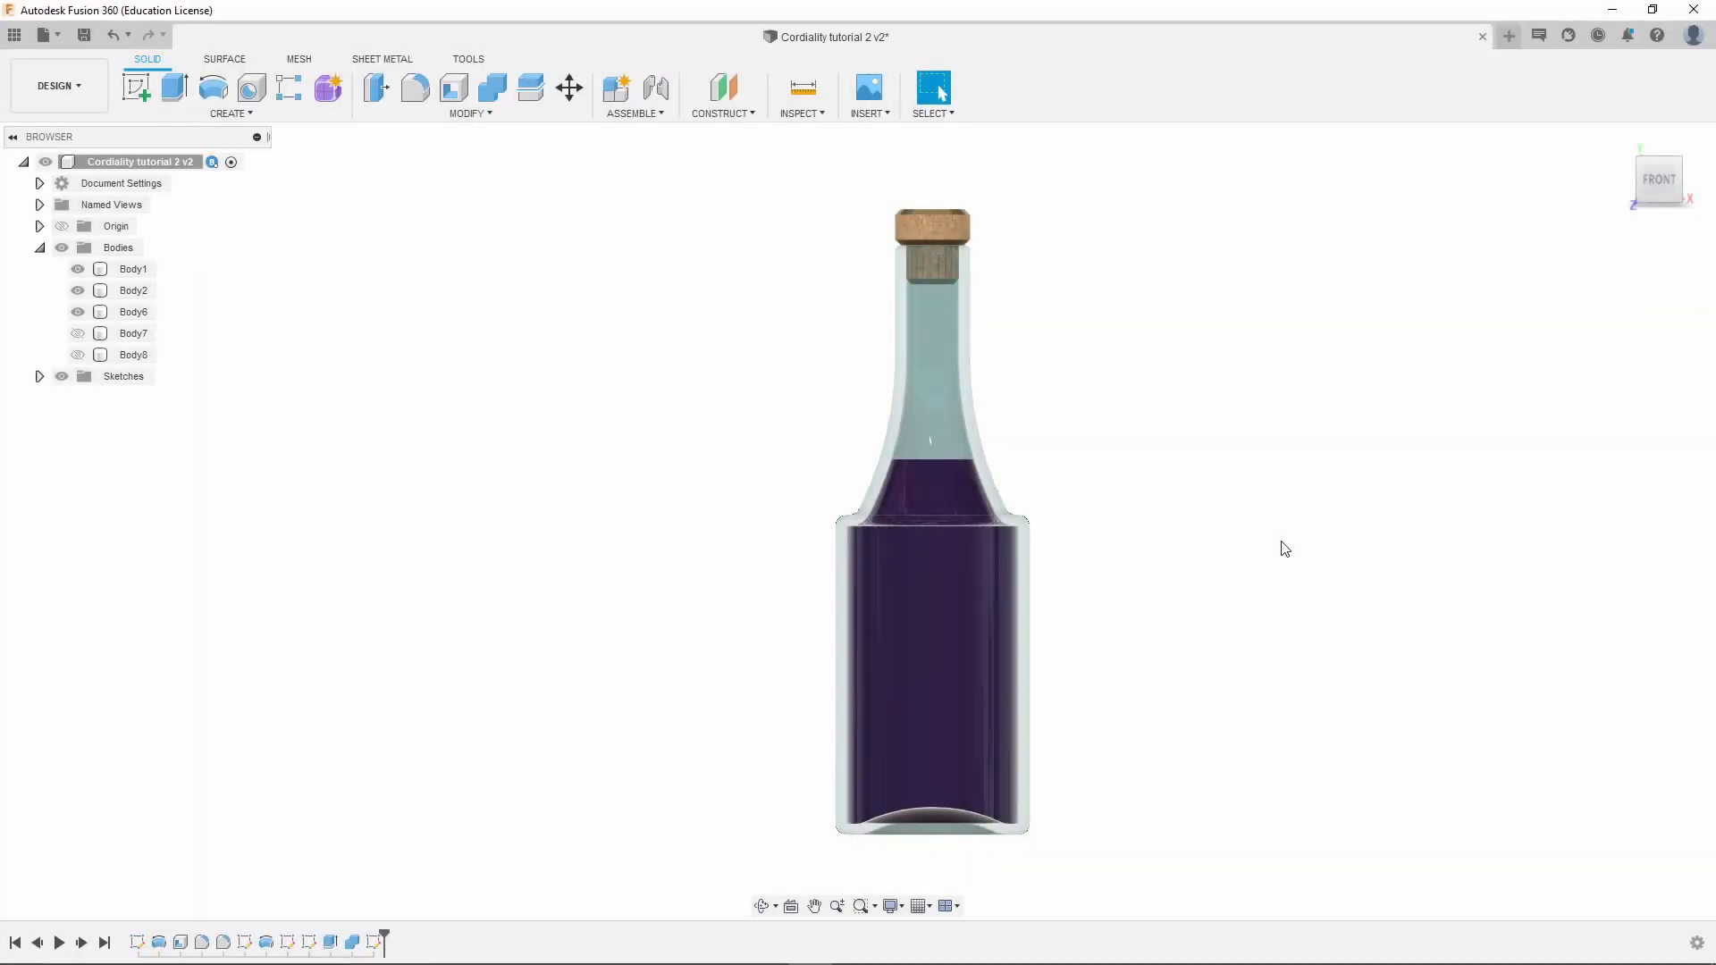
click(969, 494)
click(868, 109)
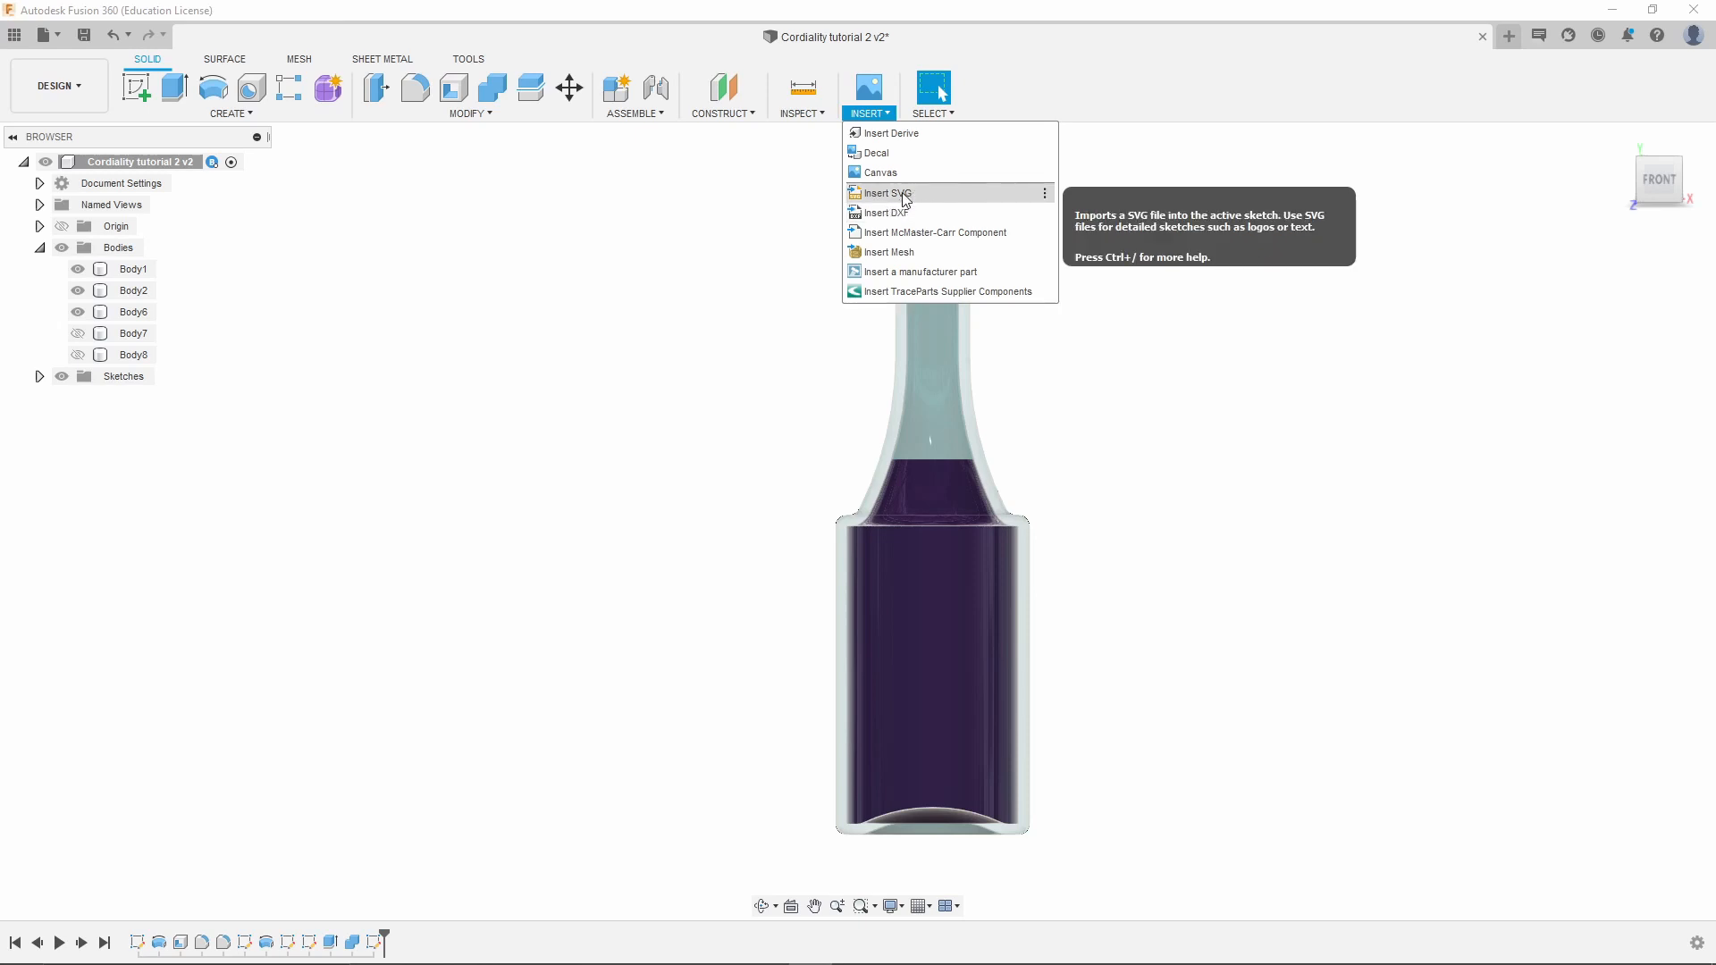
click(651, 467)
click(909, 632)
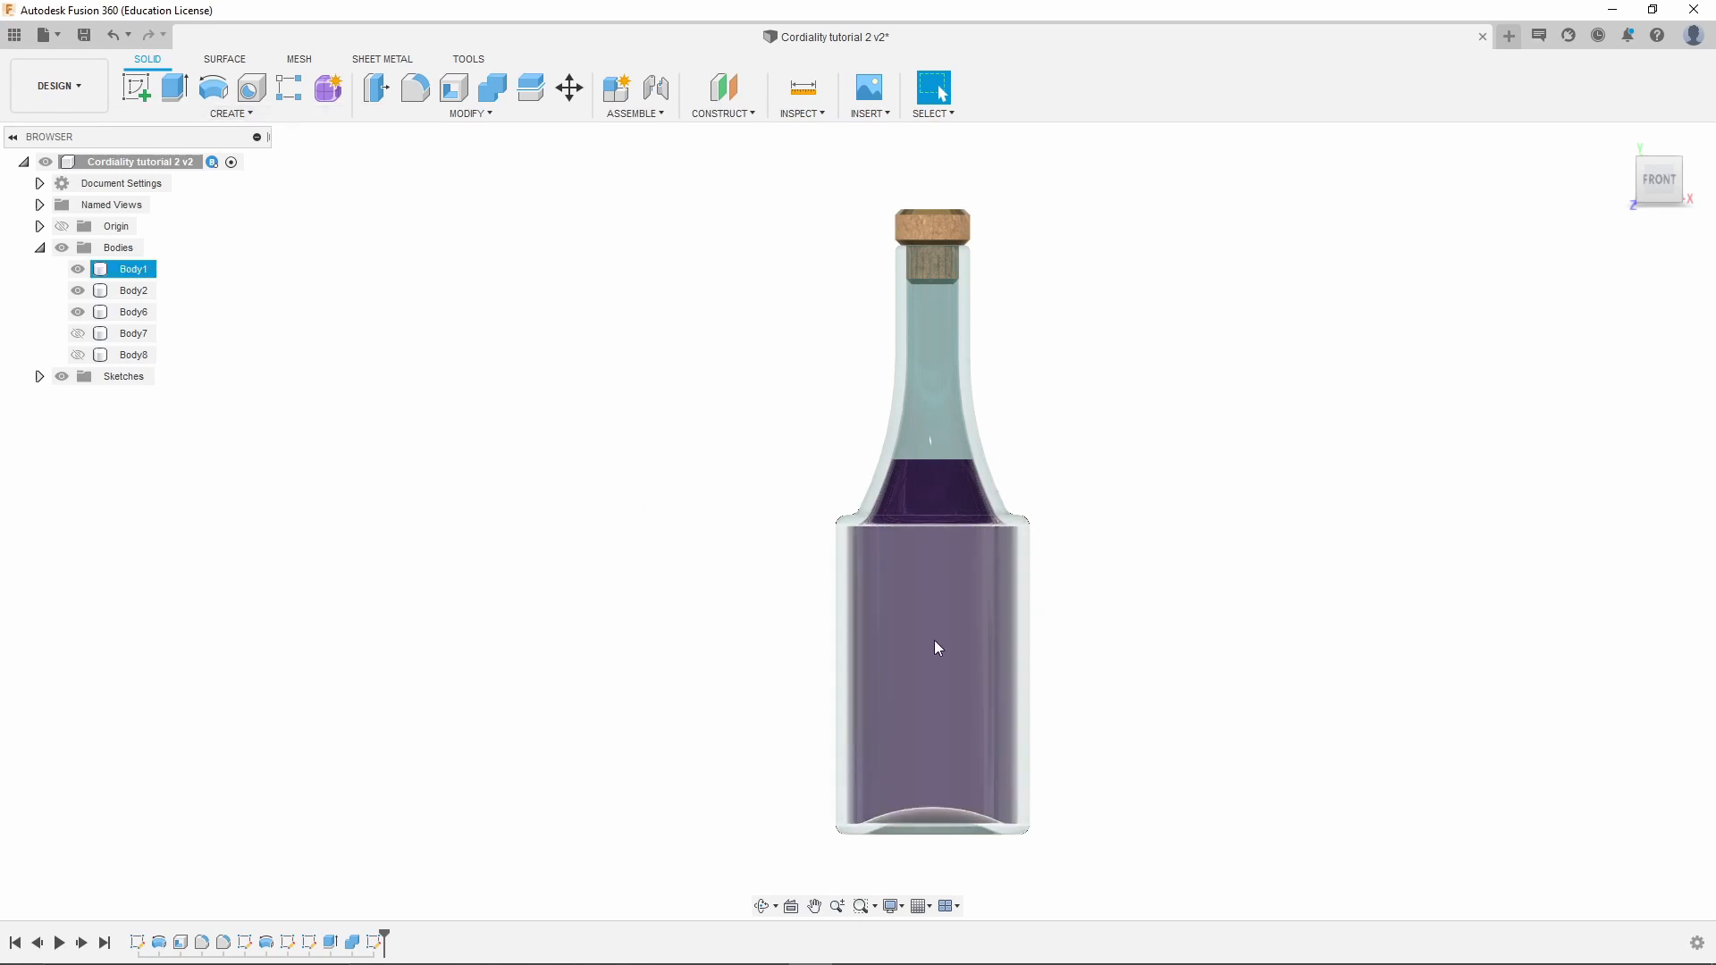
click(247, 113)
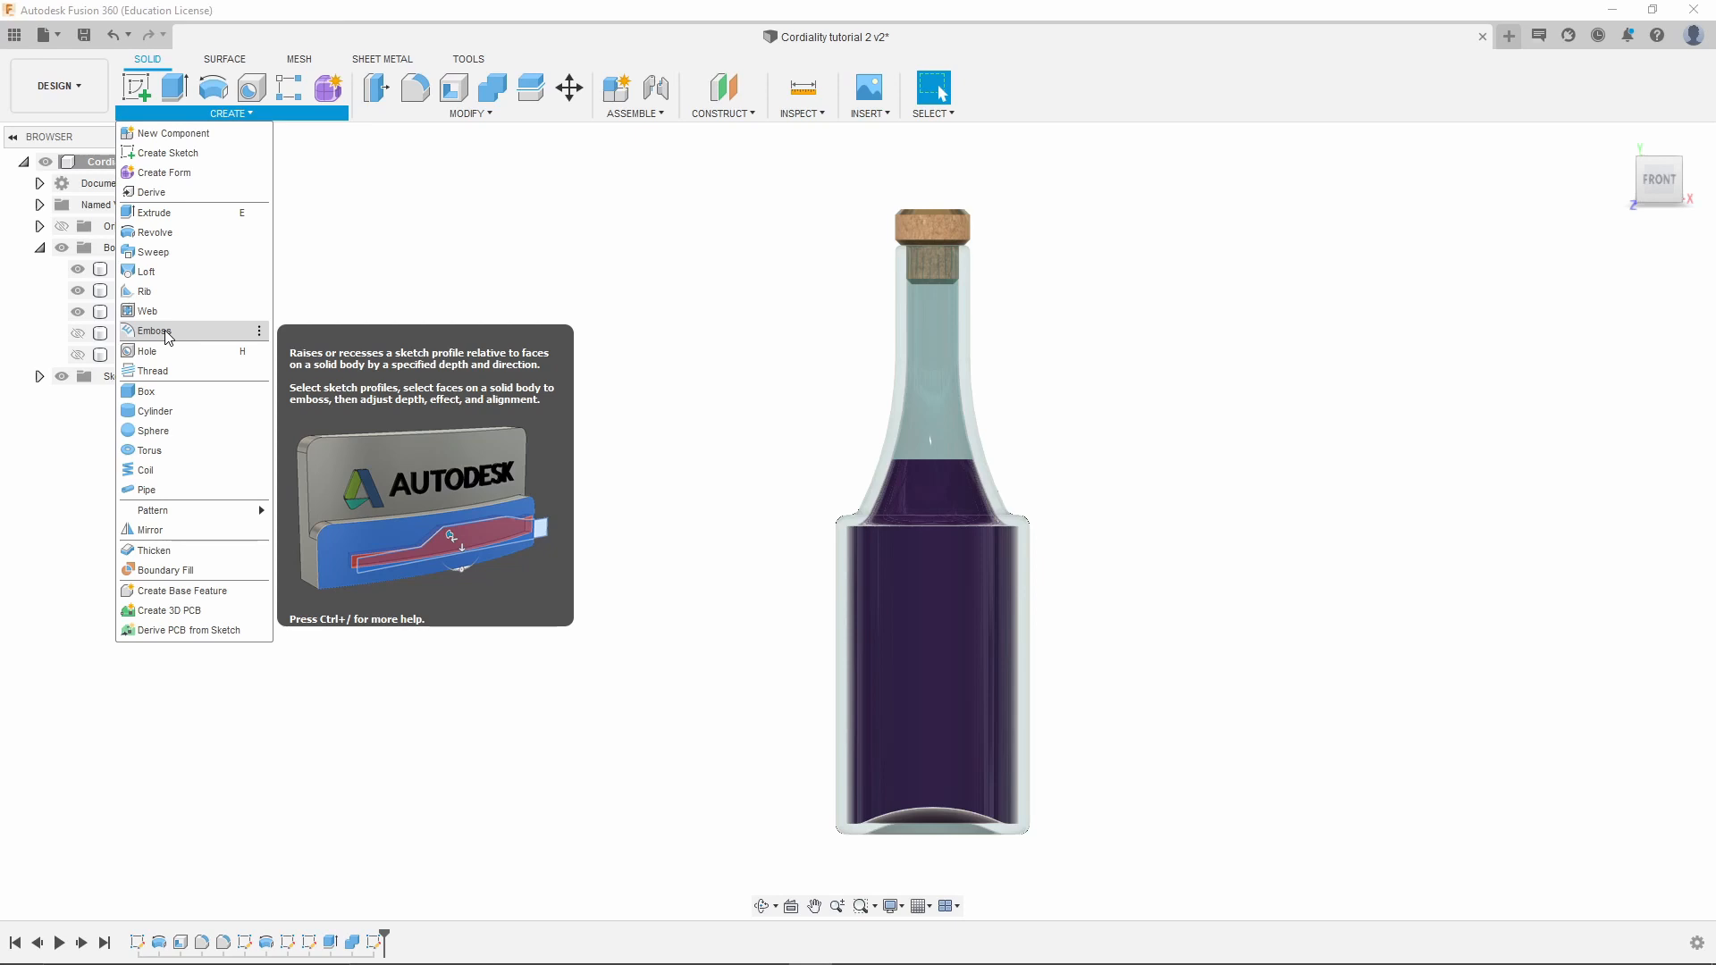
click(1091, 286)
click(919, 650)
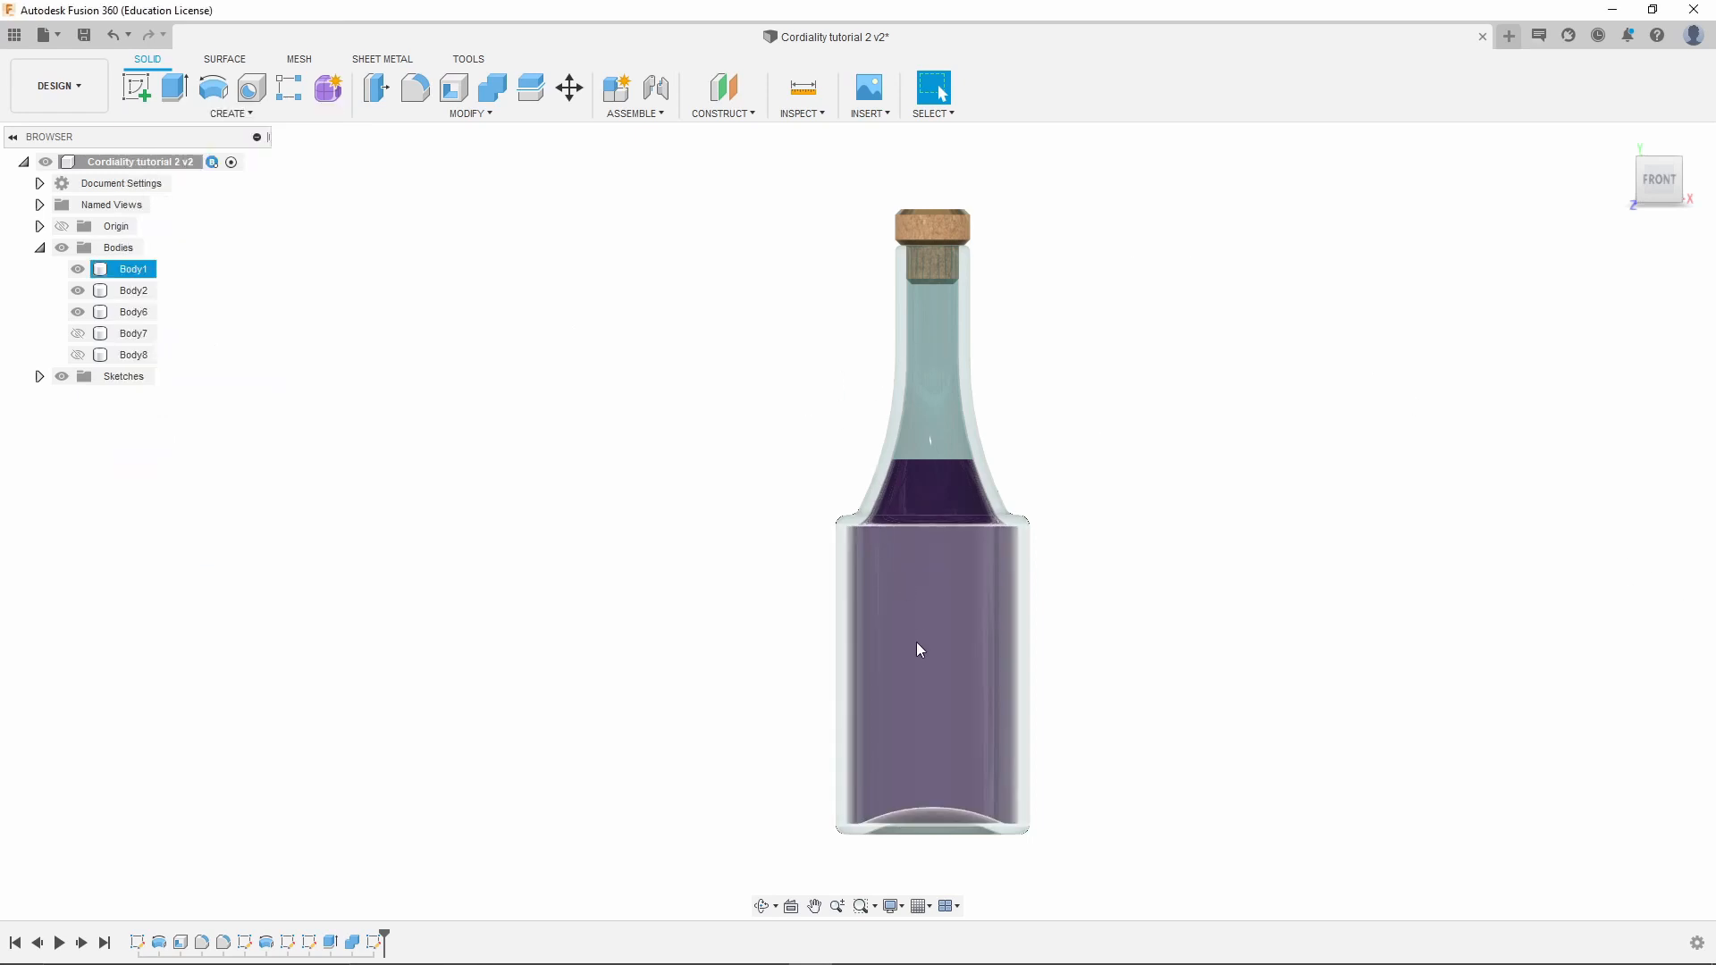
click(721, 659)
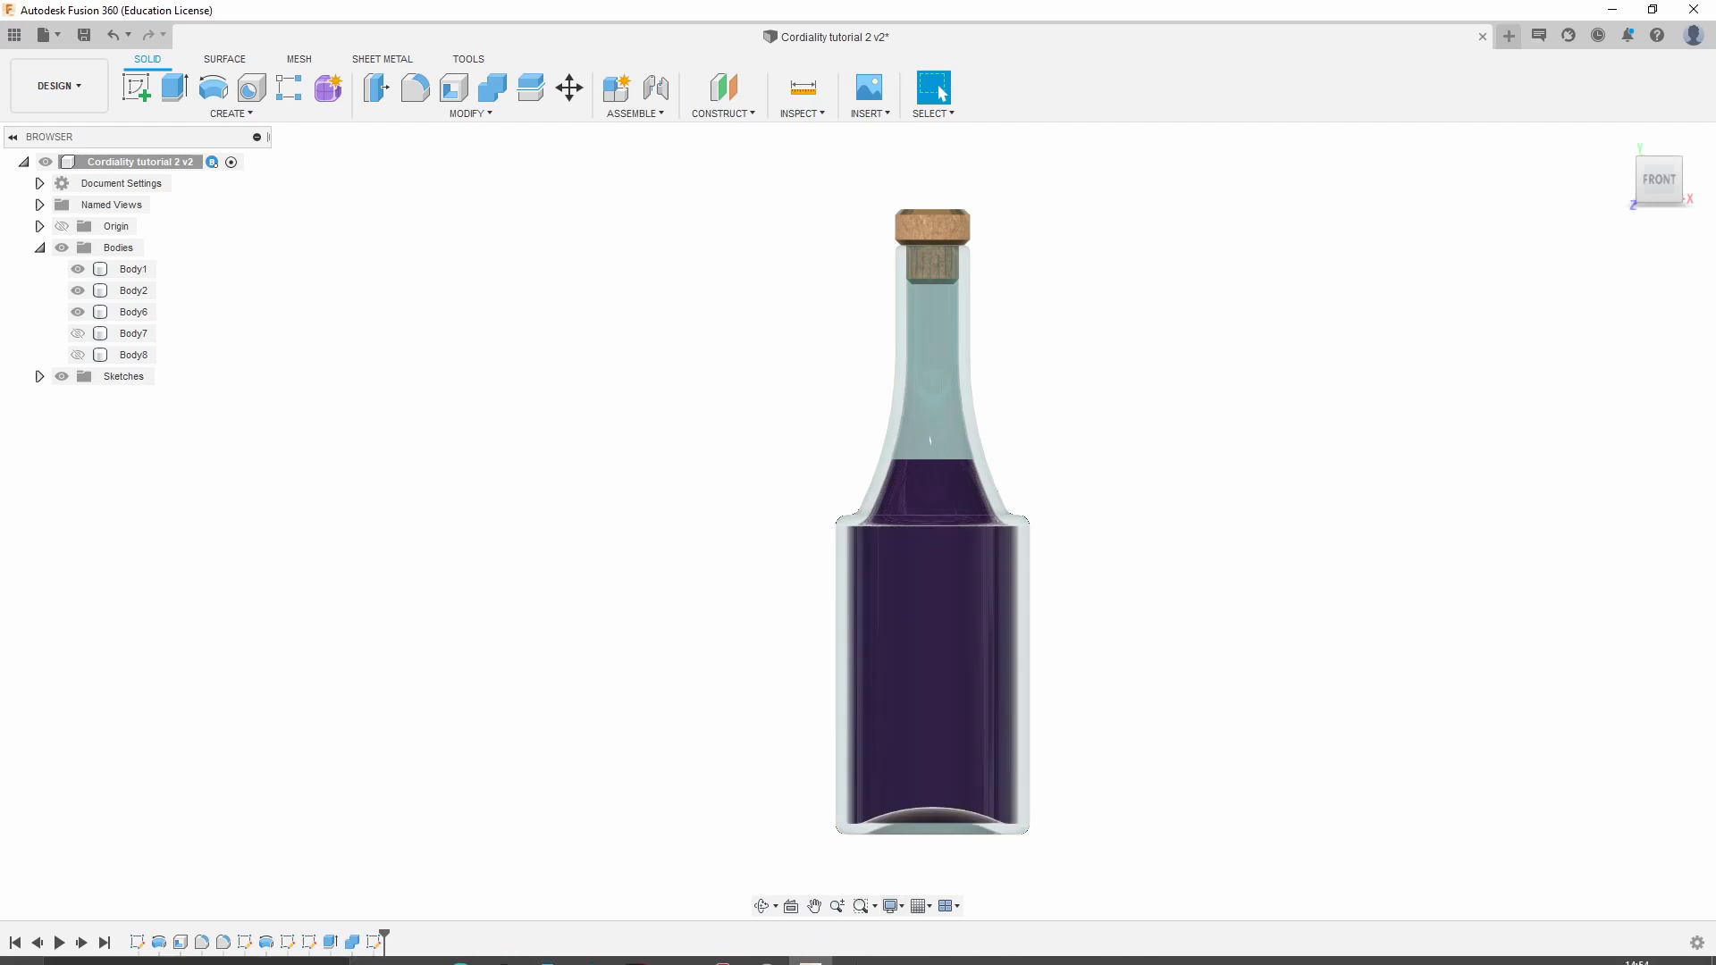
Review the Cordiality label and logo artwork in Inkscape and the free logo maker search results in the web browser
click(854, 947)
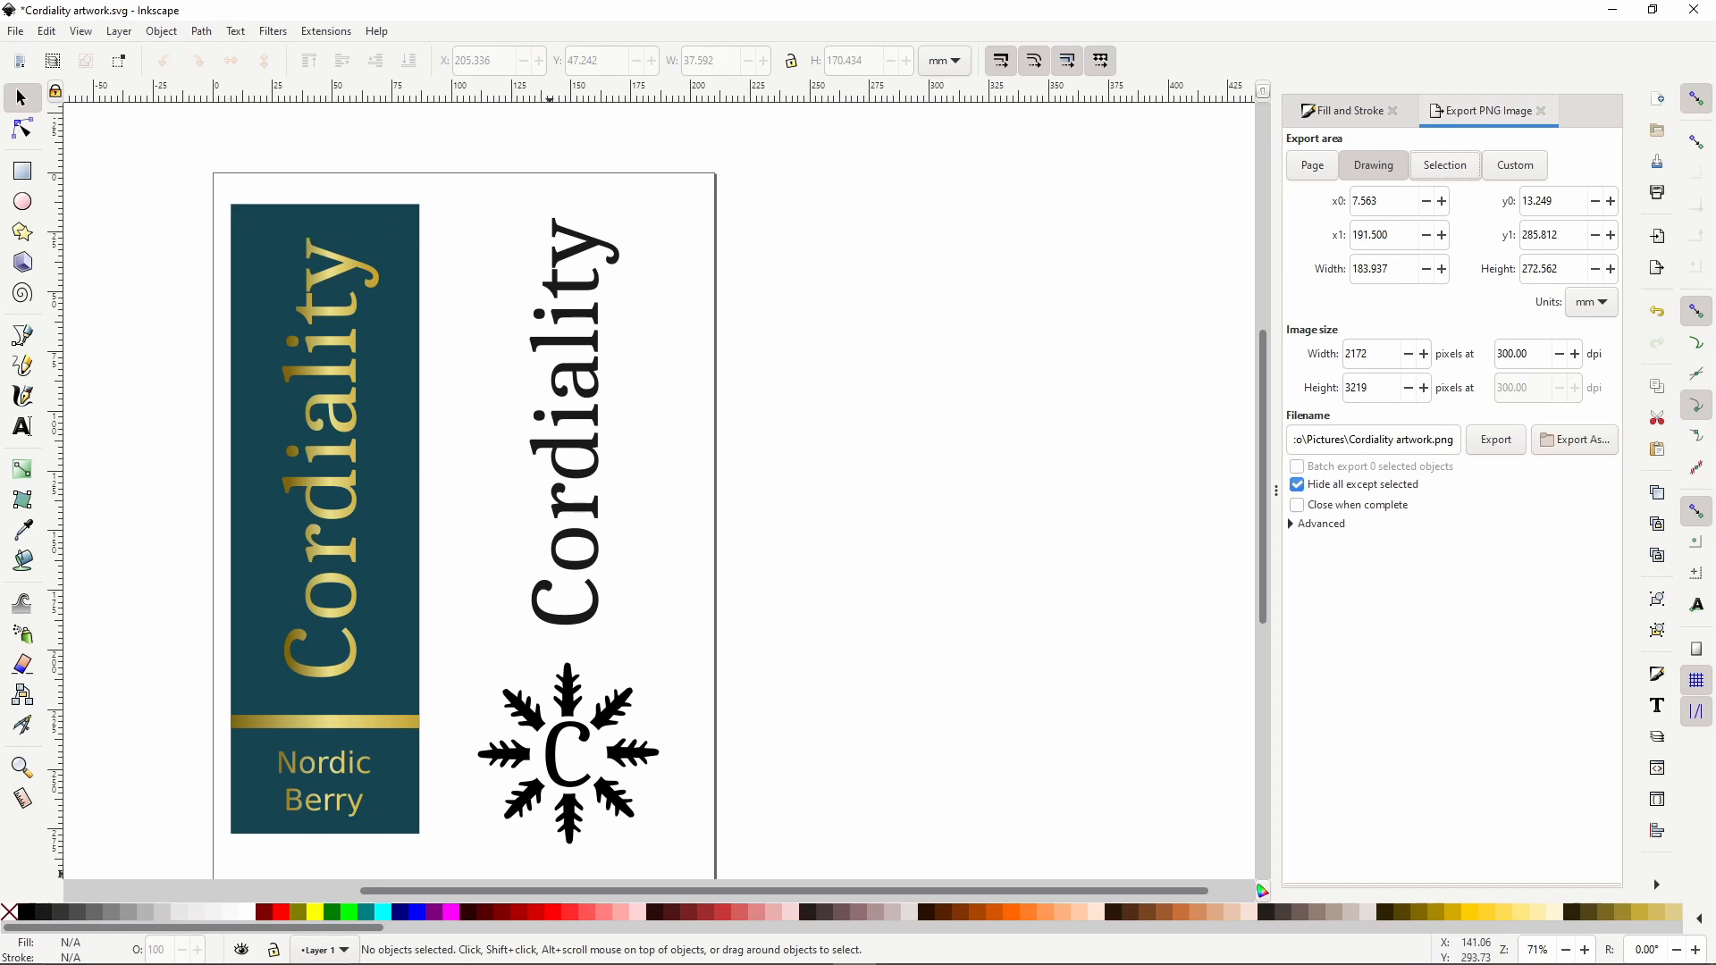
click(459, 954)
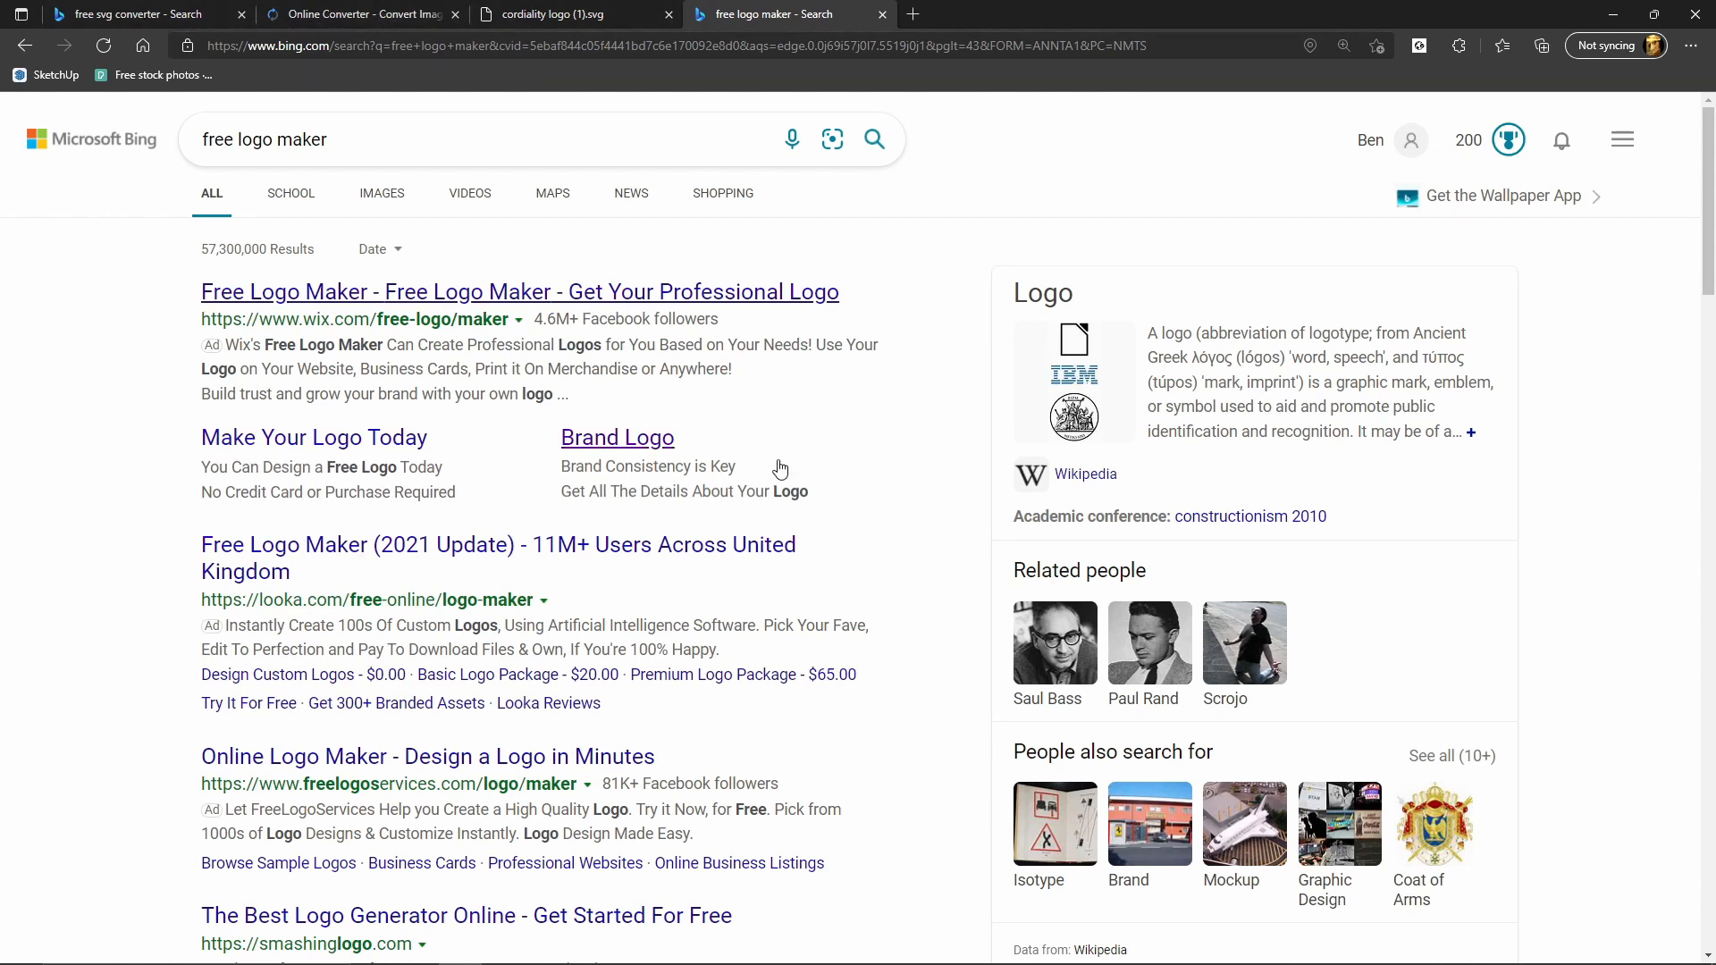
scroll(568, 464, down, 4)
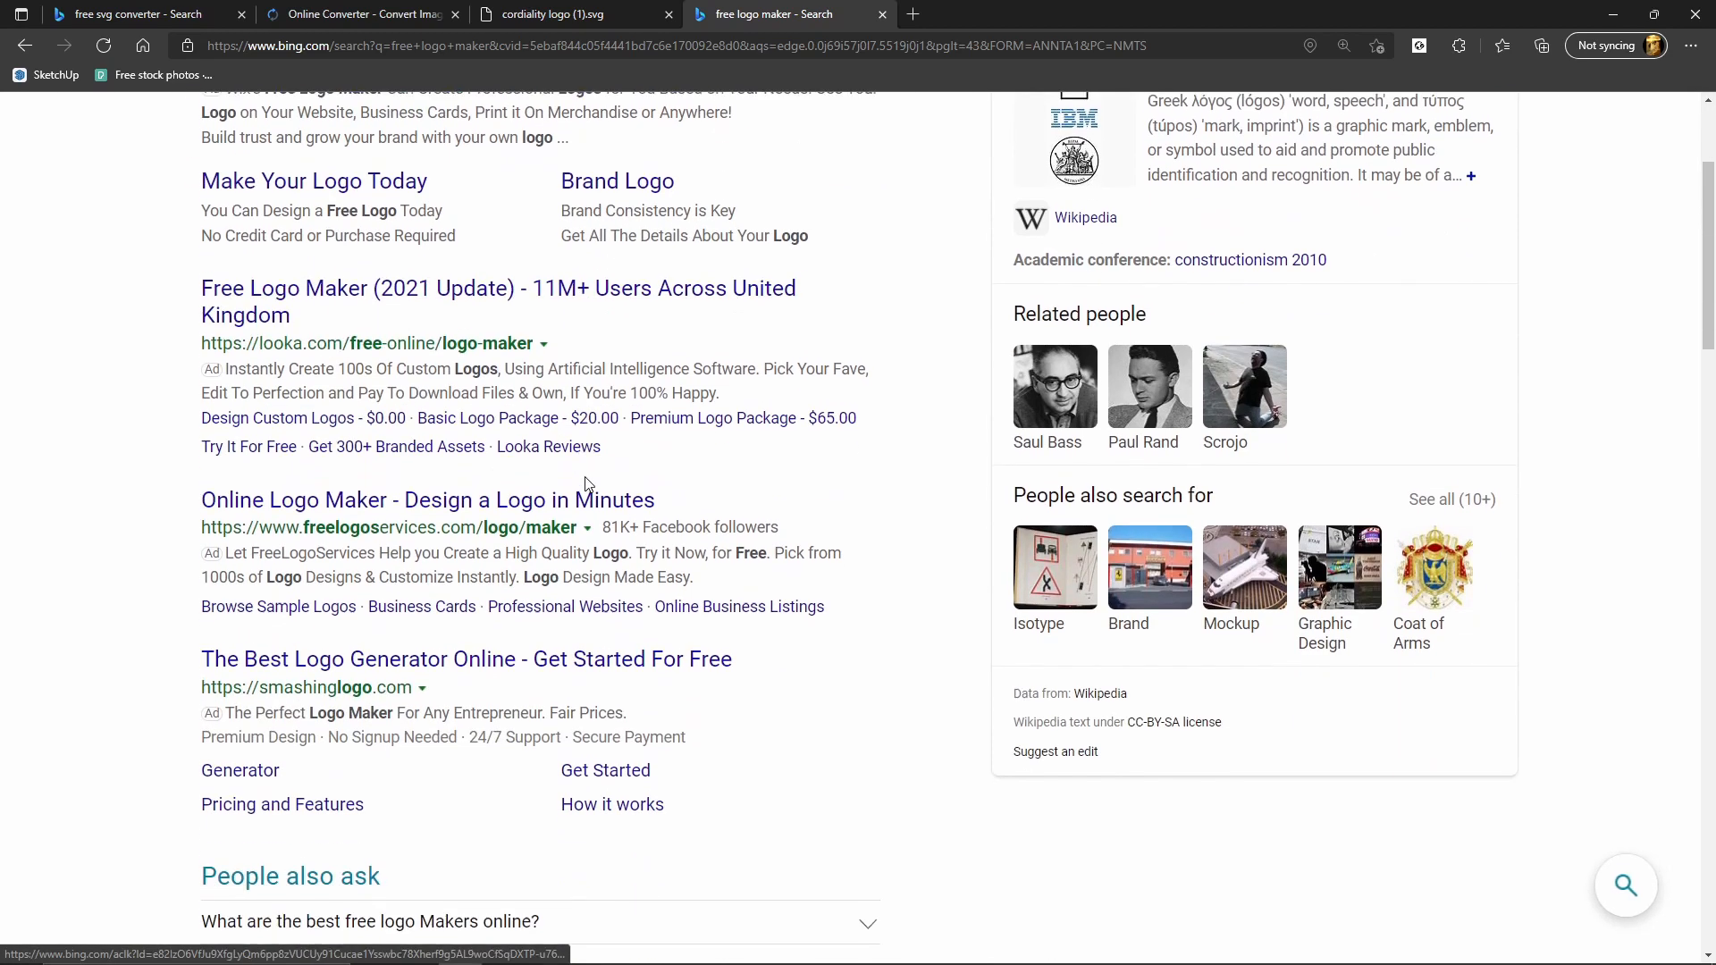
scroll(585, 554, up, 4)
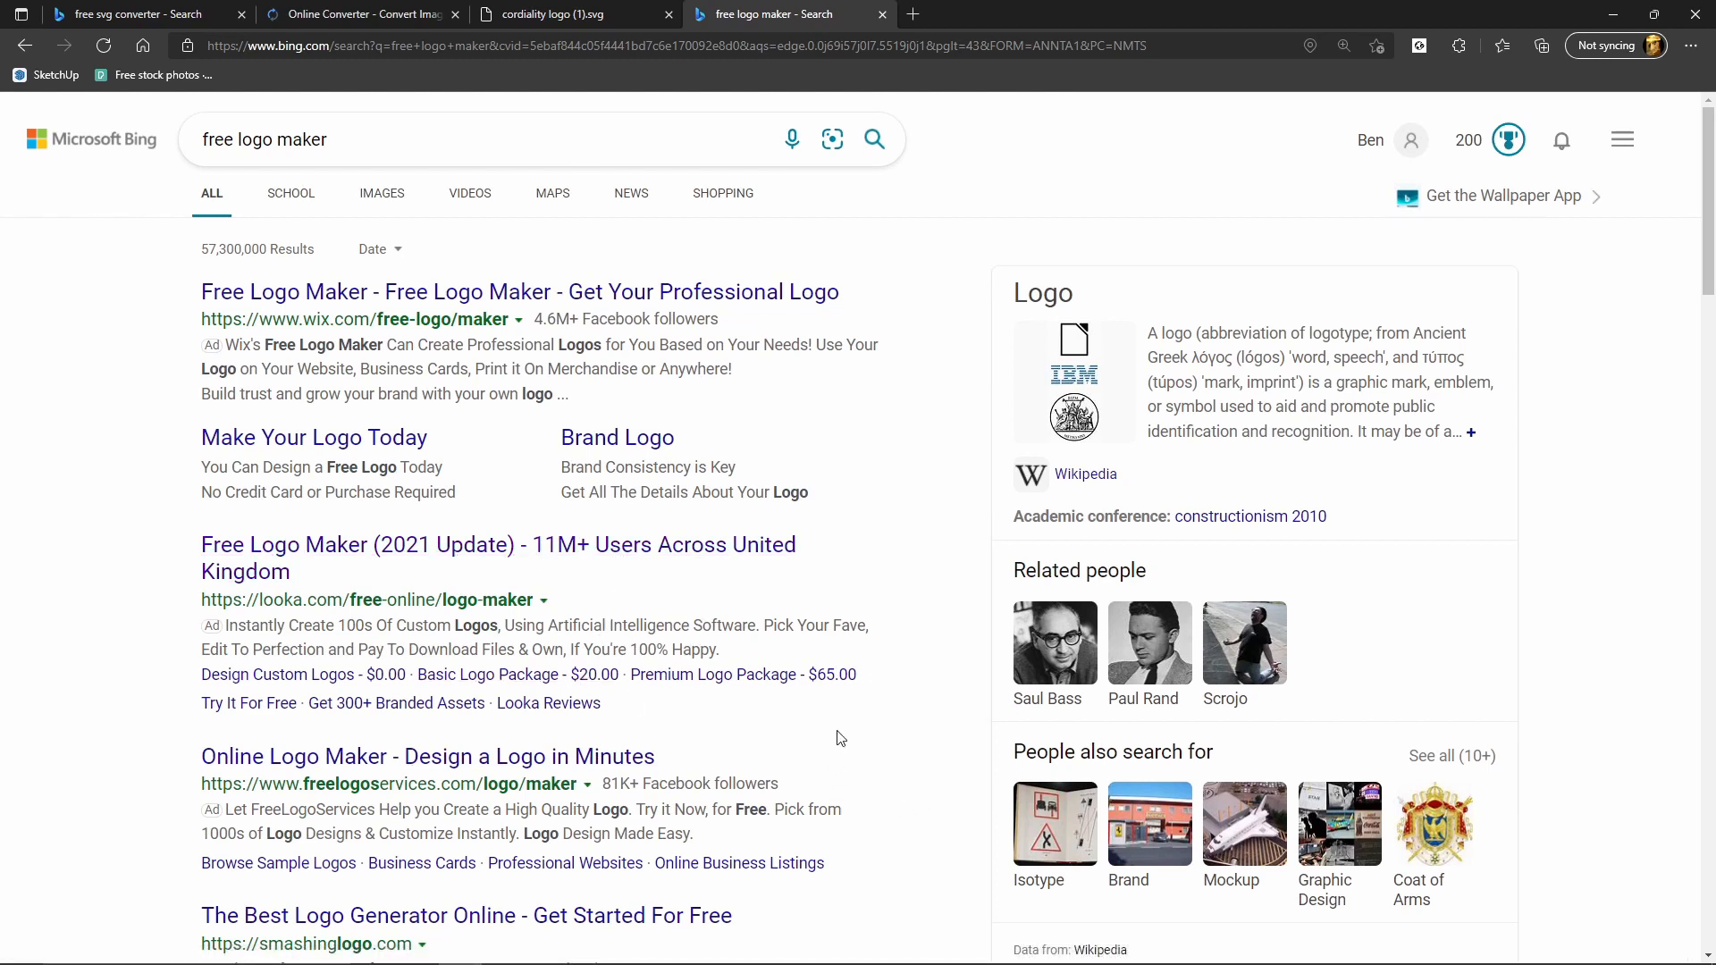
mouse_move(616, 947)
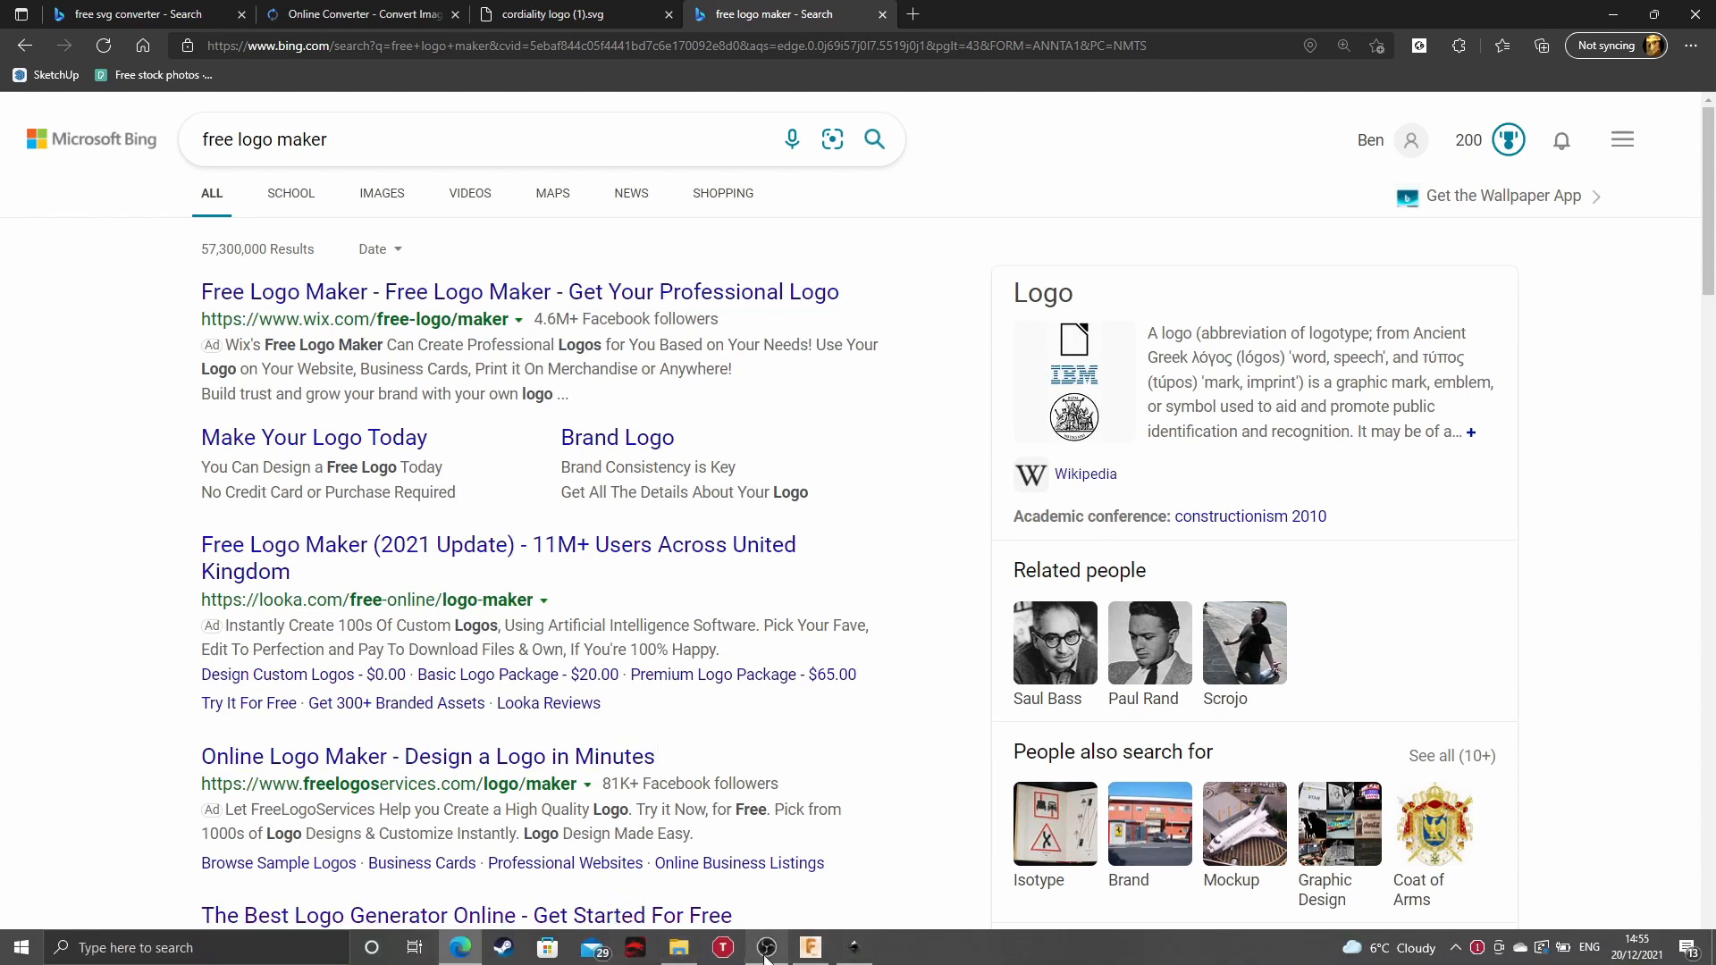
click(853, 949)
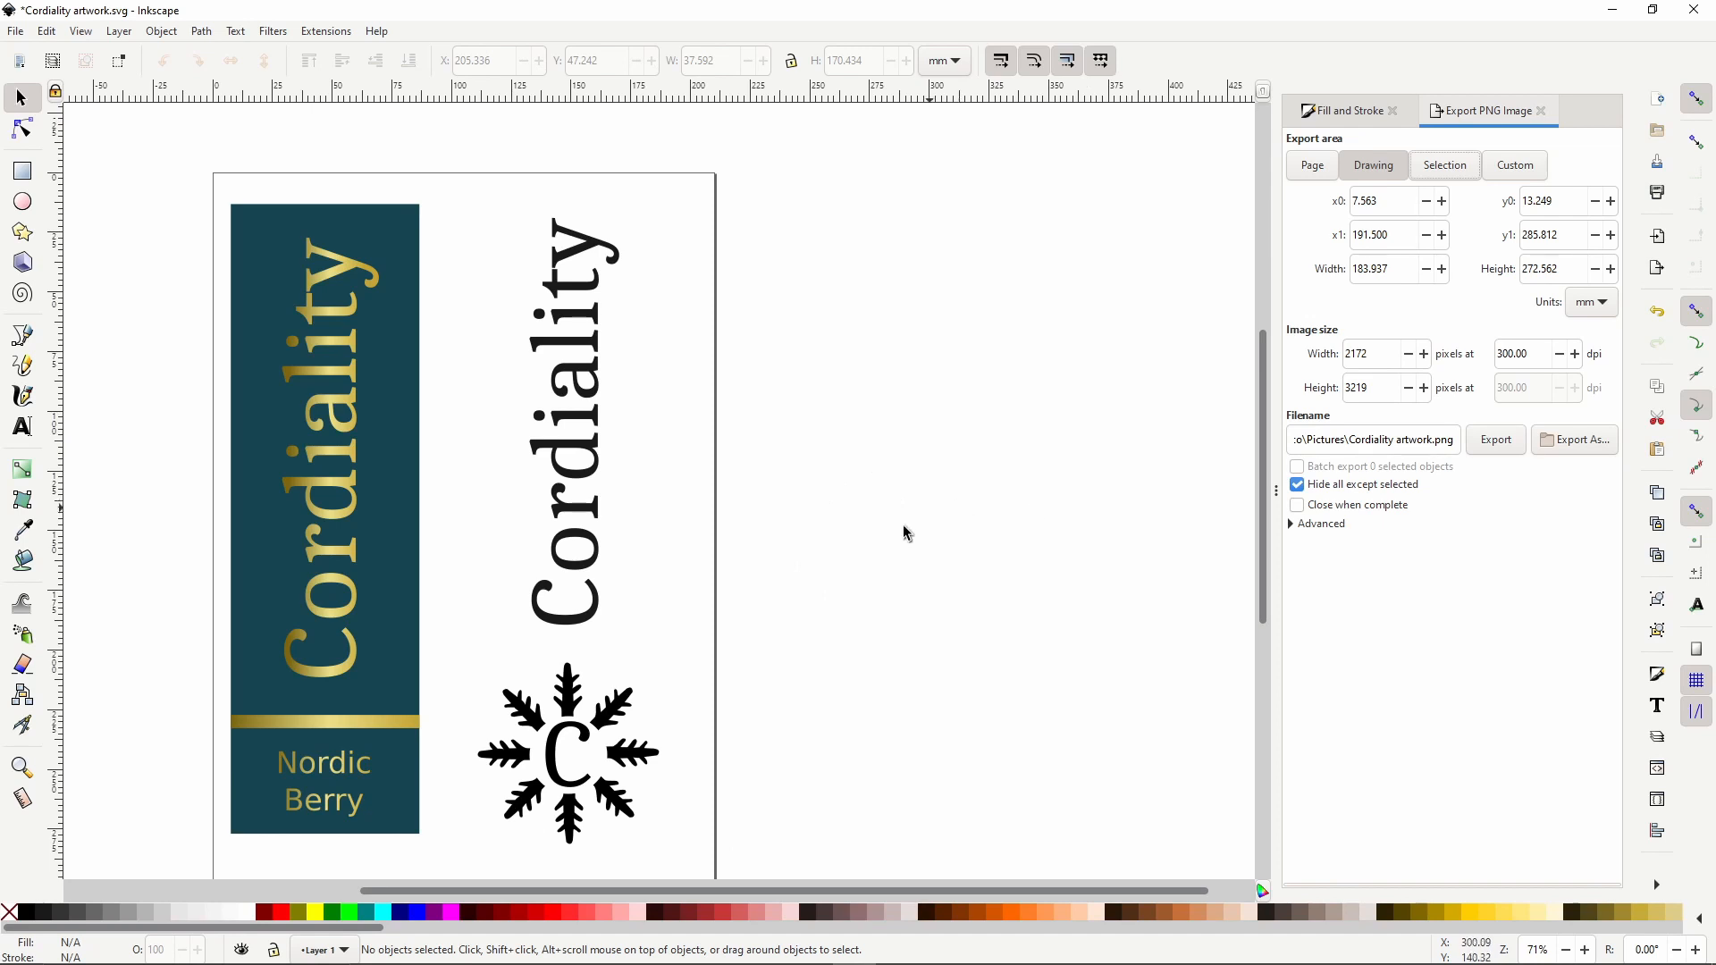
View the exported artwork files in the cordiality folder under Pictures in File Explorer, and return to Fusion 360
mouse_move(541, 960)
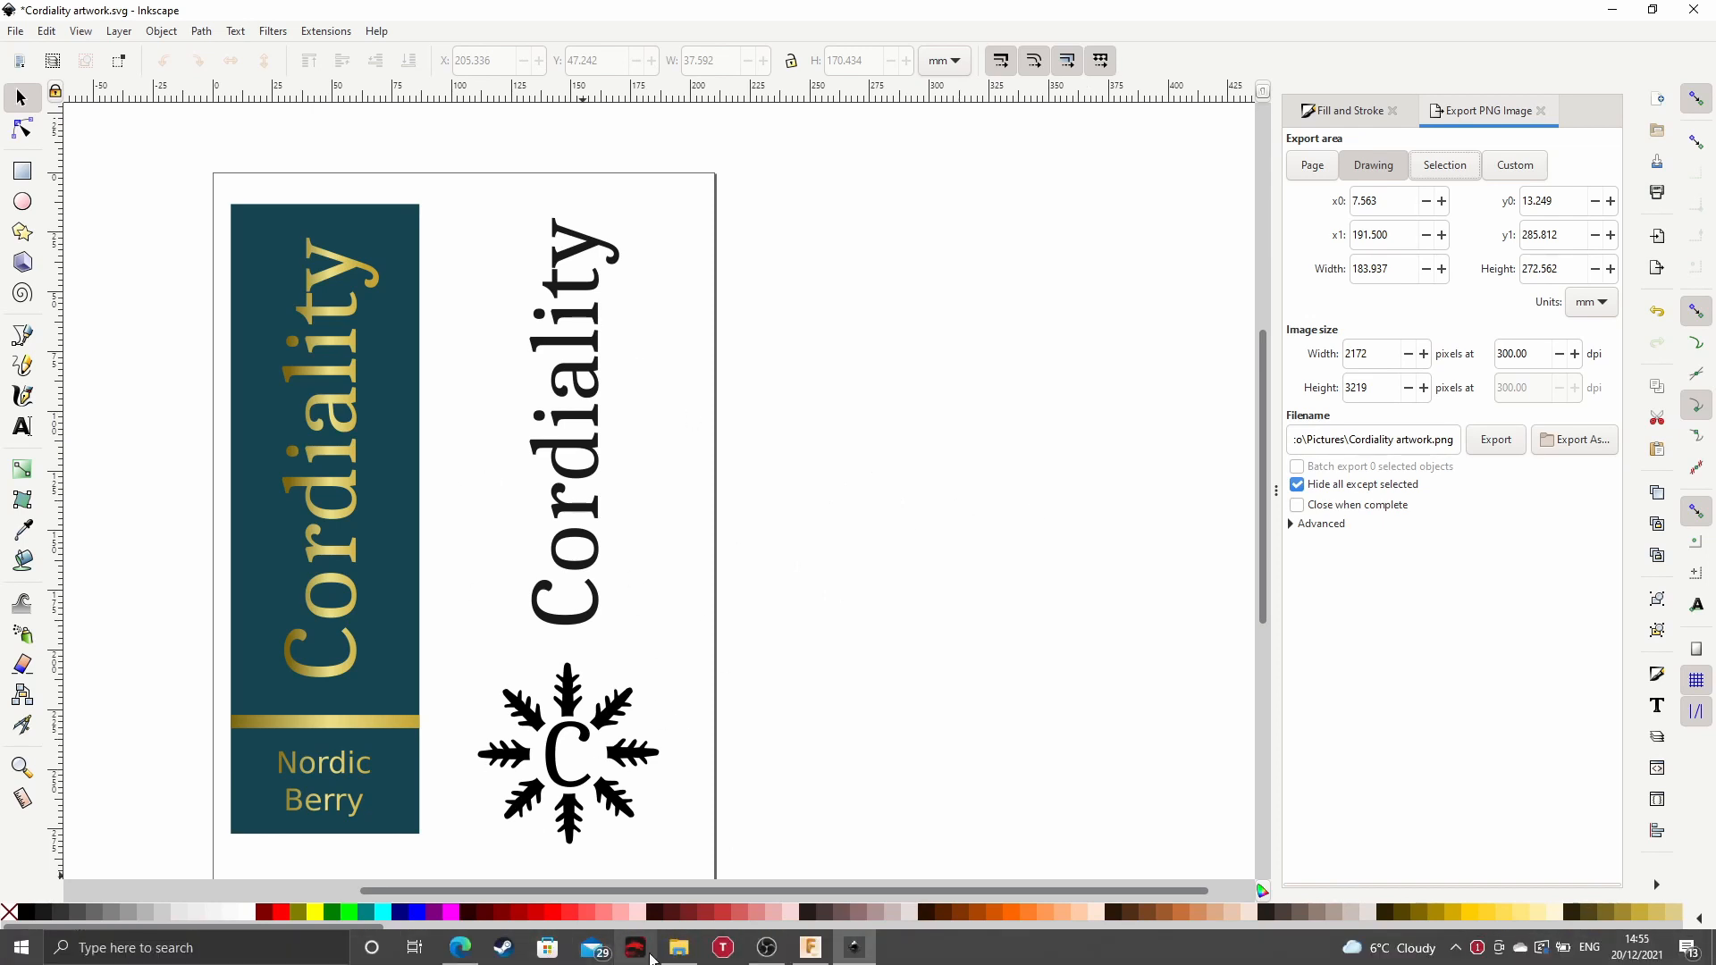
click(681, 956)
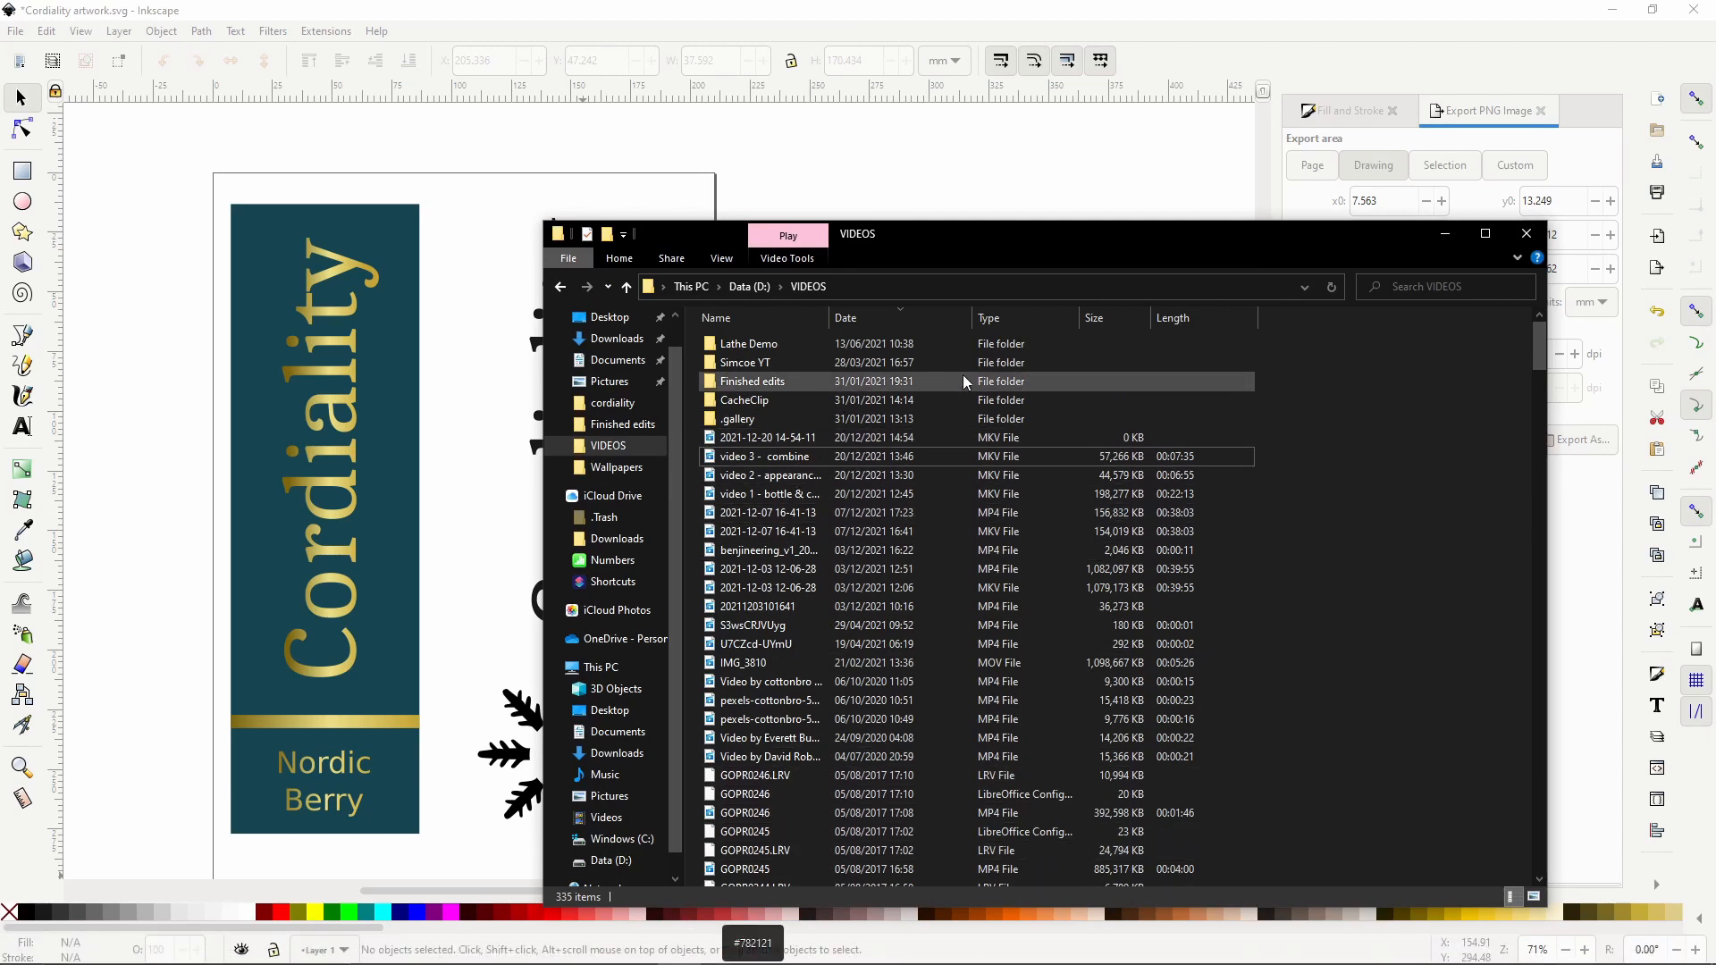
click(626, 395)
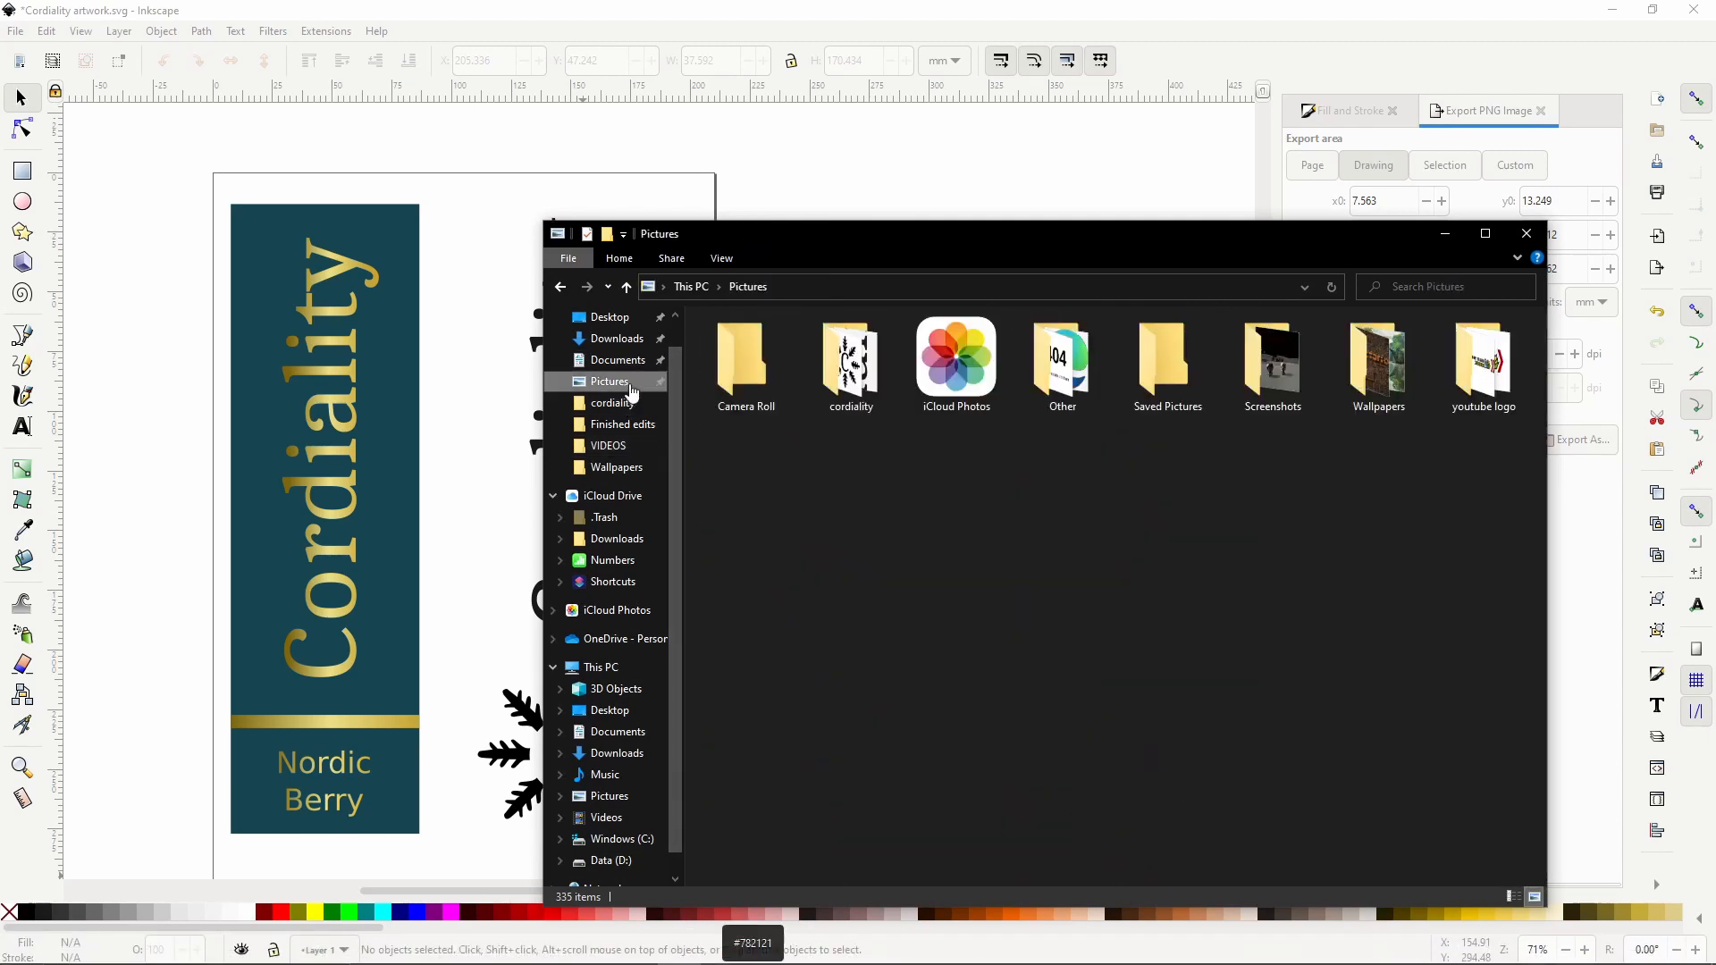
double_click(850, 357)
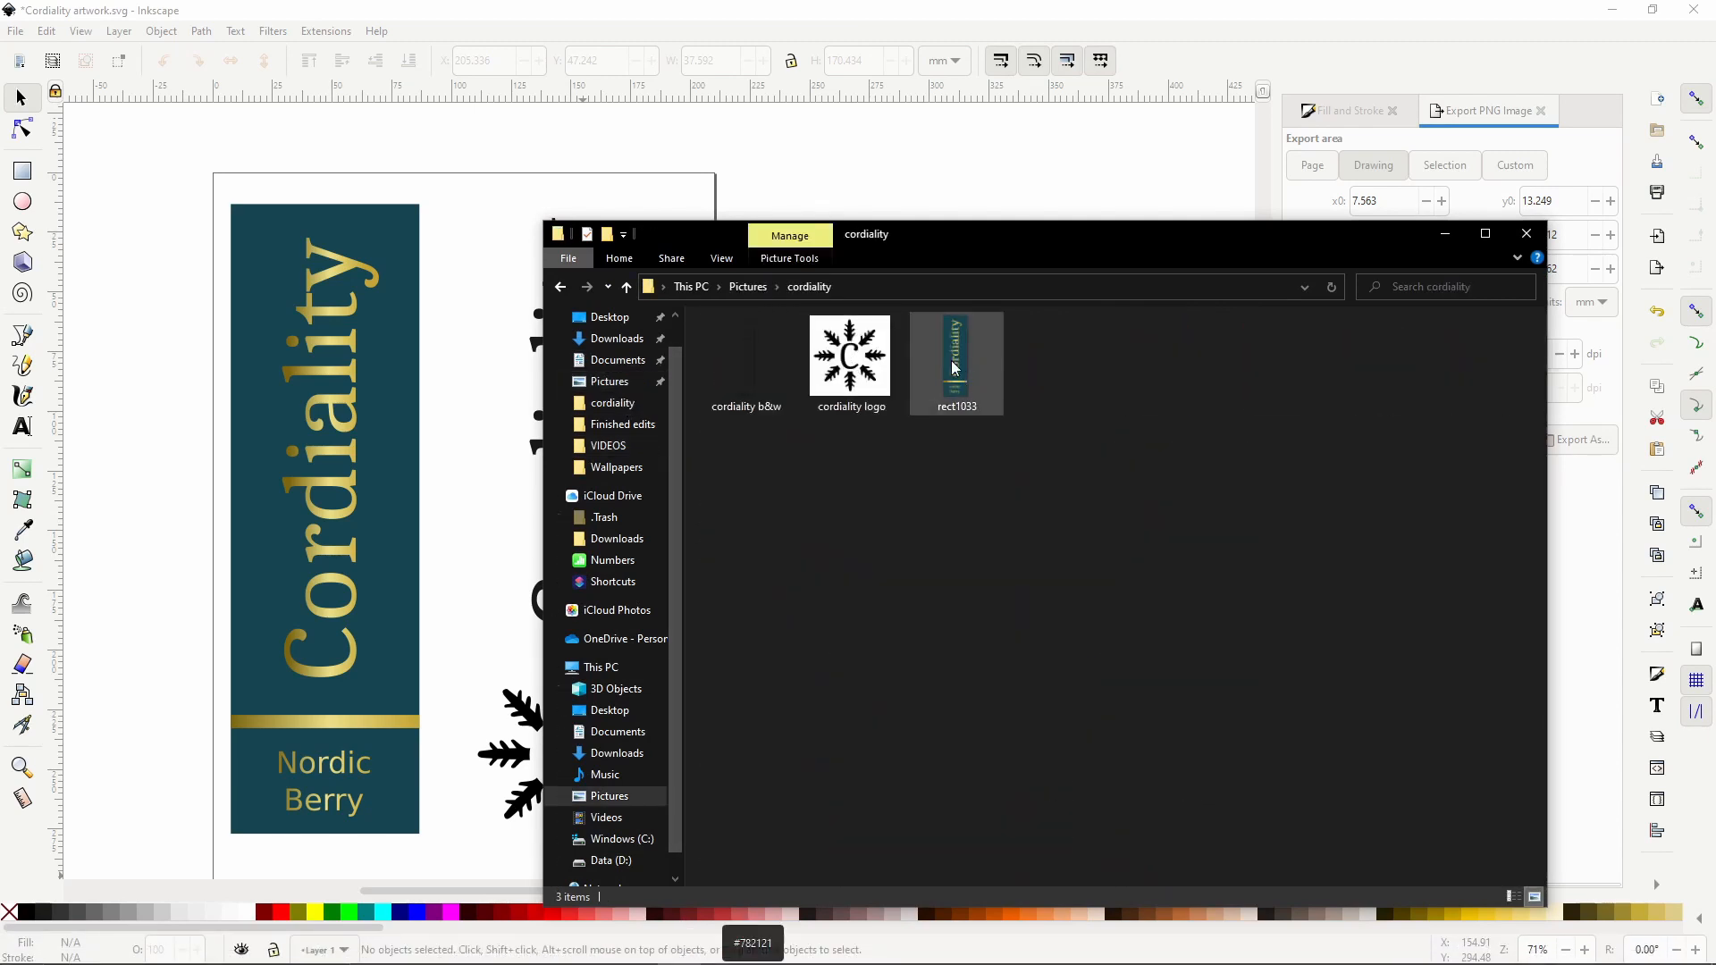
mouse_move(958, 355)
click(1014, 180)
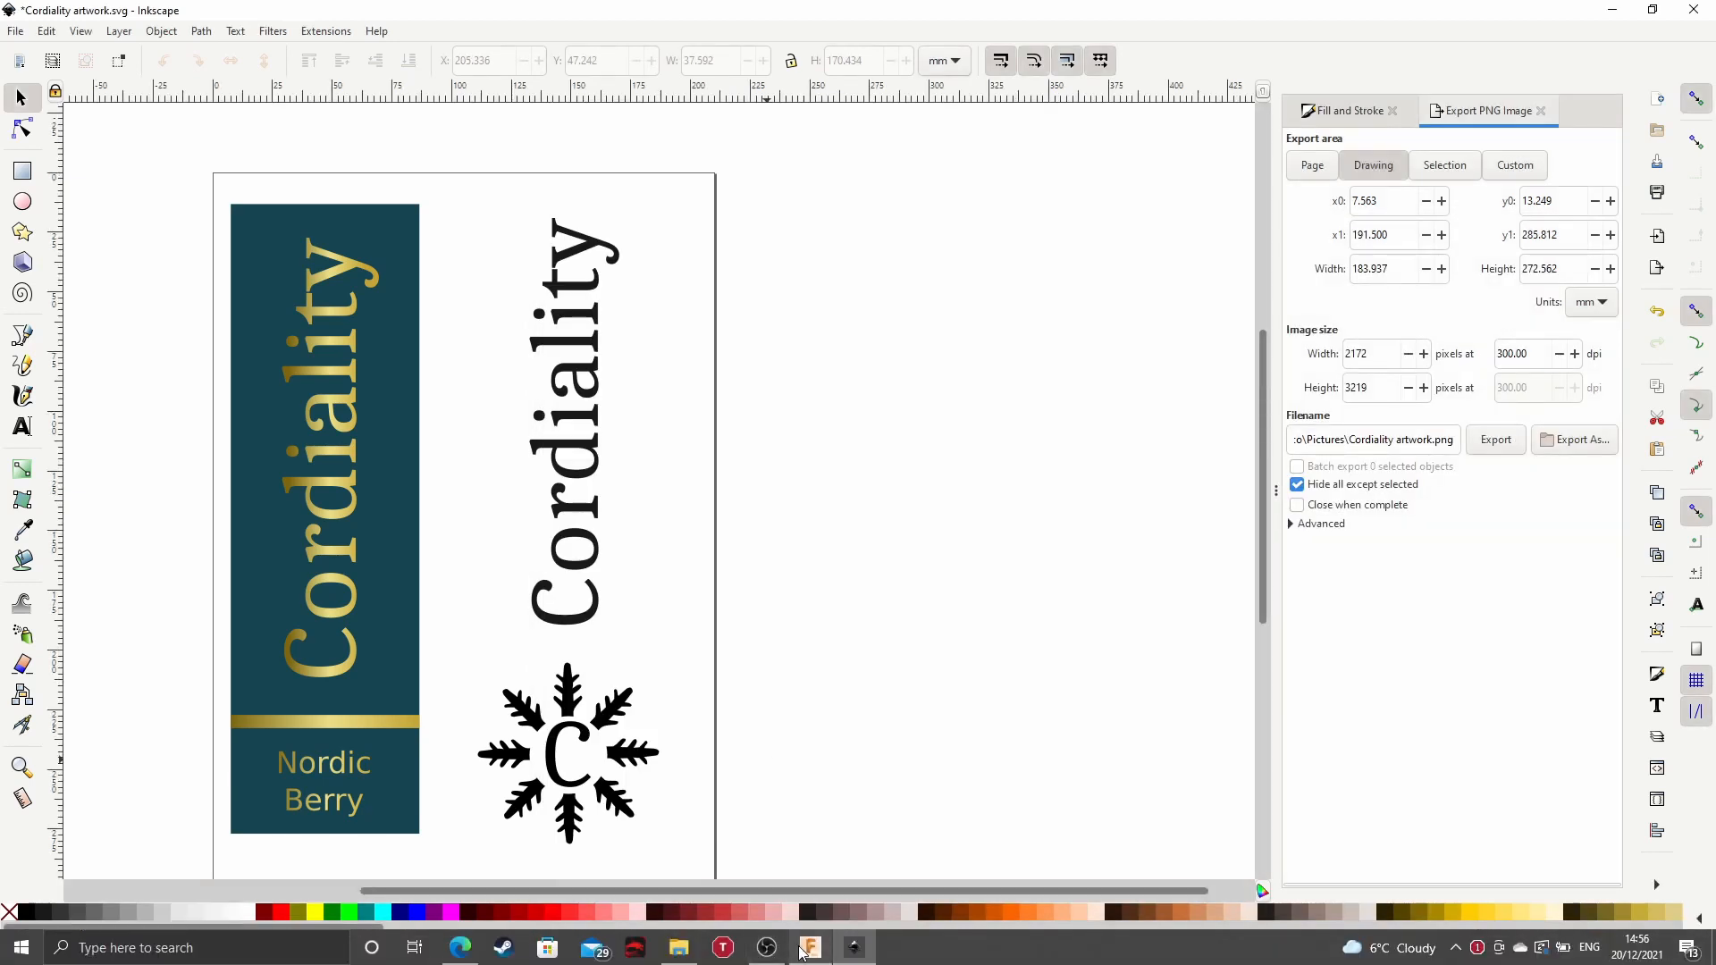
click(810, 951)
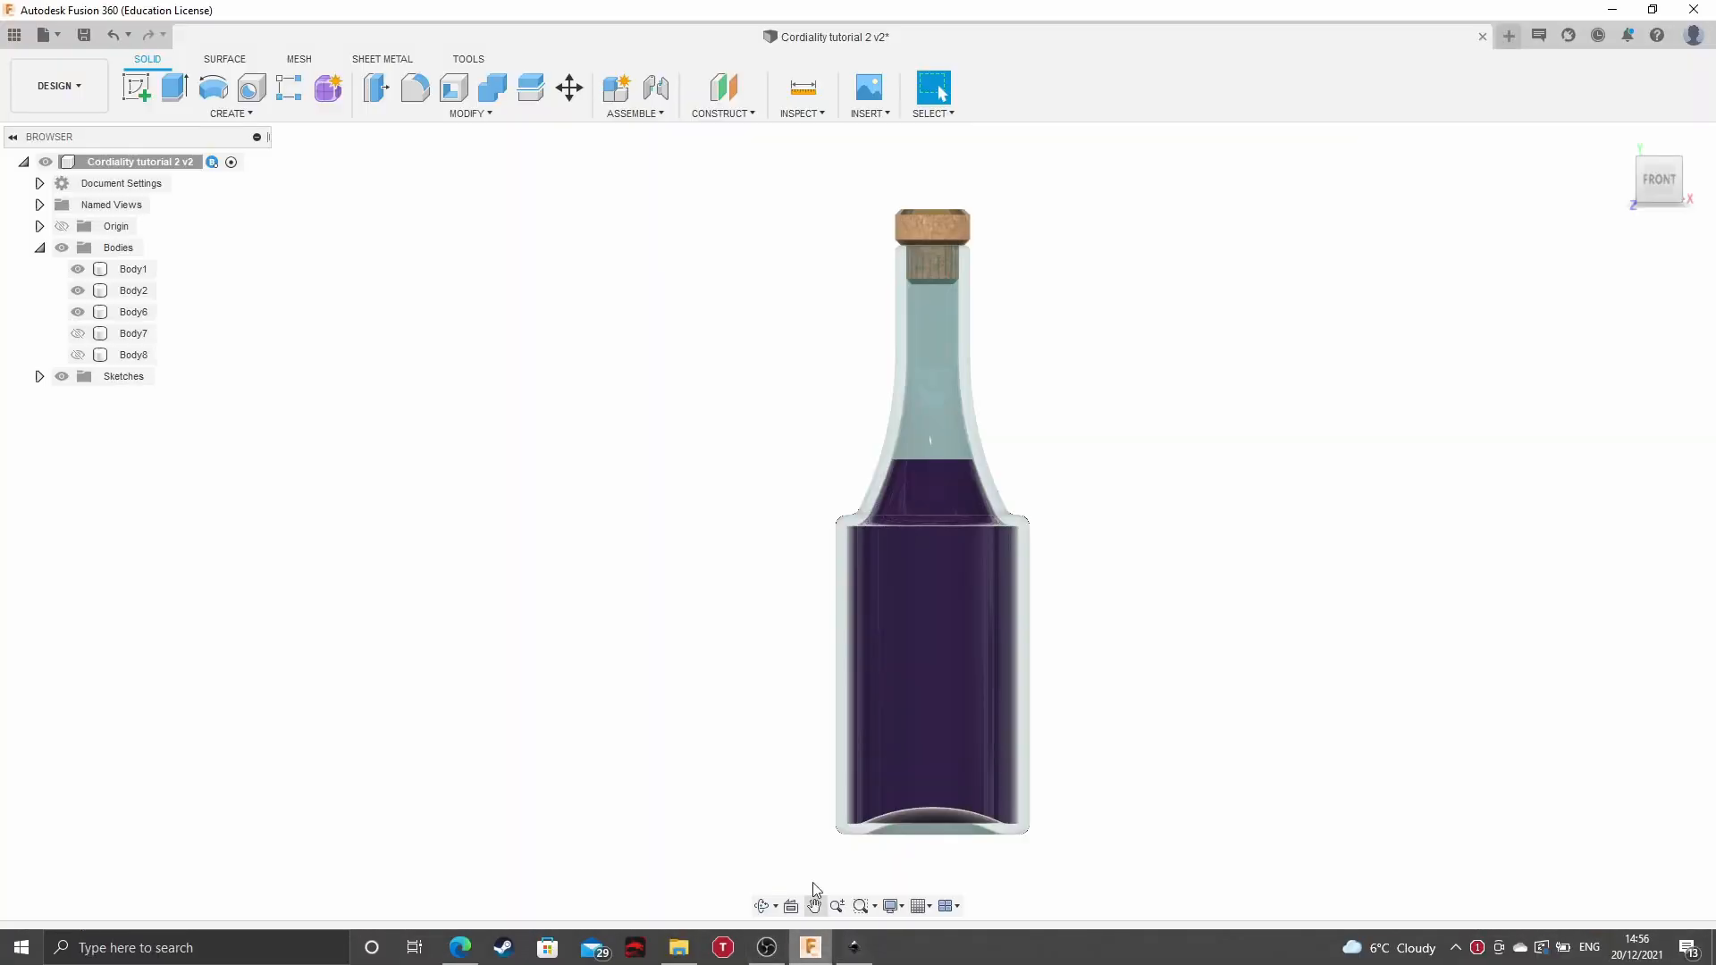
click(882, 116)
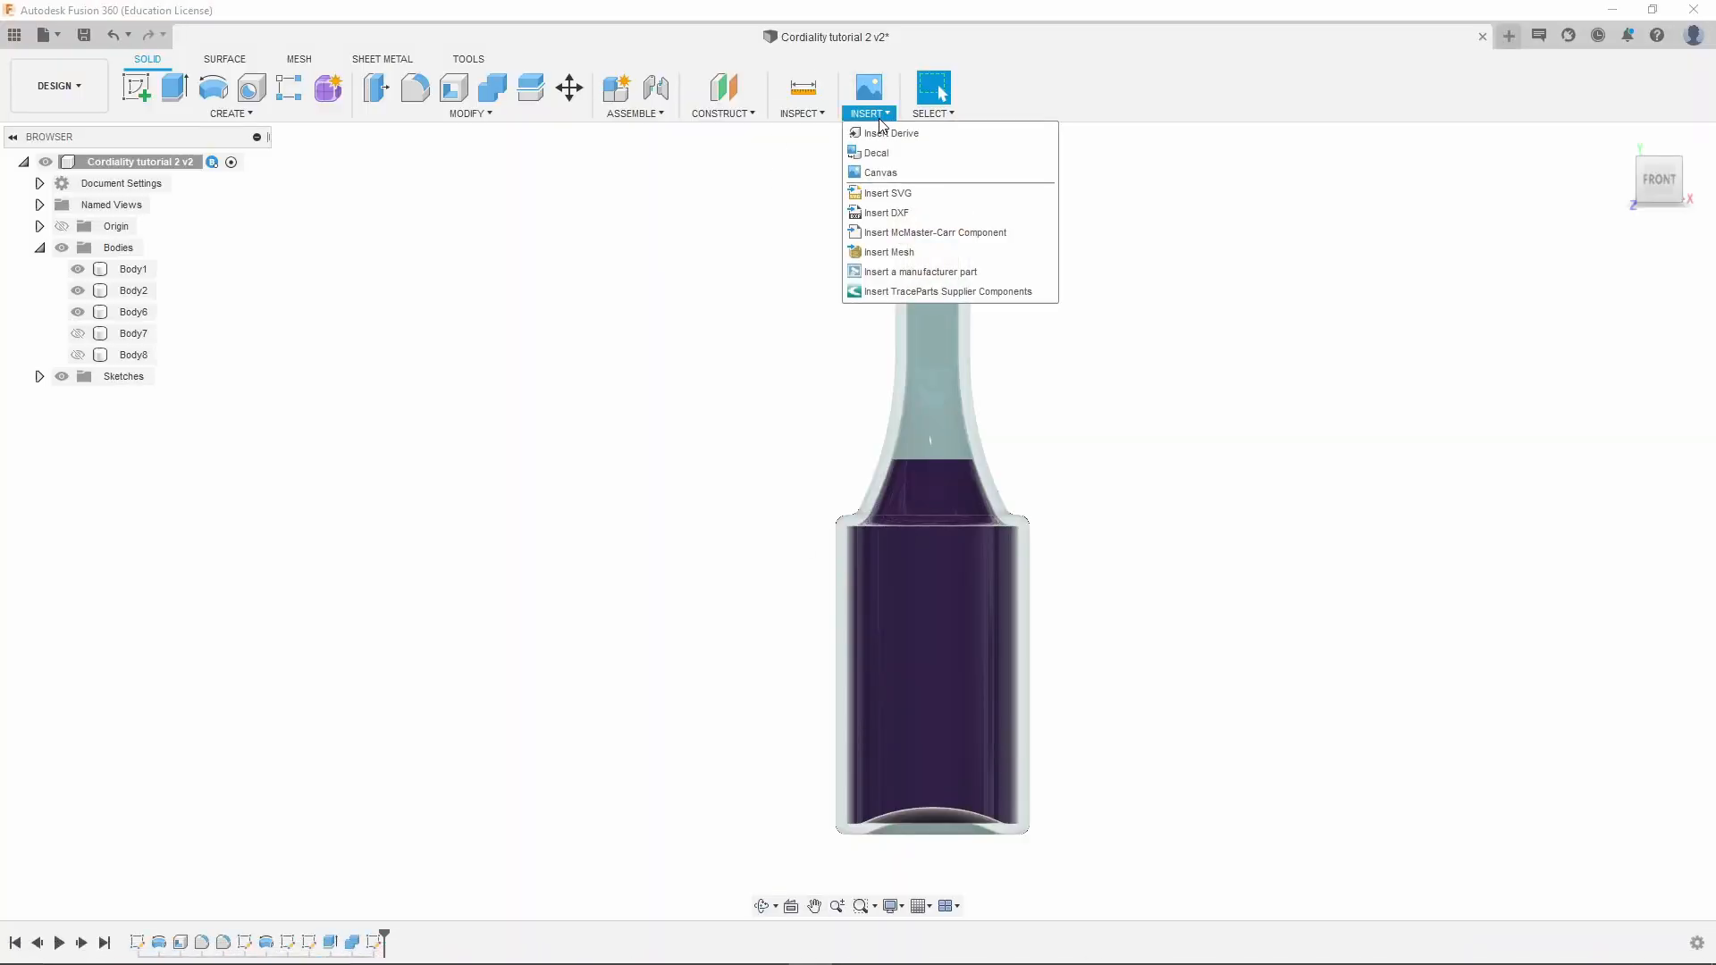
click(907, 160)
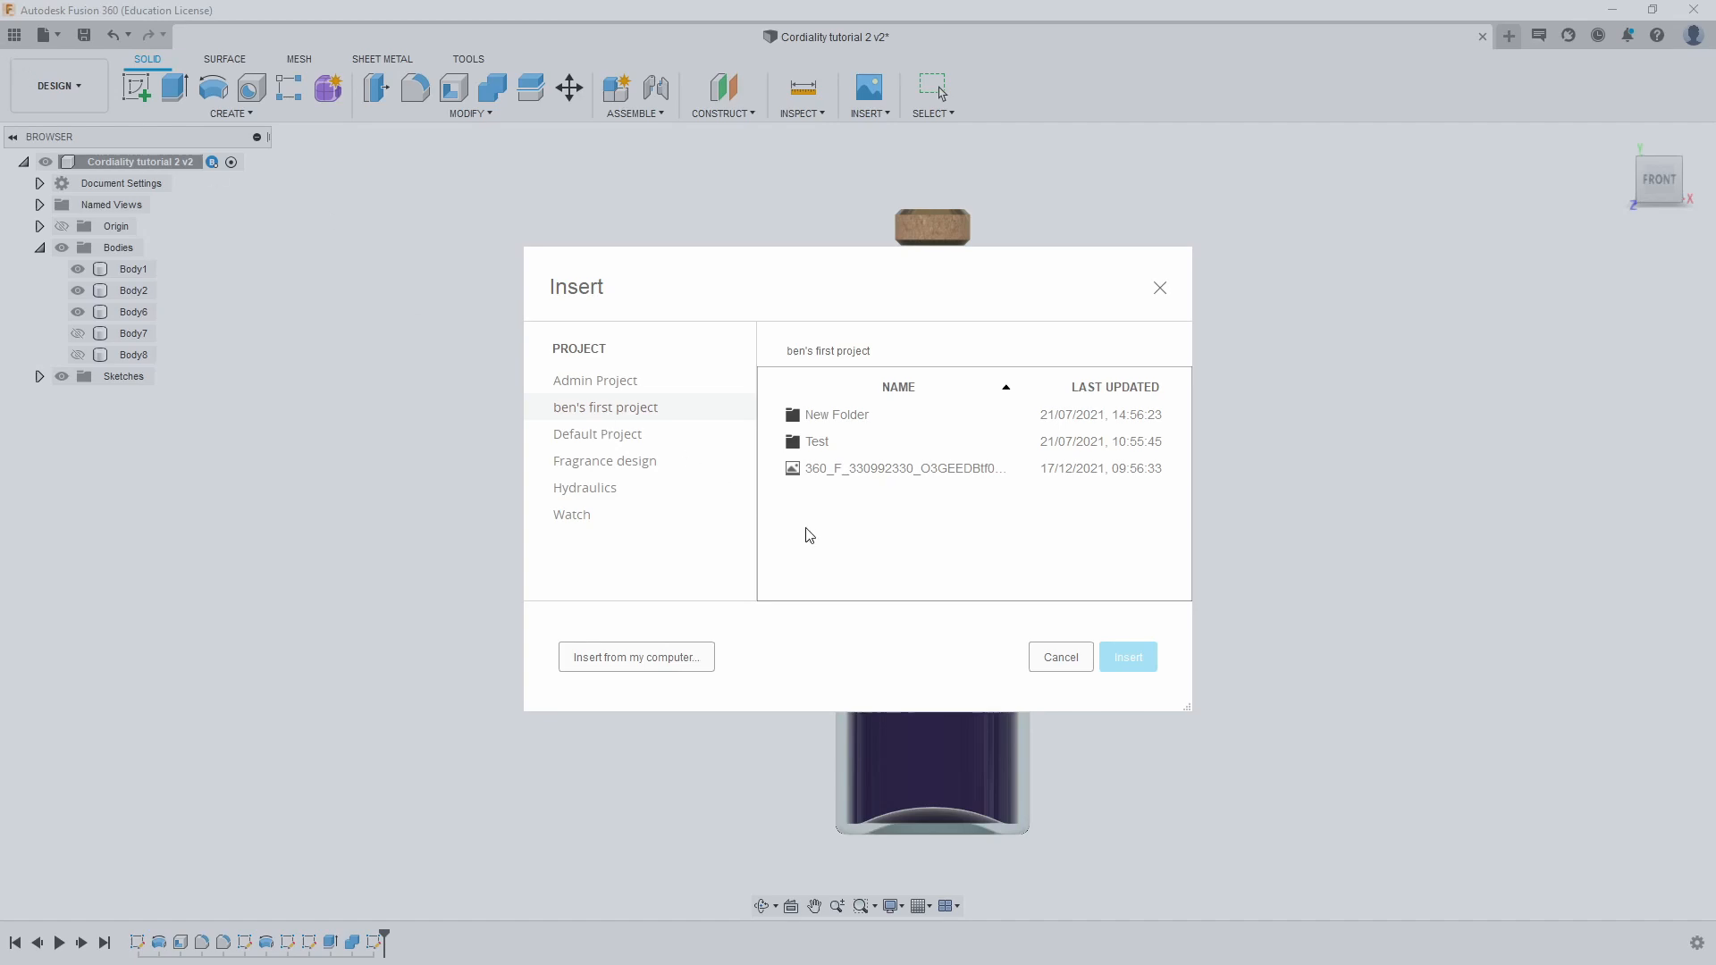
click(1060, 657)
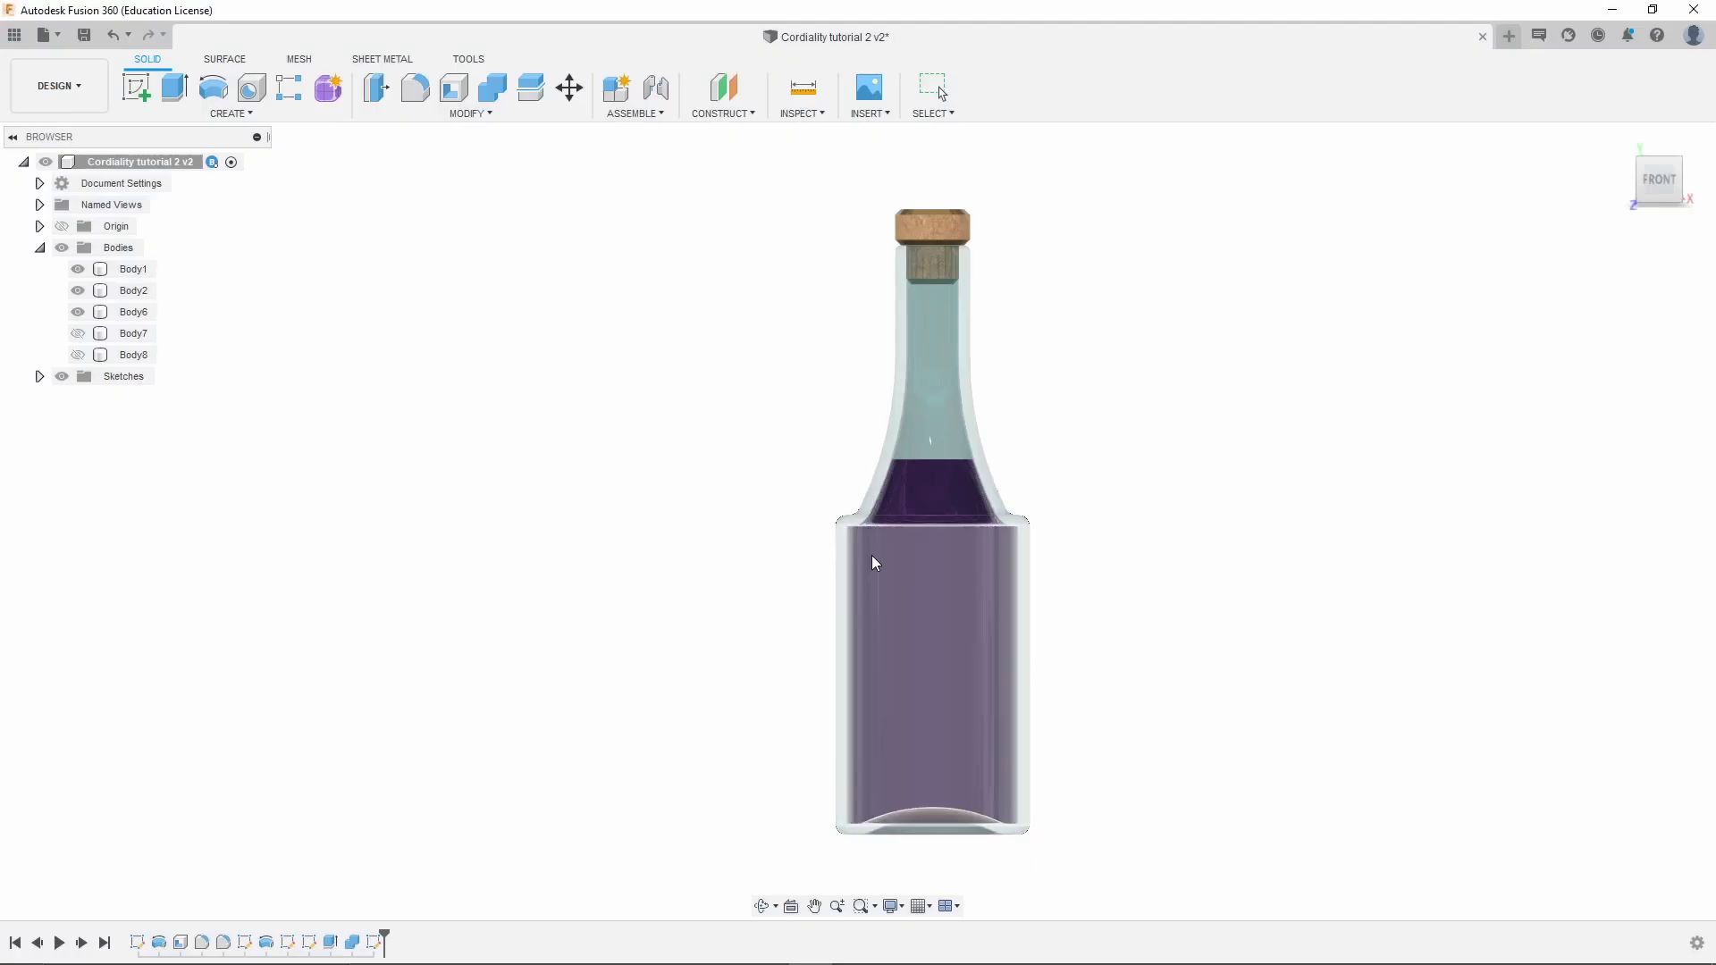
click(17, 37)
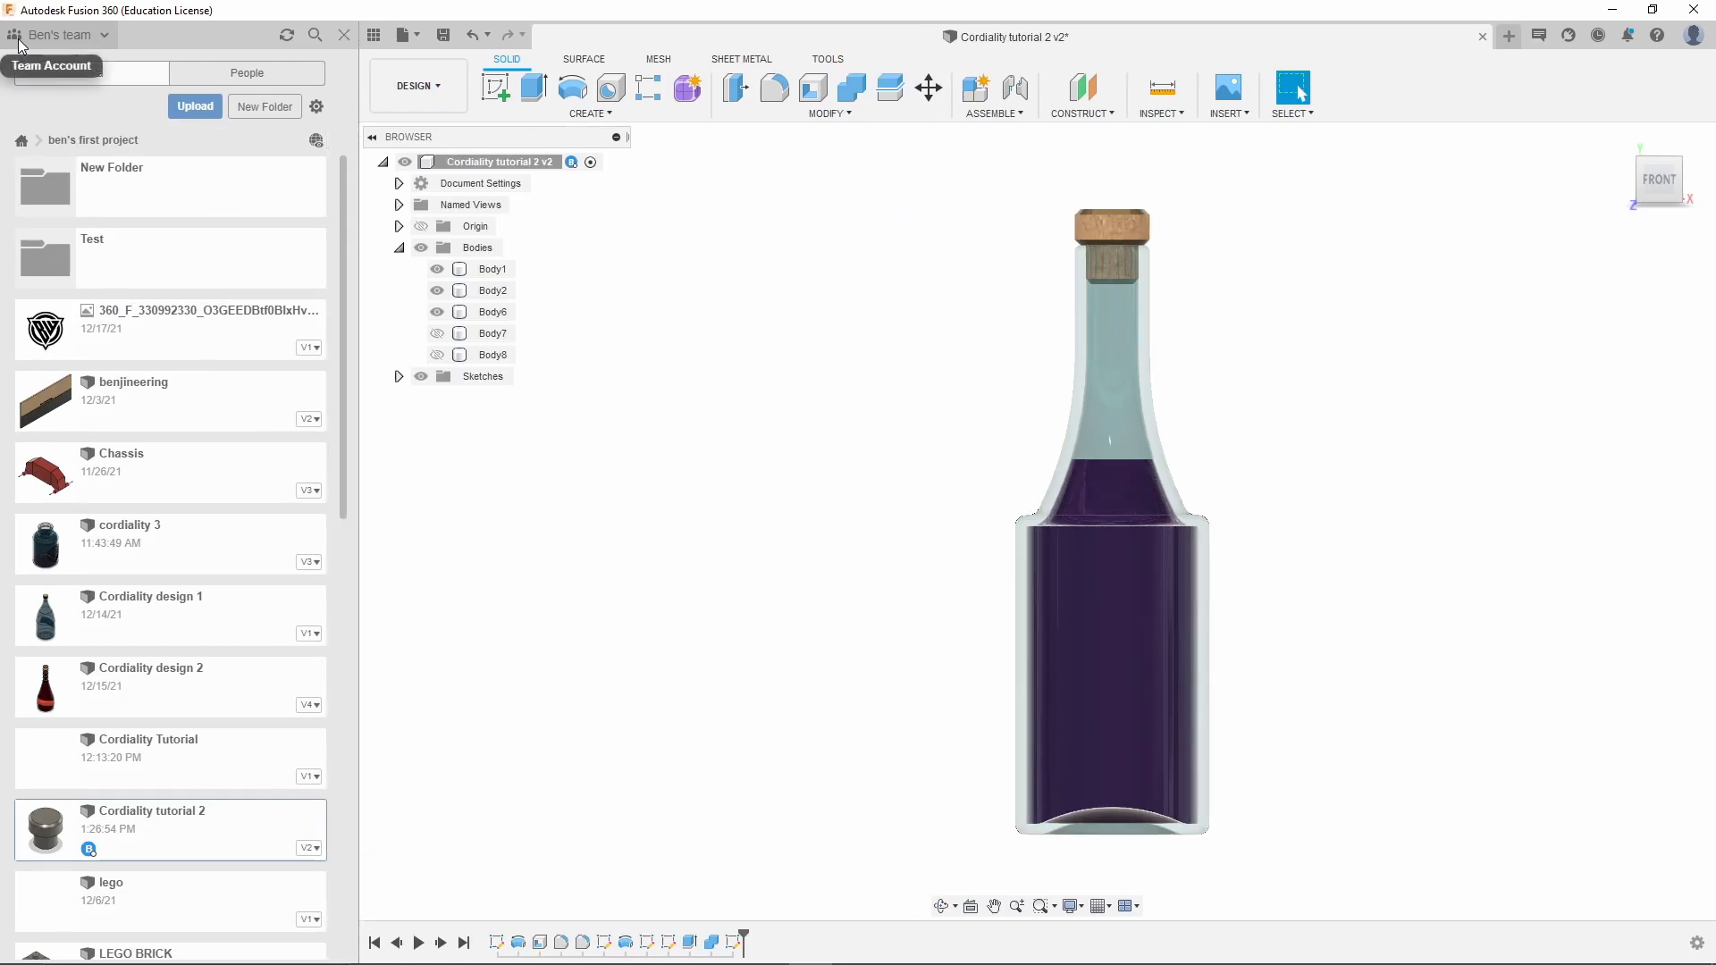
click(196, 108)
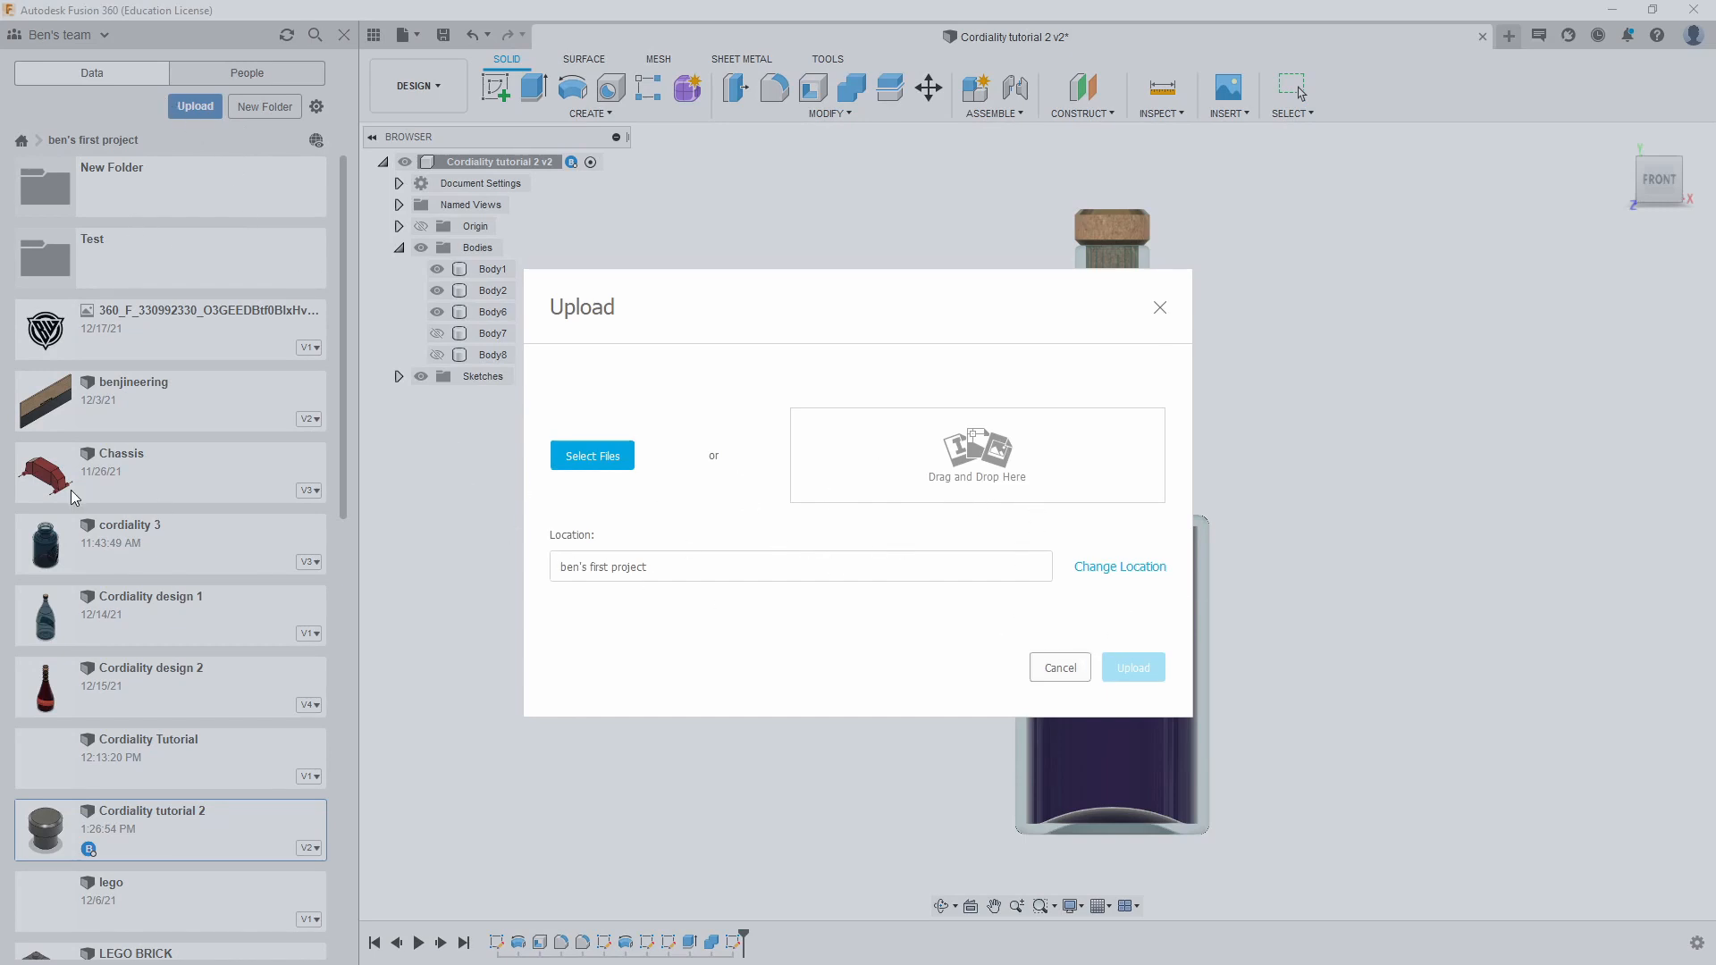
click(1074, 679)
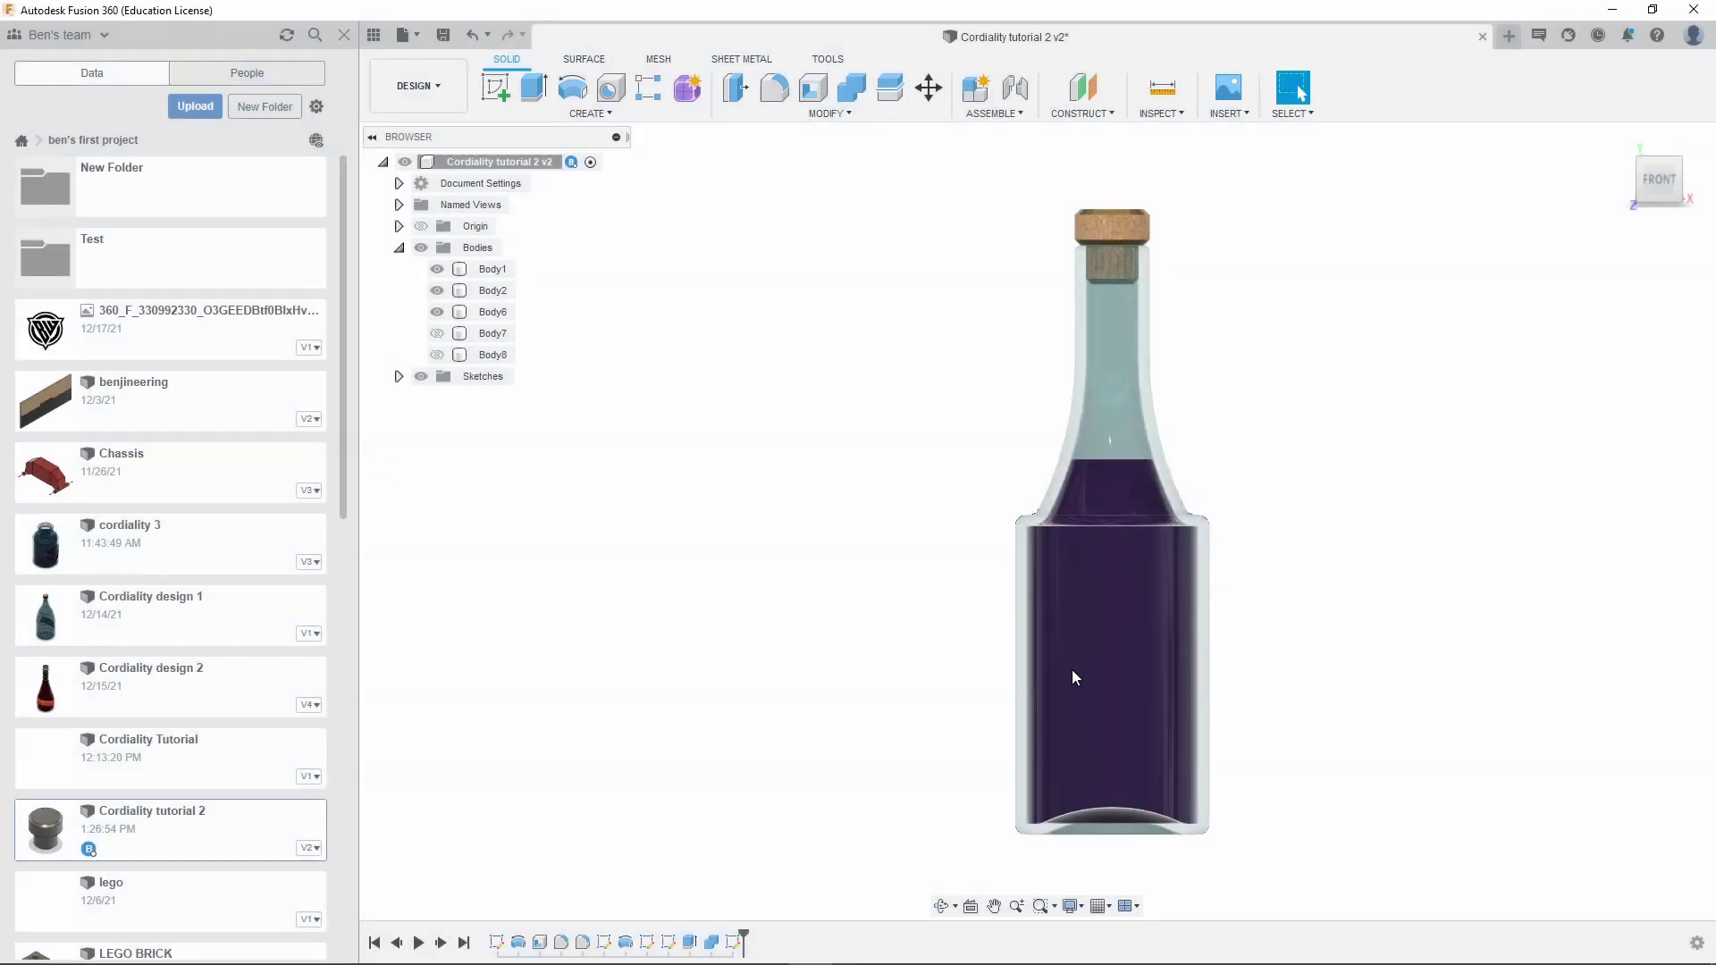
click(345, 36)
Start a decal using the image rect1033 from the cordiality folder in the computer's Pictures
click(870, 113)
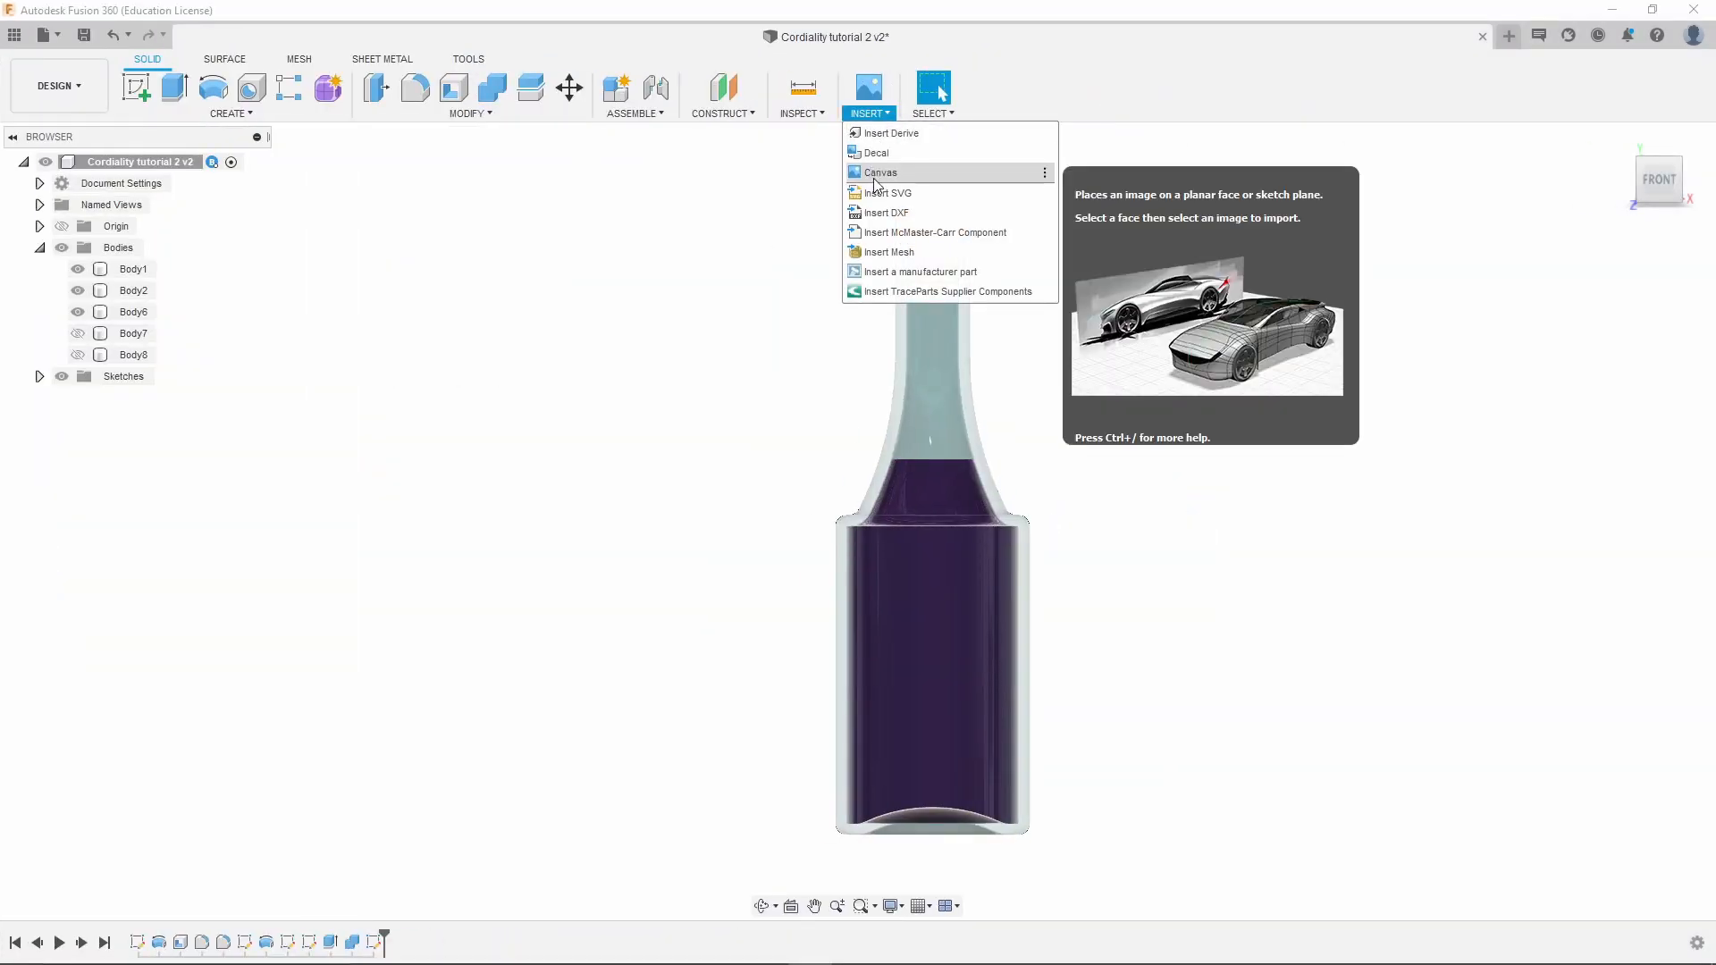
click(881, 154)
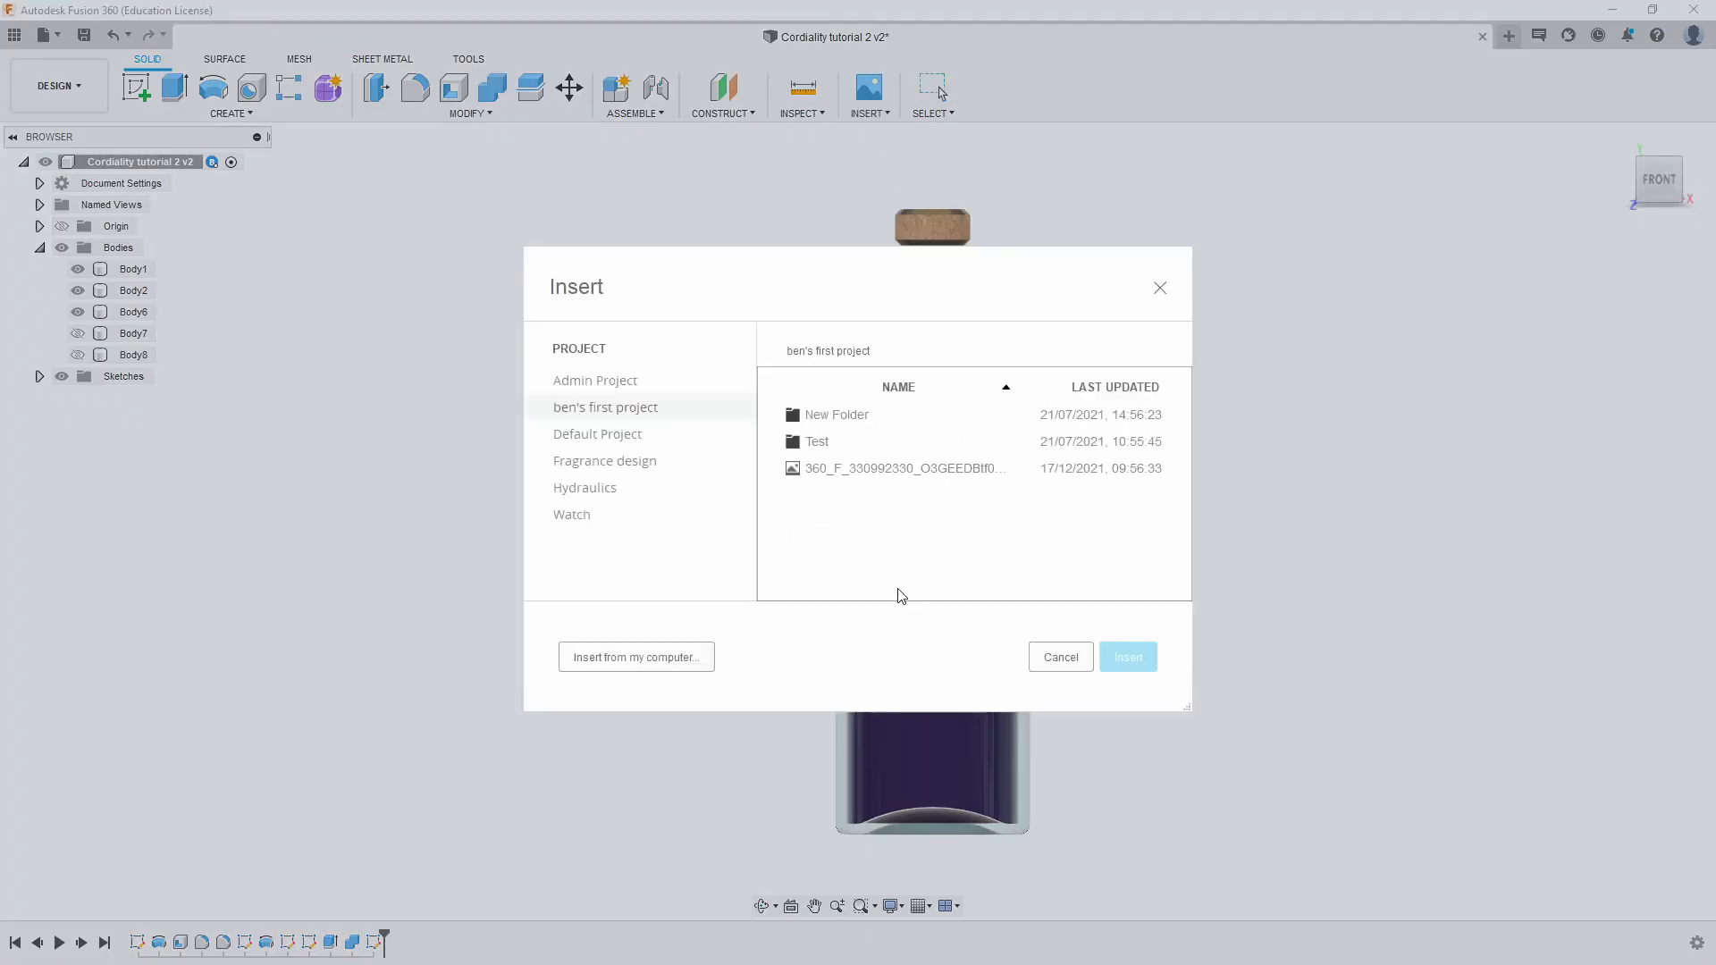
click(640, 663)
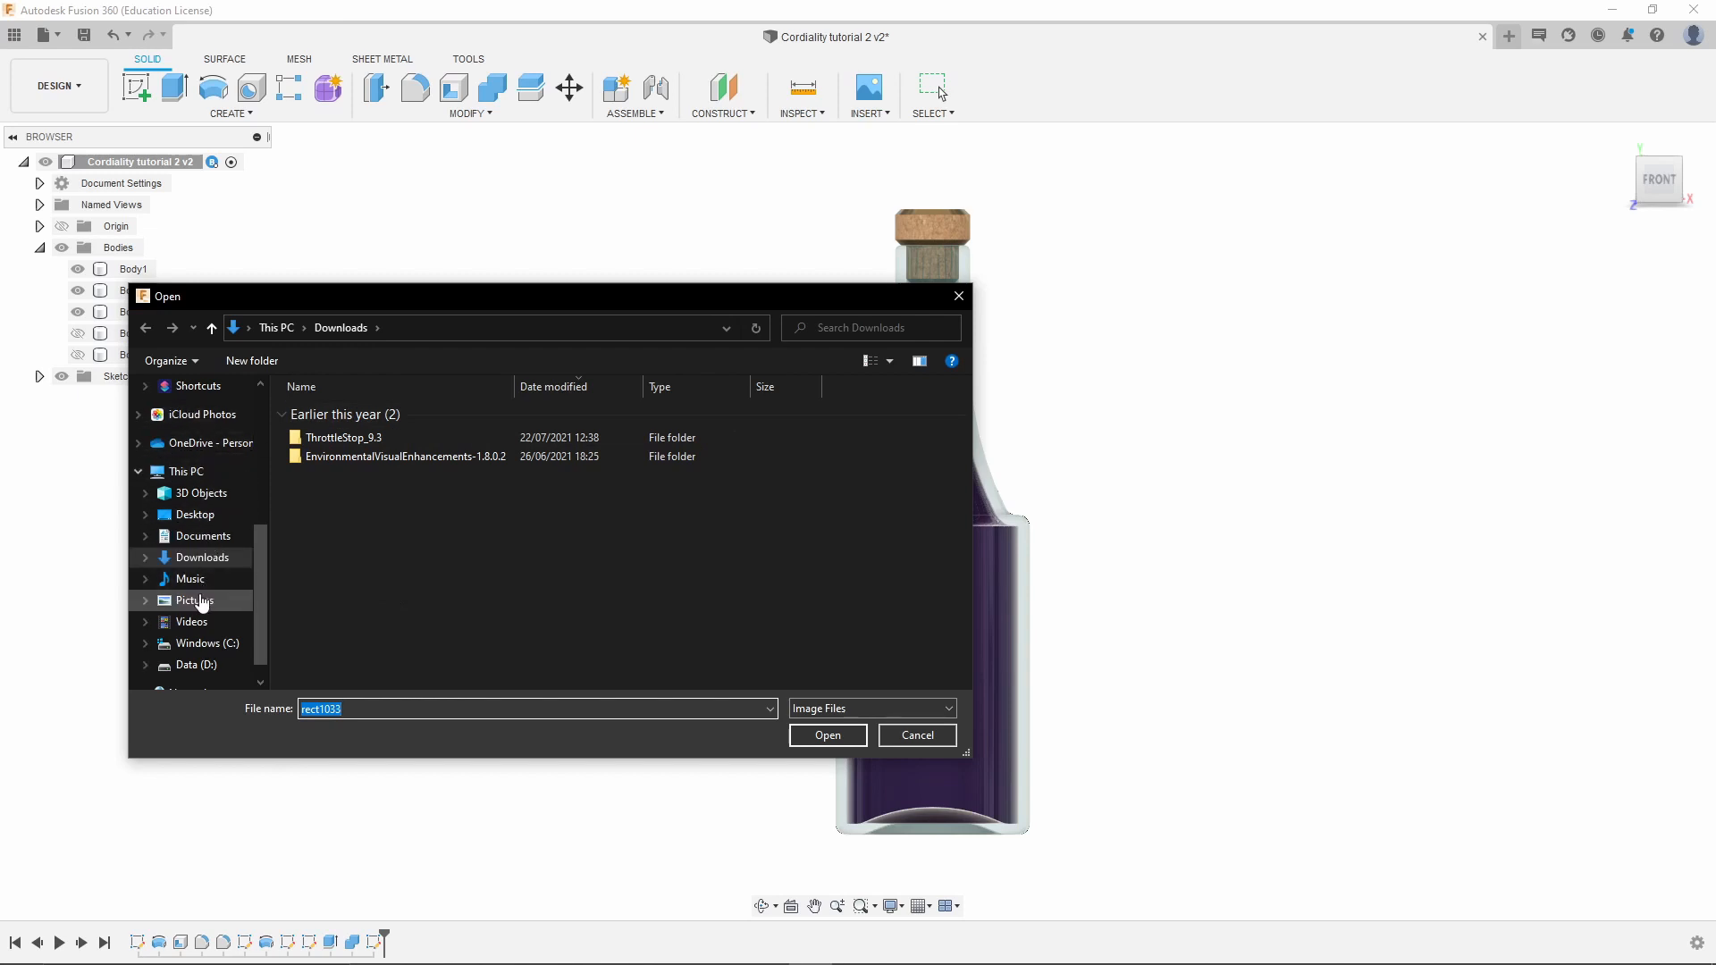
click(194, 600)
double_click(424, 456)
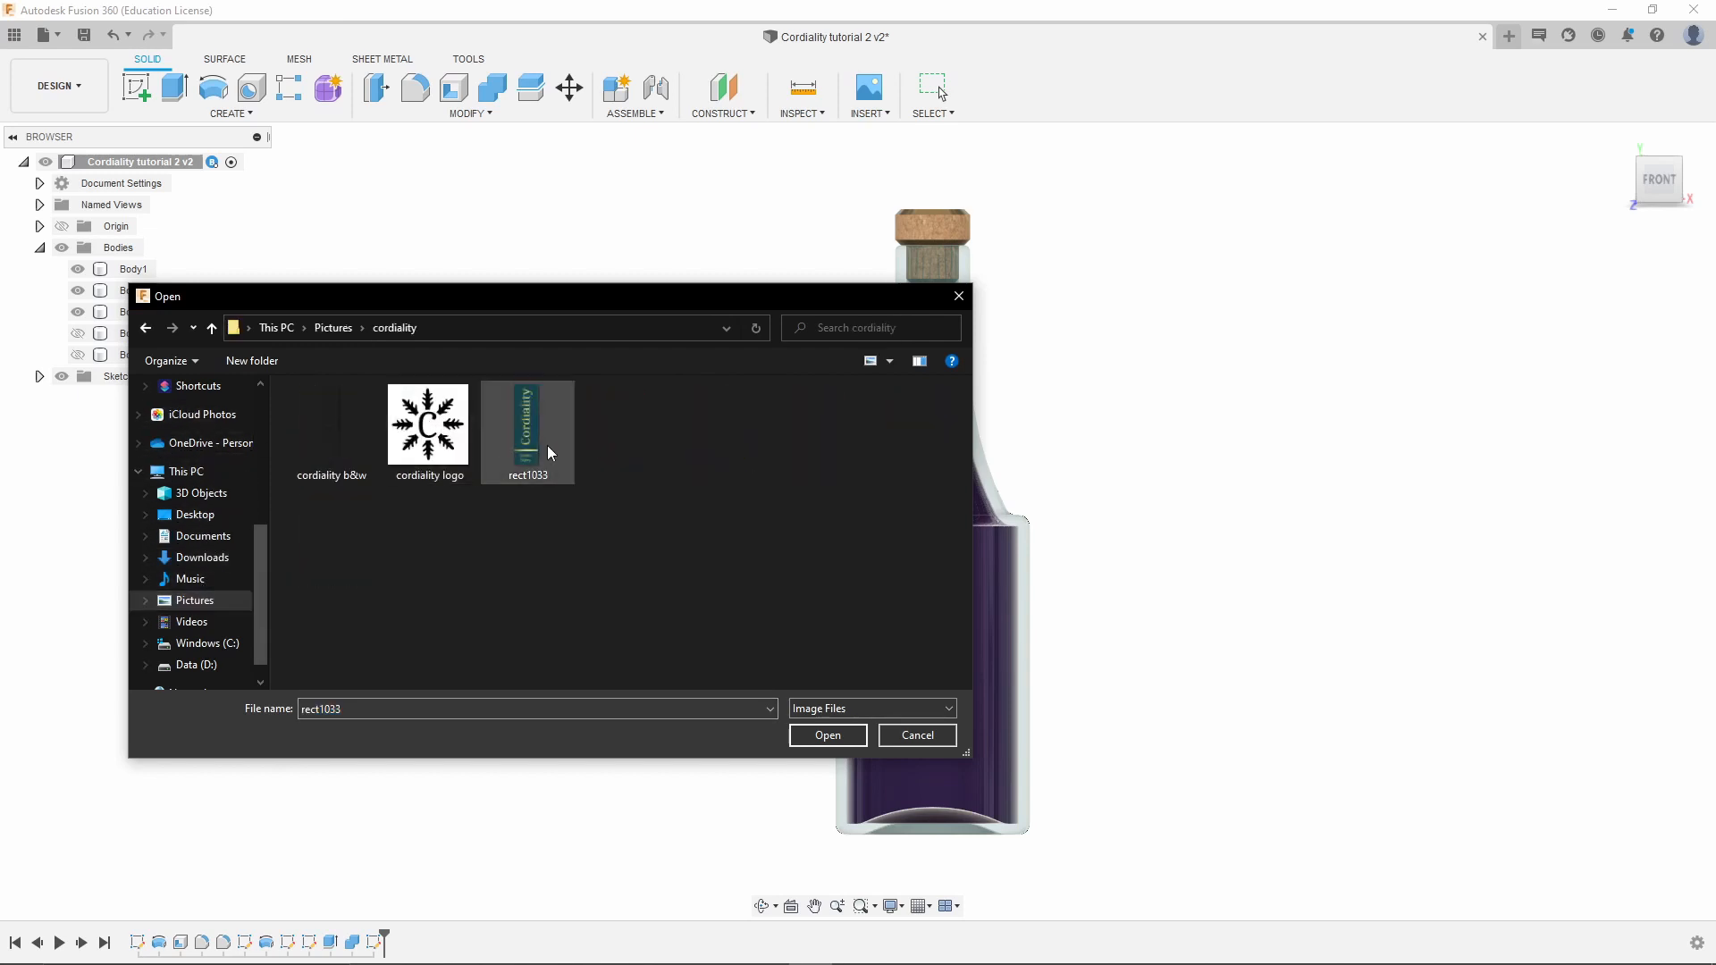
click(530, 435)
click(848, 728)
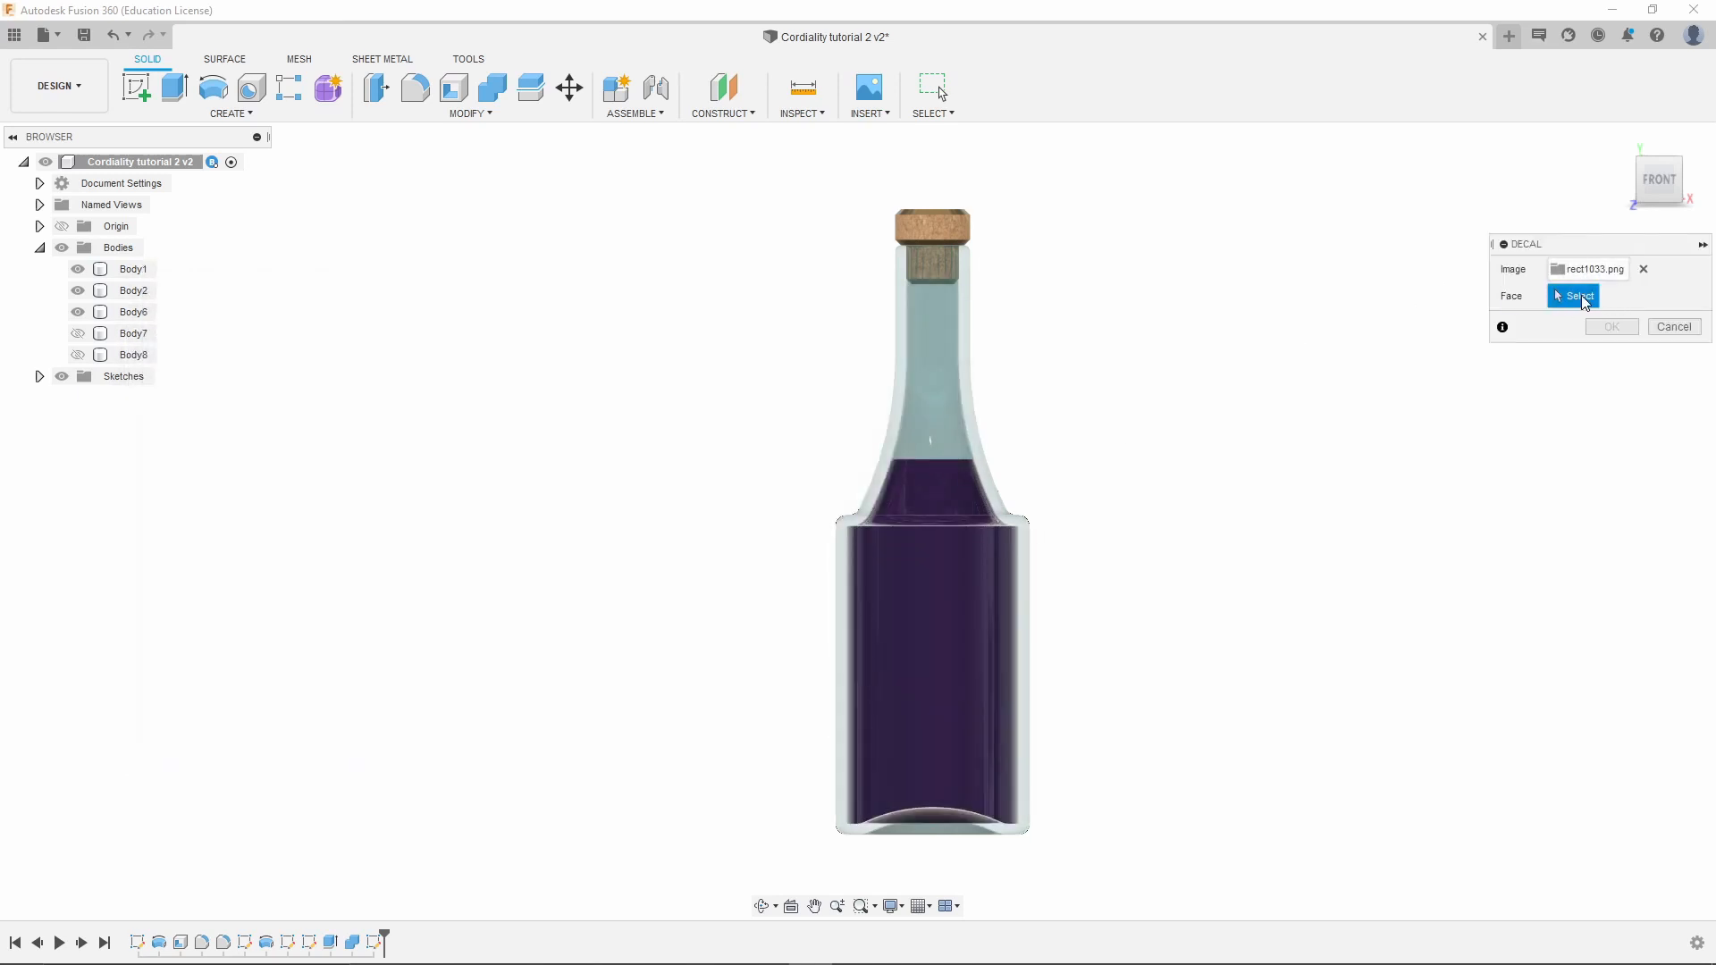
Place the decal on the front face of the bottle body, shift it about 4.6 mm in X, and scale it uniformly by about 2.03
click(934, 660)
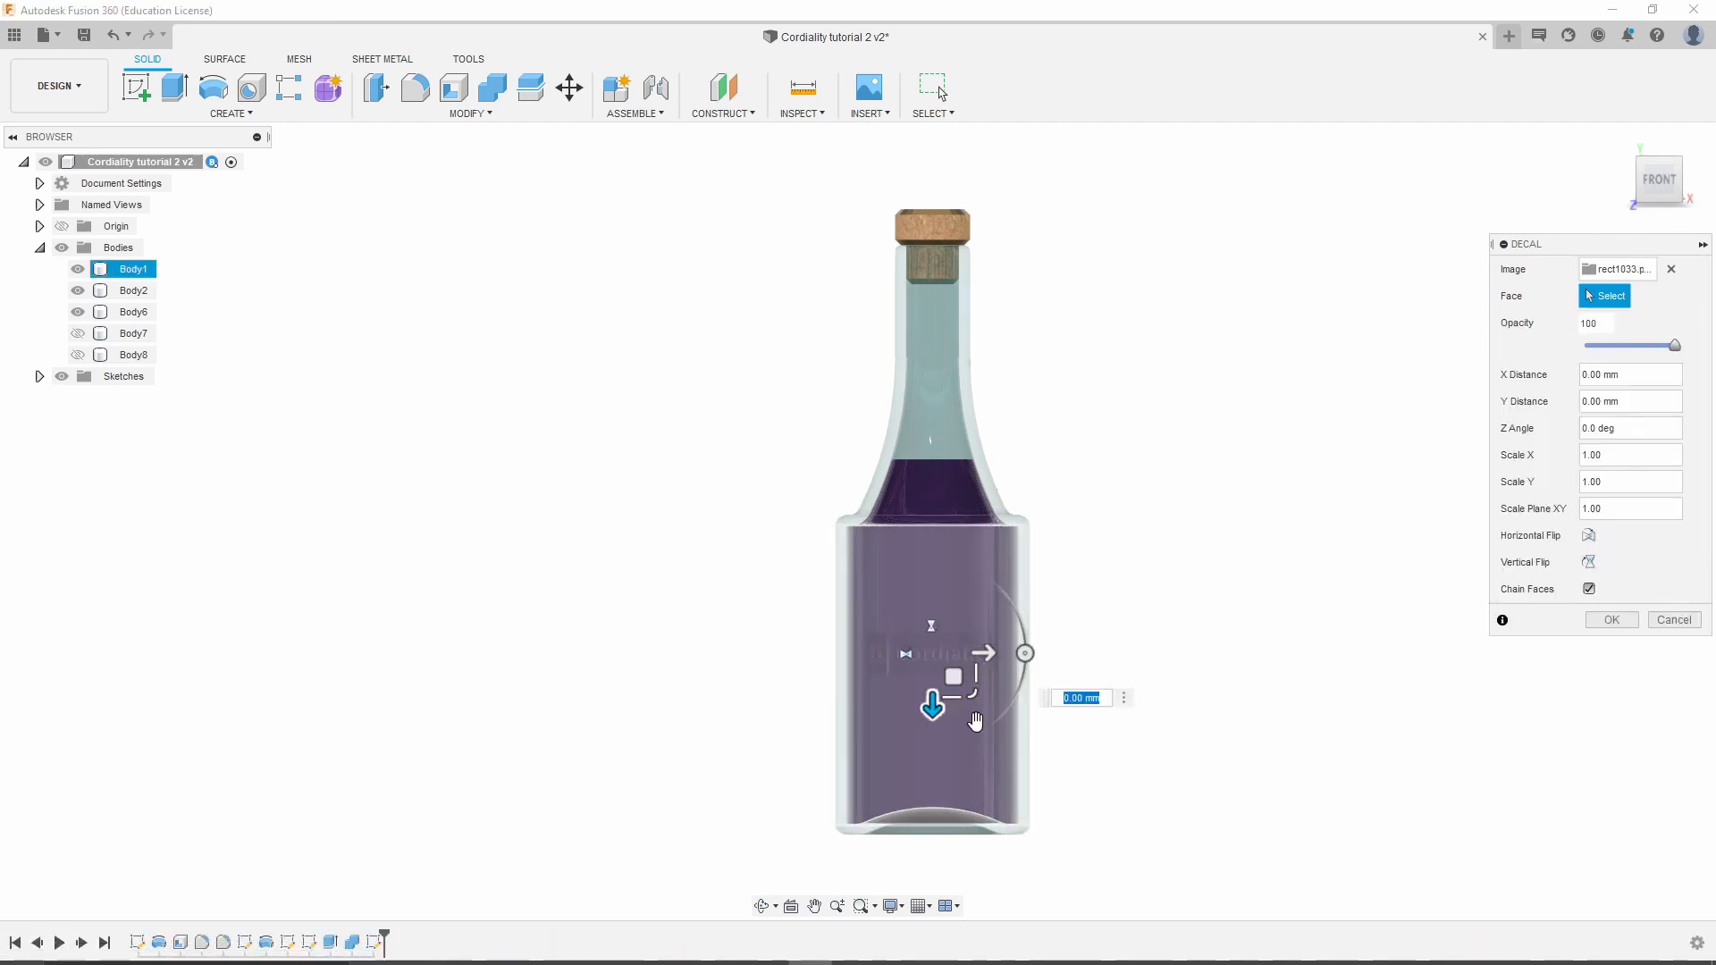
scroll(975, 721, up, 5)
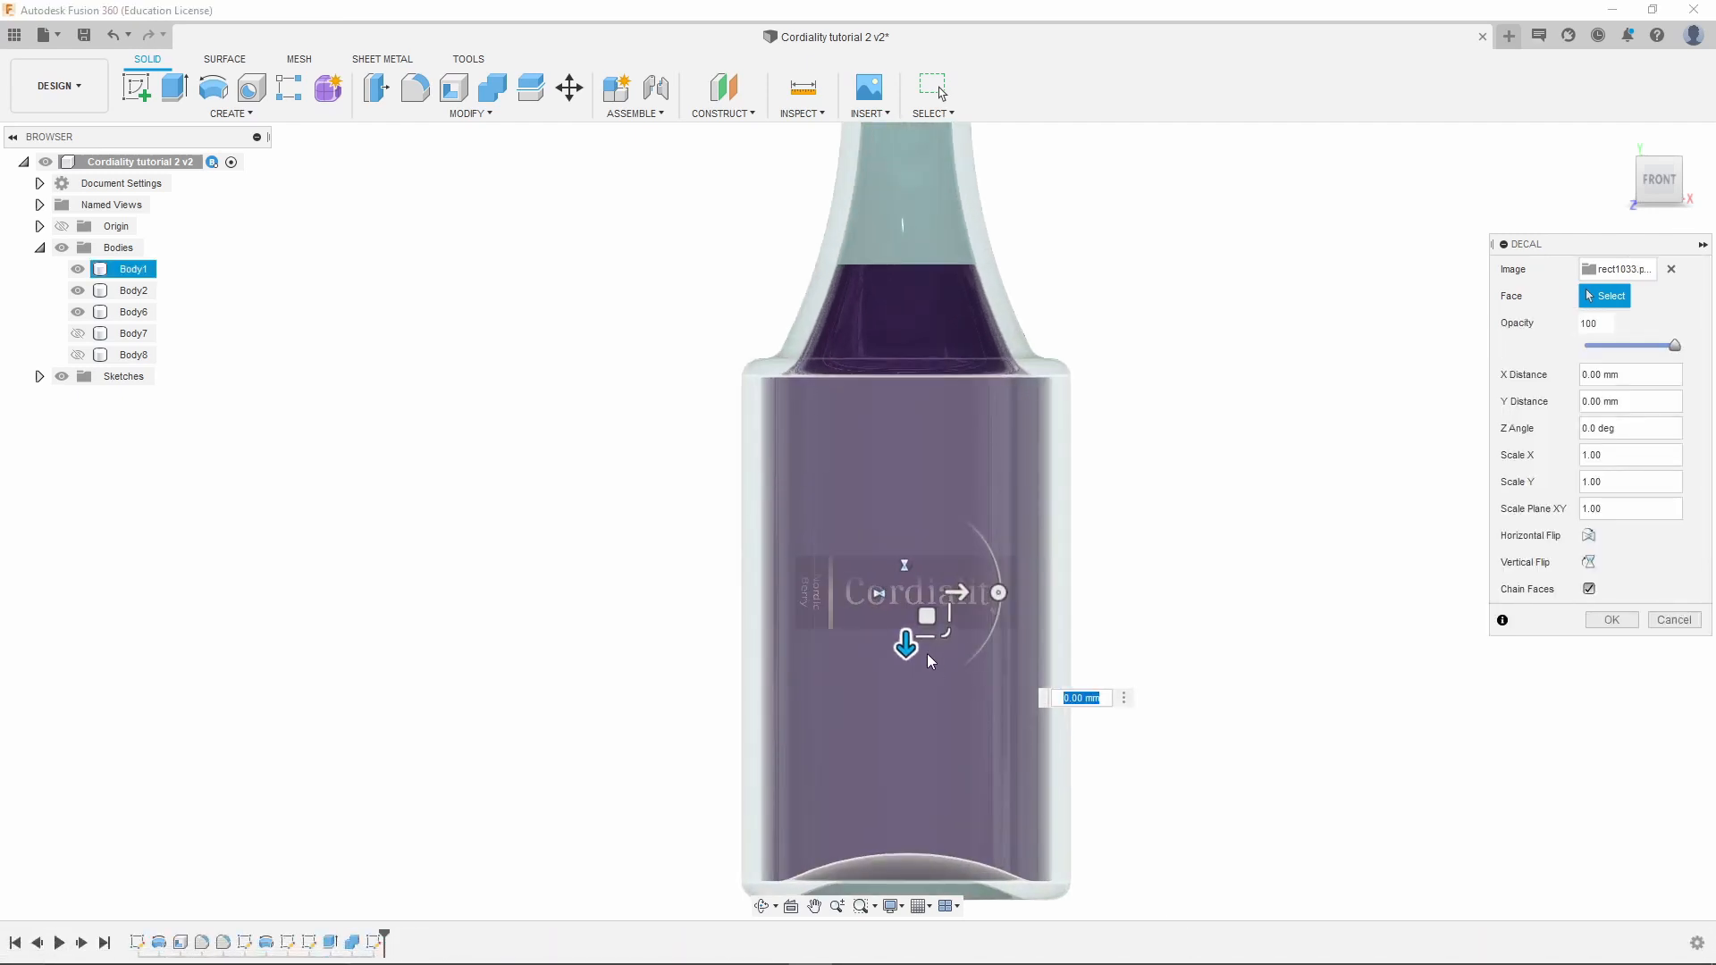
scroll(967, 655, up, 3)
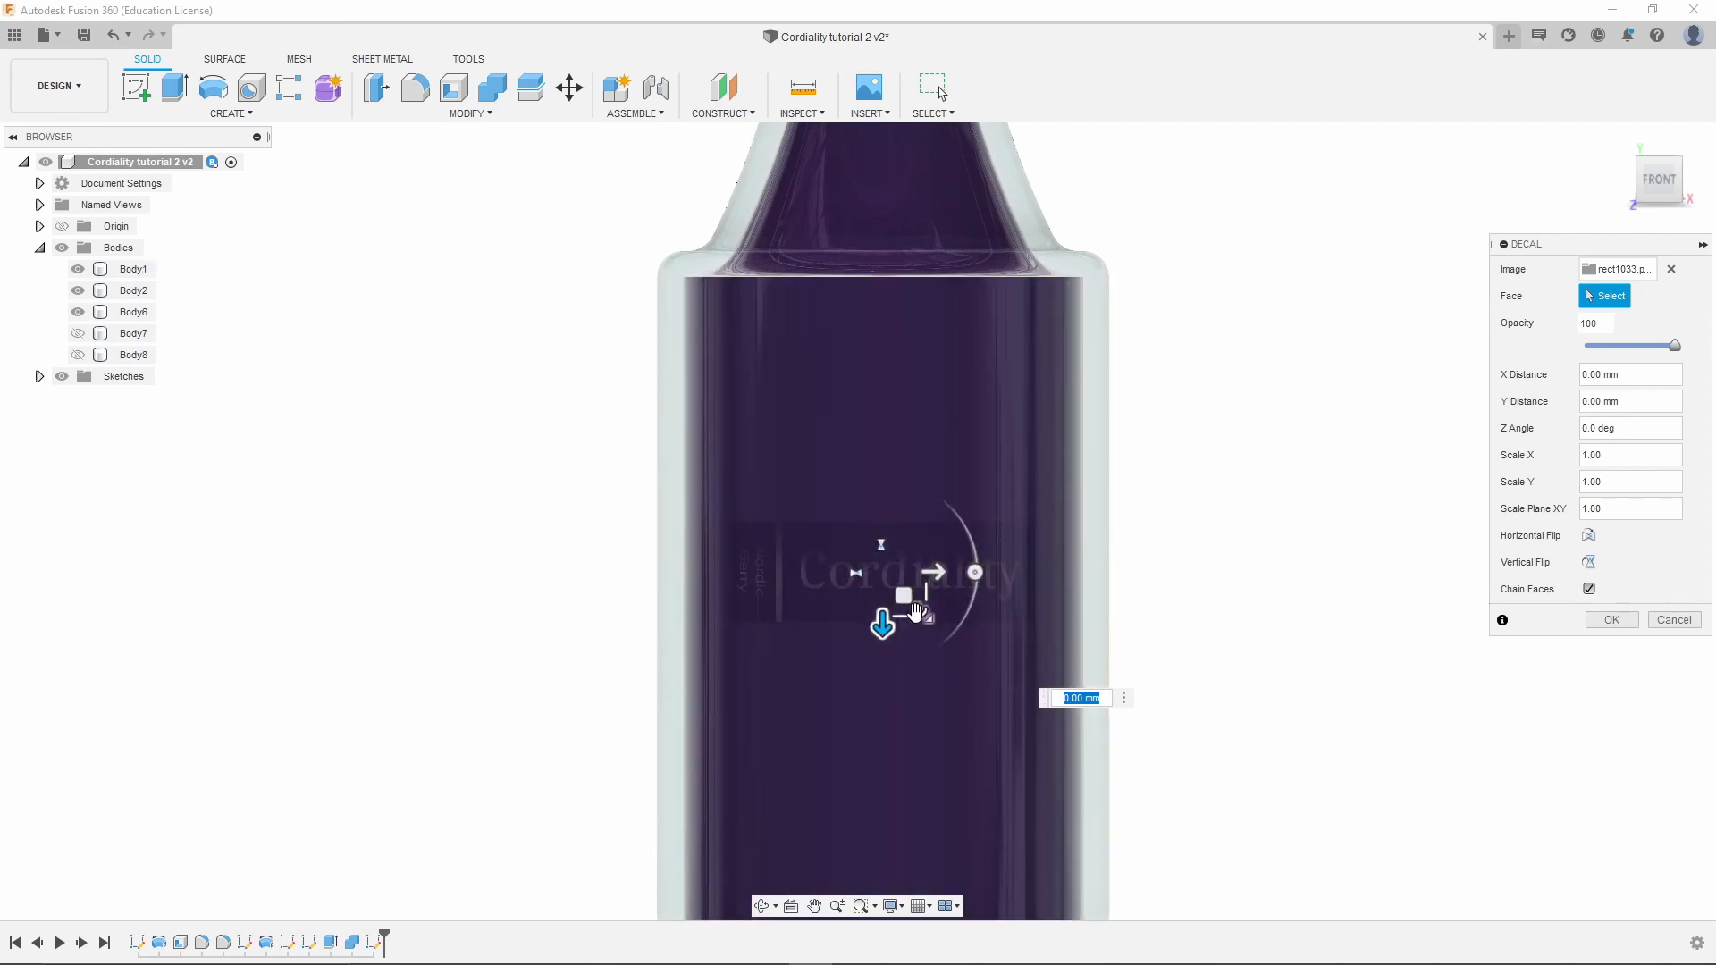
mouse_move(907, 596)
mouse_down()
mouse_move(923, 604)
mouse_move(907, 627)
mouse_up()
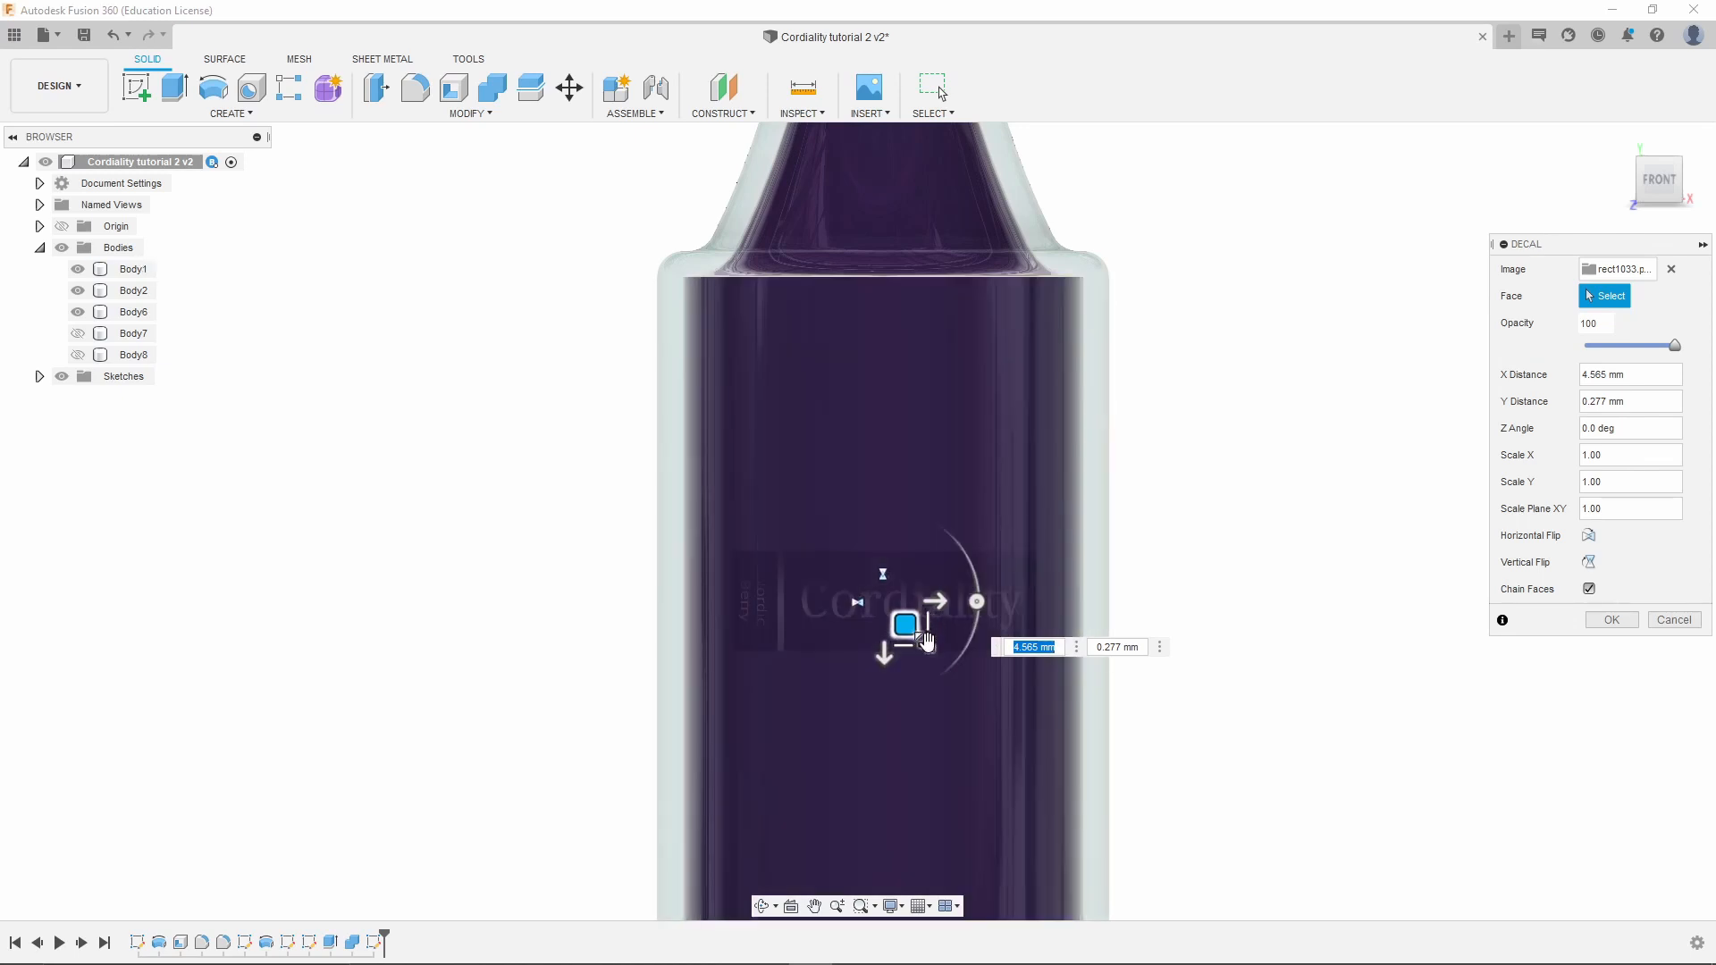
drag(925, 641, 1027, 736)
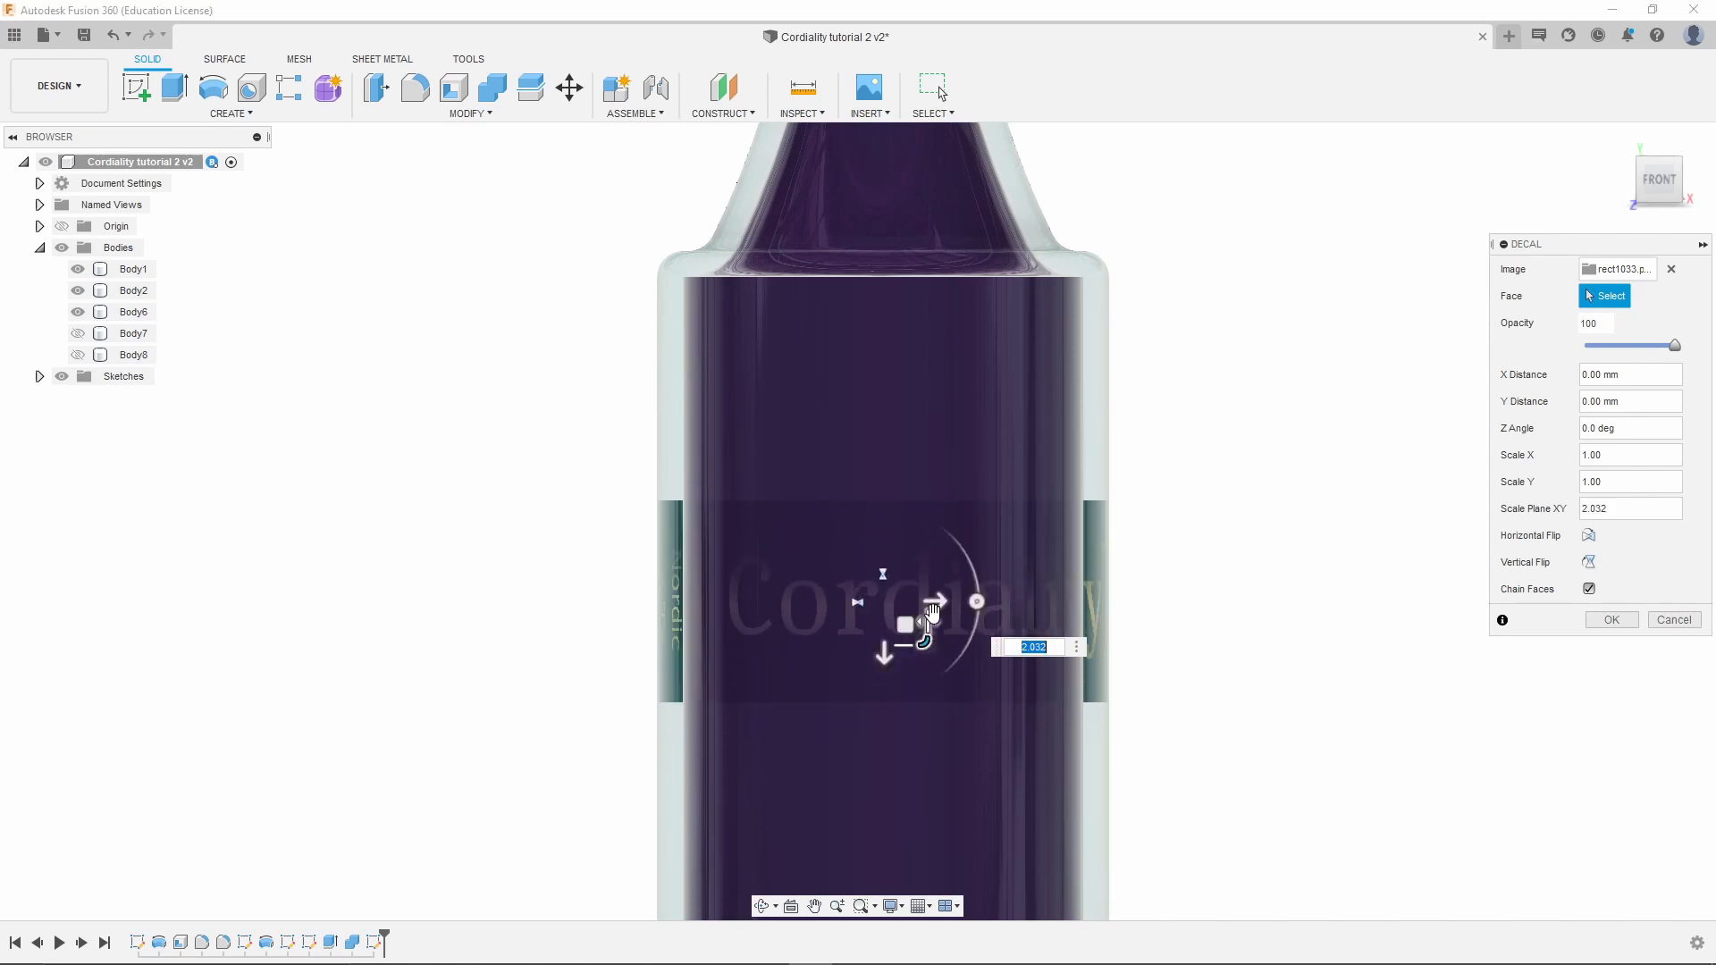
Try stretching the decal to a Y scale of about 1.3, and set Scale Y back to 1
mouse_move(937, 621)
mouse_down()
mouse_move(977, 623)
mouse_move(918, 623)
mouse_up()
click(1043, 646)
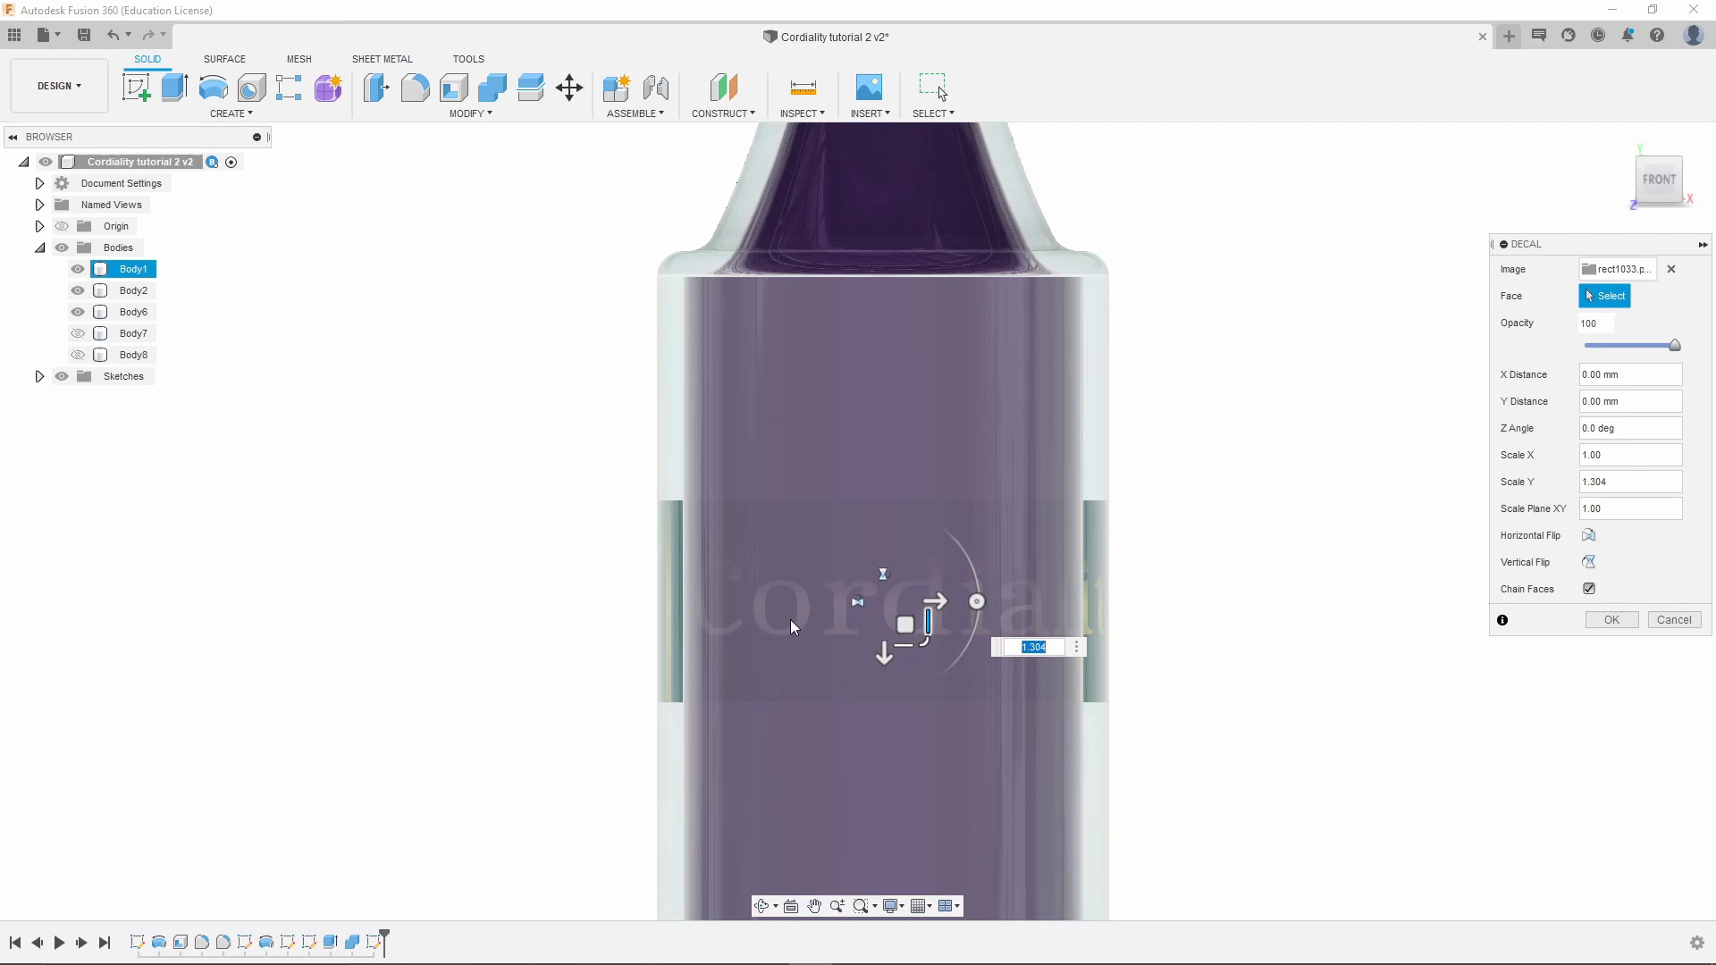
text(1)
key(Return)
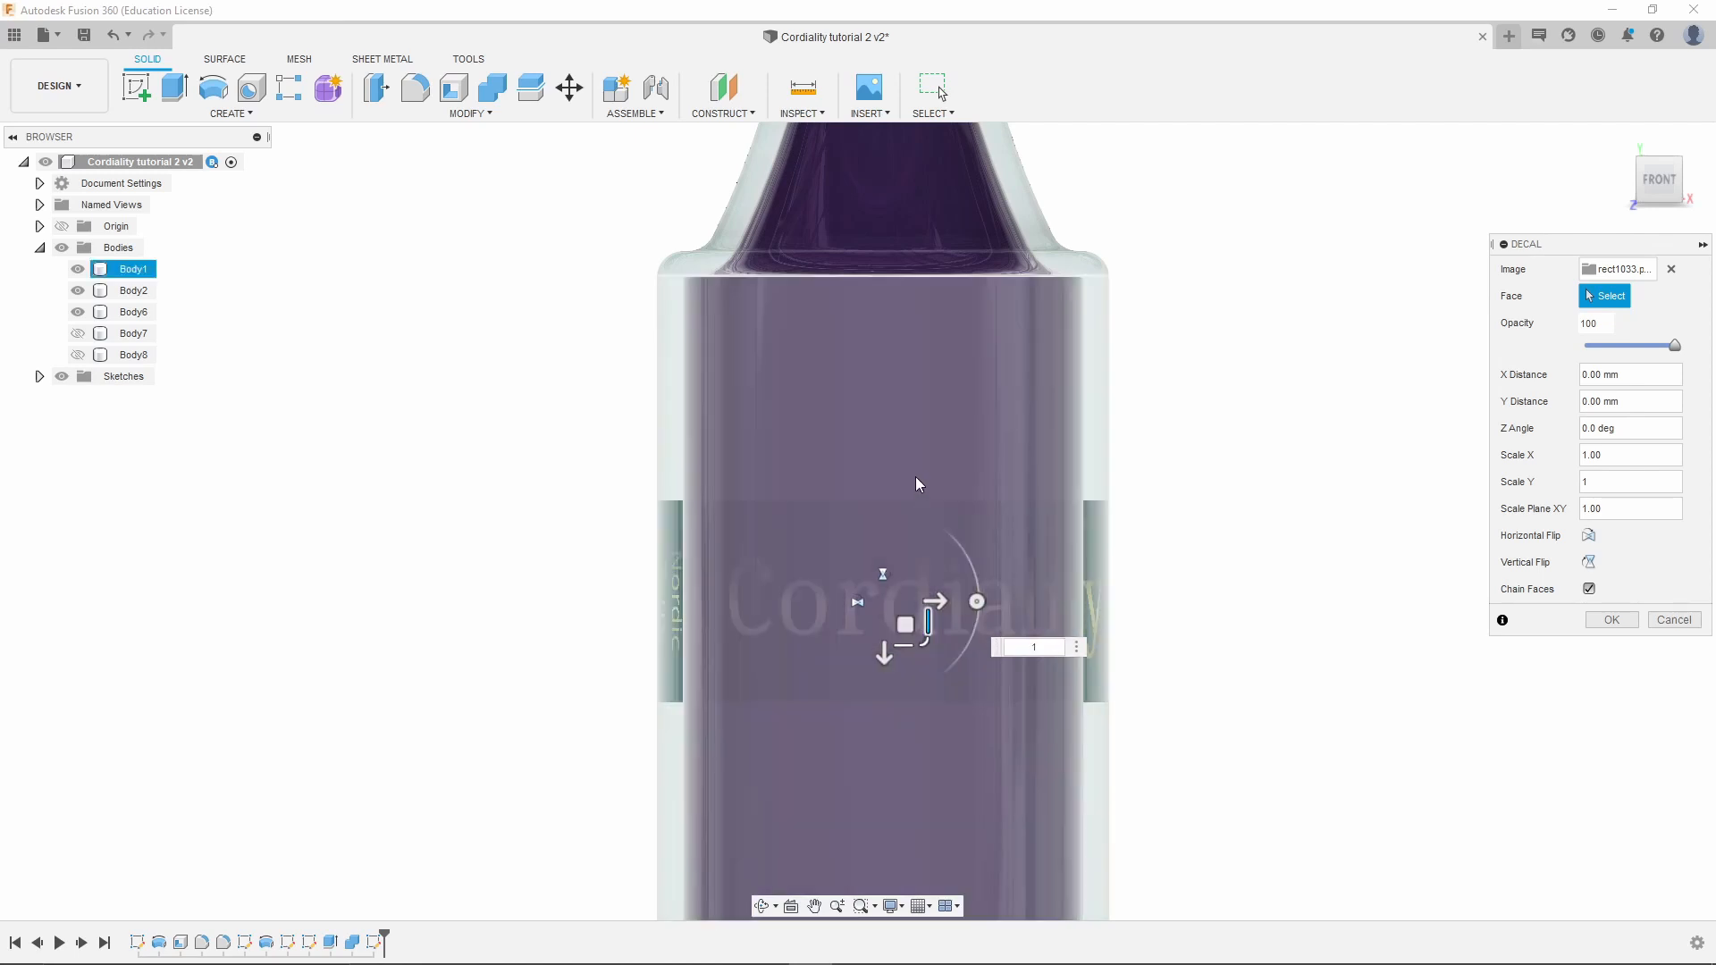
Rotate the label decal 90 degrees, shift it about 0.4 mm in X and -3.9 mm in Y, and apply it
drag(976, 601, 886, 520)
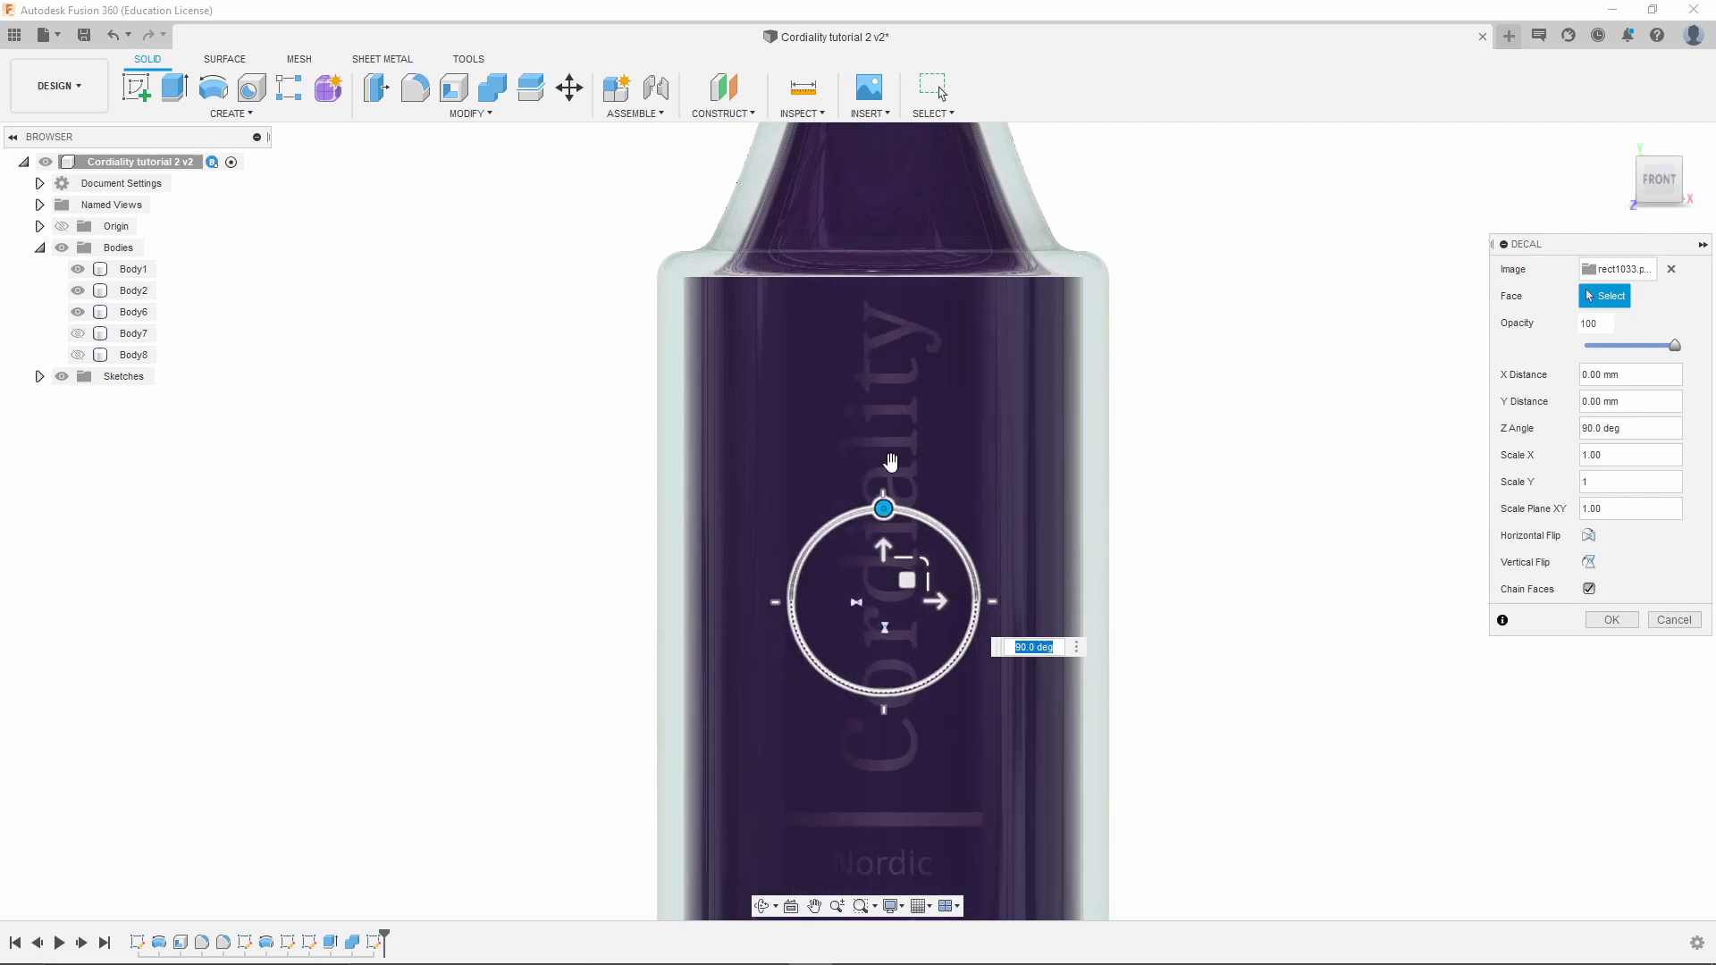
scroll(1114, 501, down, 2)
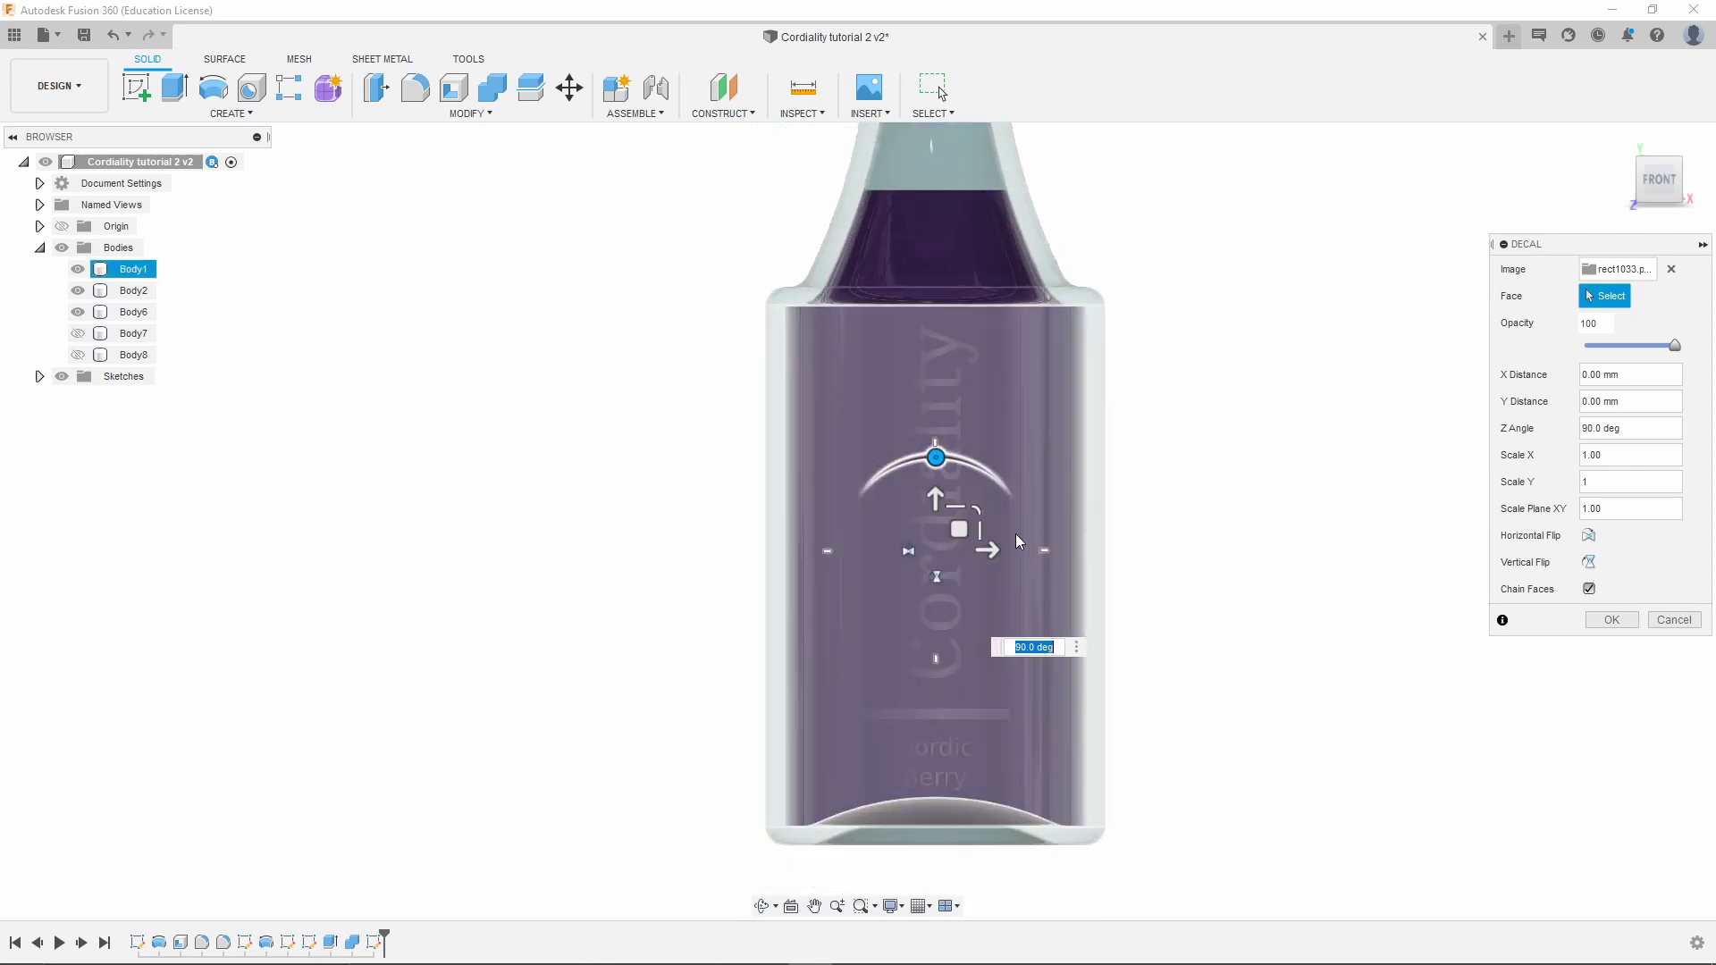
drag(975, 509, 964, 549)
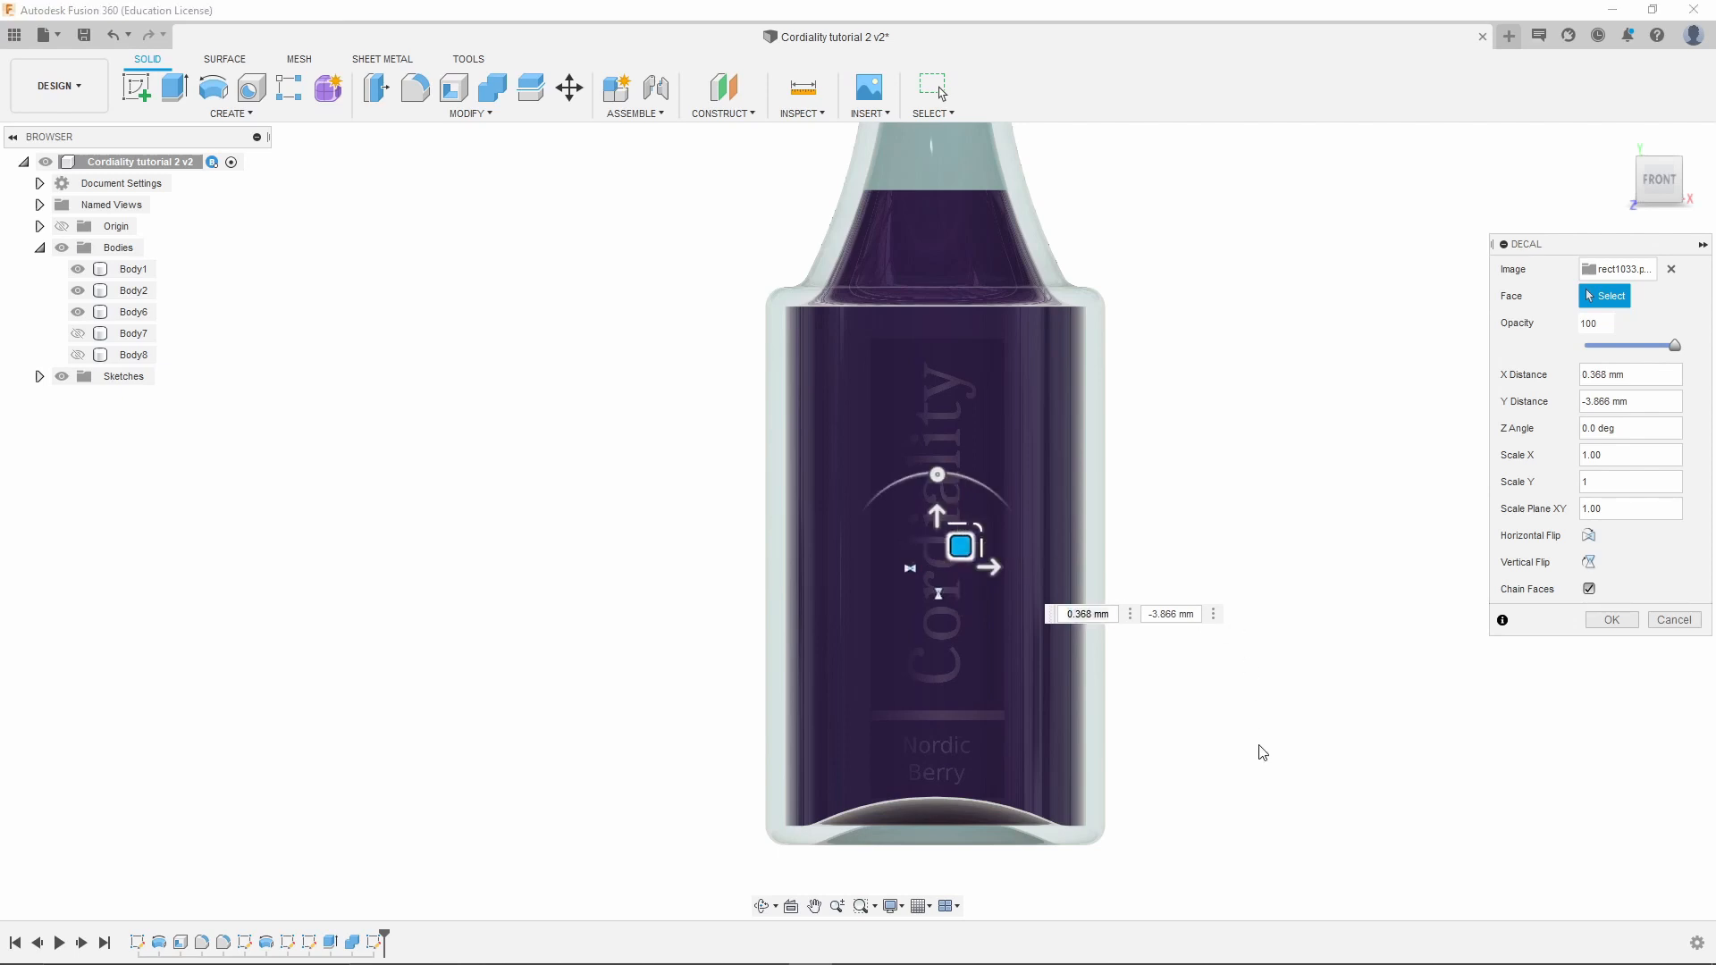
click(1611, 619)
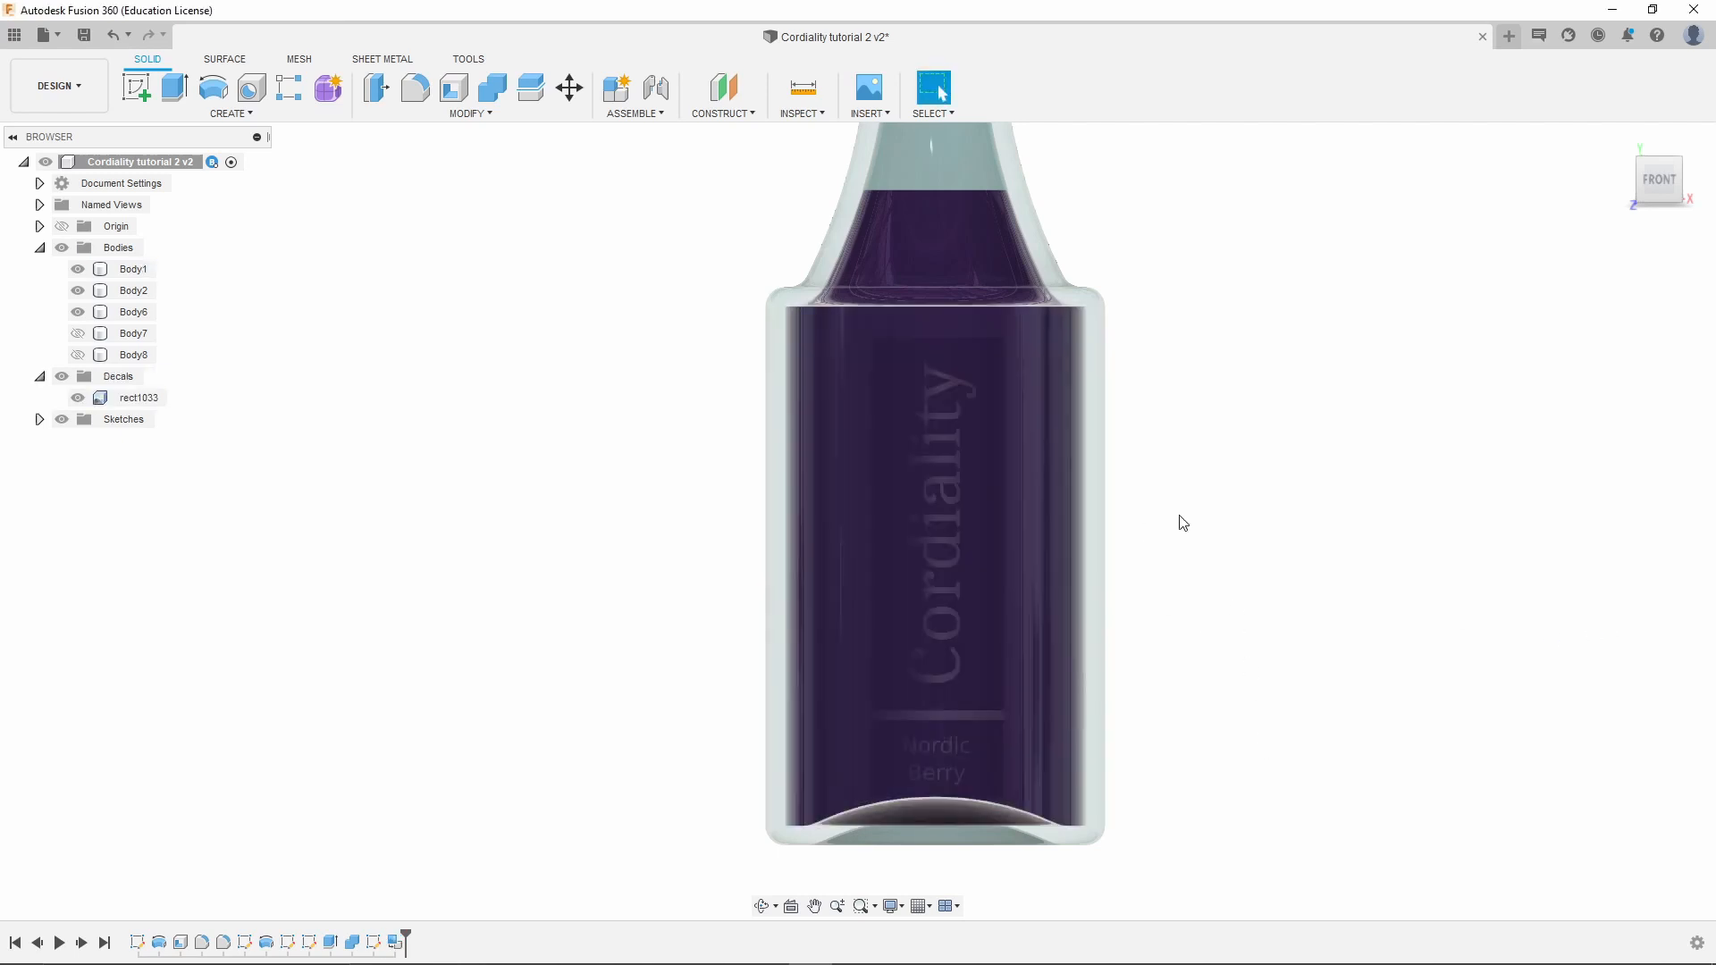
Examine the Cordiality label decal and the whole bottle from several angles
shift+middle_drag(1180, 521, 1141, 528)
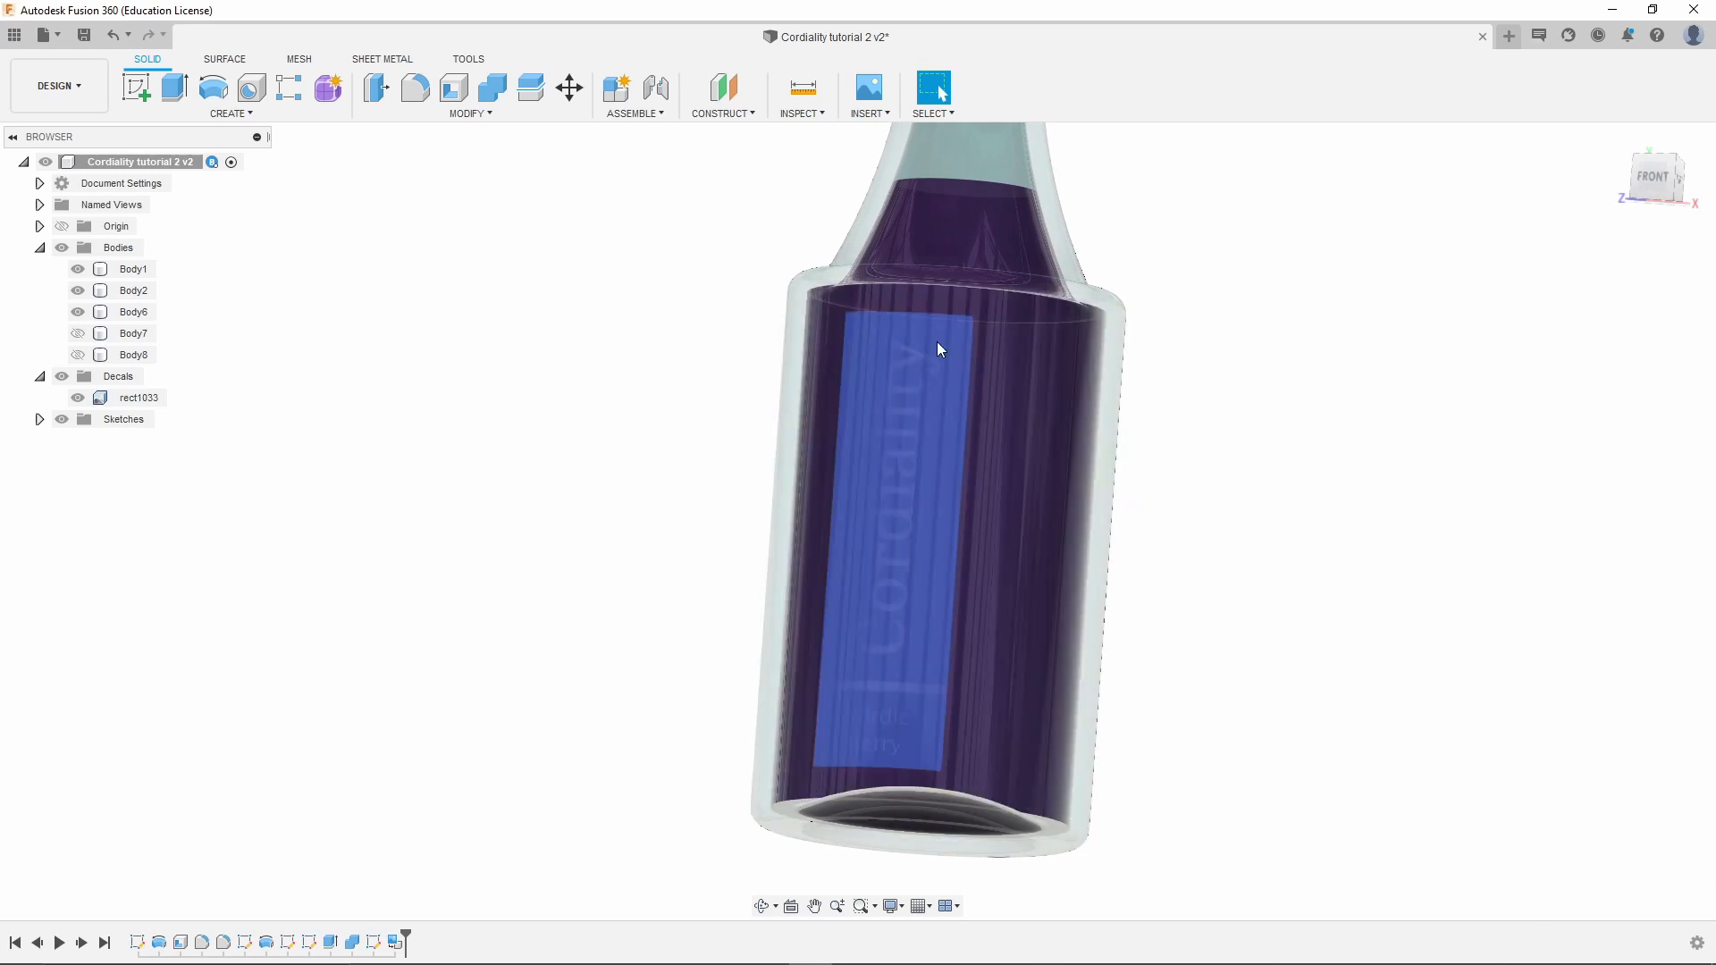
click(1088, 623)
click(1304, 780)
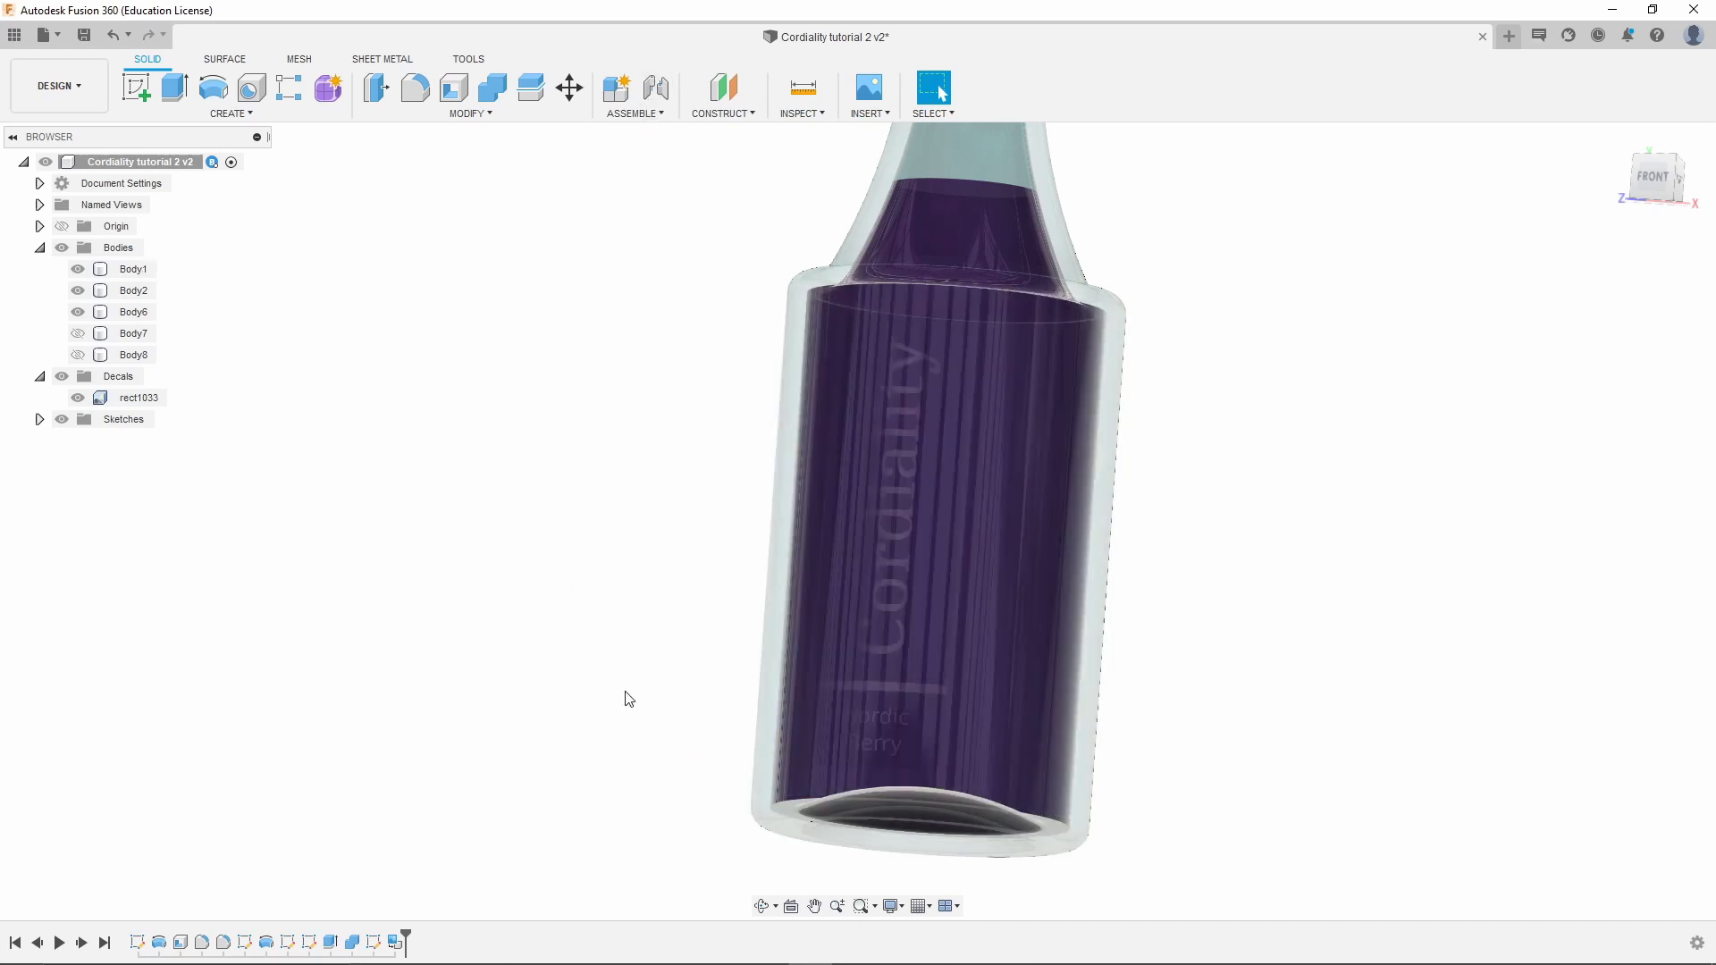
shift+middle_drag(609, 536, 655, 592)
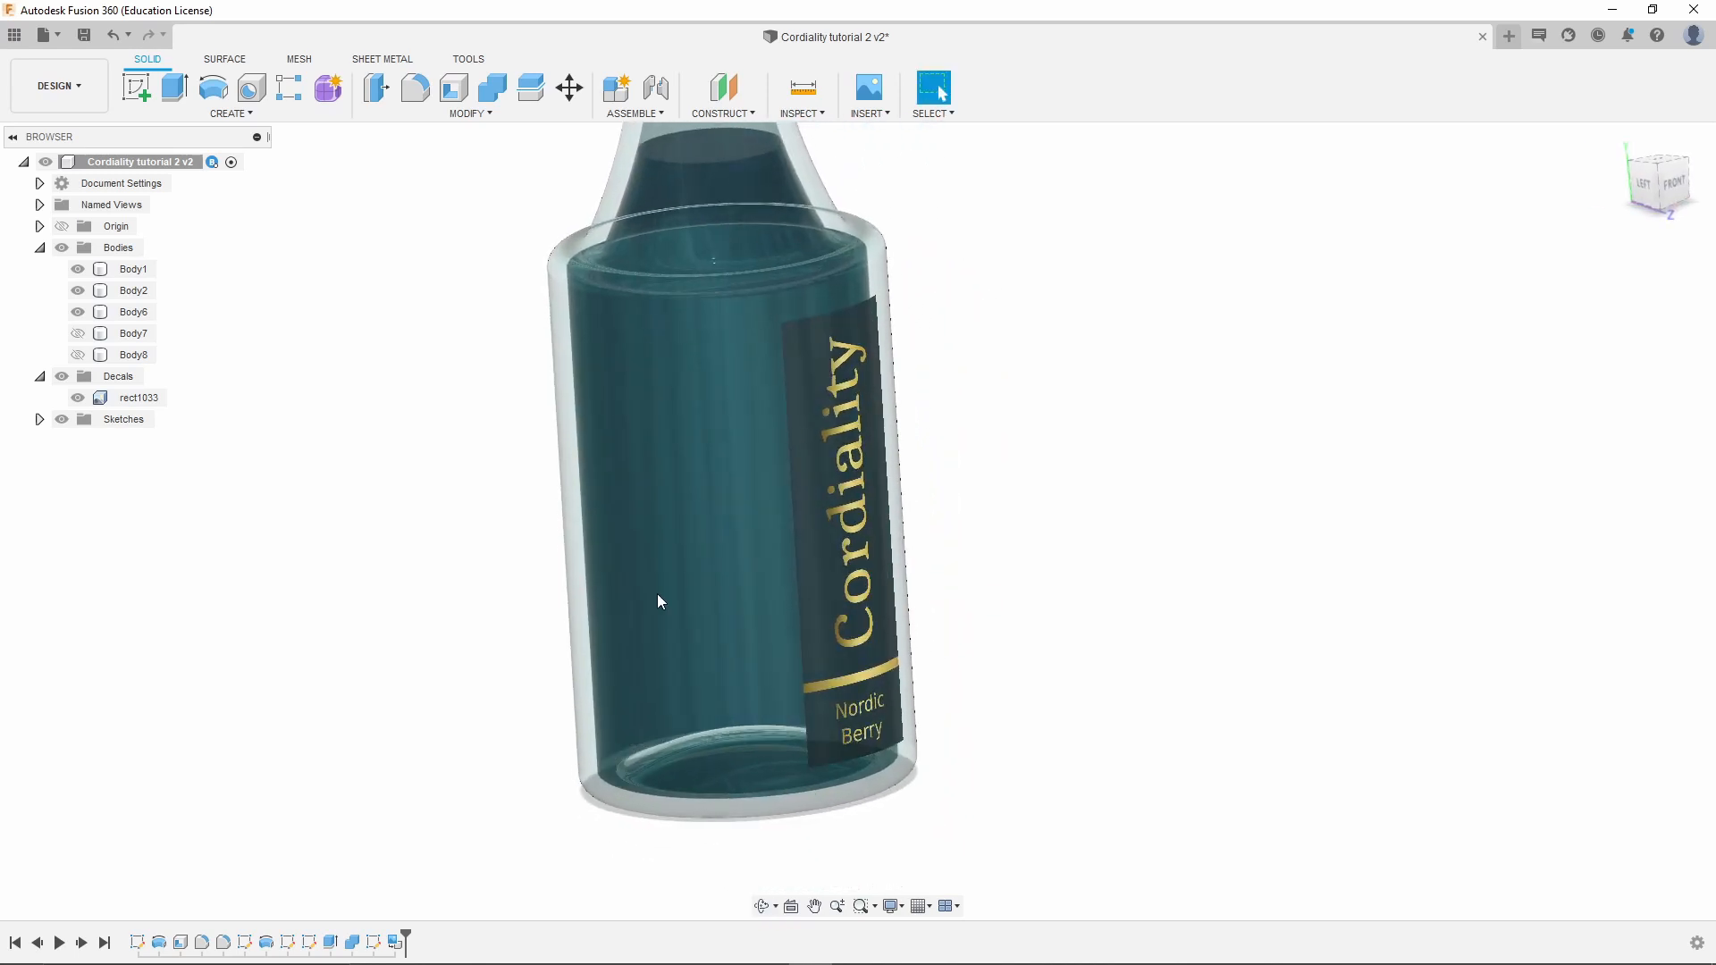
click(658, 597)
click(950, 756)
scroll(805, 601, down, 3)
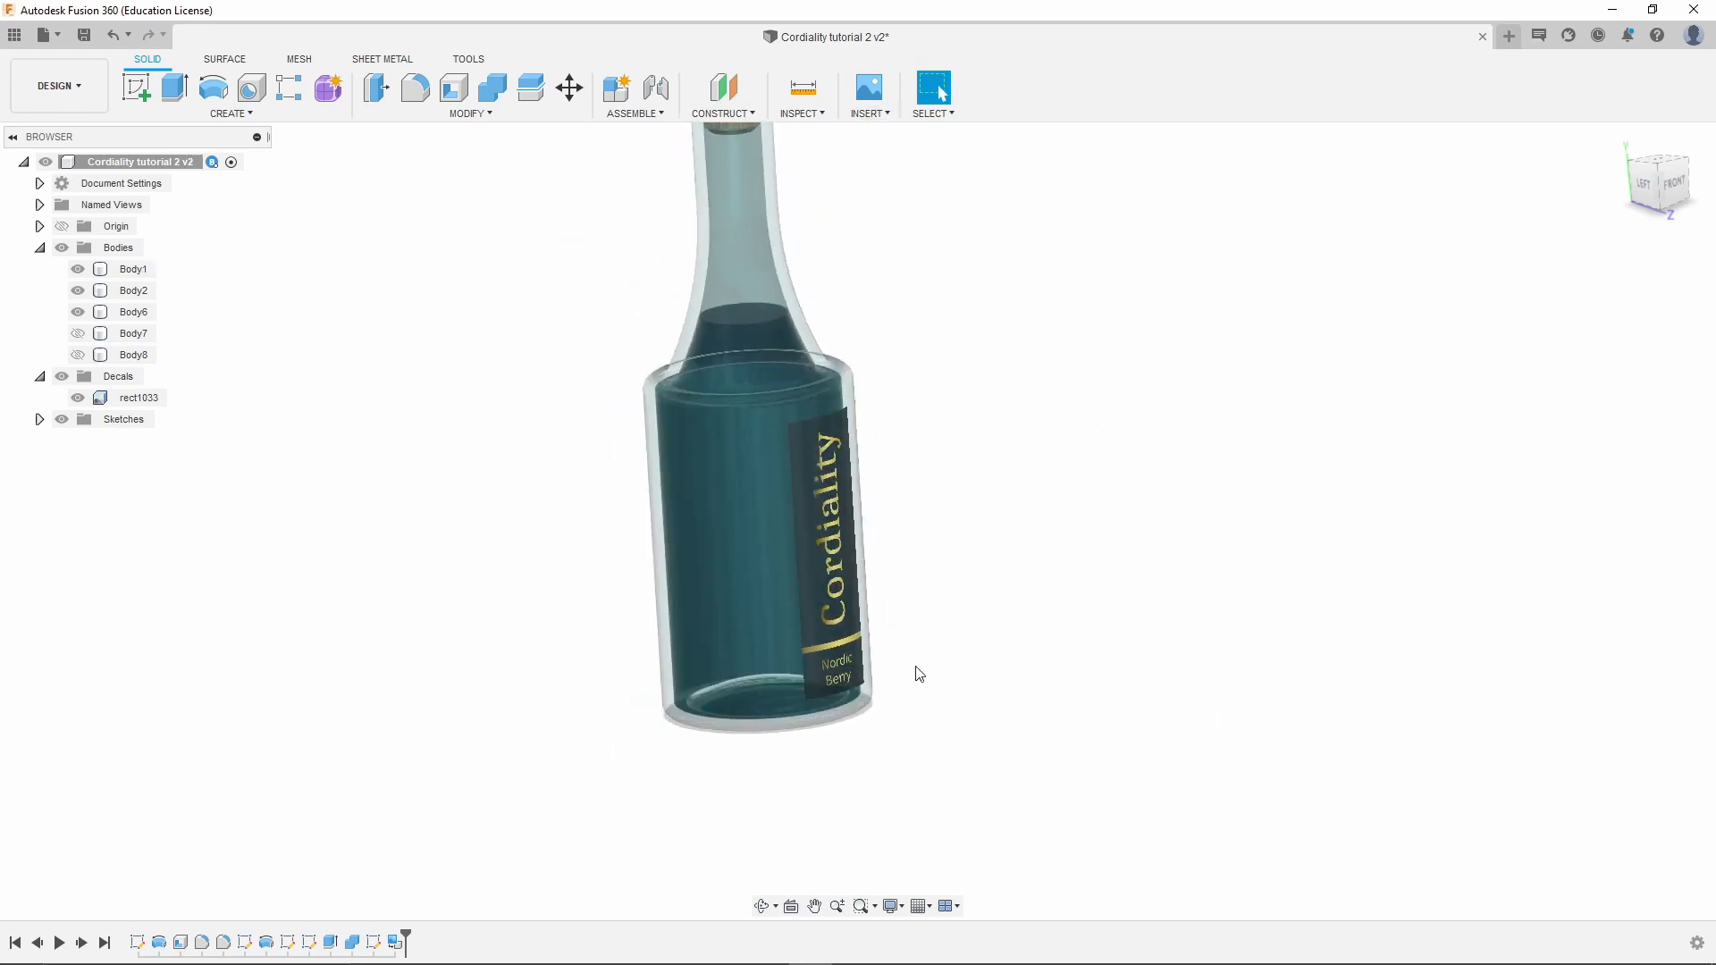
shift+middle_drag(919, 674, 911, 743)
scroll(890, 761, down, 2)
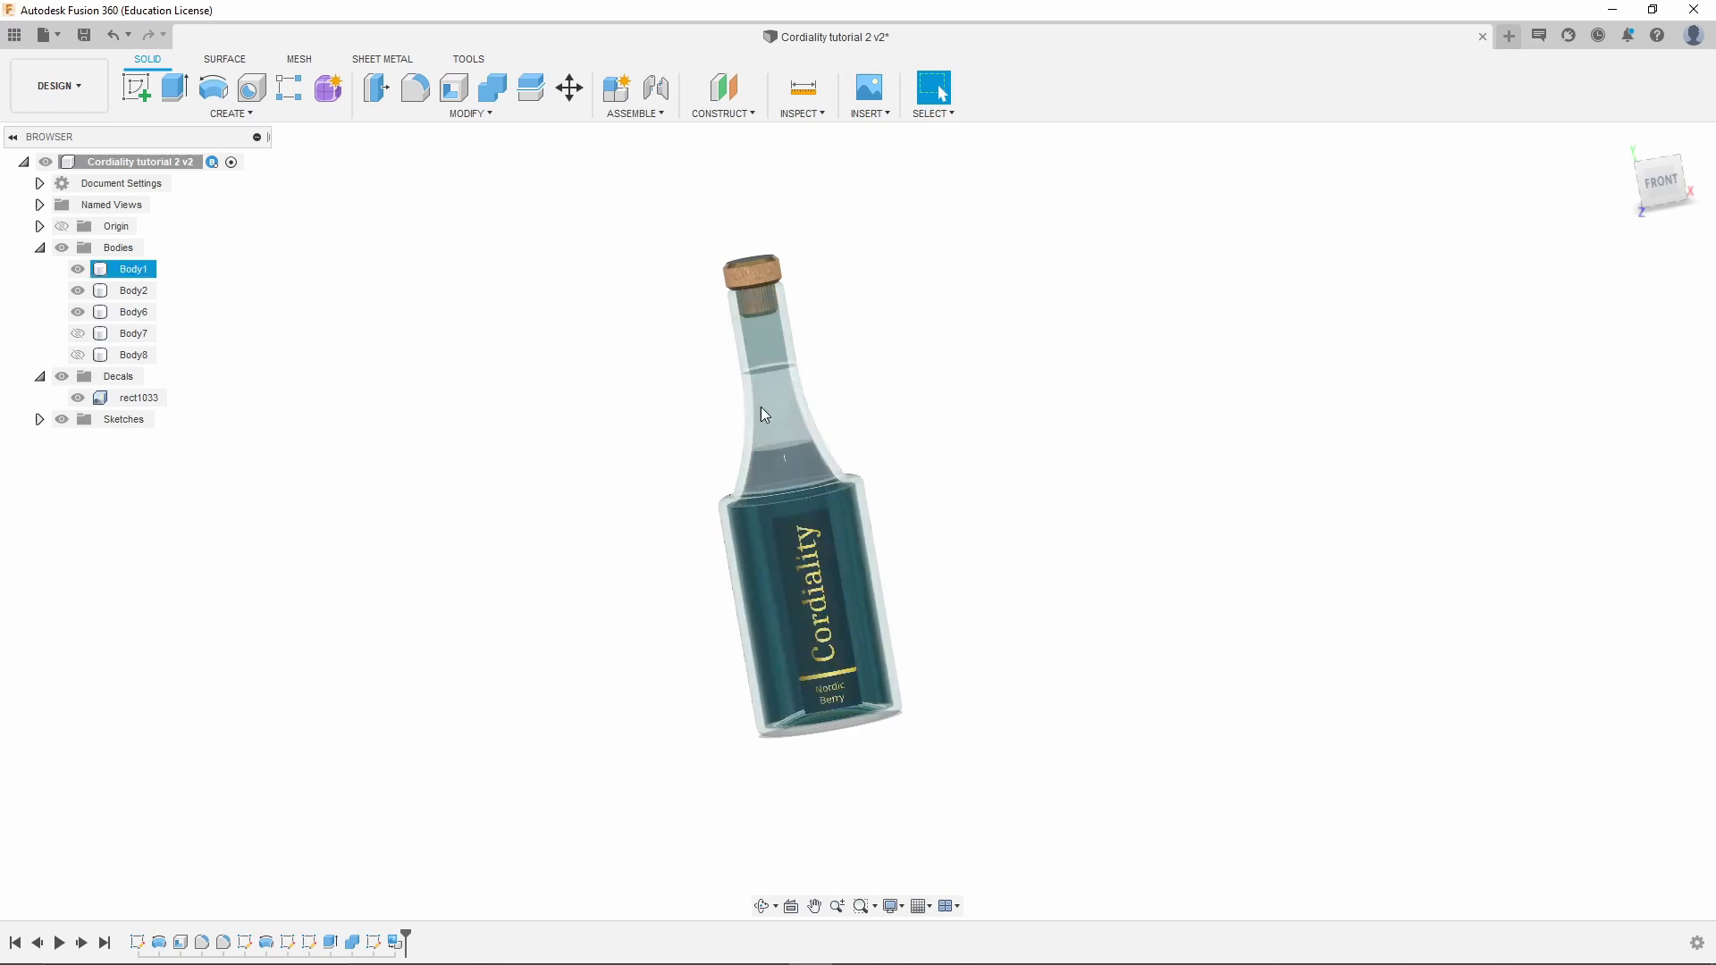
shift+middle_drag(852, 286, 878, 377)
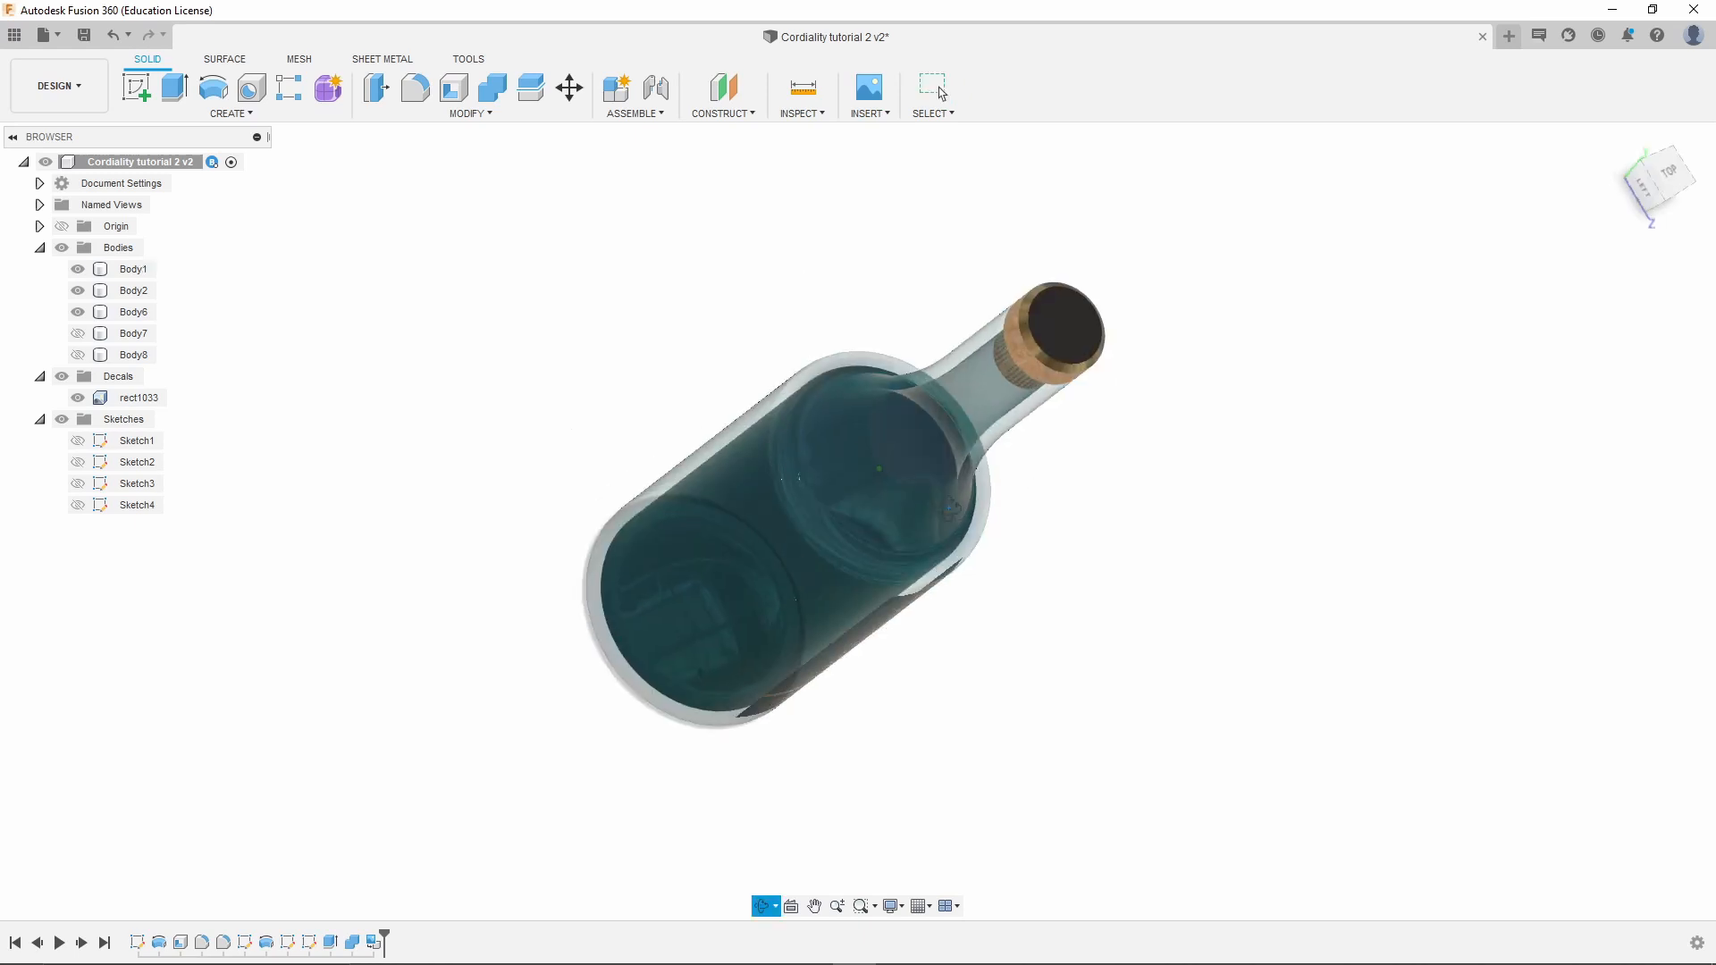
View the black logo artwork in Inkscape, check the Insert SVG command in Fusion 360, and return to Inkscape
mouse_move(813, 949)
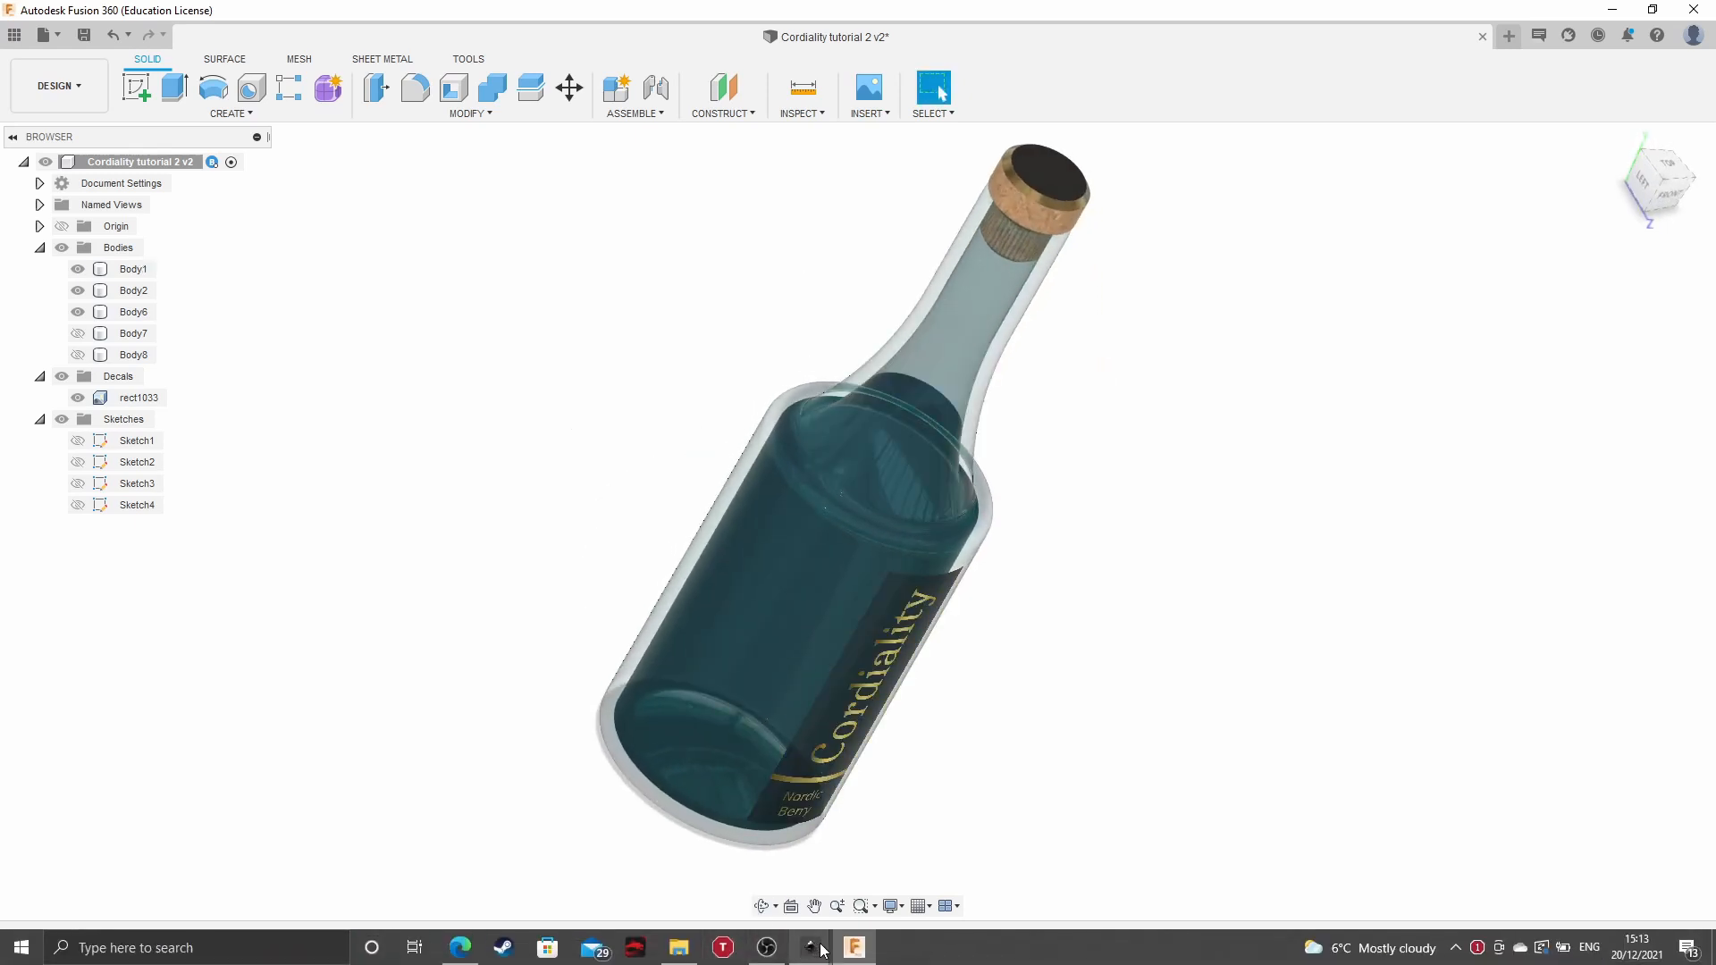
click(720, 880)
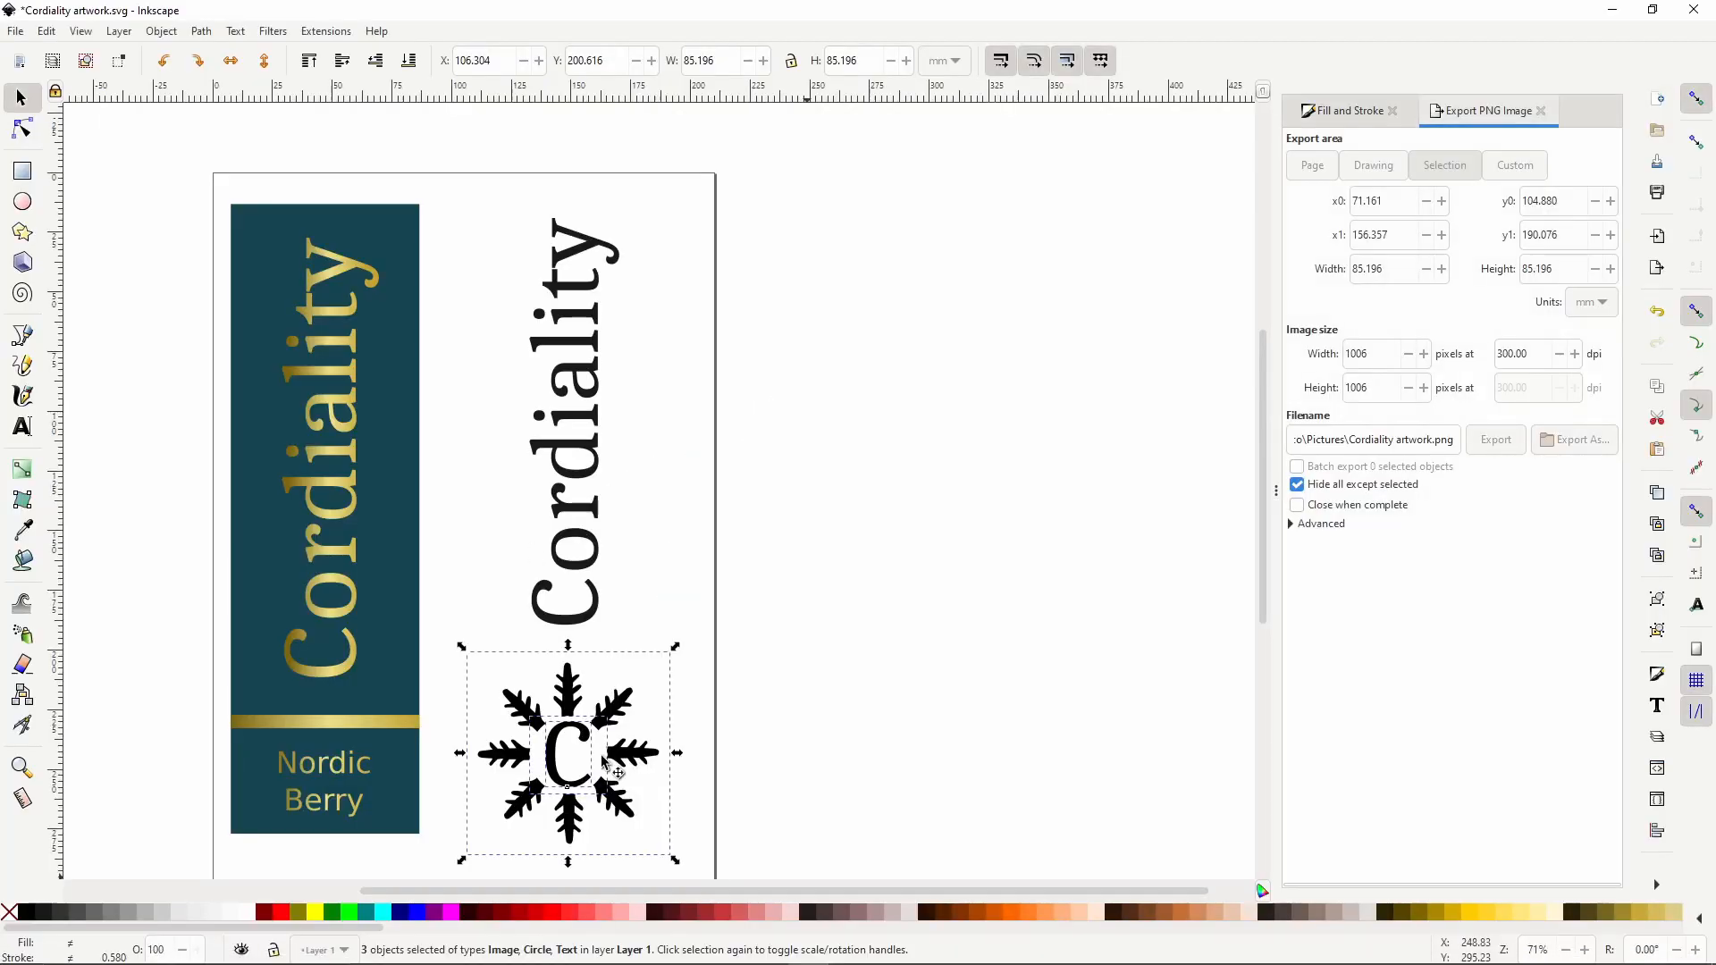
key(Escape)
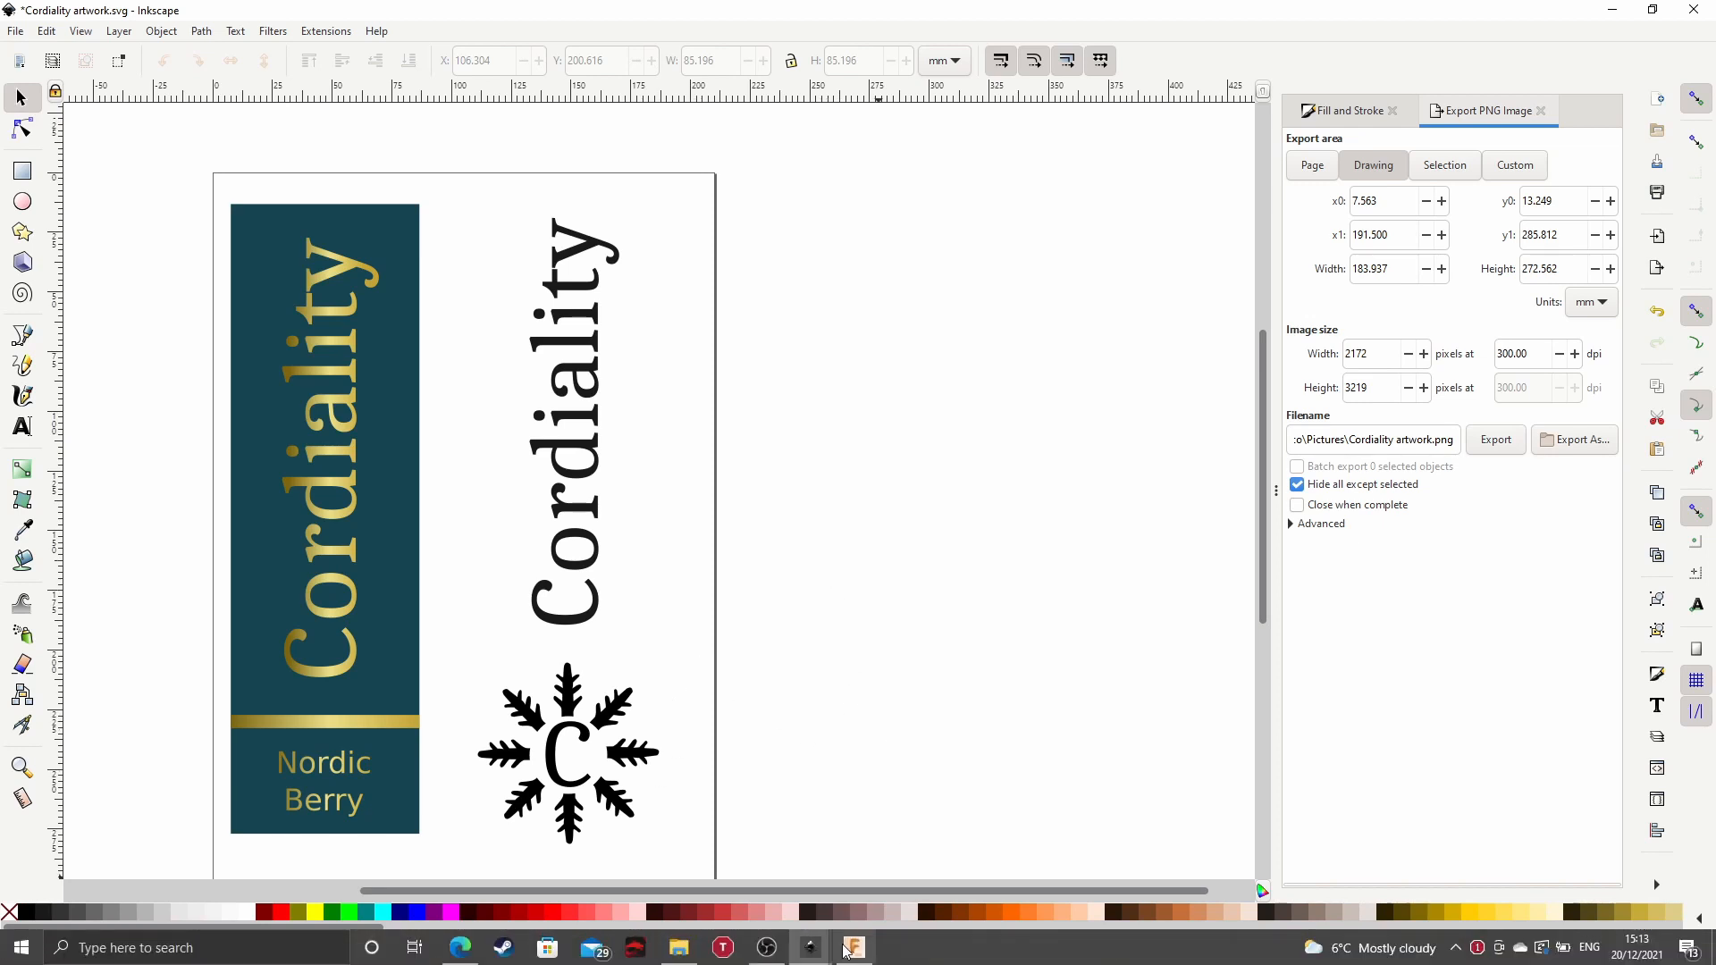
click(853, 947)
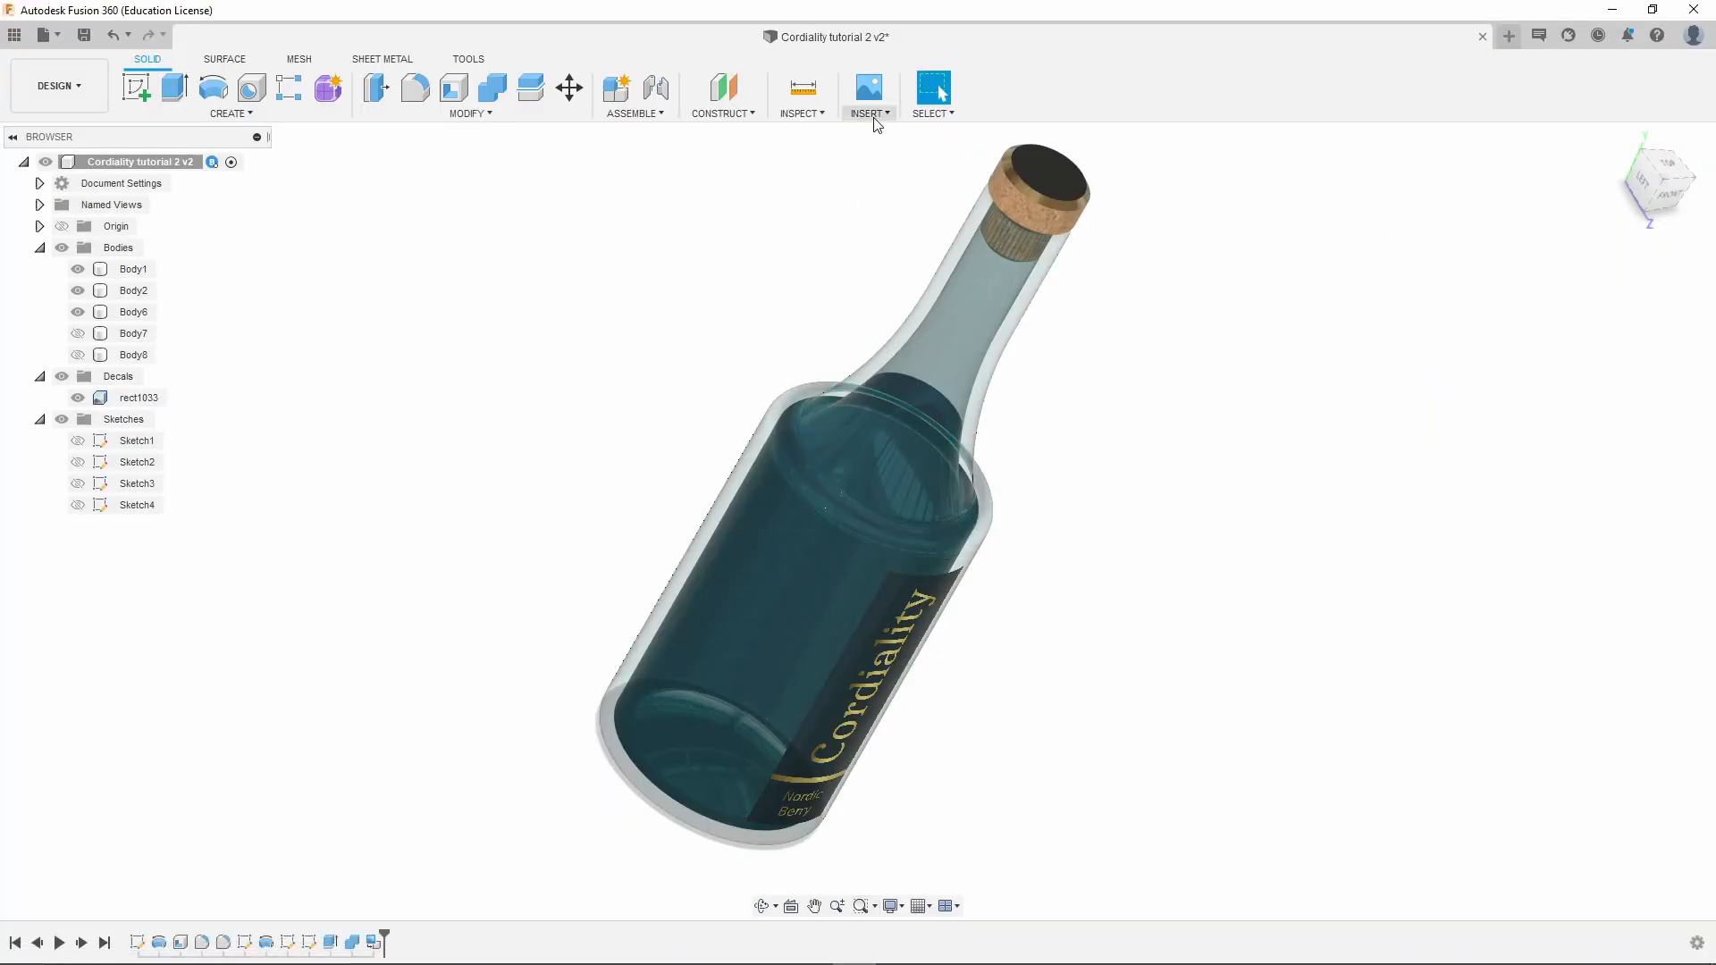
click(871, 114)
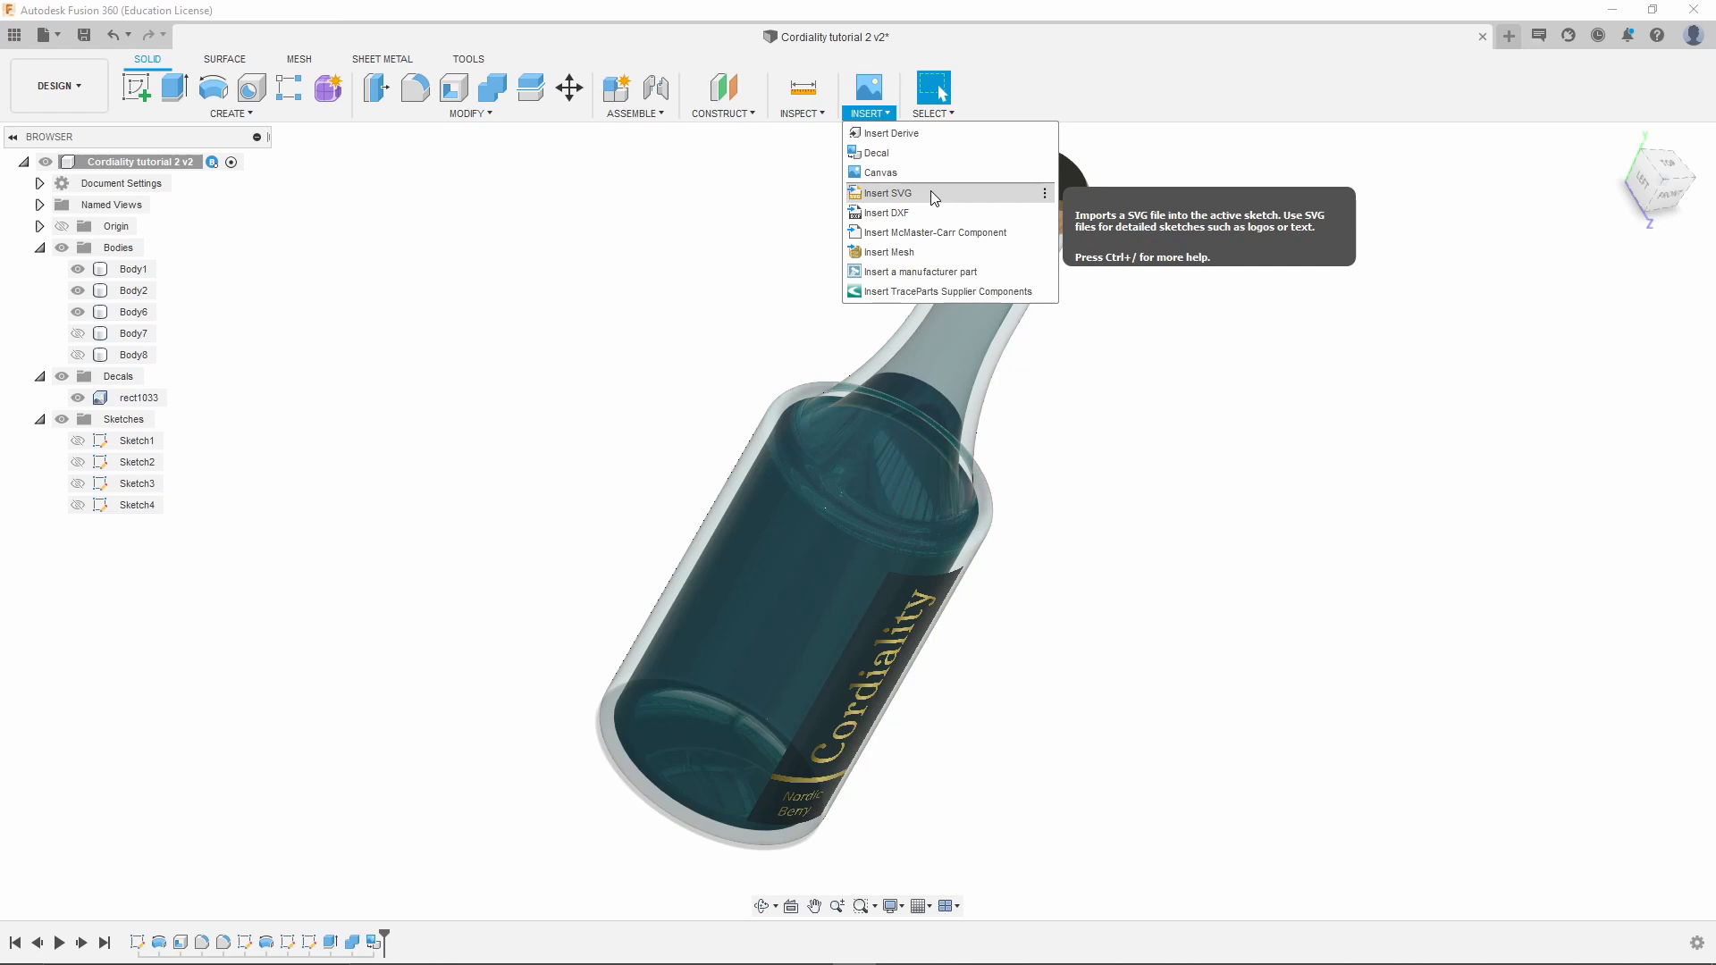
mouse_move(842, 945)
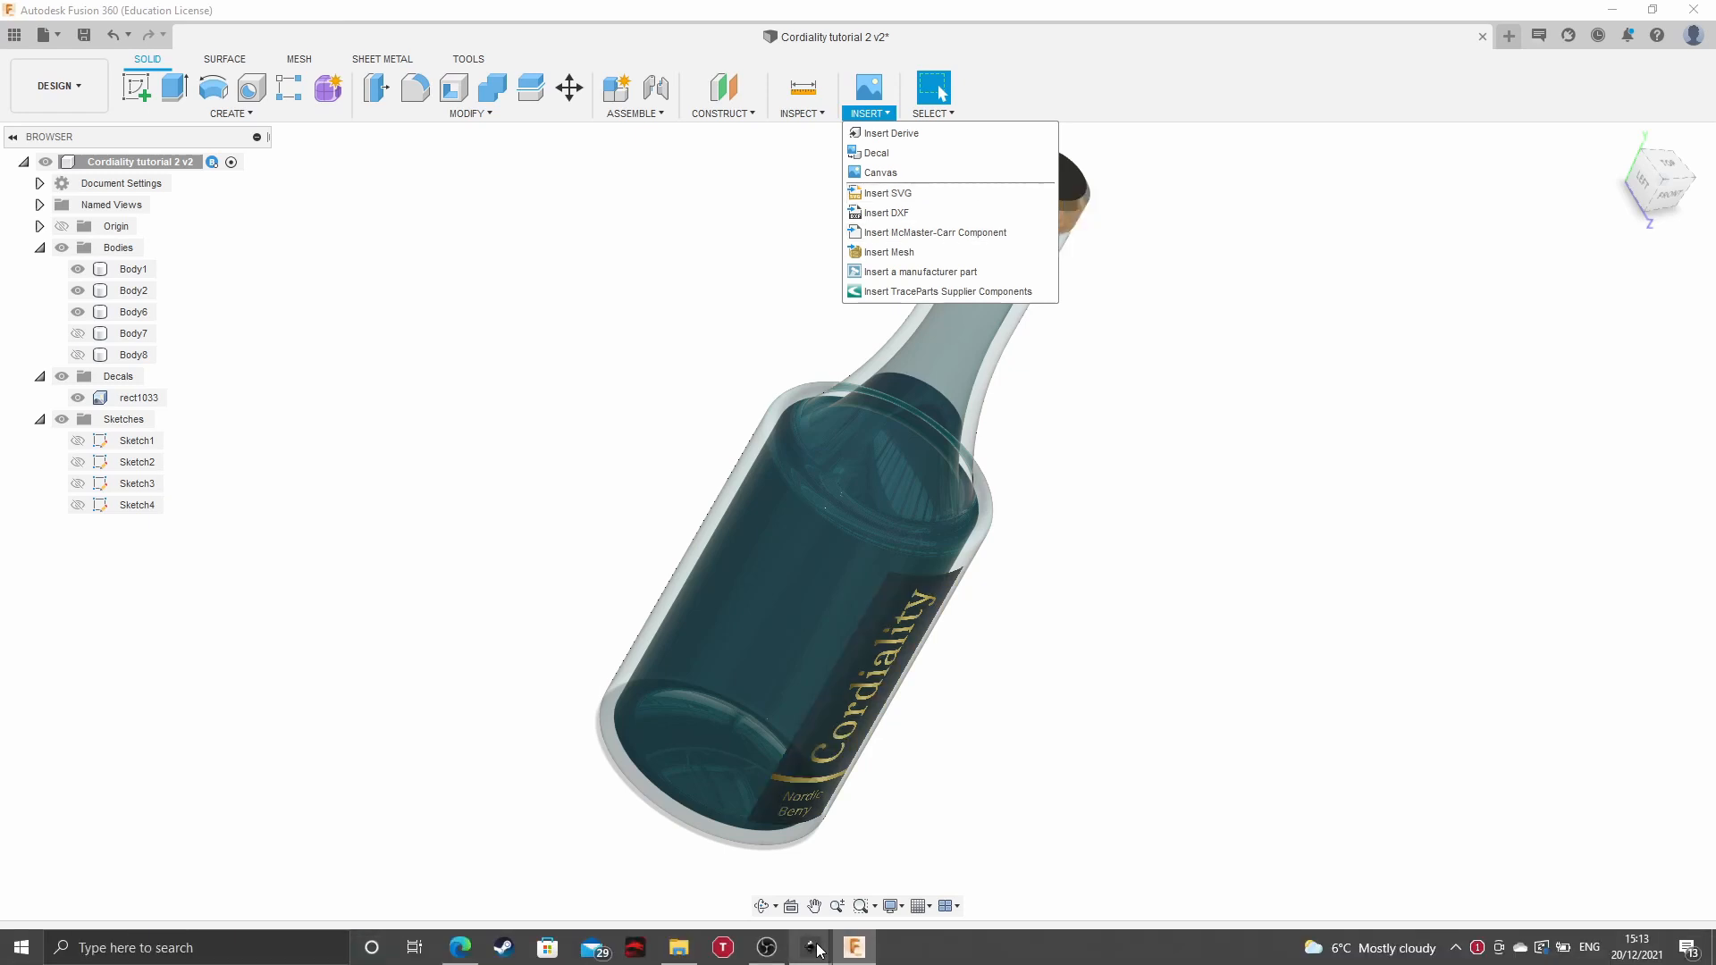
click(679, 862)
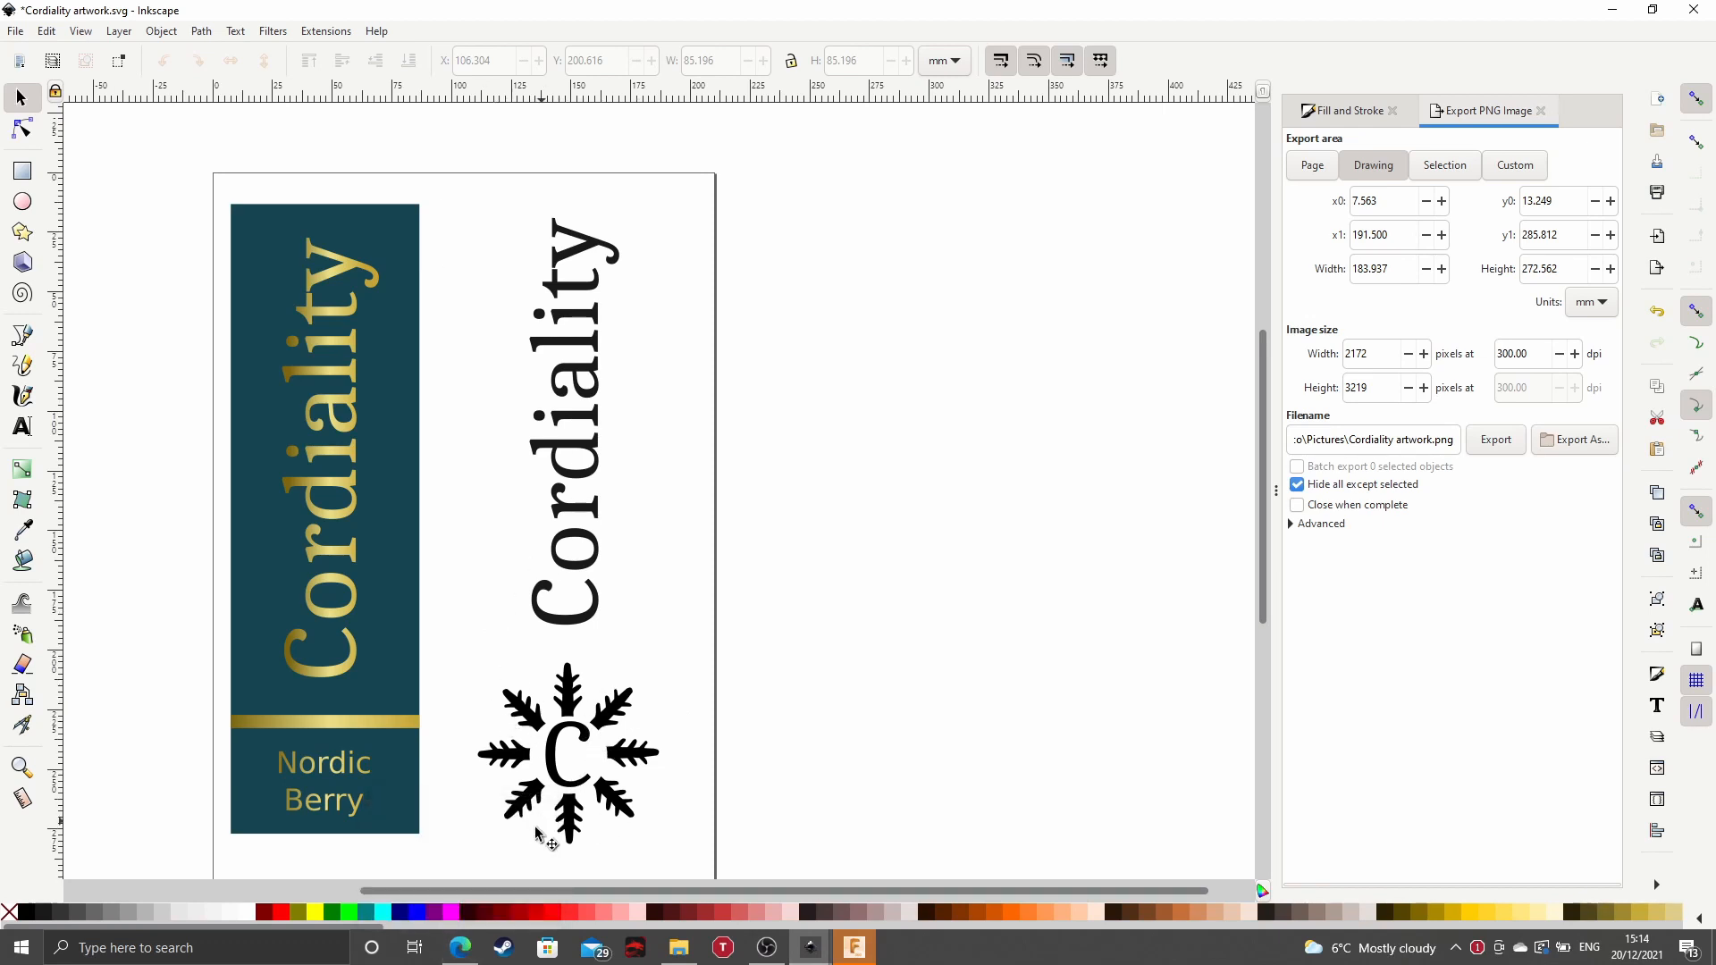
Switch to the Edge browser and review the free SVG converter search results and the Picsvg converter page
mouse_move(459, 943)
click(496, 907)
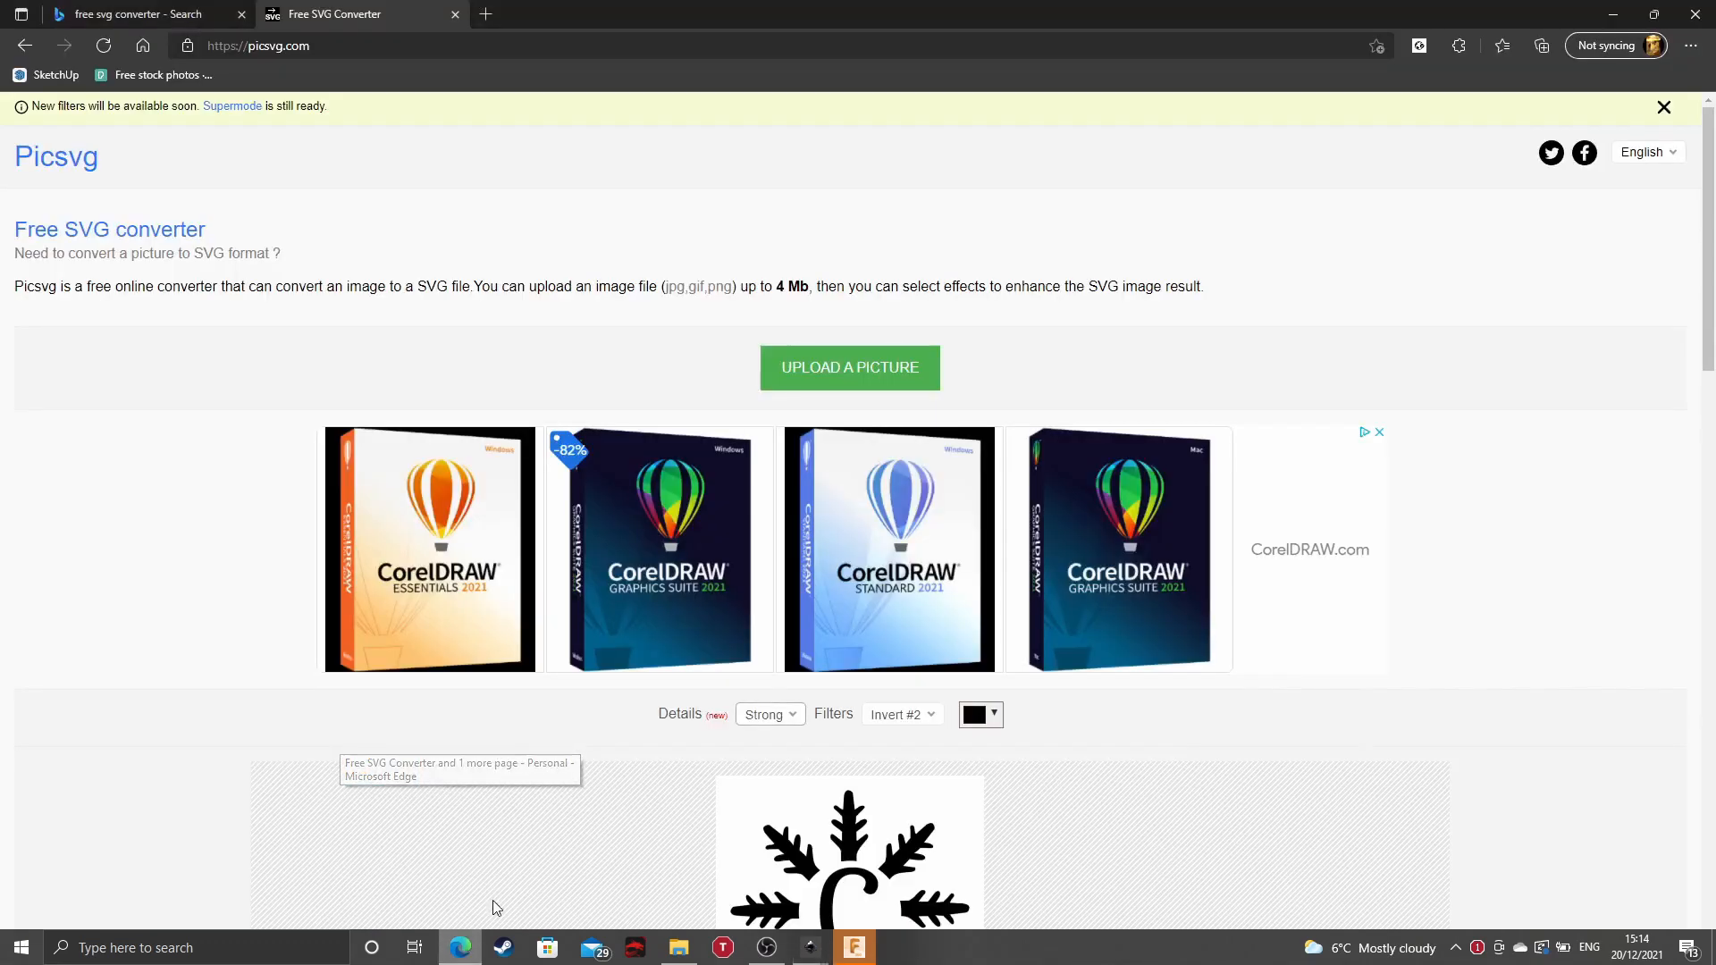
click(112, 16)
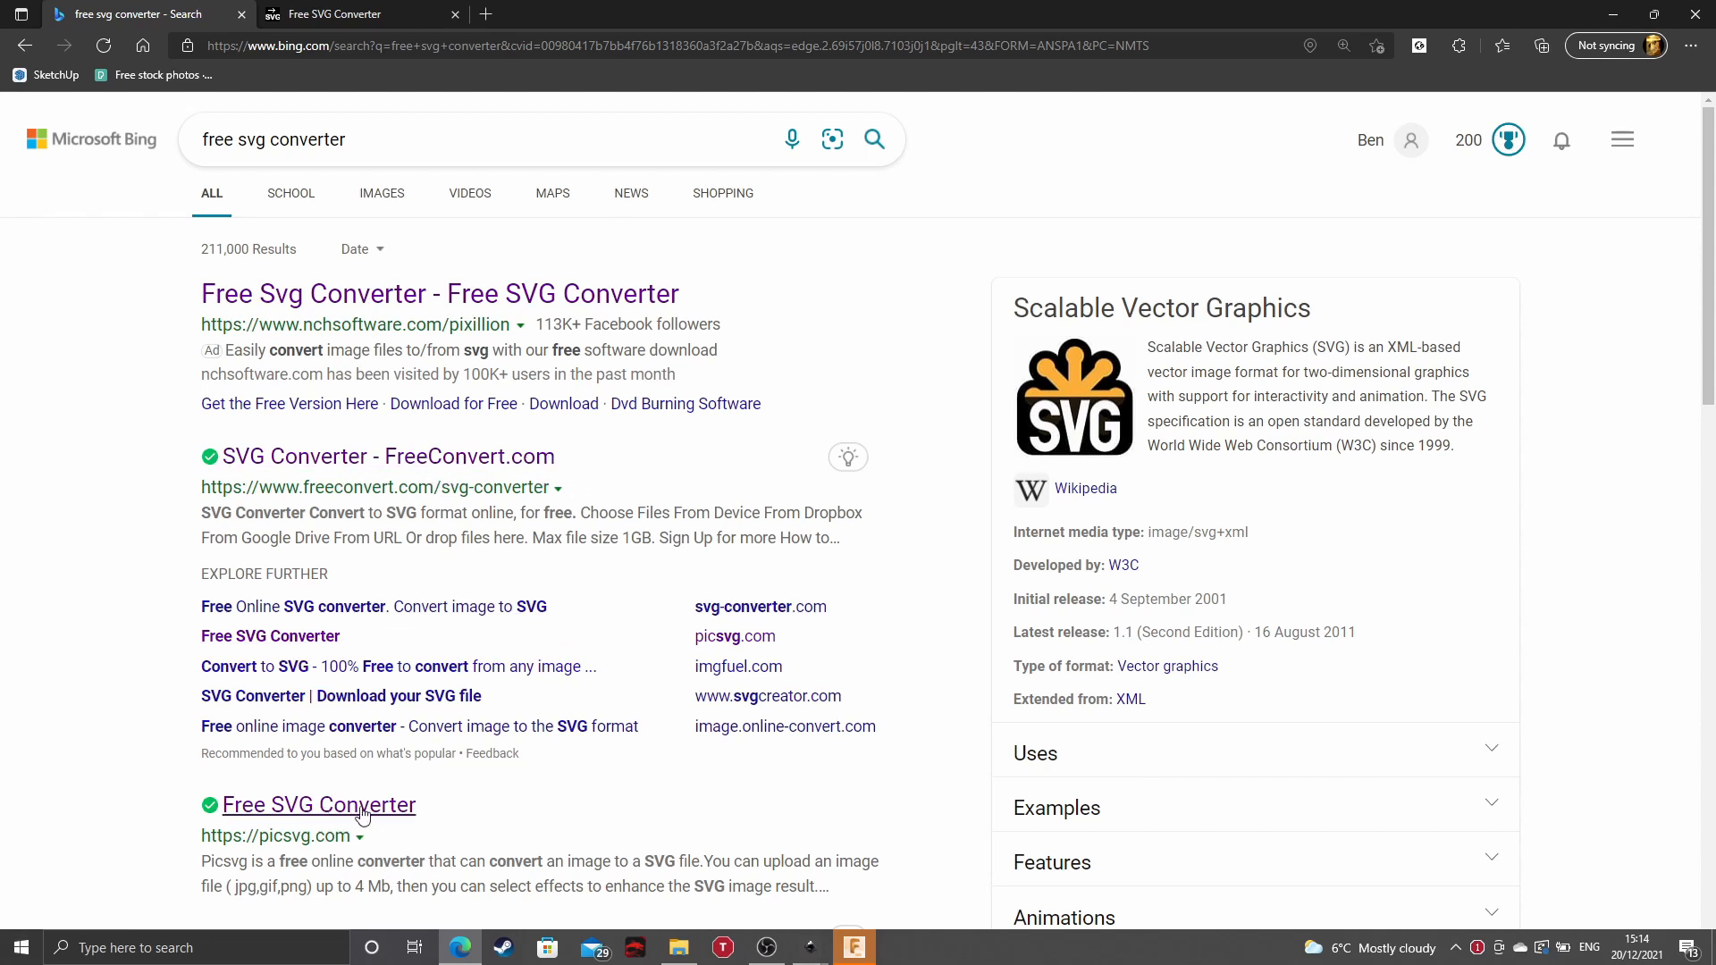
click(366, 14)
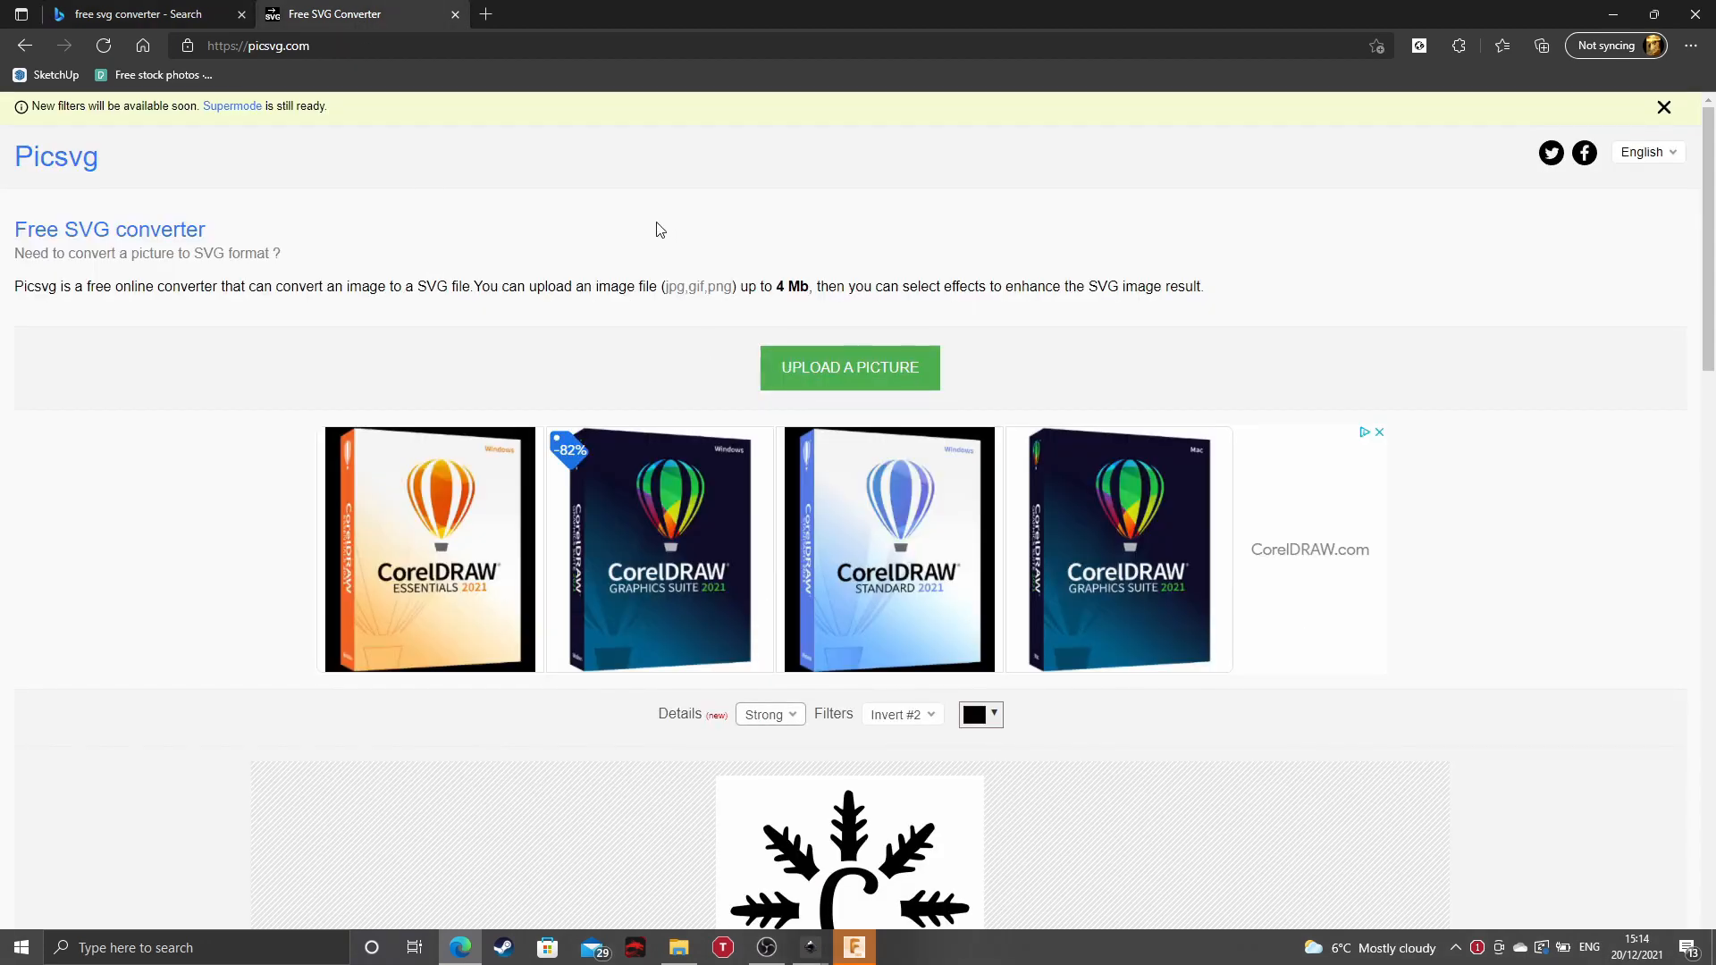
scroll(594, 382, down, 2)
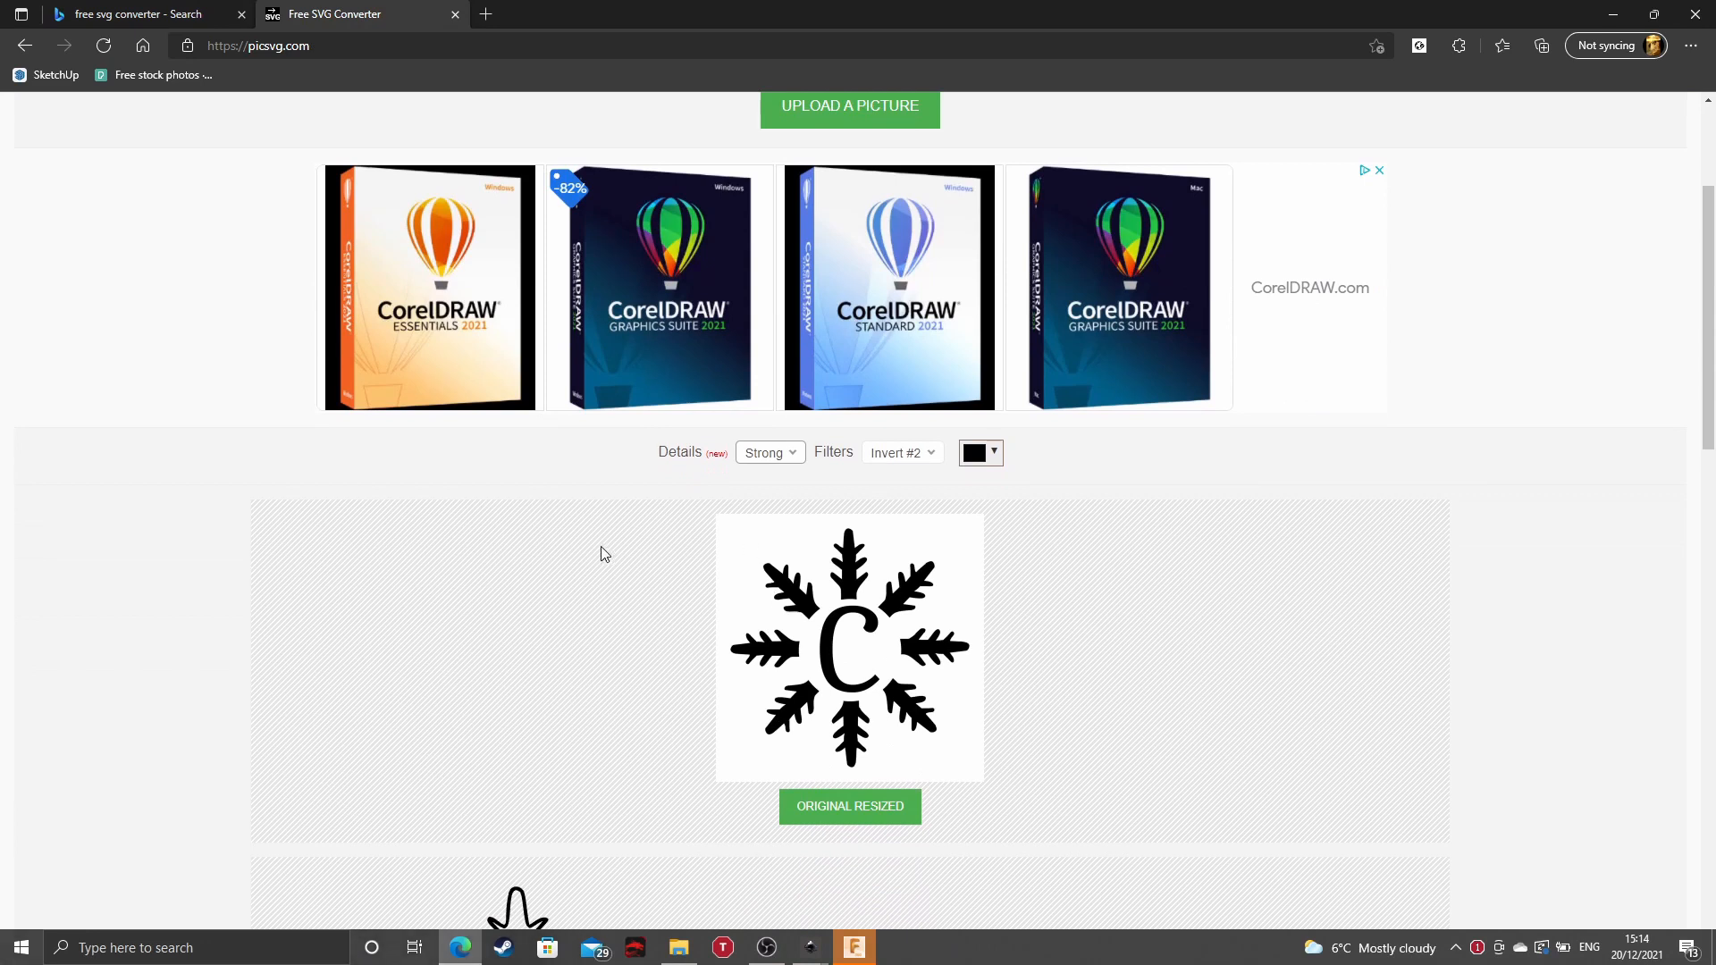
scroll(593, 528, down, 2)
scroll(798, 587, up, 2)
scroll(740, 574, up, 2)
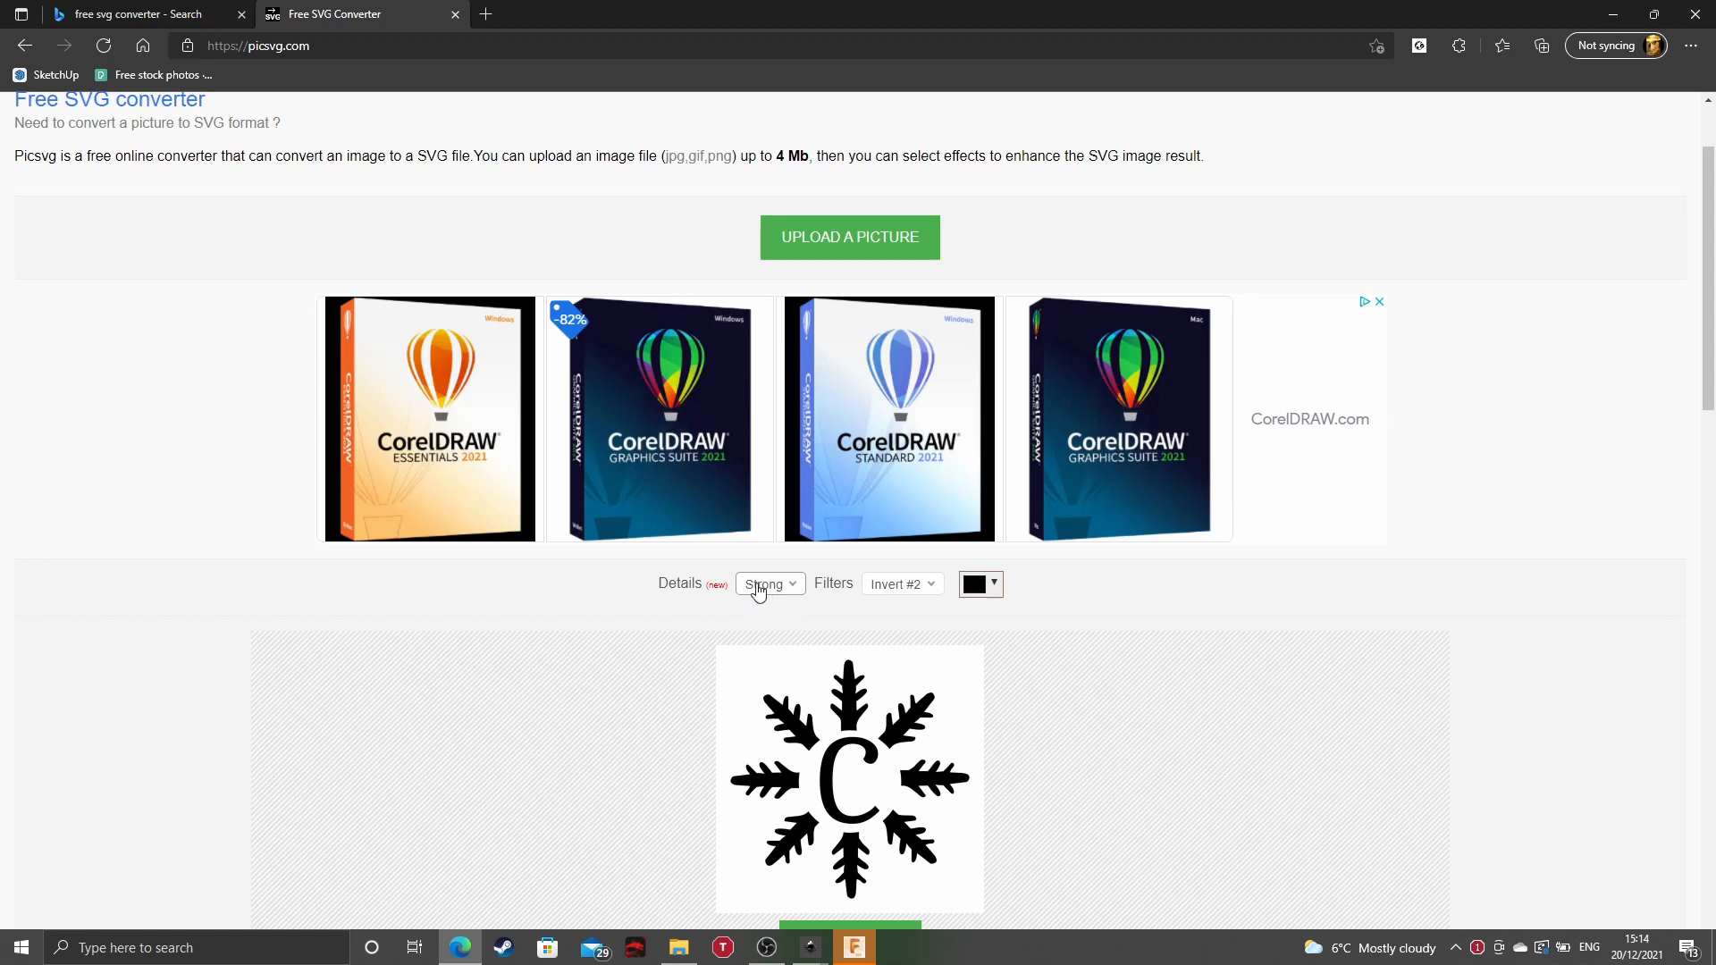
Review Picsvg's Details and Filters options and compare the original logo with its converted outline preview
click(768, 596)
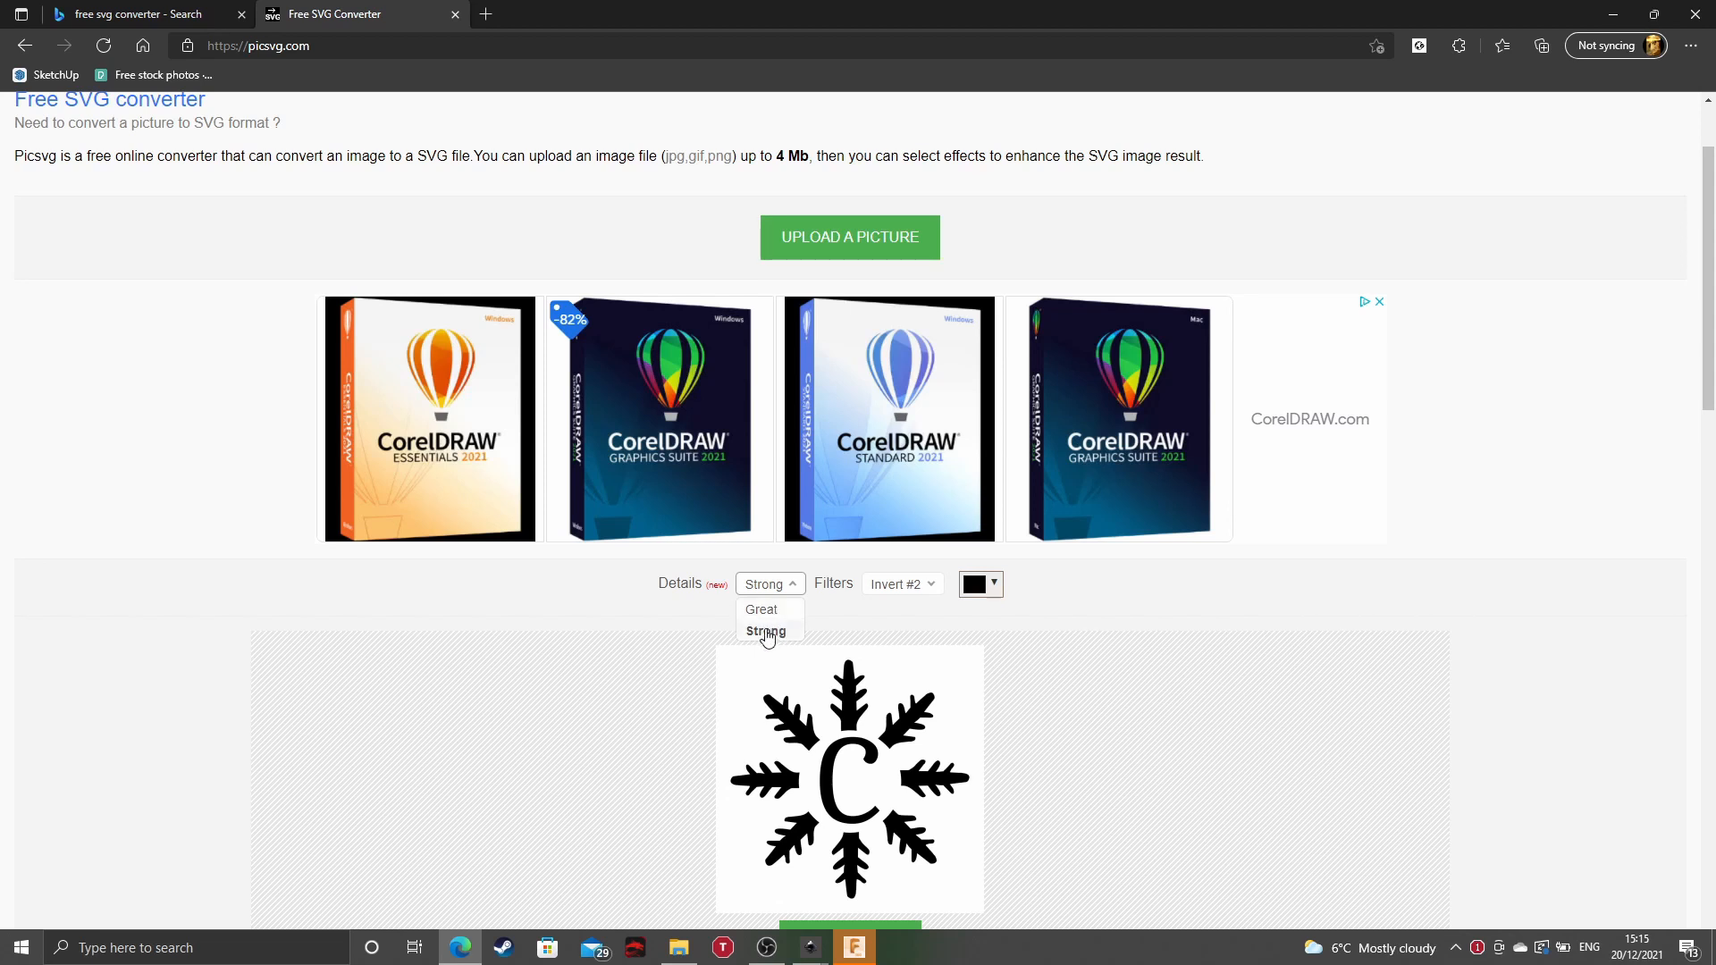
click(906, 595)
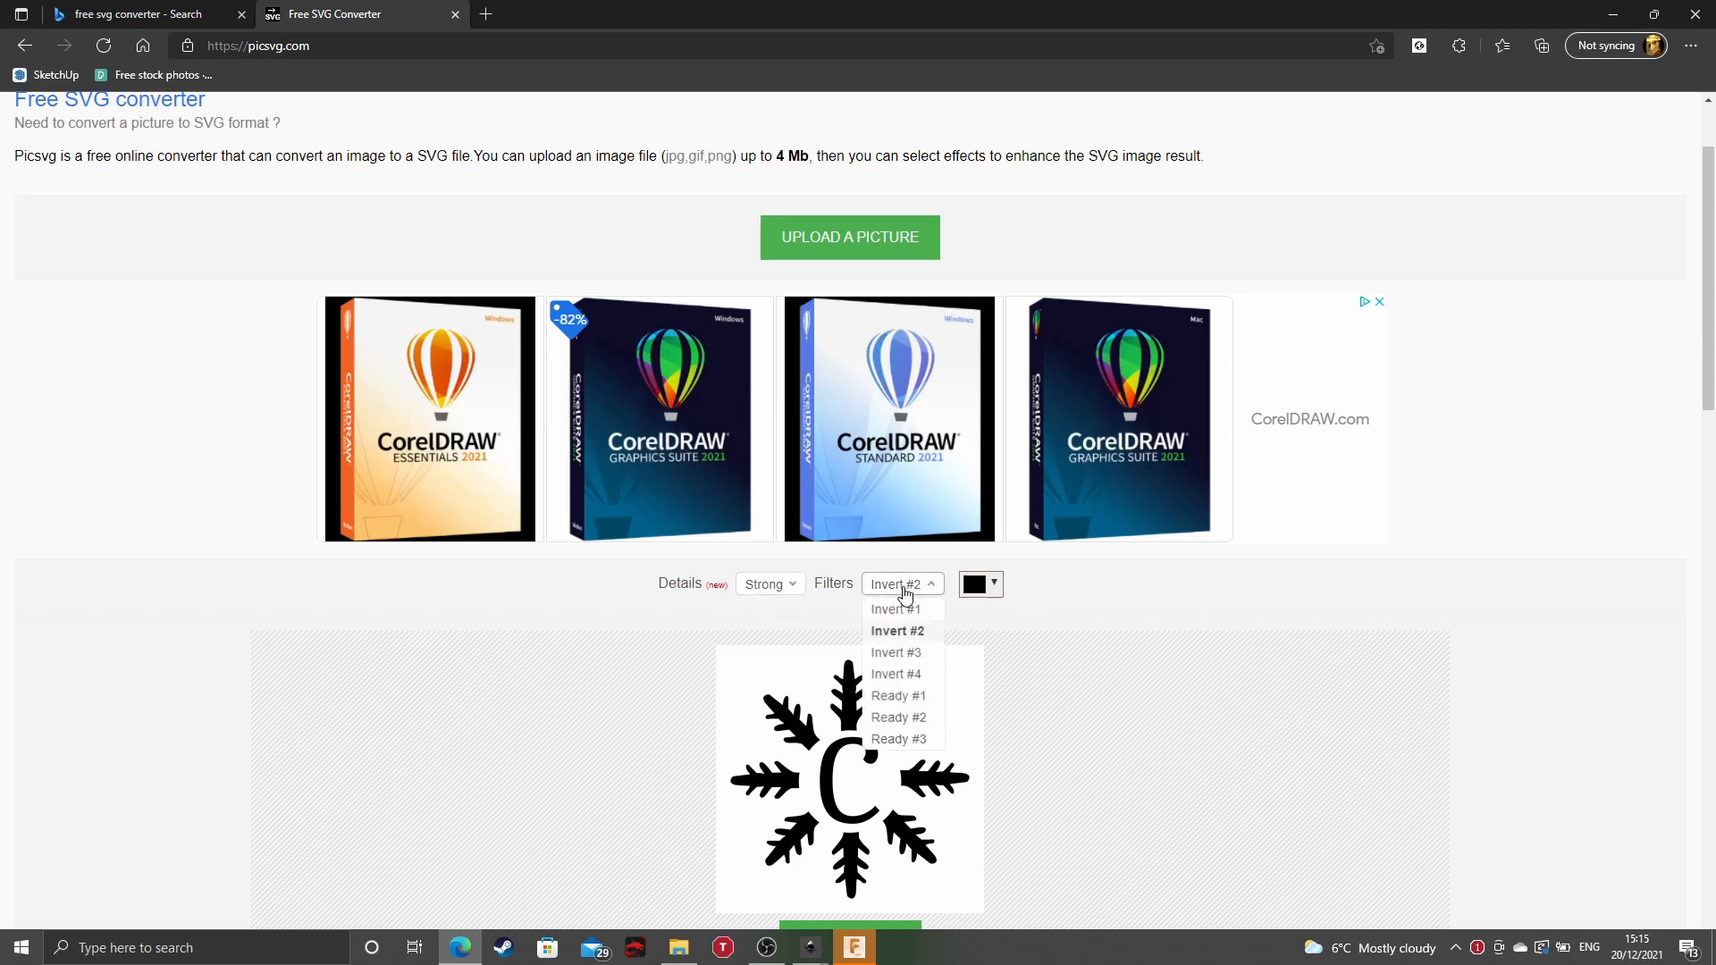
scroll(1130, 510, down, 4)
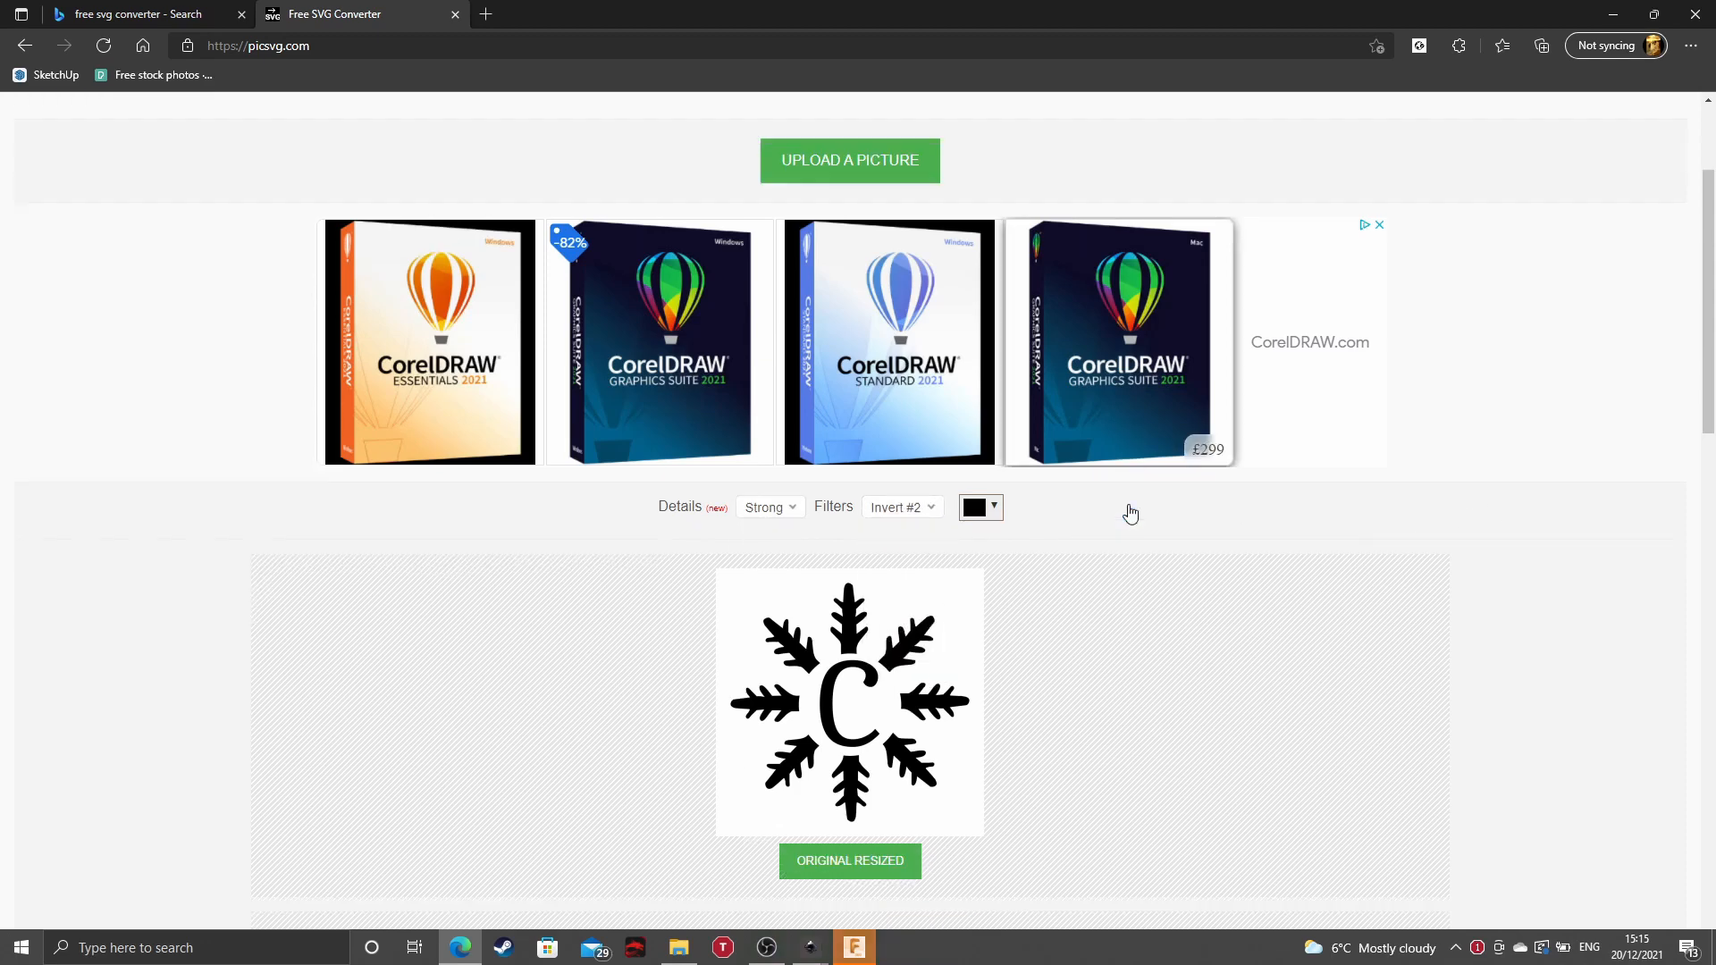
scroll(572, 631, down, 3)
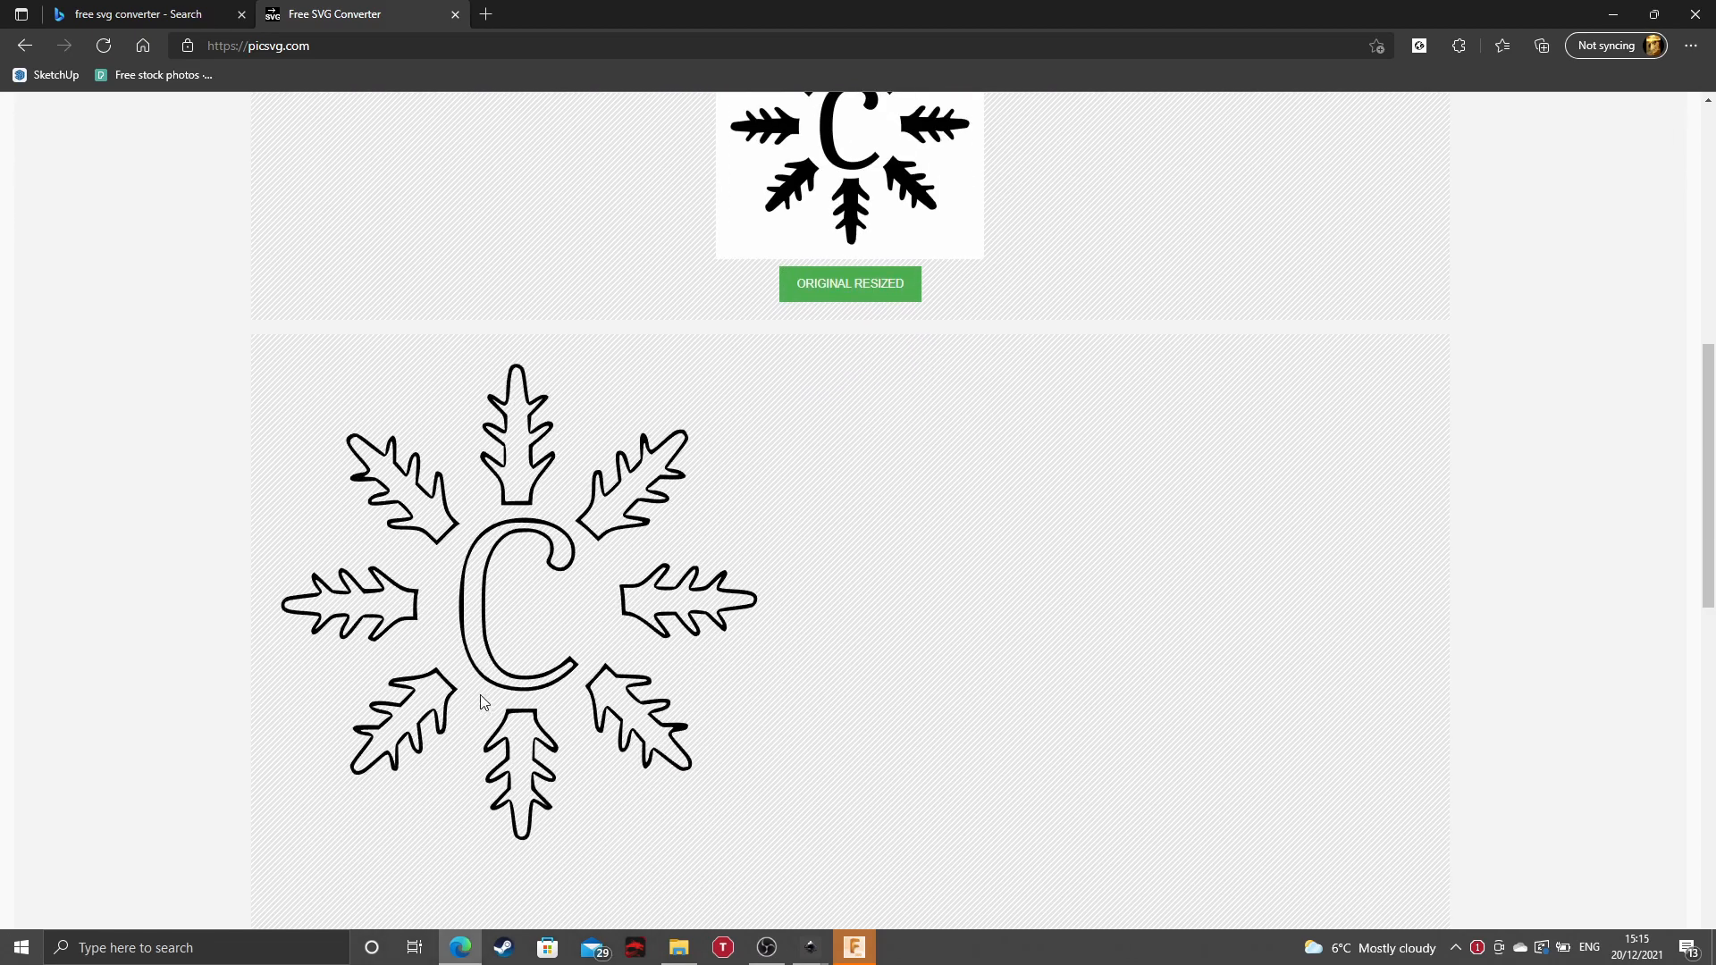
scroll(572, 631, up, 1)
scroll(500, 616, down, 3)
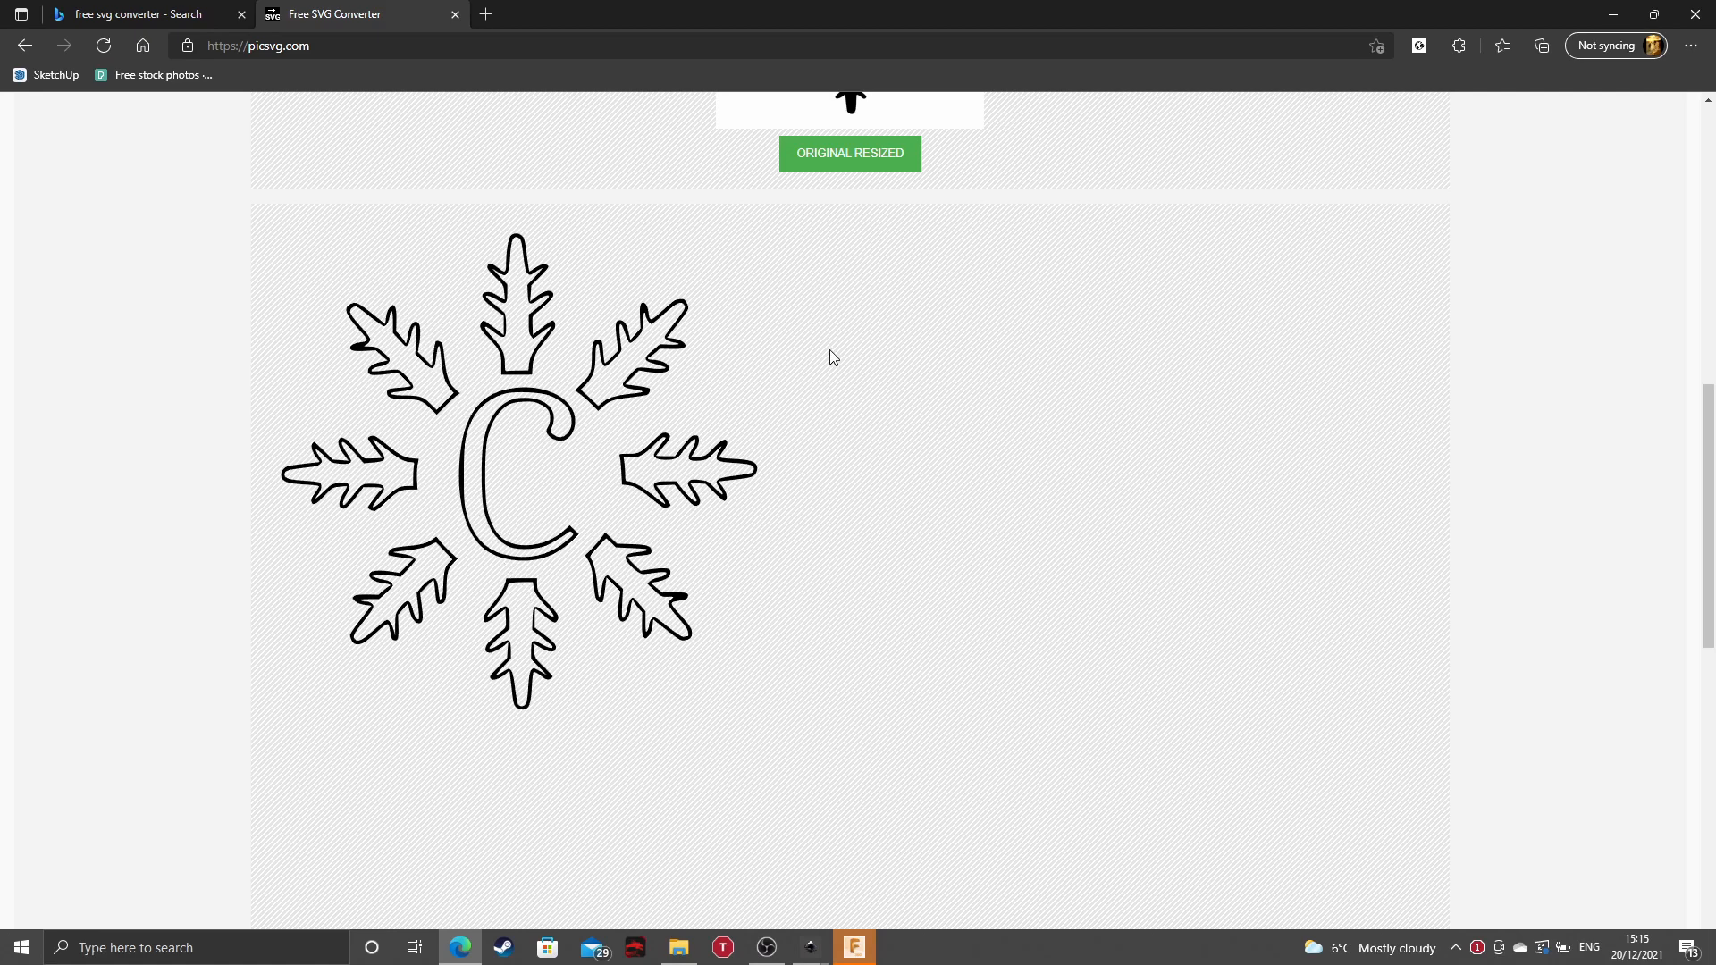
scroll(1036, 388, up, 4)
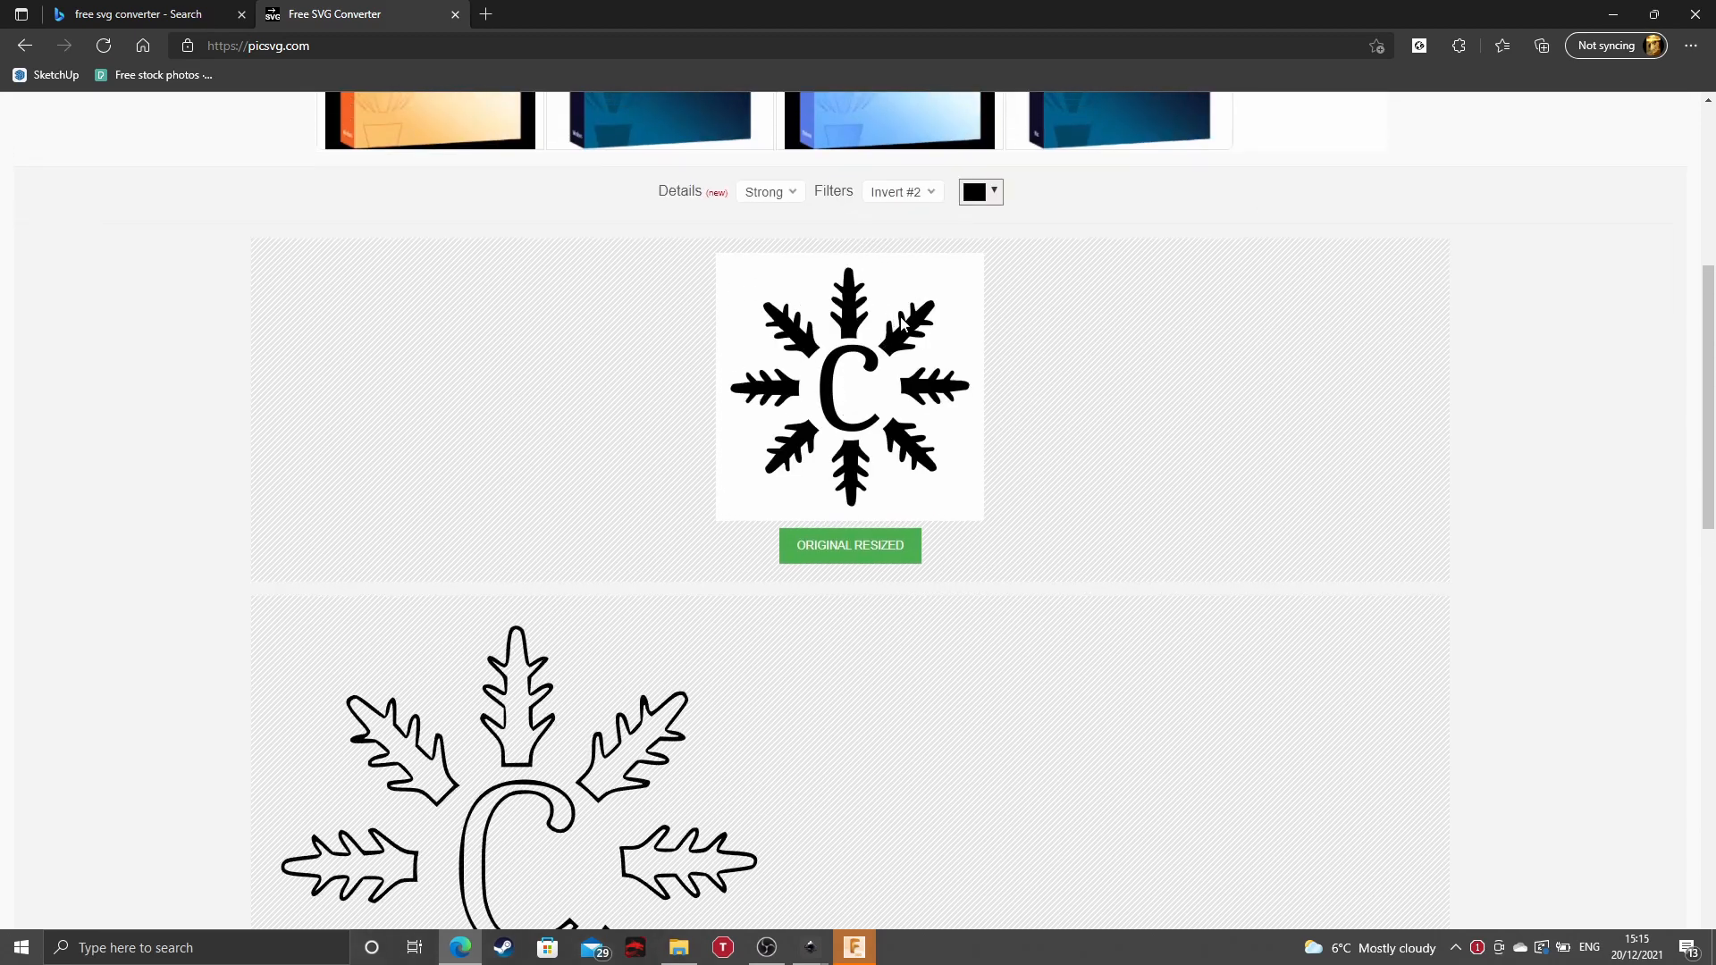
scroll(730, 543, down, 3)
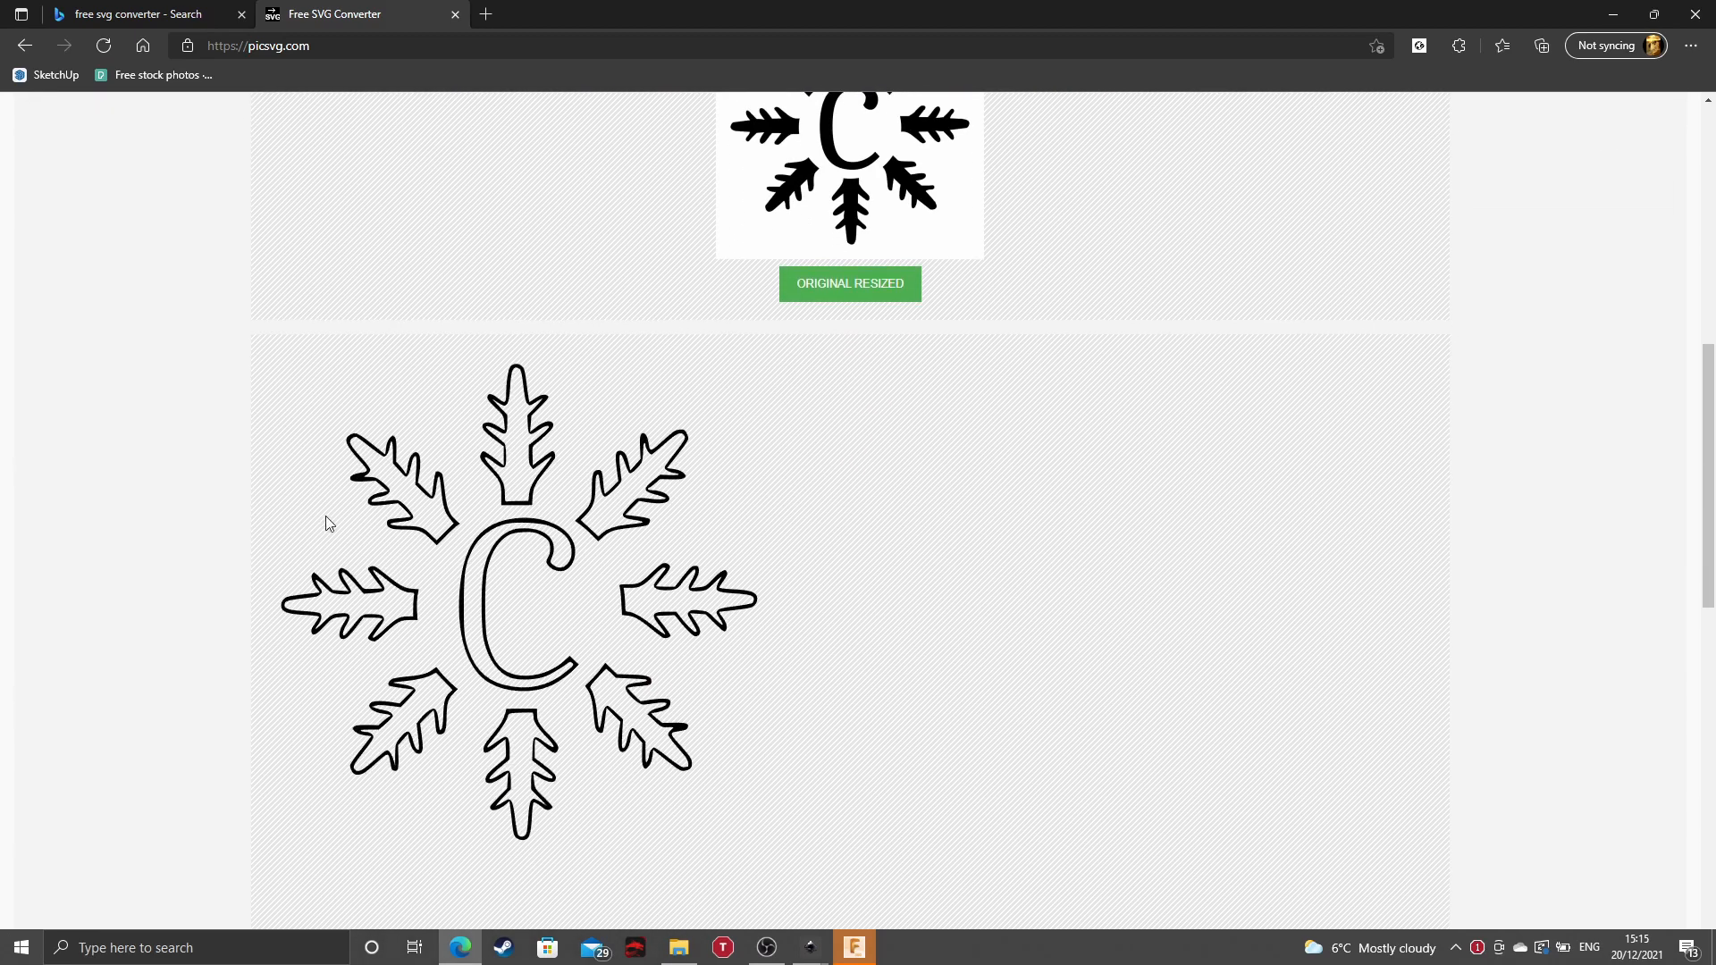
Download the converted snowflake logo as an SVG and open the downloaded file
scroll(883, 523, down, 10)
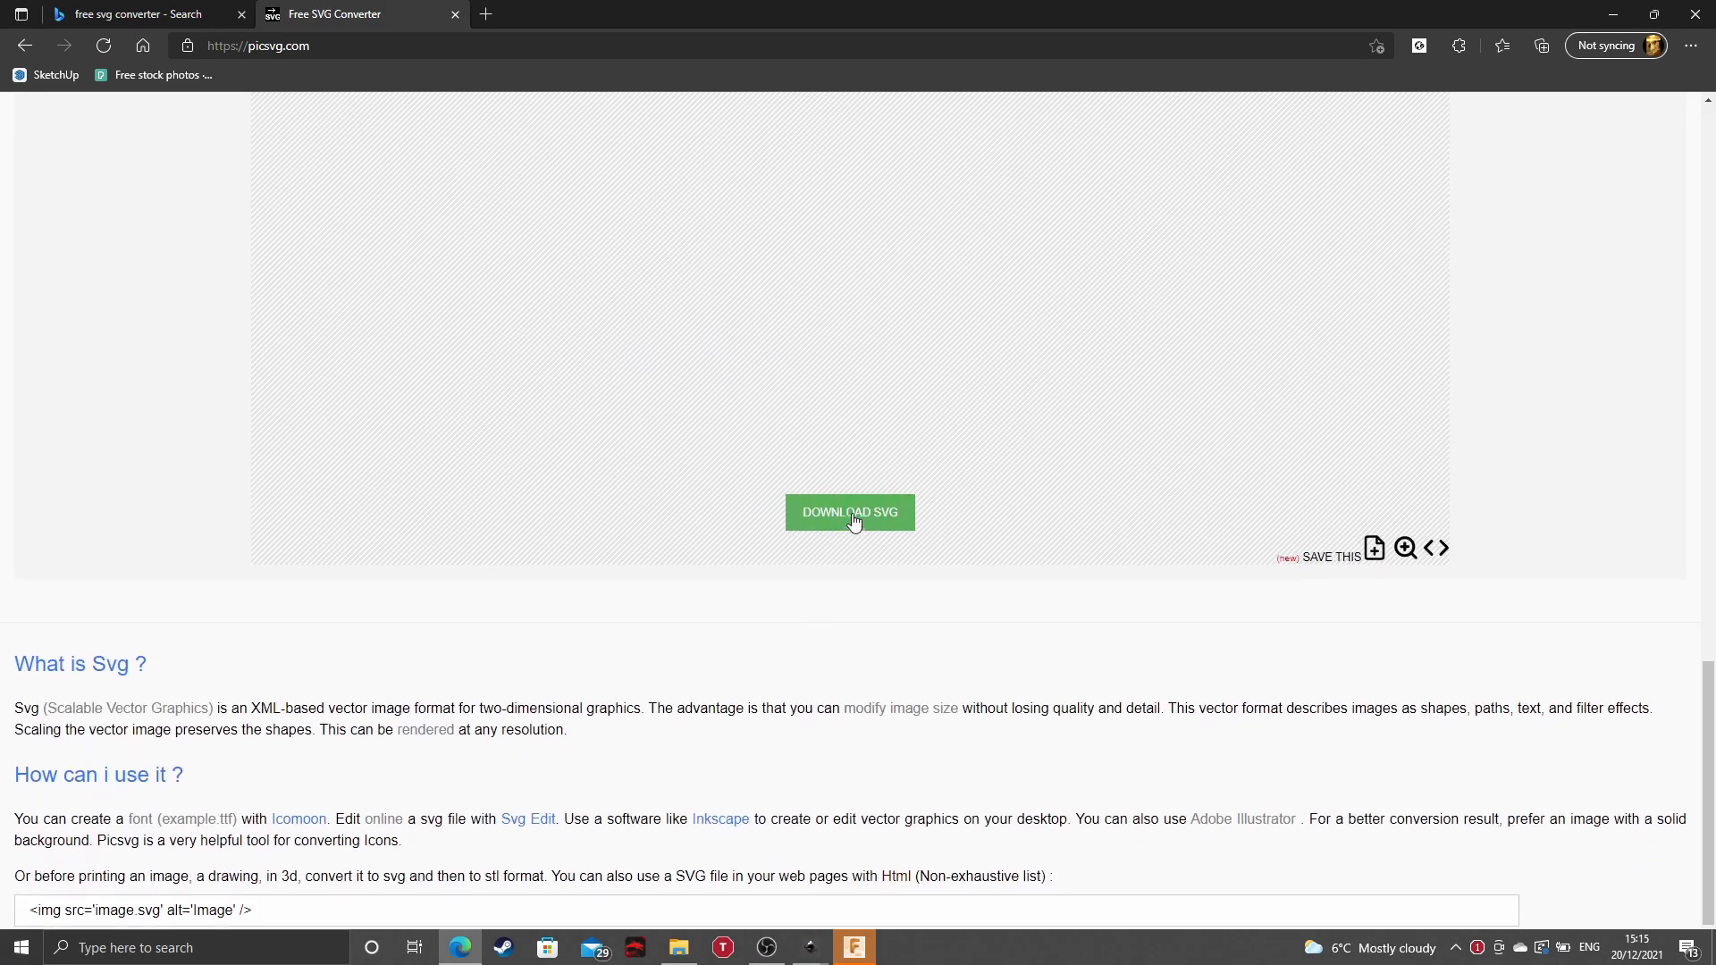
click(854, 522)
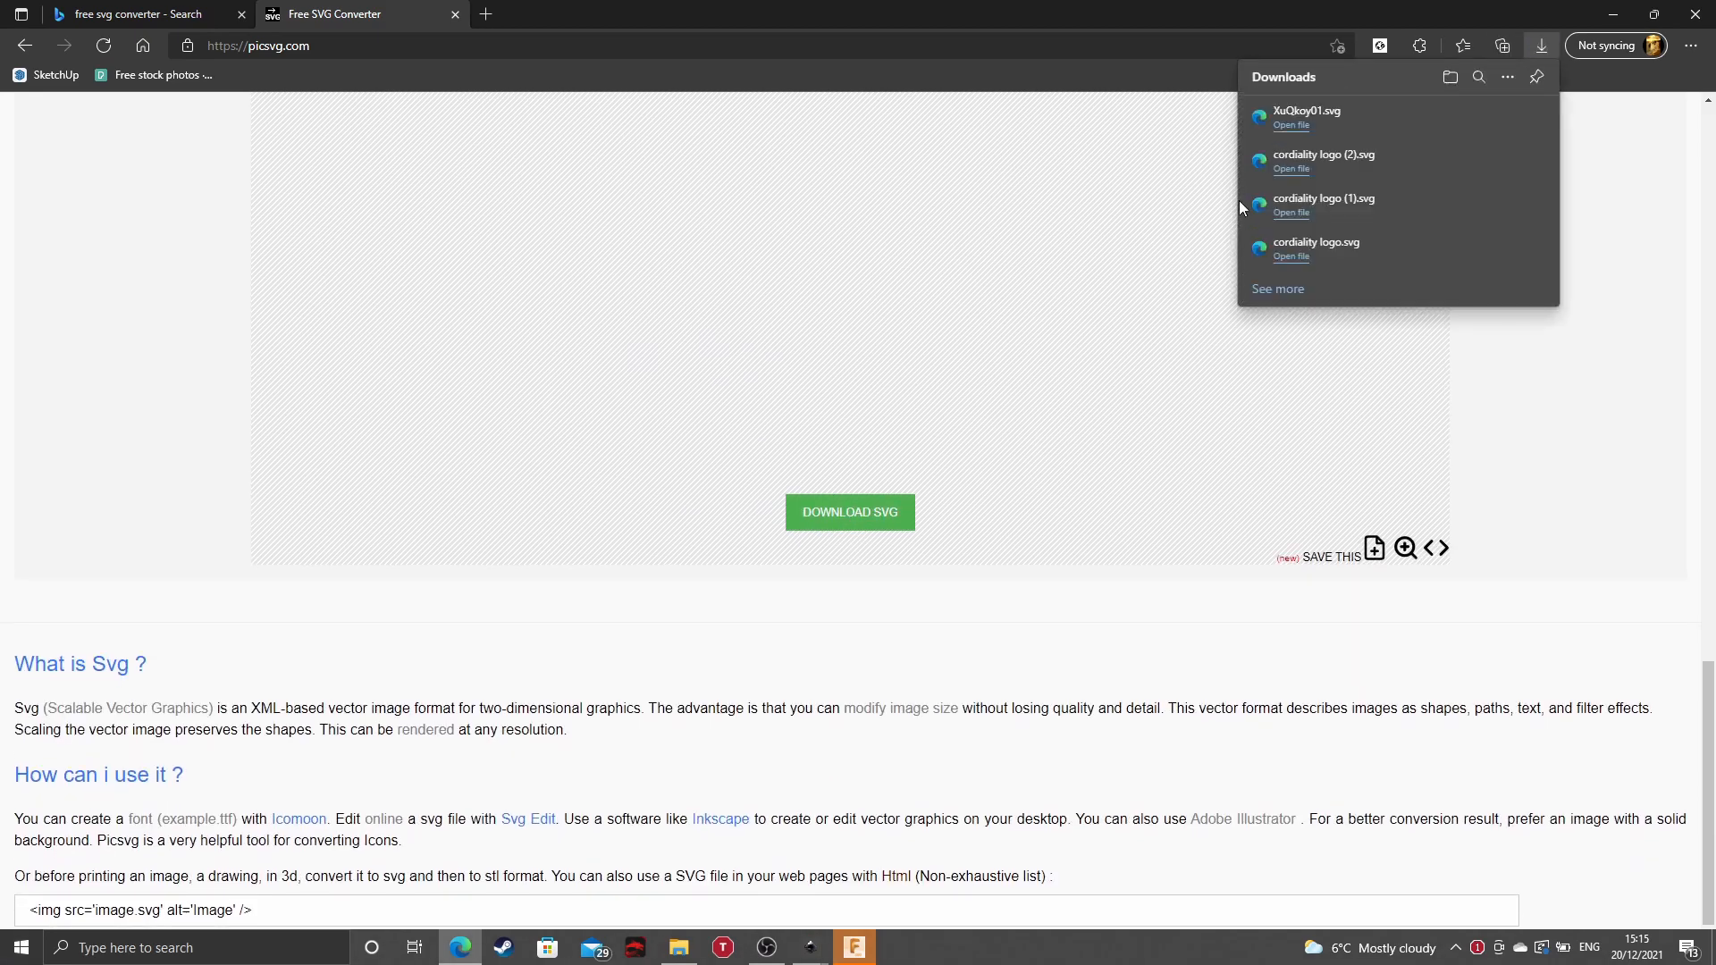
click(1292, 126)
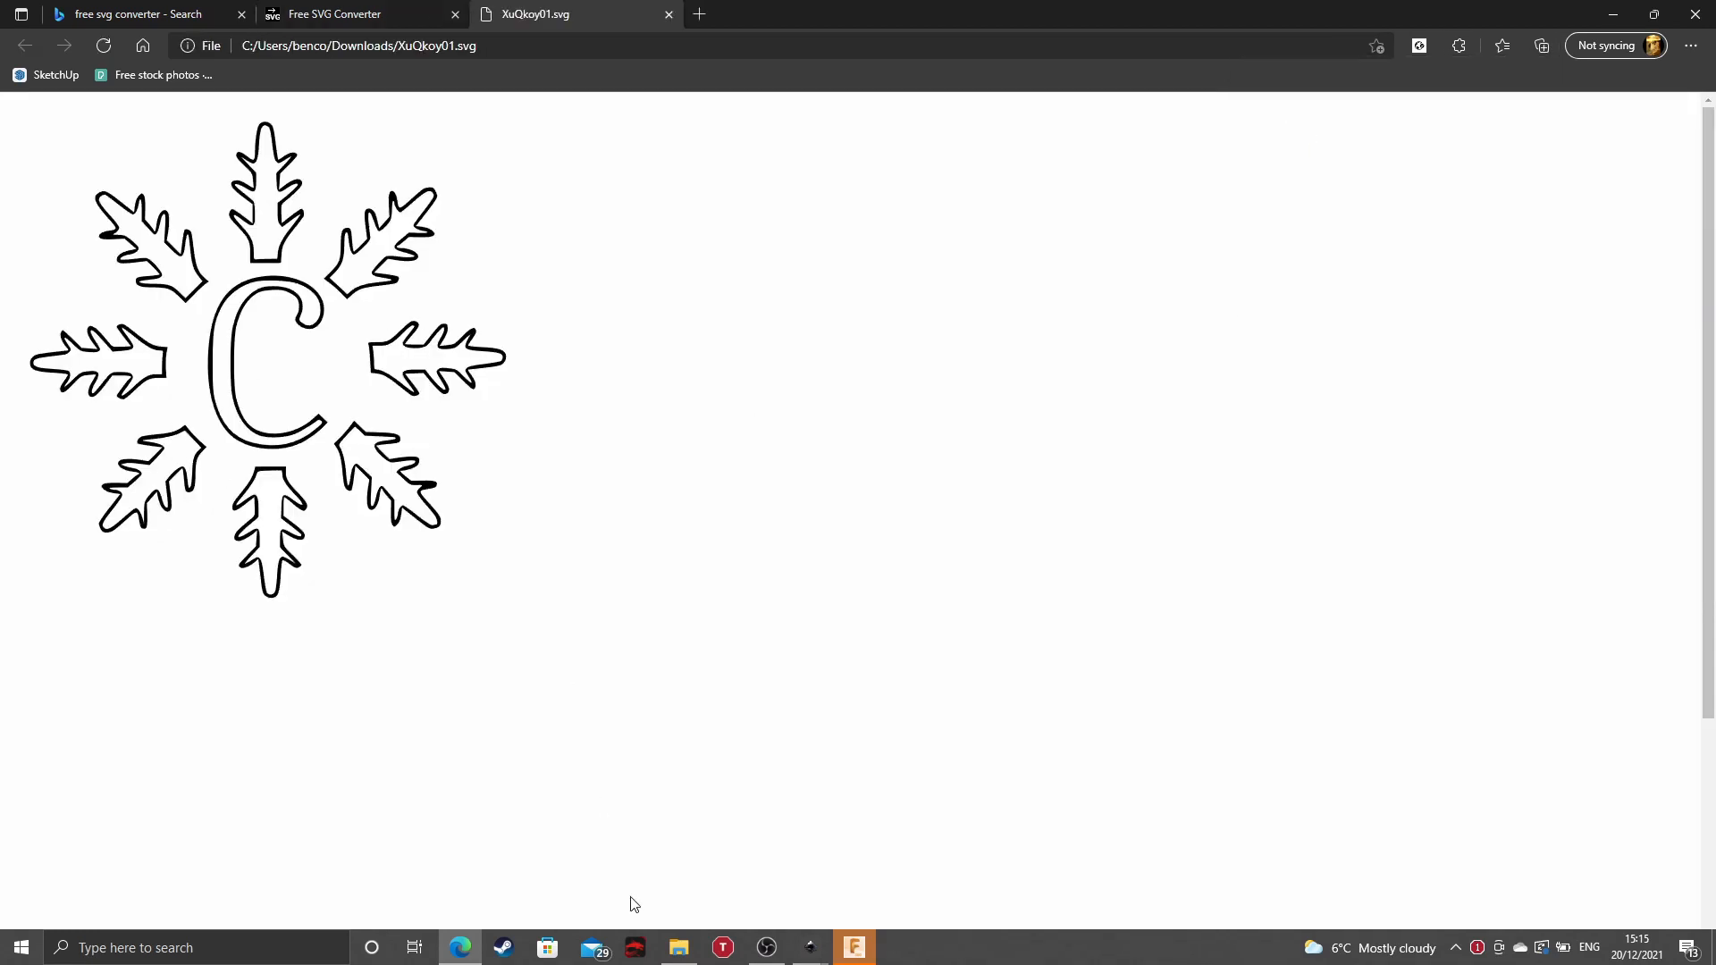
Switch to Fusion 360 and start an Insert SVG with the XuQkoy01 file from the computer's Downloads folder
click(860, 954)
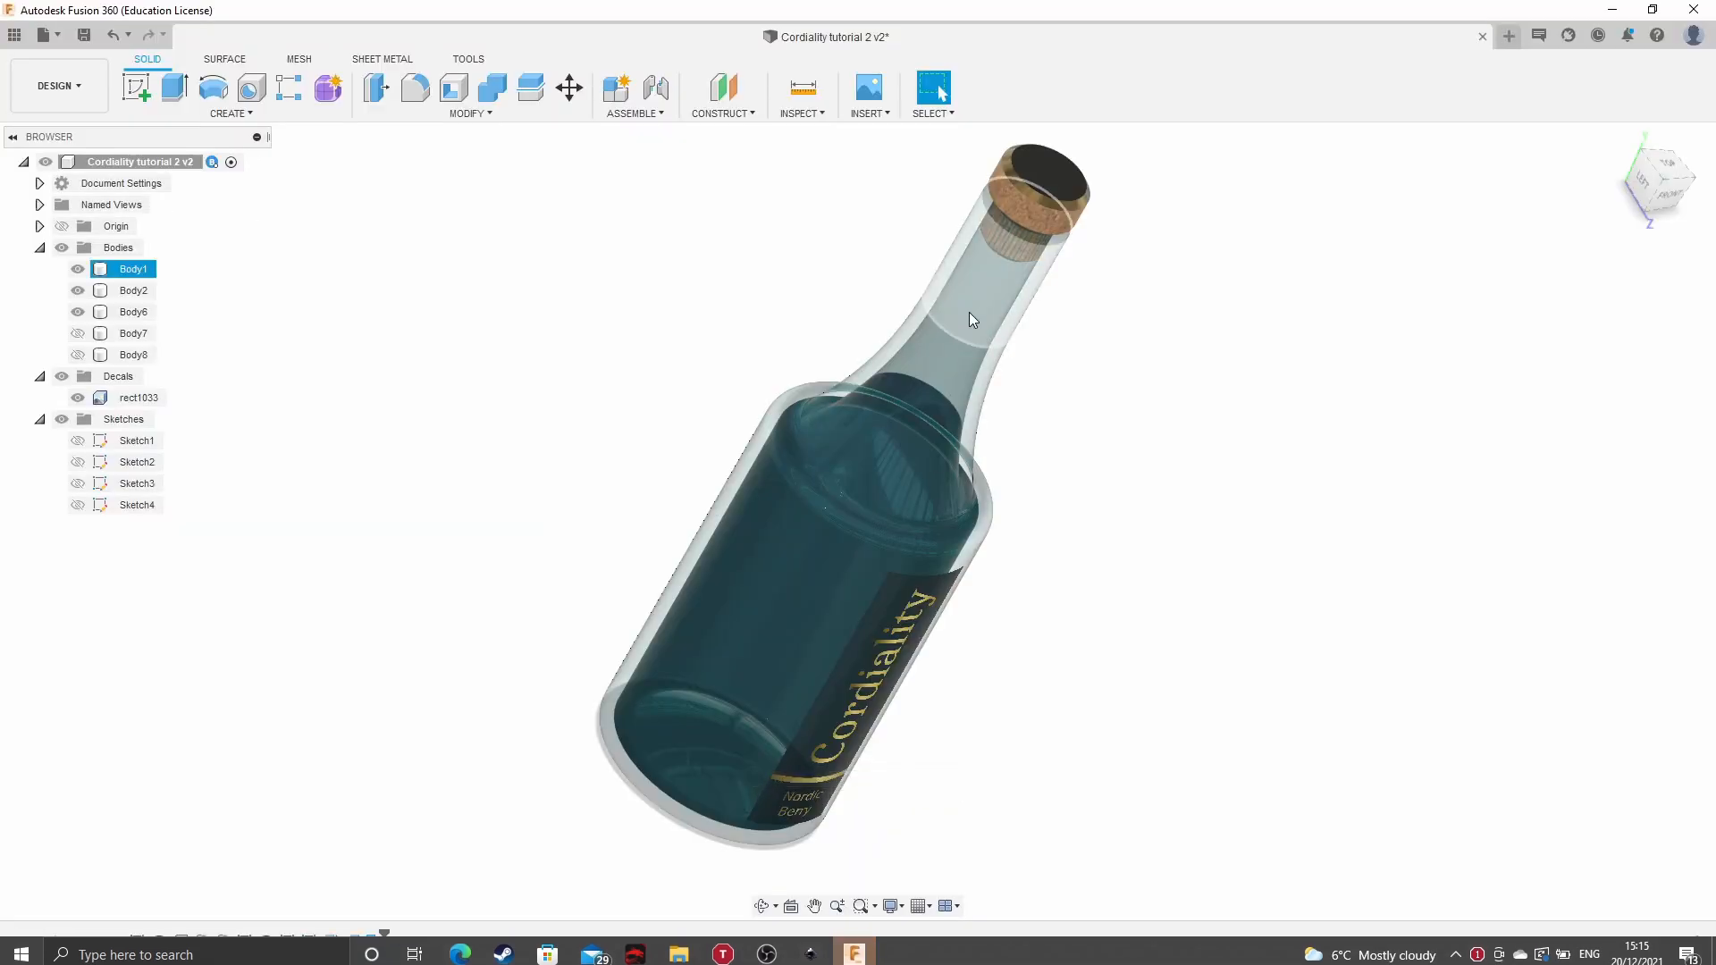
click(867, 112)
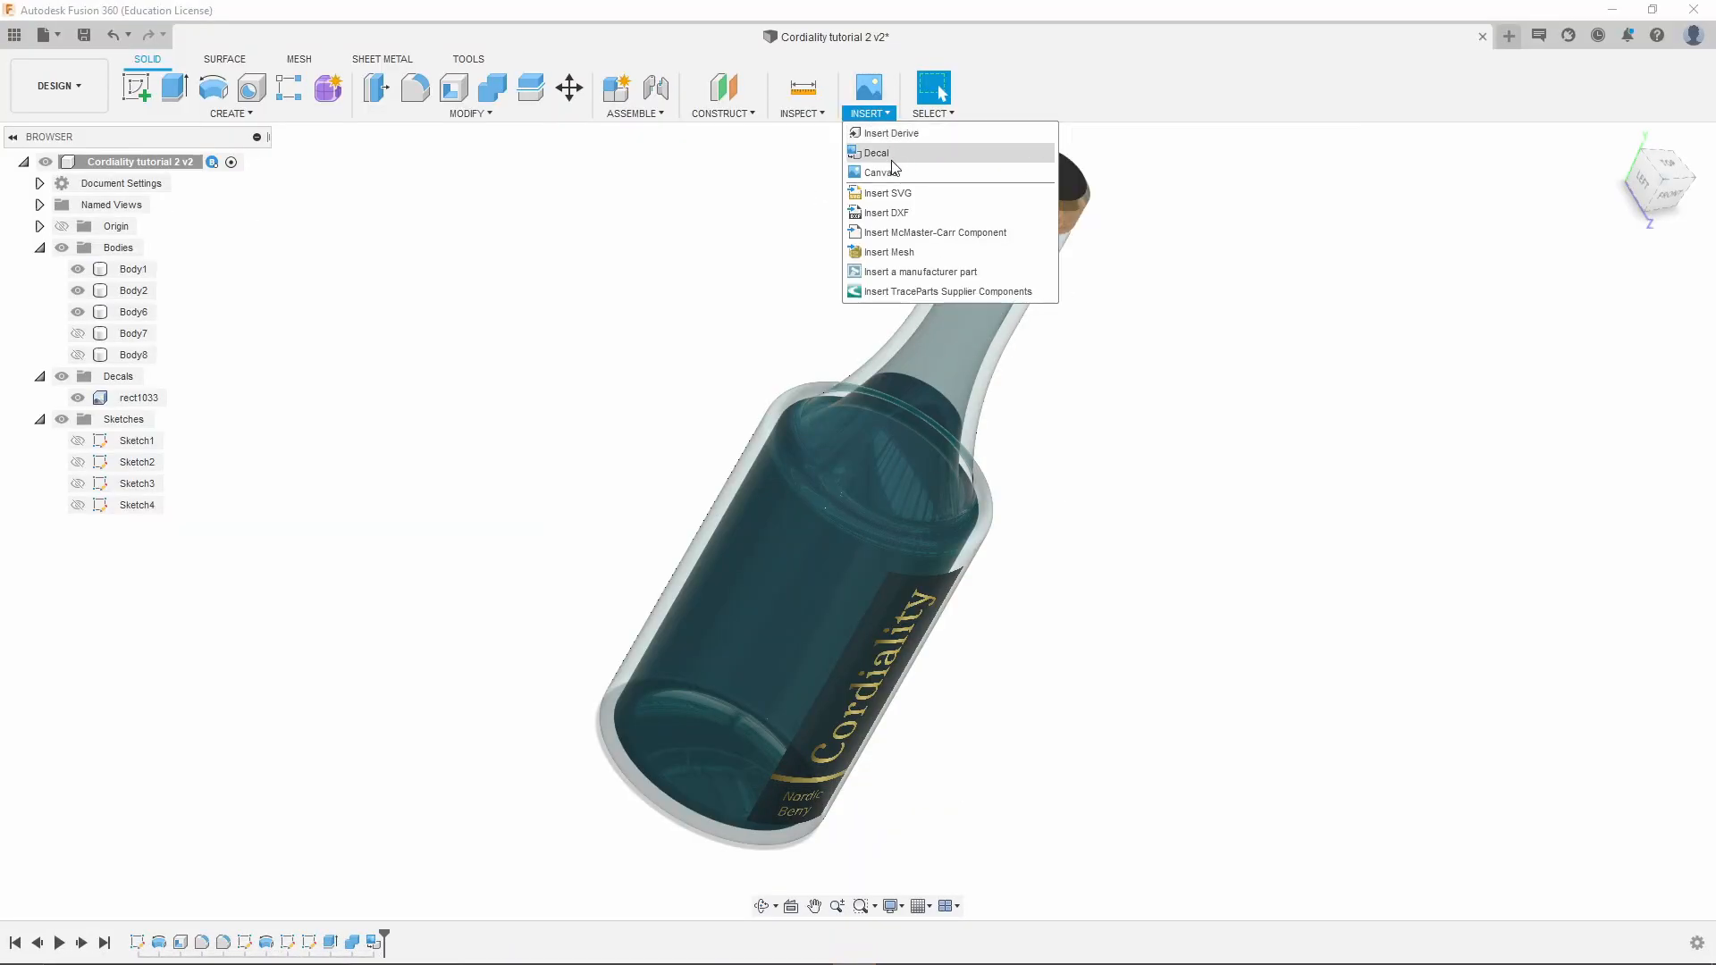
click(910, 201)
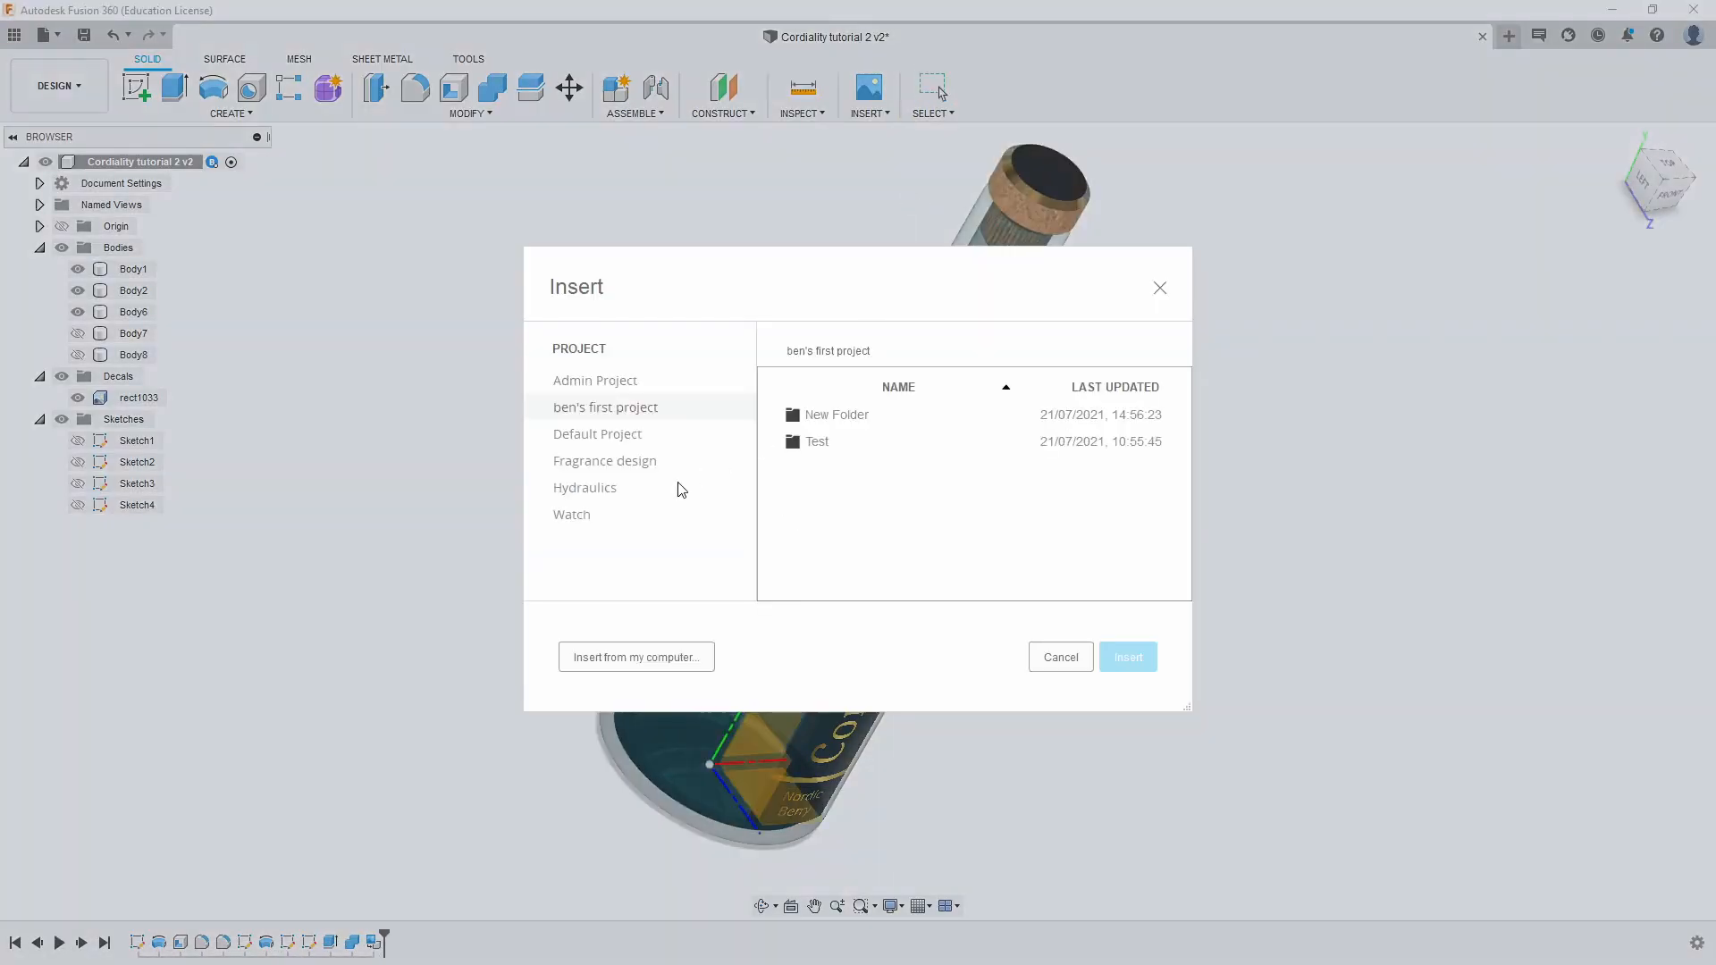
click(624, 662)
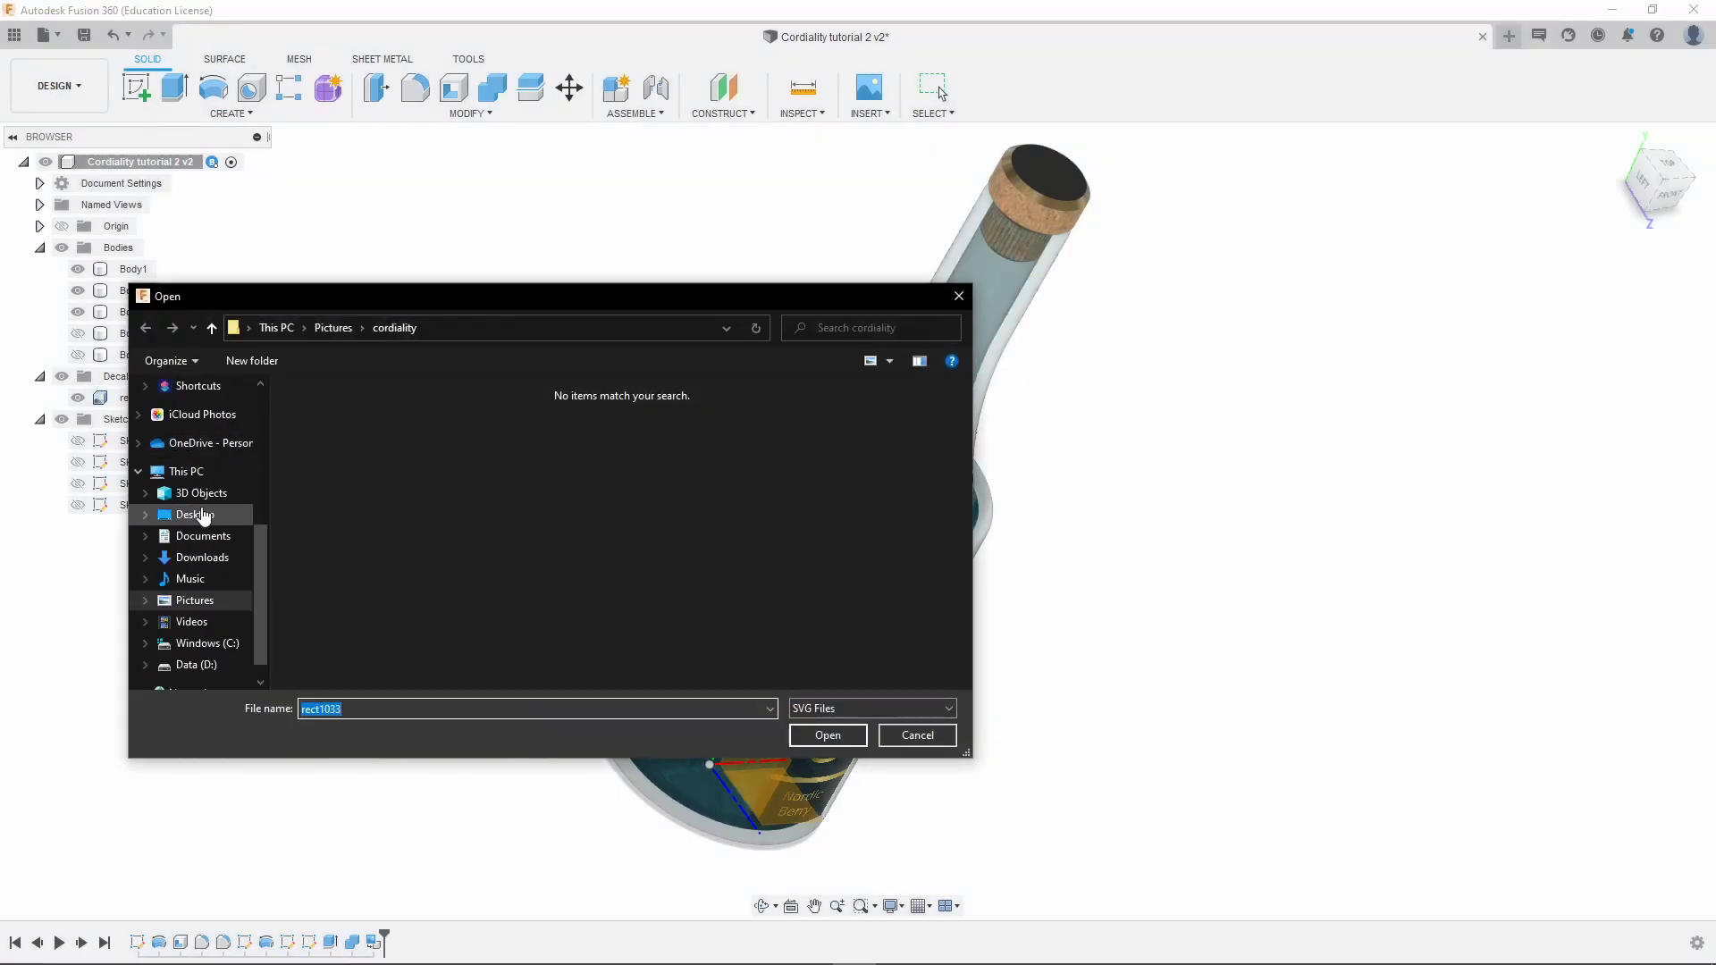
click(197, 561)
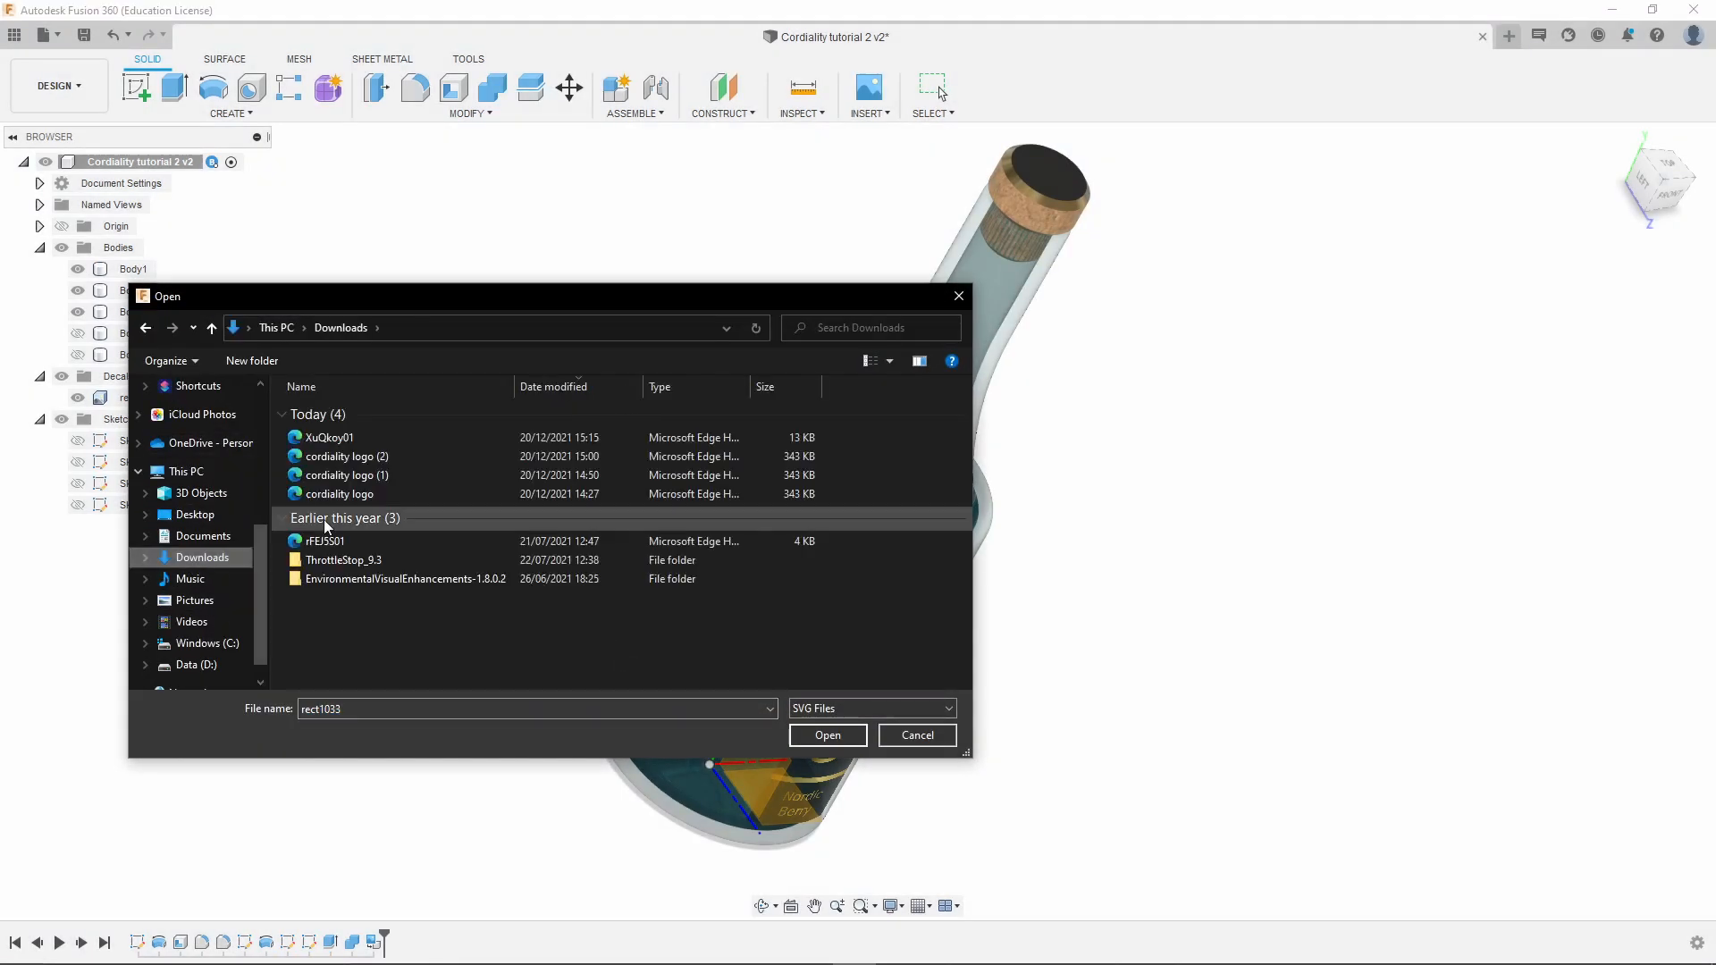
click(332, 439)
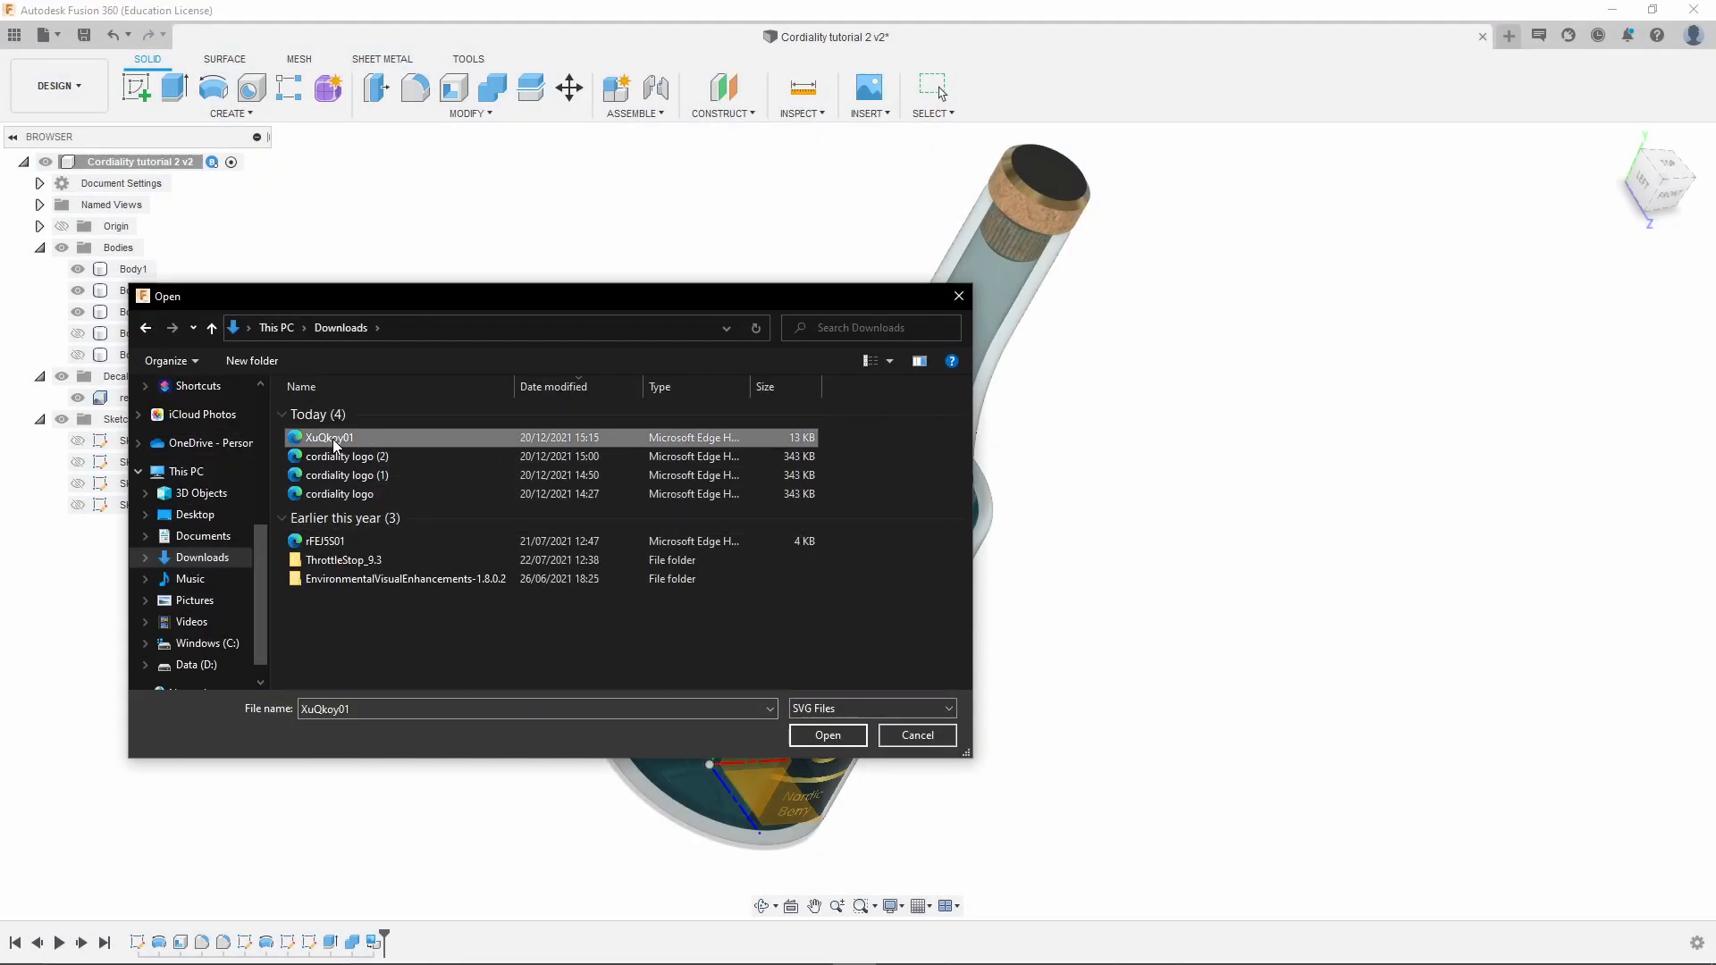
click(821, 736)
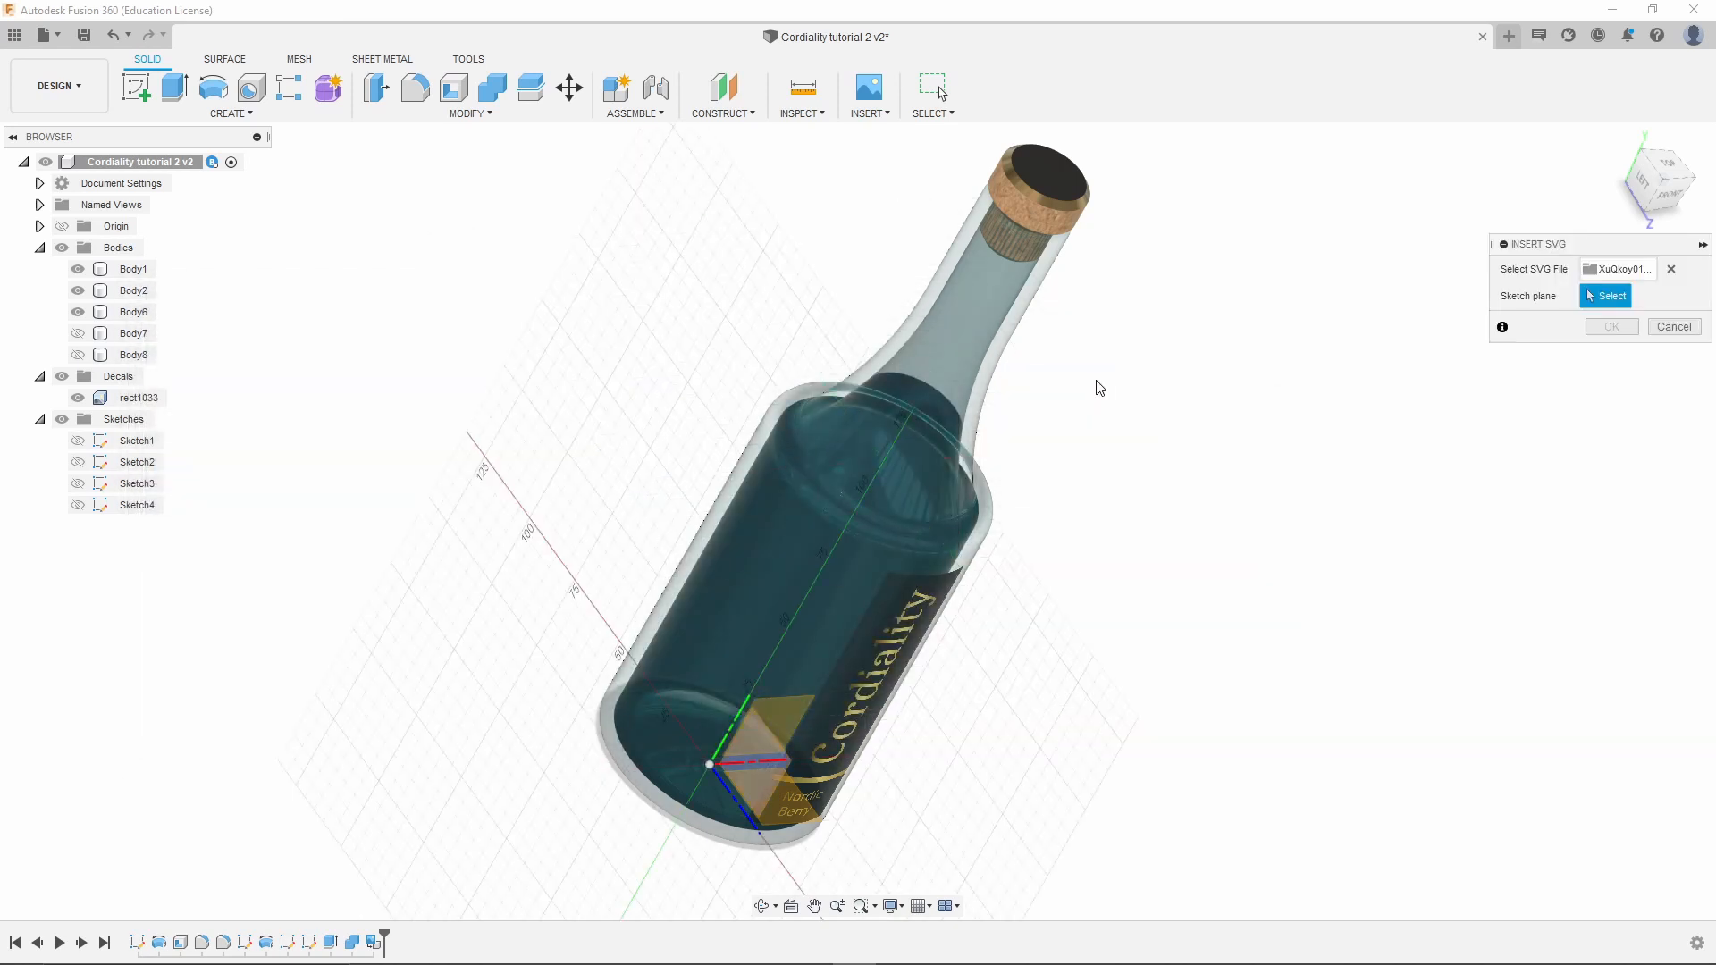
Choose the flat top face of the bottle's stopper as the sketch plane for the SVG
scroll(566, 698, down, 3)
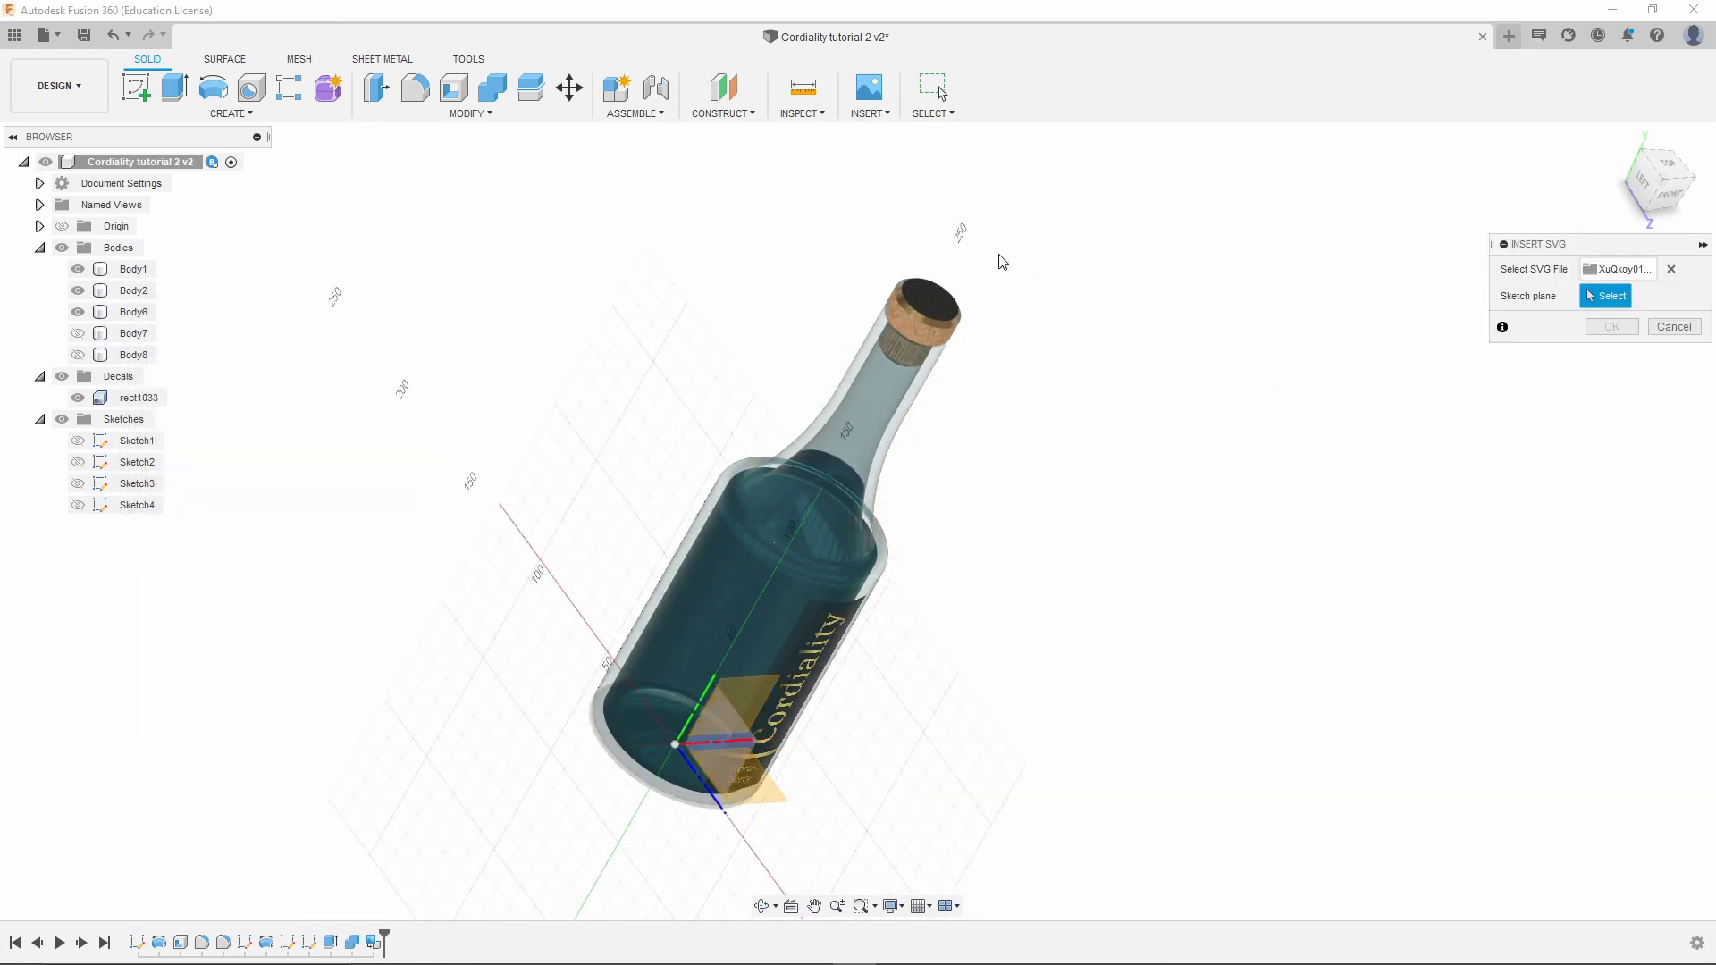
scroll(994, 258, up, 4)
scroll(920, 308, up, 3)
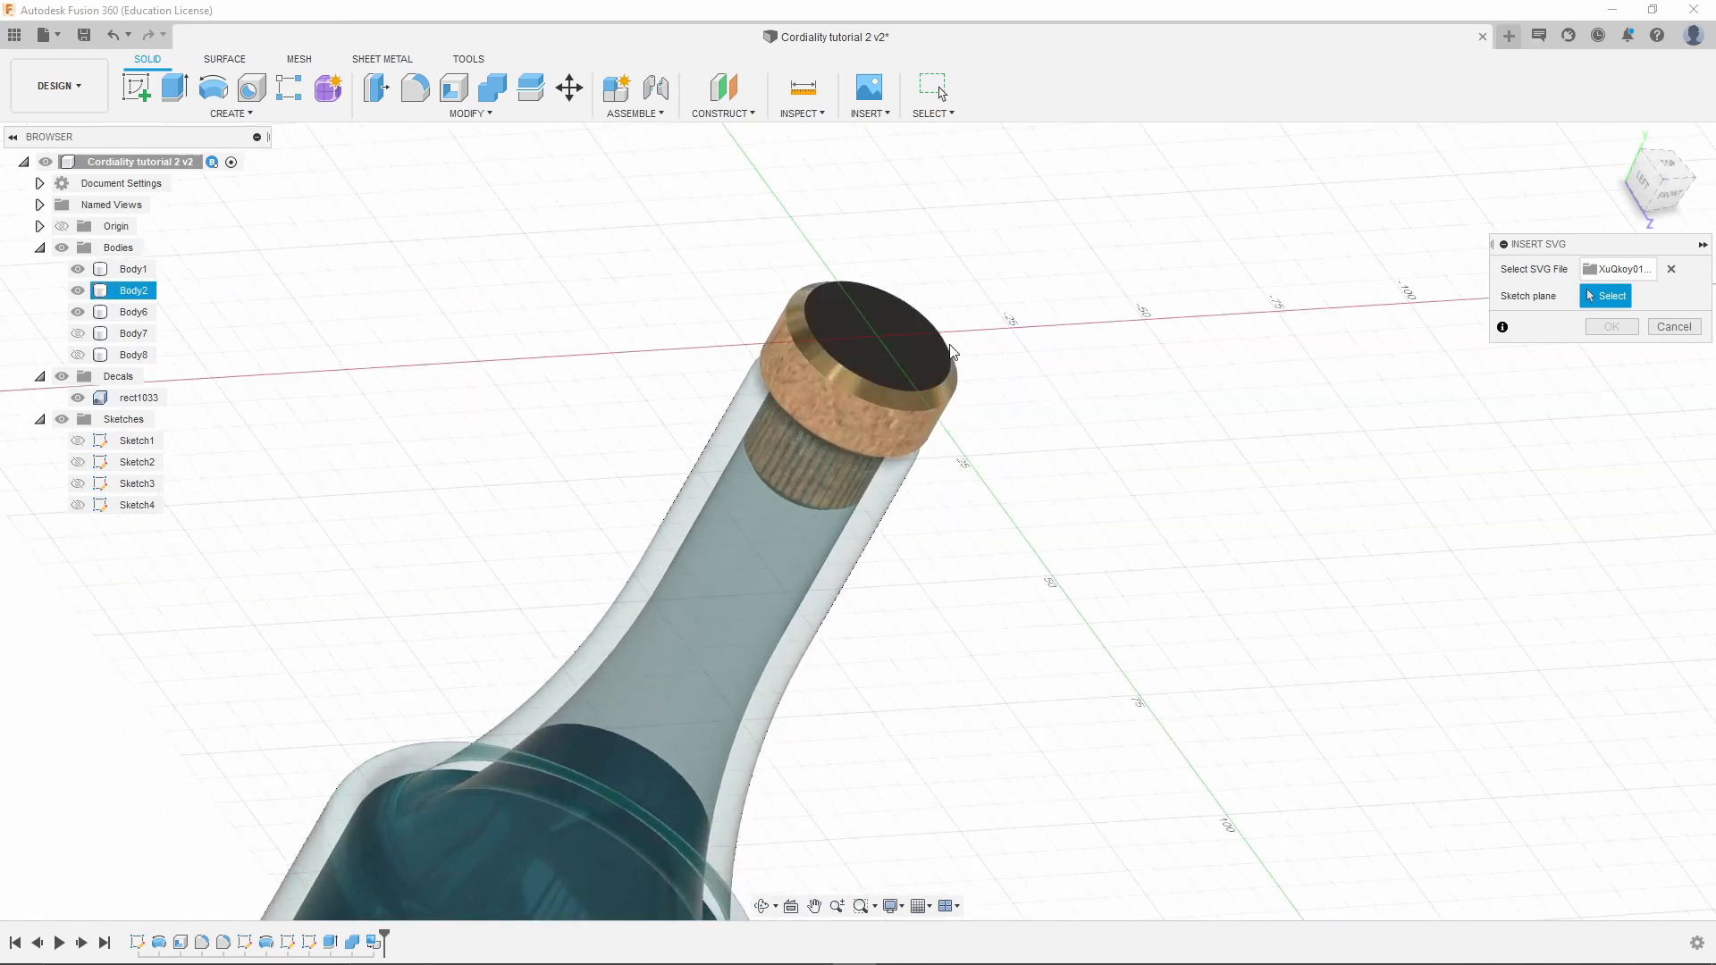
click(927, 358)
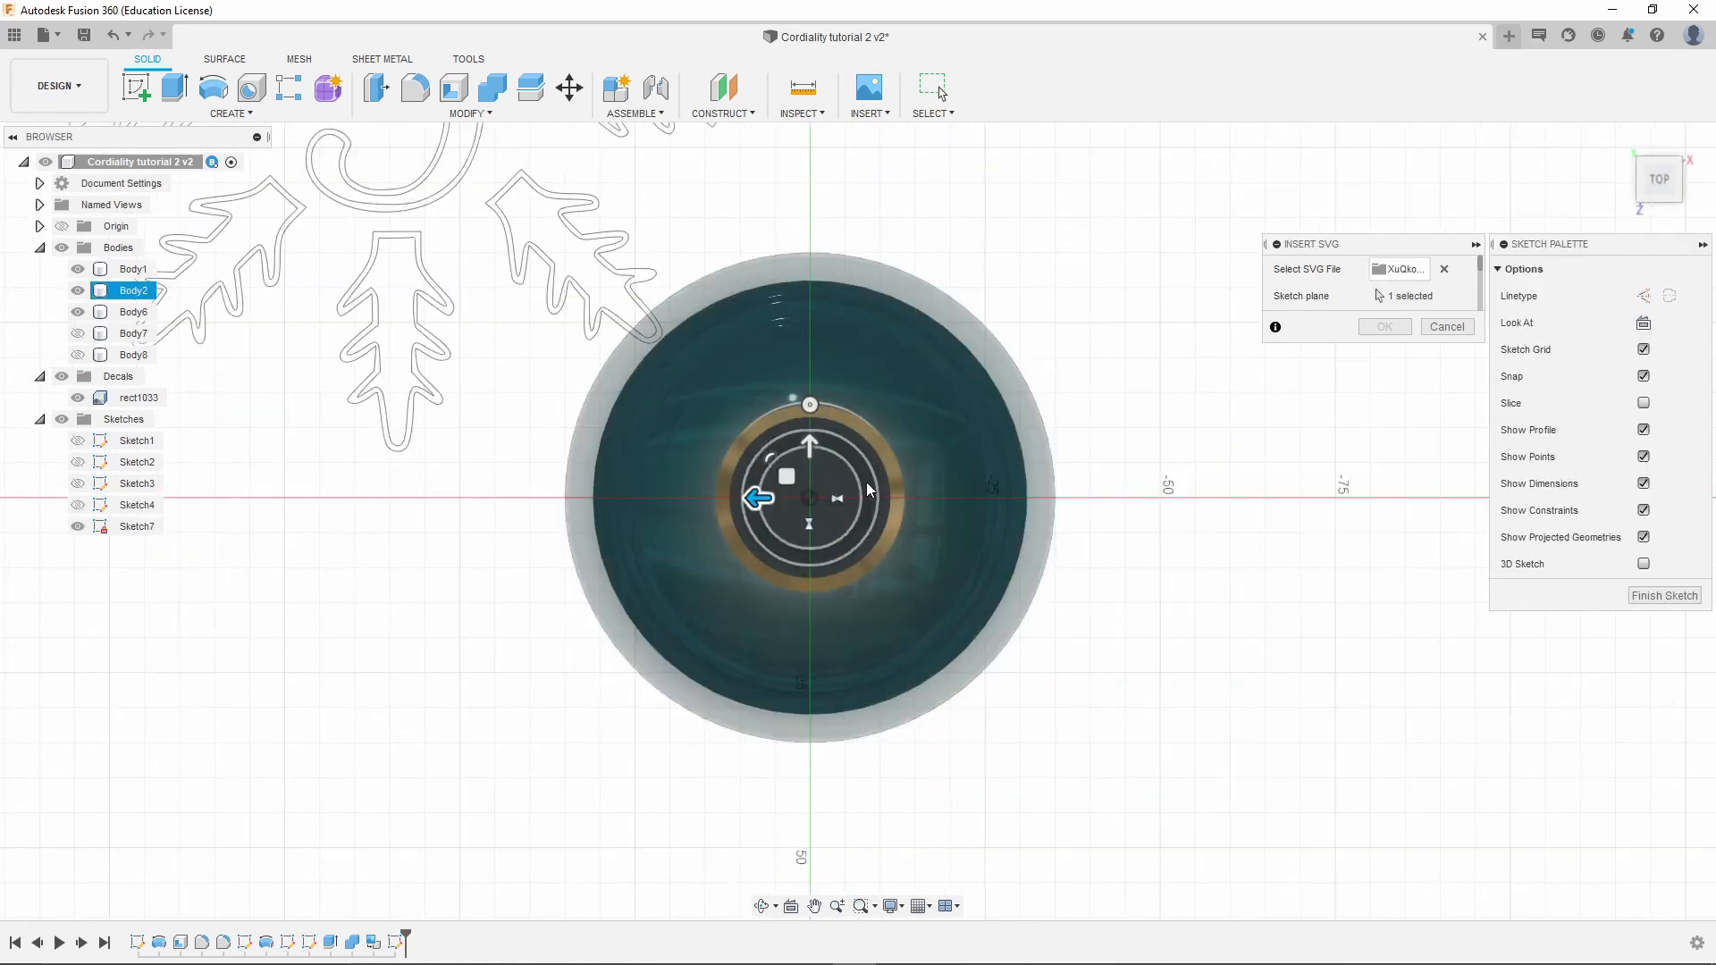
Move the inserted logo over the bottle, check its orientation from an angle, and return to the top view
drag(793, 476, 1092, 742)
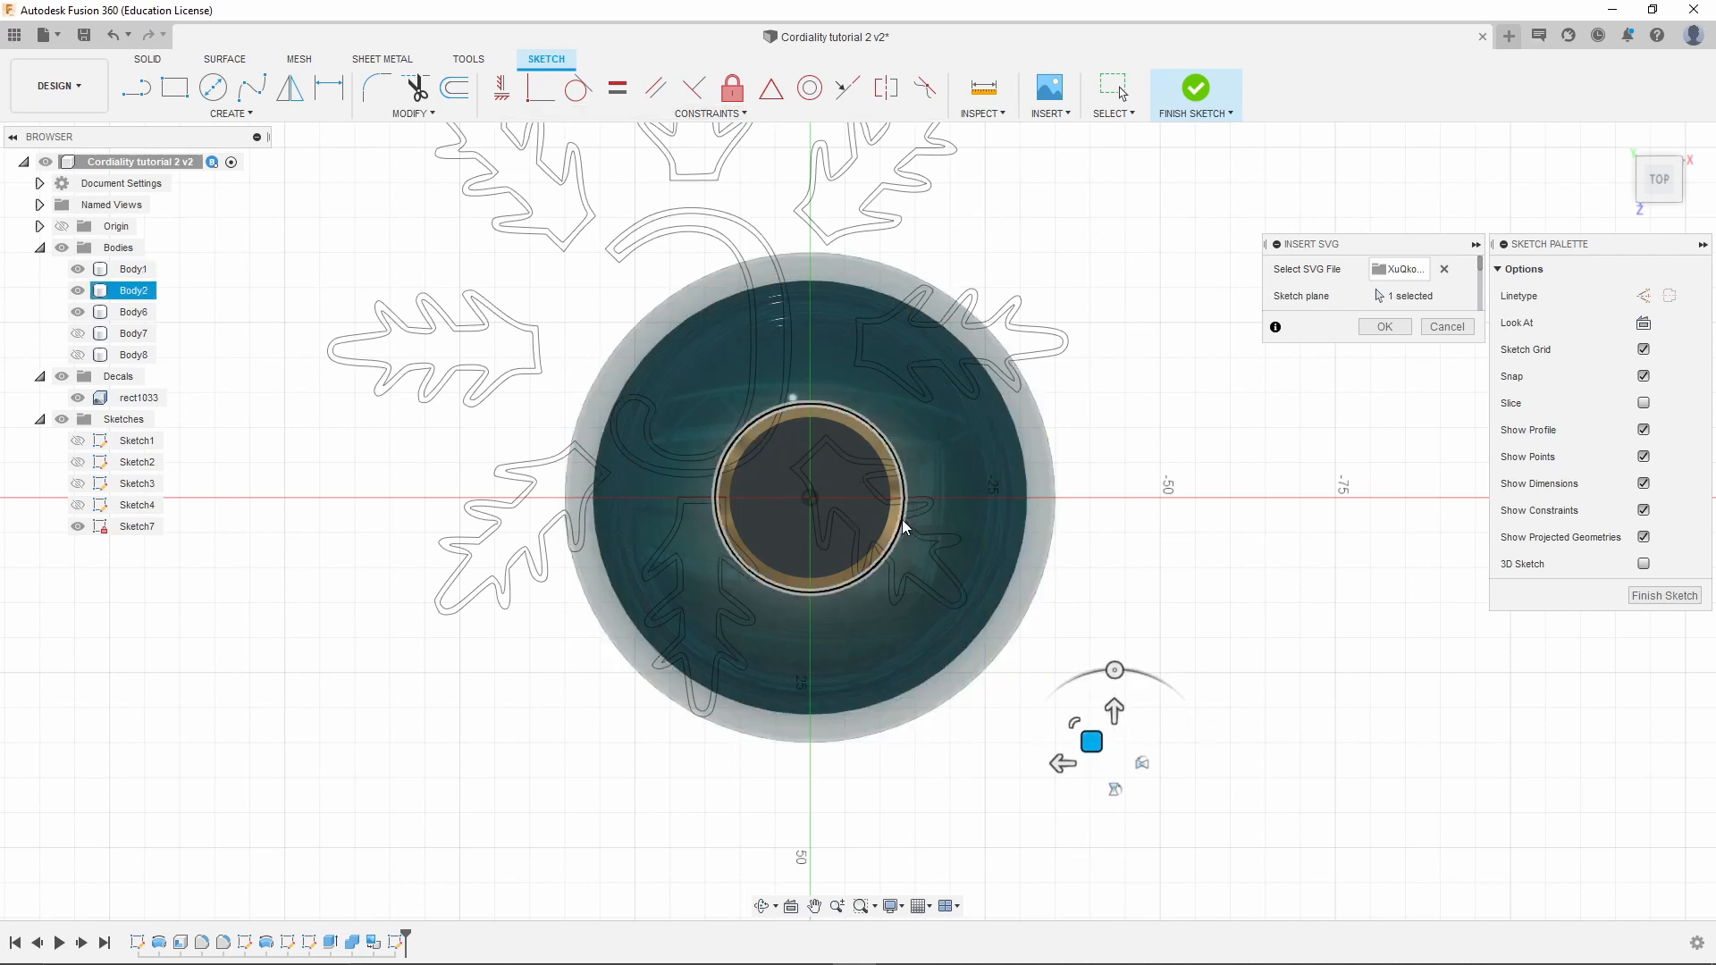
scroll(853, 420, down, 3)
shift+middle_drag(856, 598, 854, 558)
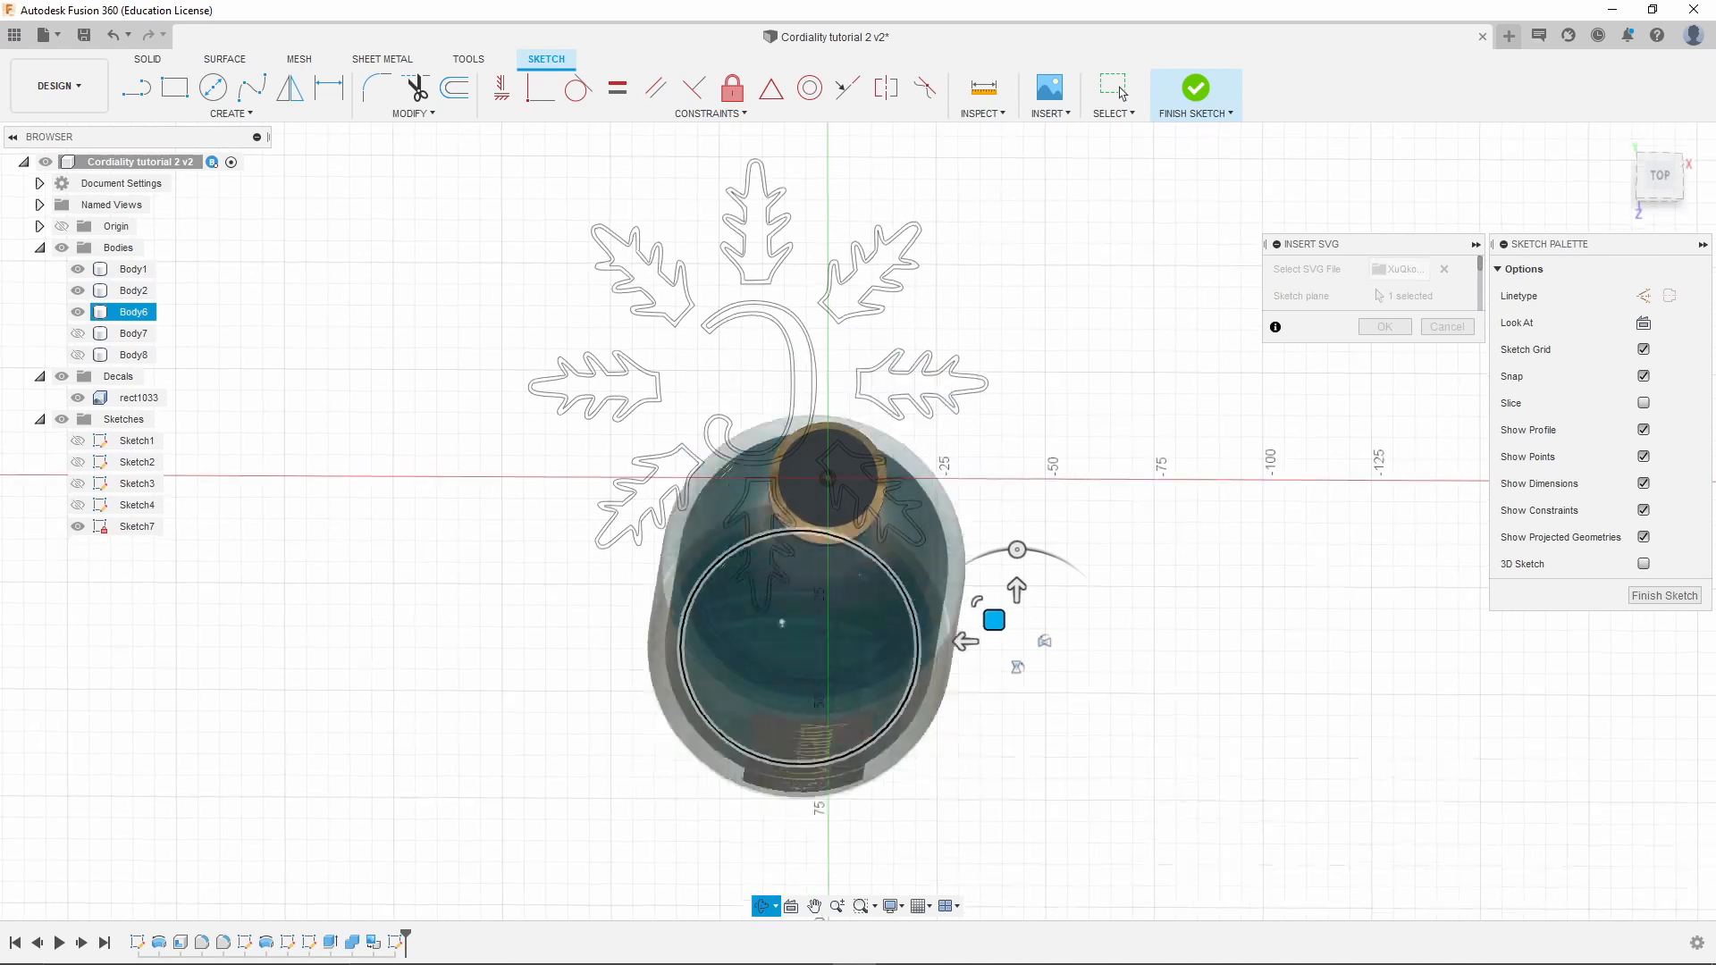
shift+middle_drag(782, 623, 806, 837)
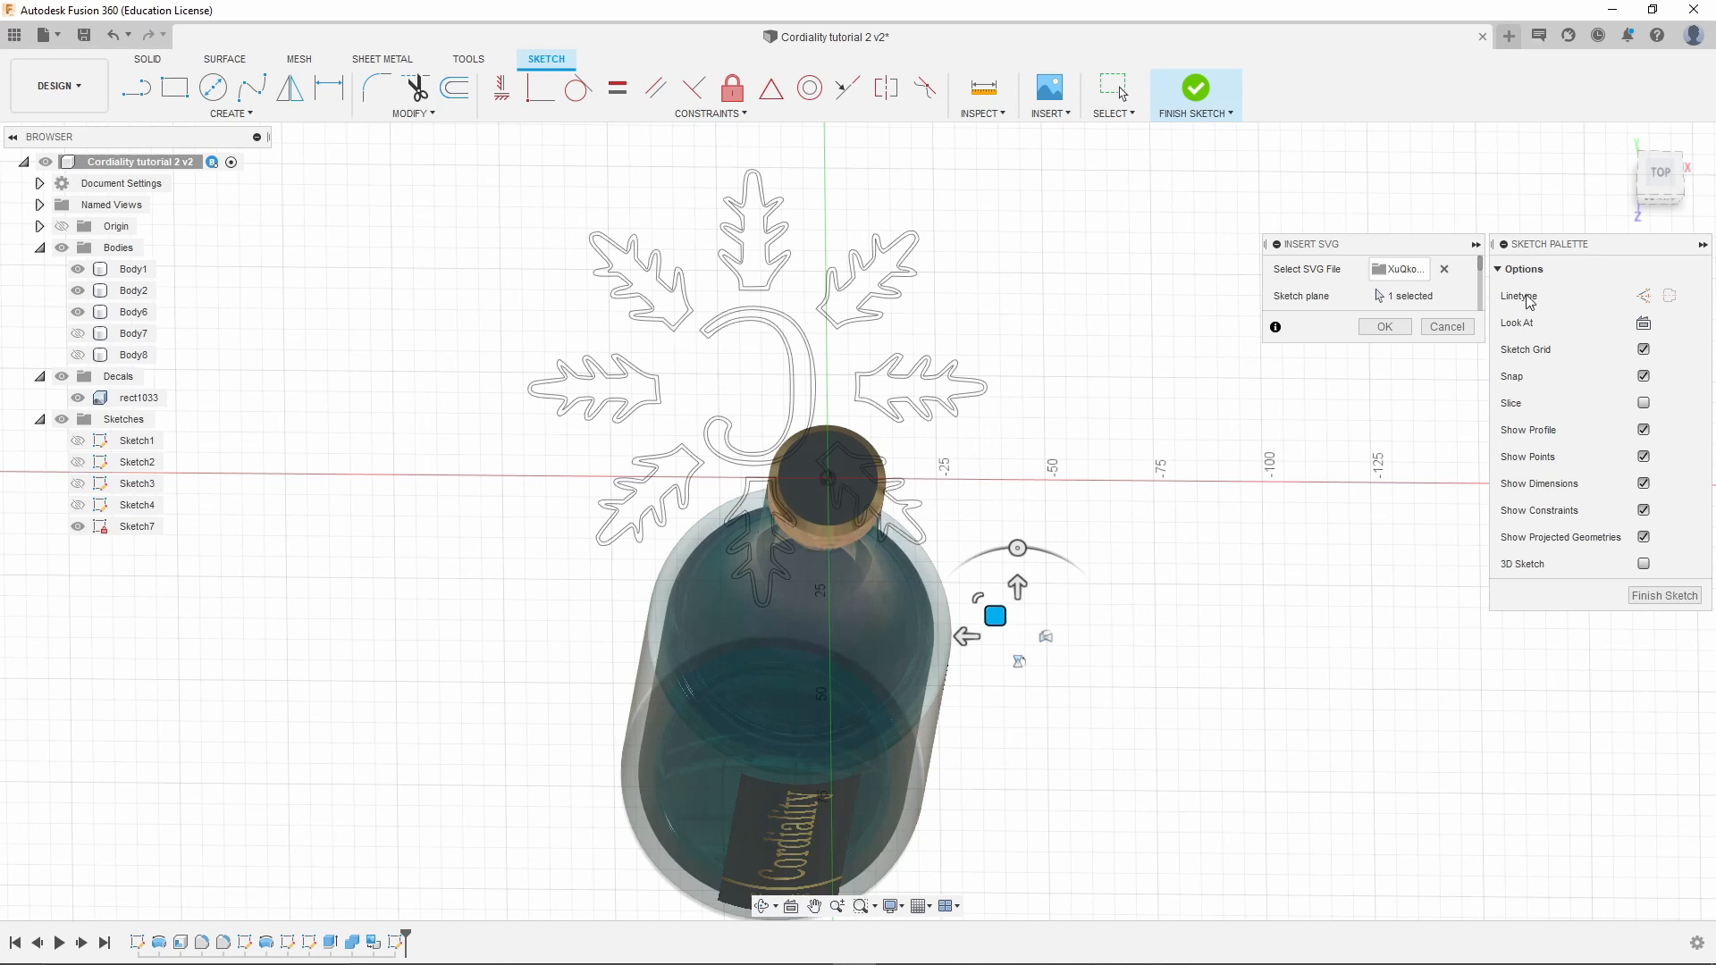
click(1657, 176)
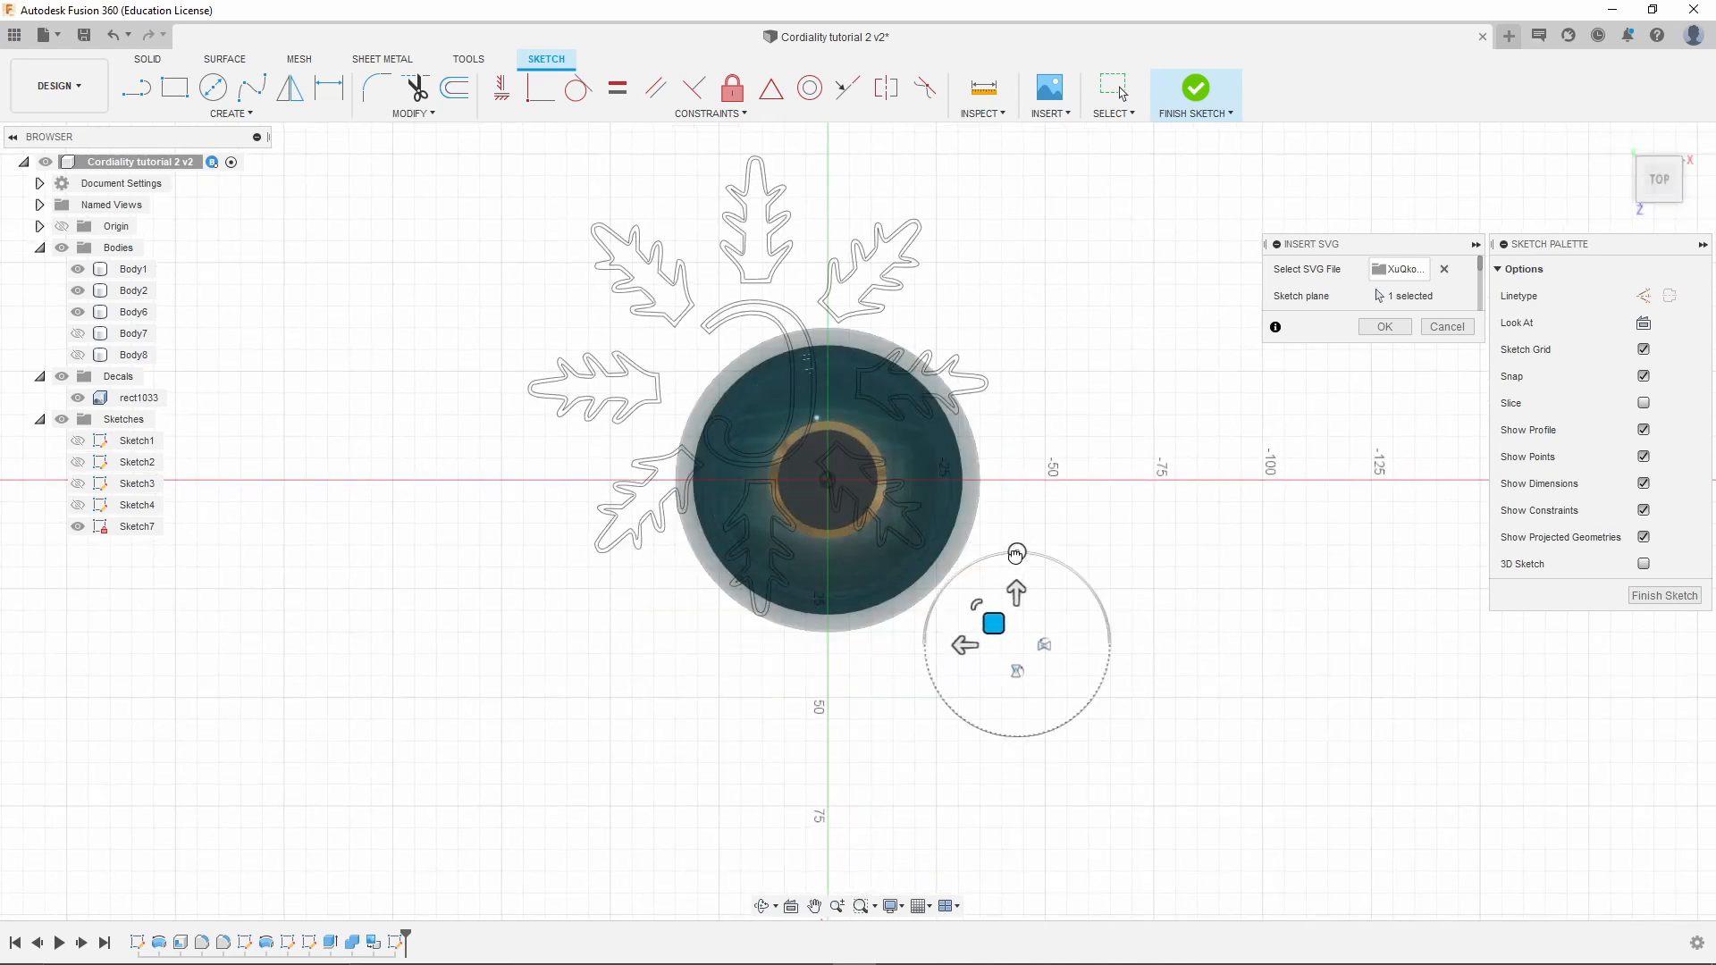
Rotate the logo 180 degrees, scale it down to fit centred on the stopper's dark top face, and accept the insert
drag(1016, 554, 574, 237)
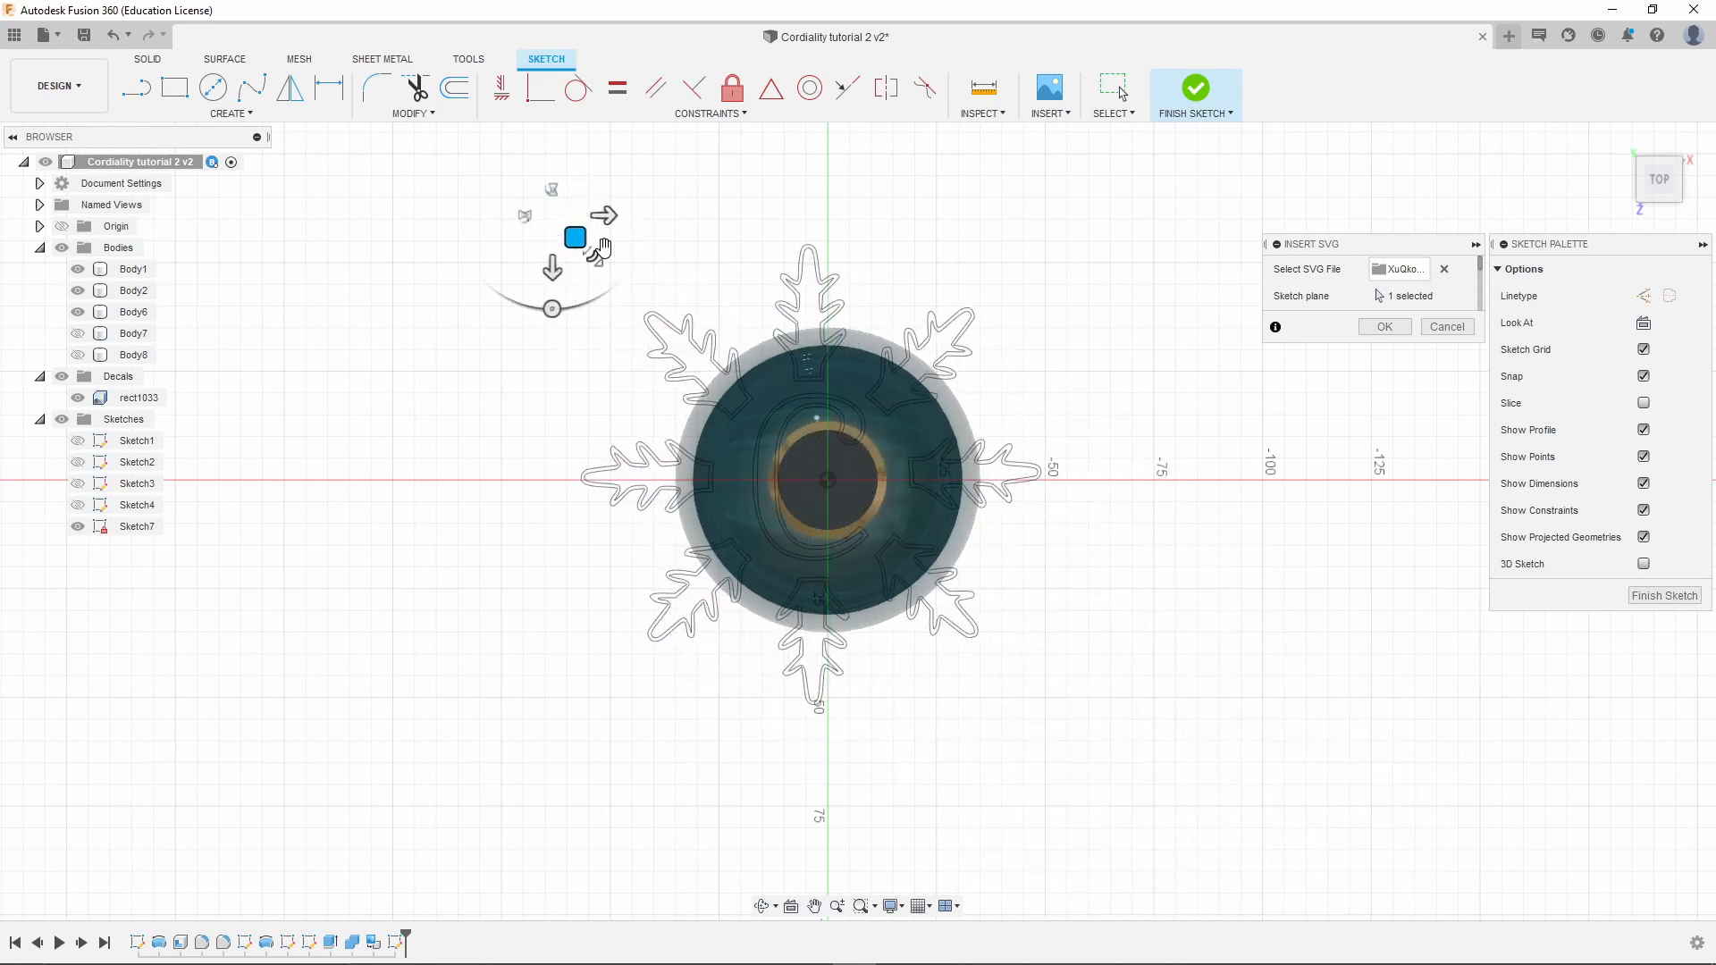
drag(579, 255, 796, 430)
scroll(845, 503, up, 8)
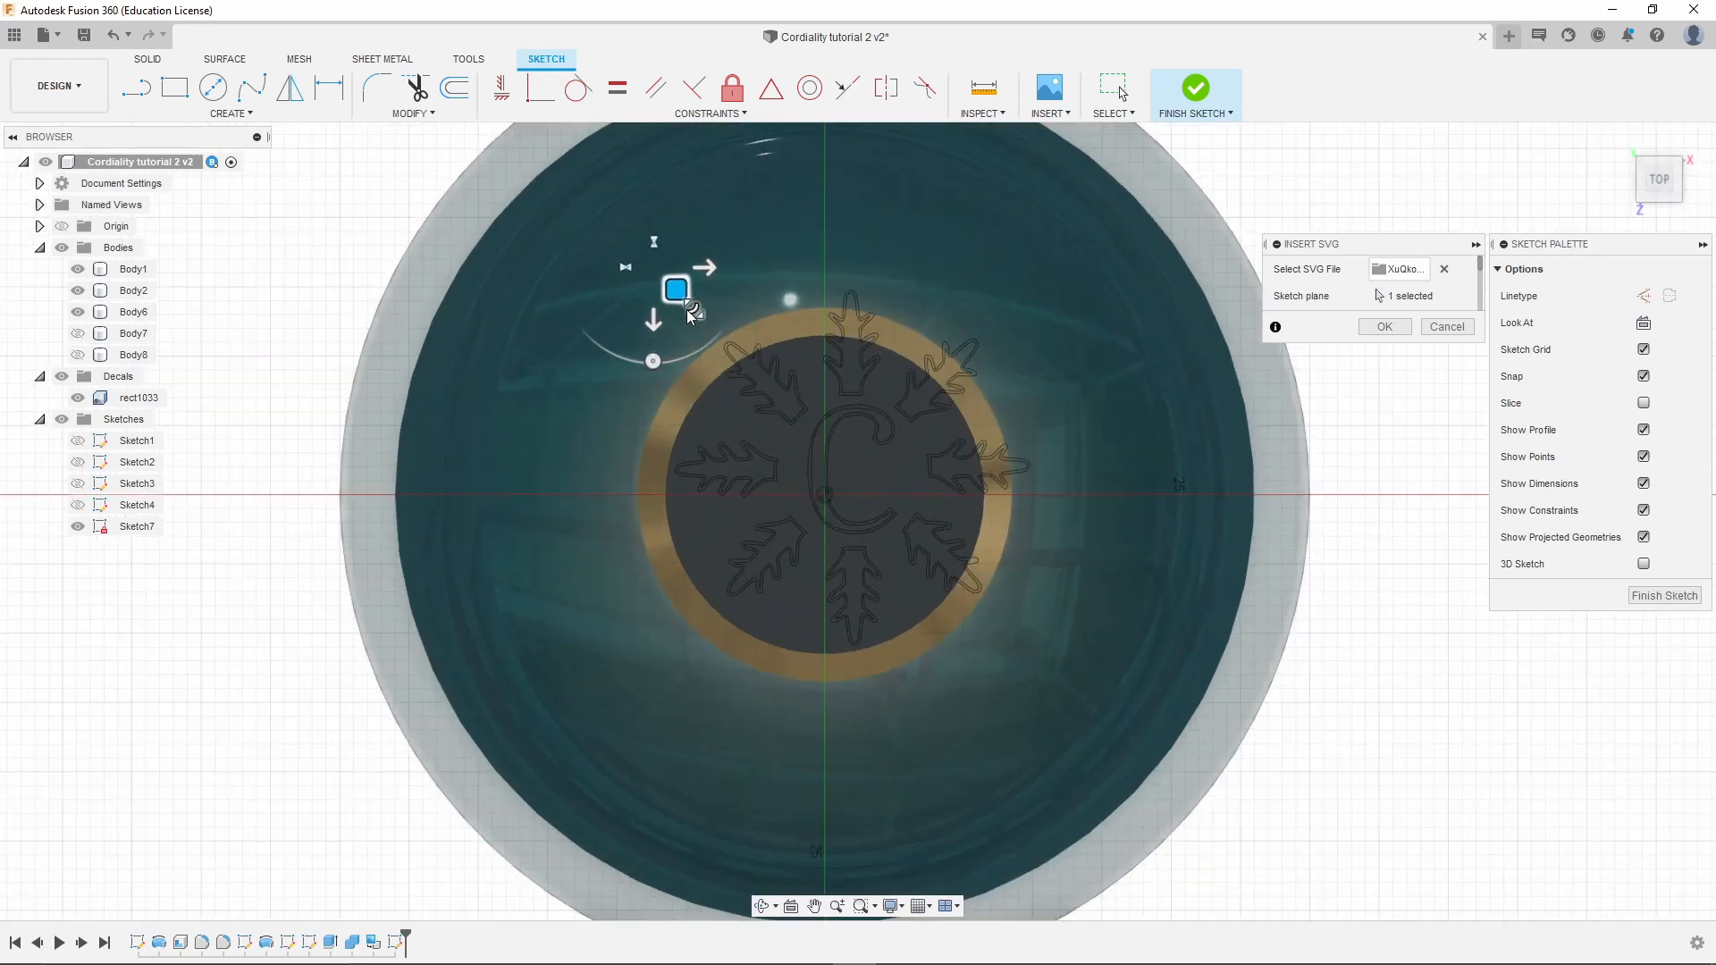
mouse_move(690, 315)
mouse_down()
mouse_move(690, 300)
mouse_move(713, 399)
mouse_move(715, 384)
mouse_up()
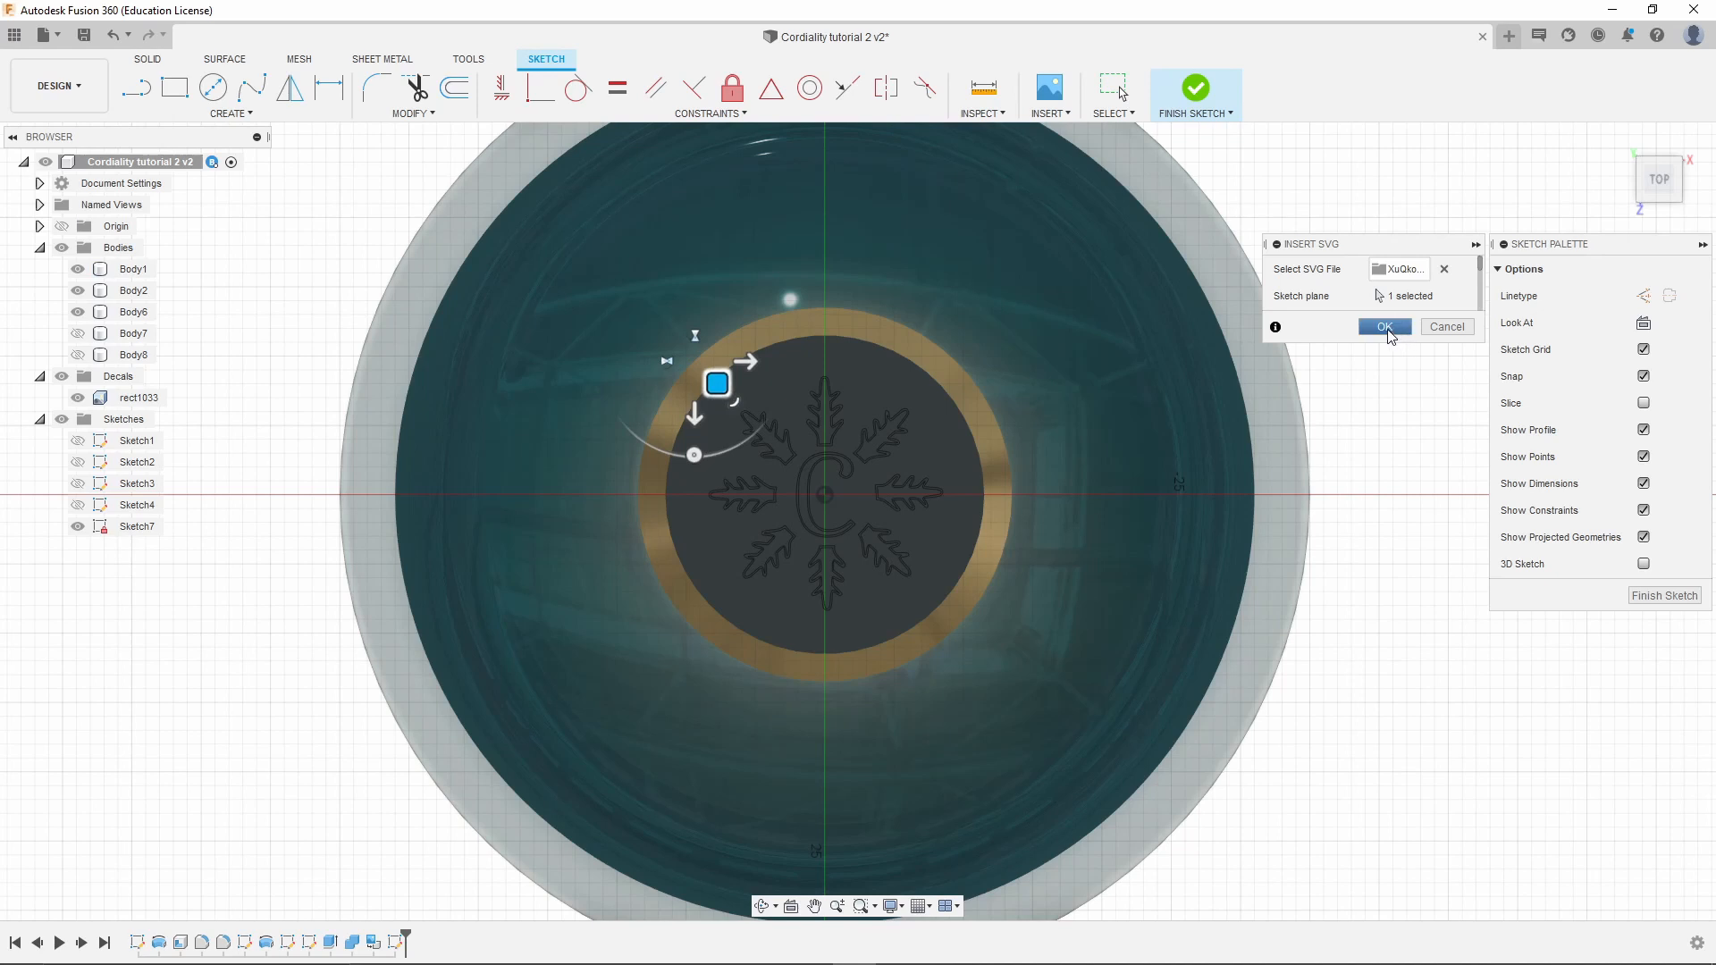
click(1384, 328)
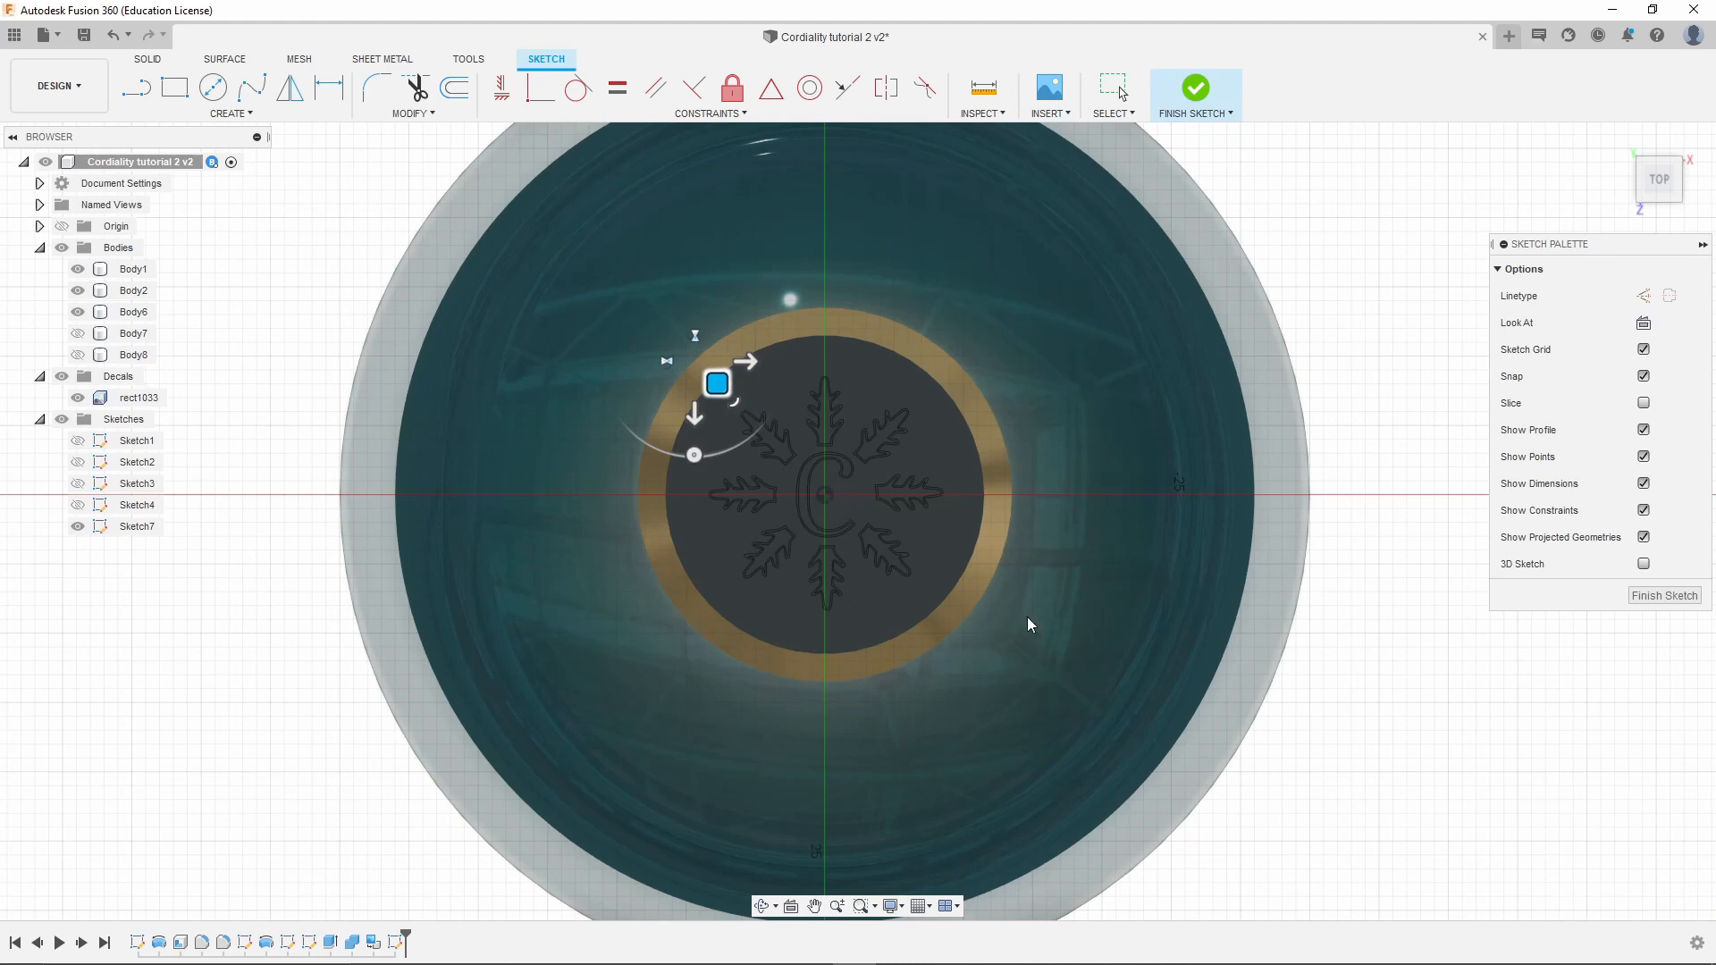
Inspect the inserted logo's double outlines around the leaves and letter C up close, and finish the sketch
scroll(760, 514, up, 8)
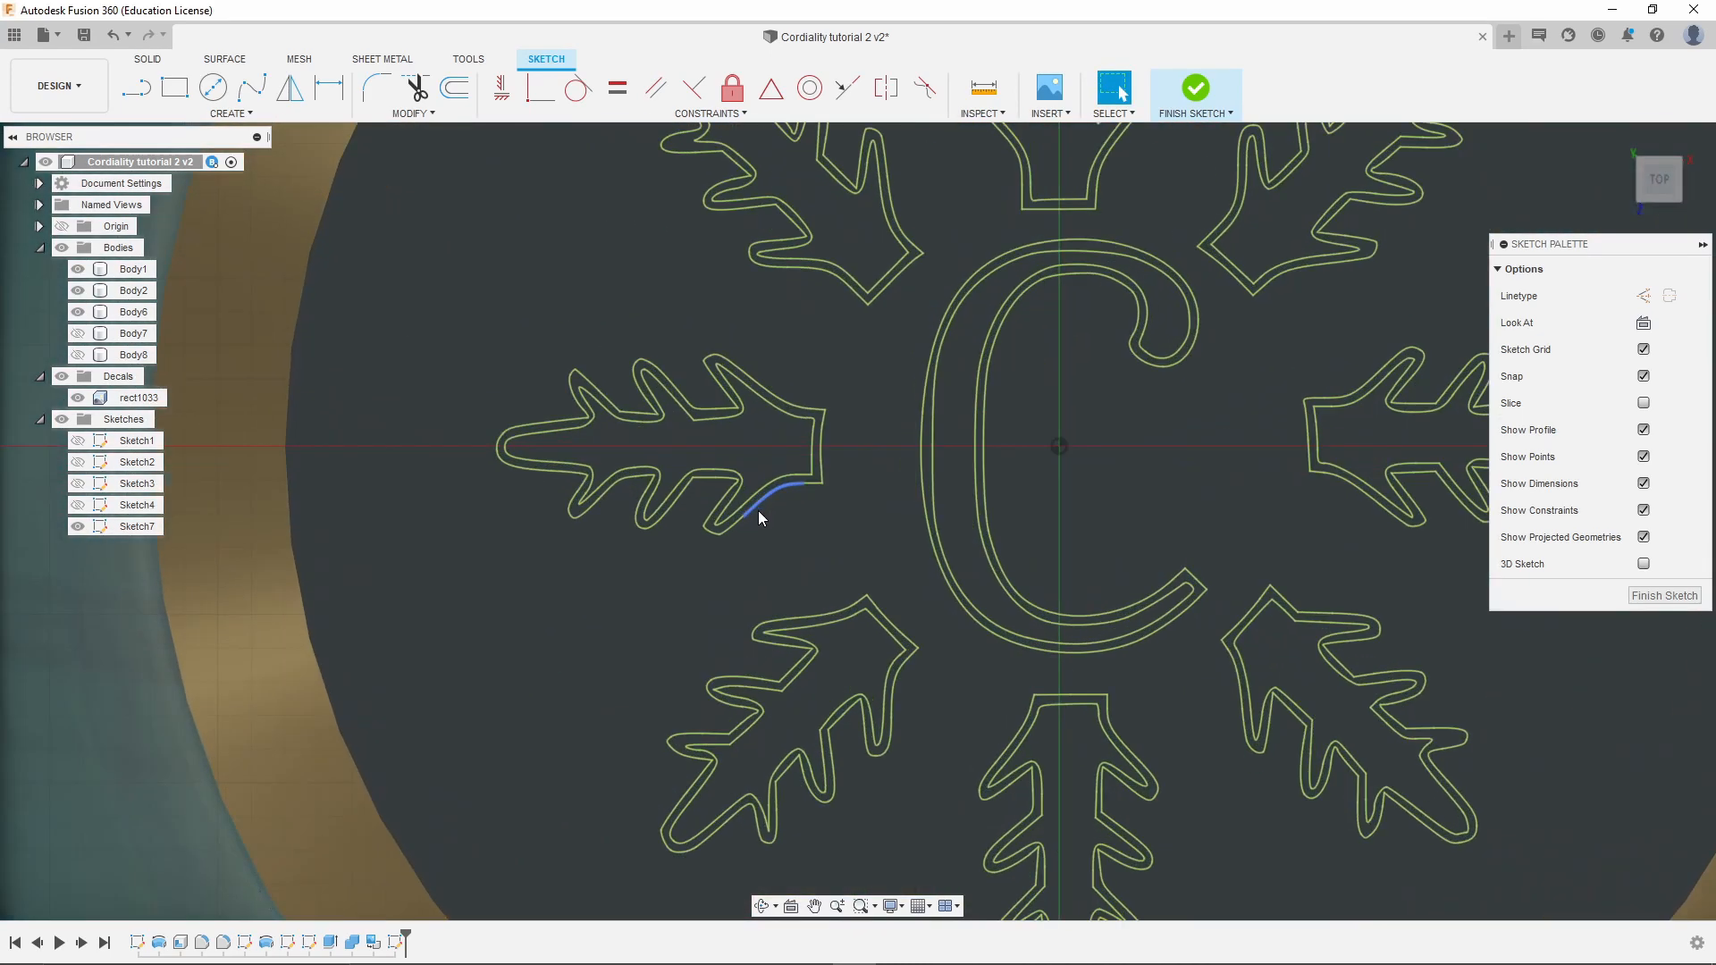
scroll(758, 517, up, 5)
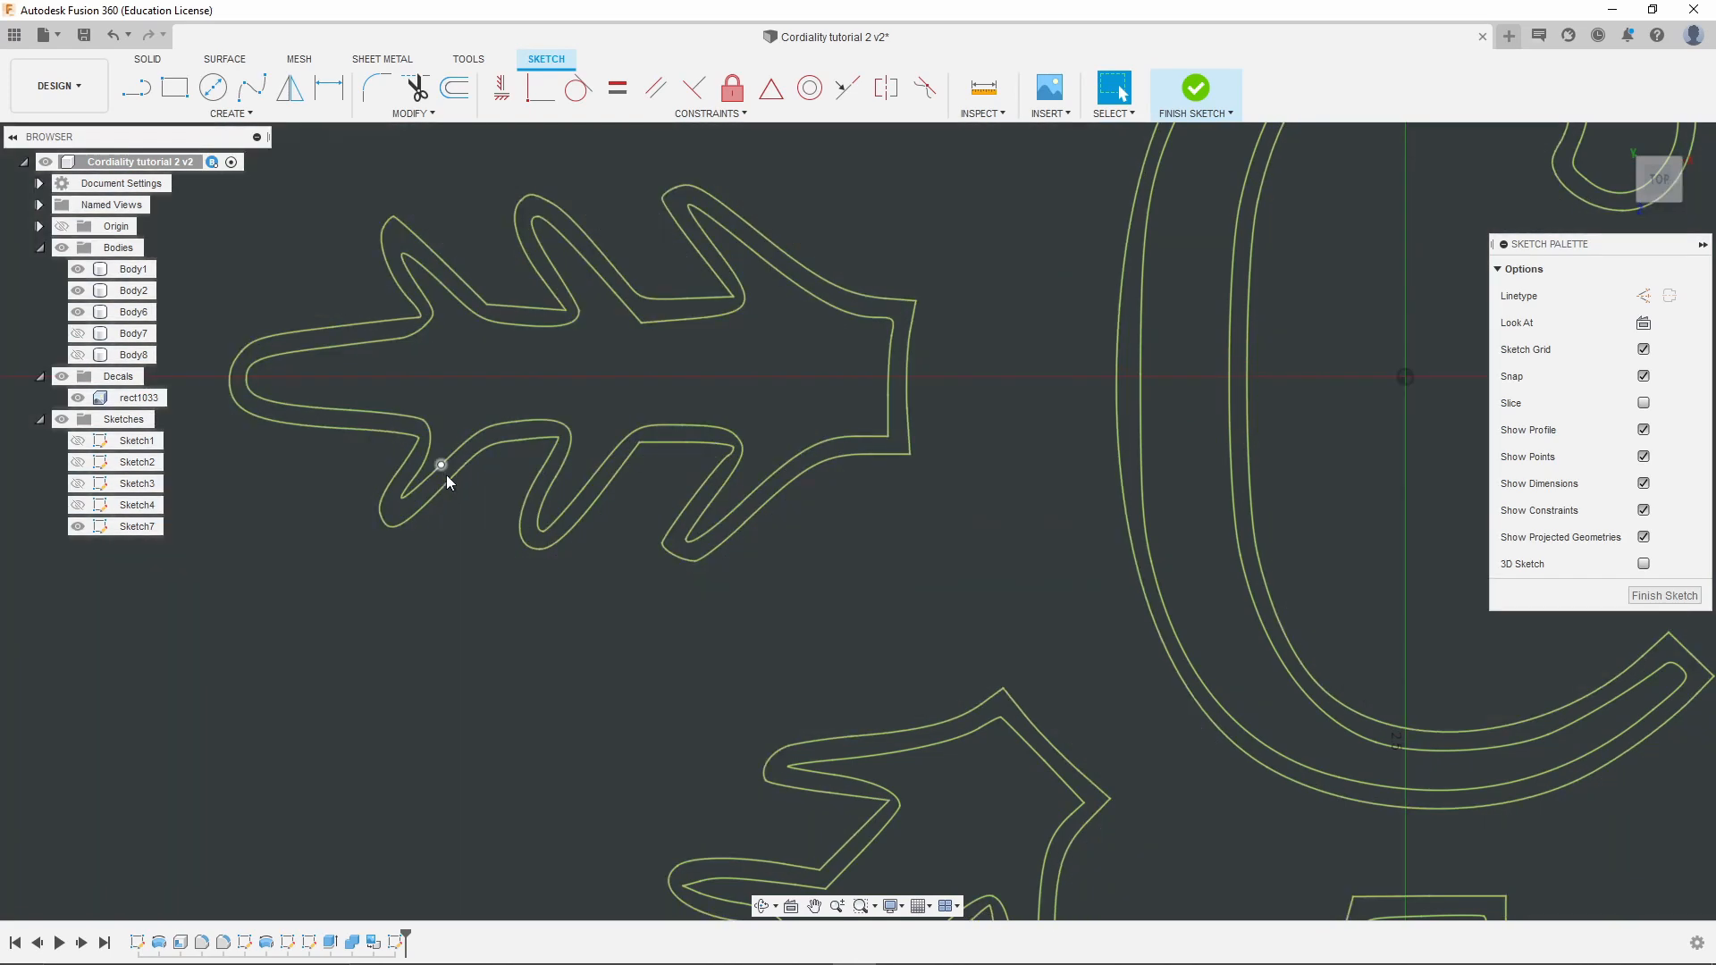
scroll(473, 509, down, 2)
scroll(528, 531, down, 2)
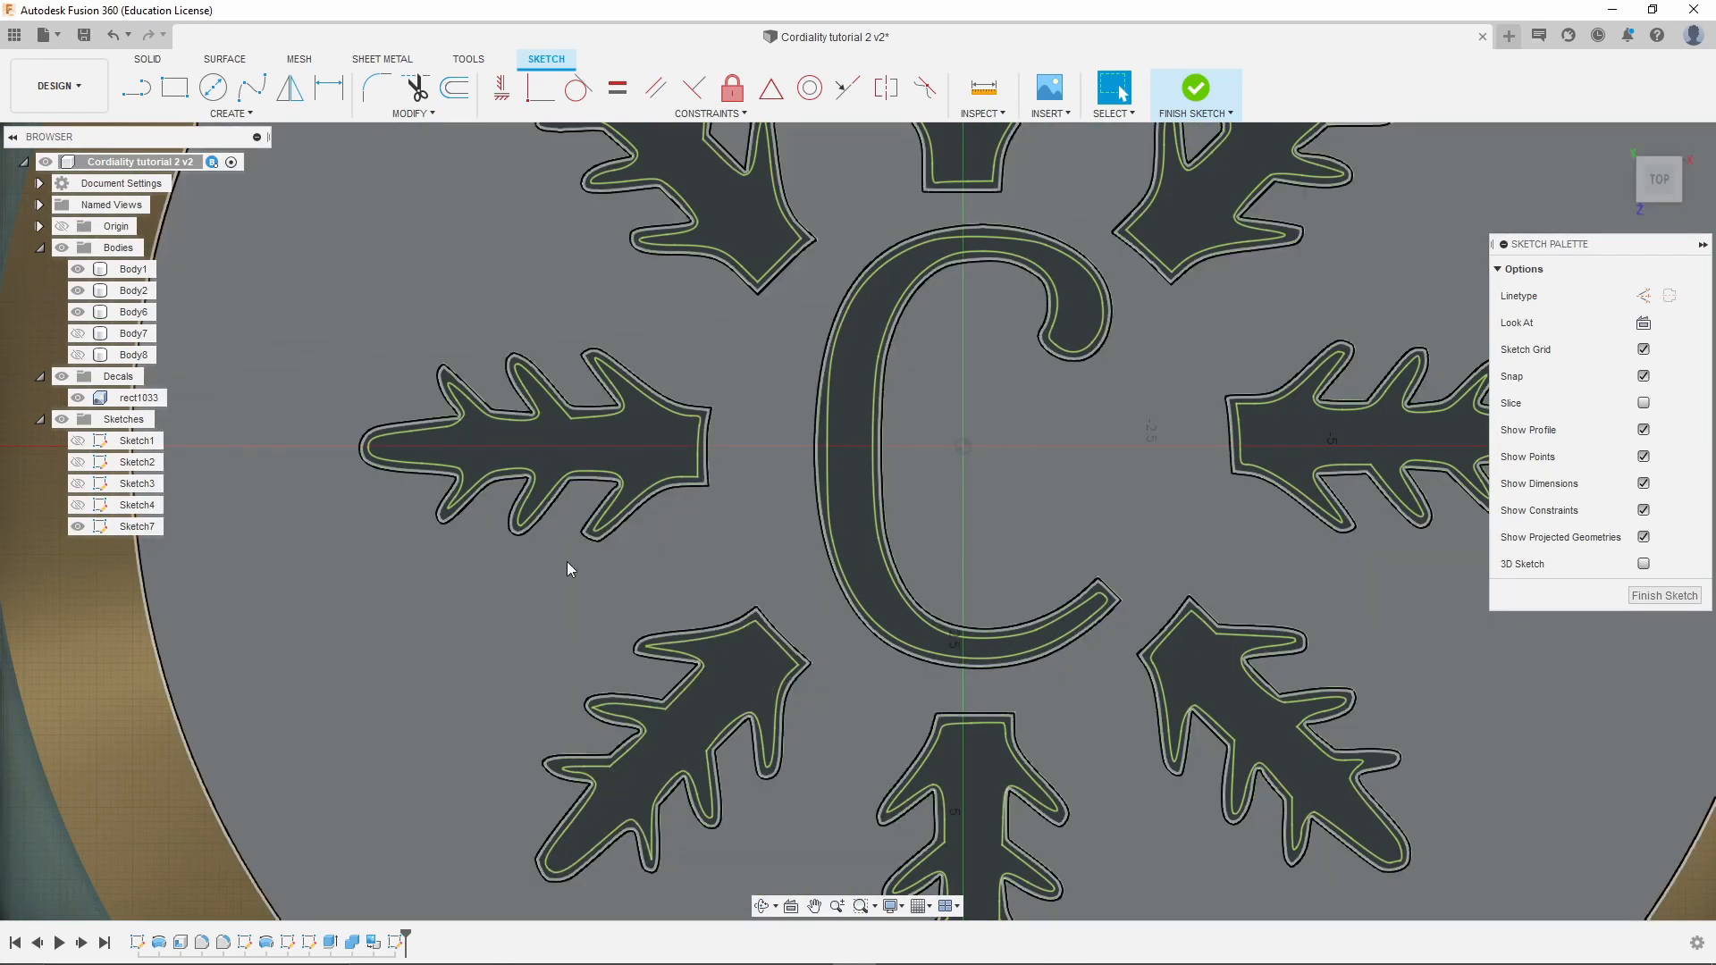
scroll(653, 444, down, 4)
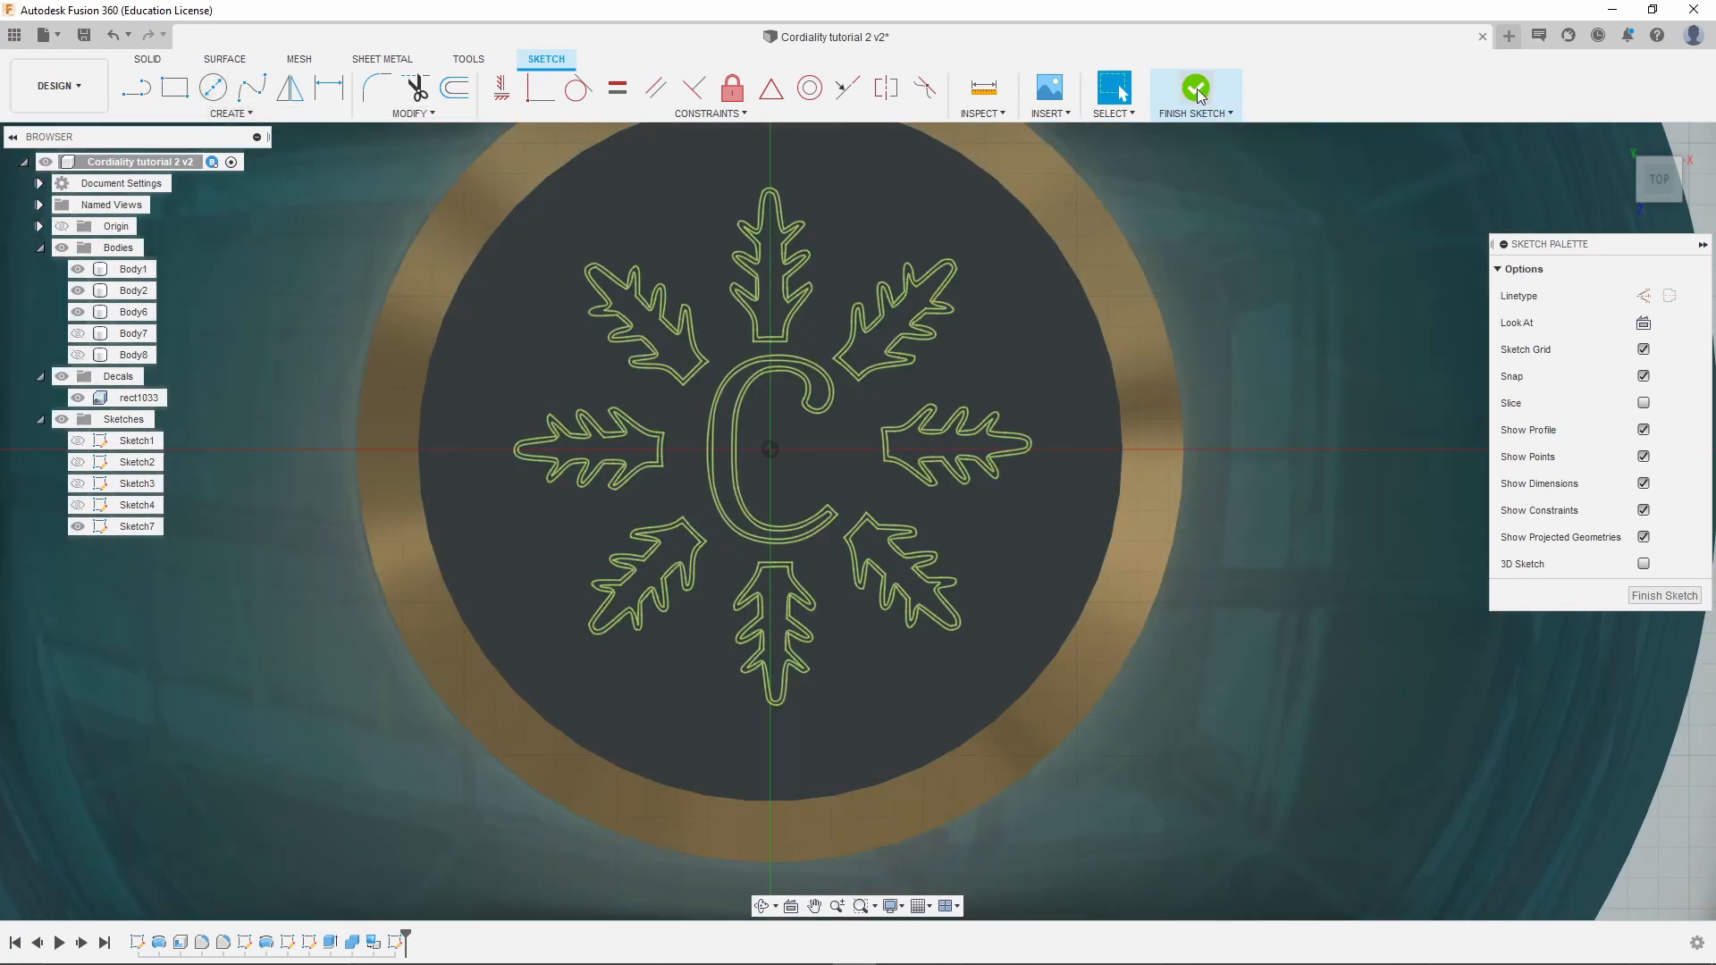
click(1229, 83)
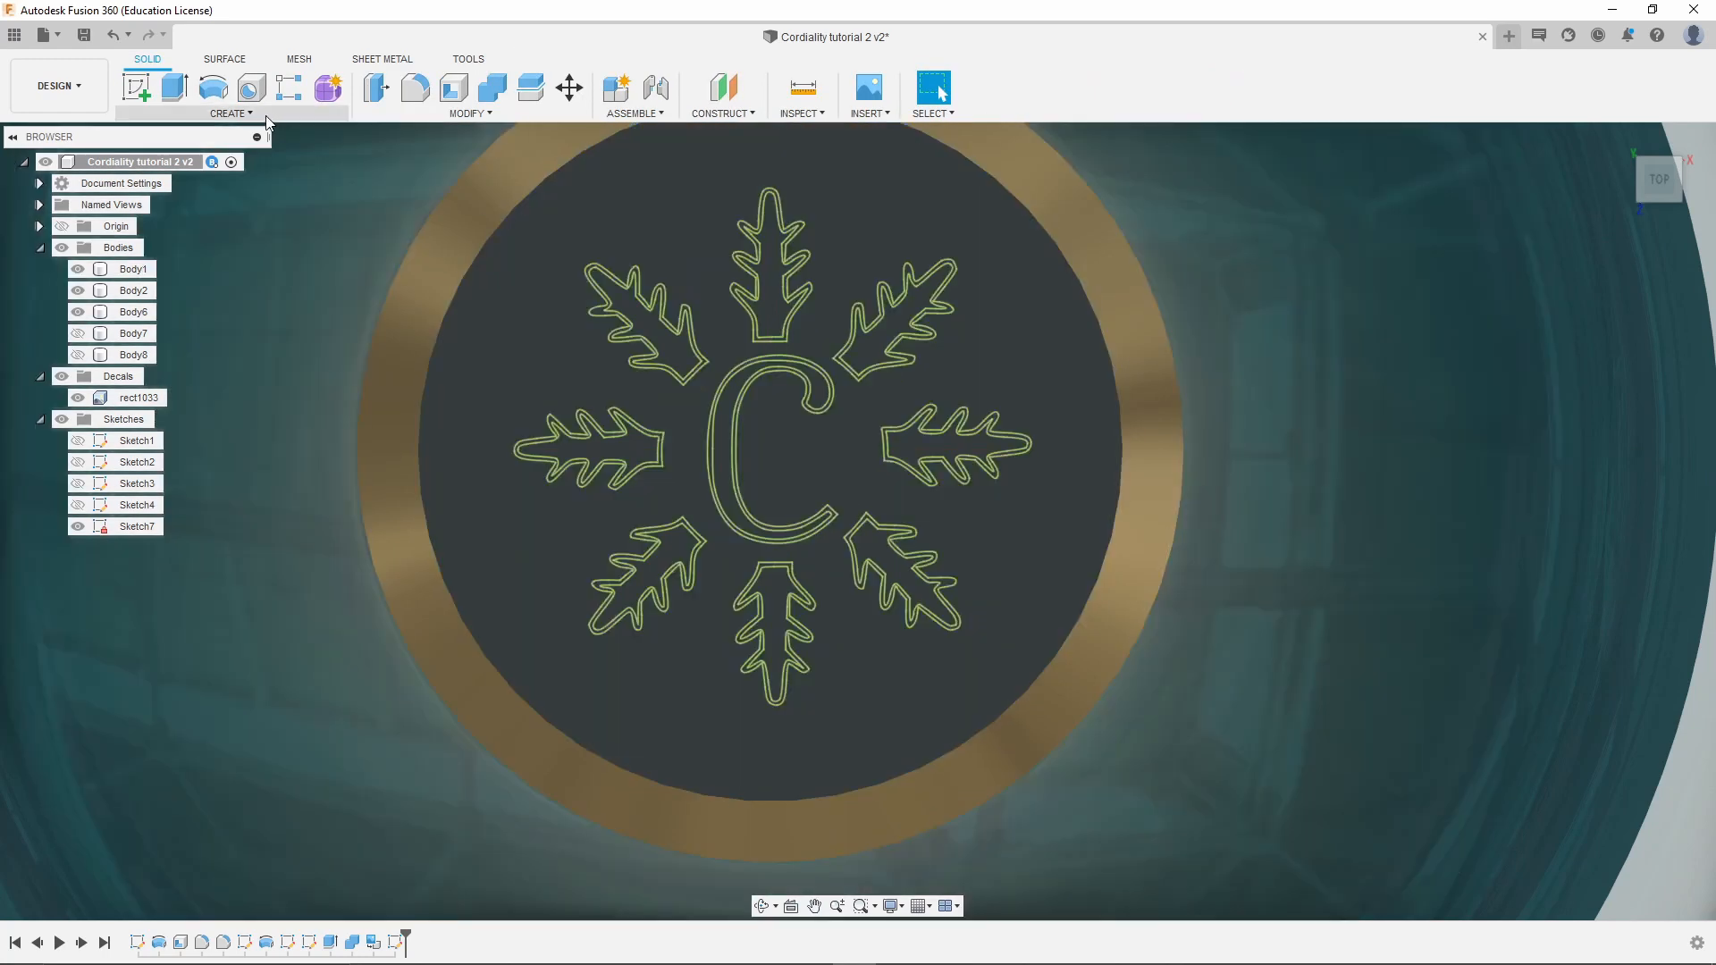
Start an Emboss and select the inner fill and the surrounding outline band of the letter C as sketch profiles
click(266, 115)
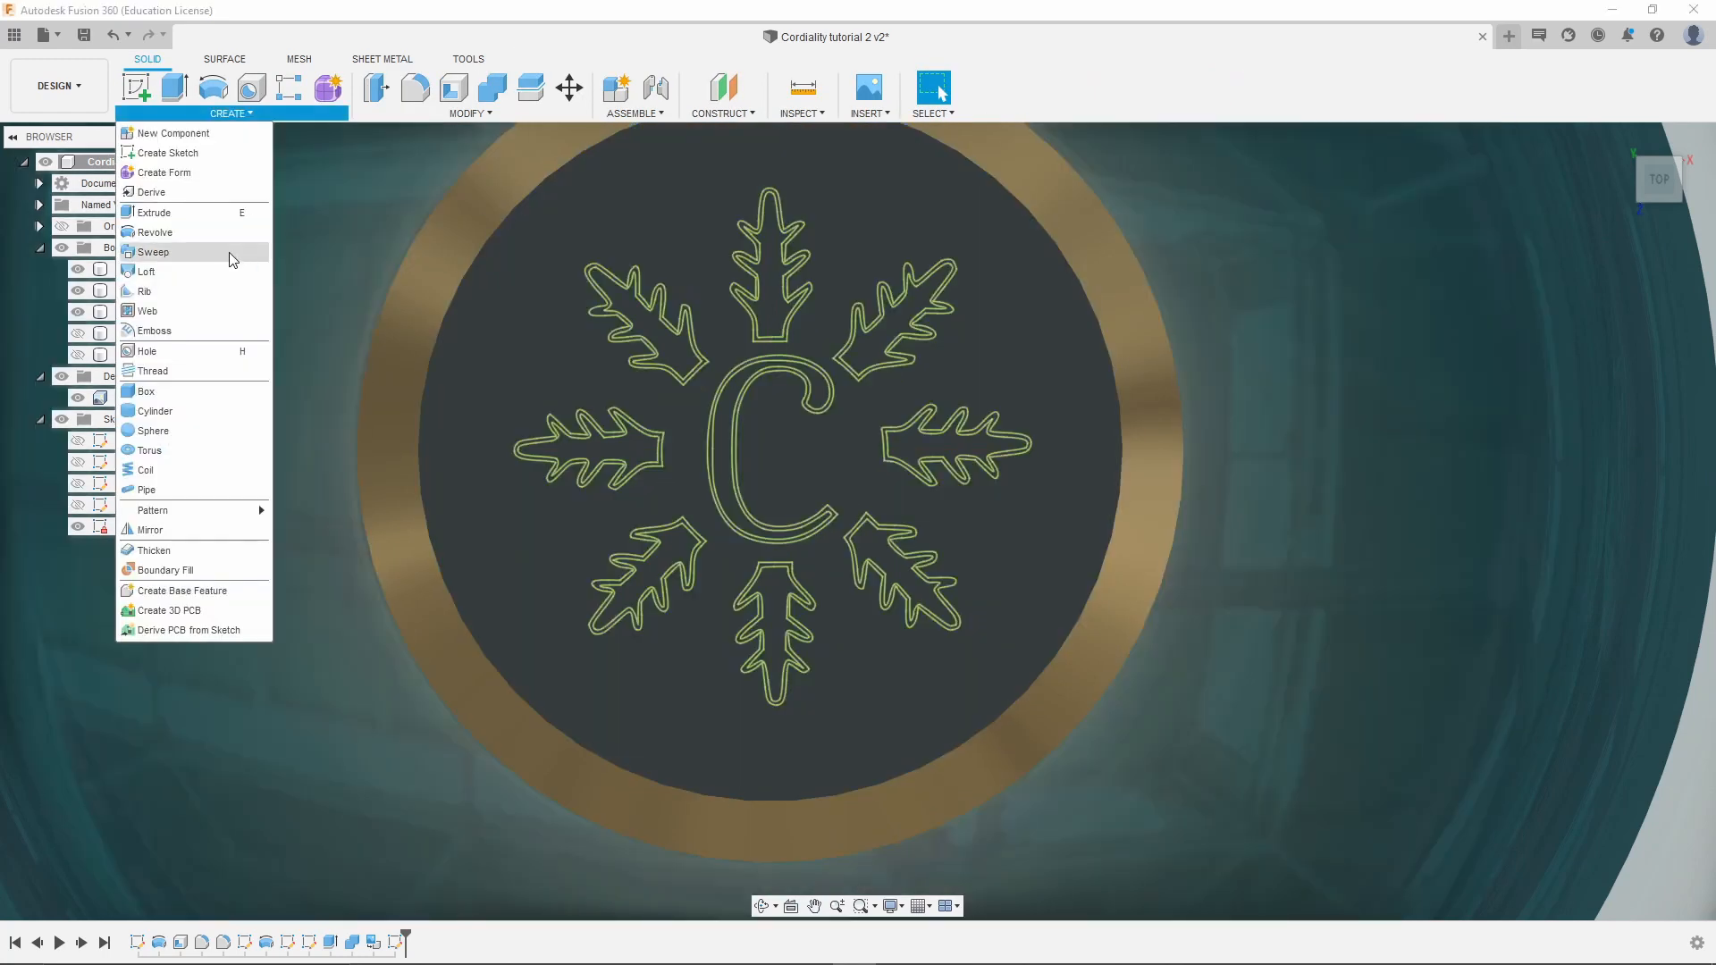
click(136, 336)
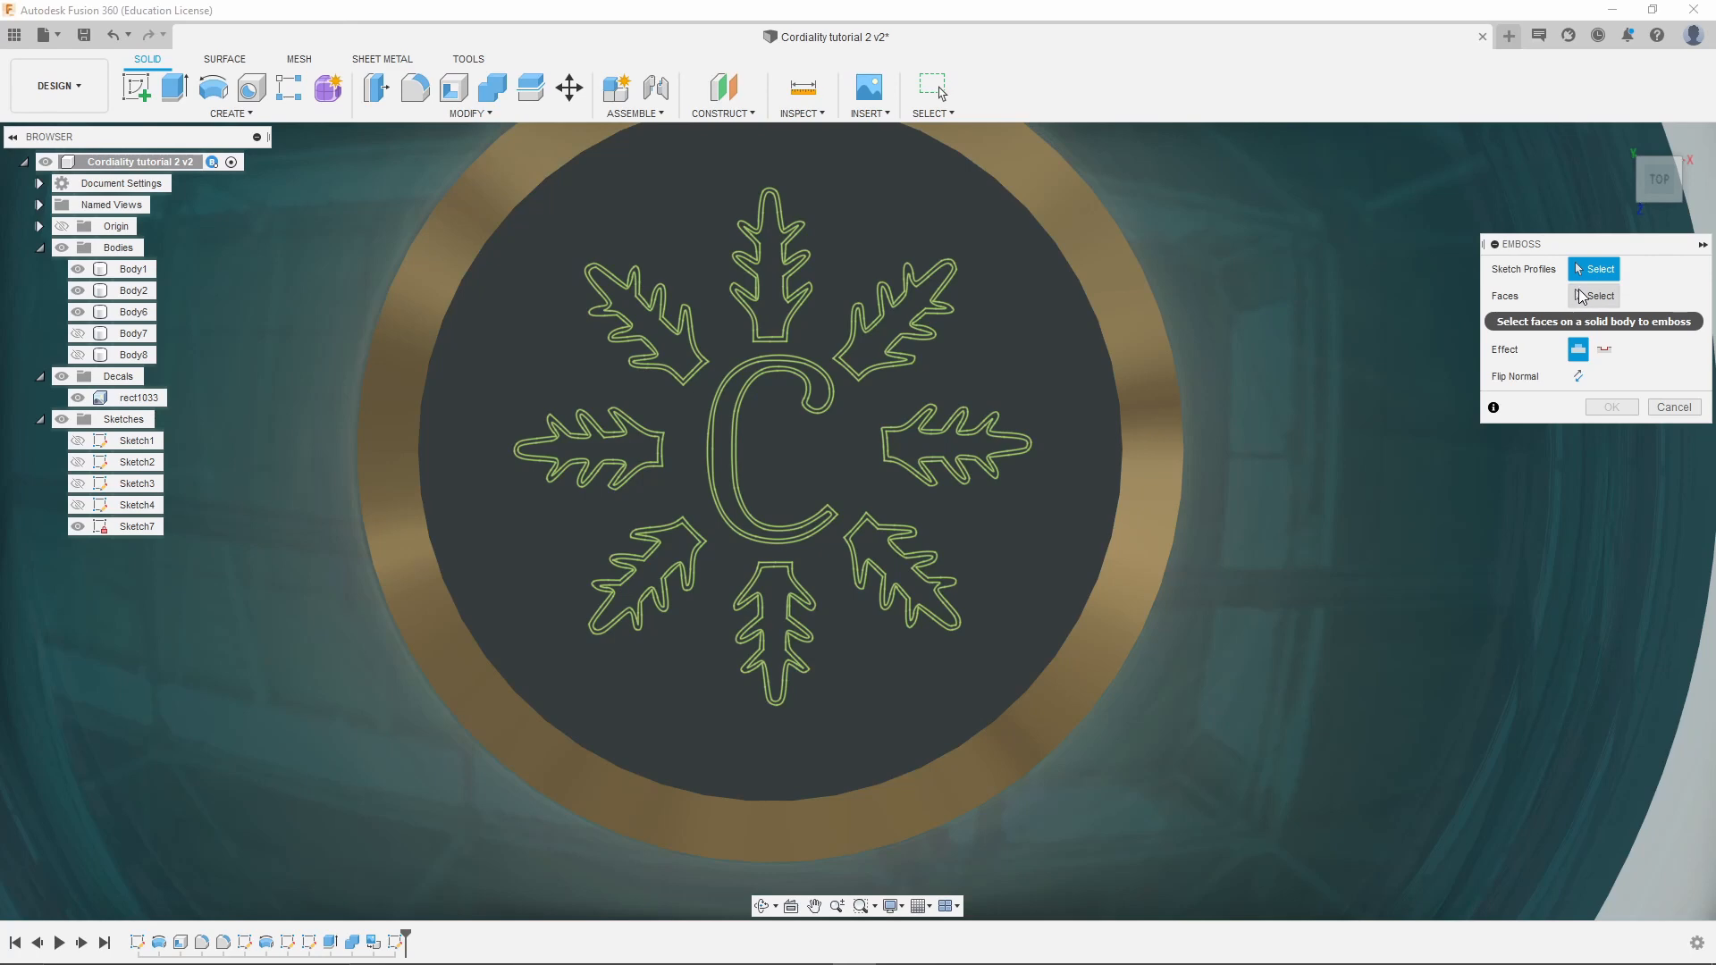
click(741, 362)
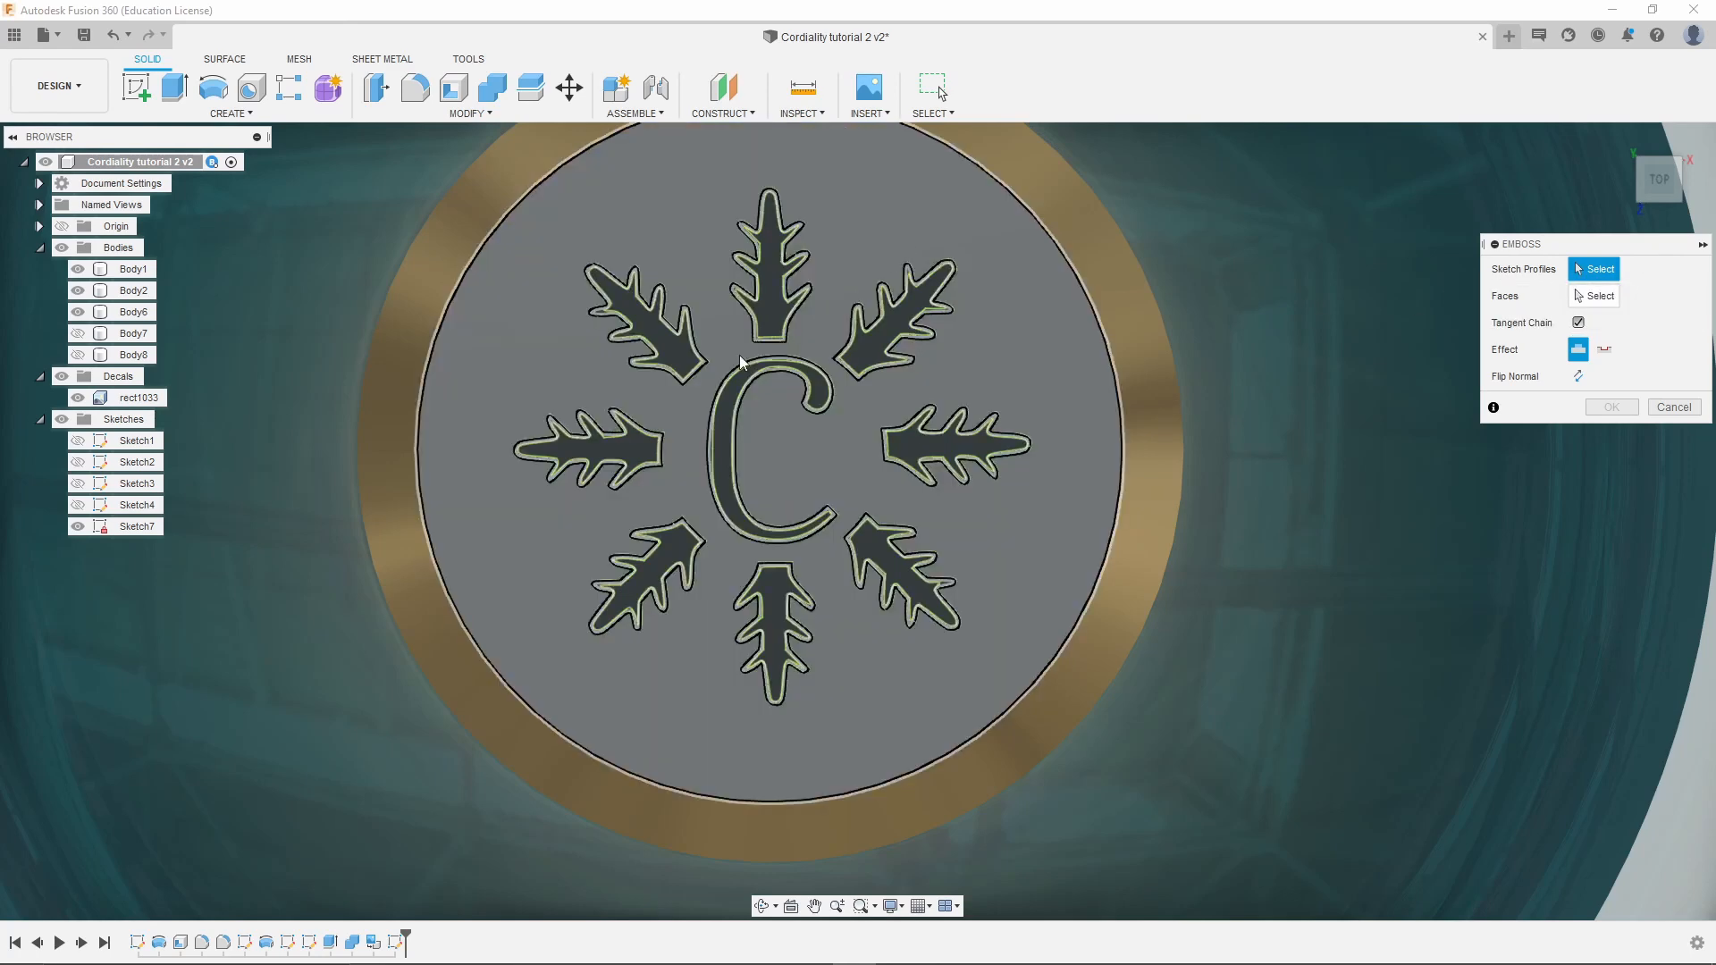
scroll(764, 410, up, 4)
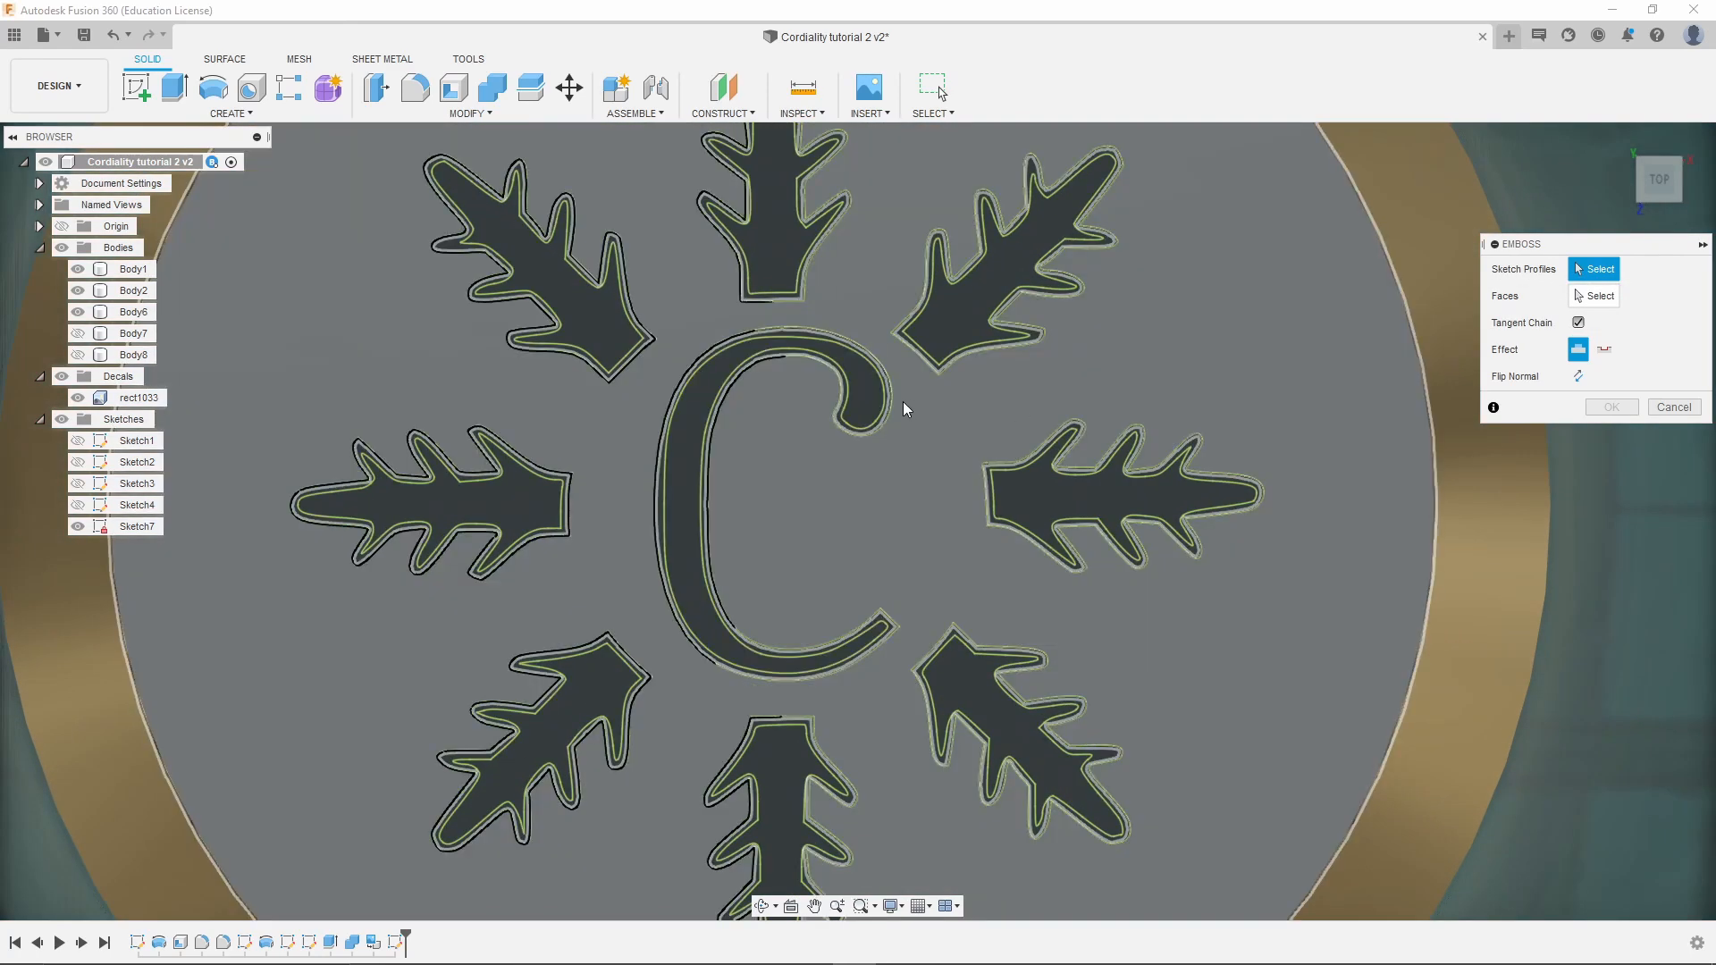
scroll(894, 406, up, 3)
click(859, 395)
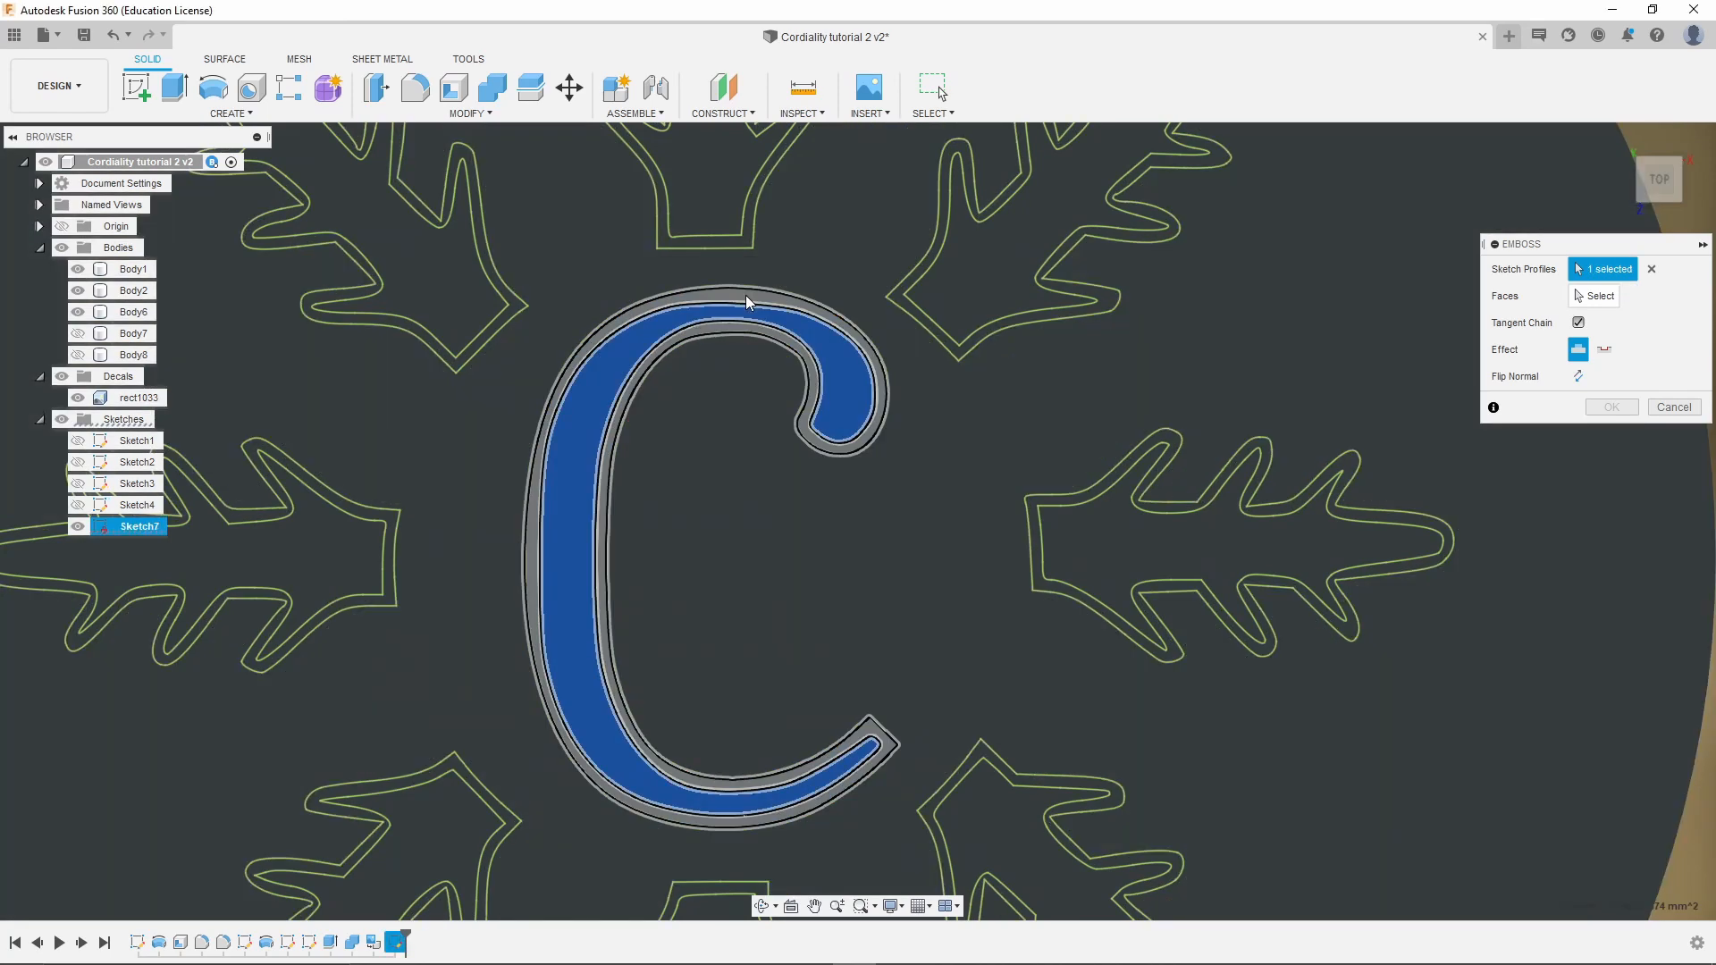
click(748, 302)
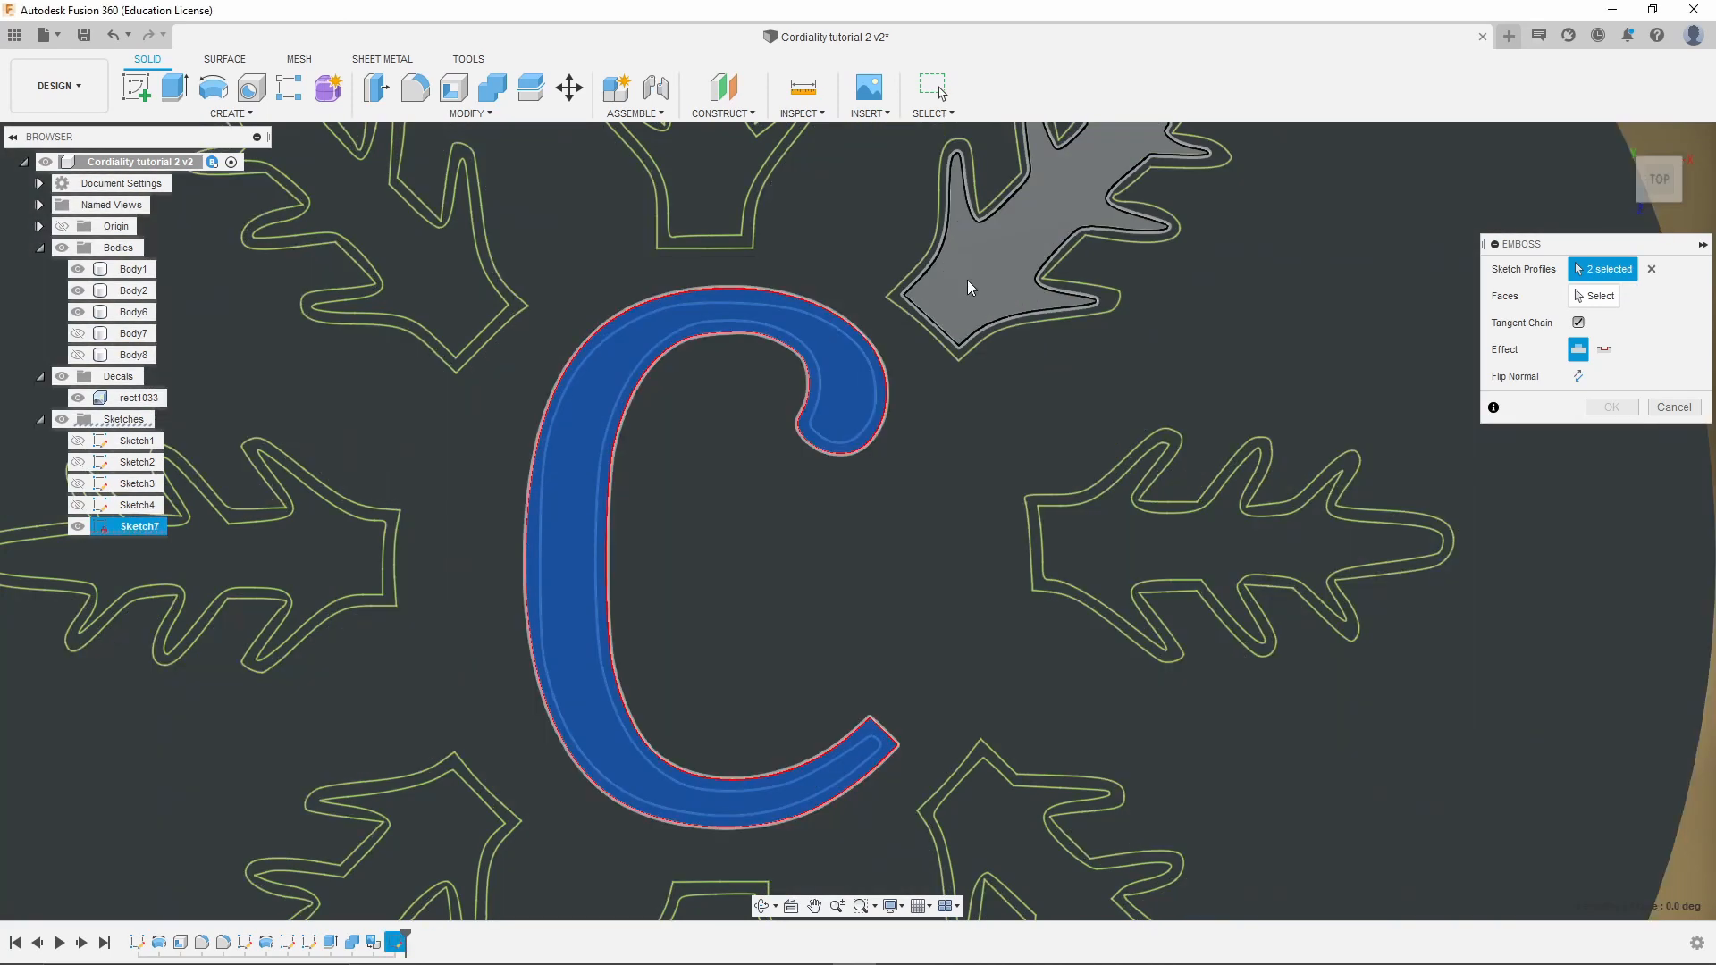
Add the inner and outline profiles of the upper-right, top, right and lower-right leaves to the emboss selection
click(905, 312)
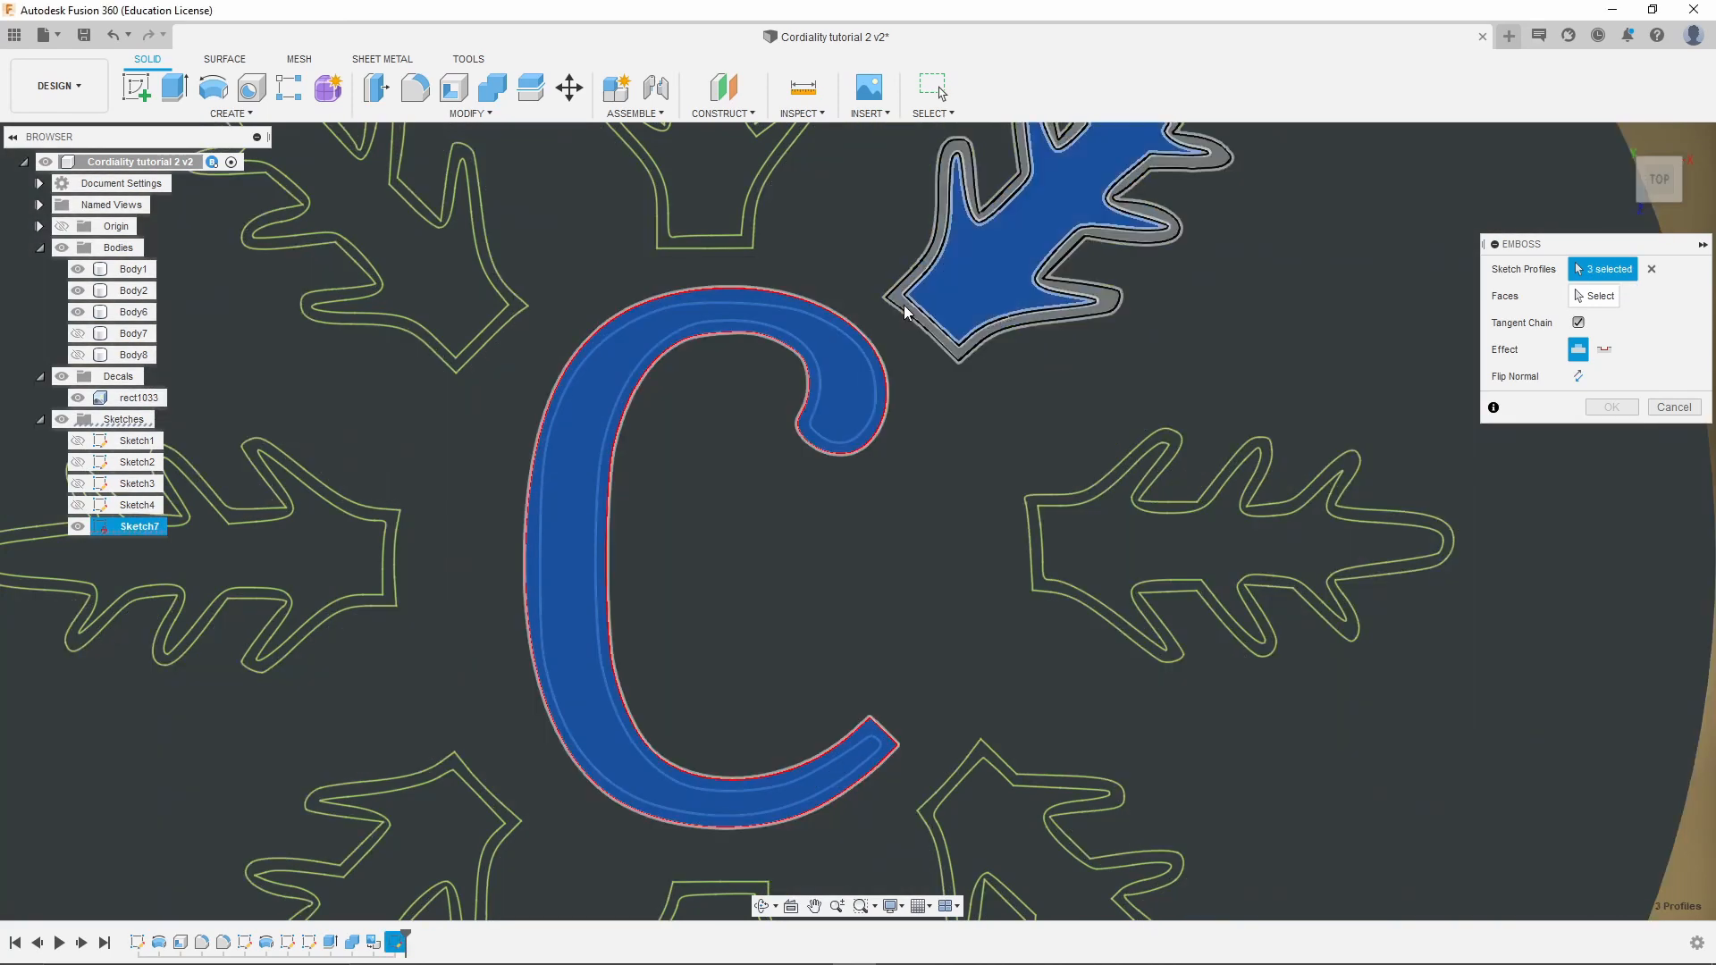
click(905, 312)
click(956, 307)
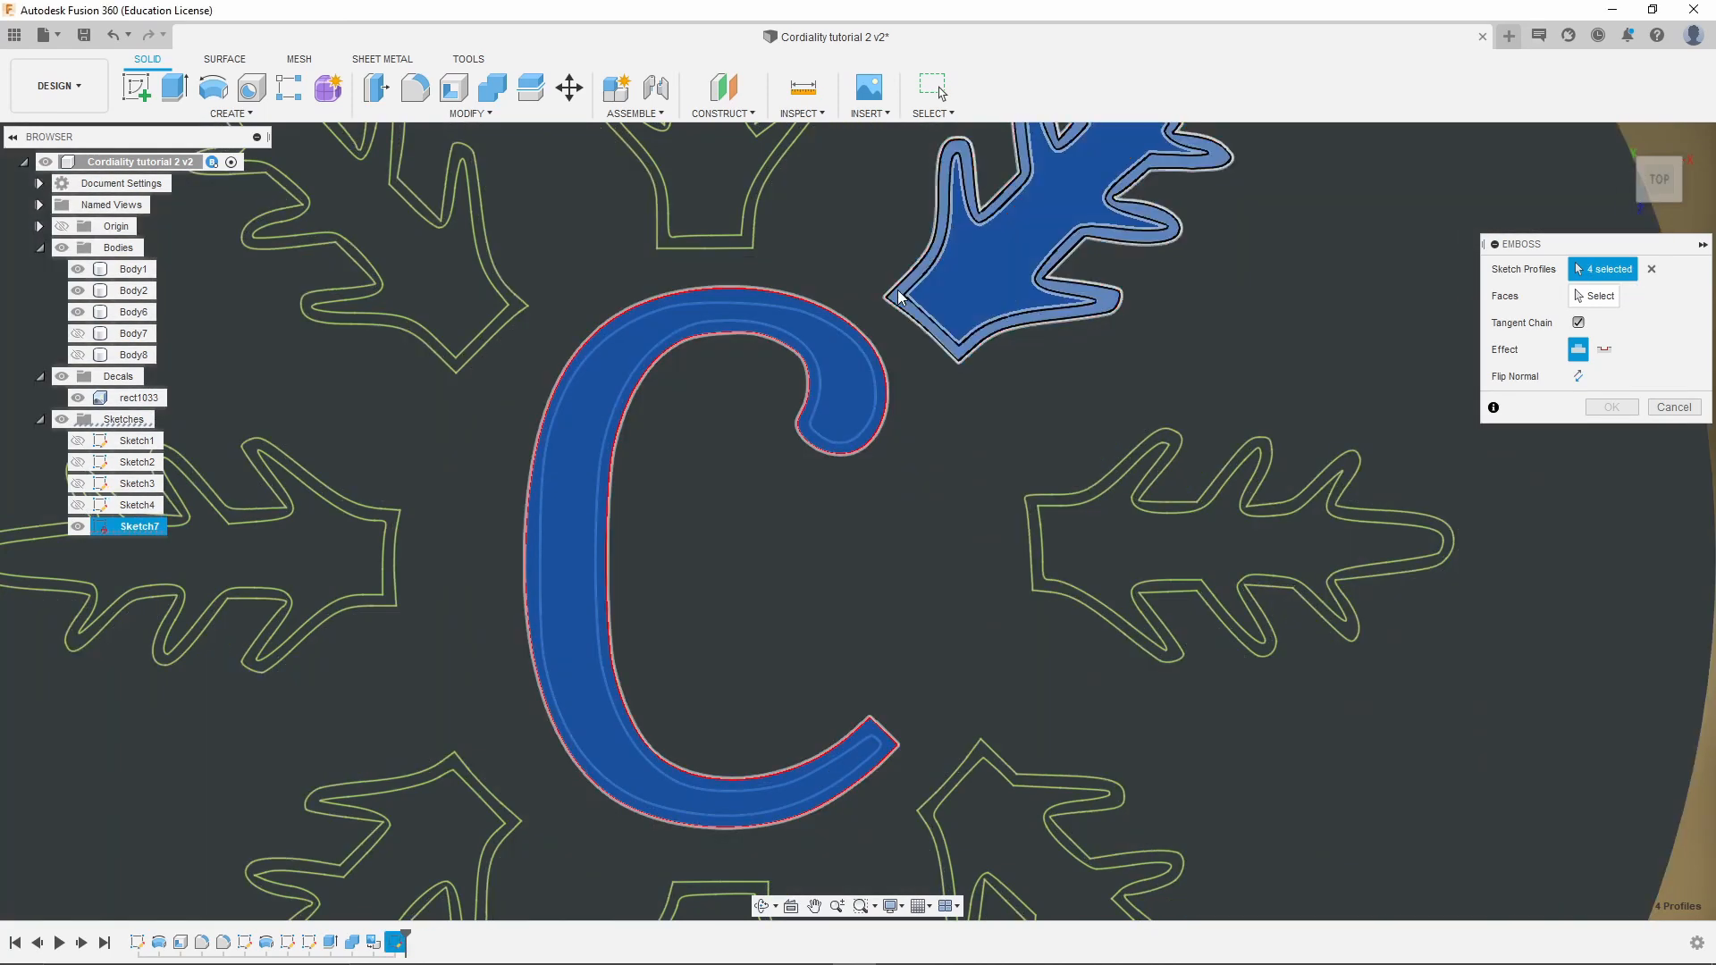
click(730, 246)
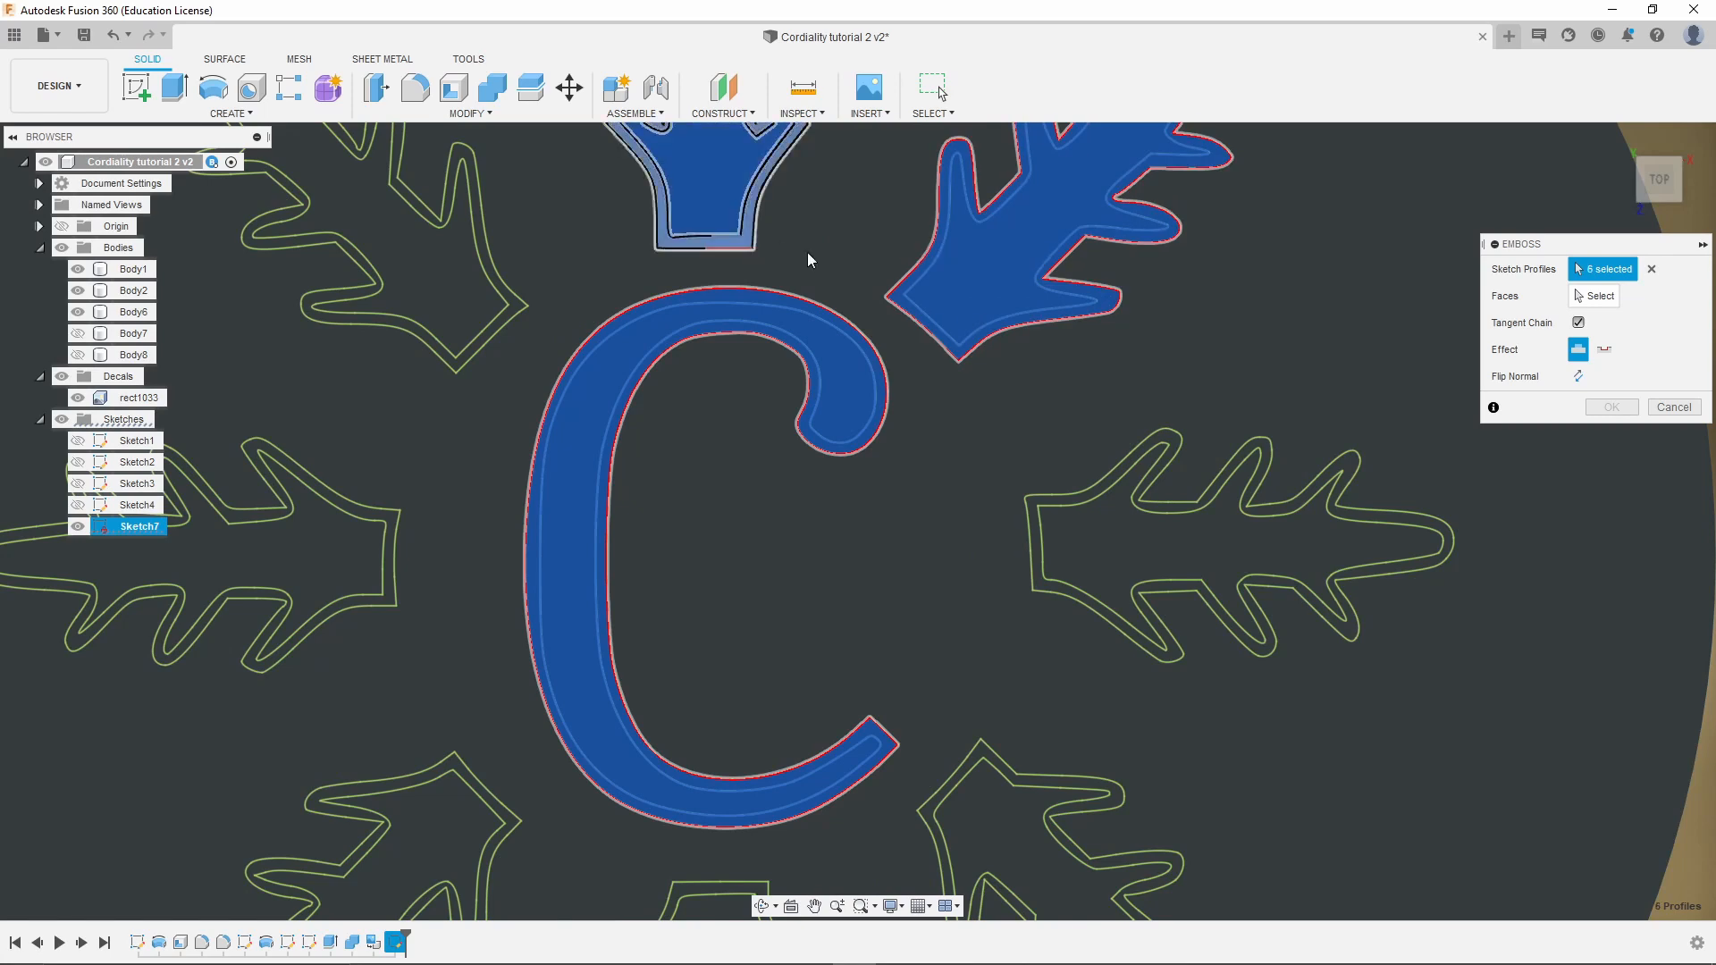
click(1135, 496)
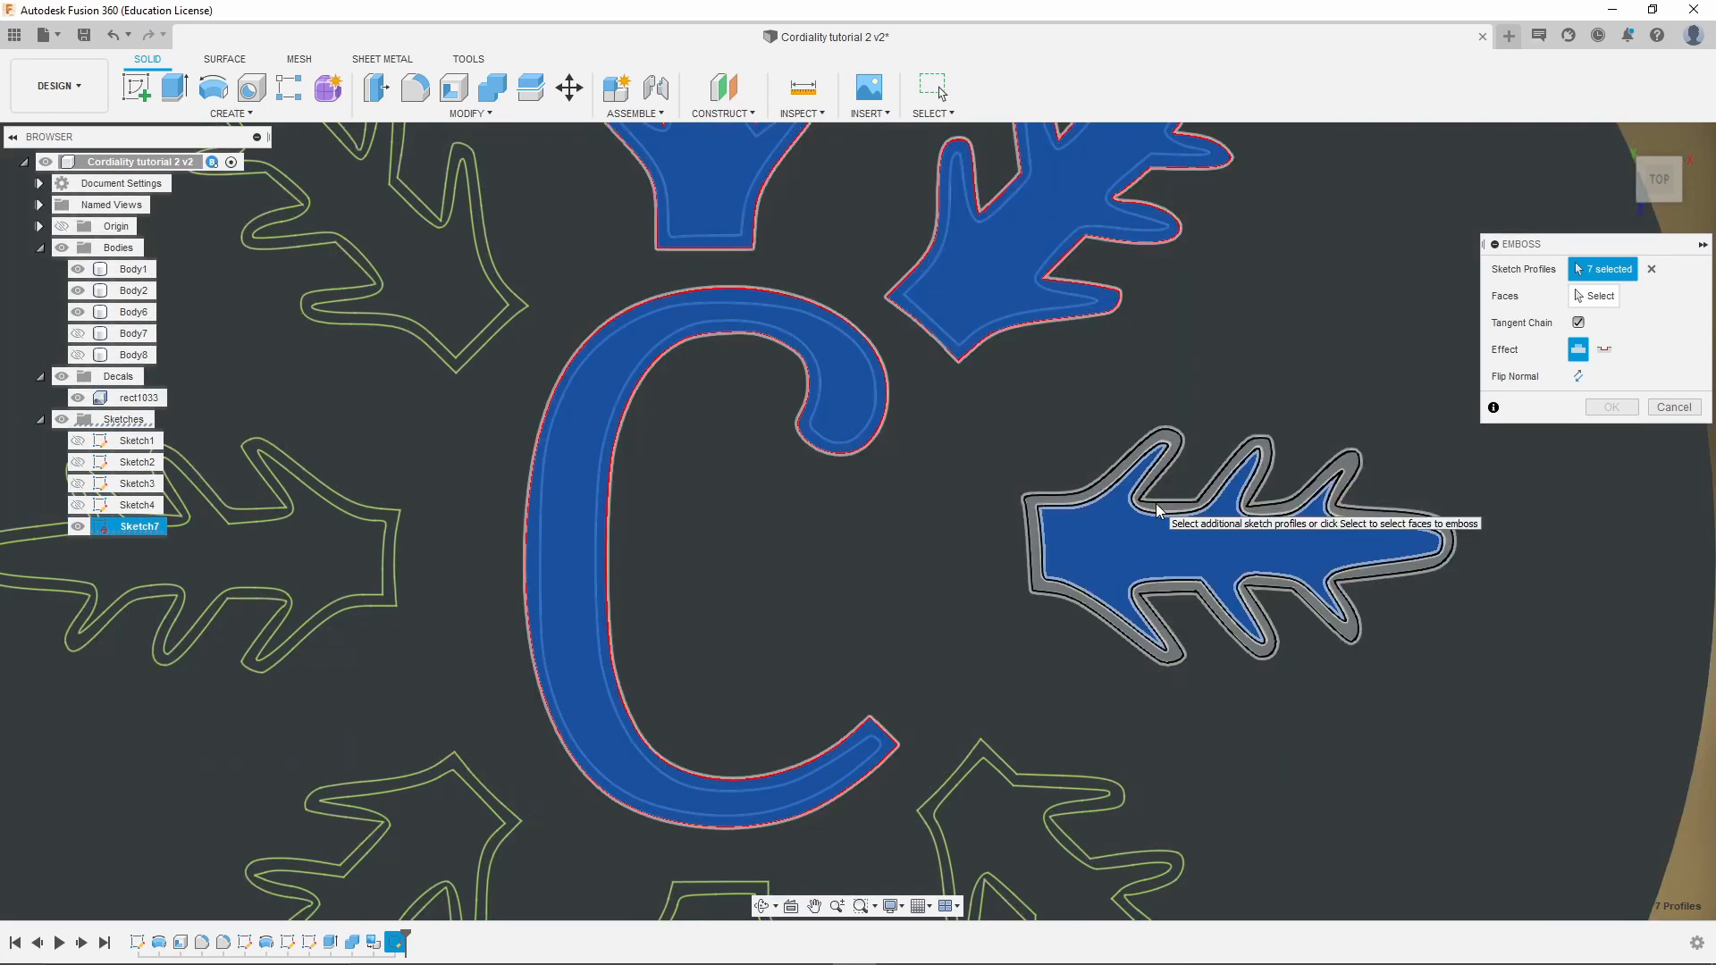
click(1157, 511)
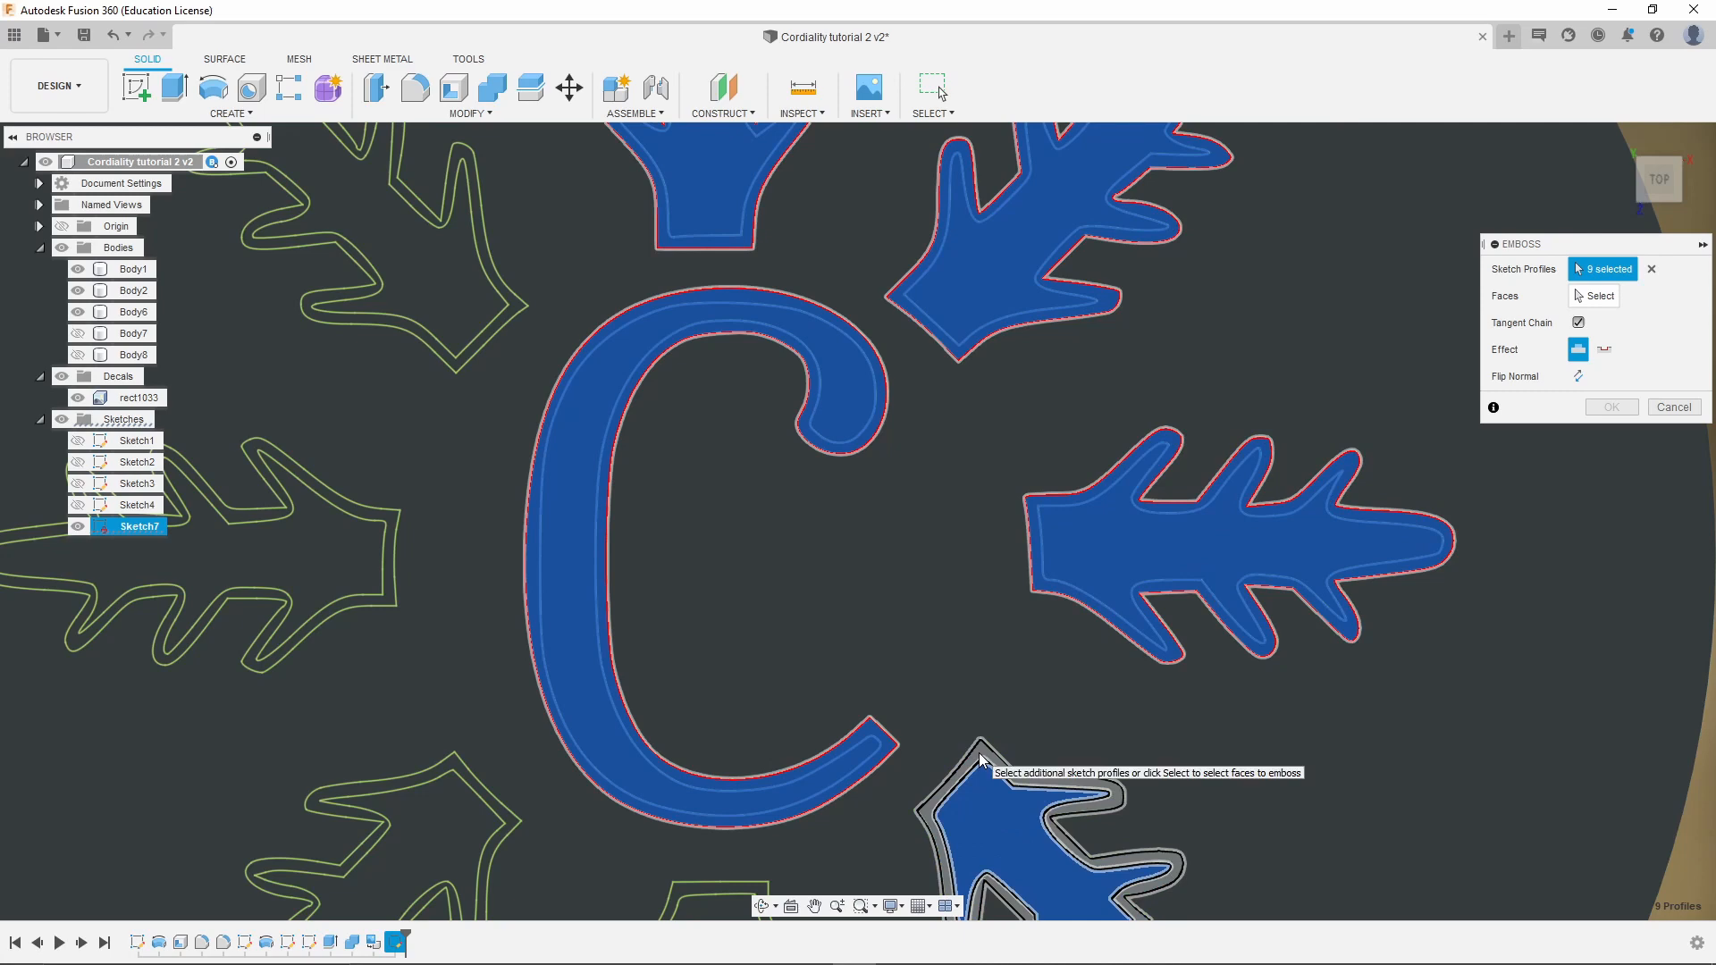
click(983, 762)
Add both profiles of the bottom leaf and the lower-left leaf to the emboss selection
scroll(786, 411, down, 3)
scroll(768, 626, up, 2)
scroll(762, 792, up, 3)
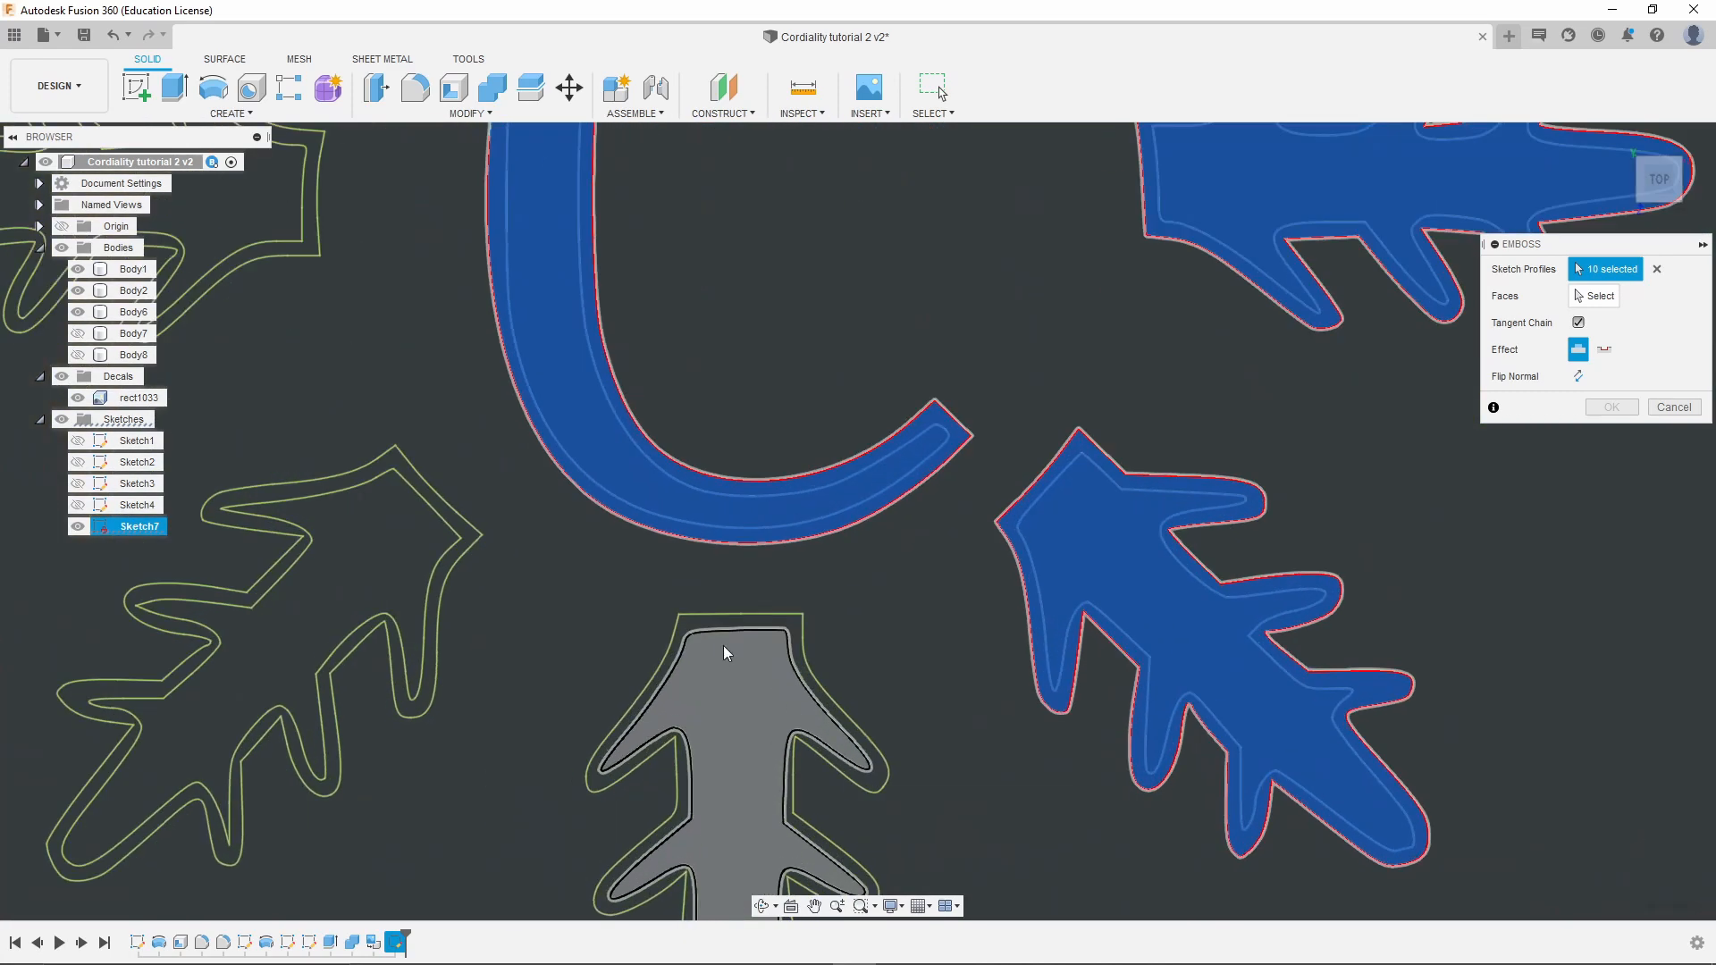
click(706, 657)
click(430, 589)
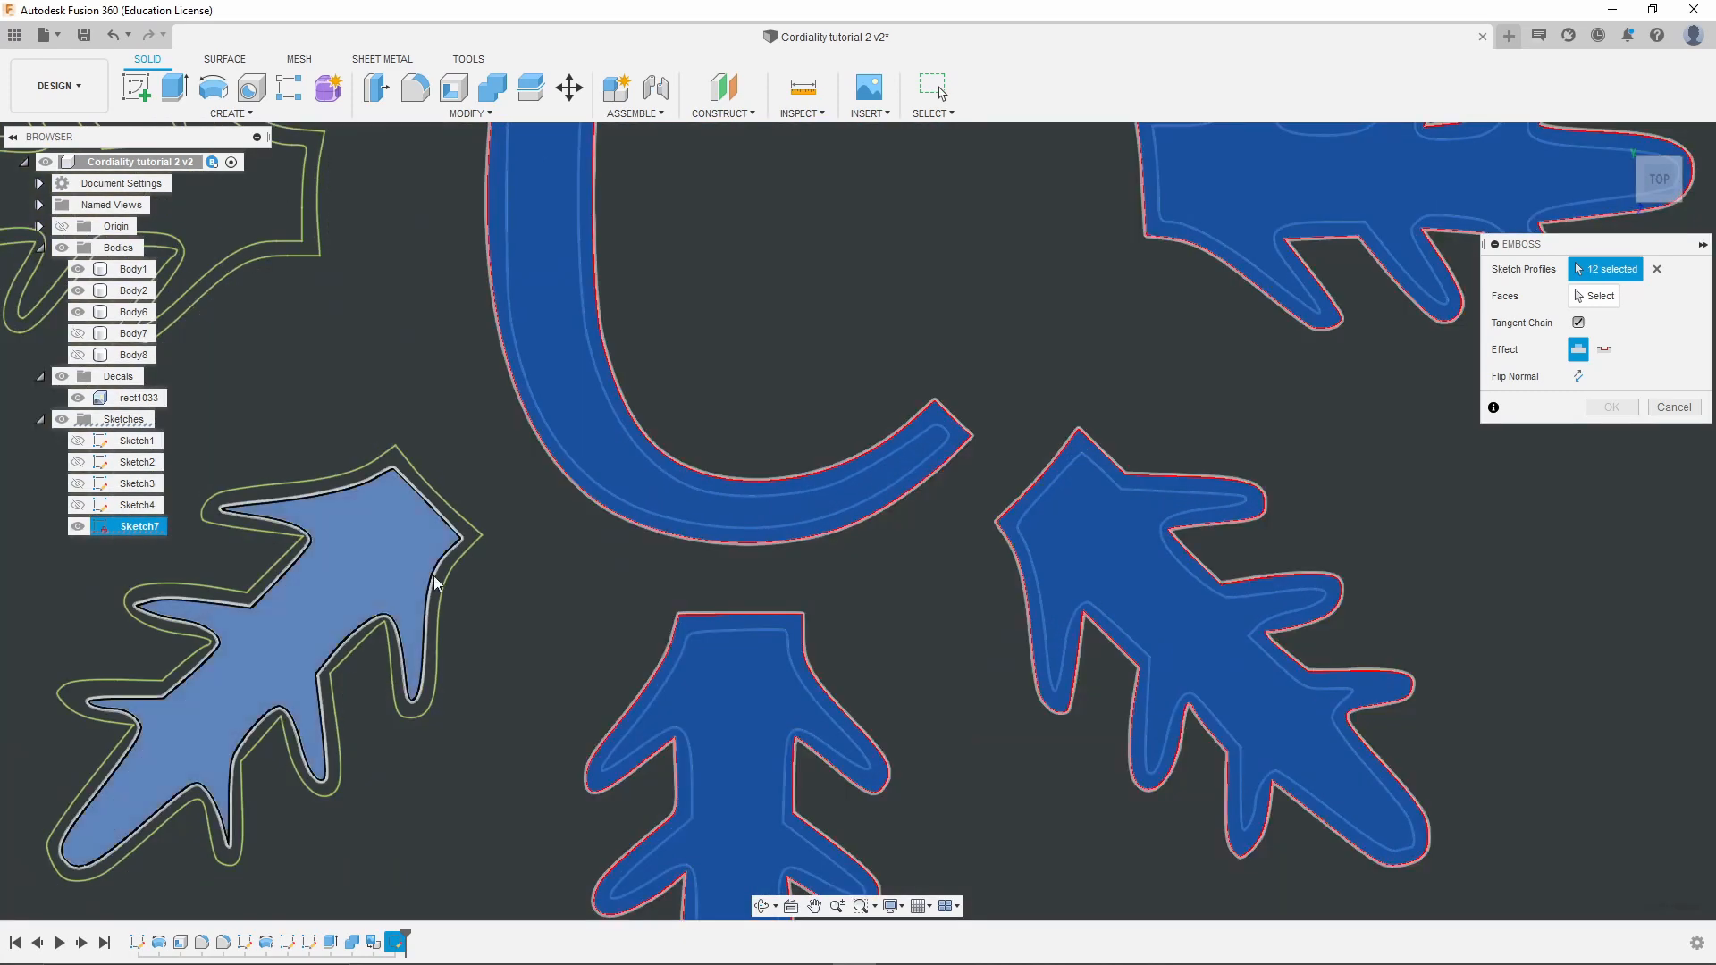
click(449, 575)
Add both profiles of the left leaf and the upper-left leaf to complete the logo's emboss selection
scroll(813, 670, down, 3)
scroll(375, 334, up, 3)
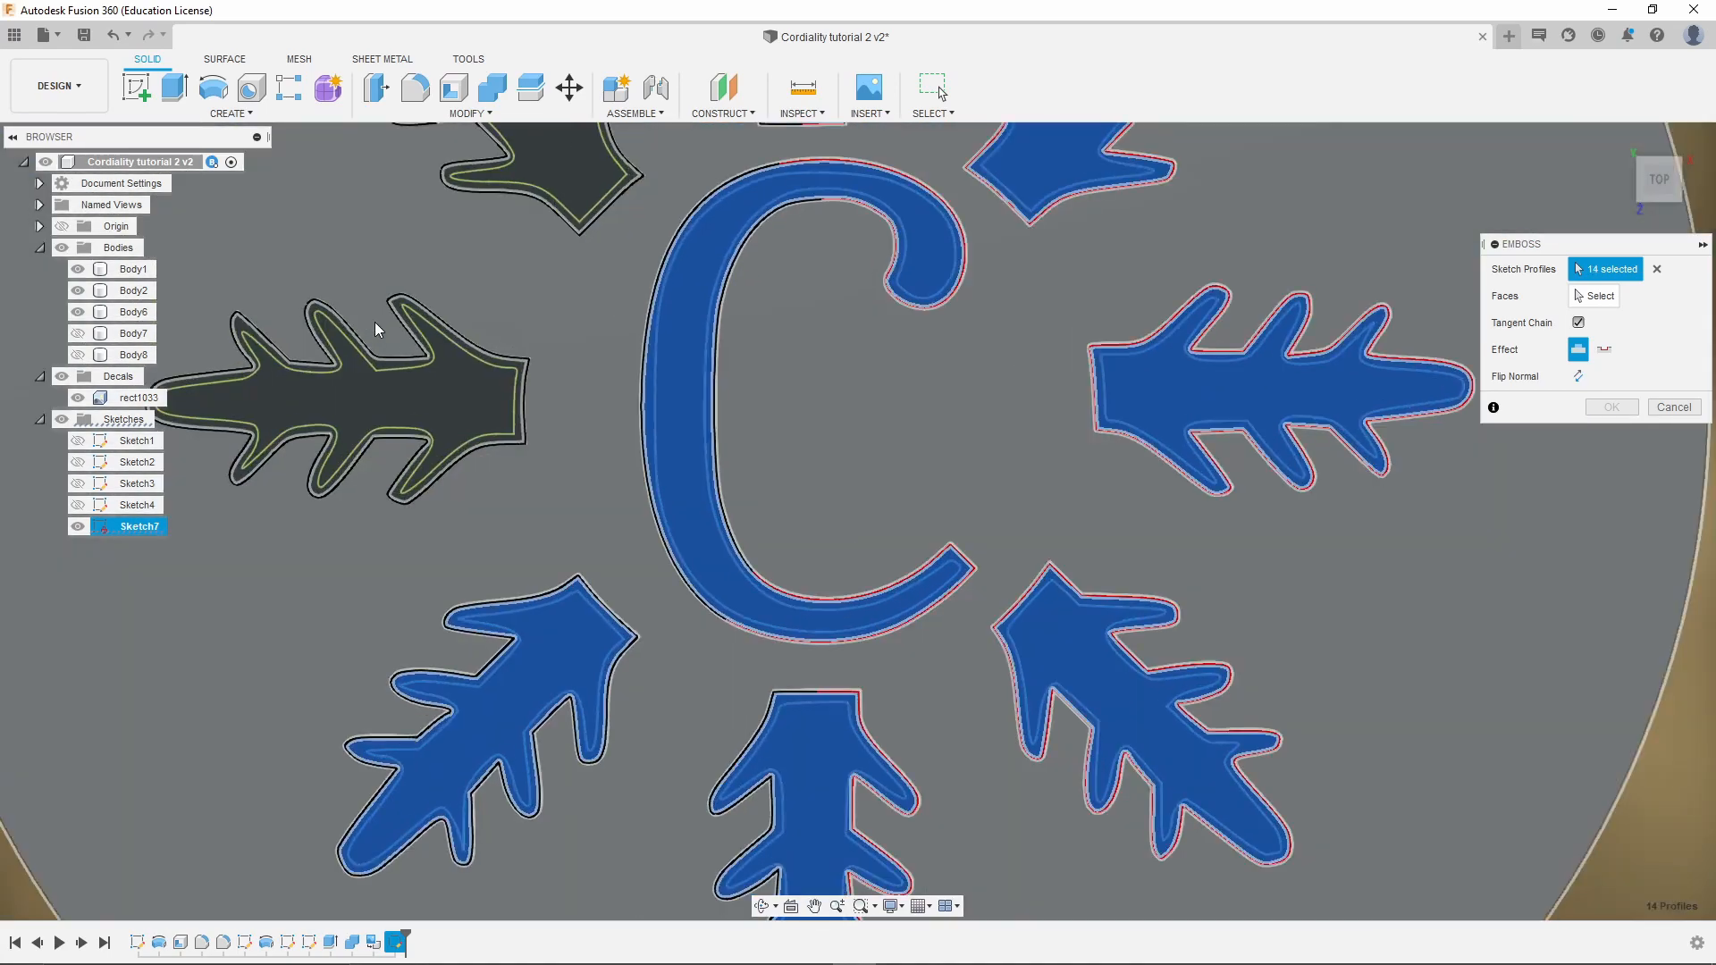
click(535, 375)
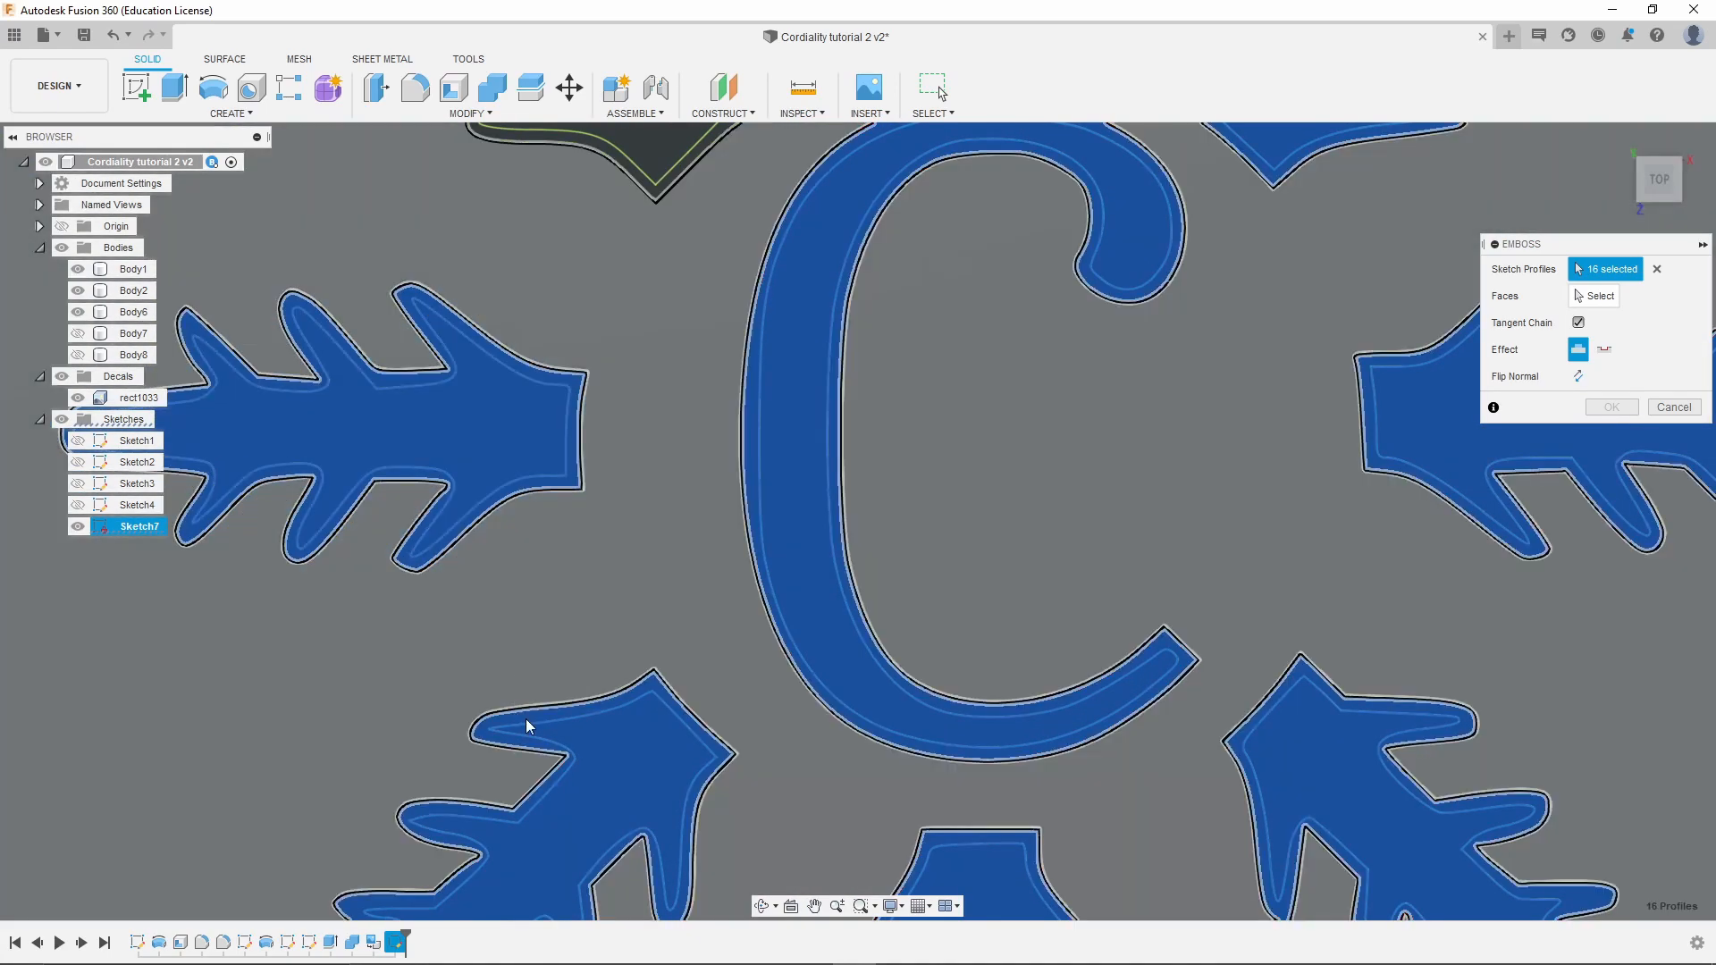
scroll(528, 723, down, 2)
click(613, 305)
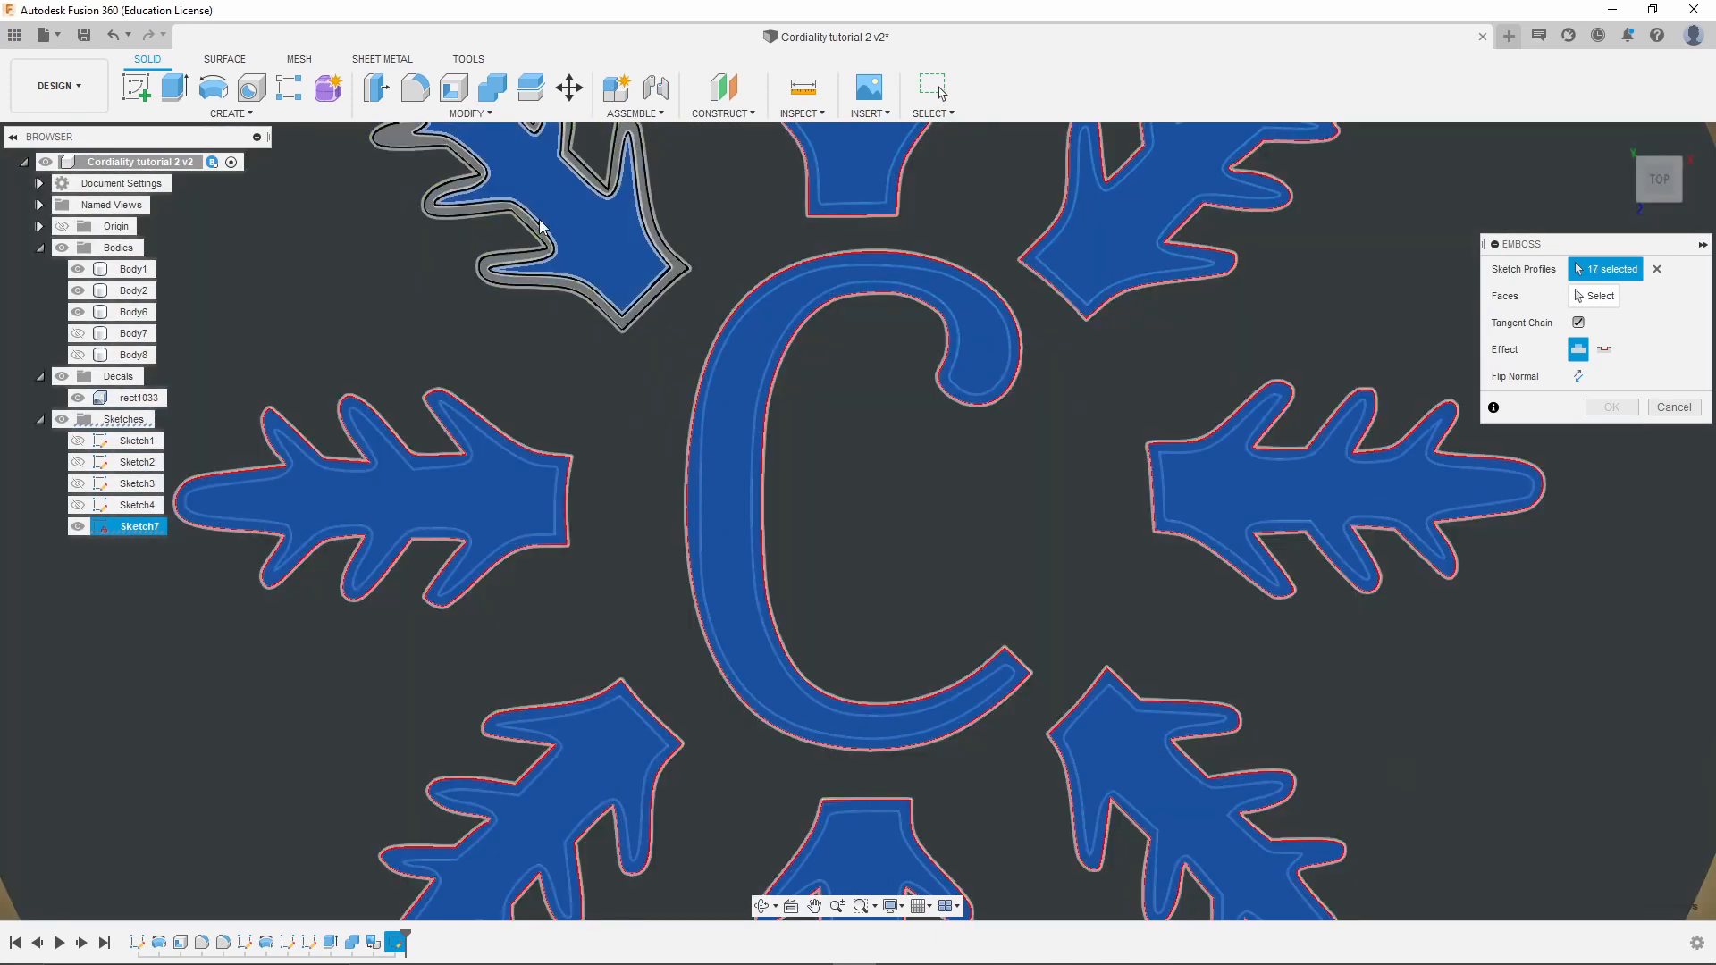
scroll(532, 234, up, 3)
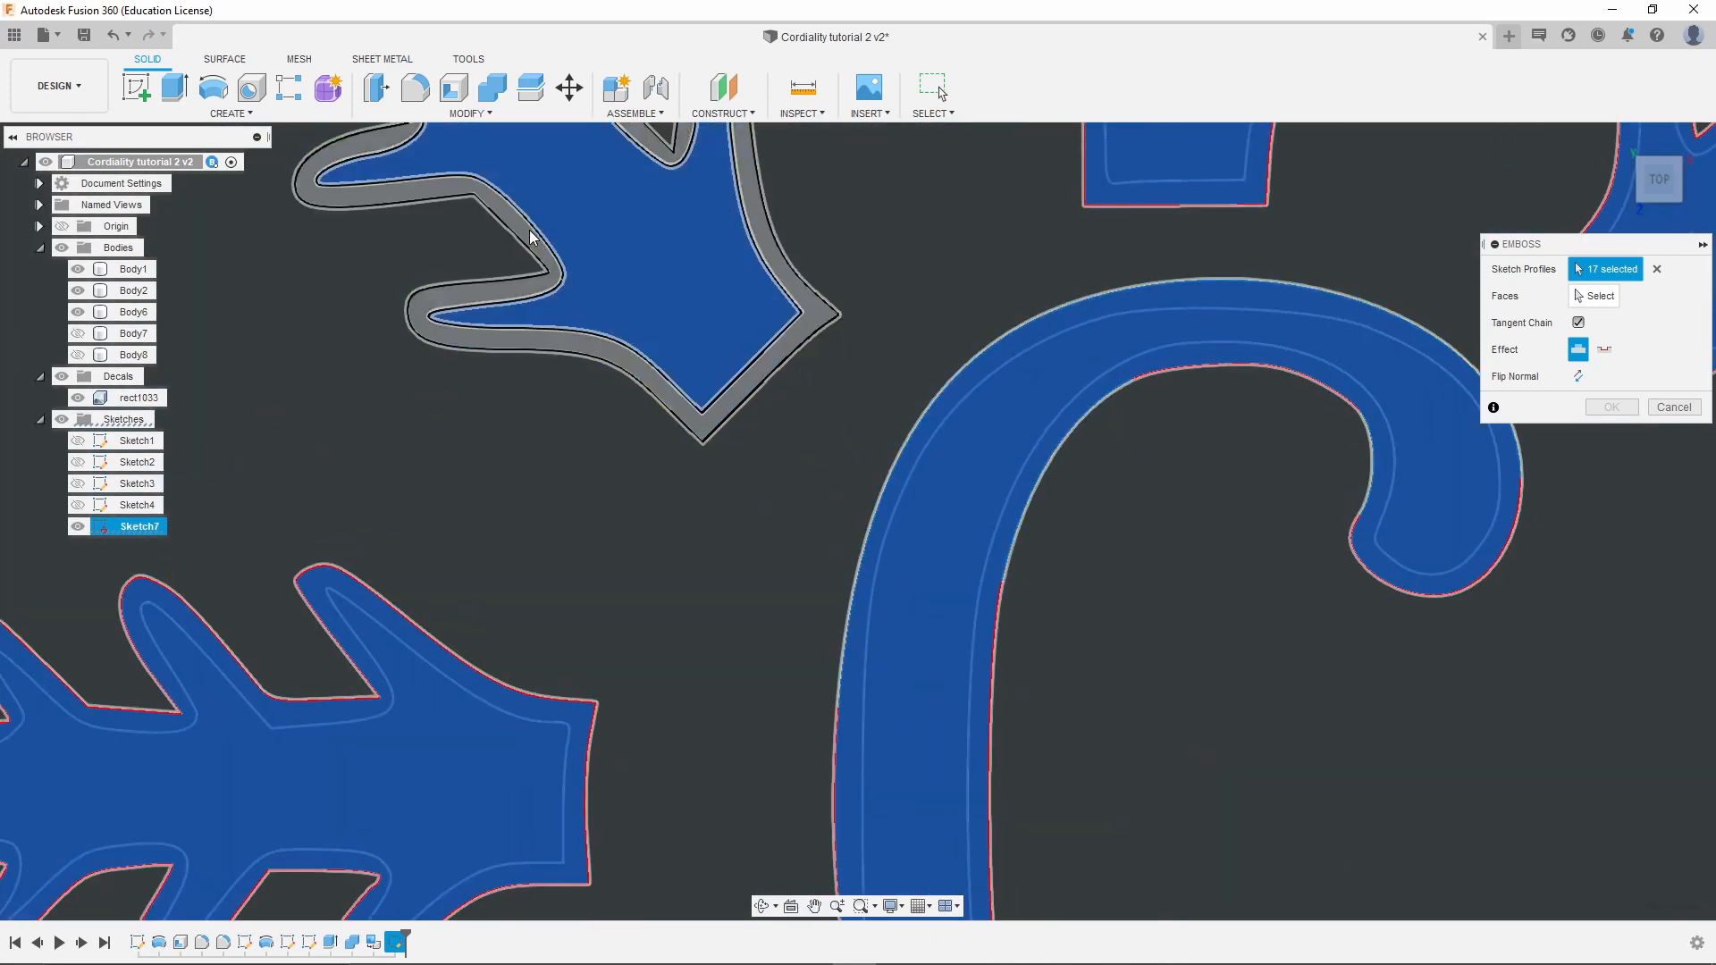
click(554, 259)
scroll(647, 555, down, 5)
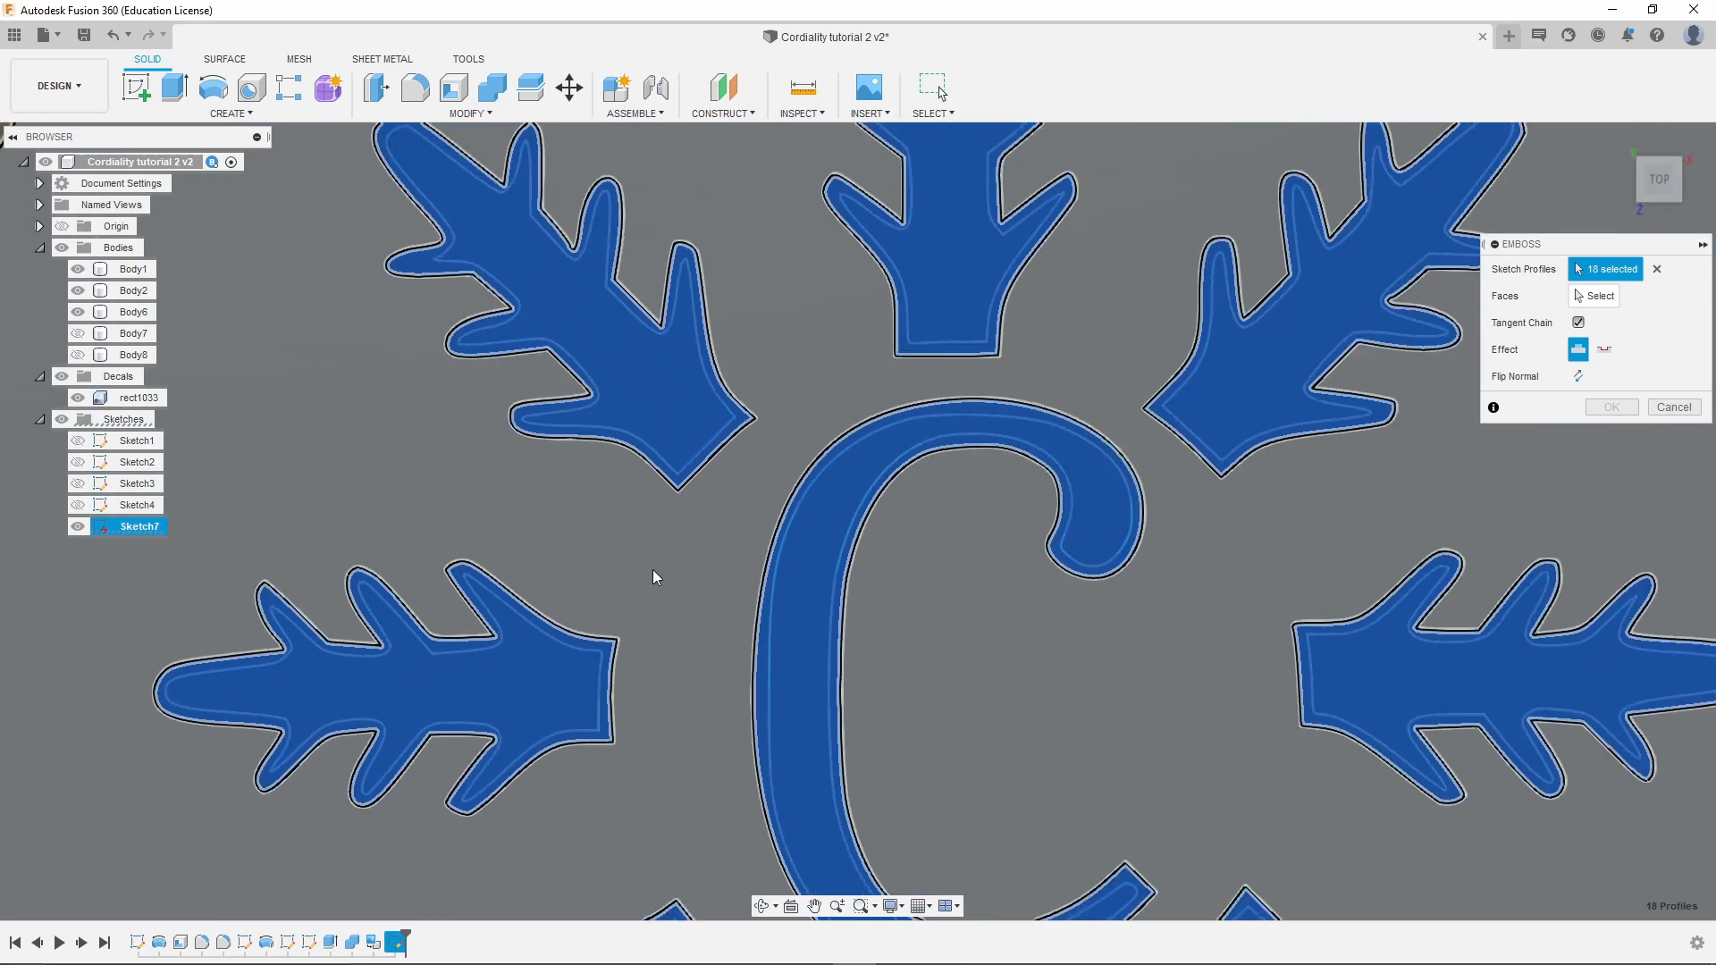
scroll(777, 352, down, 3)
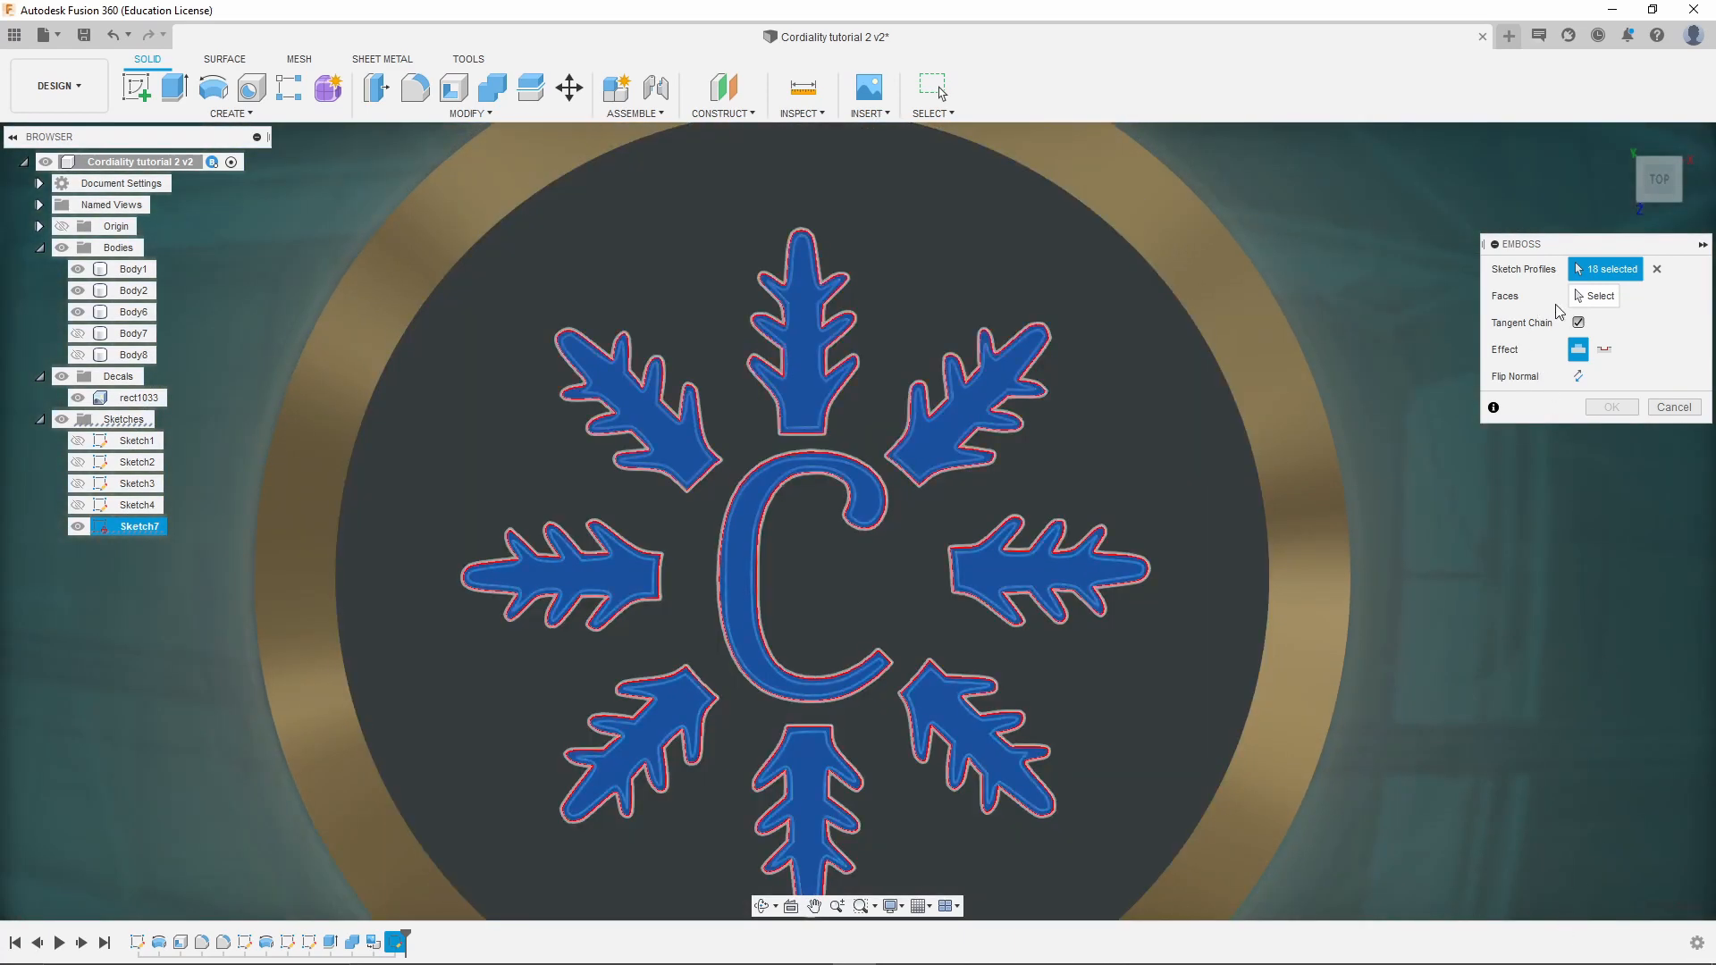
Choose the stopper's dark top face as the face to emboss and set the depth to 0.5 mm
click(1610, 299)
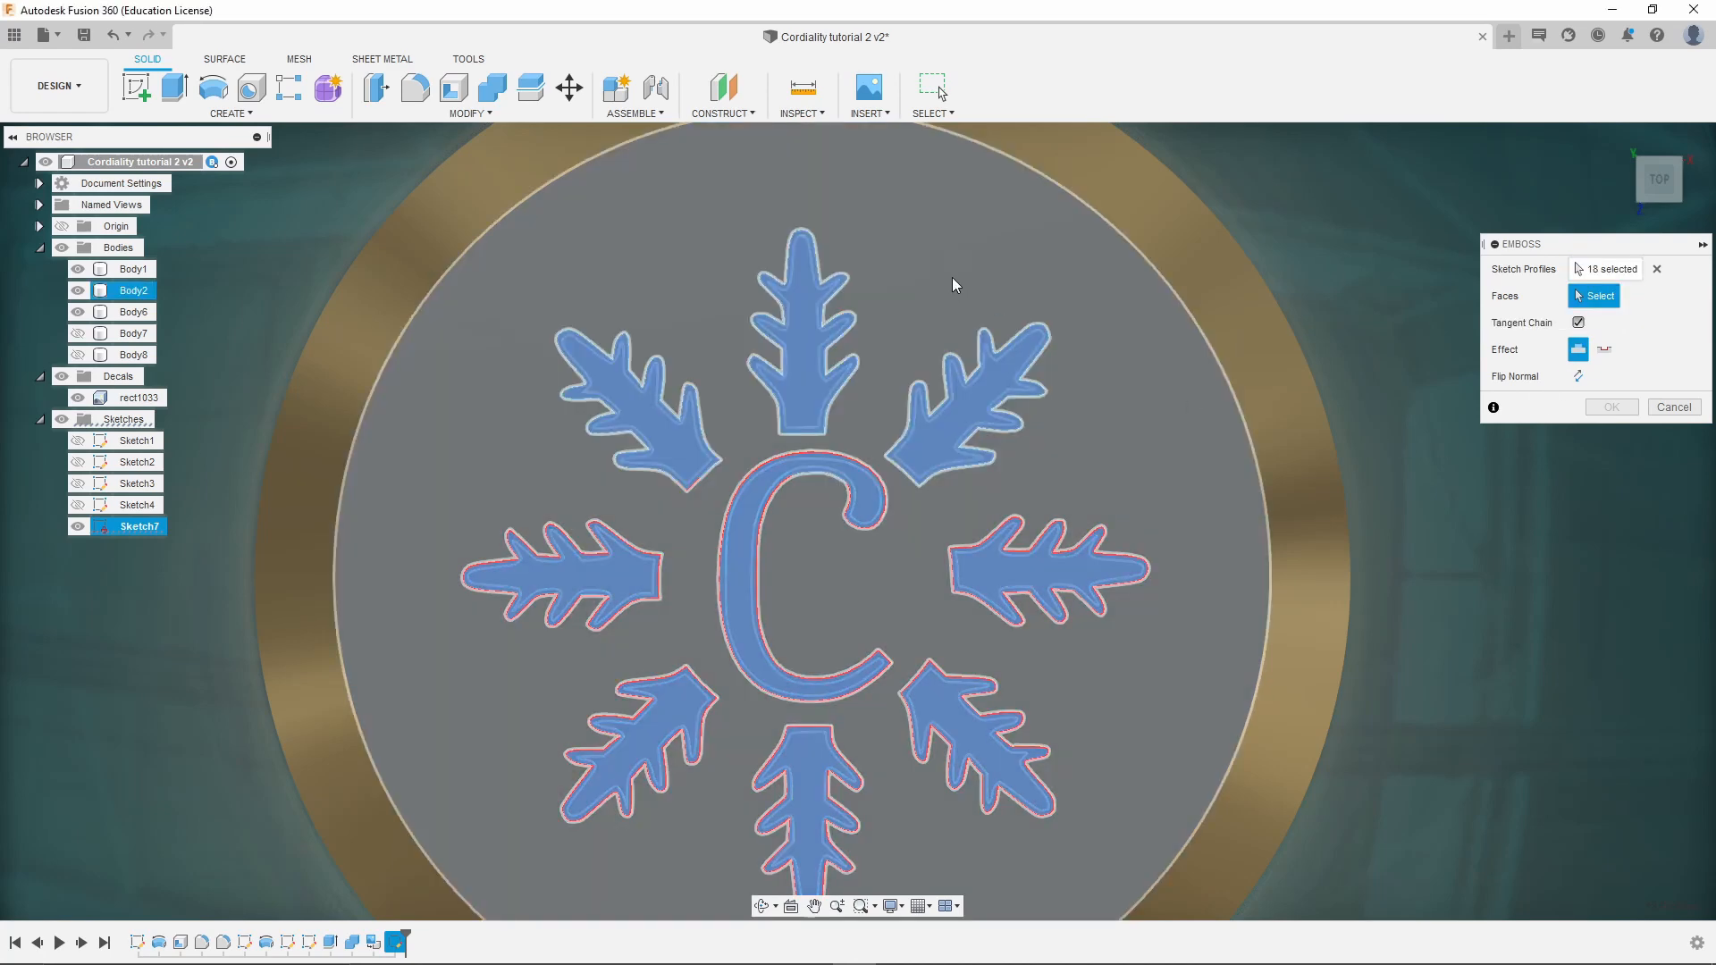
click(951, 284)
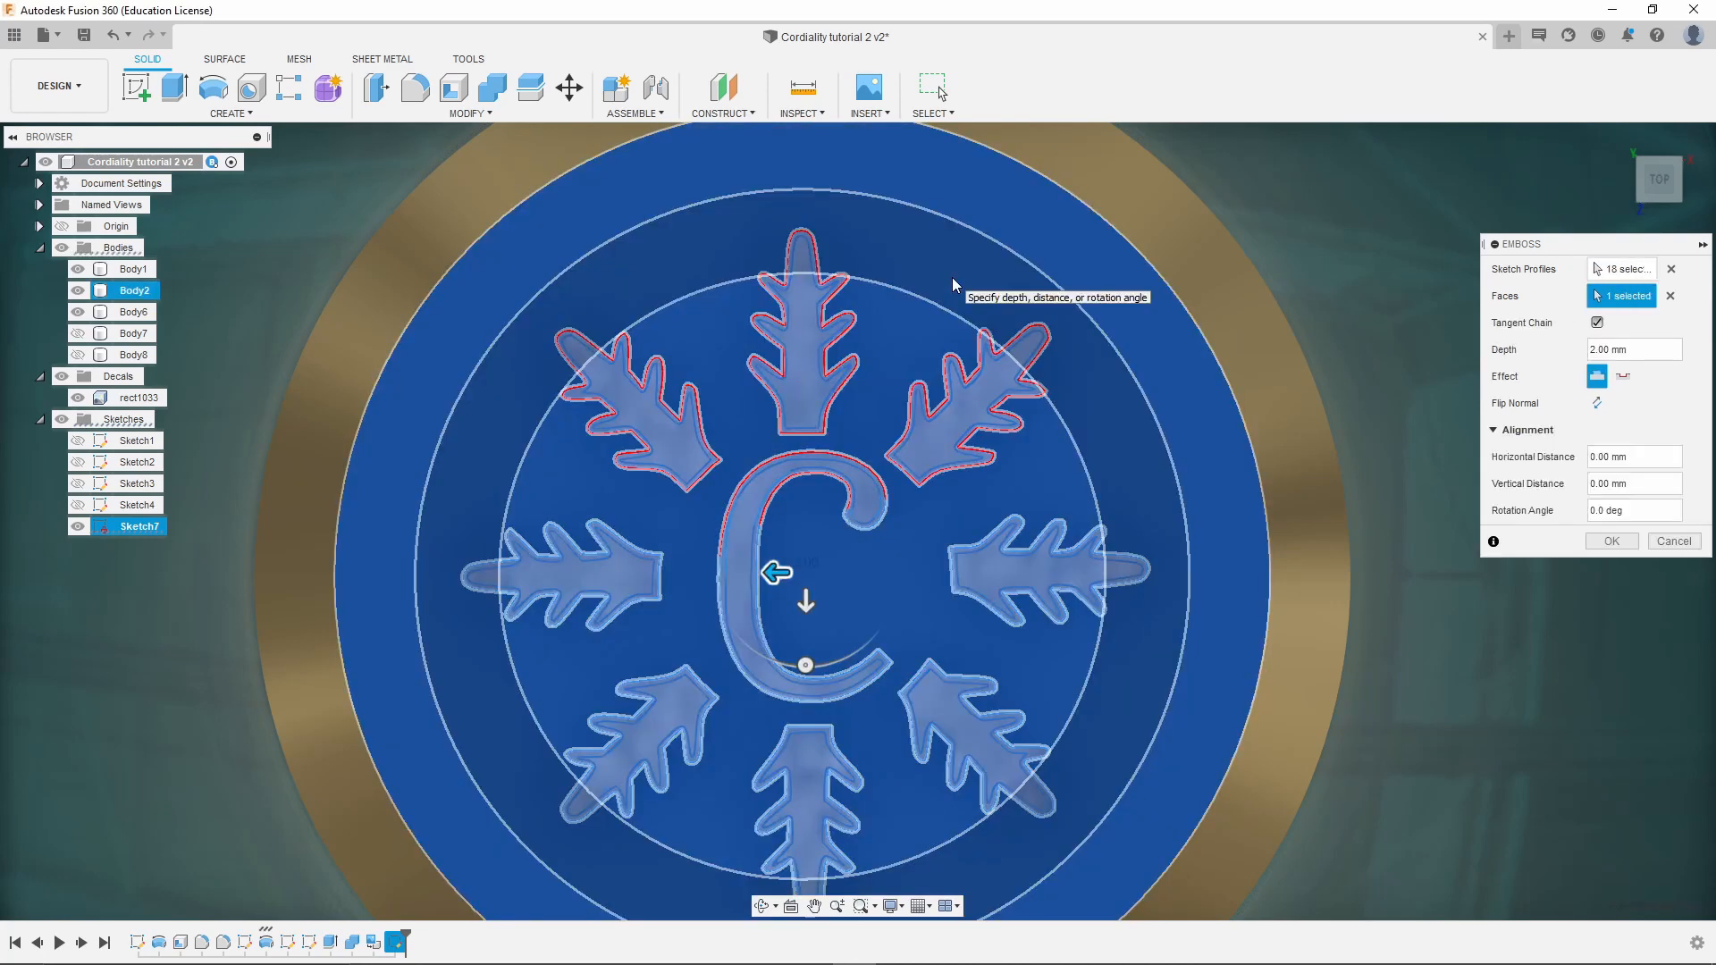
scroll(951, 284, up, 5)
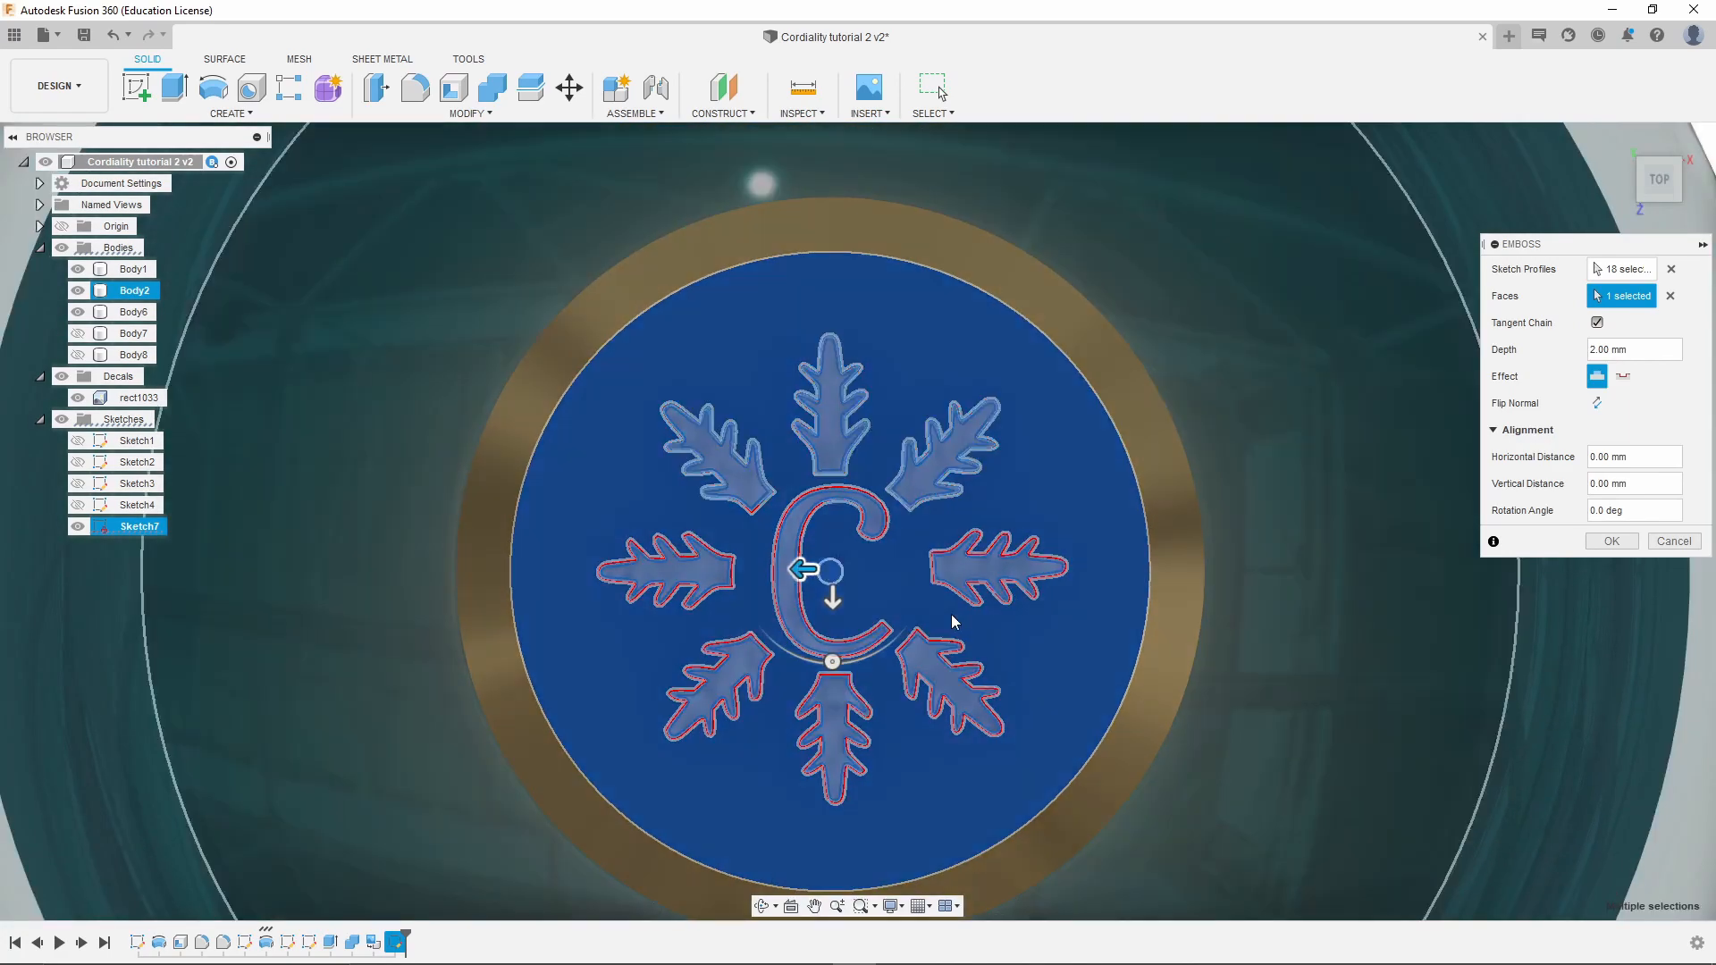
shift+middle_drag(952, 621, 1127, 512)
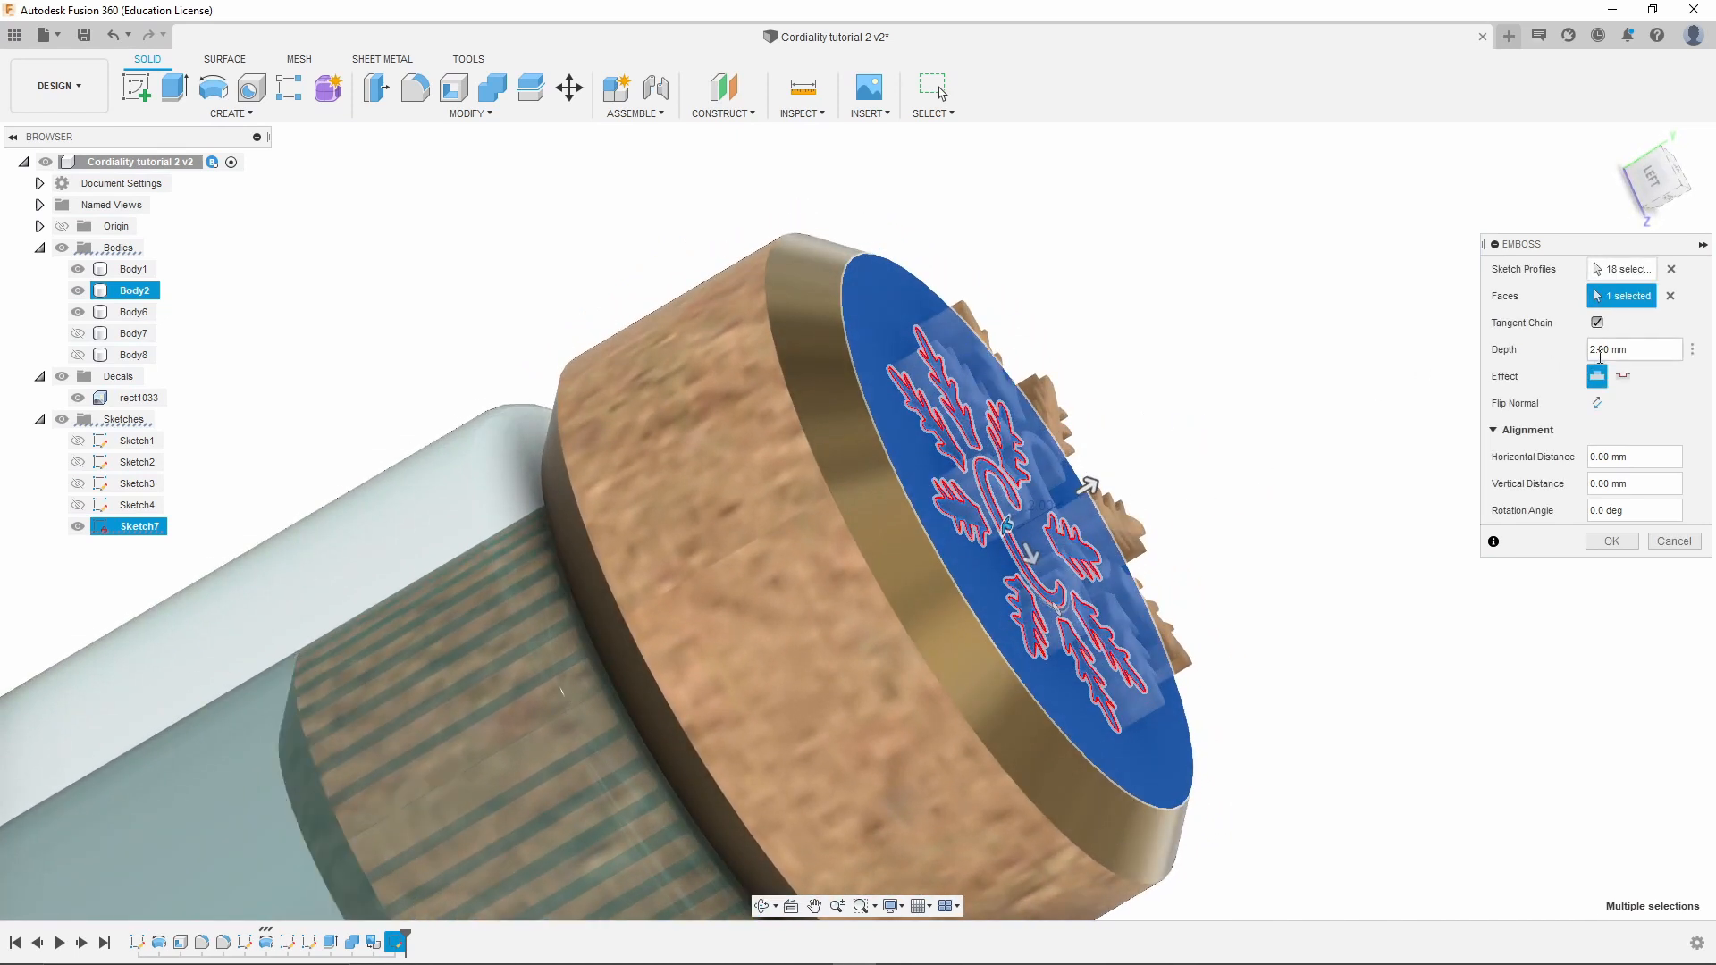
shift+middle_drag(1171, 471, 1092, 487)
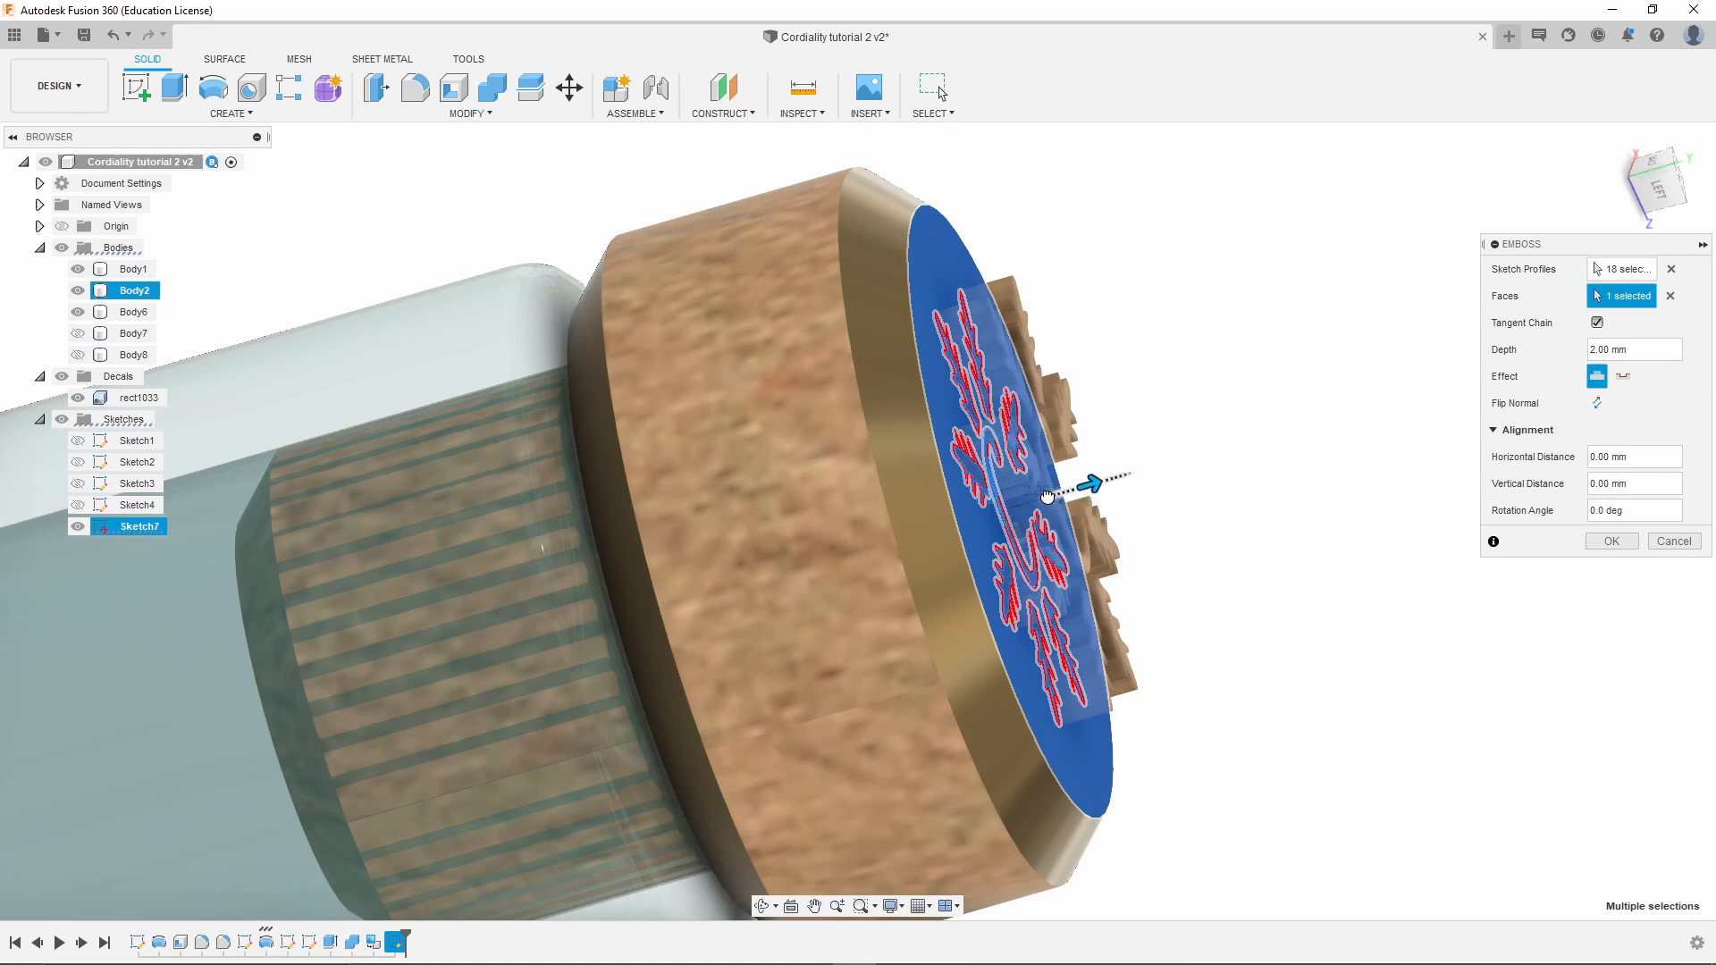
drag(1047, 497, 1027, 502)
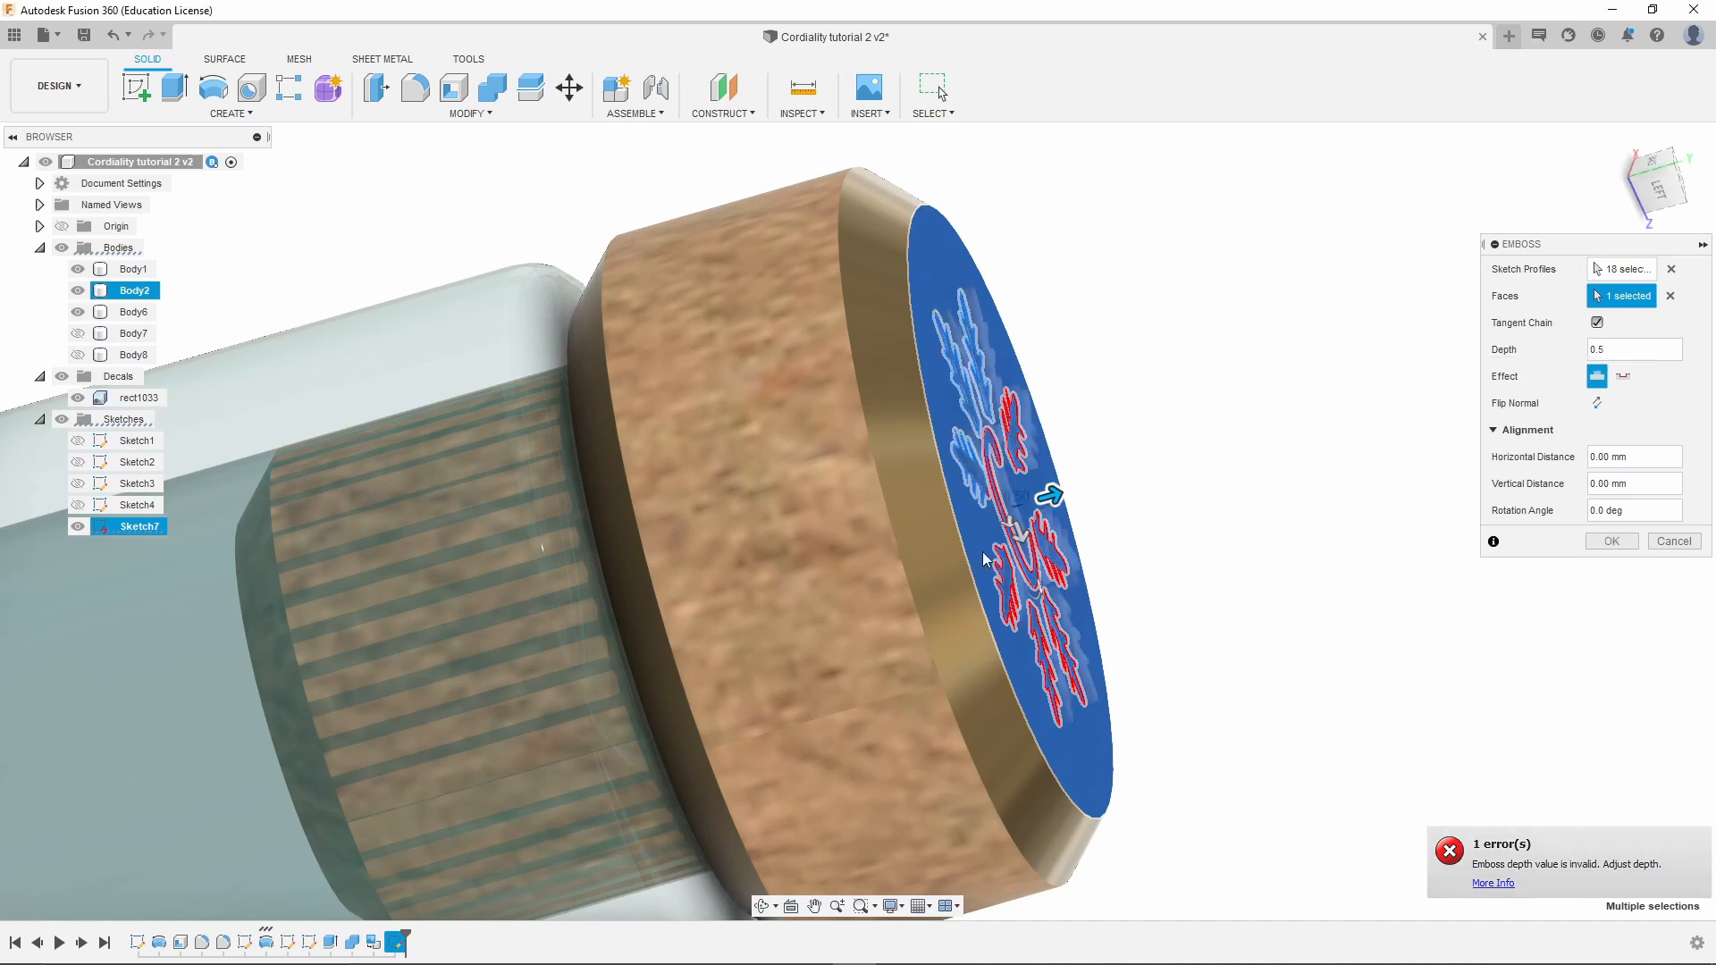
Check the raised logo preview on the stopper from an angle and accept the emboss
scroll(1010, 432, up, 3)
scroll(1137, 454, up, 4)
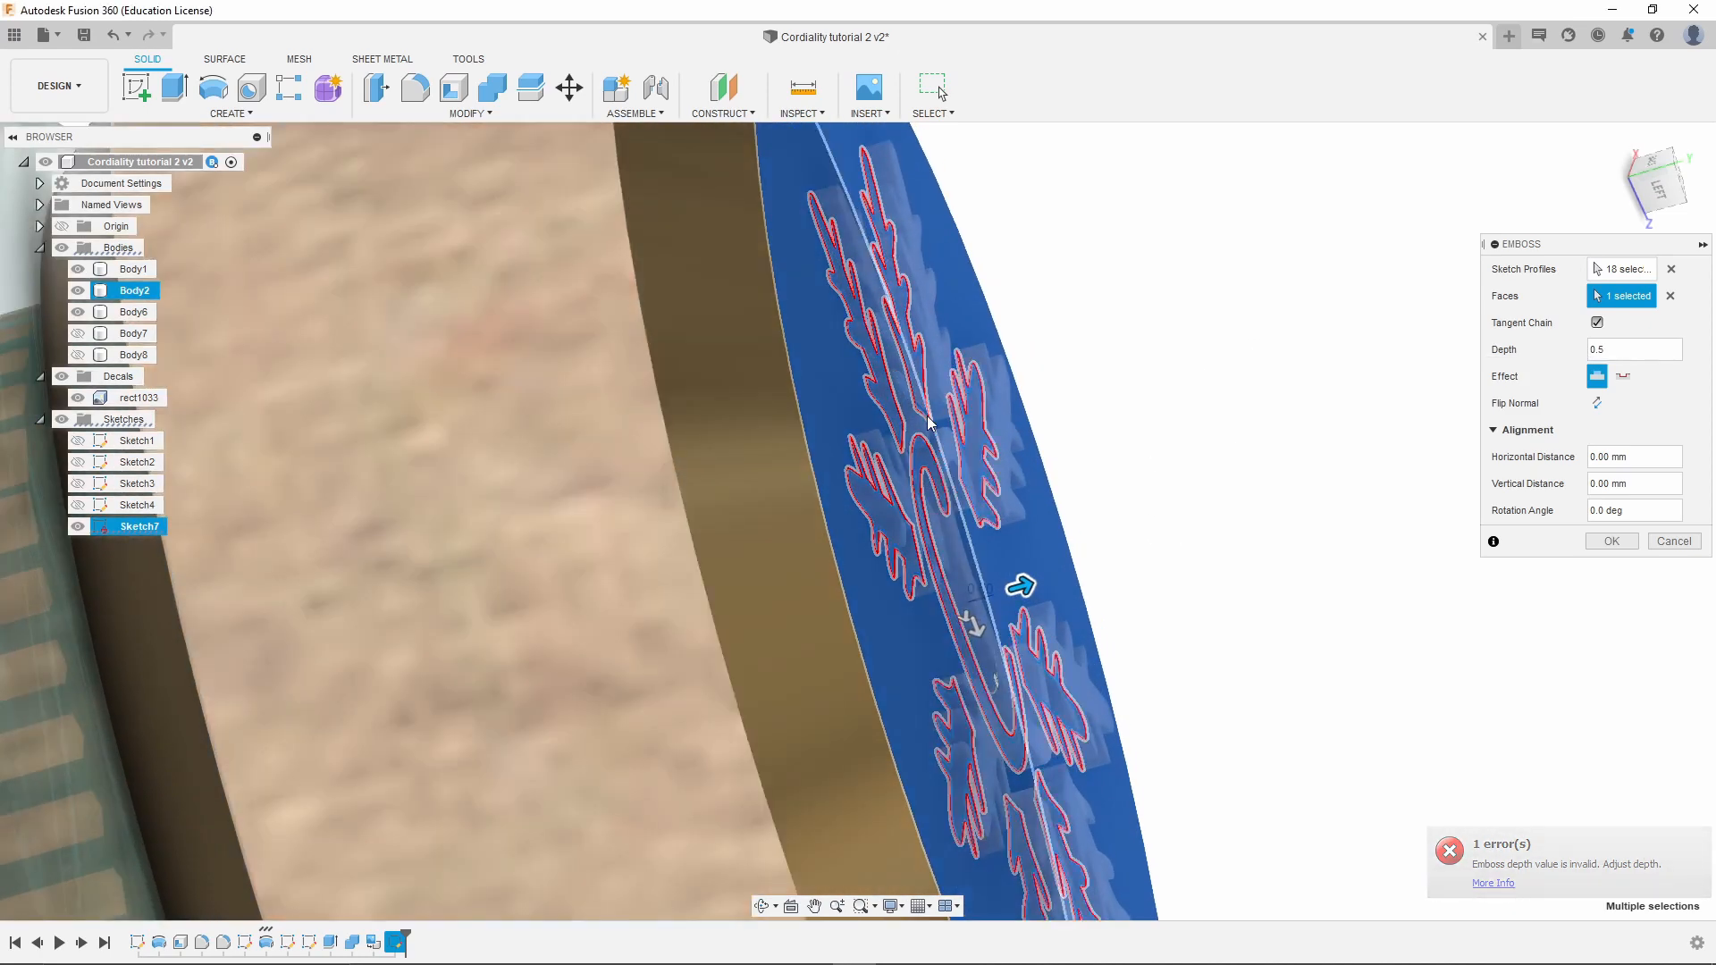
shift+middle_drag(1091, 472, 777, 659)
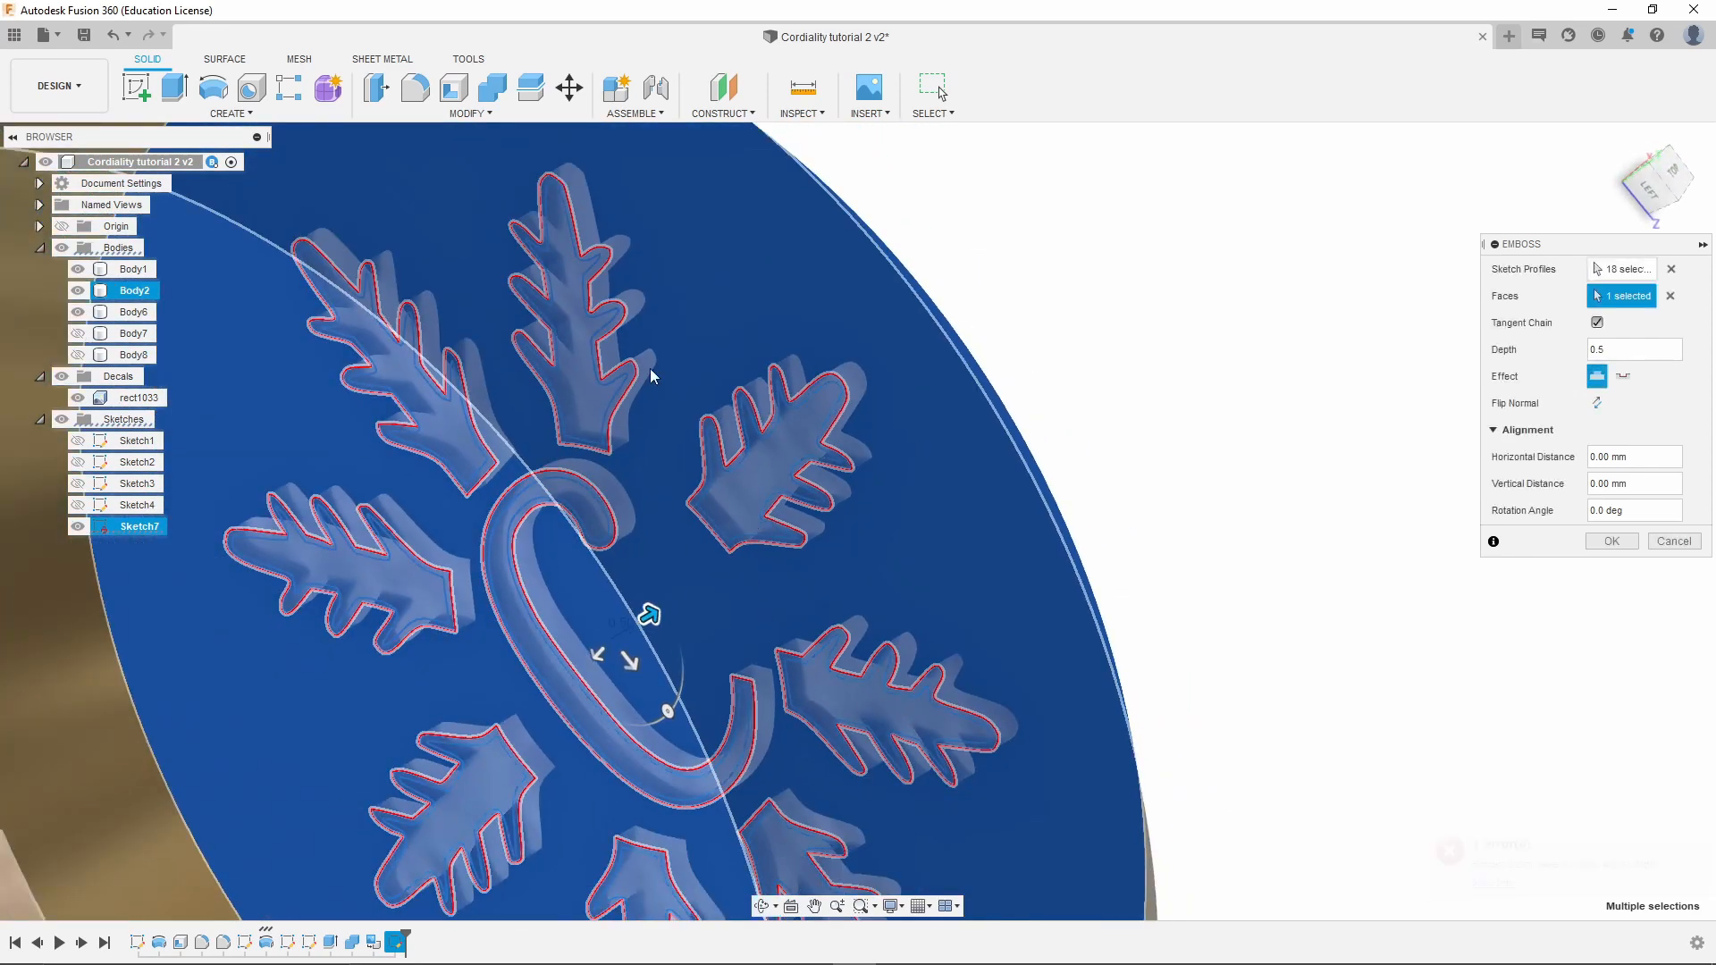
scroll(1218, 464, down, 5)
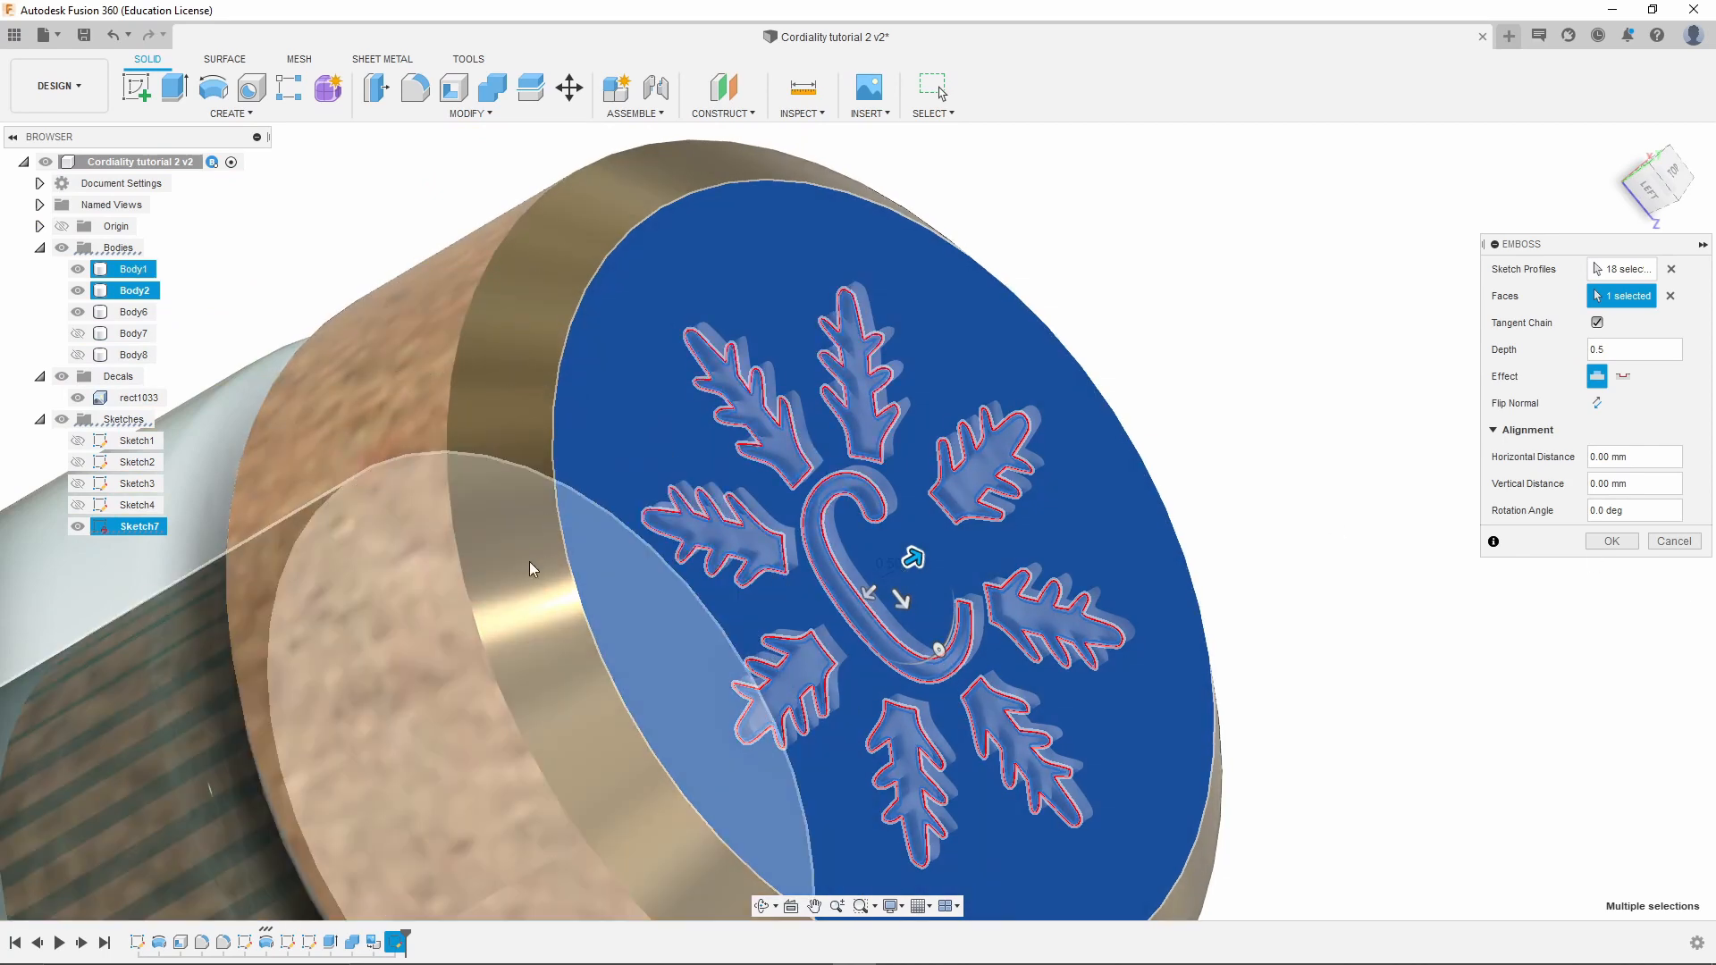
click(1613, 542)
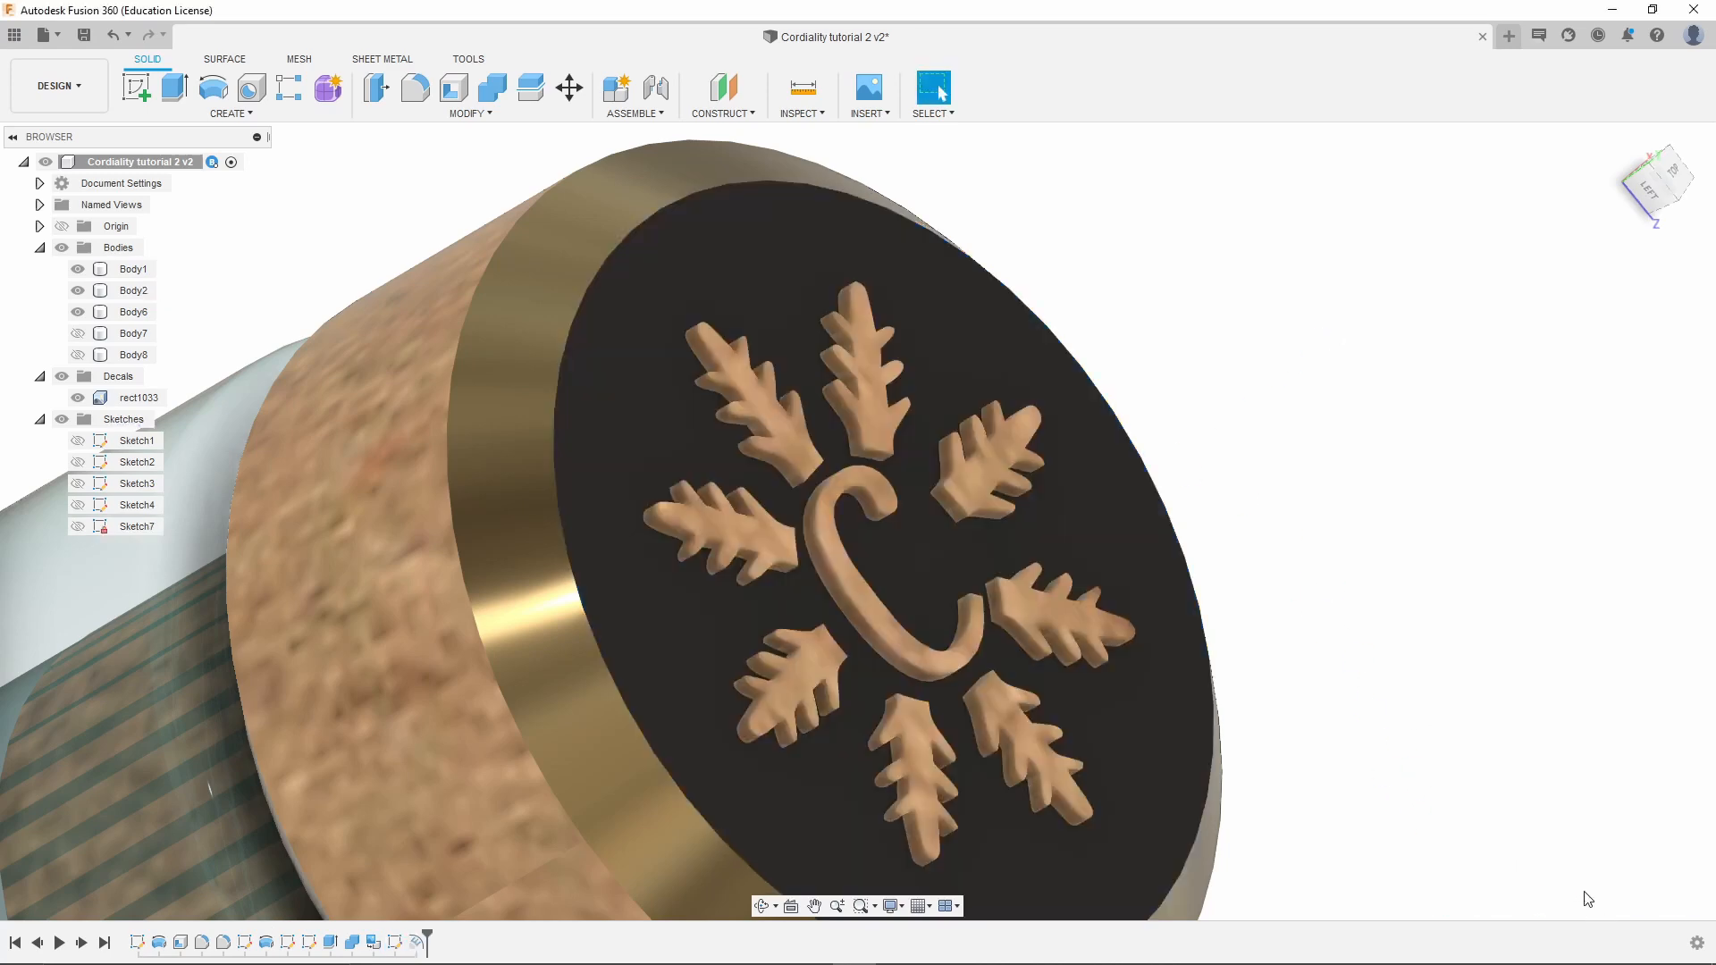
mouse_move(843, 547)
shift+middle_down()
mouse_move(777, 536)
mouse_move(735, 462)
mouse_move(840, 529)
shift+middle_up()
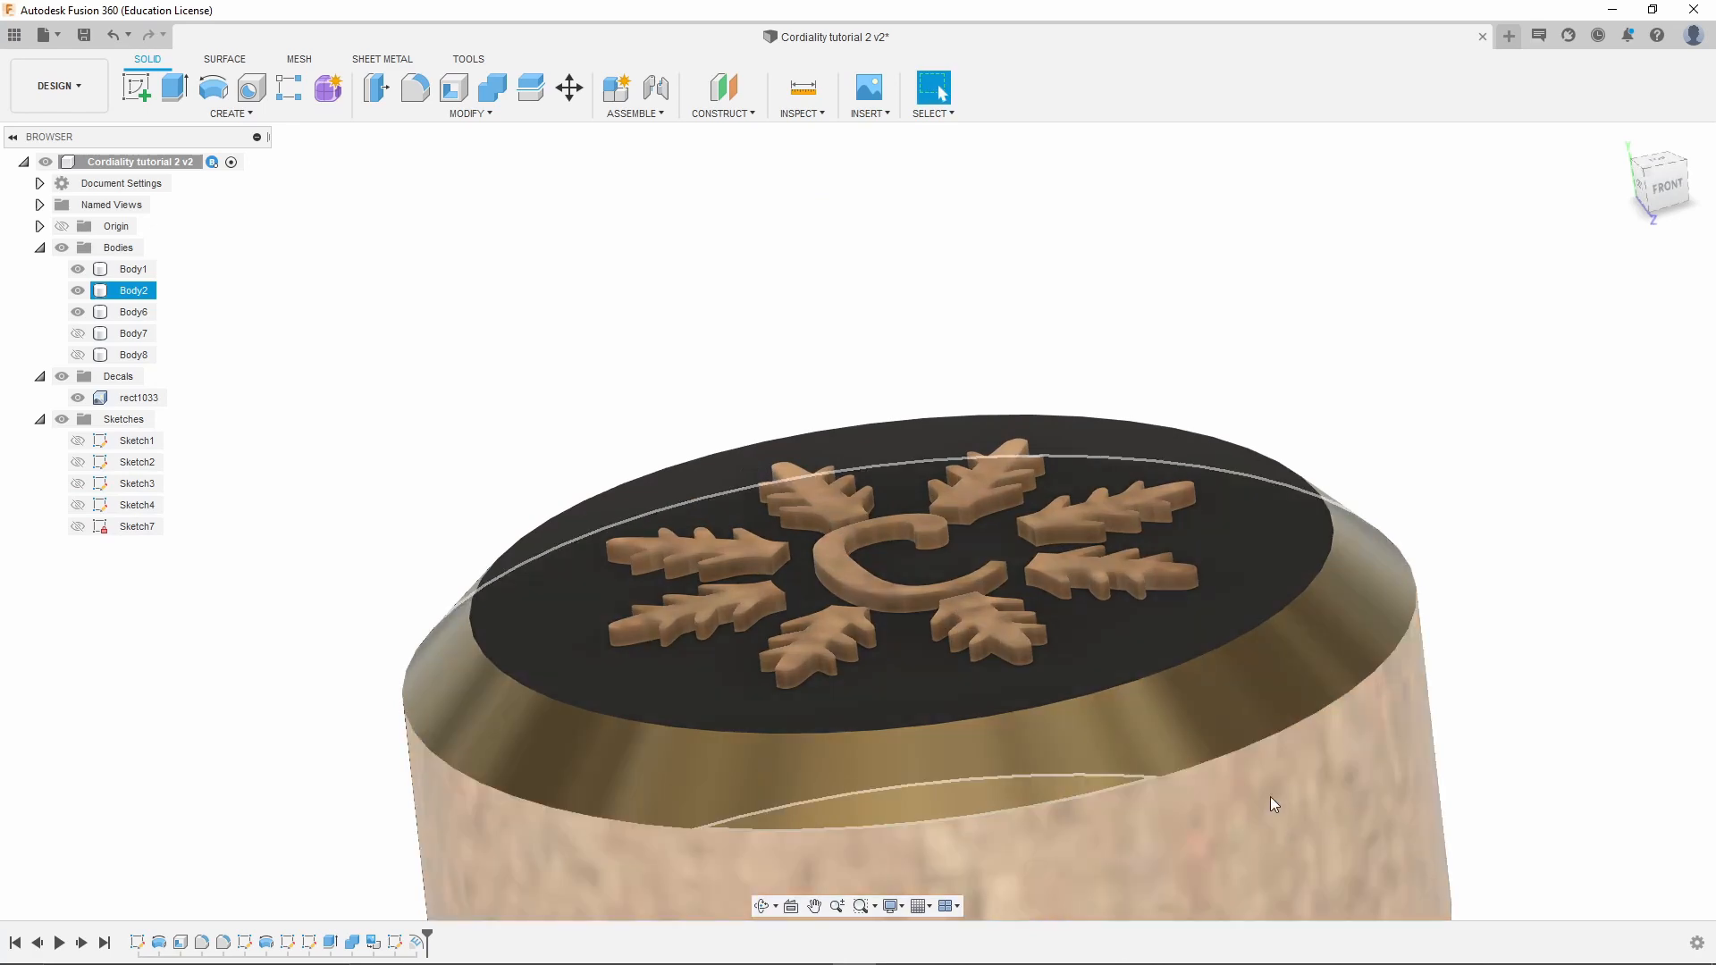
Edit the logo's emboss feature, switch its effect to deboss, and check the recessed logo on the stopper's top face
scroll(1057, 693, up, 3)
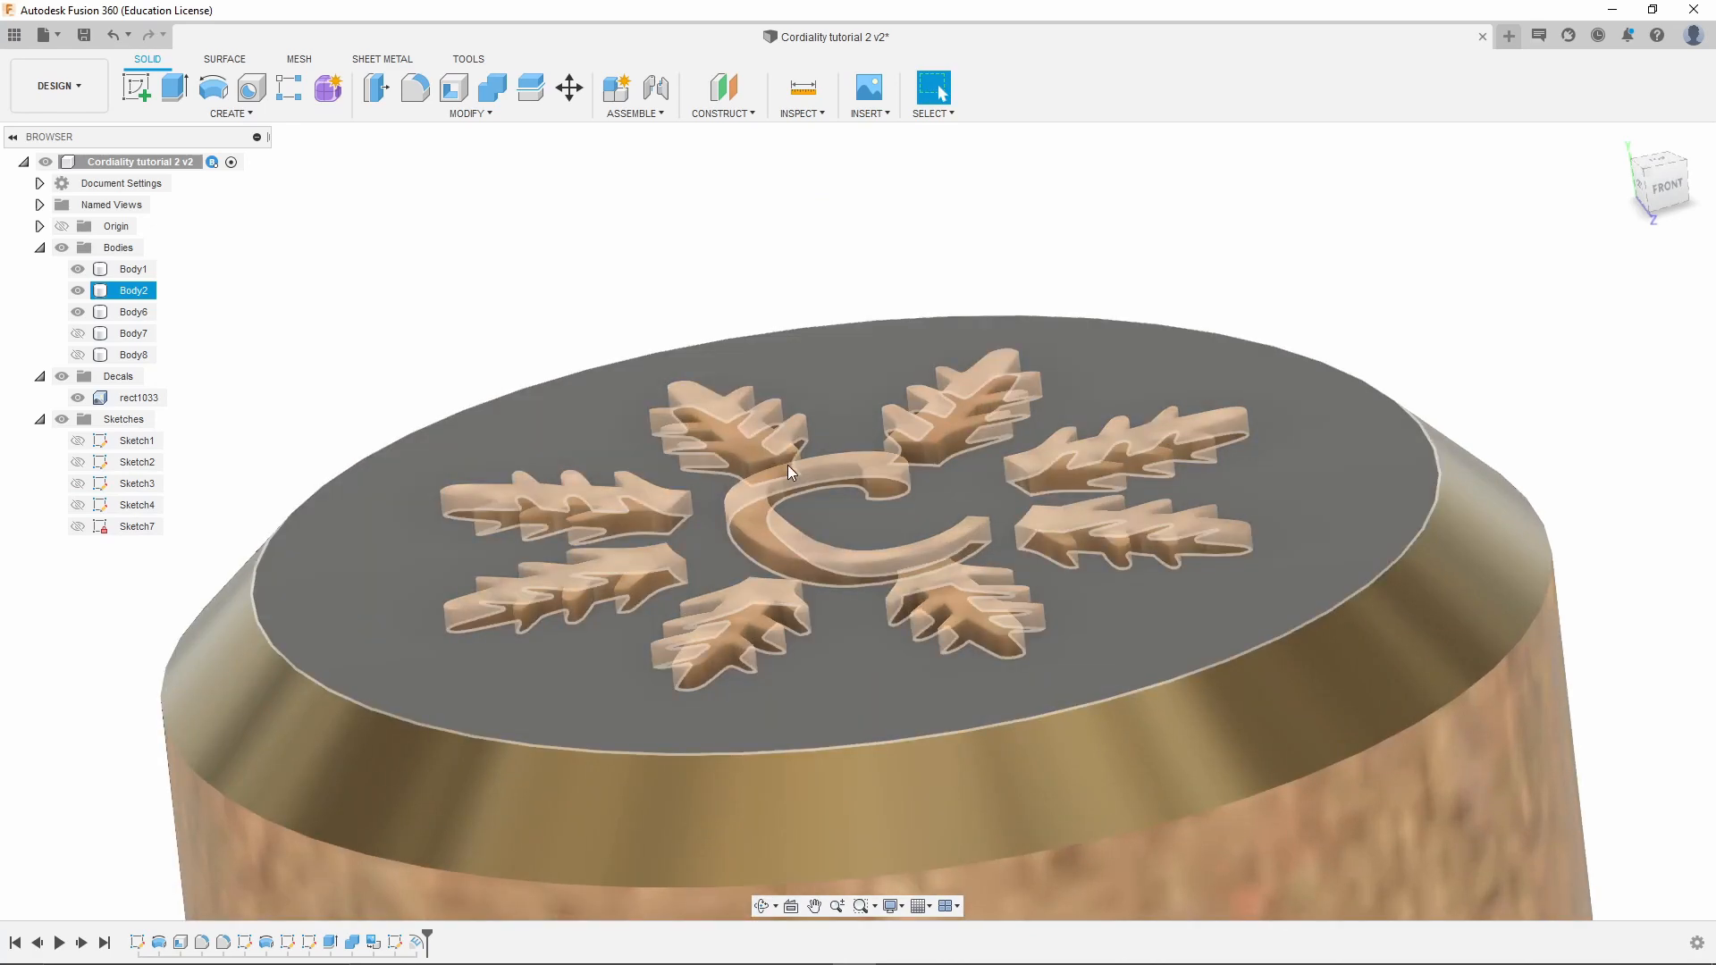
shift+middle_drag(807, 439, 858, 515)
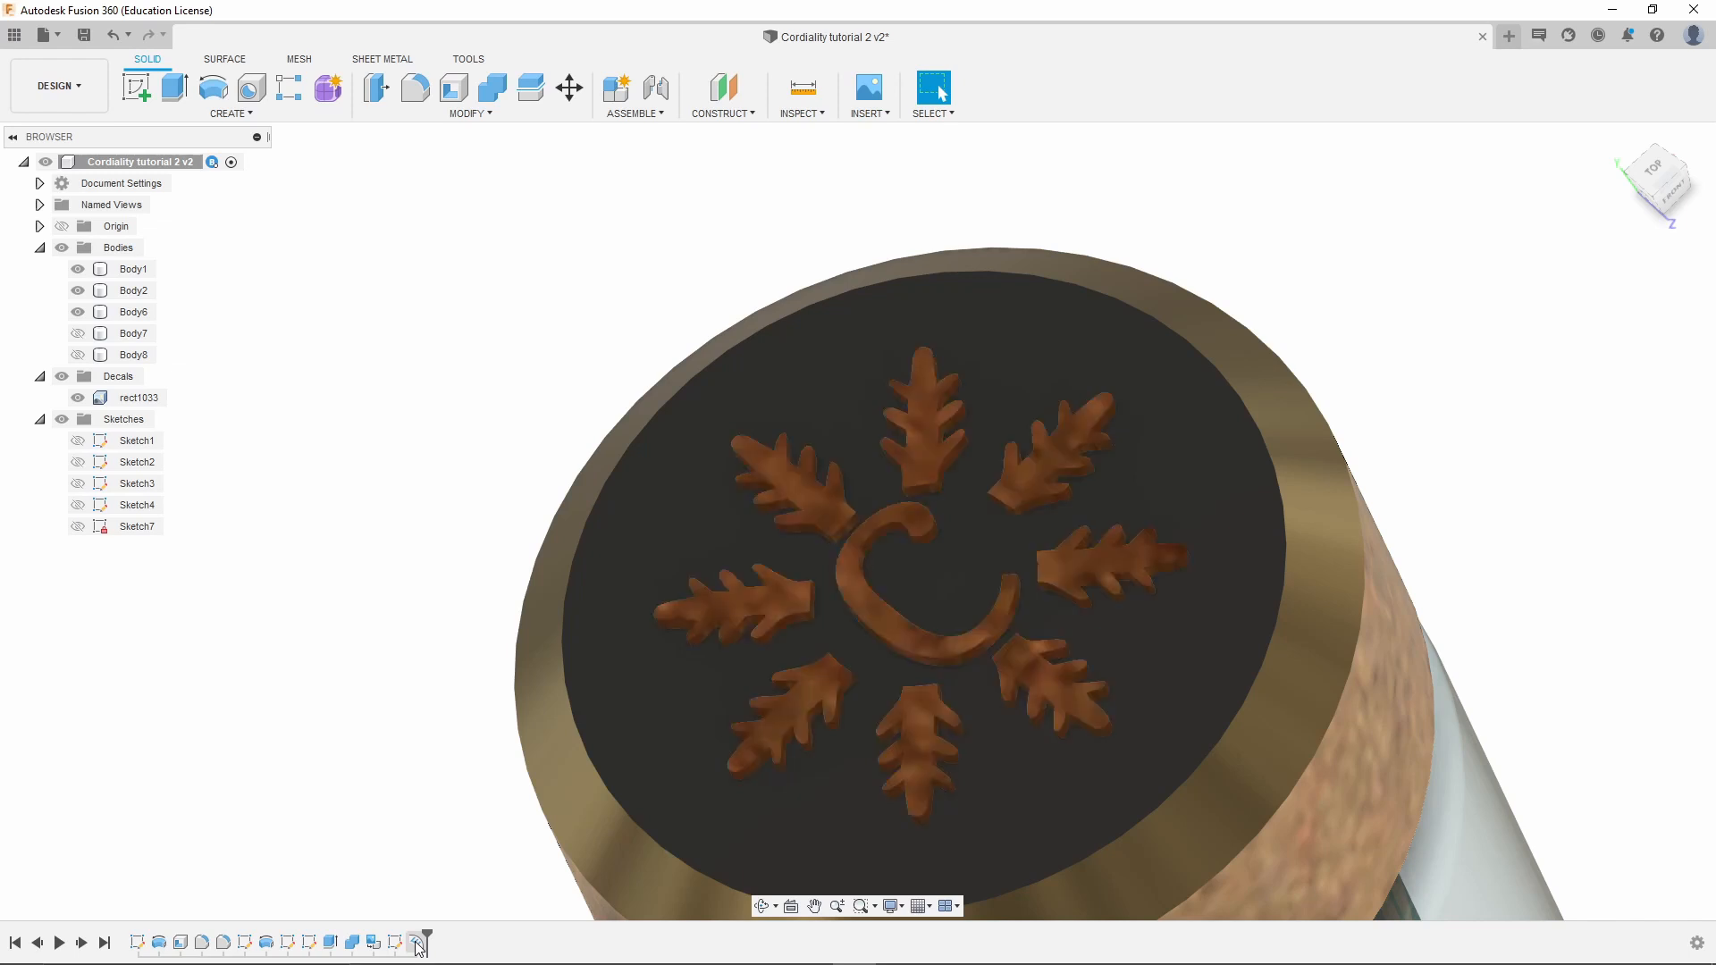
right_click(418, 946)
click(475, 763)
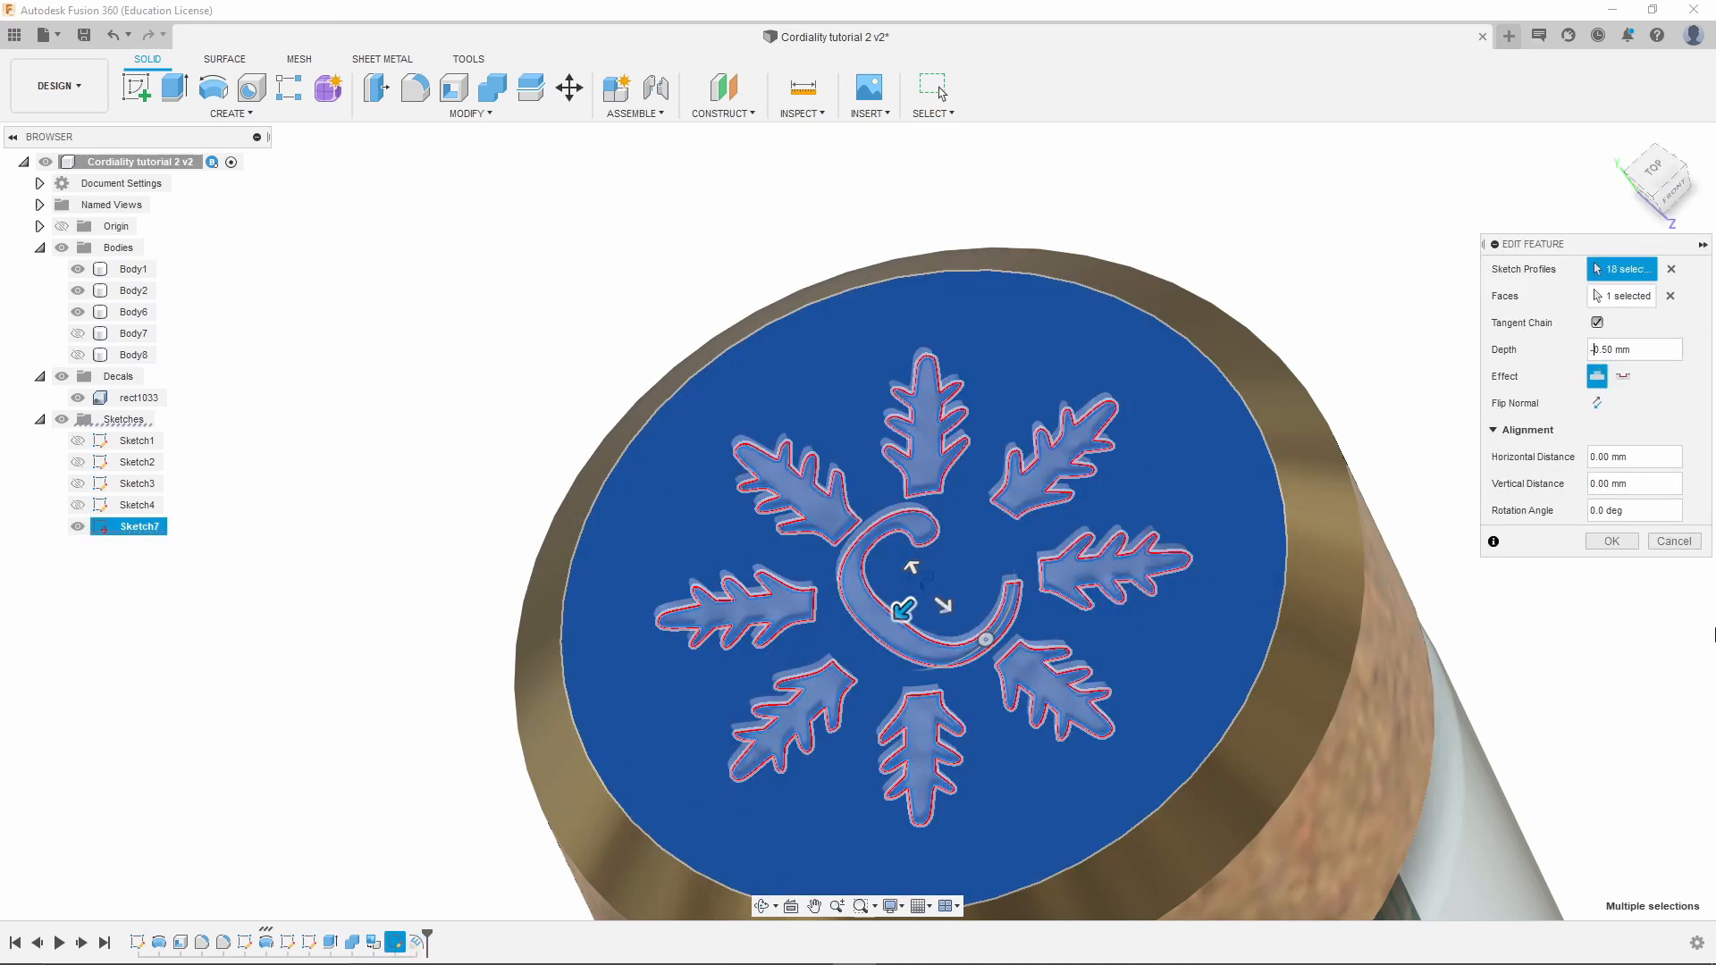
click(1610, 541)
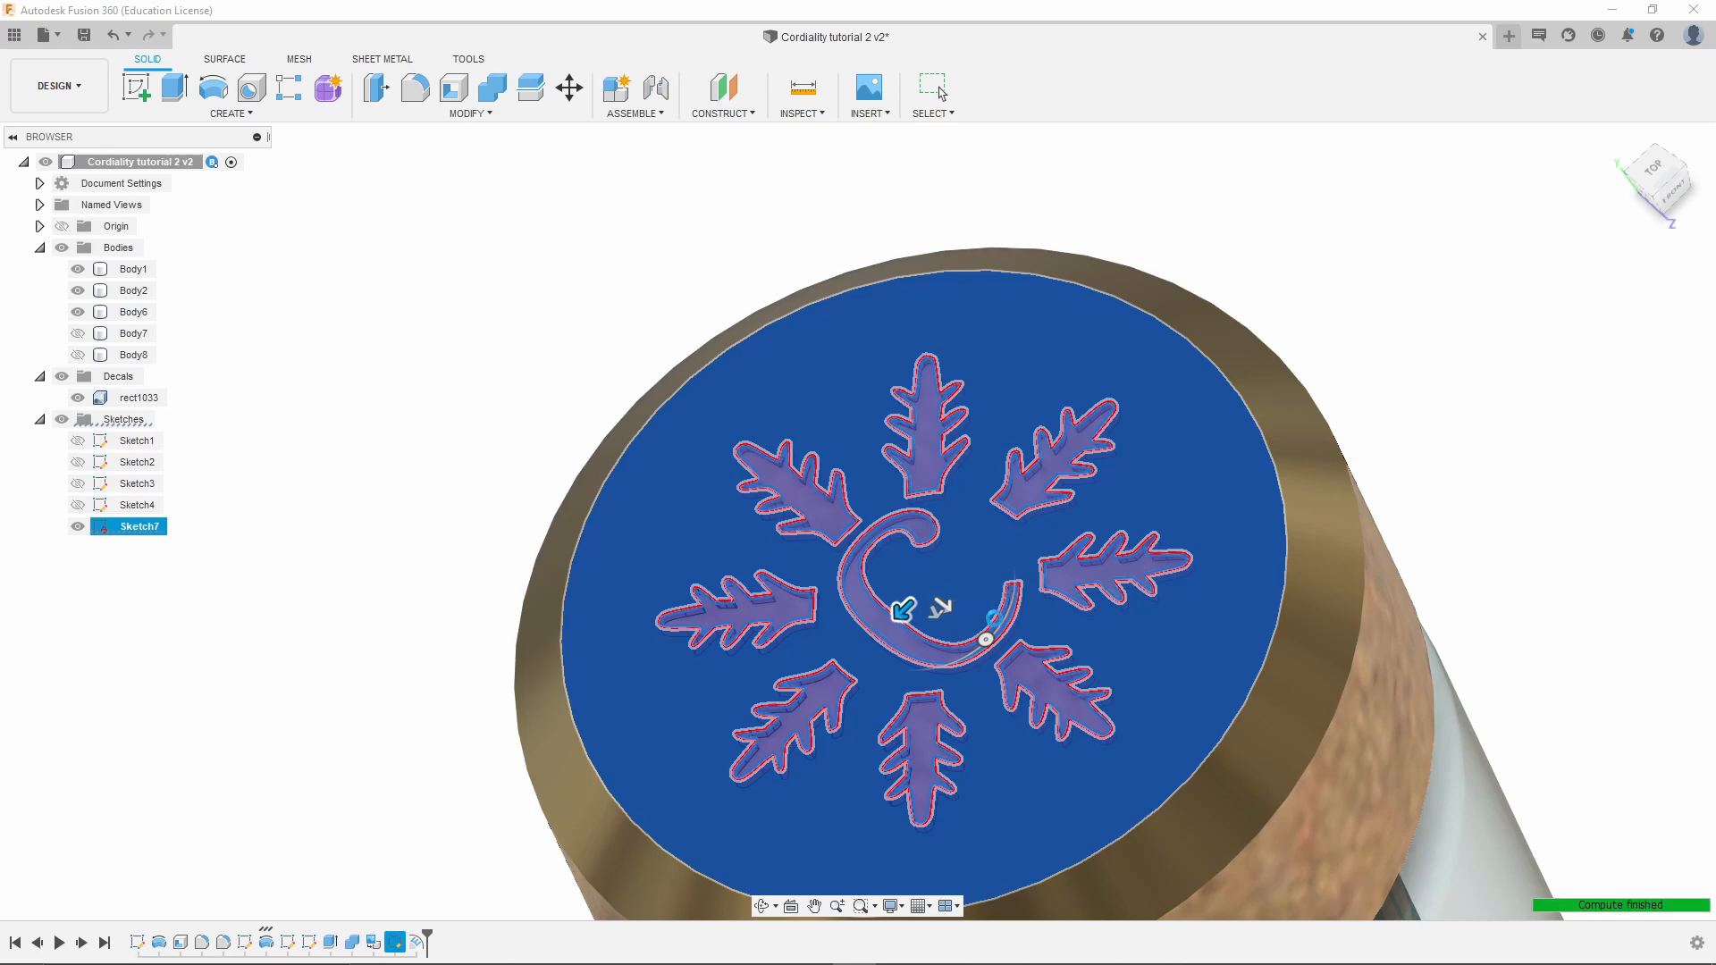
mouse_move(1036, 529)
shift+middle_down()
mouse_move(1068, 511)
mouse_move(1074, 463)
mouse_move(1059, 491)
shift+middle_up()
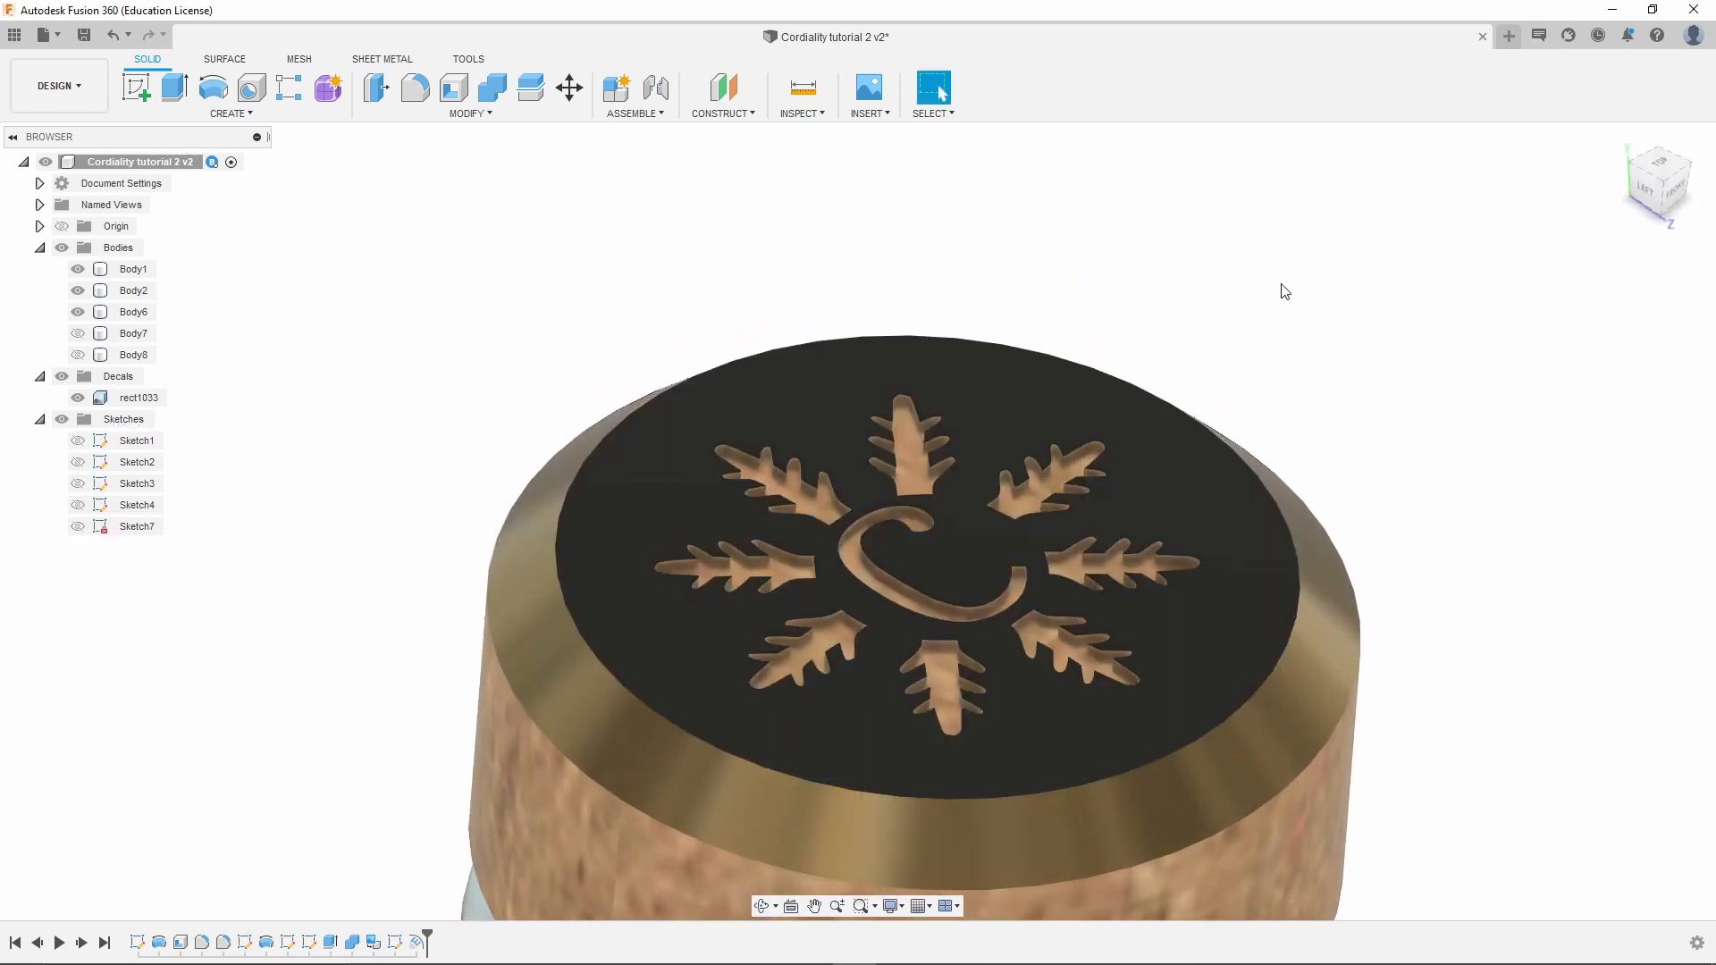
shift+middle_drag(1375, 578, 1068, 613)
scroll(1062, 585, down, 4)
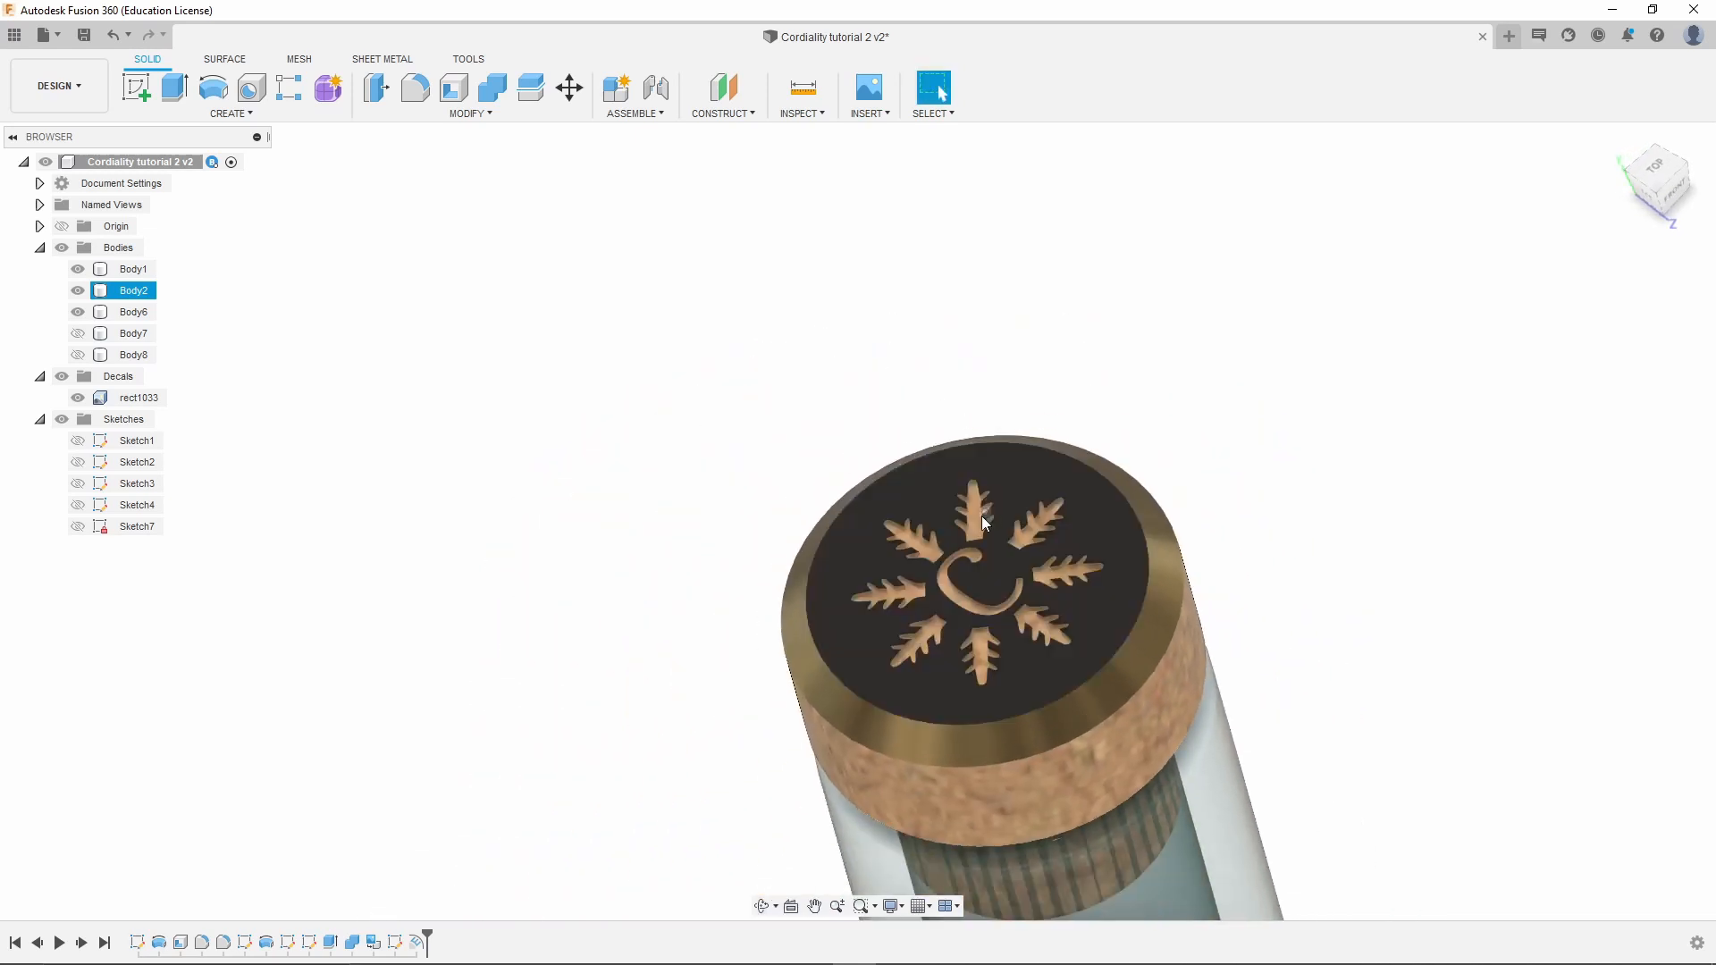
scroll(949, 661, up, 2)
mouse_move(1022, 689)
shift+middle_down()
mouse_move(1082, 713)
mouse_move(1028, 715)
shift+middle_up()
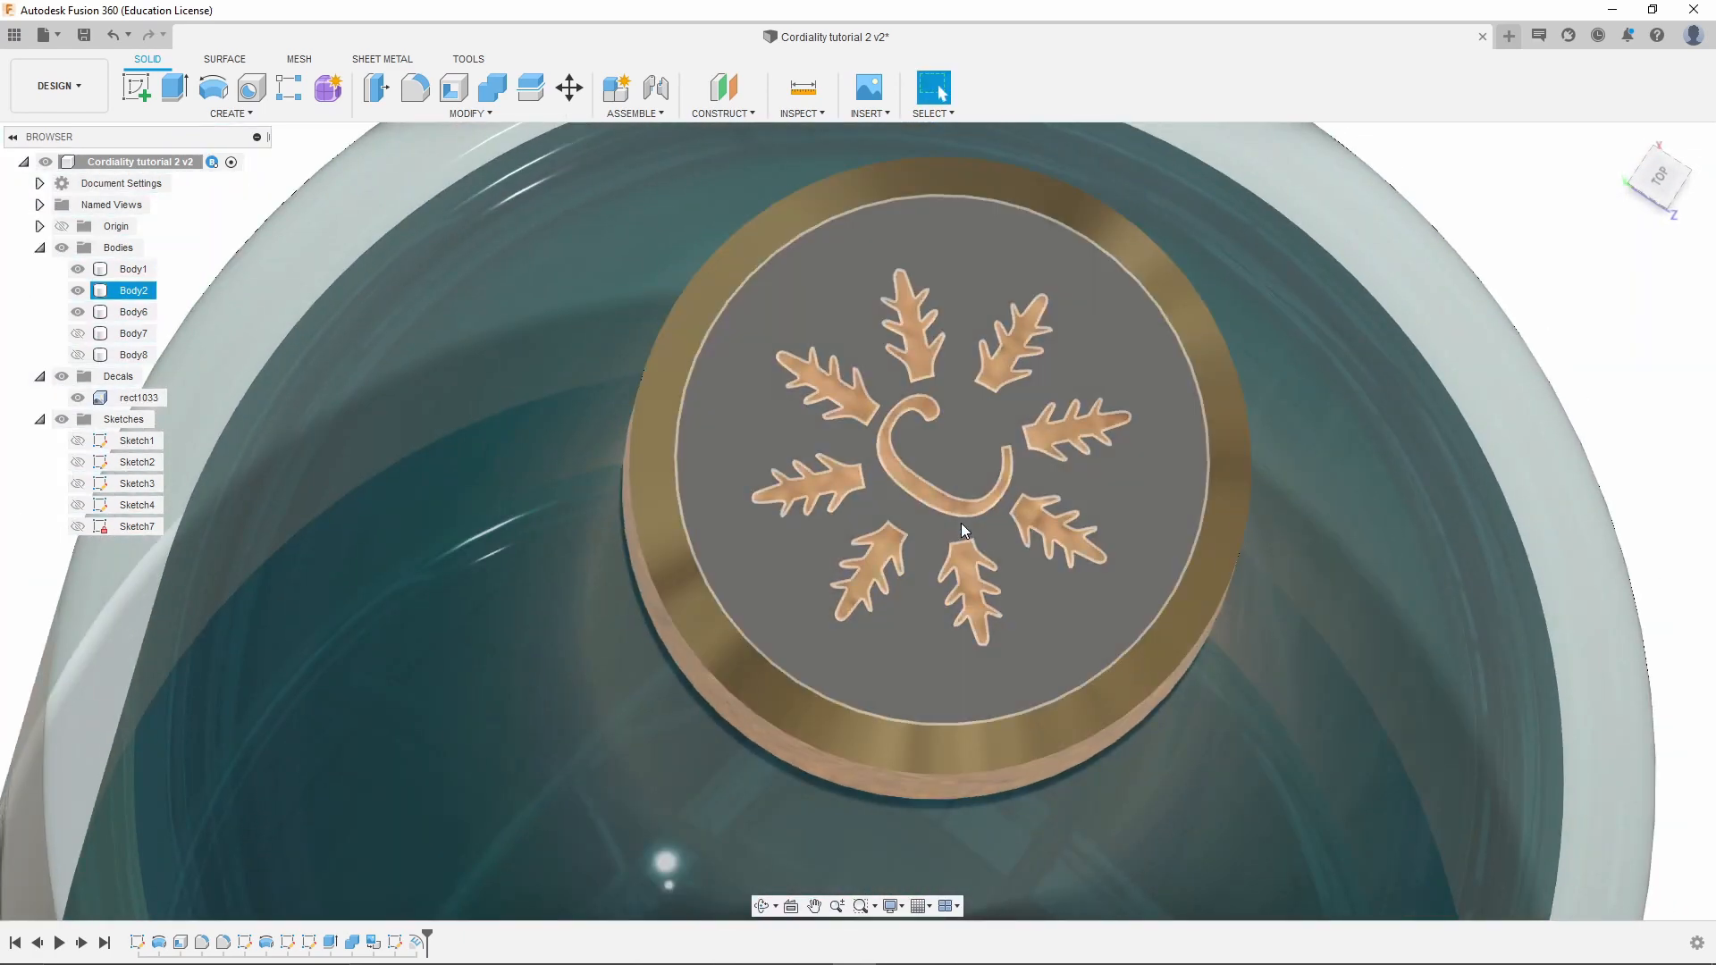
scroll(962, 523, up, 3)
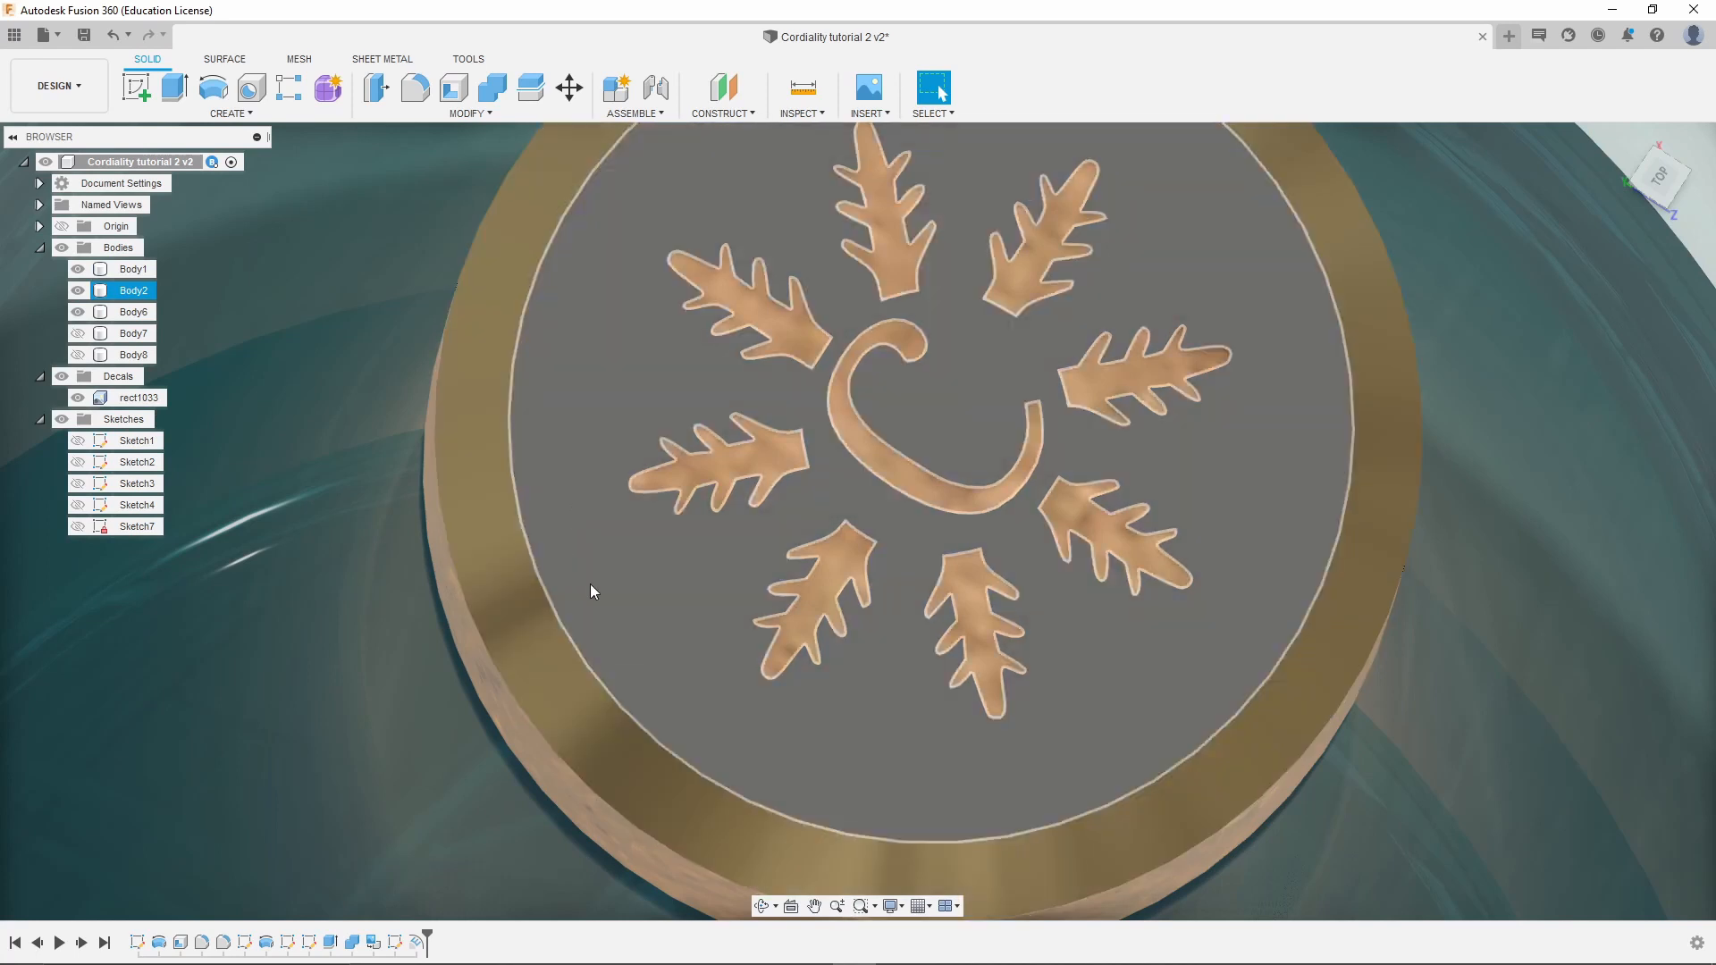
Open the appearance settings for the stopper with its dark top face selected
click(595, 591)
right_click(597, 592)
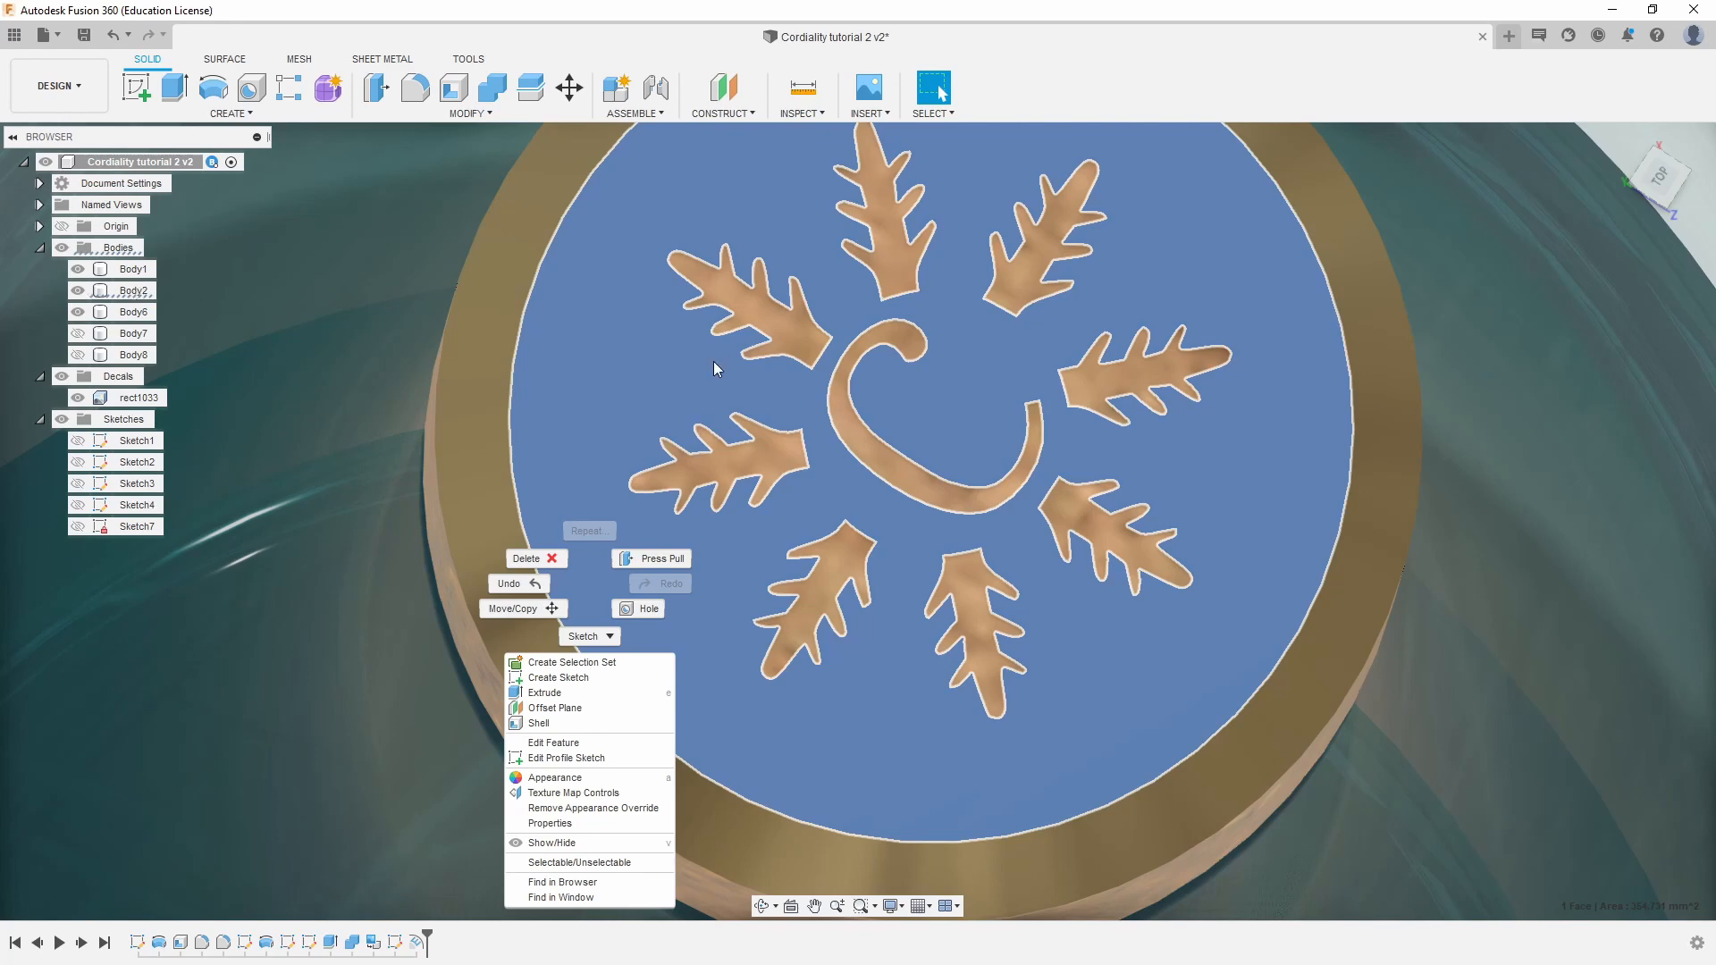
click(1571, 294)
scroll(1251, 420, down, 1)
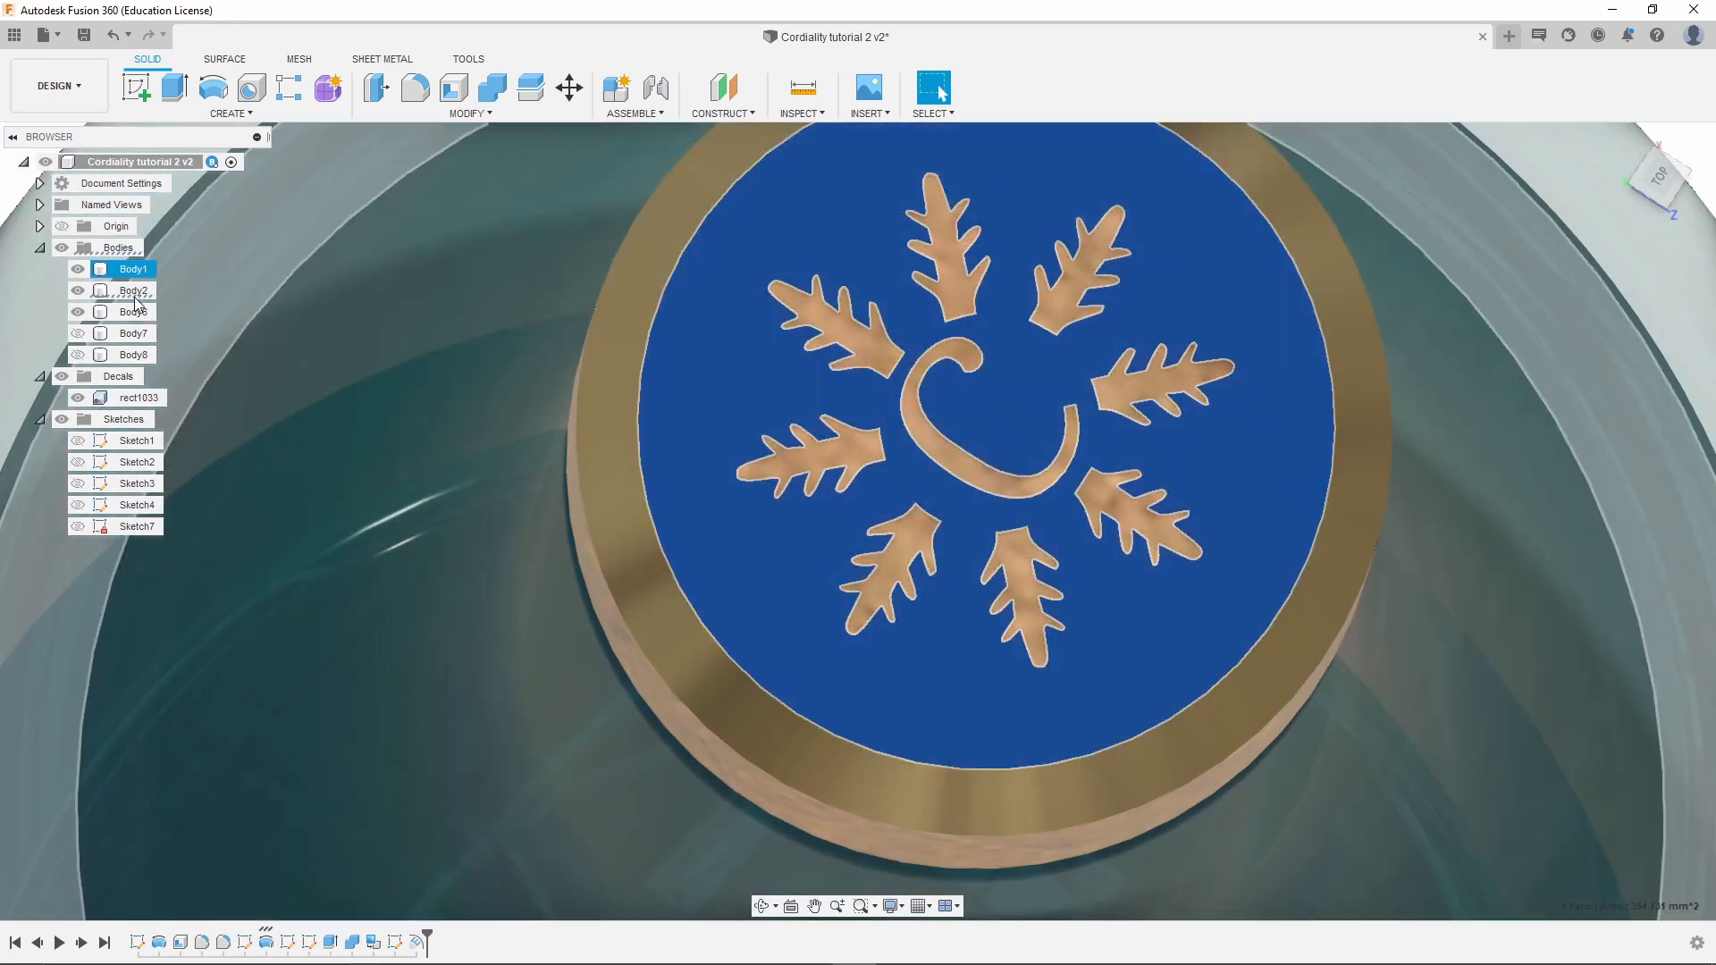
right_click(135, 291)
click(100, 485)
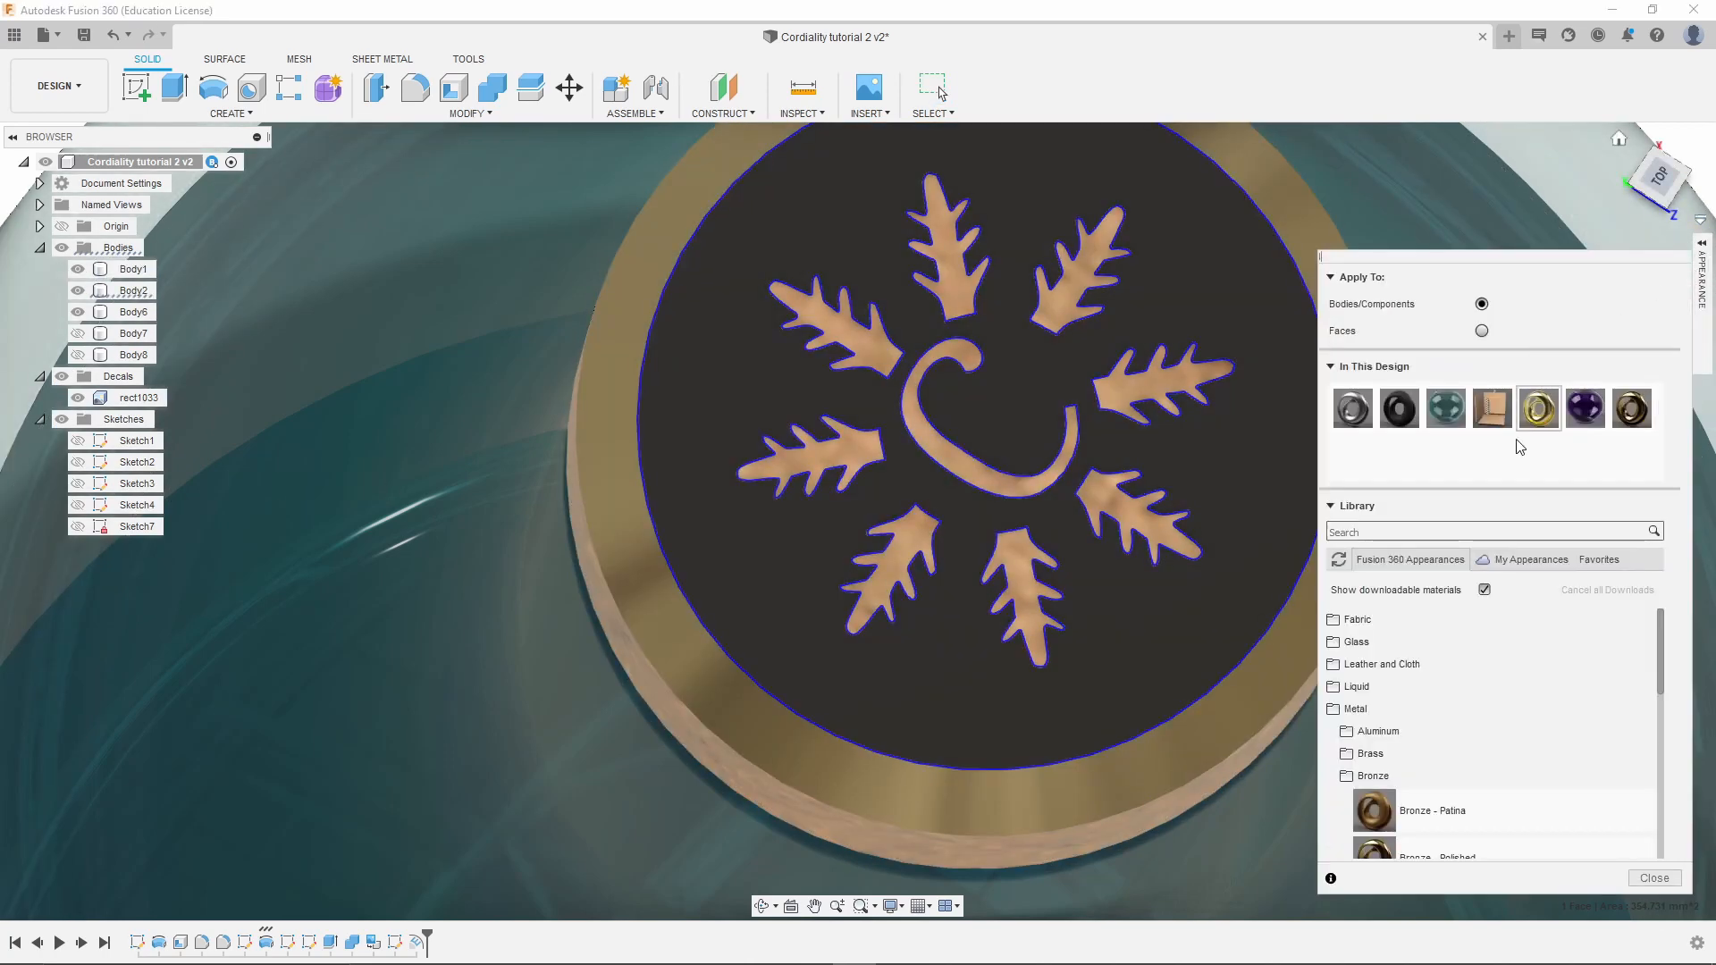
click(1702, 244)
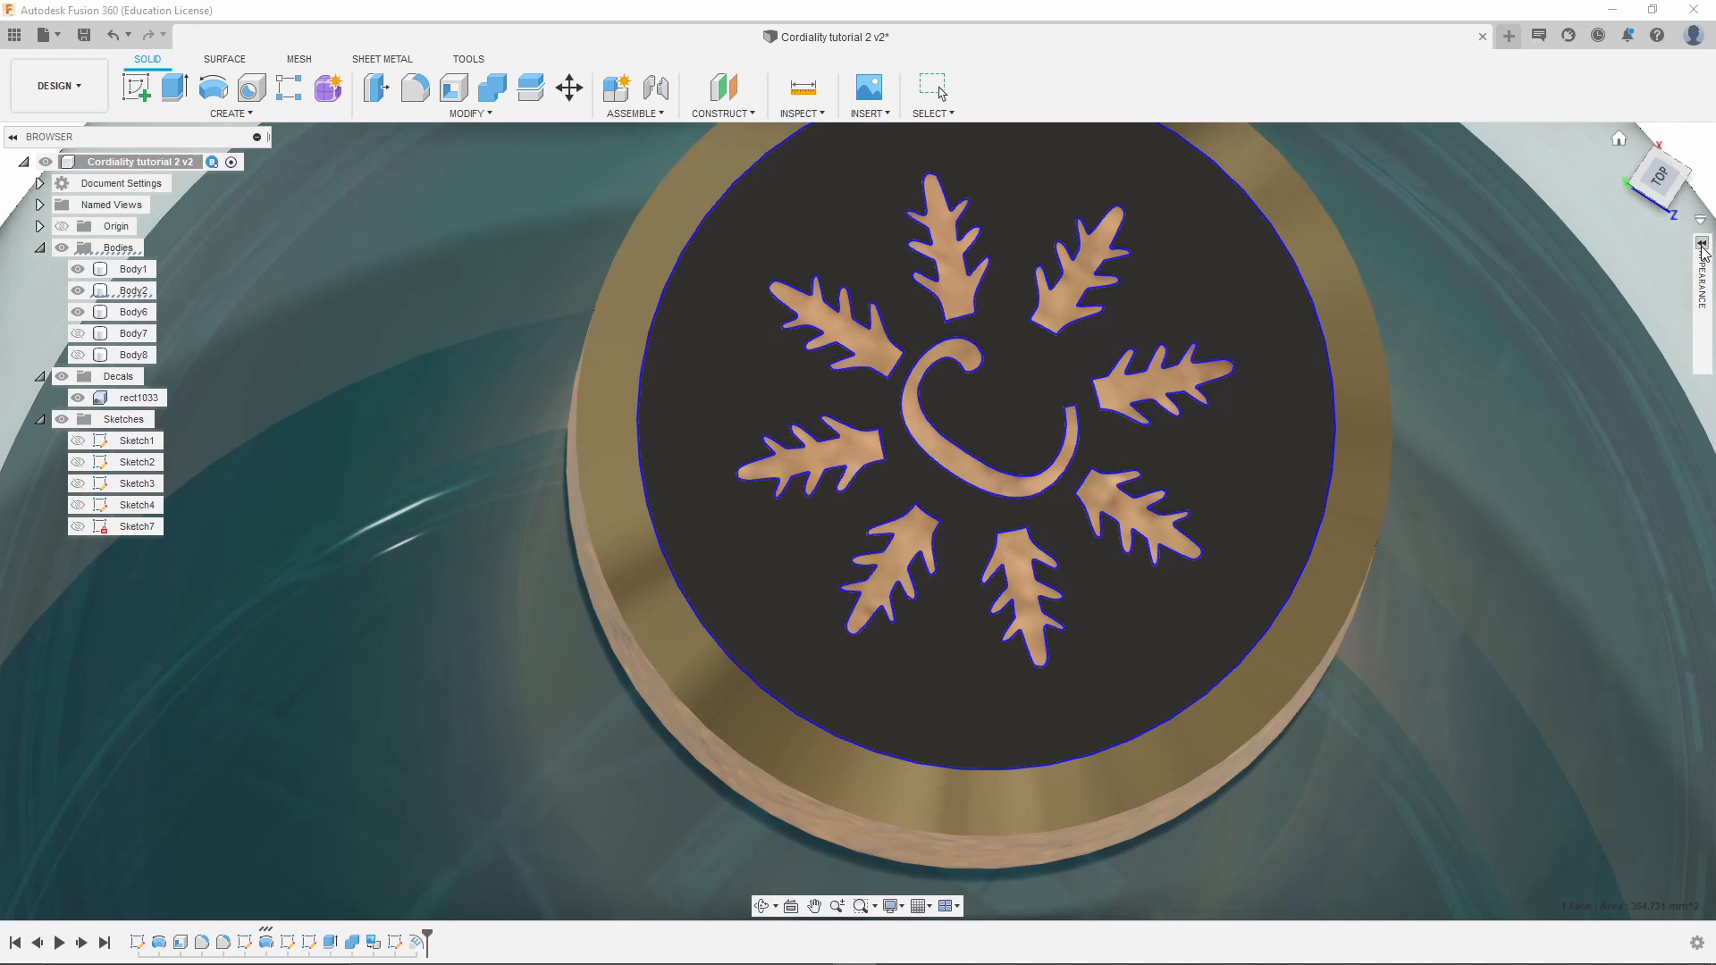
click(1703, 248)
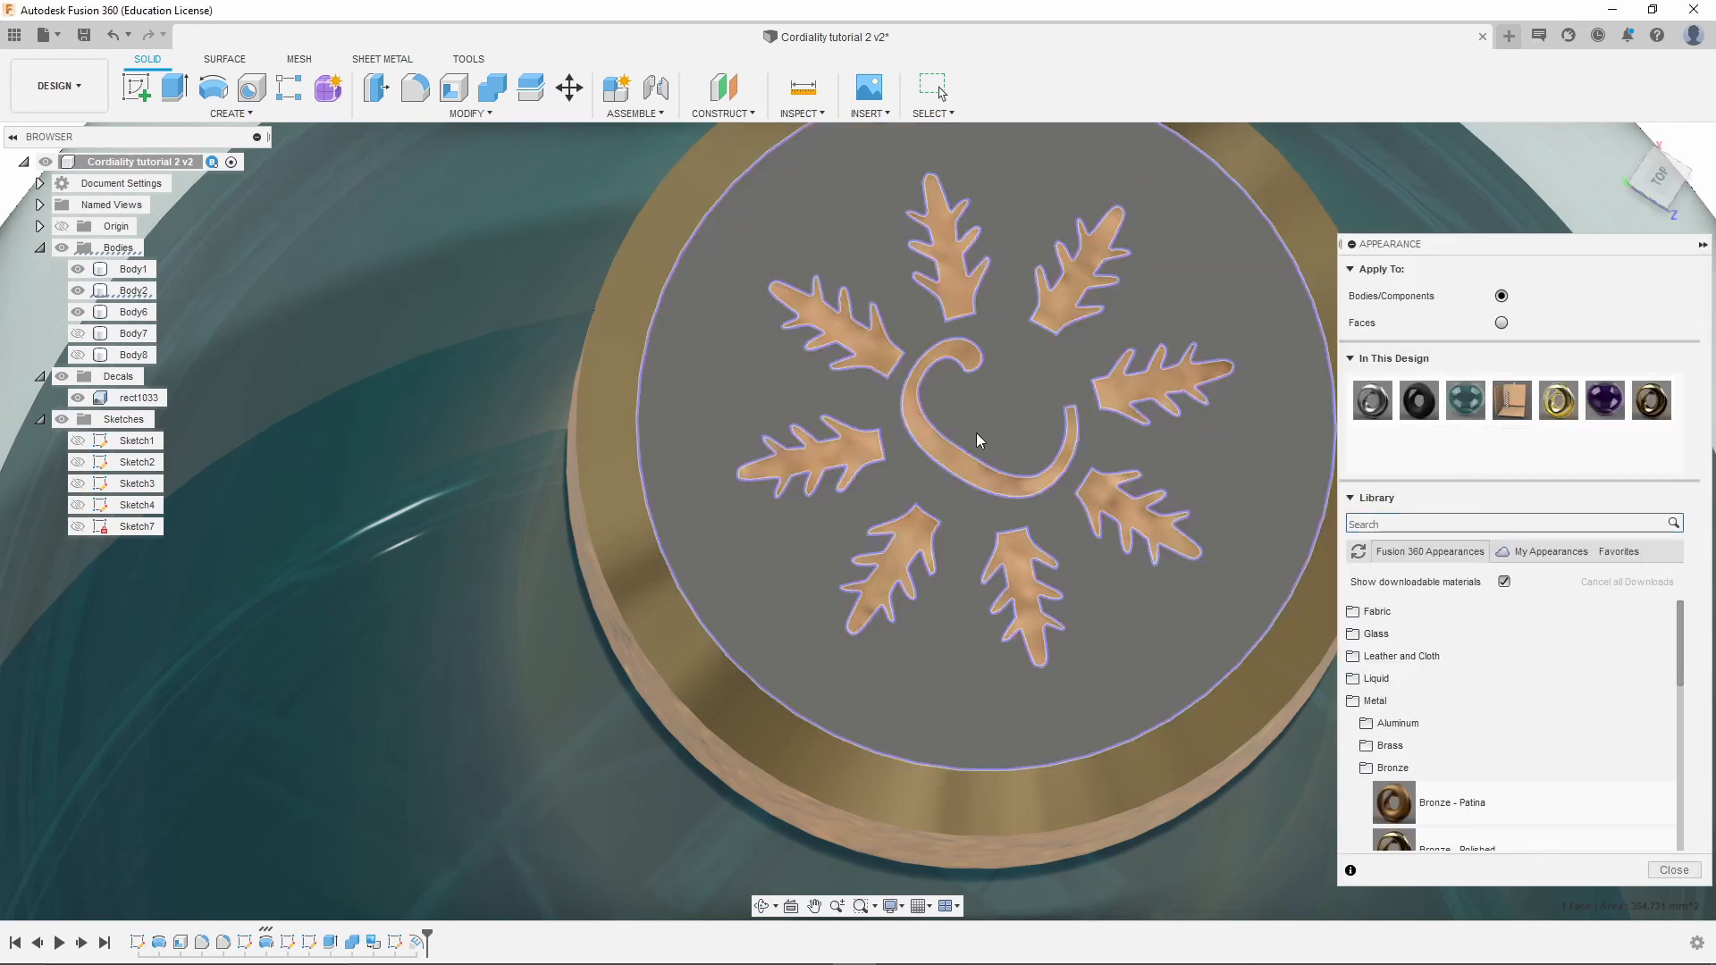
click(976, 433)
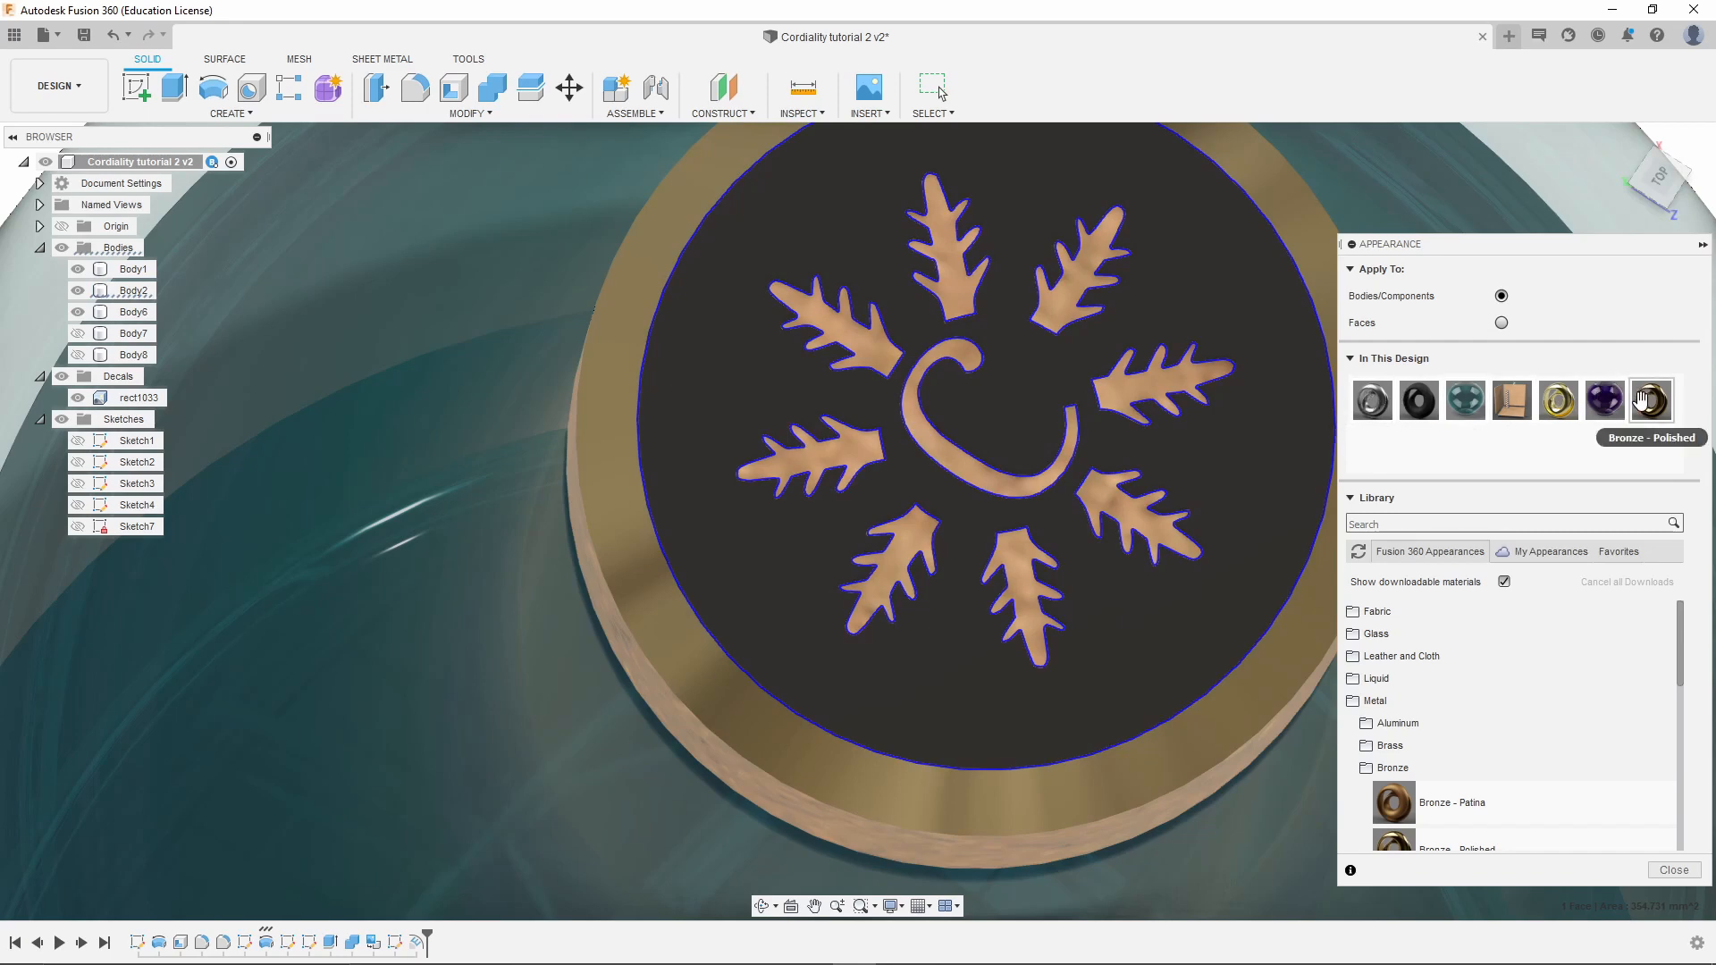
Set appearances to apply to faces and give Bronze - Polished to the right, upper-right and top leaves and the C
drag(1643, 399, 1246, 720)
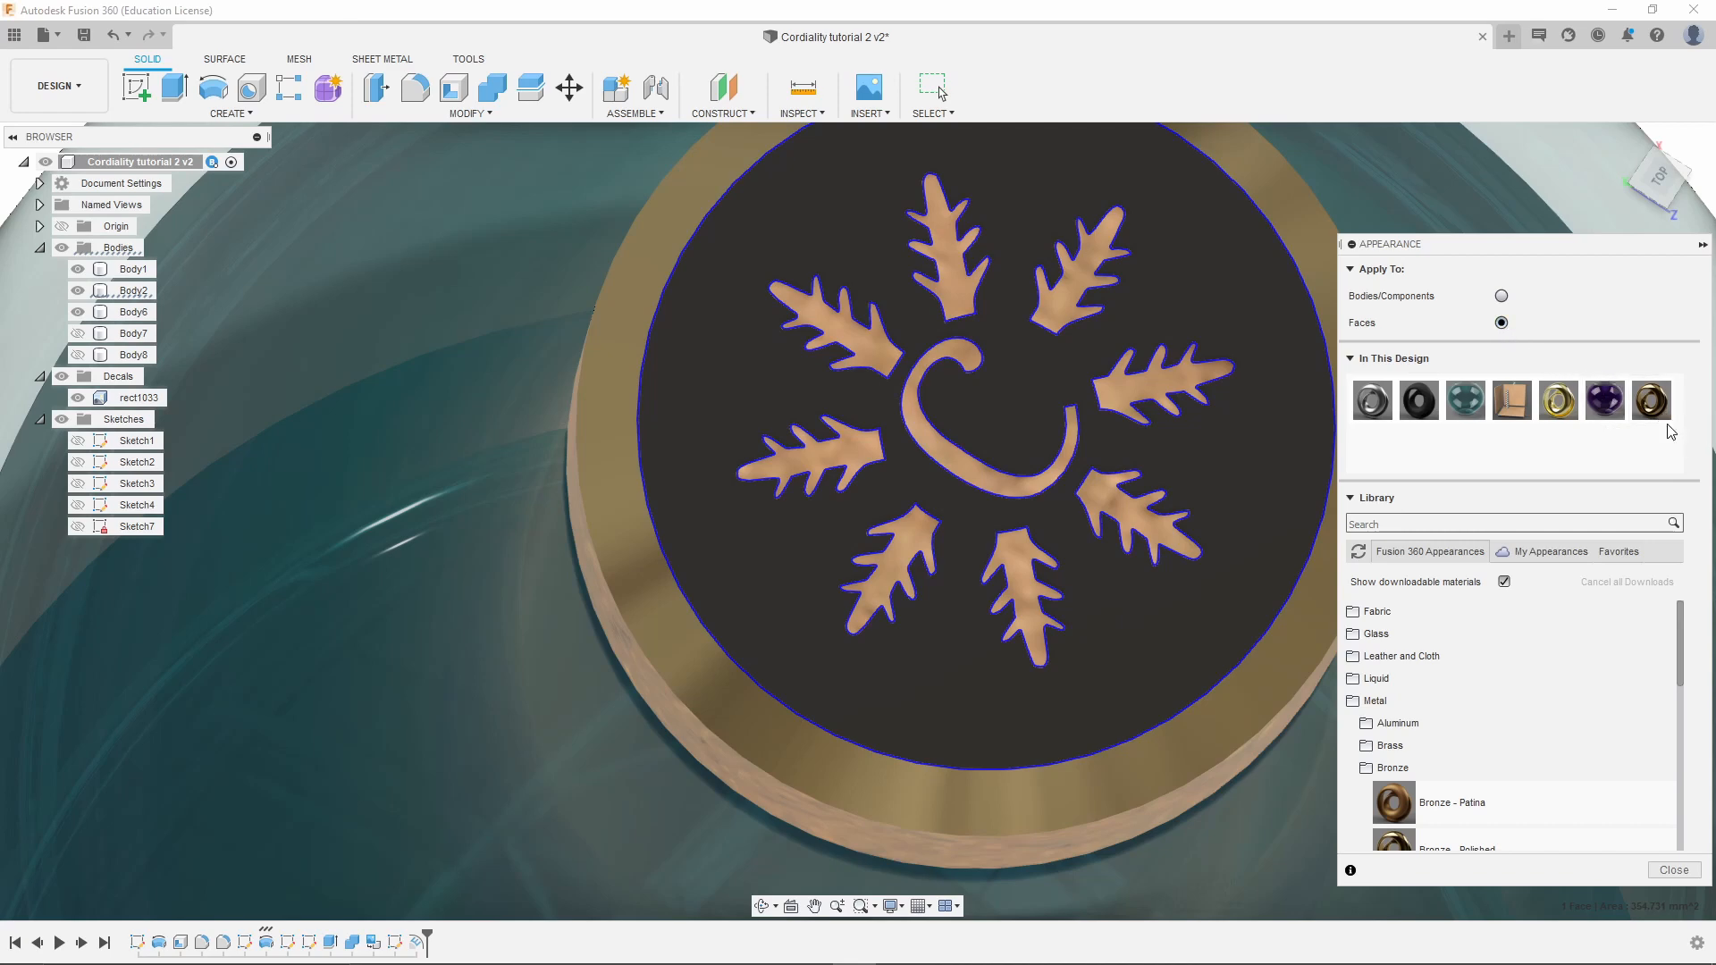
drag(1651, 402, 1140, 393)
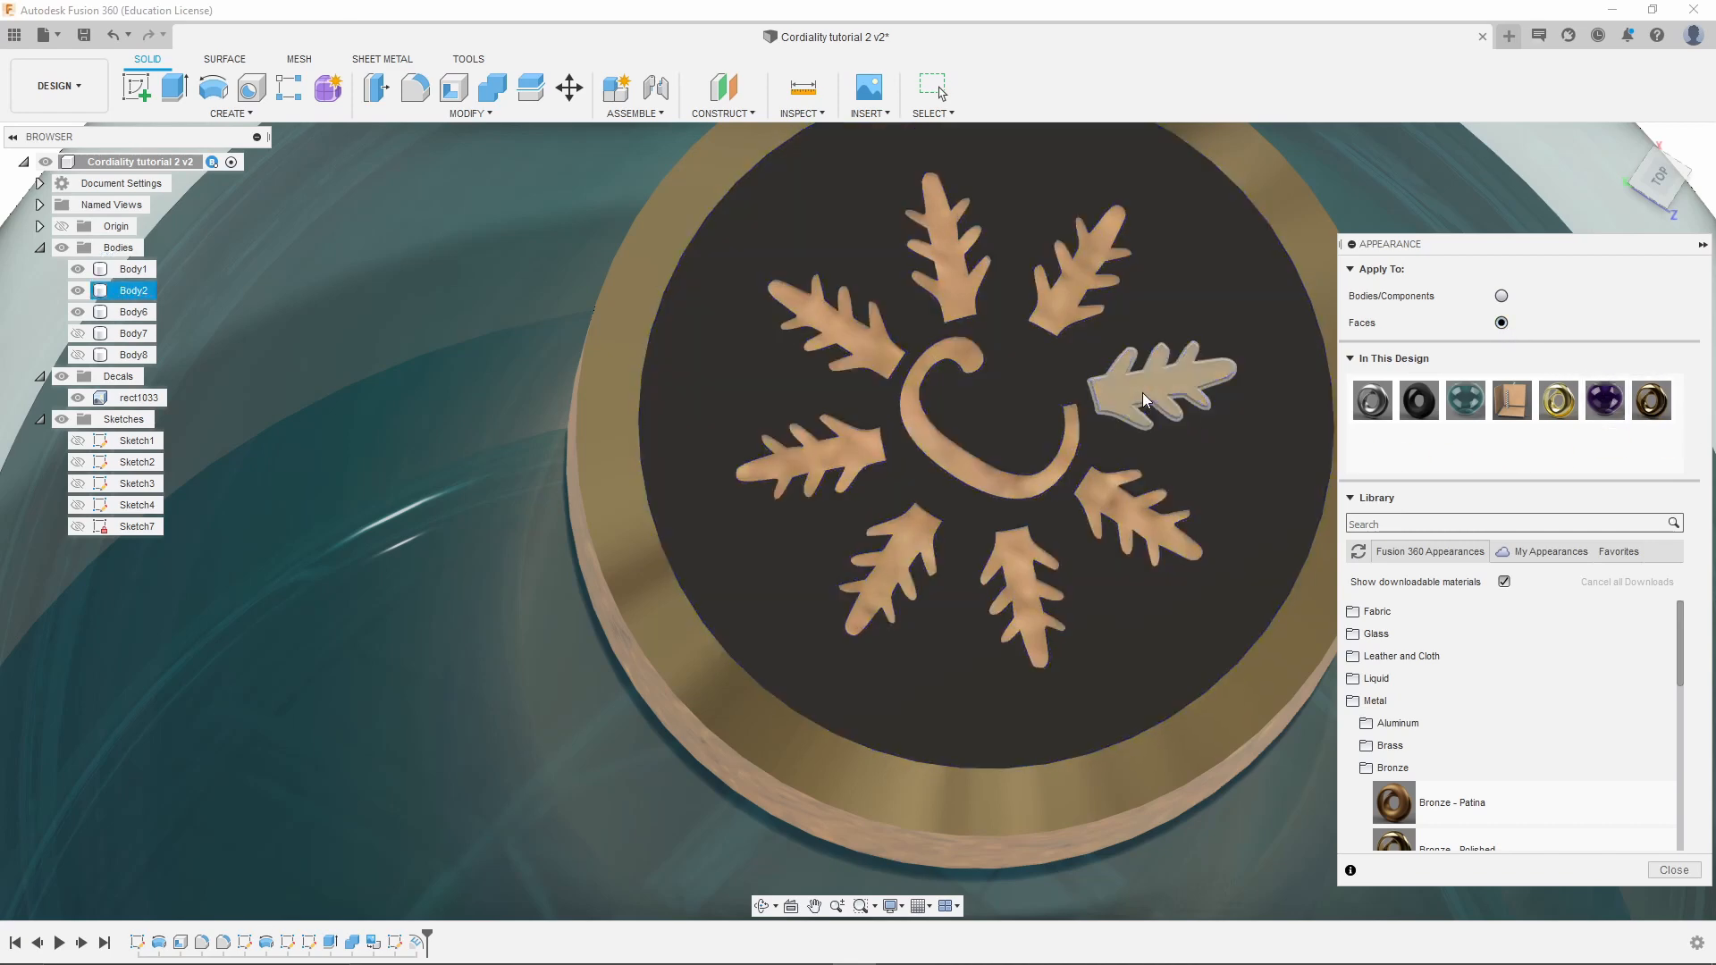
drag(1651, 403, 1055, 309)
drag(1660, 404, 961, 293)
drag(1660, 404, 938, 442)
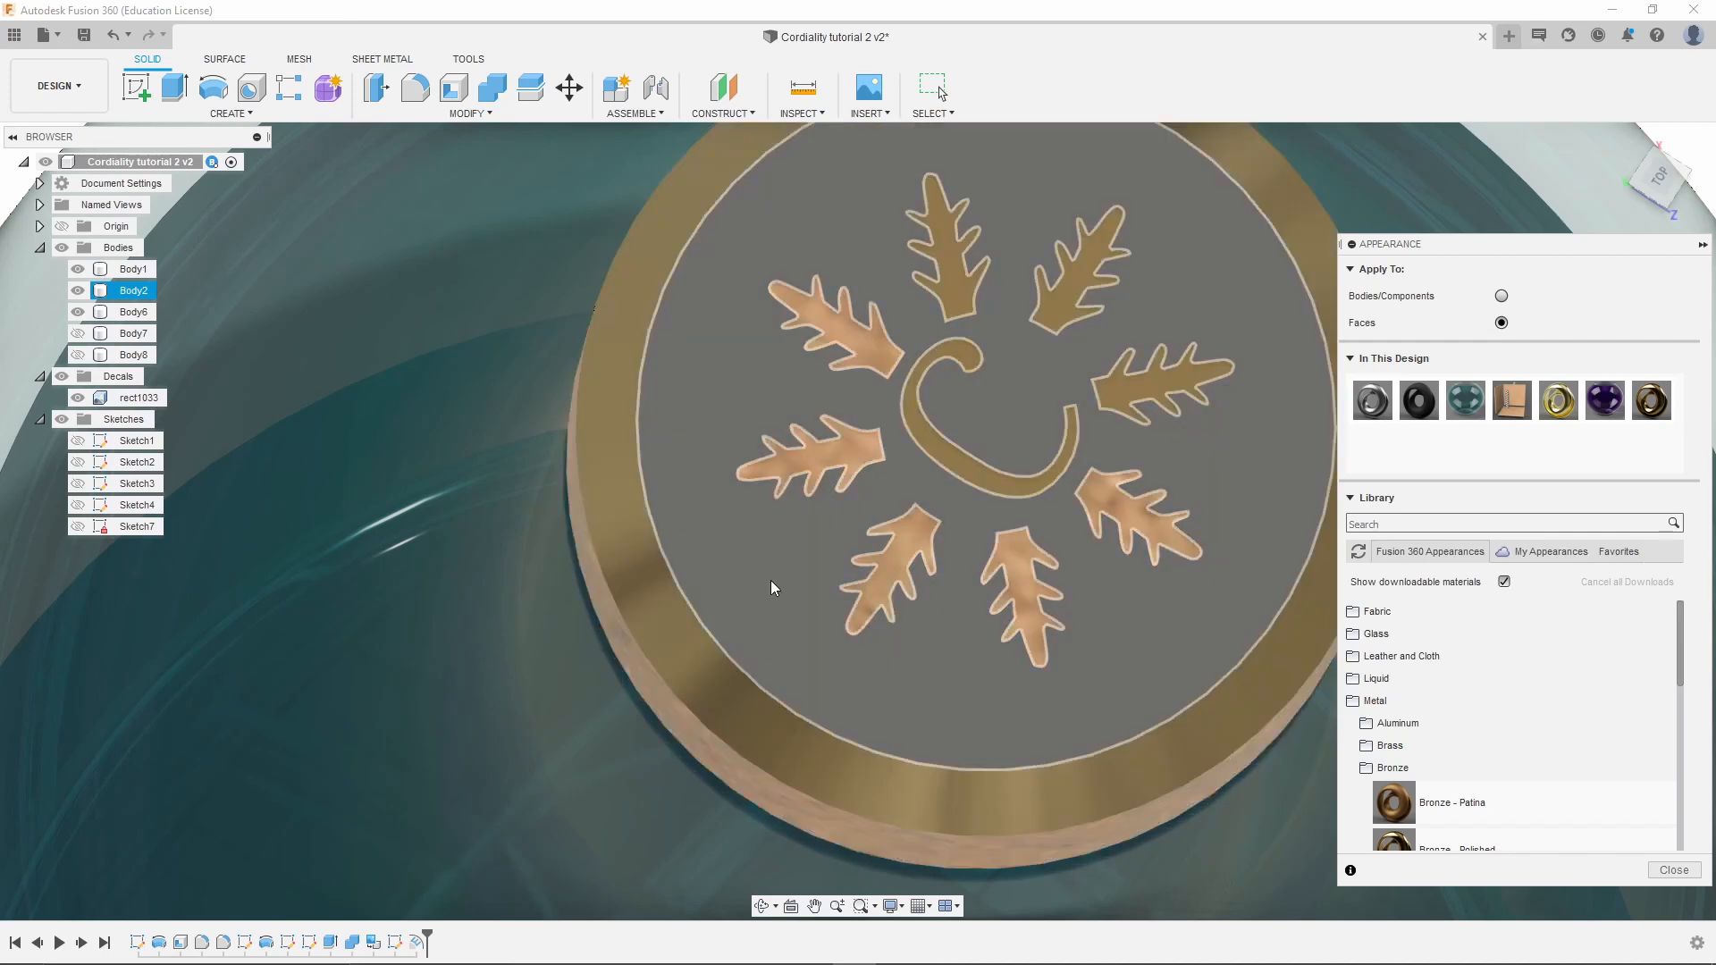
Apply Bronze - Polished to the recessed faces of the remaining lower and left leaves and collapse the appearance settings
drag(1658, 402, 1015, 566)
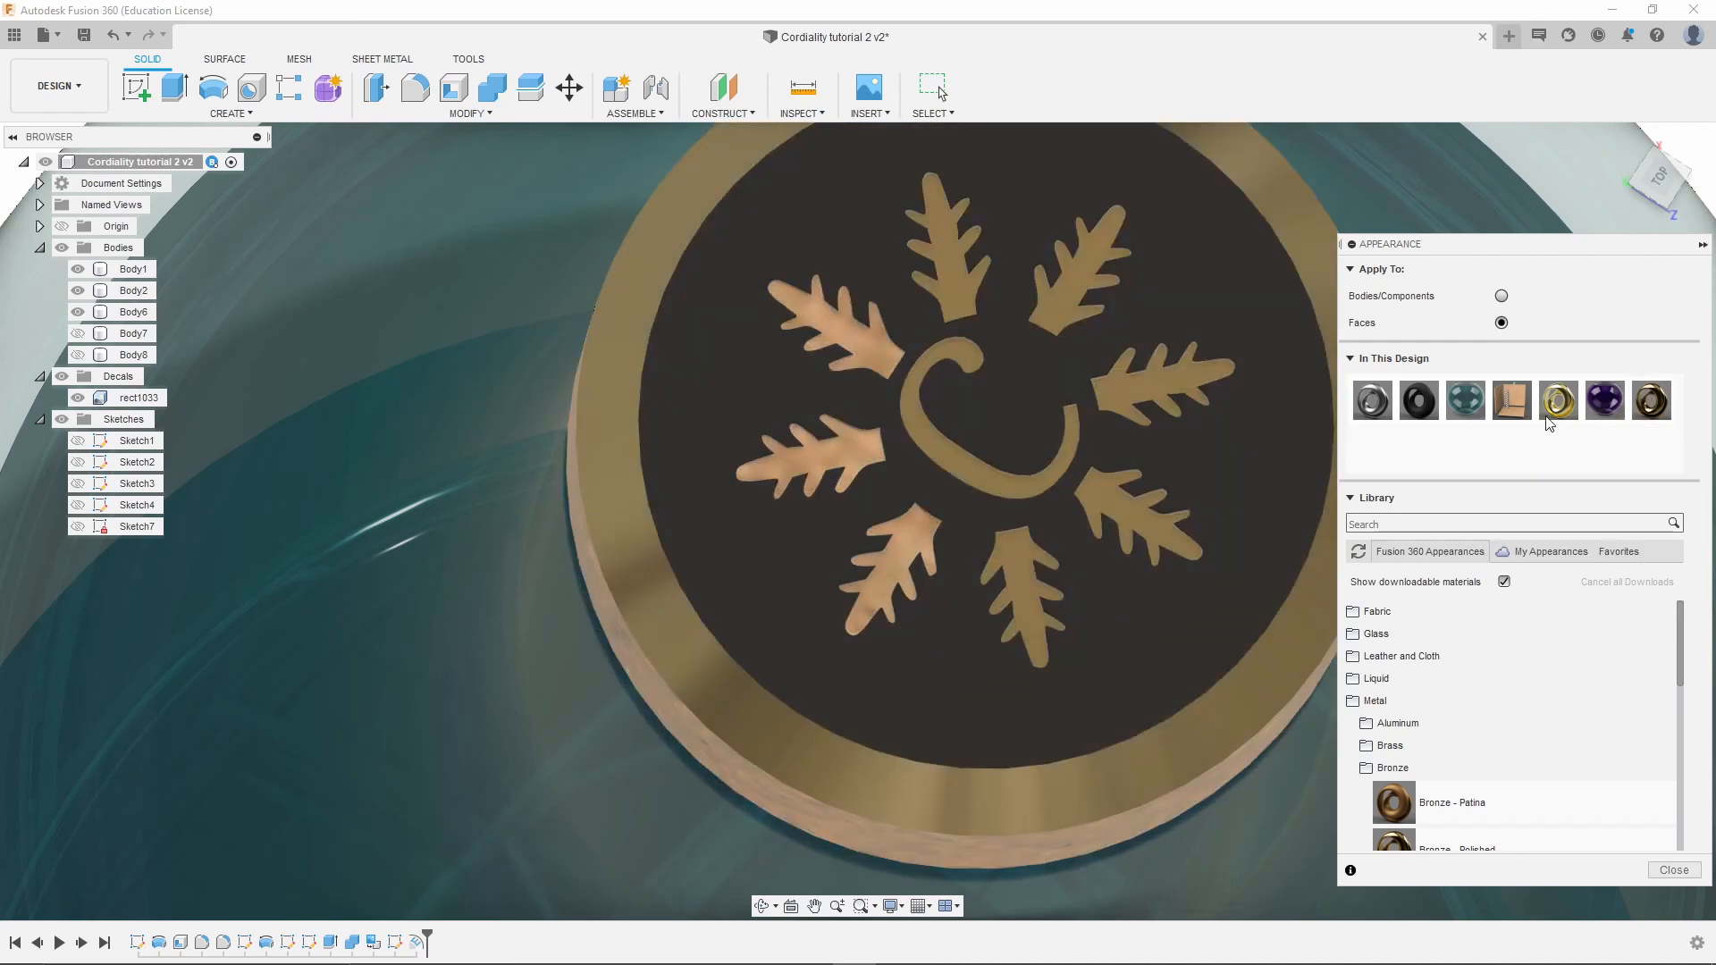
drag(1652, 402, 840, 446)
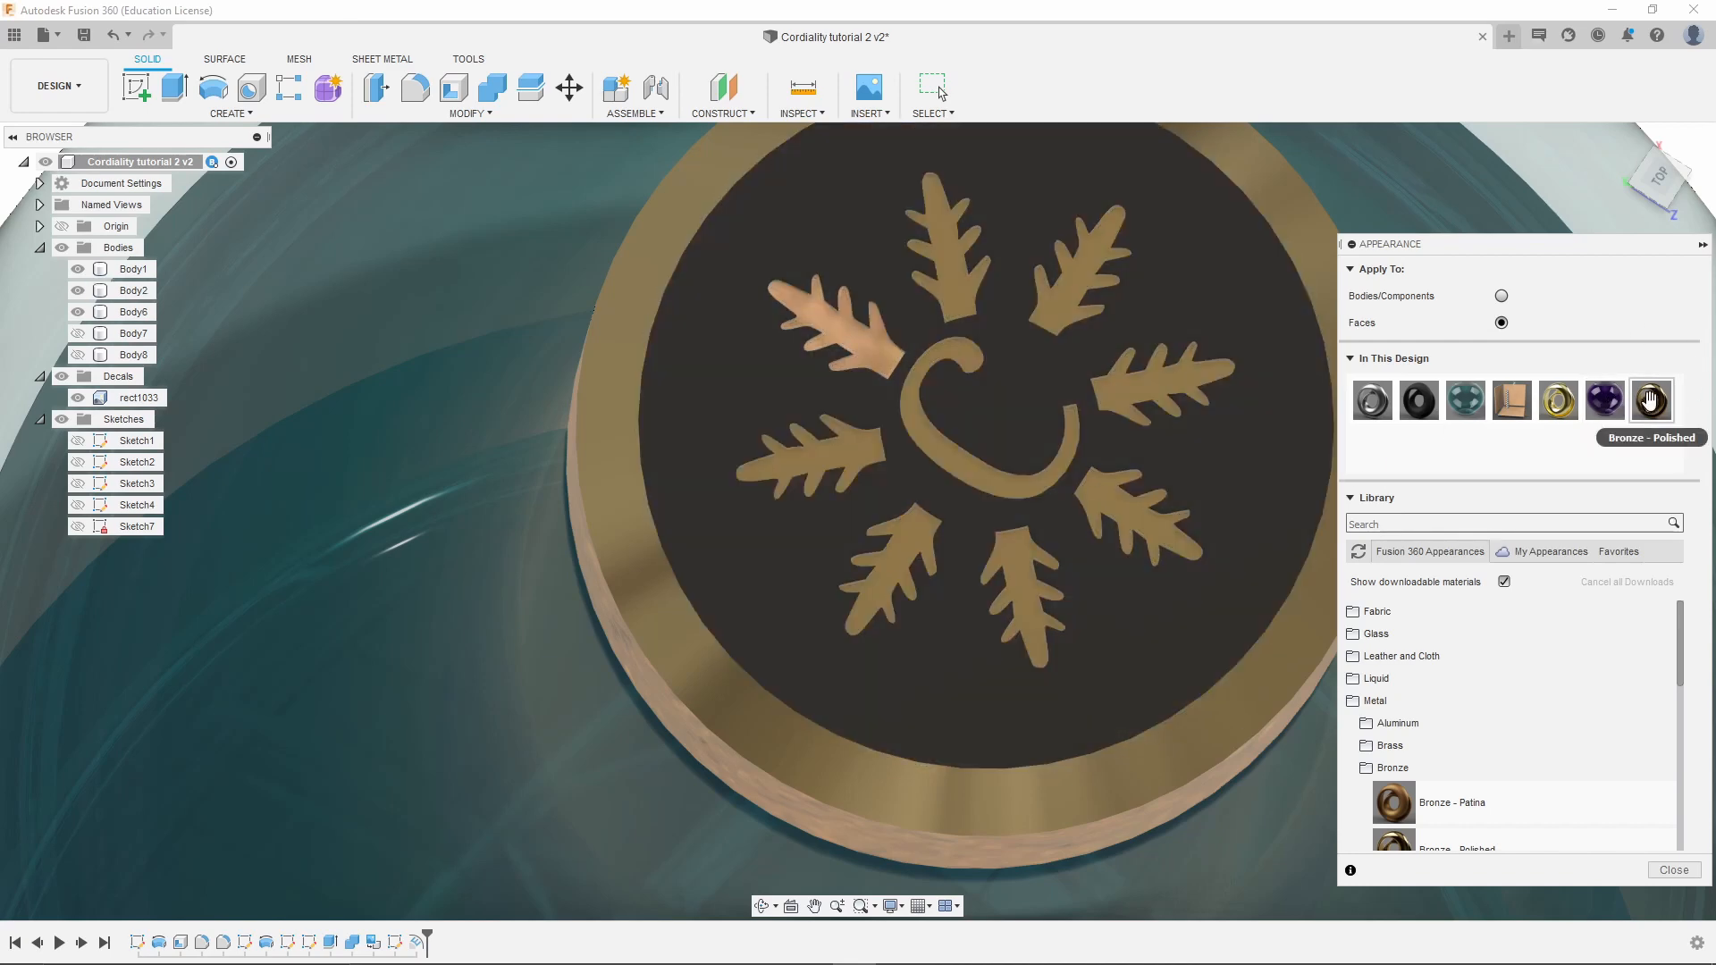
drag(1651, 402, 876, 347)
scroll(947, 496, down, 3)
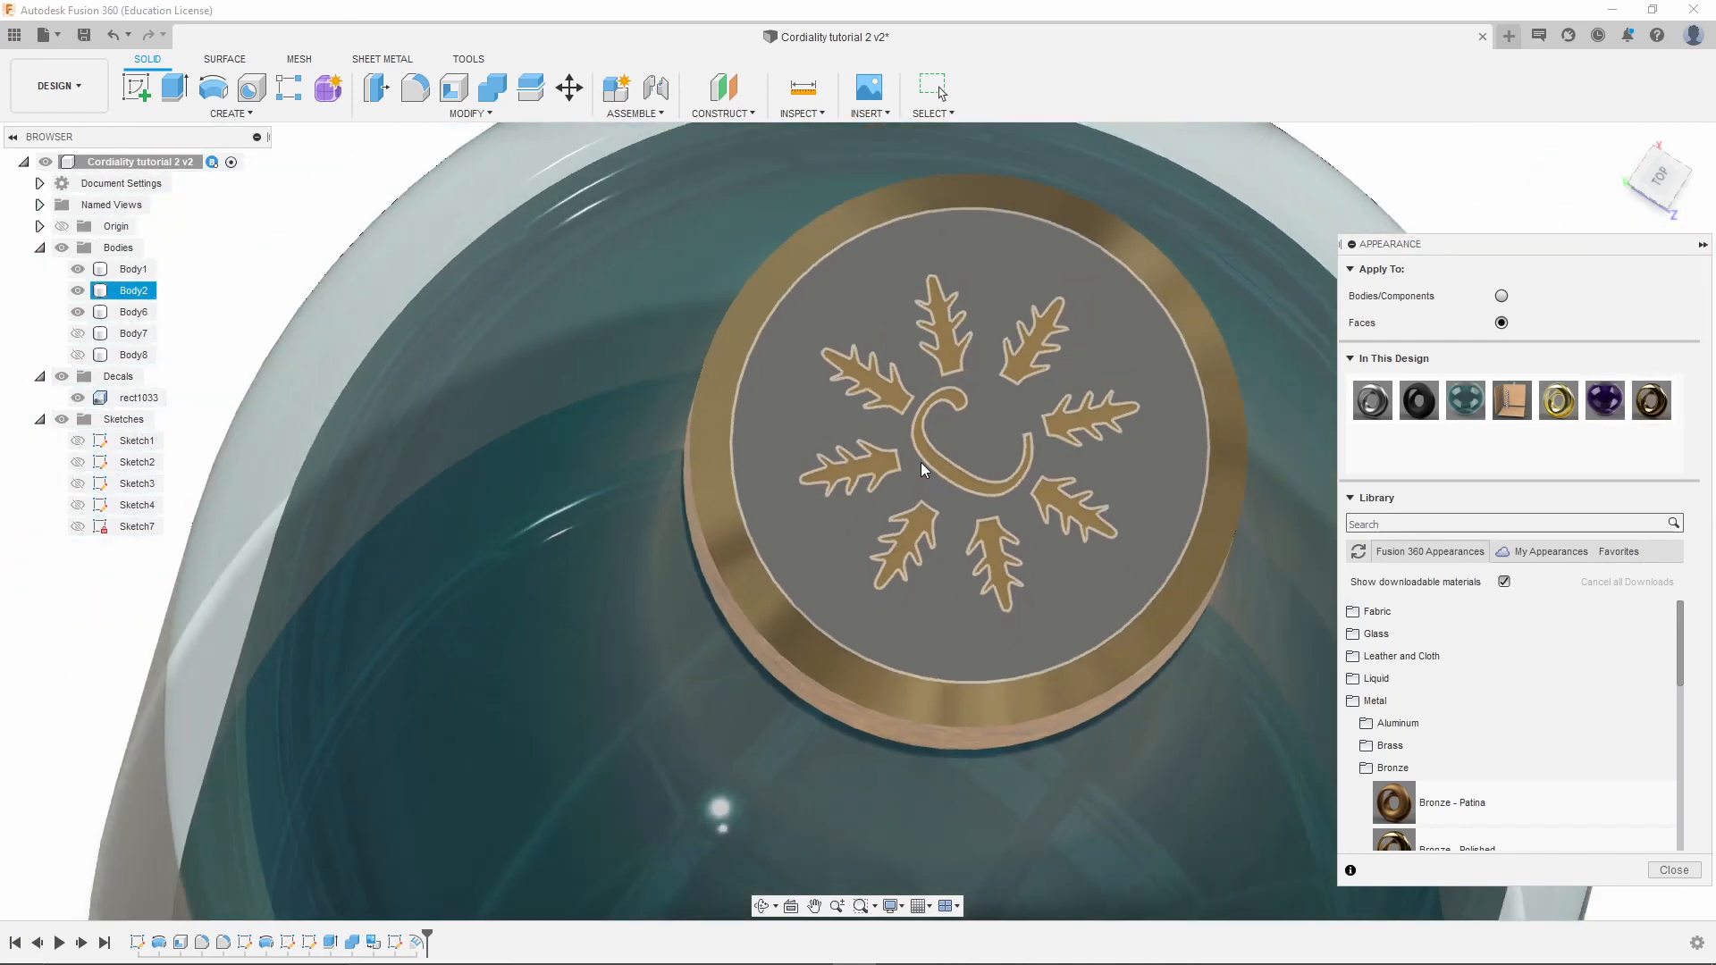
click(1703, 244)
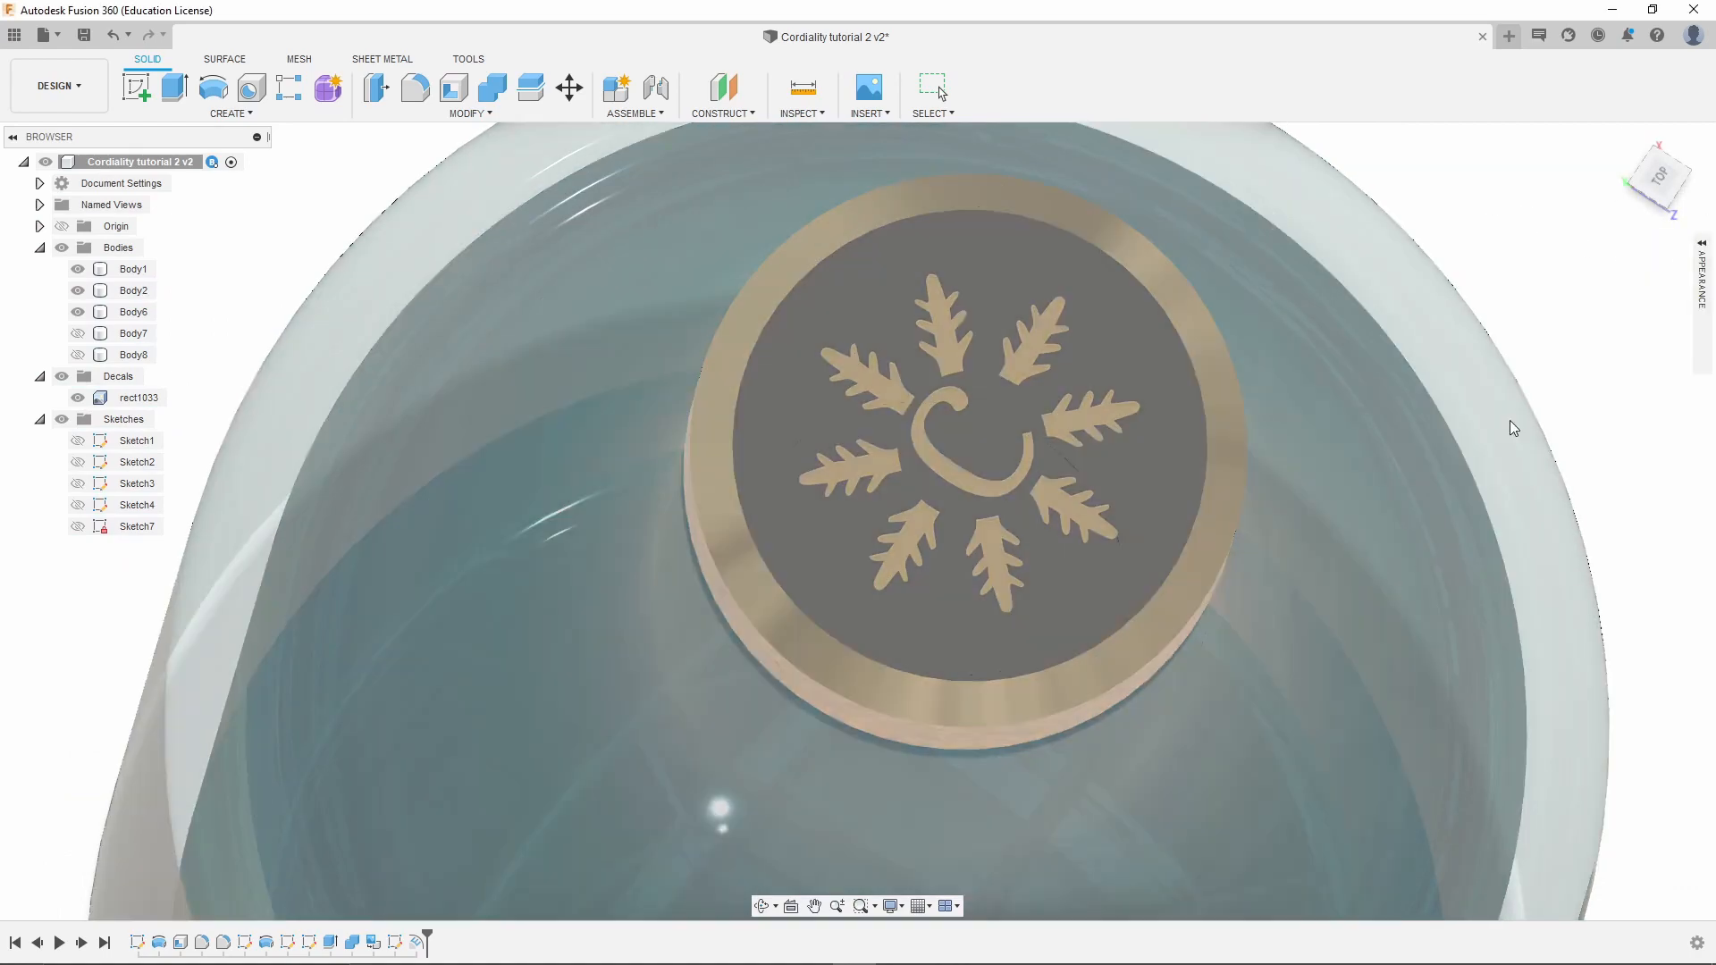
Examine the recessed bronze logo up close and the whole bottle from several angles
scroll(1077, 474, up, 3)
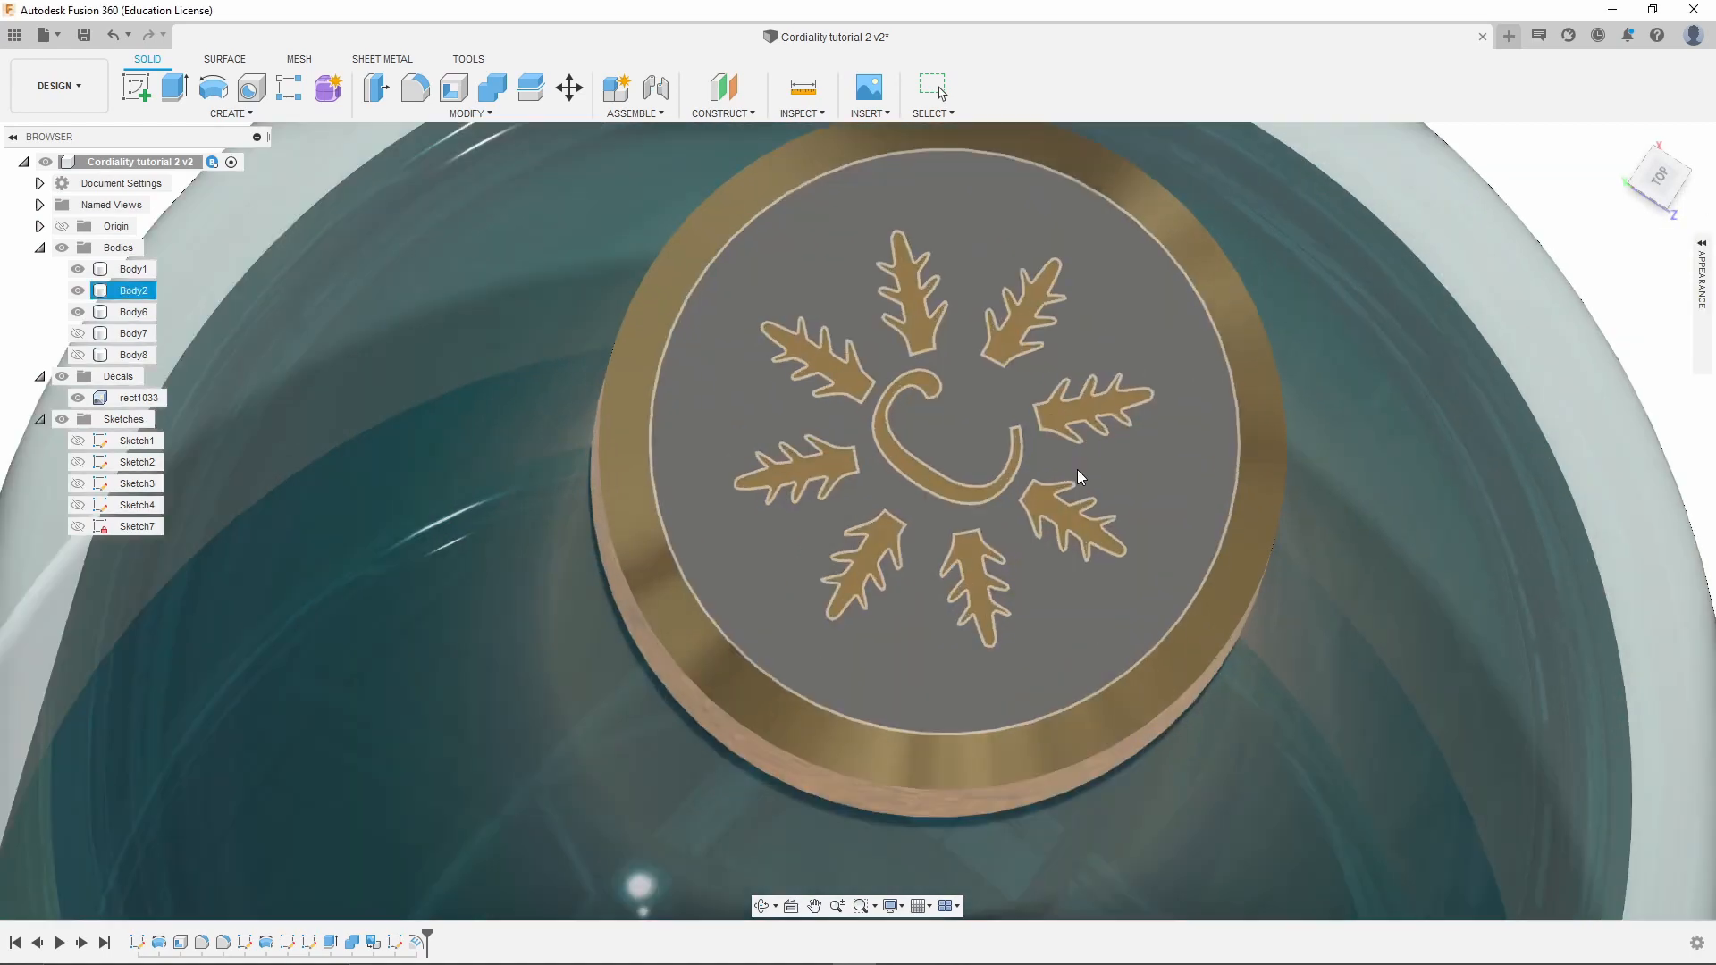
shift+middle_drag(942, 501, 977, 427)
scroll(973, 422, up, 2)
scroll(976, 429, up, 2)
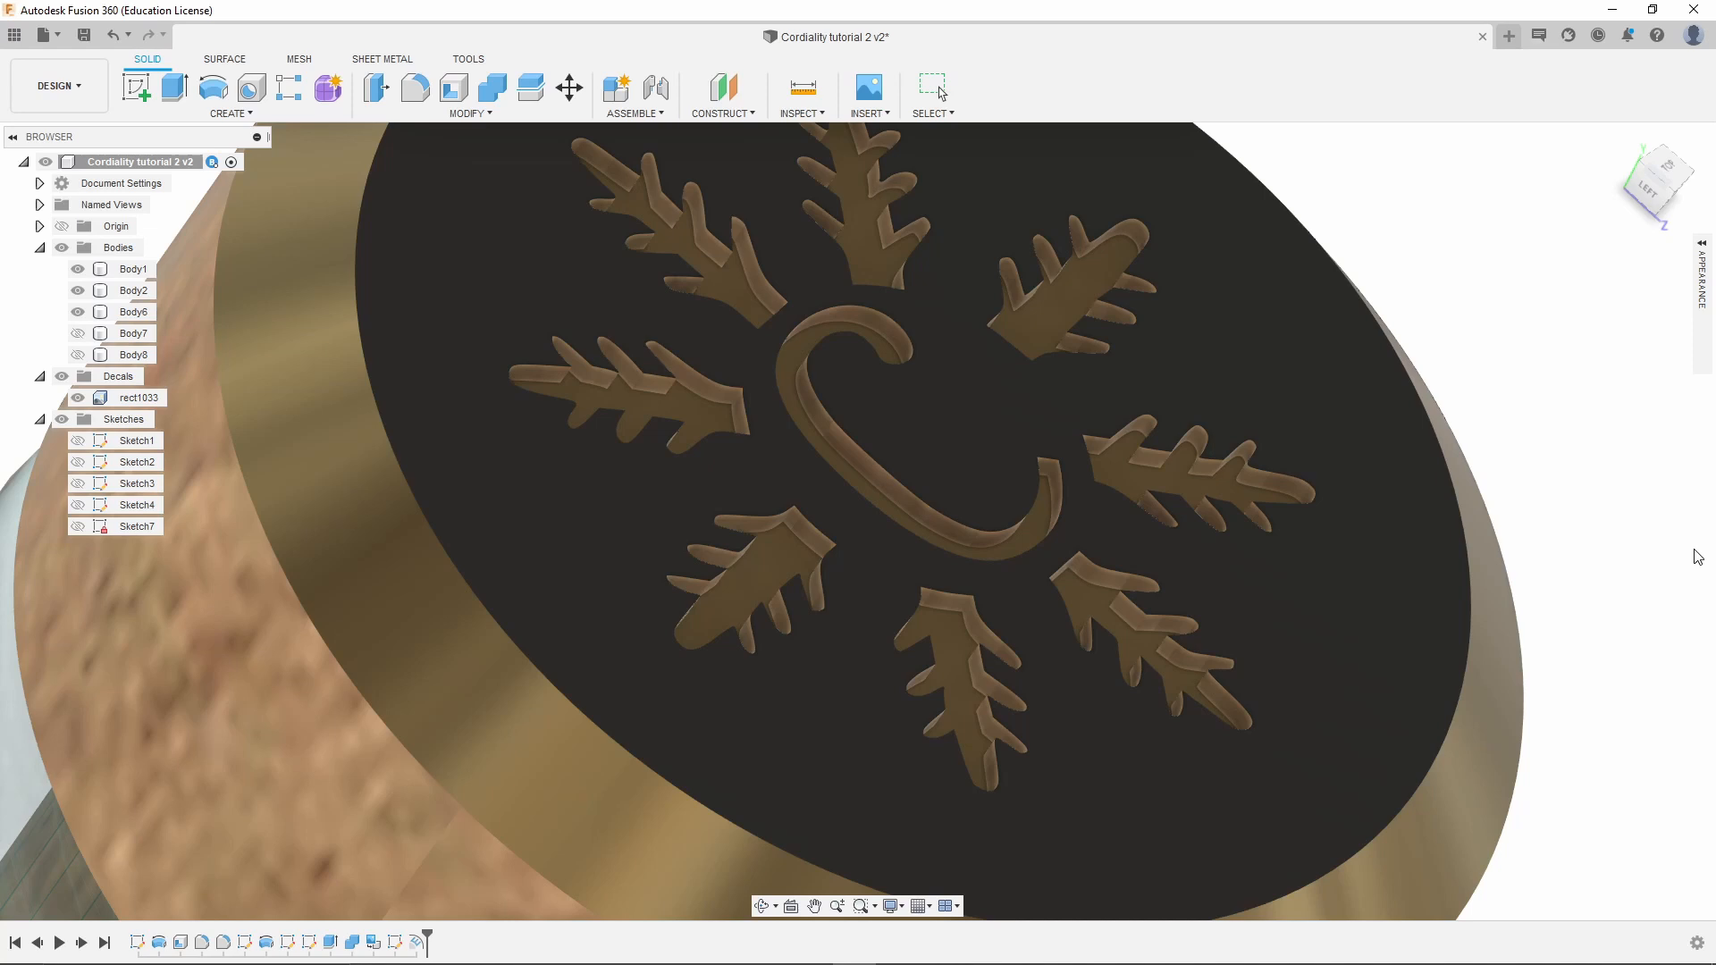
scroll(1613, 454, down, 8)
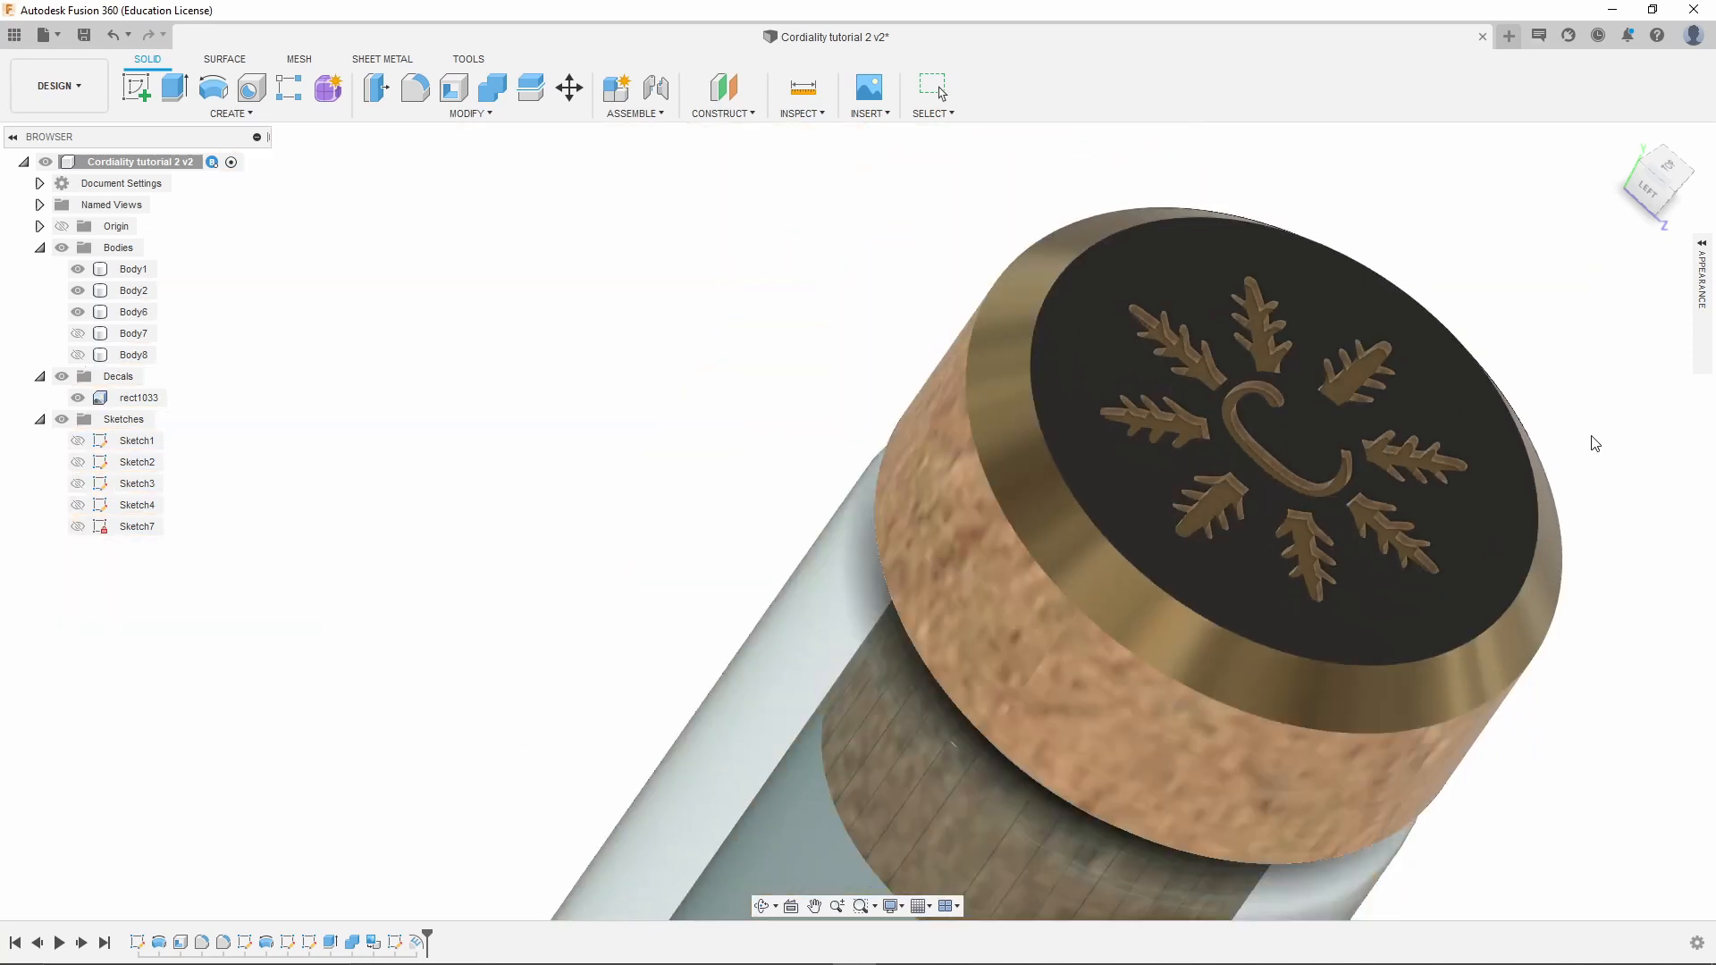
shift+middle_drag(1355, 586, 1010, 789)
scroll(962, 747, up, 5)
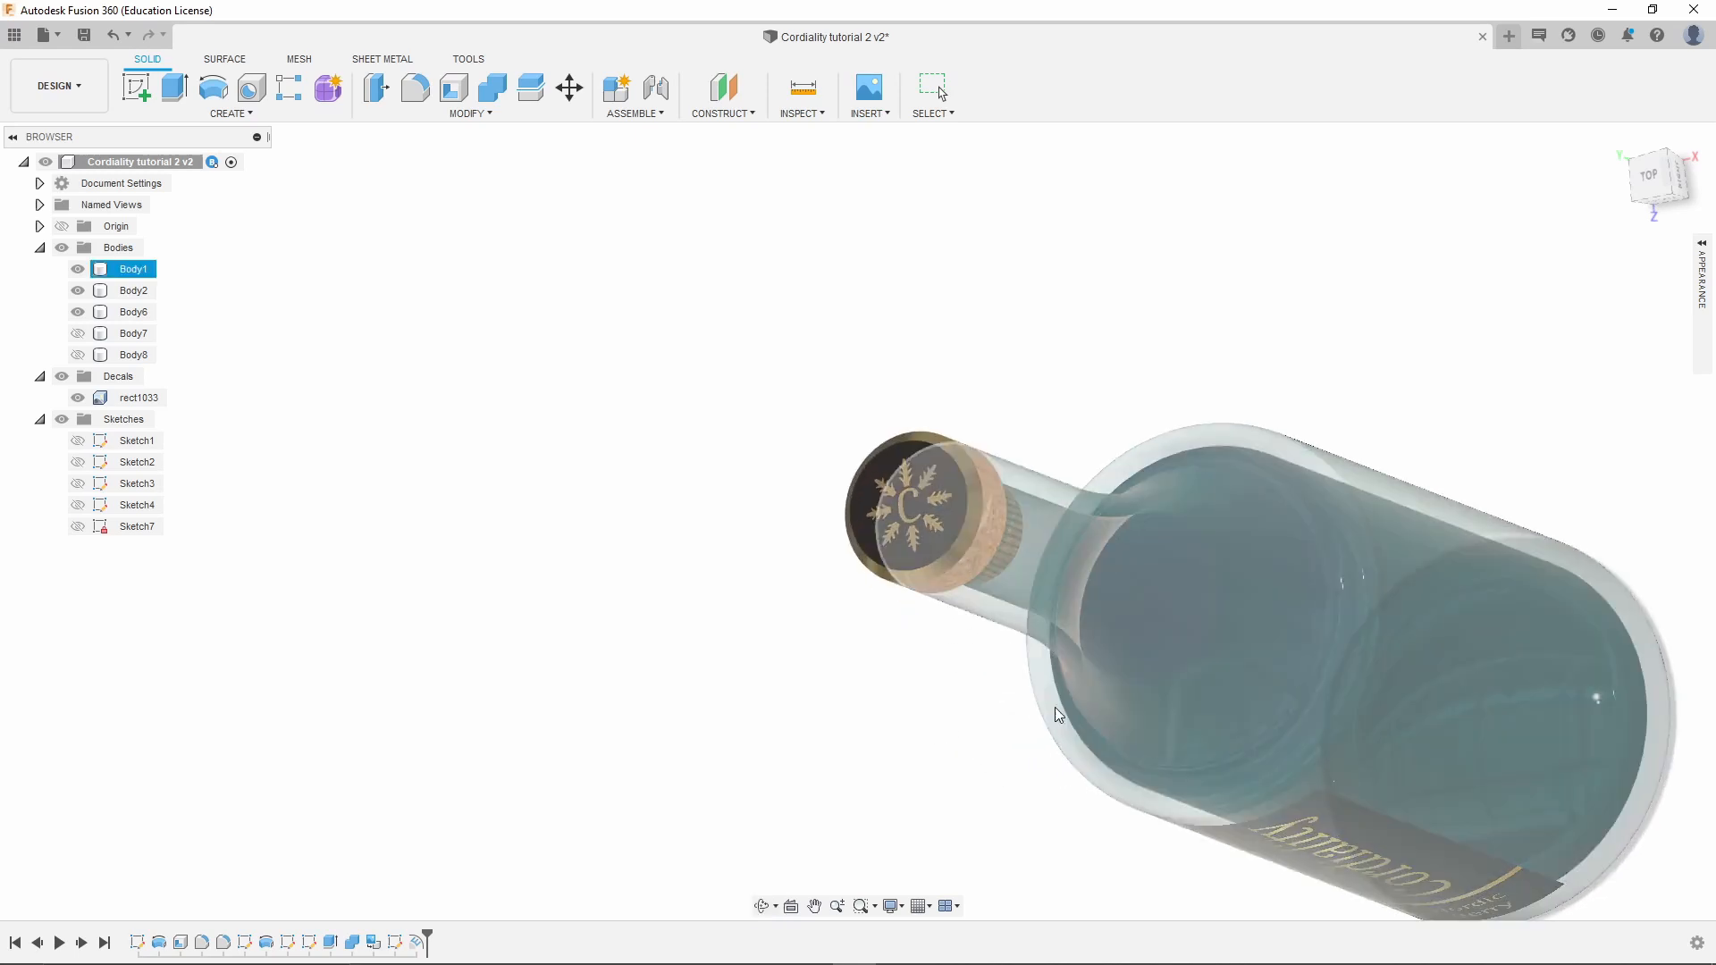
shift+middle_drag(1427, 339, 1422, 337)
scroll(1115, 360, down, 5)
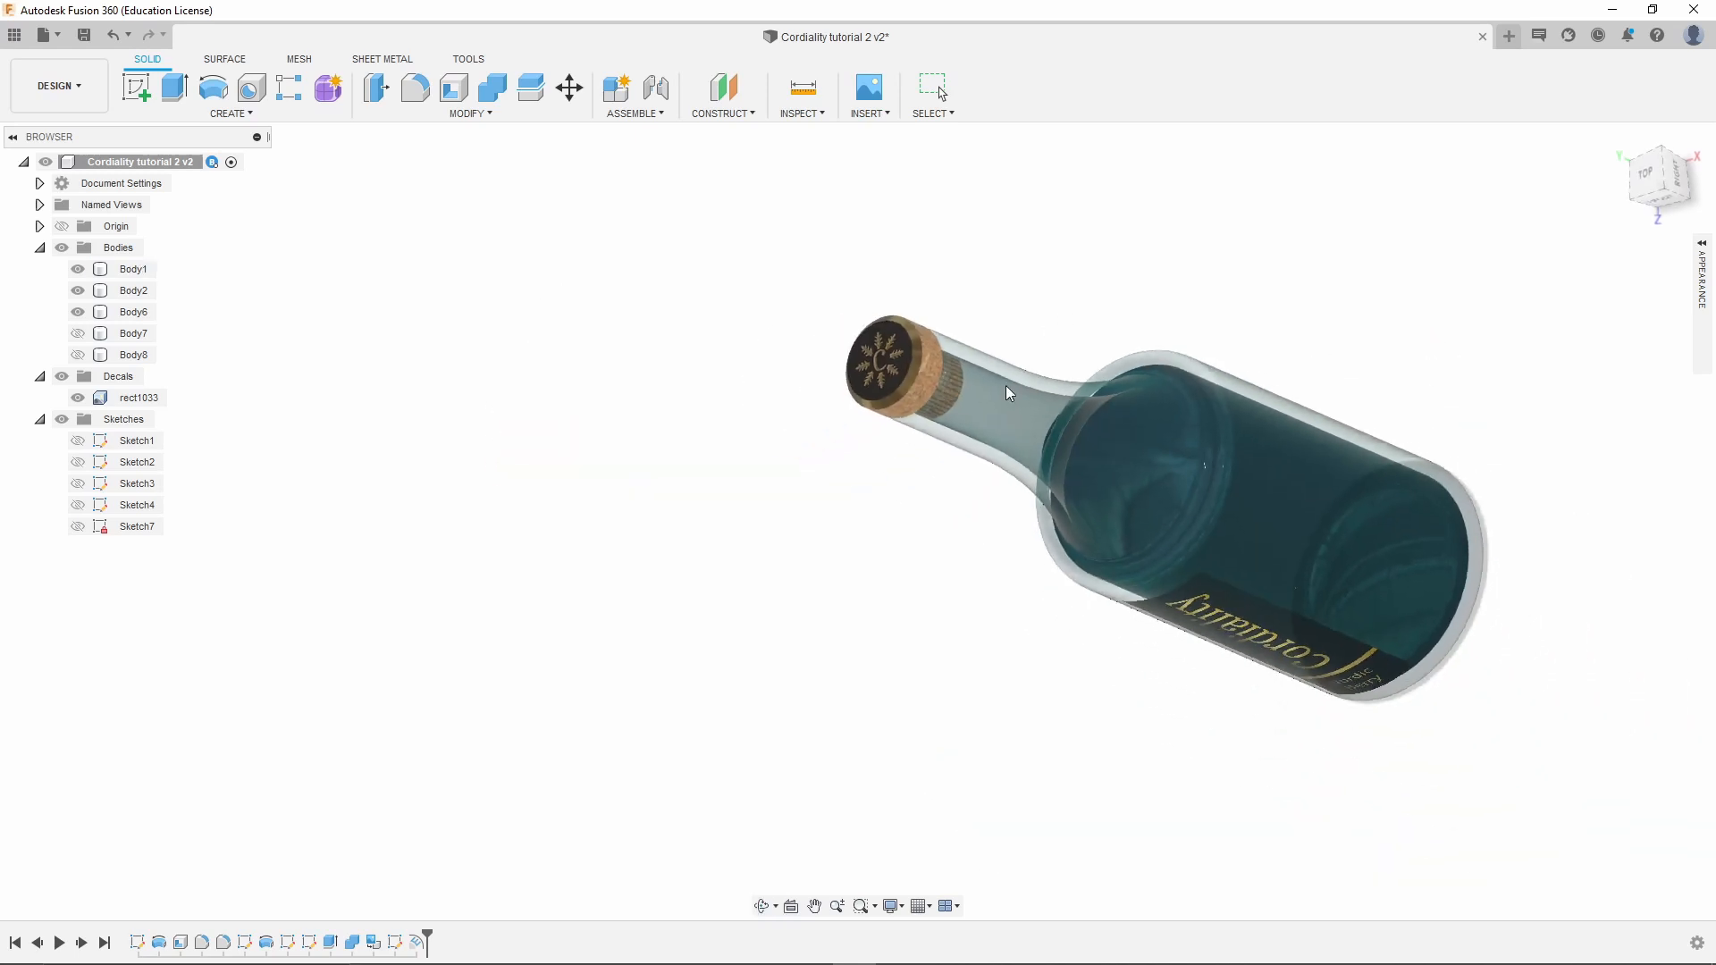
shift+middle_drag(1118, 628, 1154, 603)
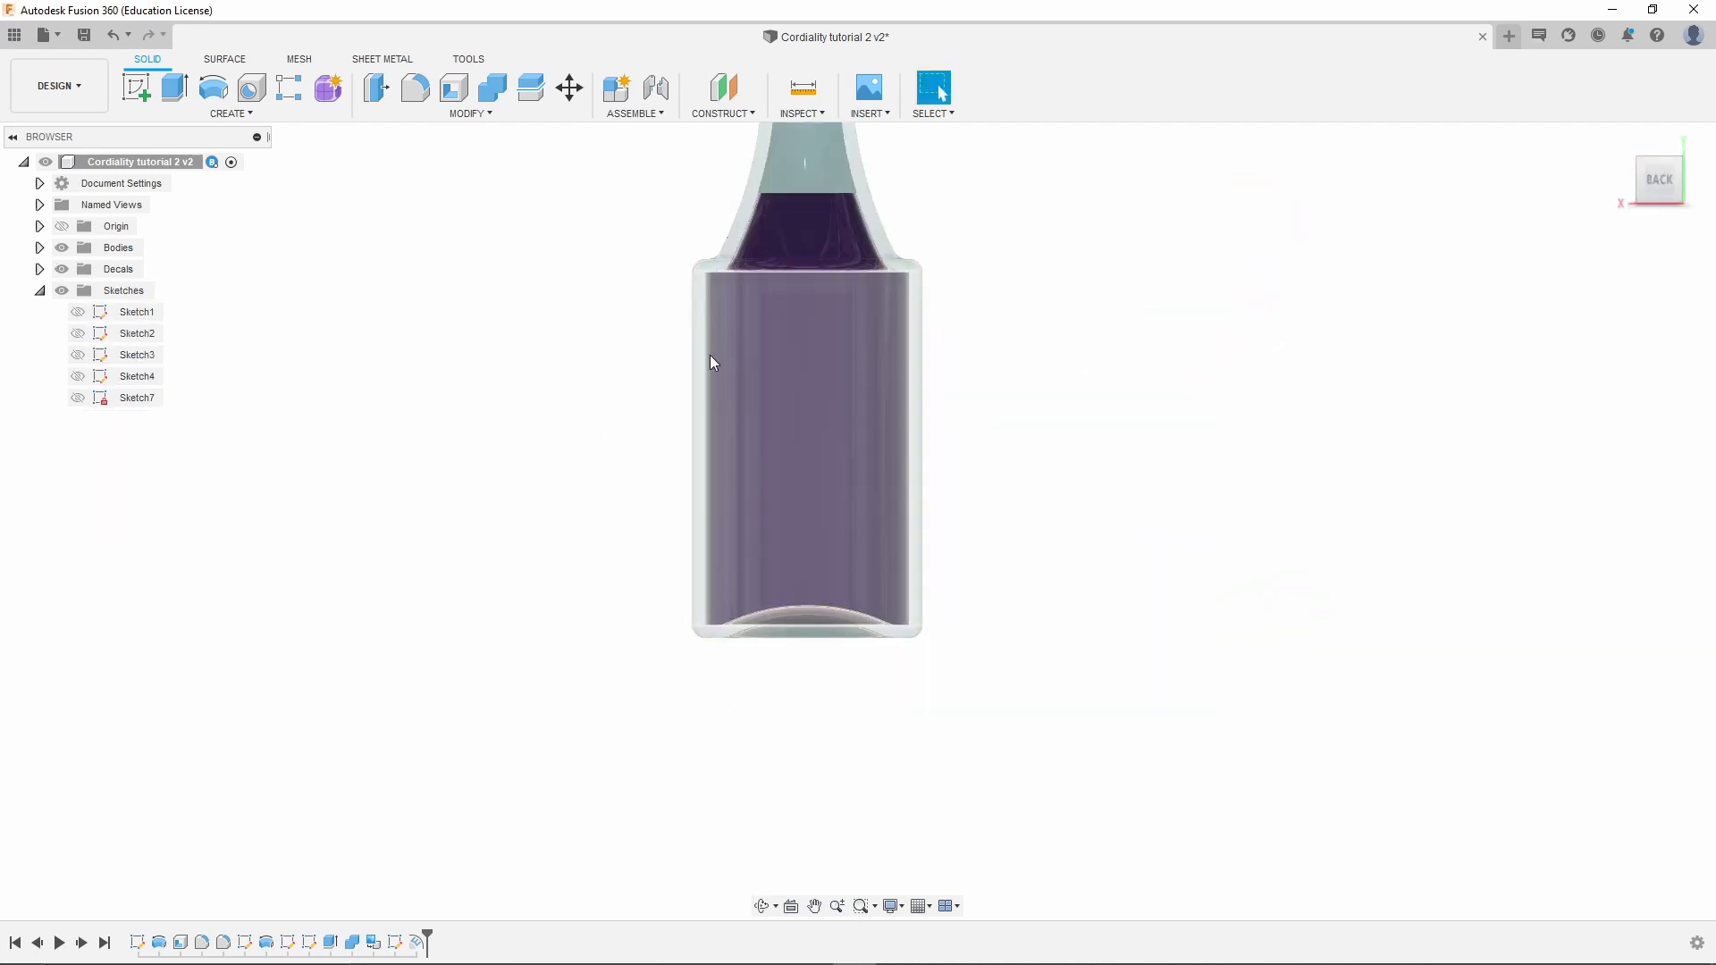
Create an offset construction plane from the XY plane at a distance of -60 mm, behind the bottle
shift+middle_drag(724, 145, 863, 536)
scroll(869, 371, up, 3)
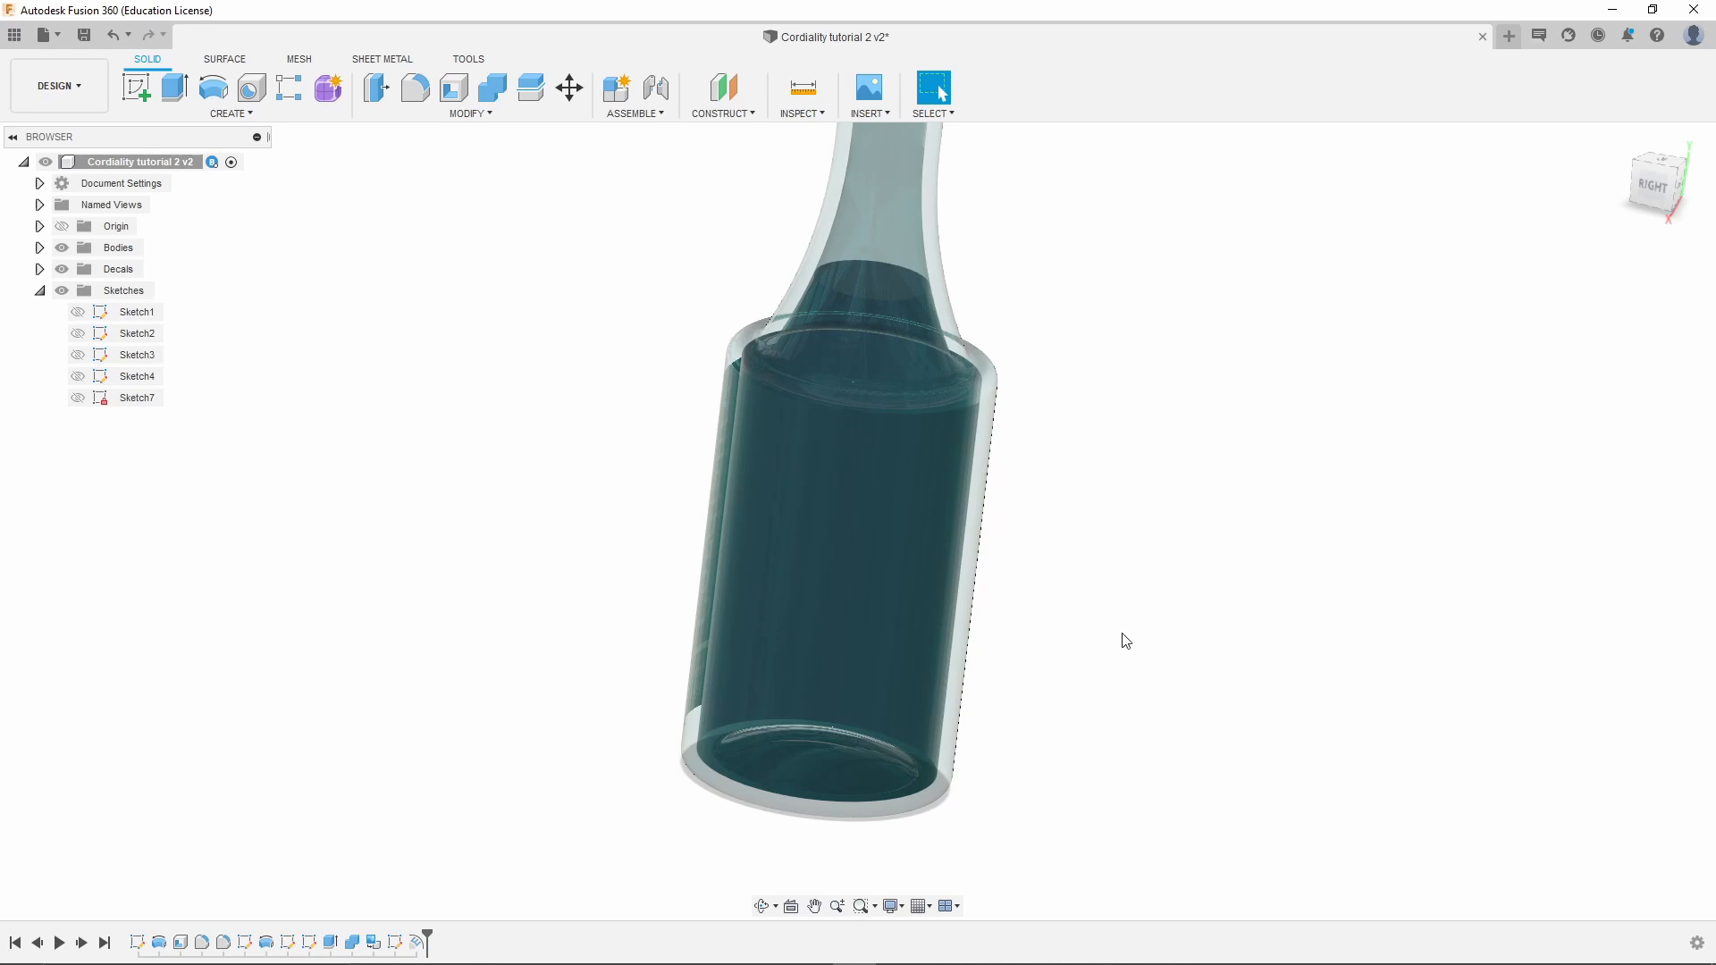
click(729, 113)
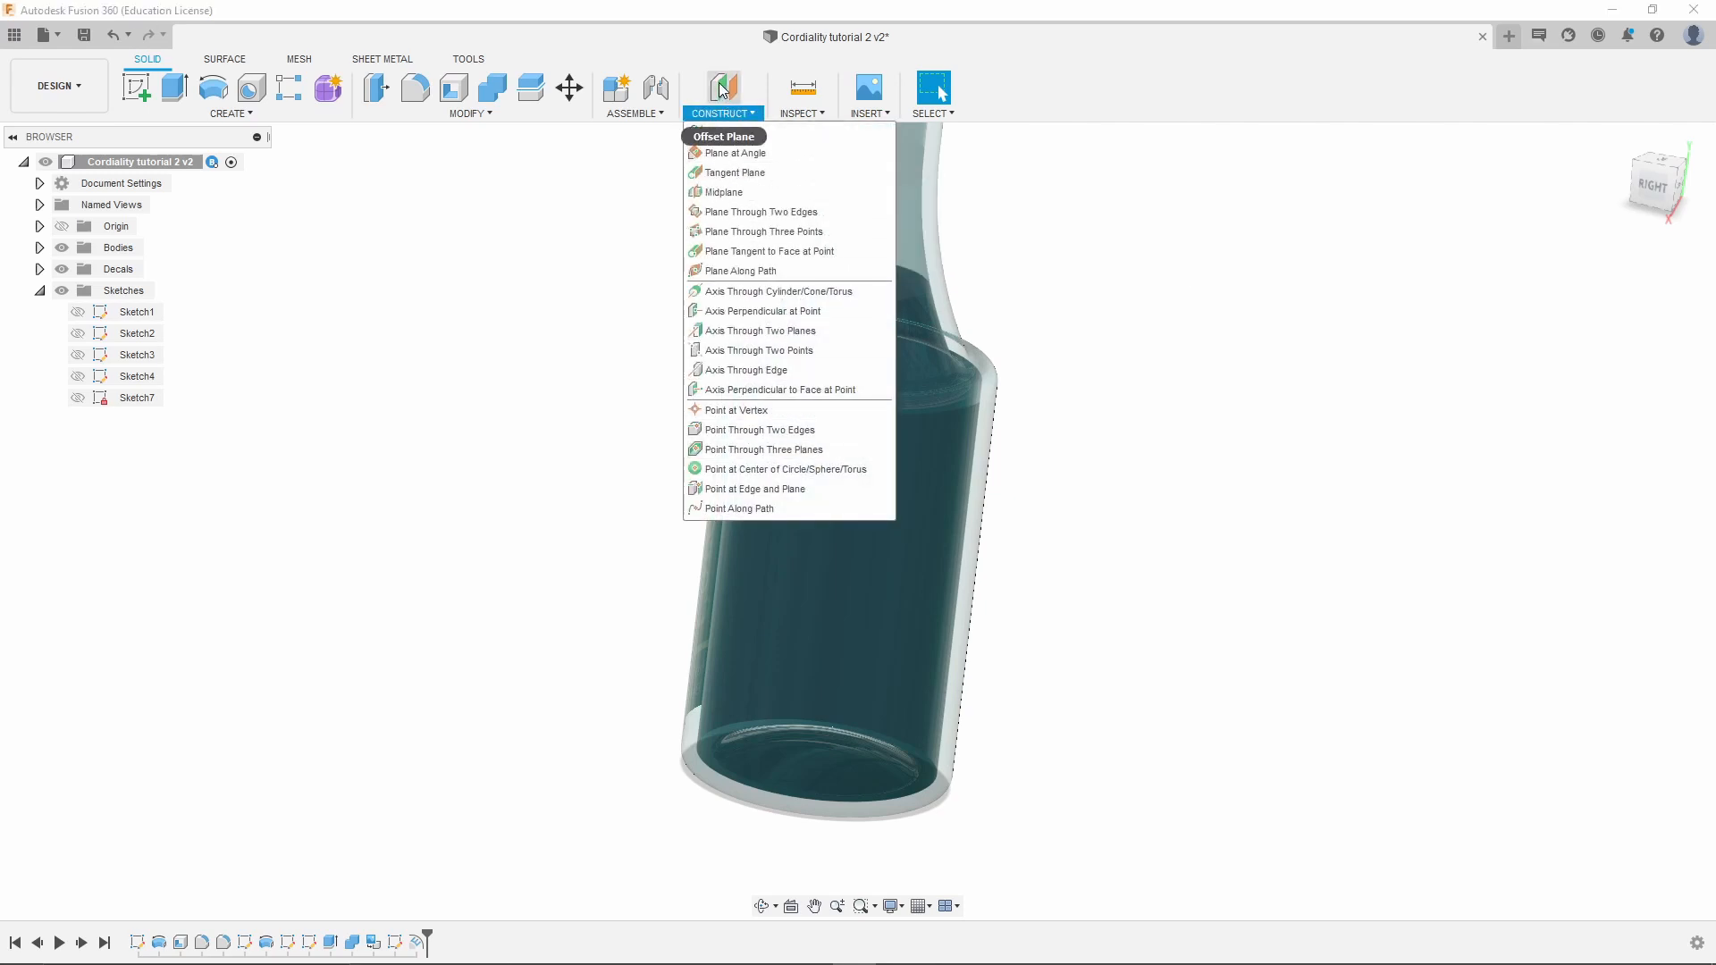
click(731, 132)
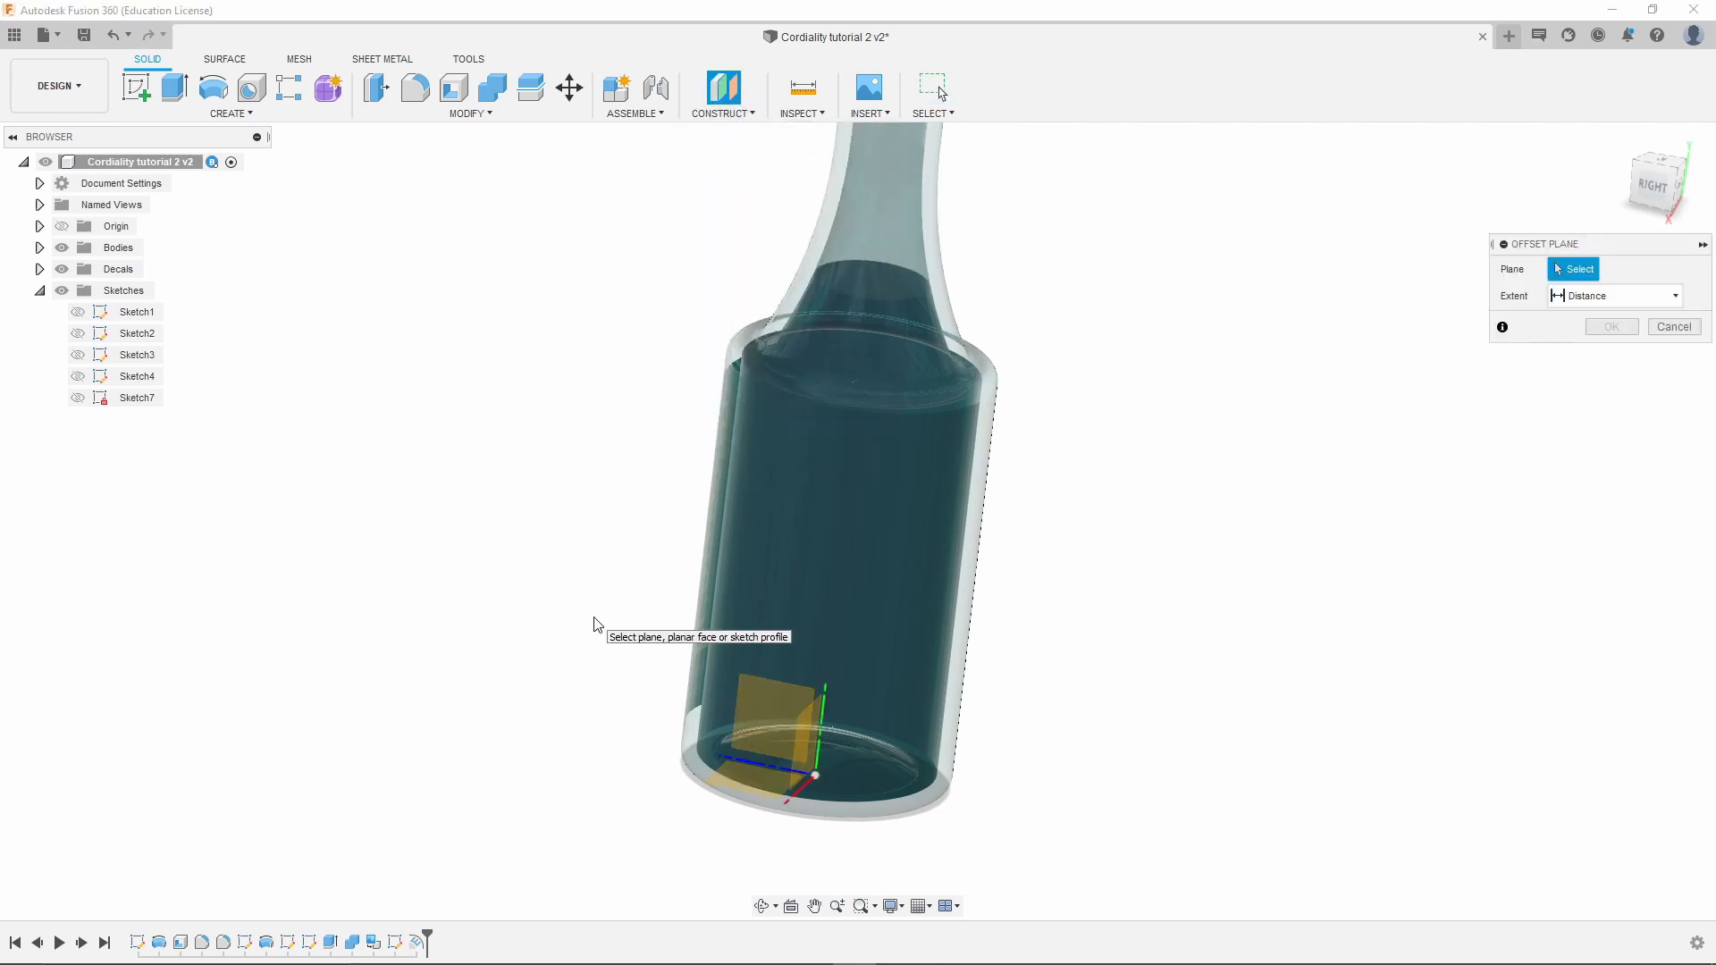
shift+middle_drag(1028, 675, 1064, 696)
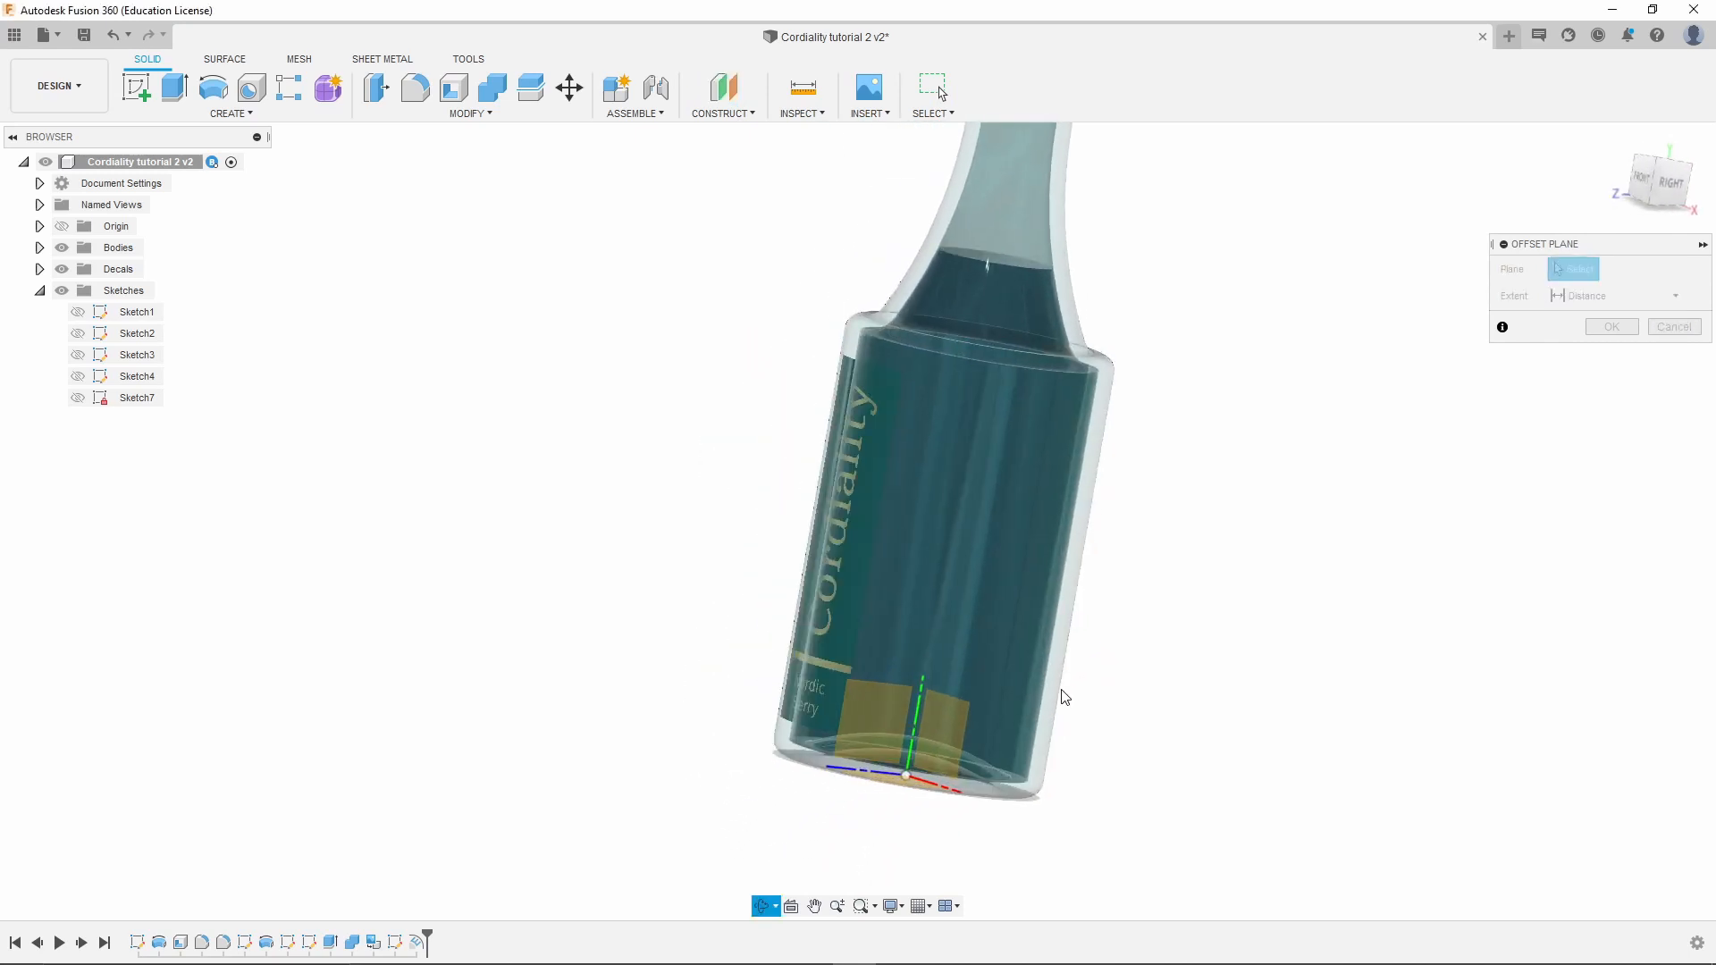
click(949, 725)
drag(980, 731, 1144, 753)
shift+middle_drag(1139, 715, 1162, 761)
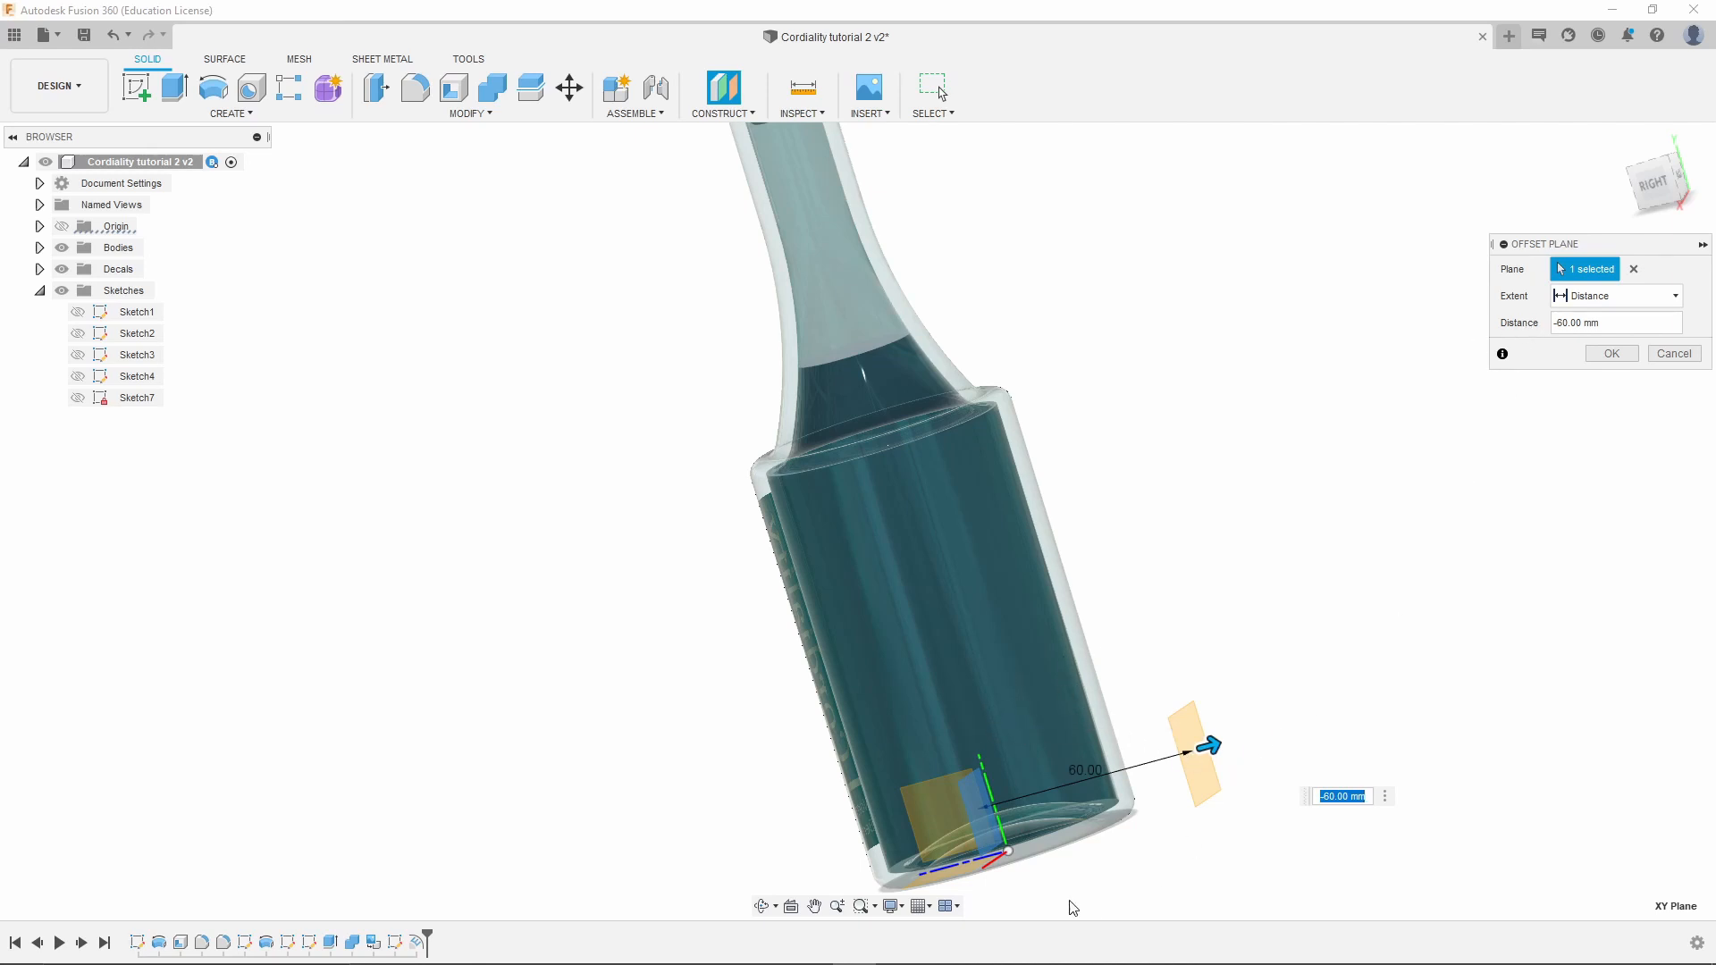
shift+middle_drag(1075, 894, 1081, 809)
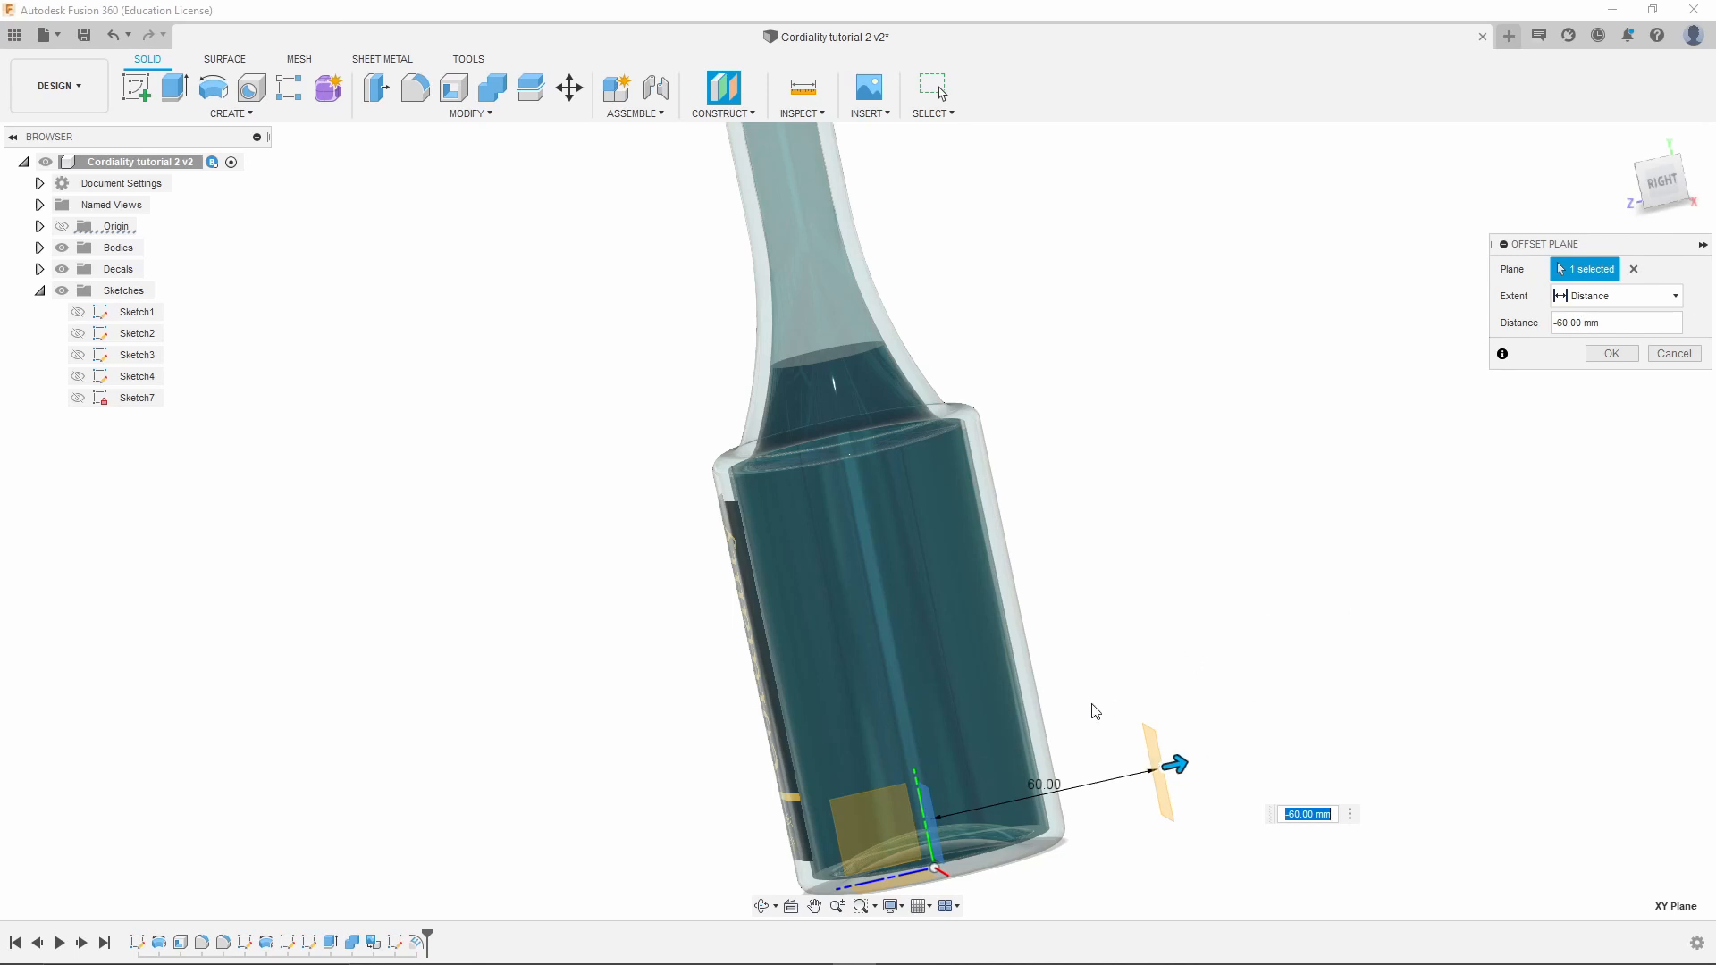
click(1611, 354)
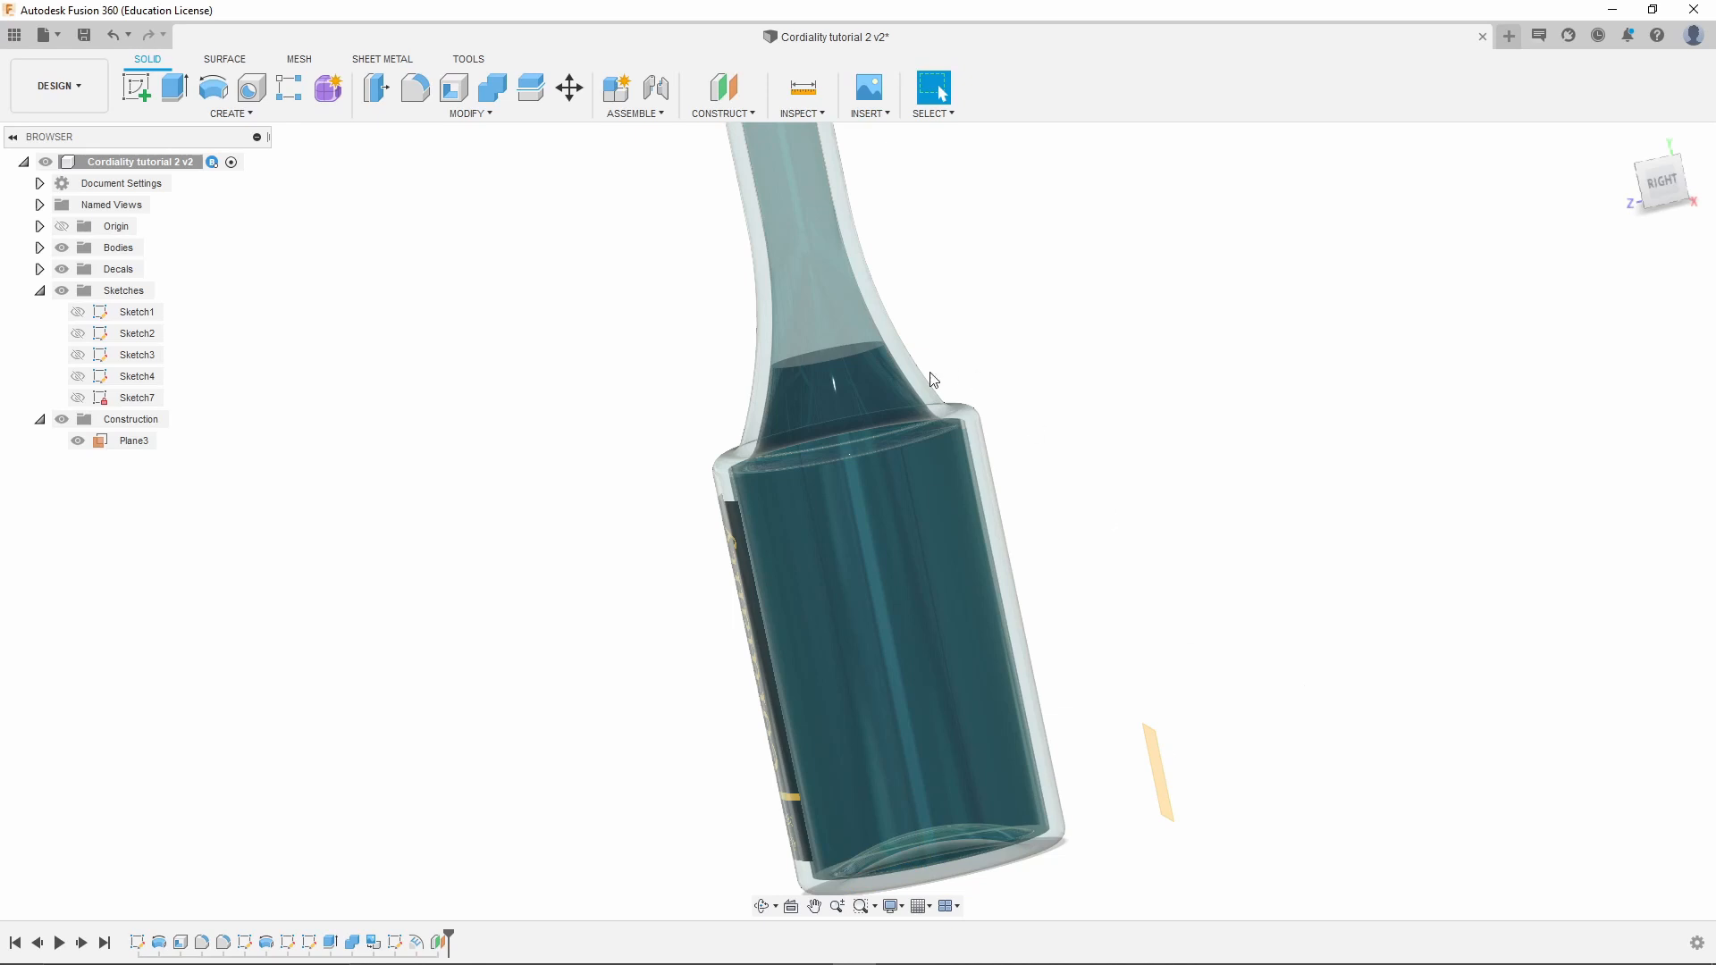
Examine the offset construction plane behind the bottle from the side and toggle its visibility off and on
scroll(906, 438, down, 2)
shift+middle_drag(1135, 743, 1063, 761)
click(1046, 766)
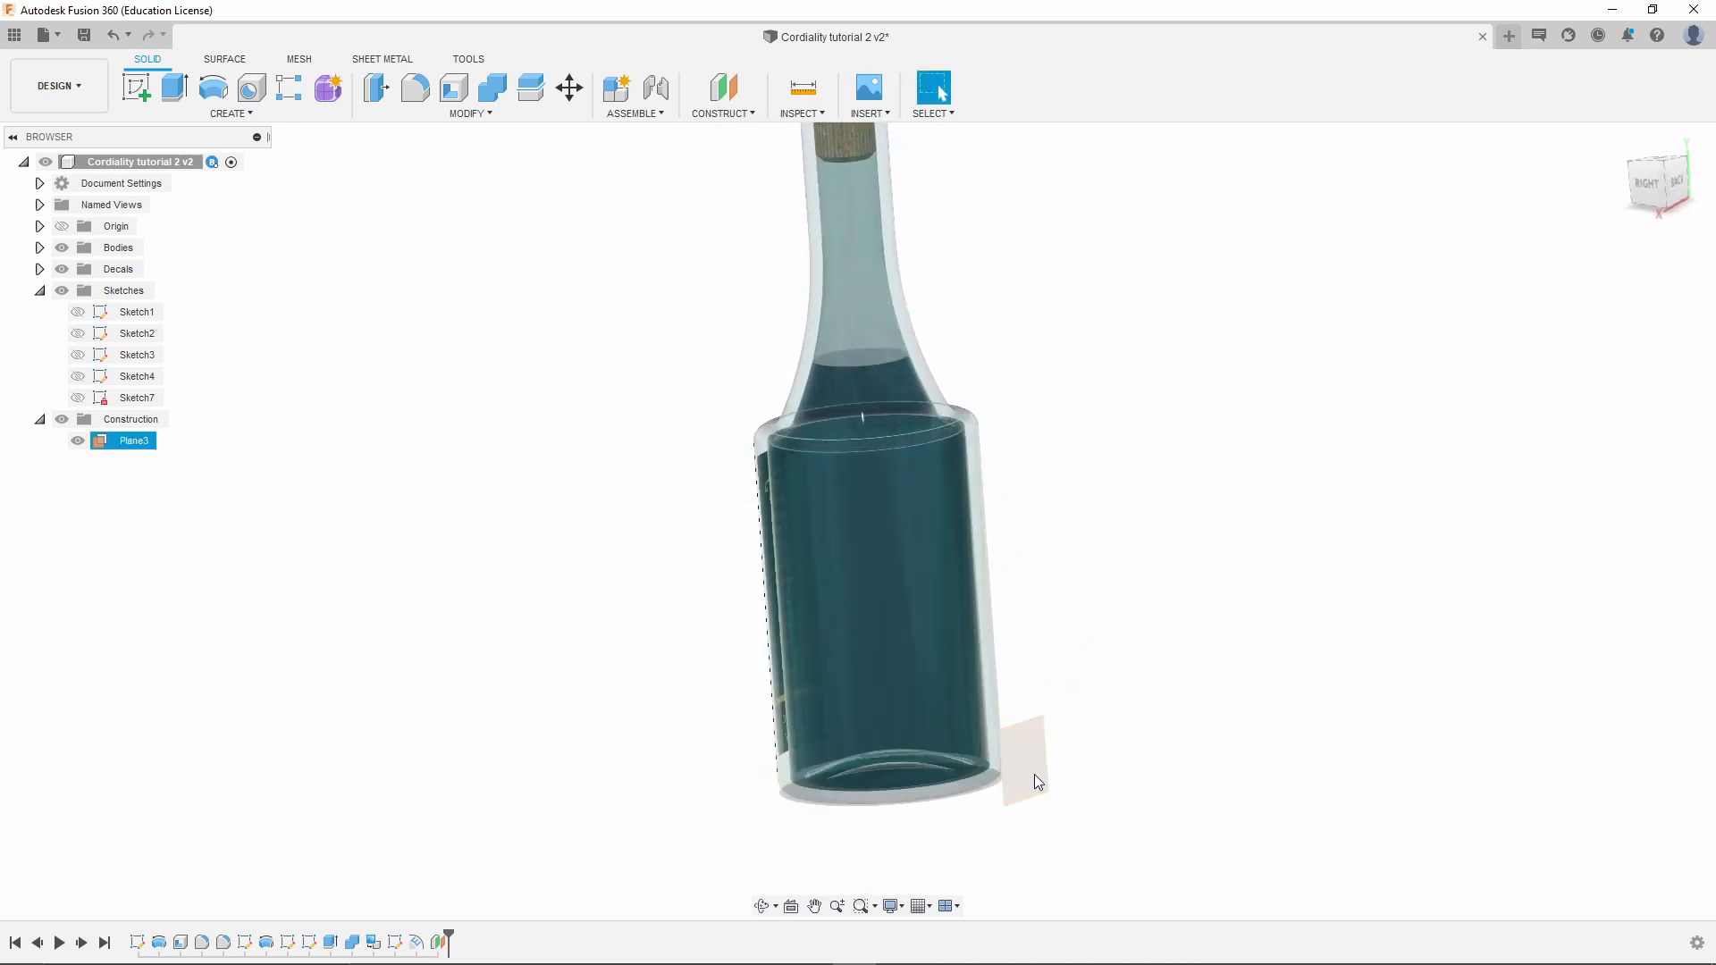
click(43, 485)
click(39, 420)
click(38, 420)
click(78, 441)
click(77, 441)
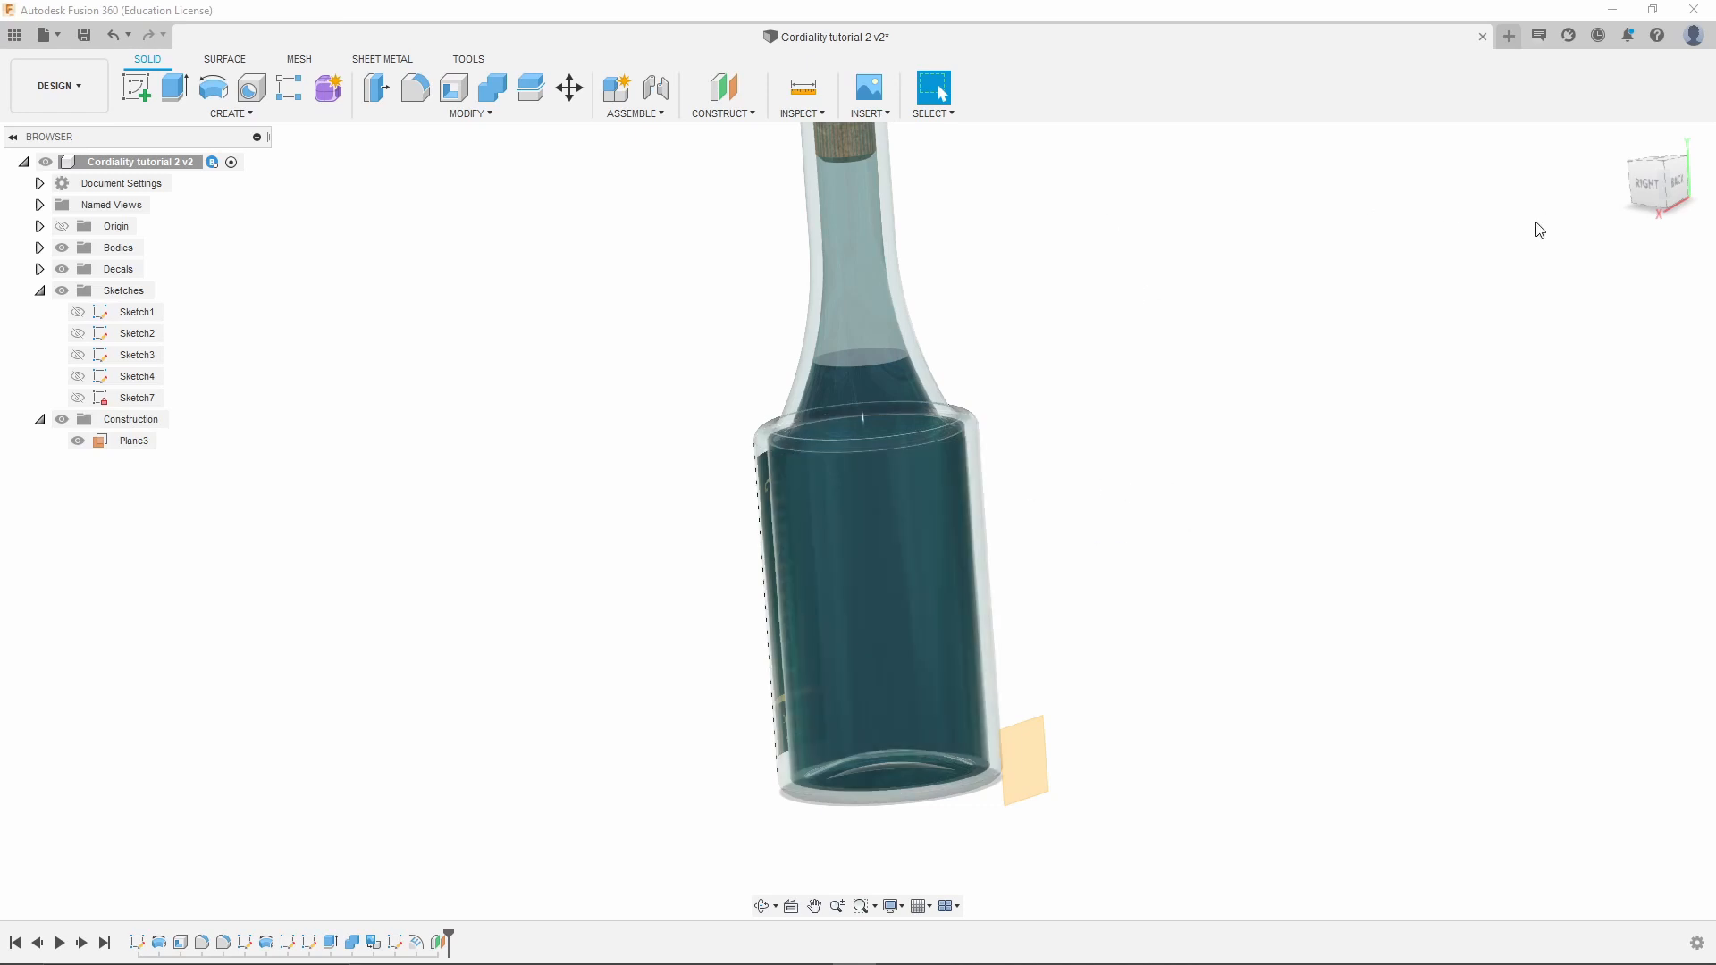
Insert the SVG file XuQkoy01 from the Downloads folder onto the offset construction plane behind the bottle
click(873, 111)
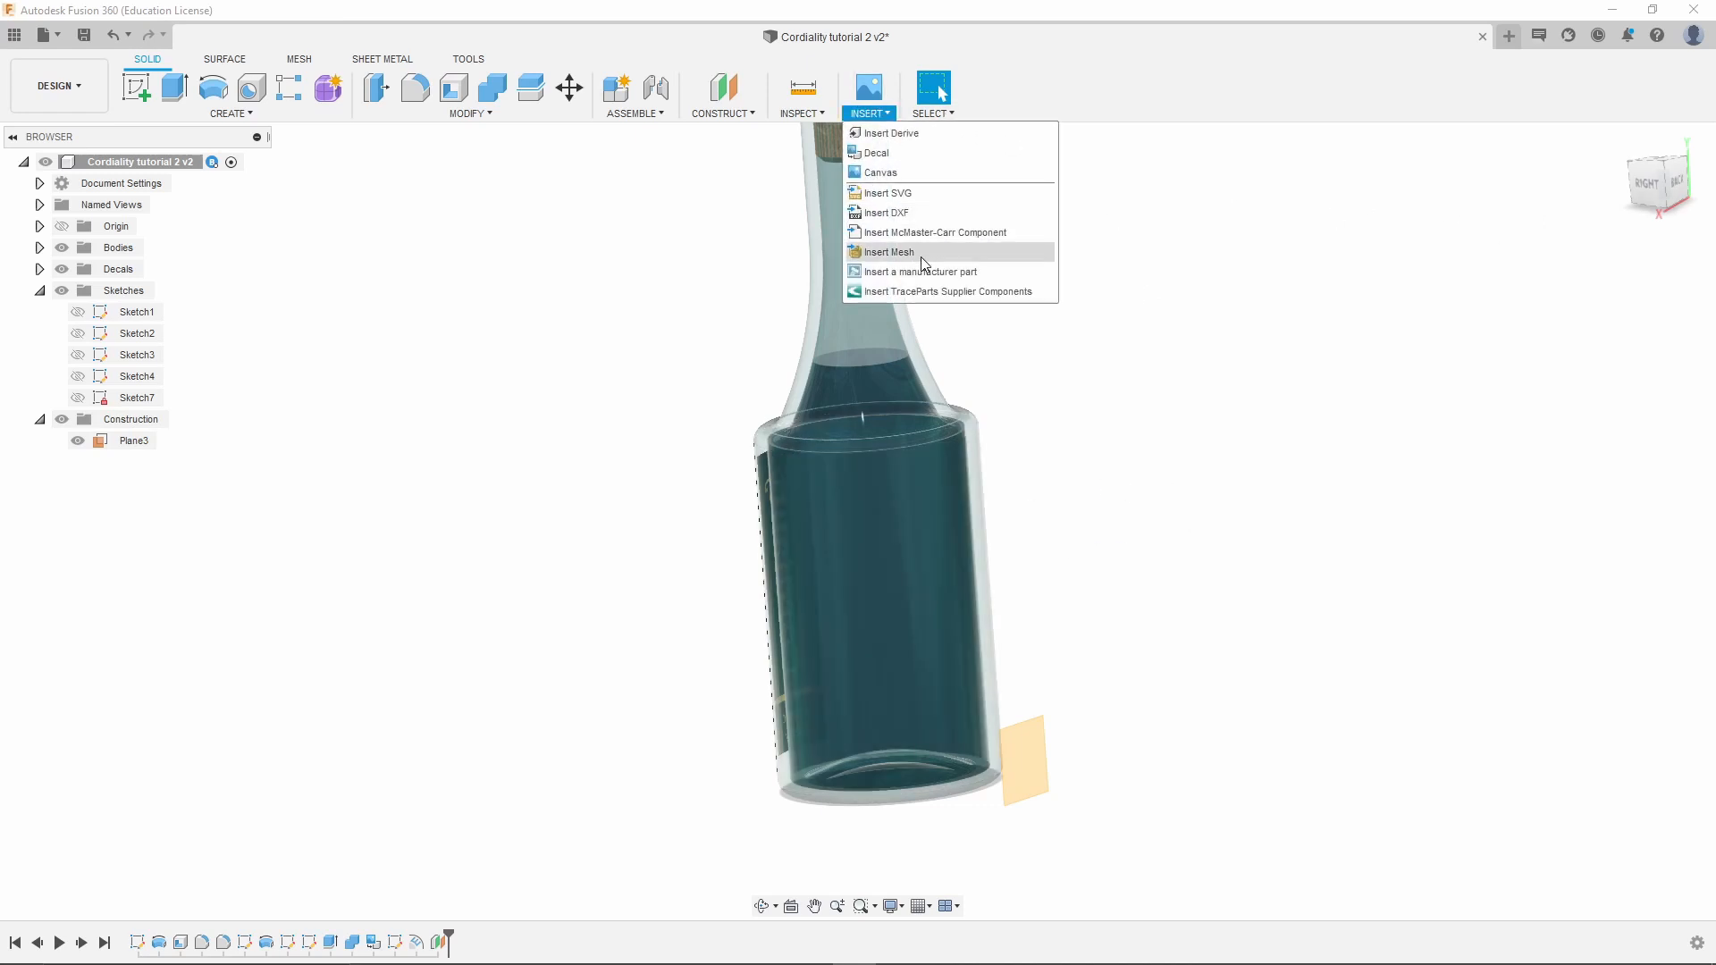
click(889, 196)
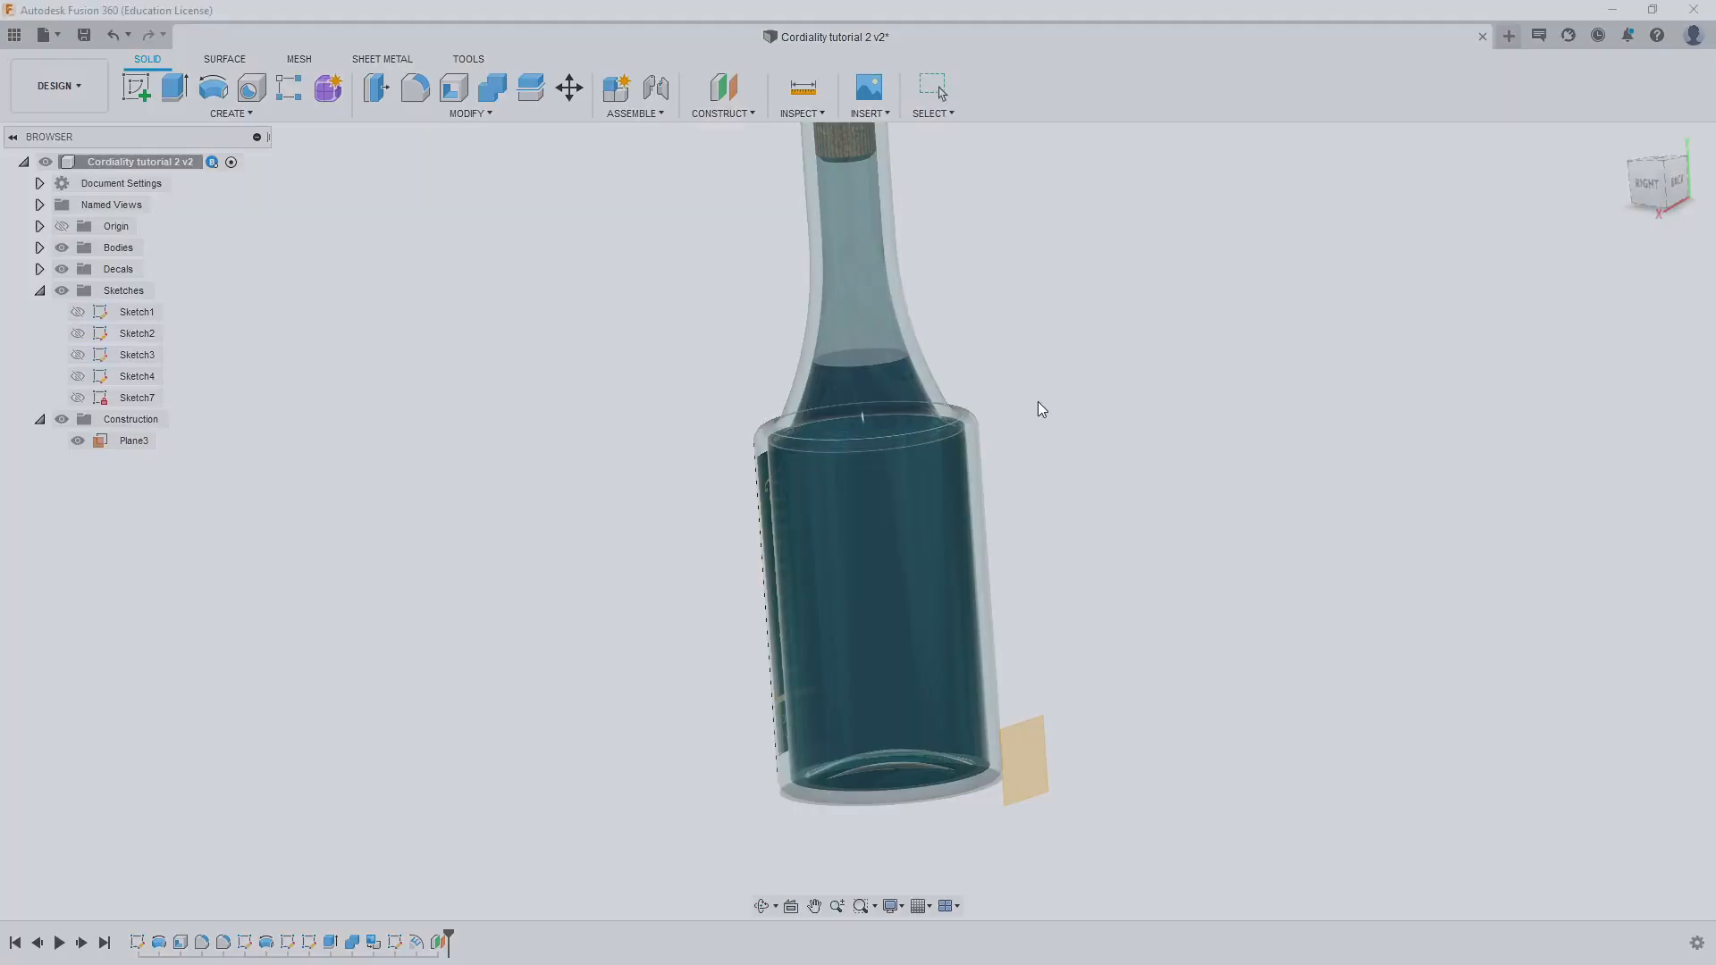
click(591, 672)
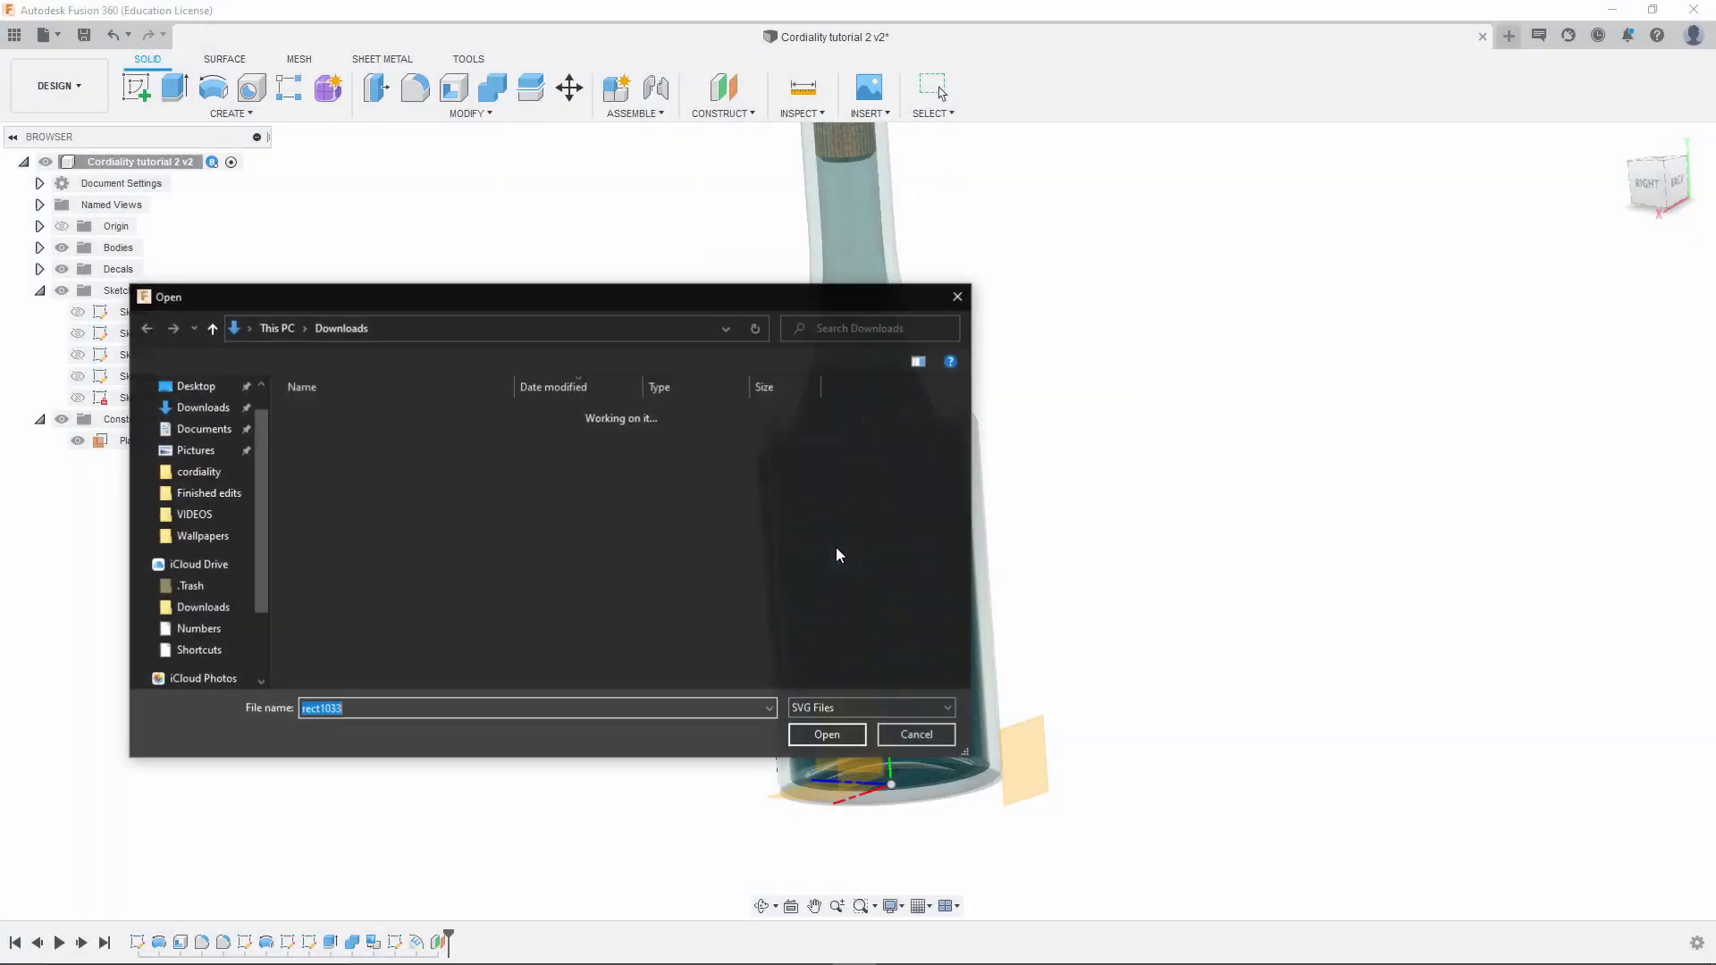
click(336, 445)
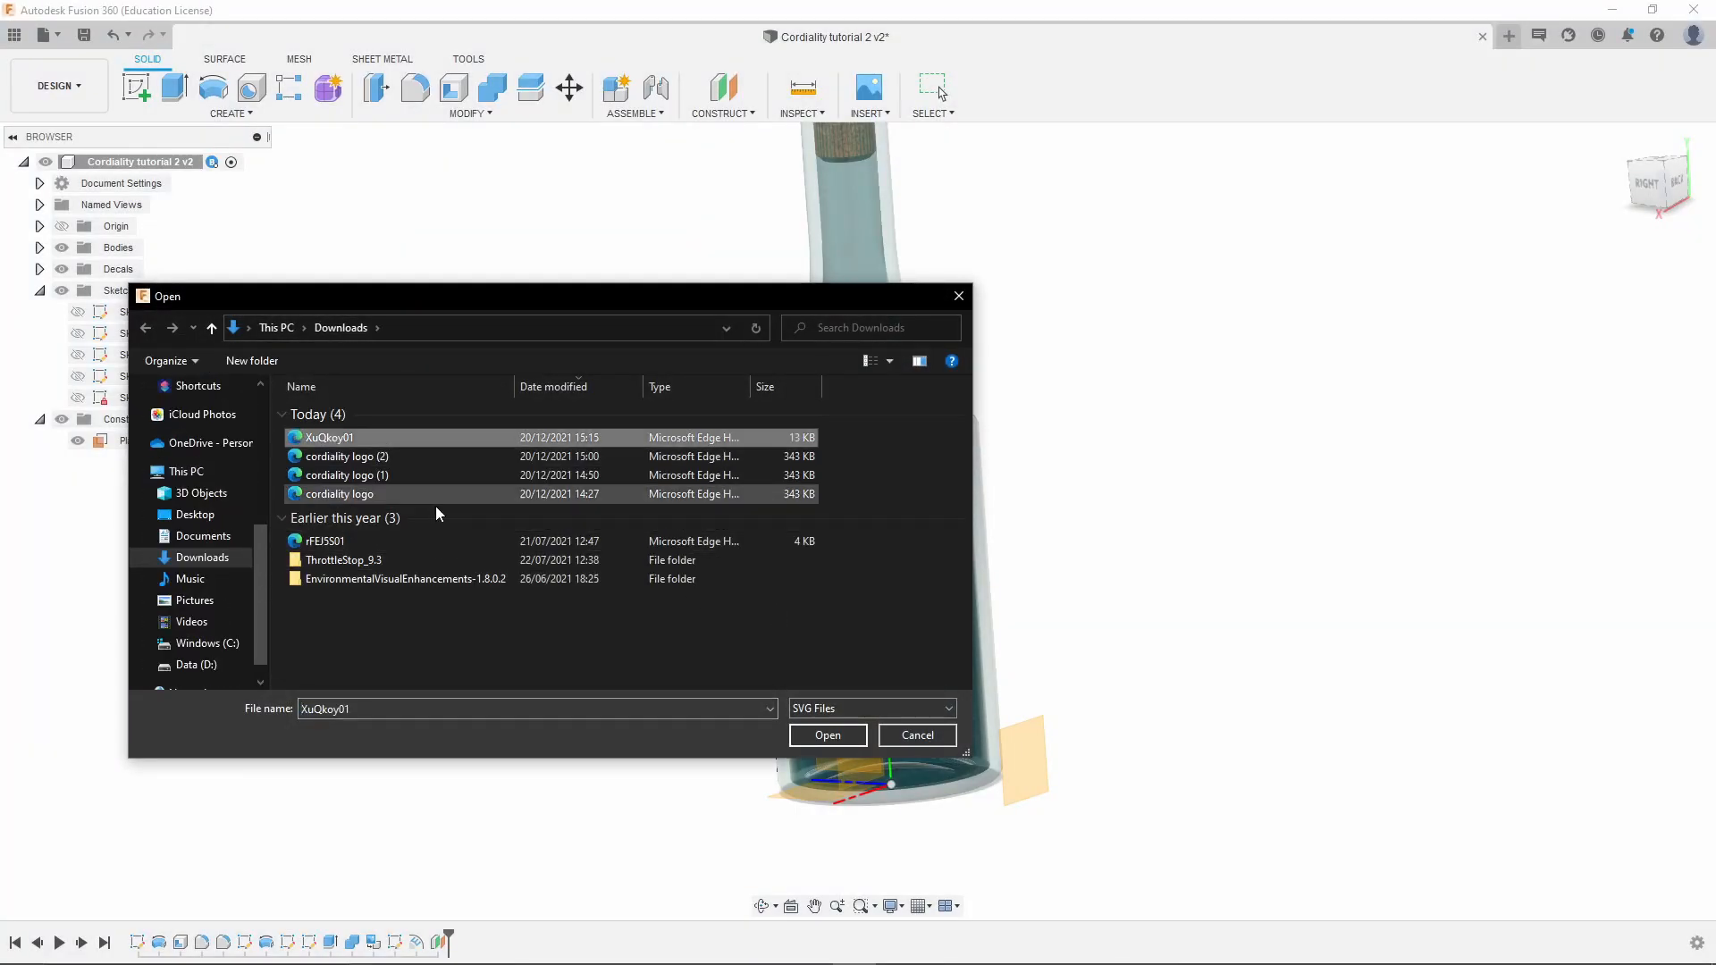
click(831, 735)
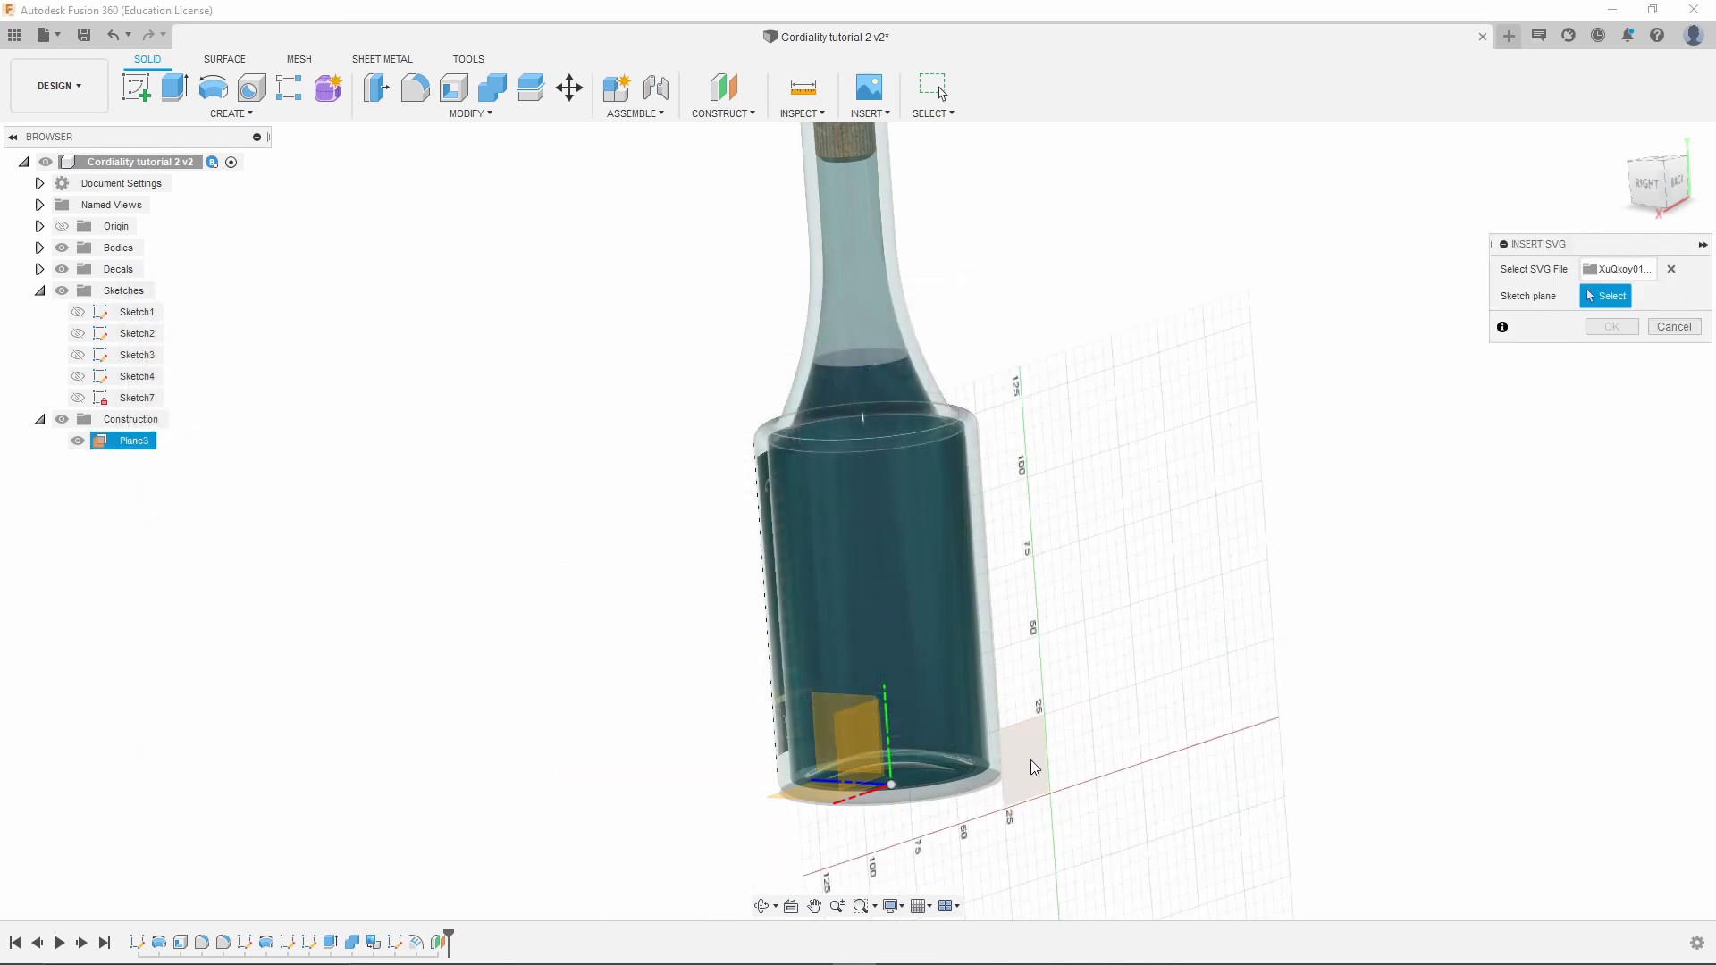
click(1029, 769)
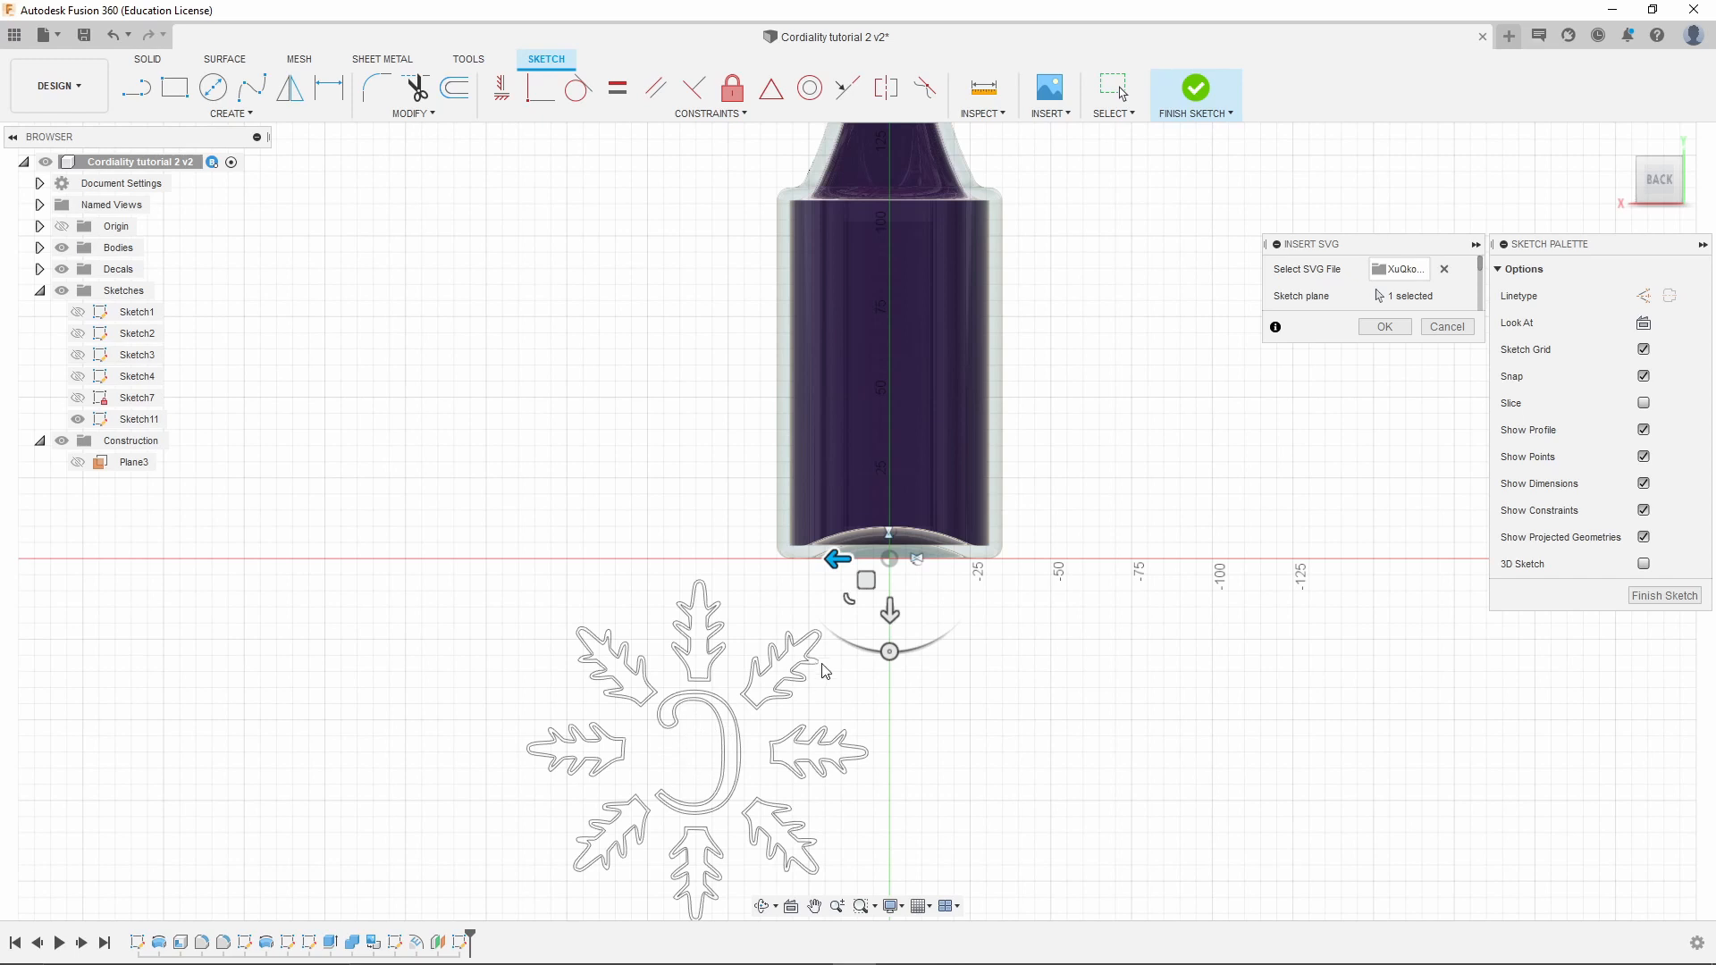
Move the inserted logo up so that it overlaps the back of the bottle's body
scroll(750, 672, down, 3)
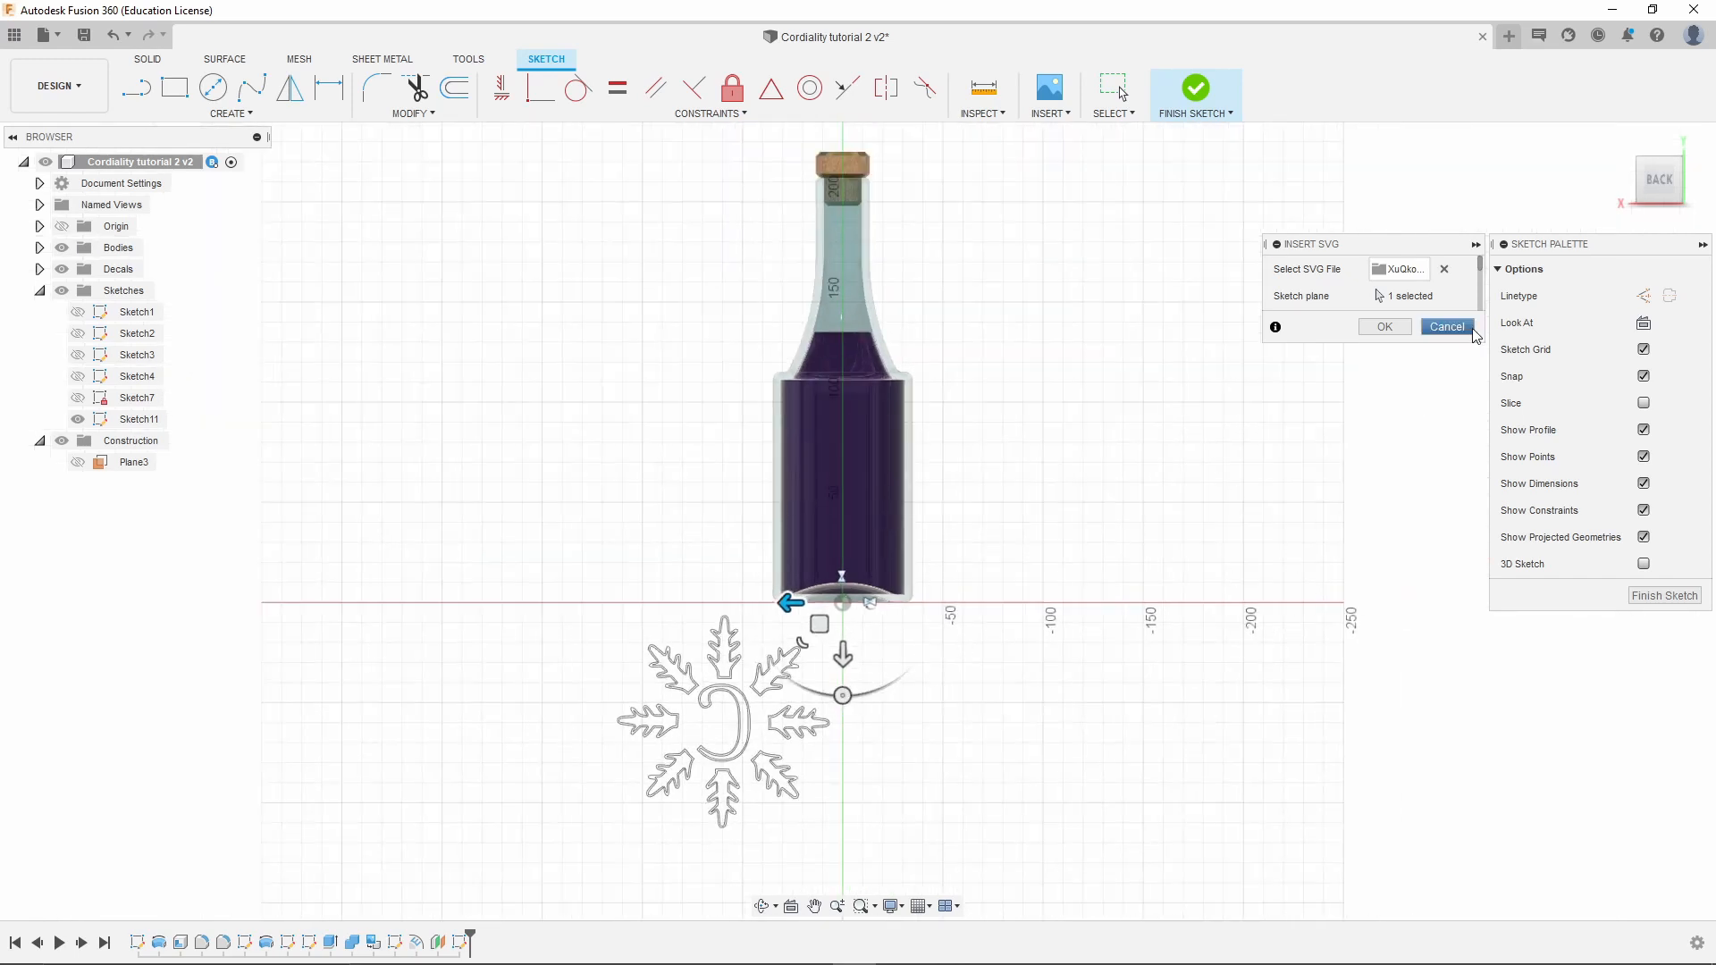
scroll(962, 716, up, 2)
scroll(972, 615, down, 1)
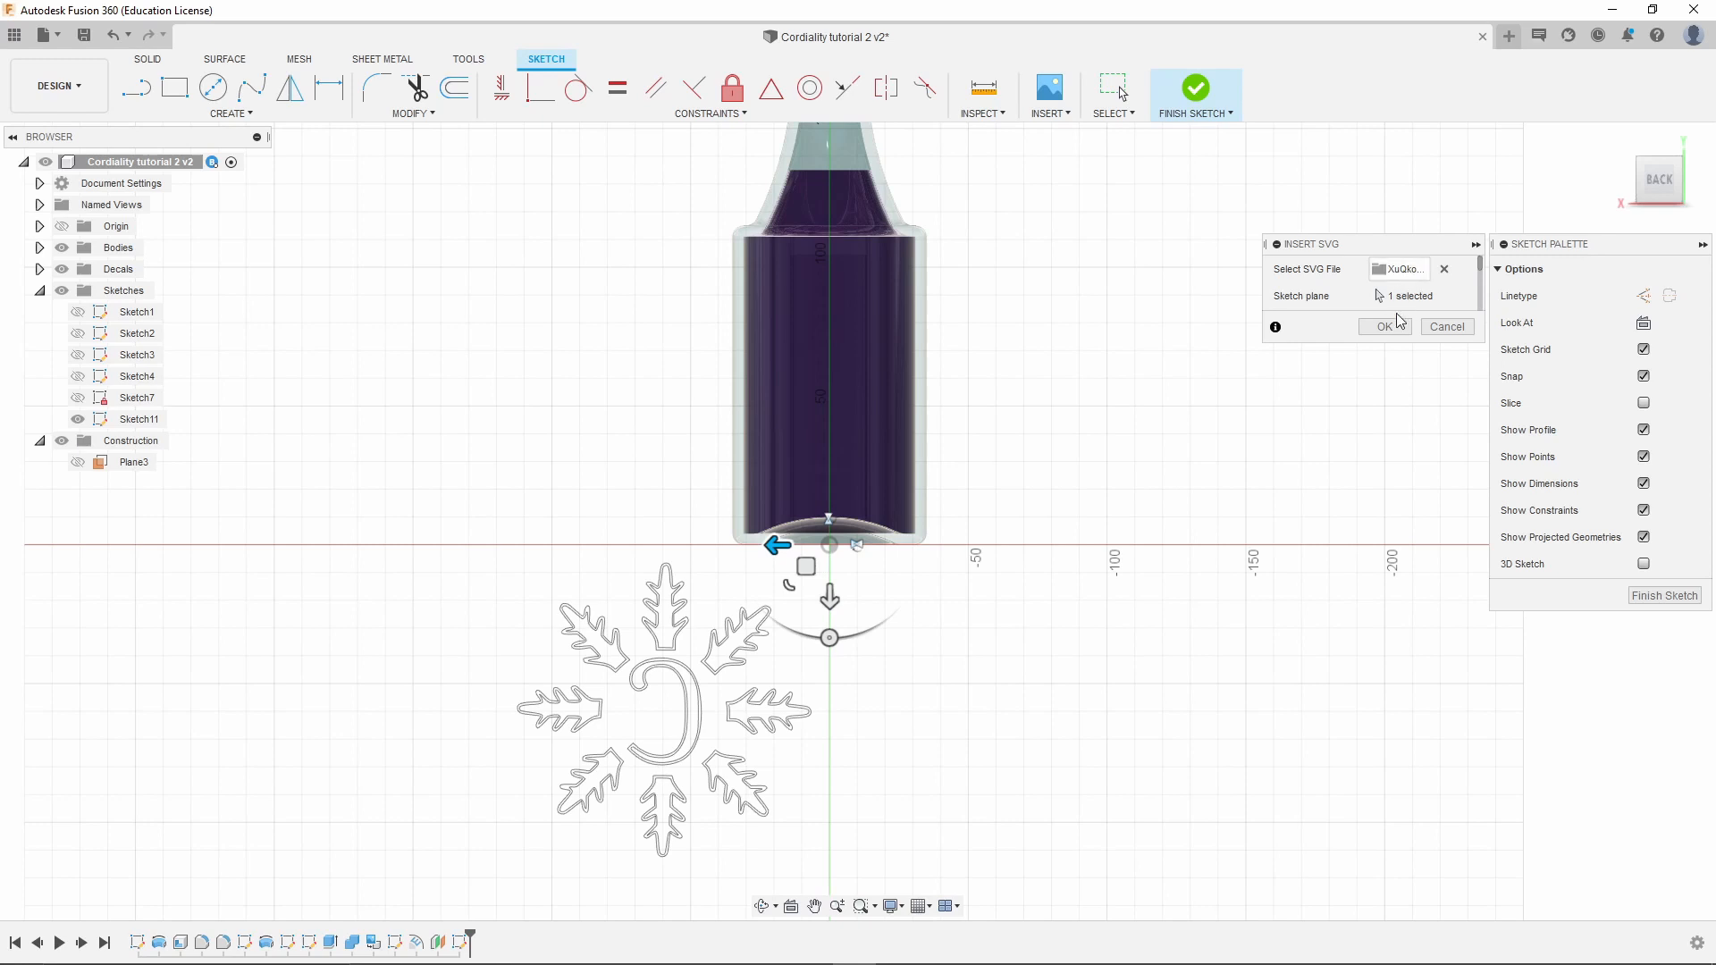
mouse_move(884, 482)
shift+middle_down()
mouse_move(915, 590)
mouse_move(876, 410)
shift+middle_up()
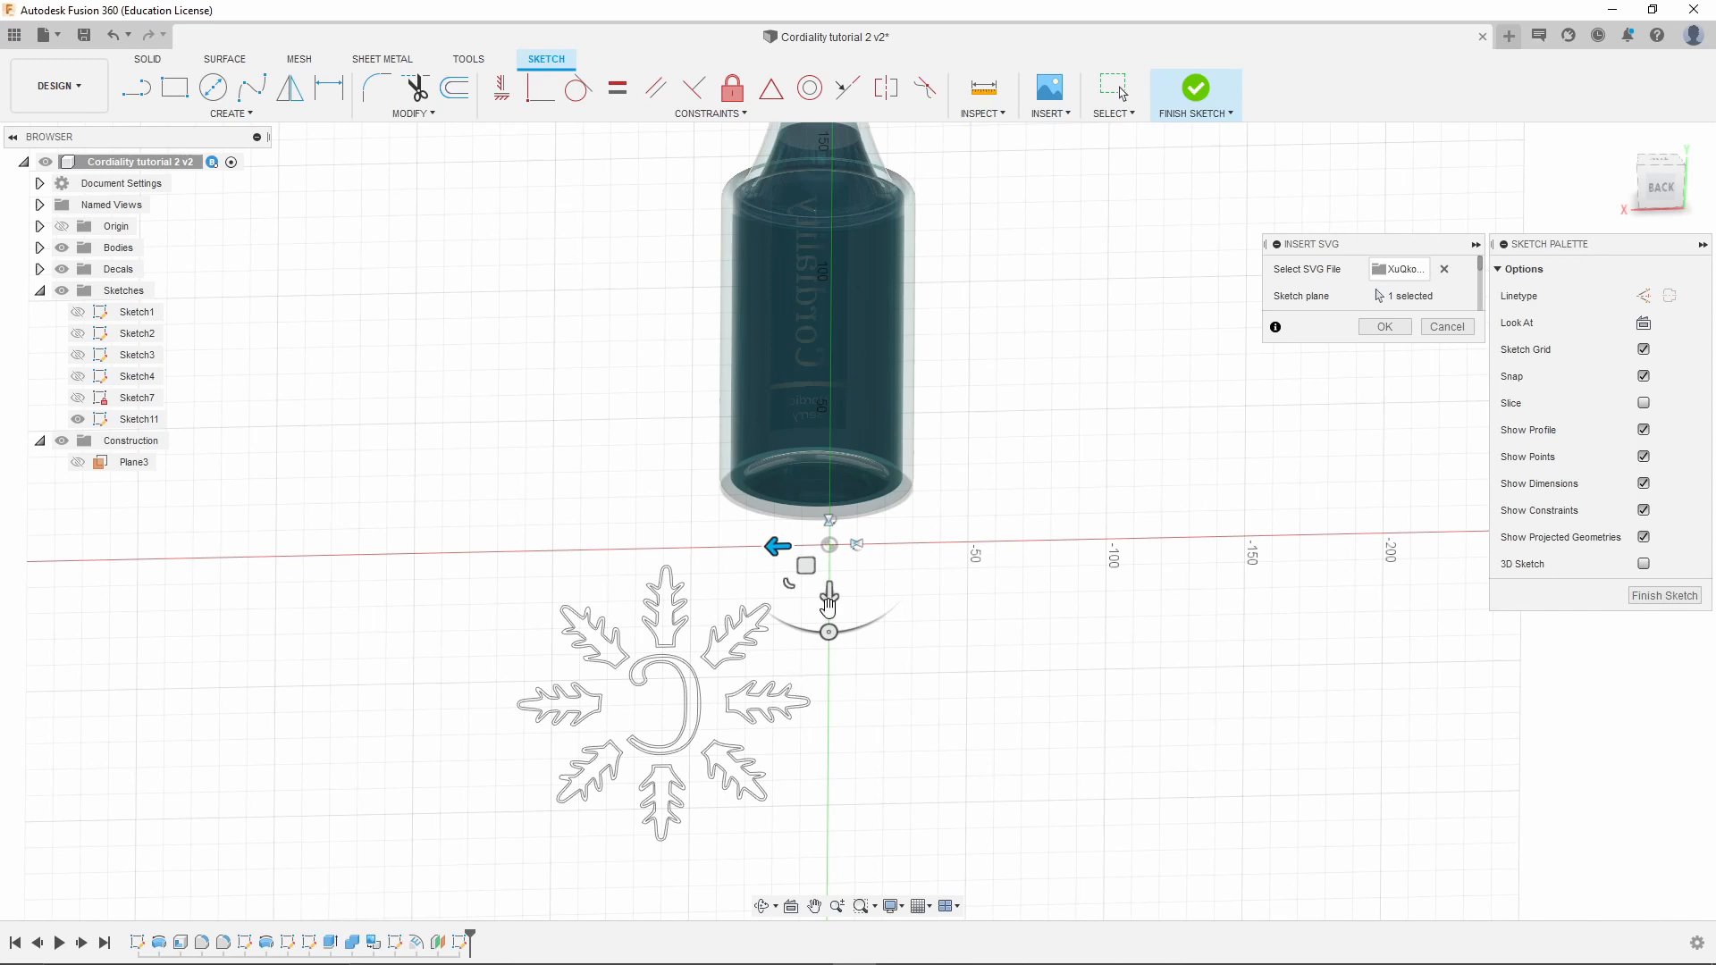
drag(806, 566, 988, 243)
click(1658, 190)
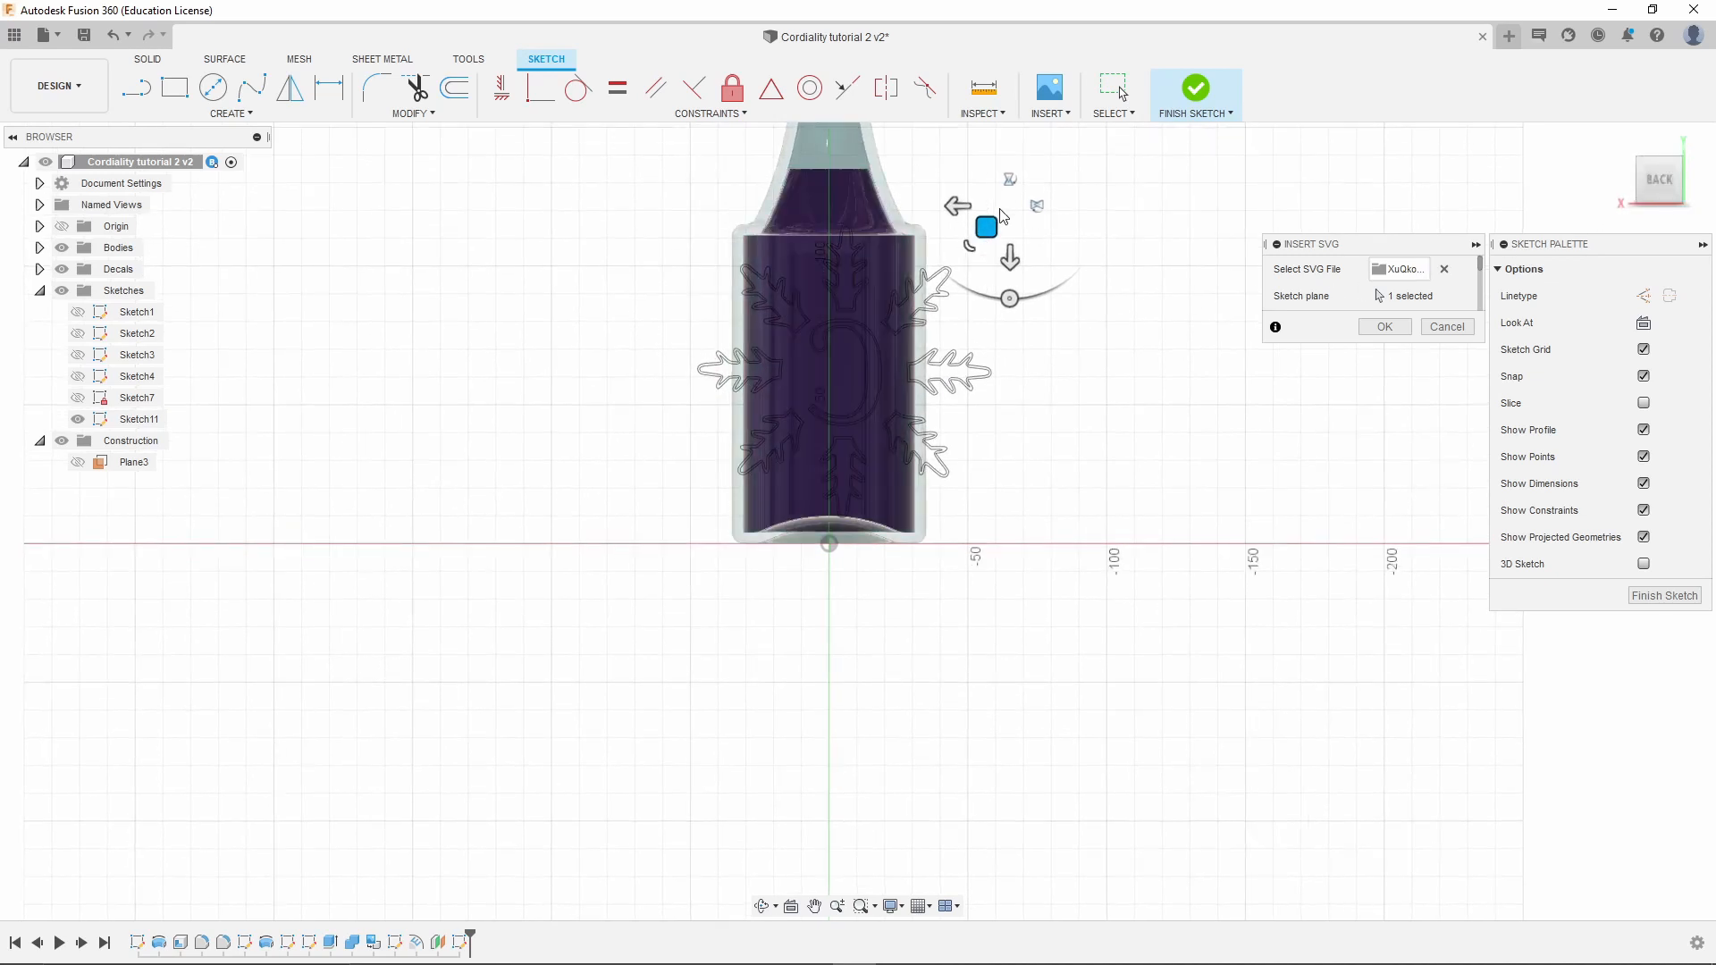
Scale the logo down to about the bottle's width and centre it on the vertical axis
scroll(968, 247, up, 2)
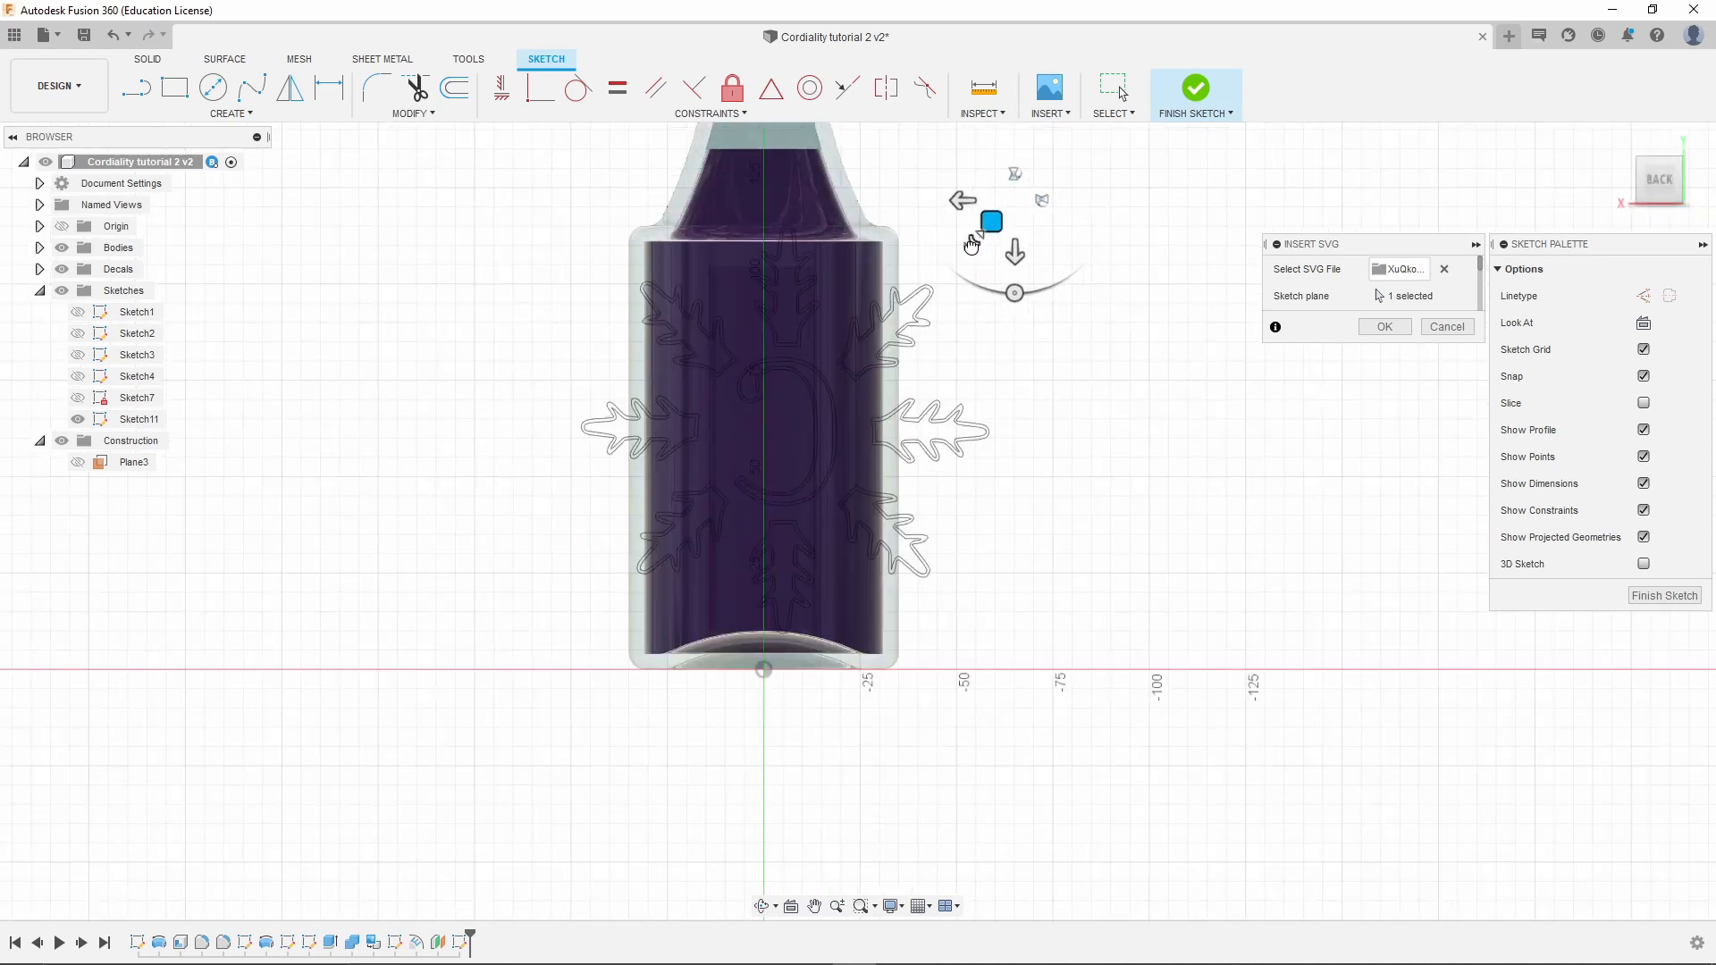
drag(971, 245, 894, 286)
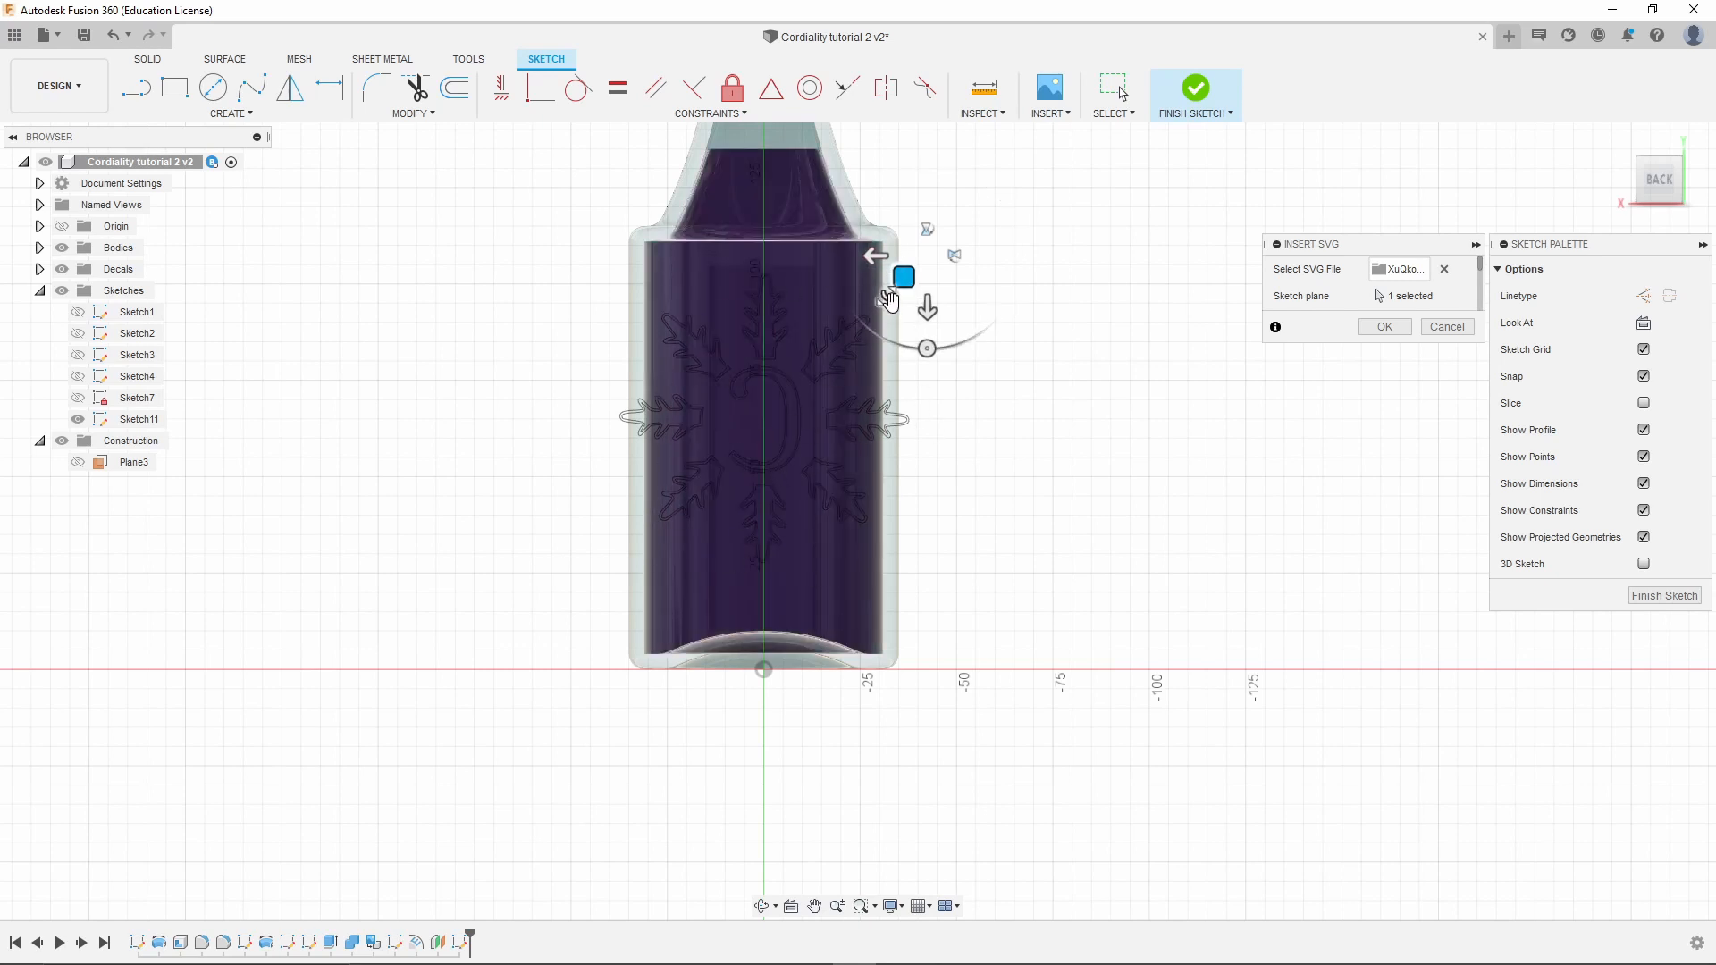
drag(887, 298, 792, 416)
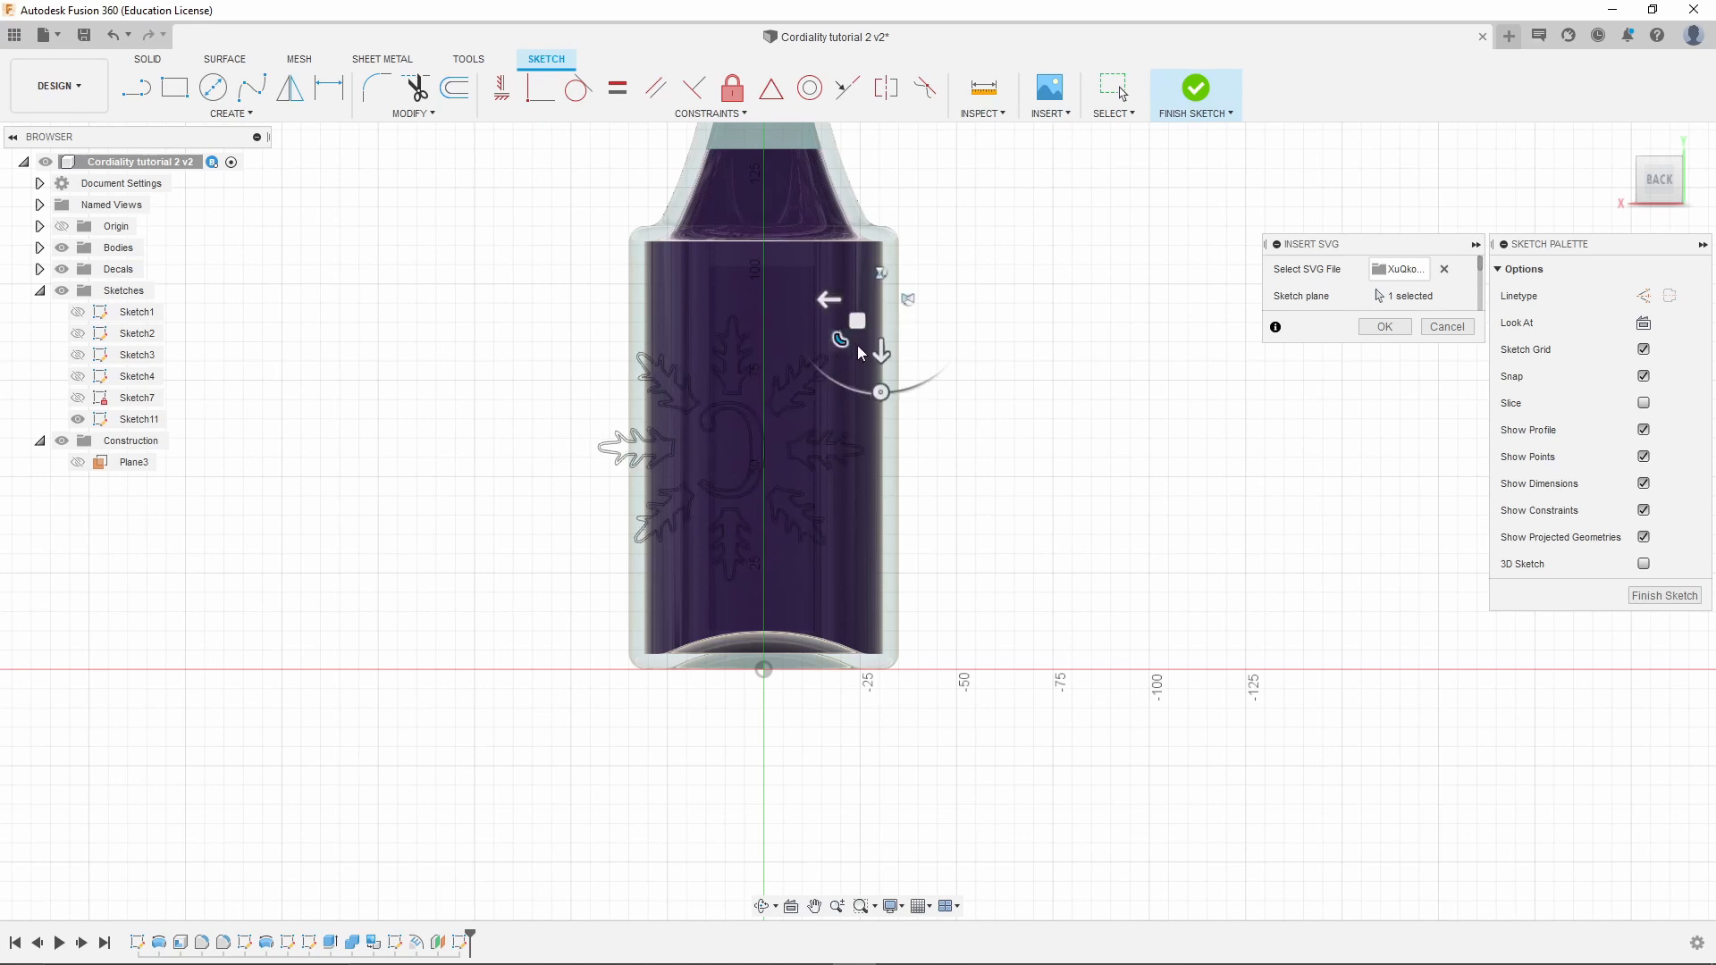
drag(858, 320, 889, 320)
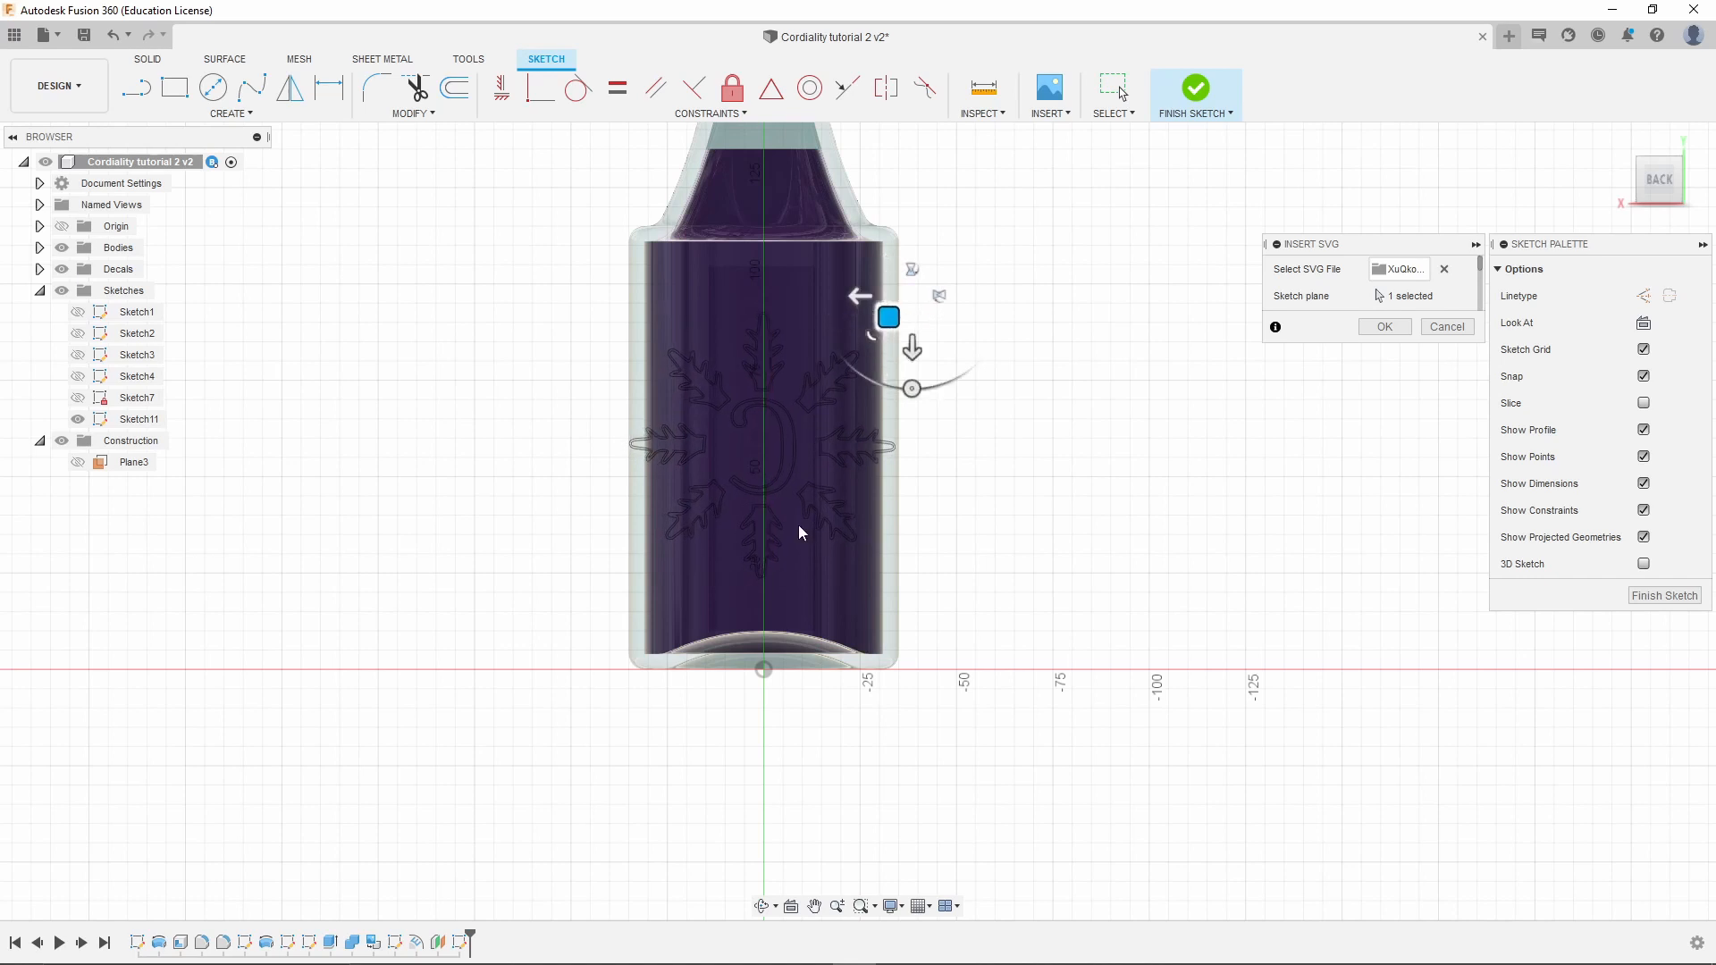
Flip the logo horizontally so the C reads correctly from the back and accept the SVG insertion
click(939, 298)
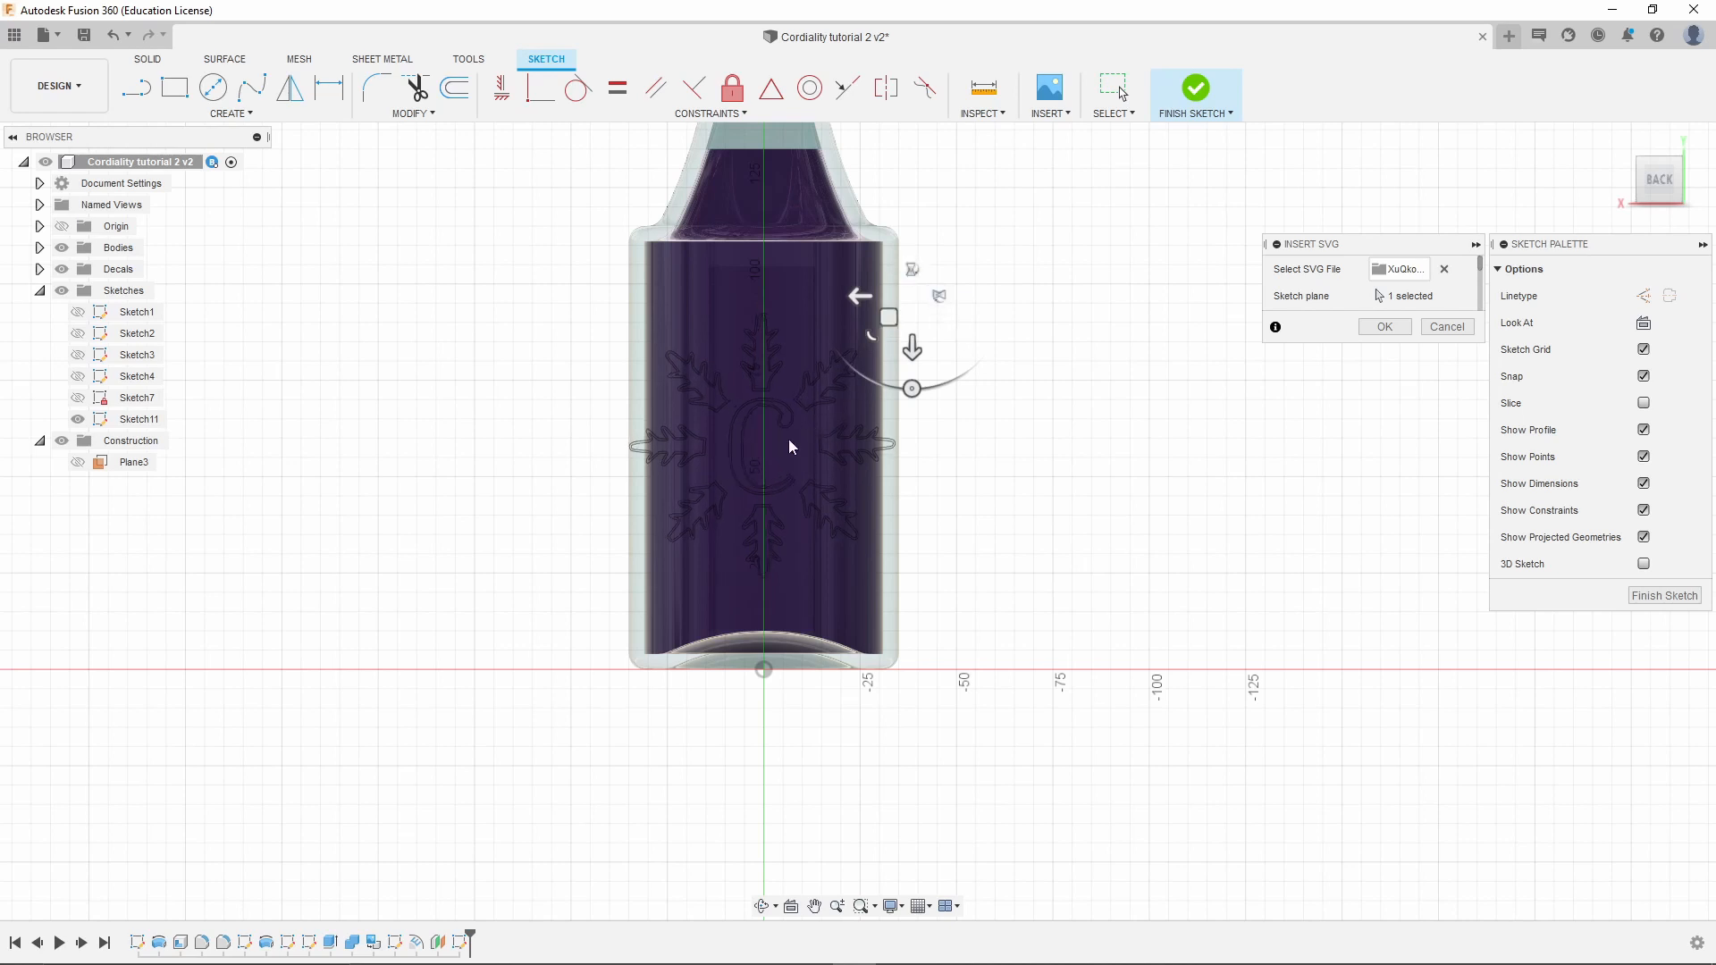
scroll(789, 441, up, 1)
scroll(772, 420, up, 5)
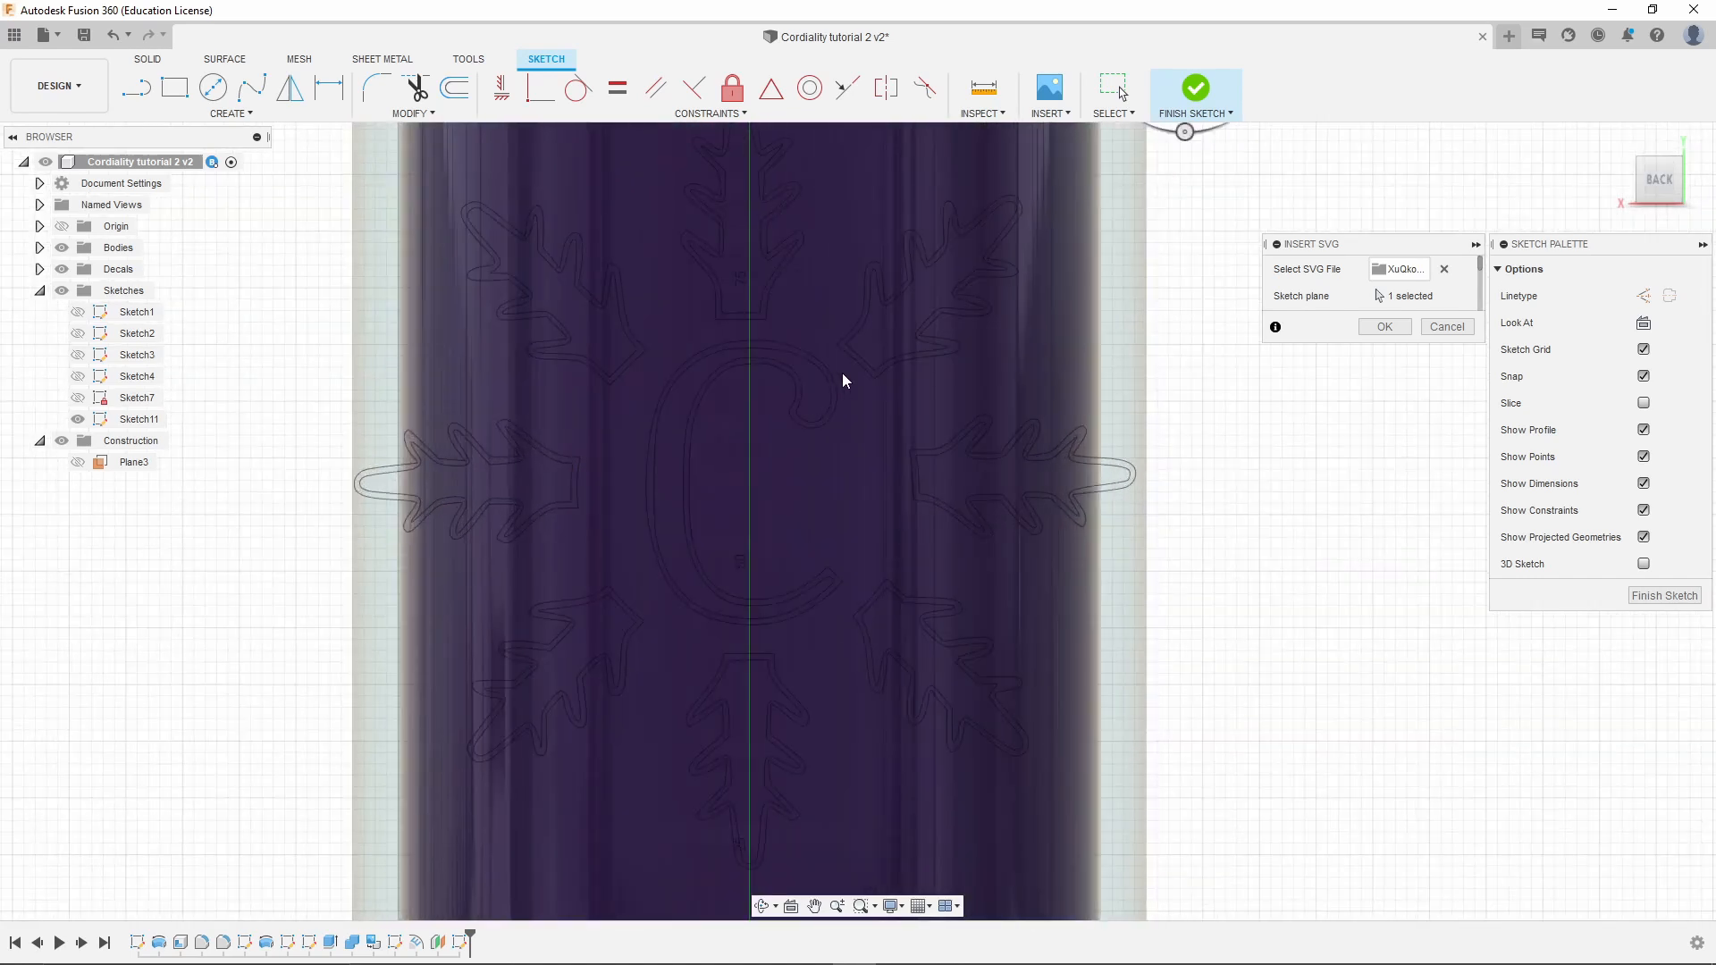
scroll(831, 482, down, 6)
shift+middle_drag(839, 519, 831, 478)
scroll(781, 498, up, 4)
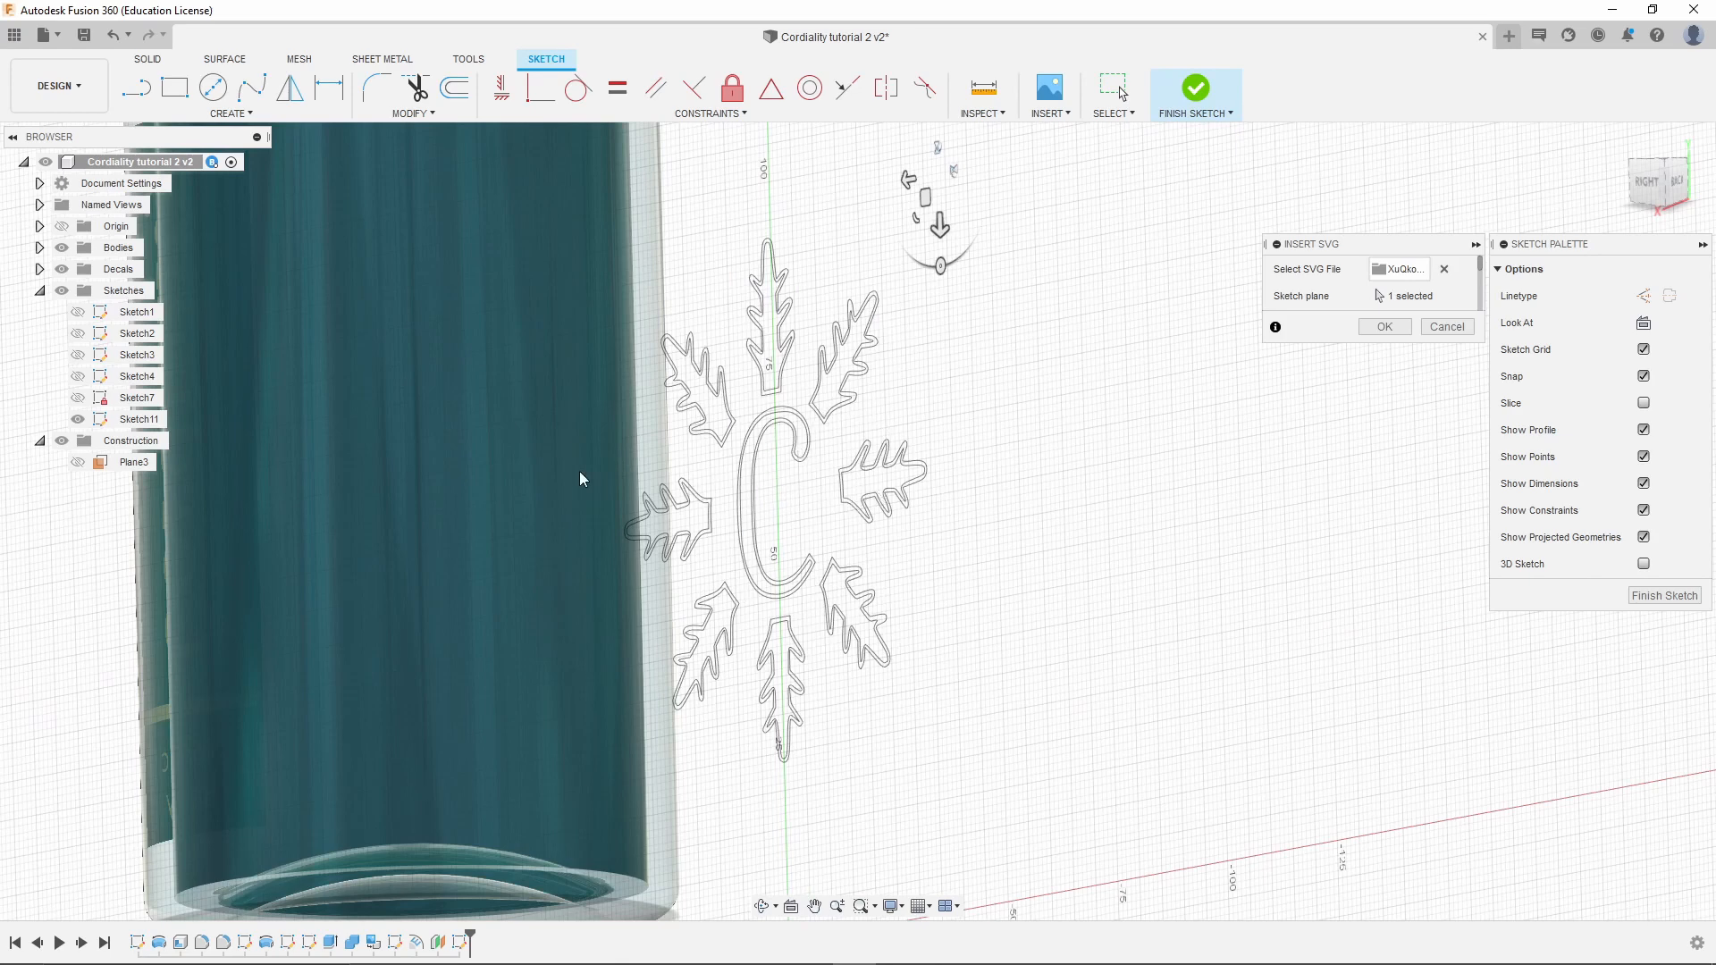
scroll(800, 491, down, 2)
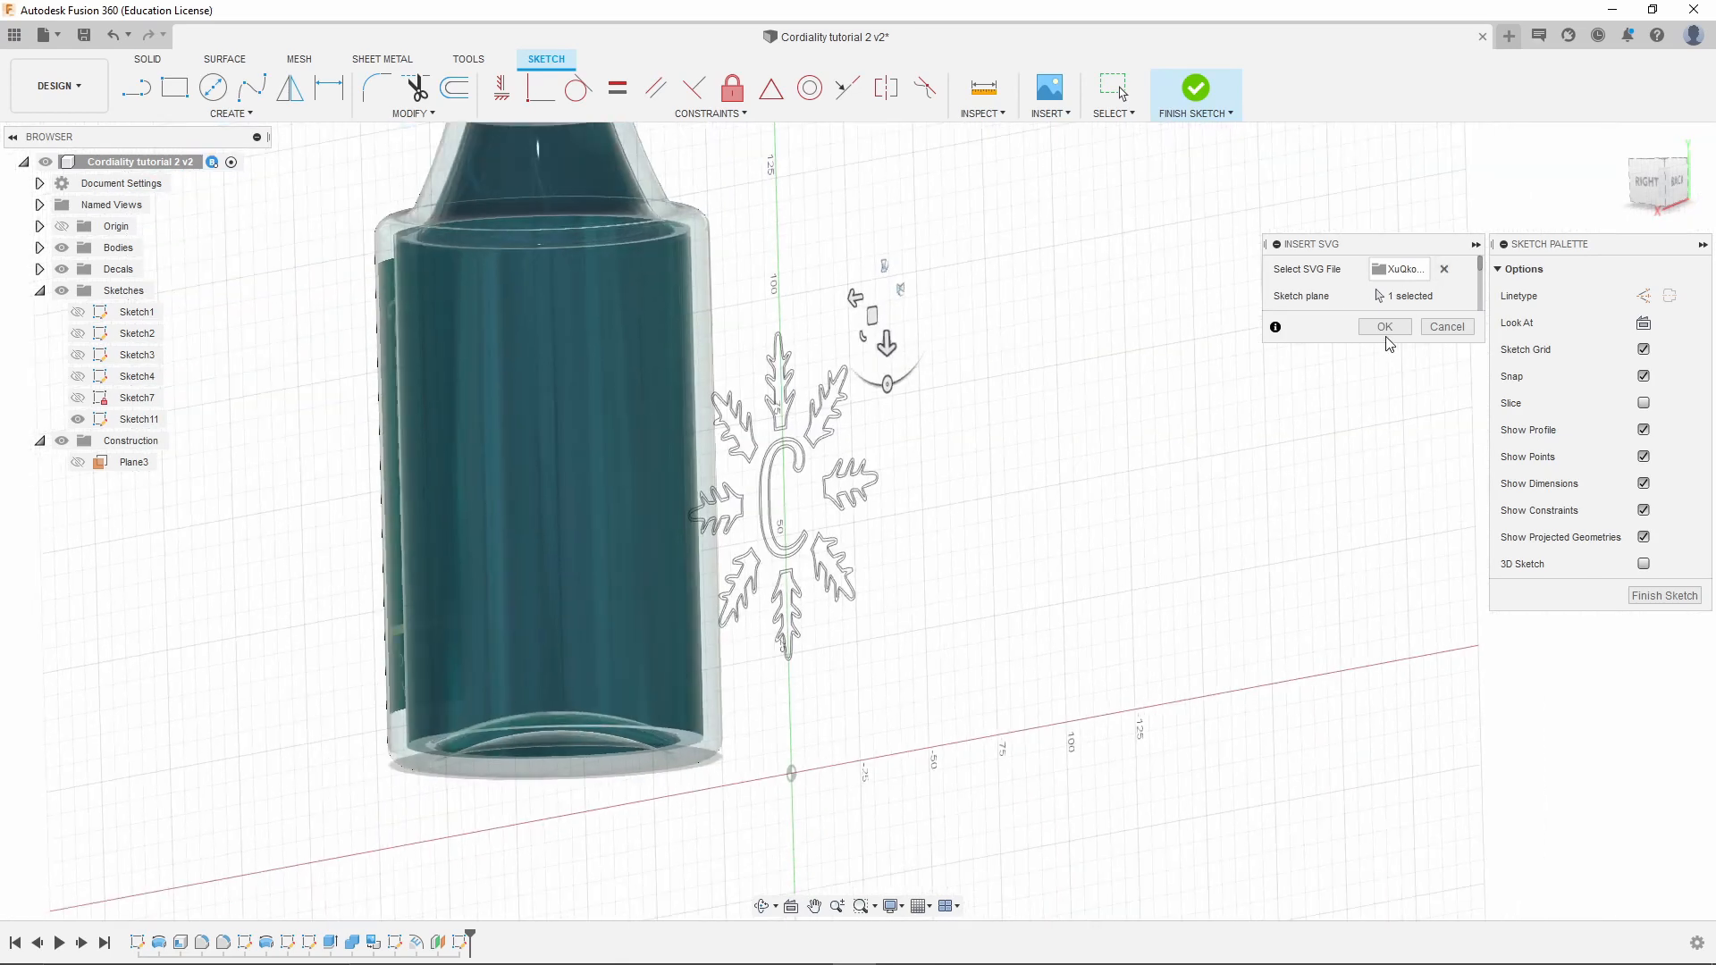
click(1384, 327)
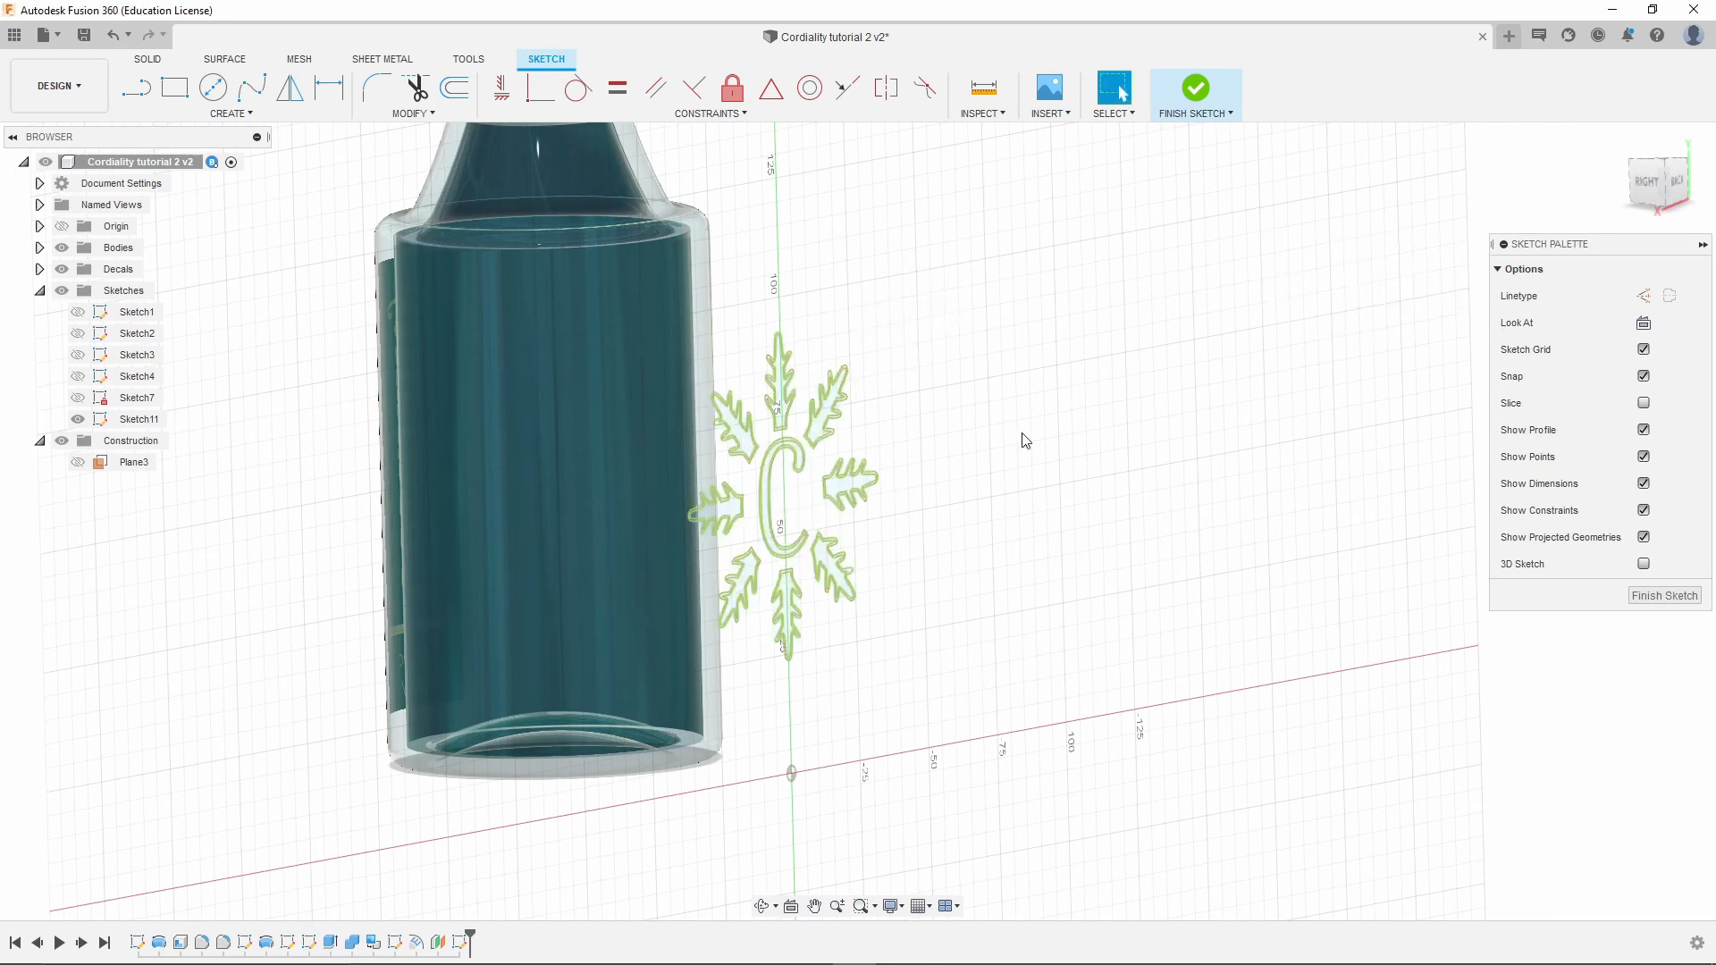
Check the logo's placement in the back view and finish the sketch
shift+middle_drag(1041, 593, 1015, 590)
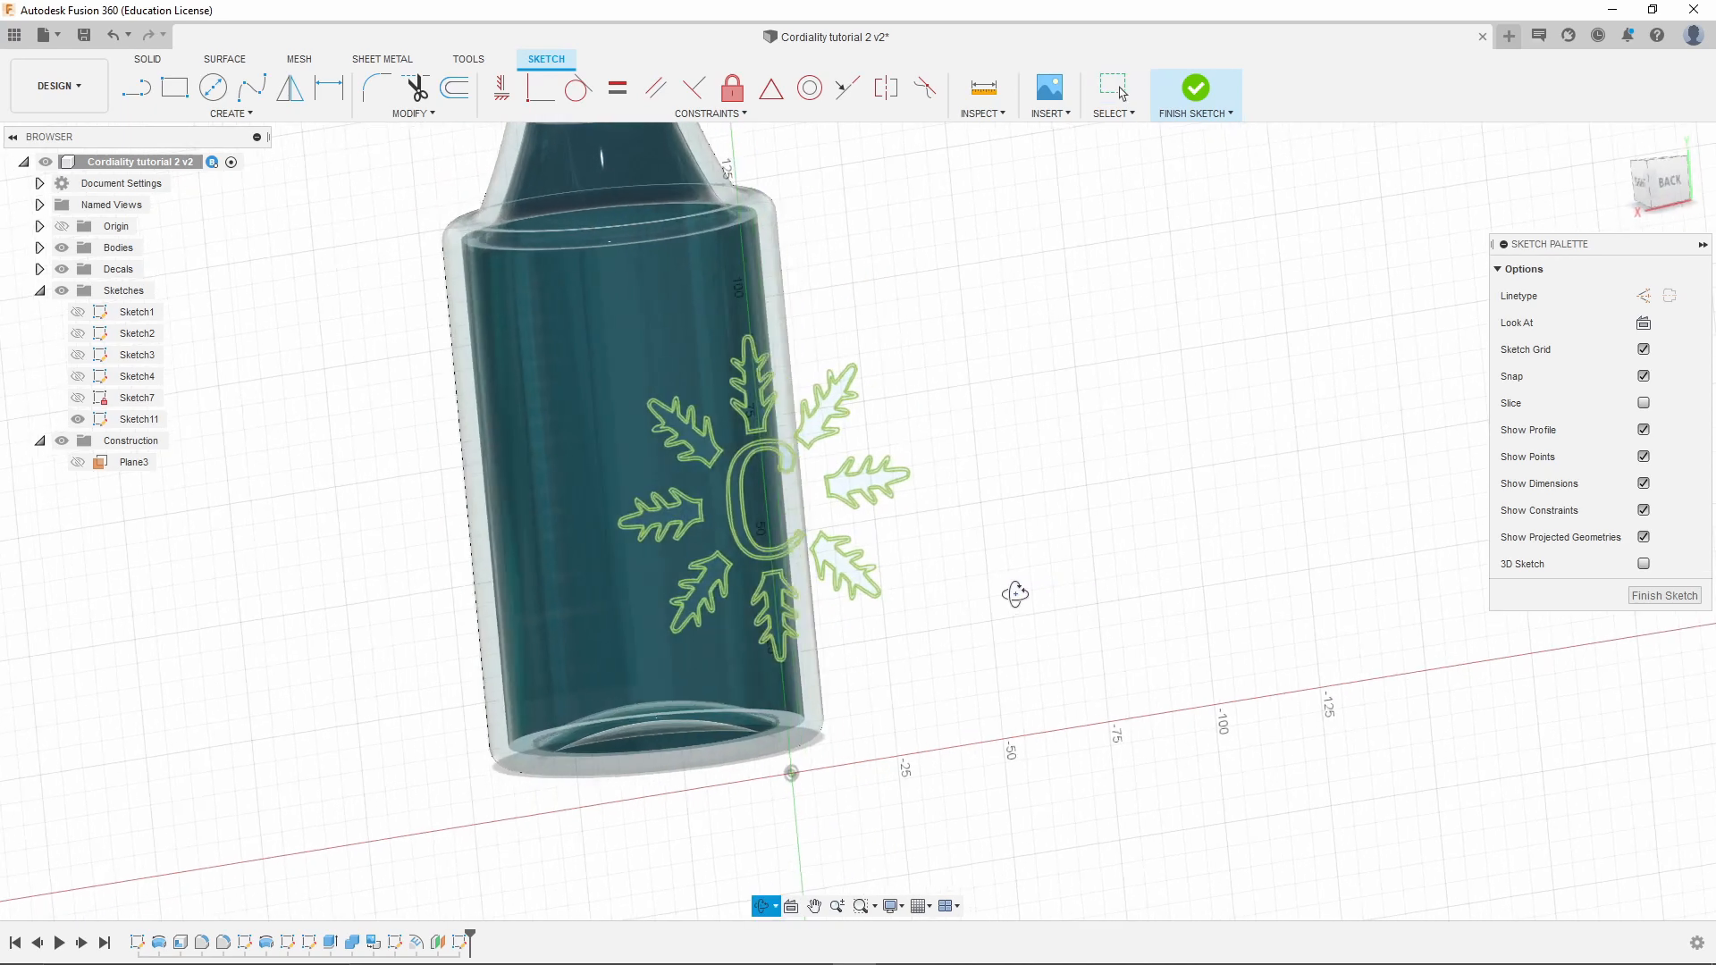
click(1675, 191)
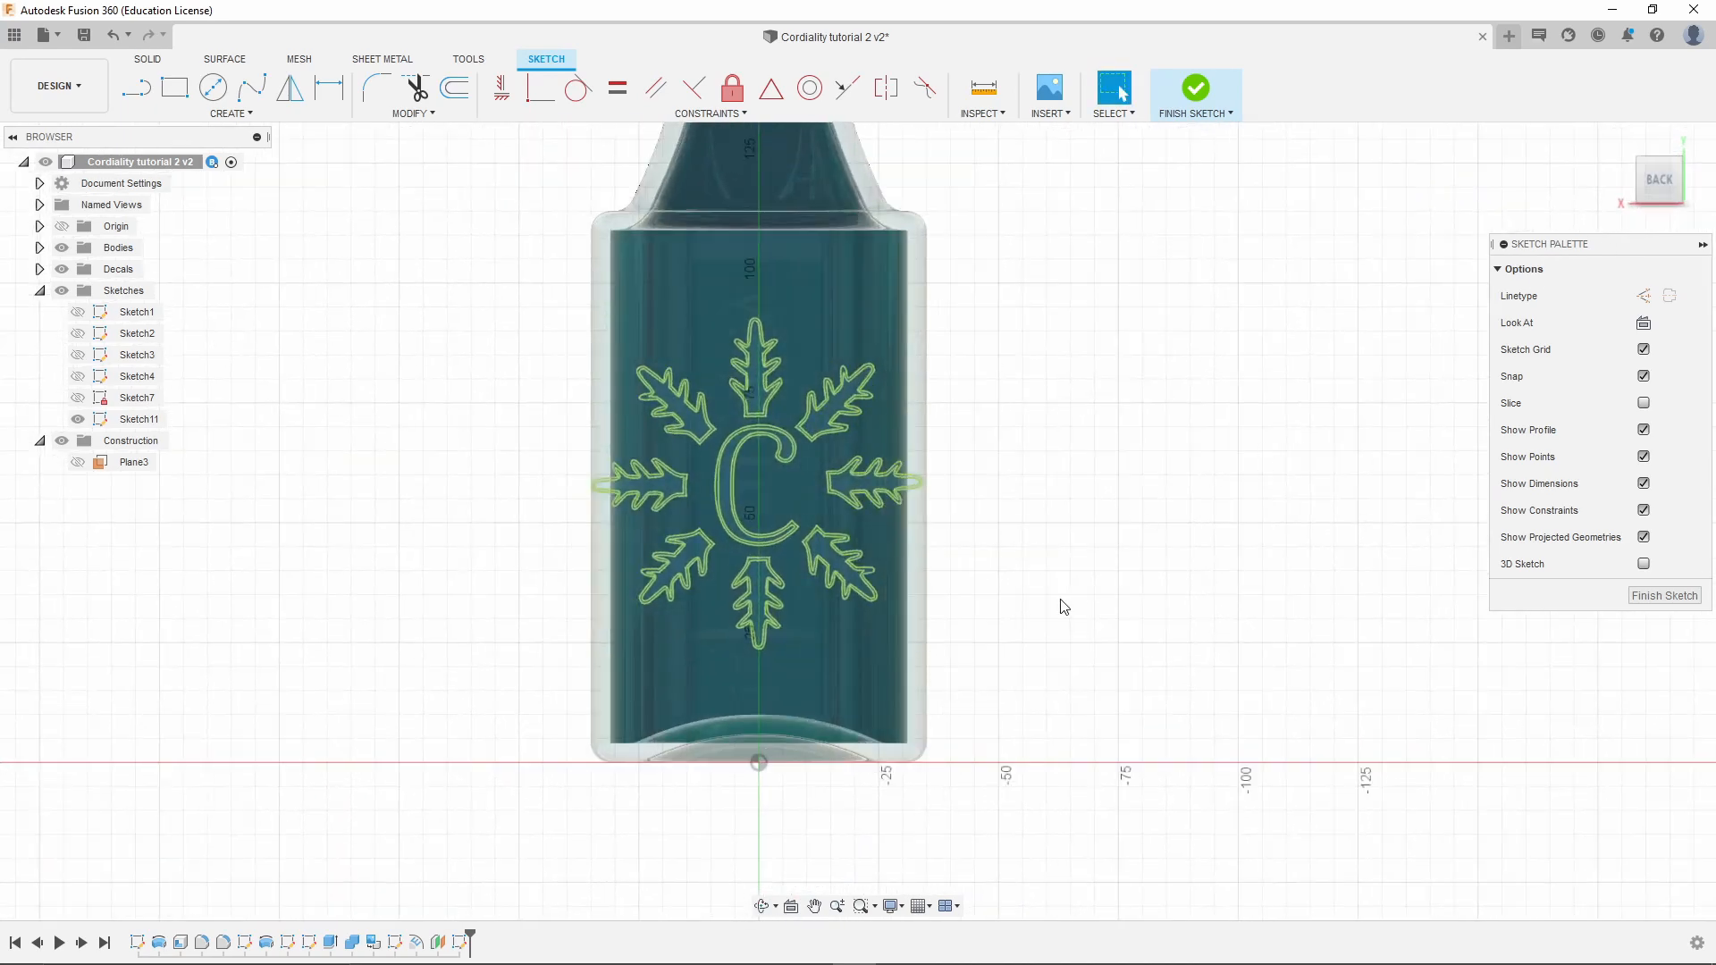
click(1669, 596)
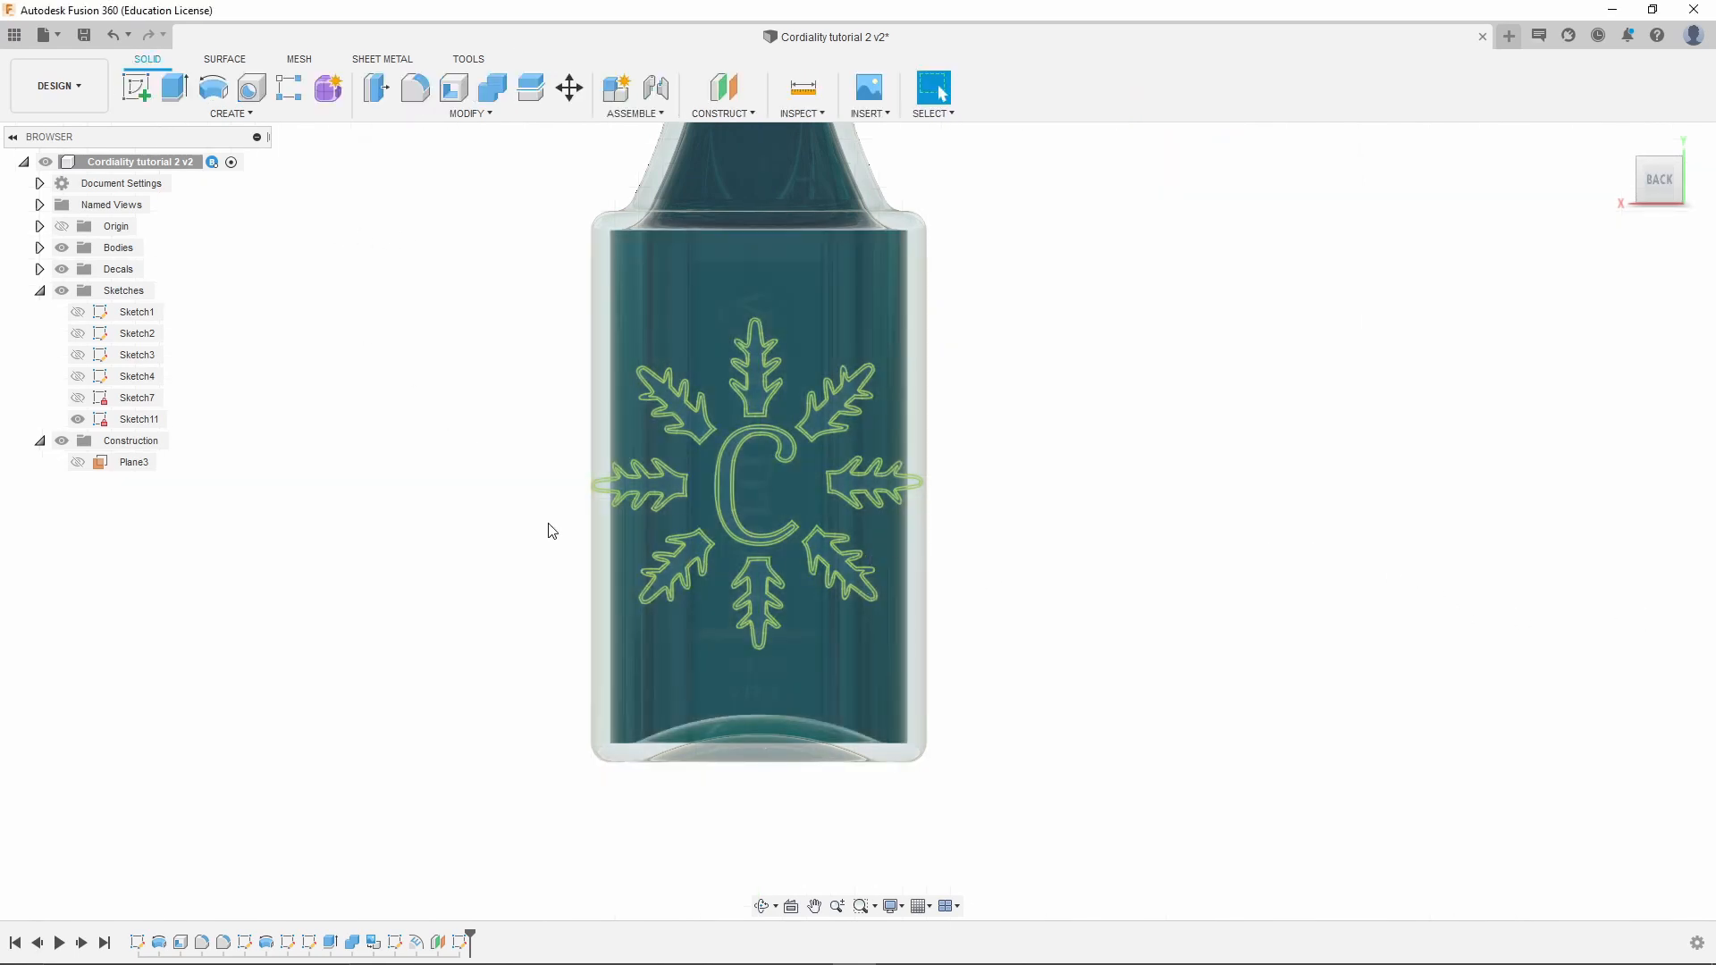
Start an Emboss and select all the leaf and C profiles of the logo sketch
click(231, 113)
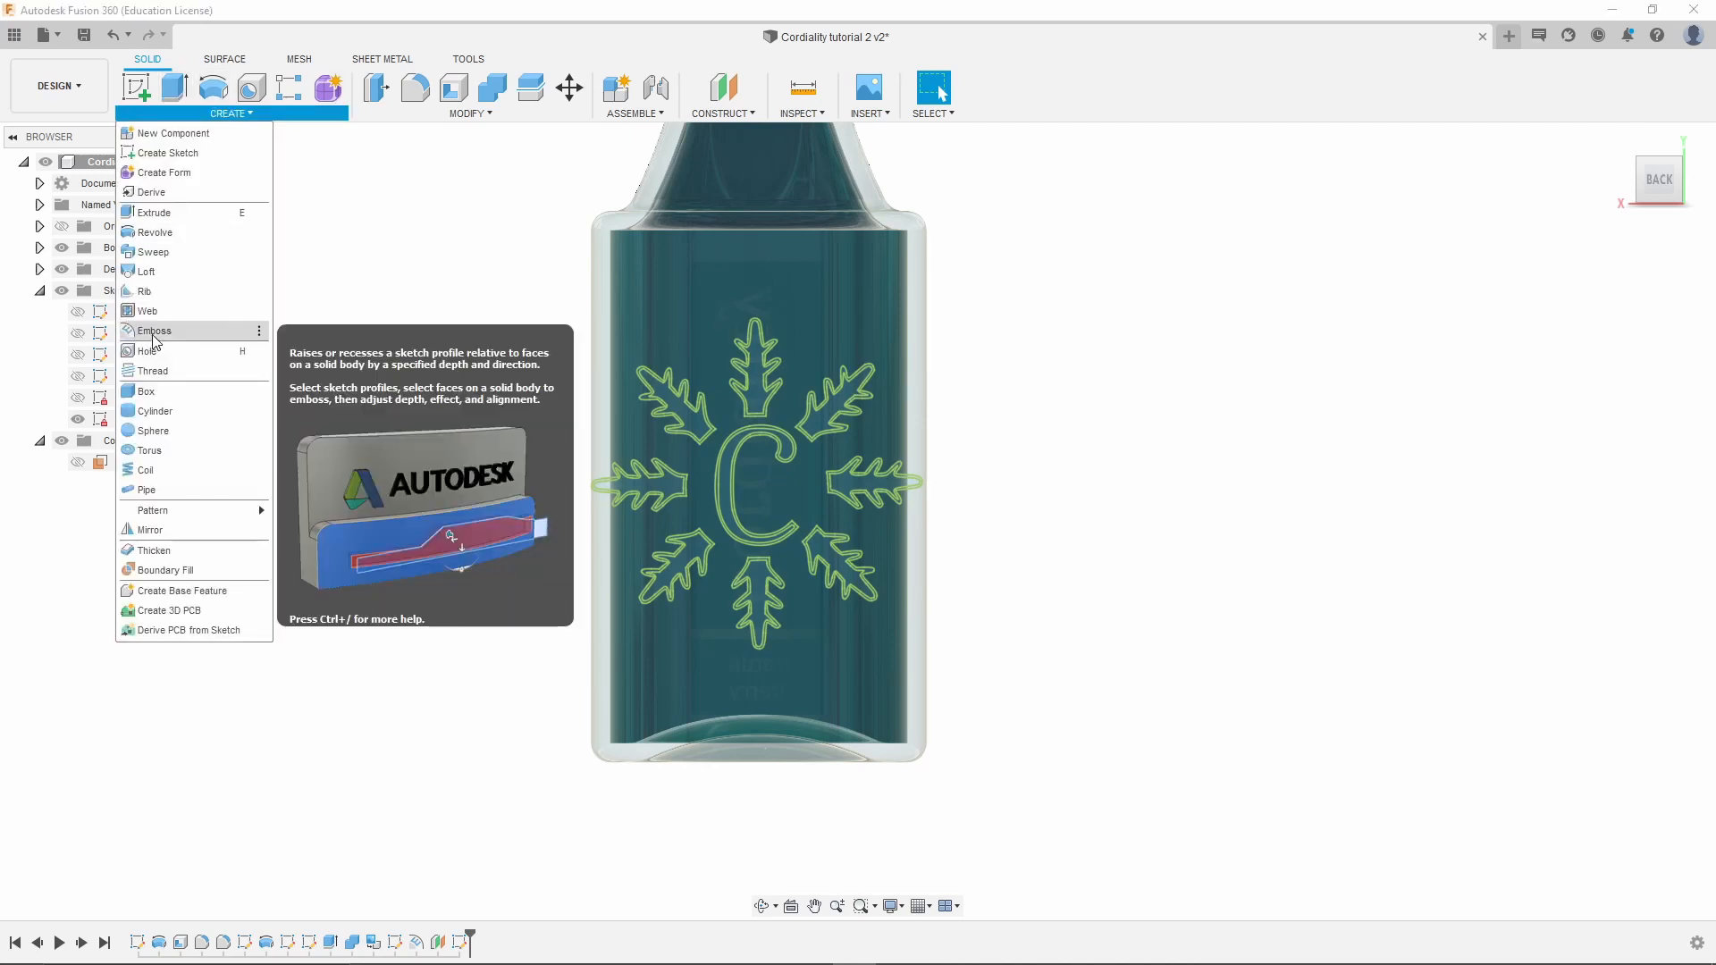
click(153, 335)
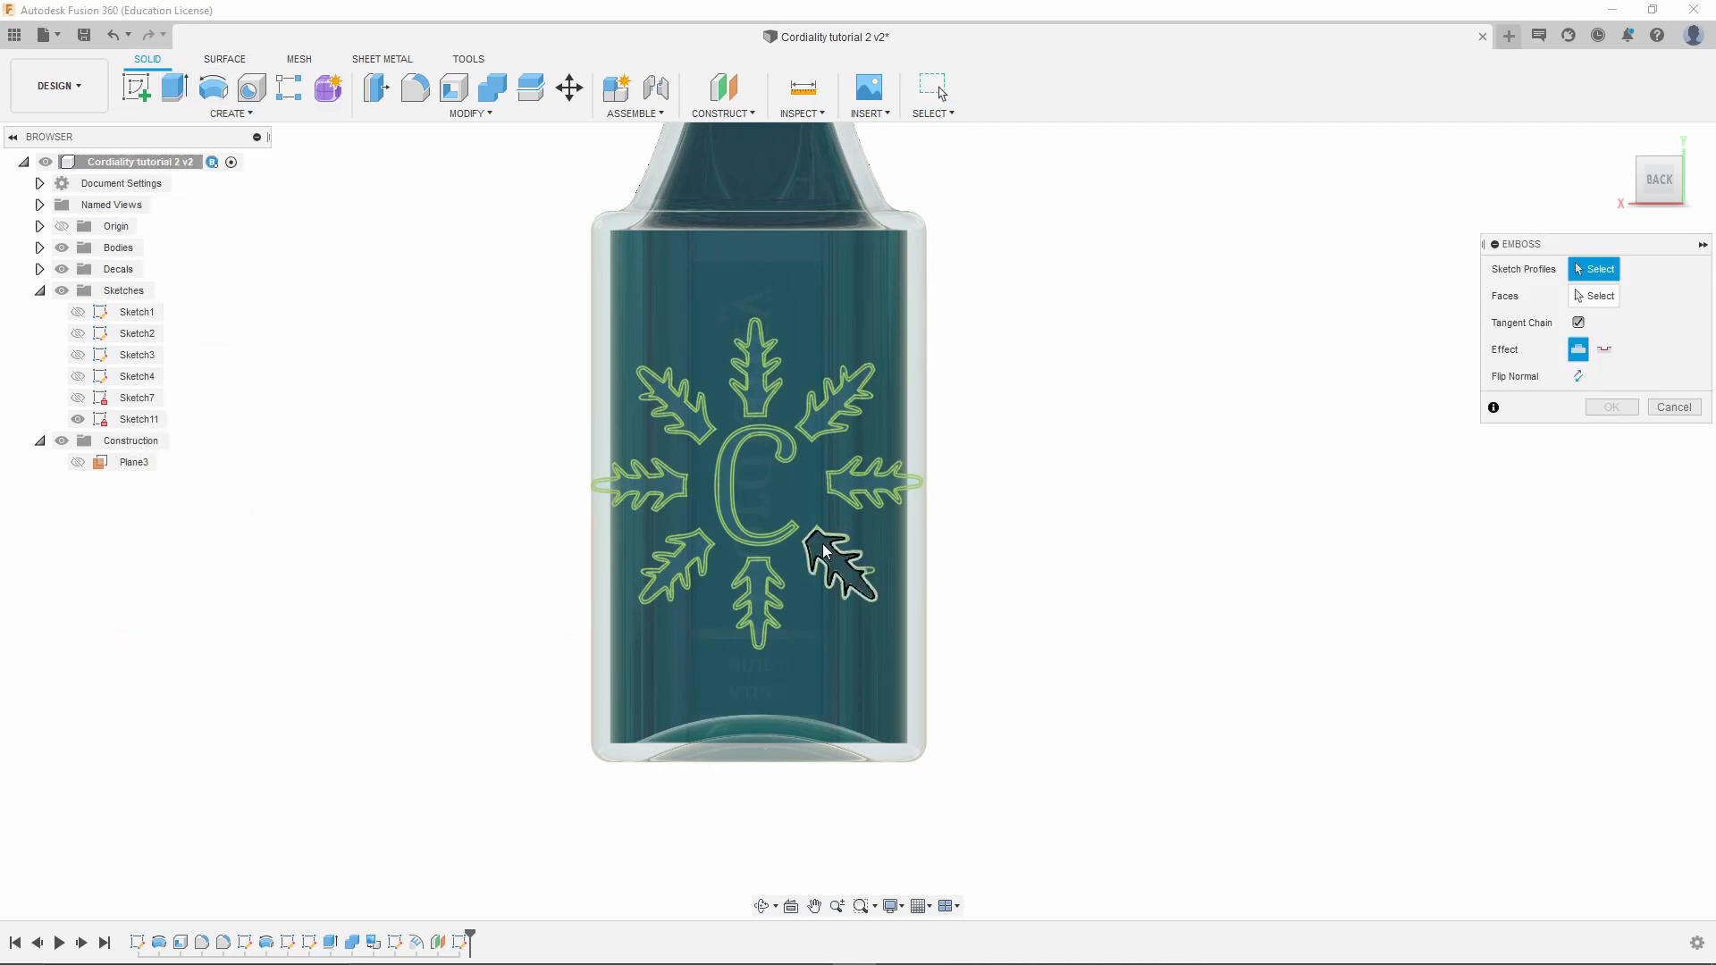
click(1590, 302)
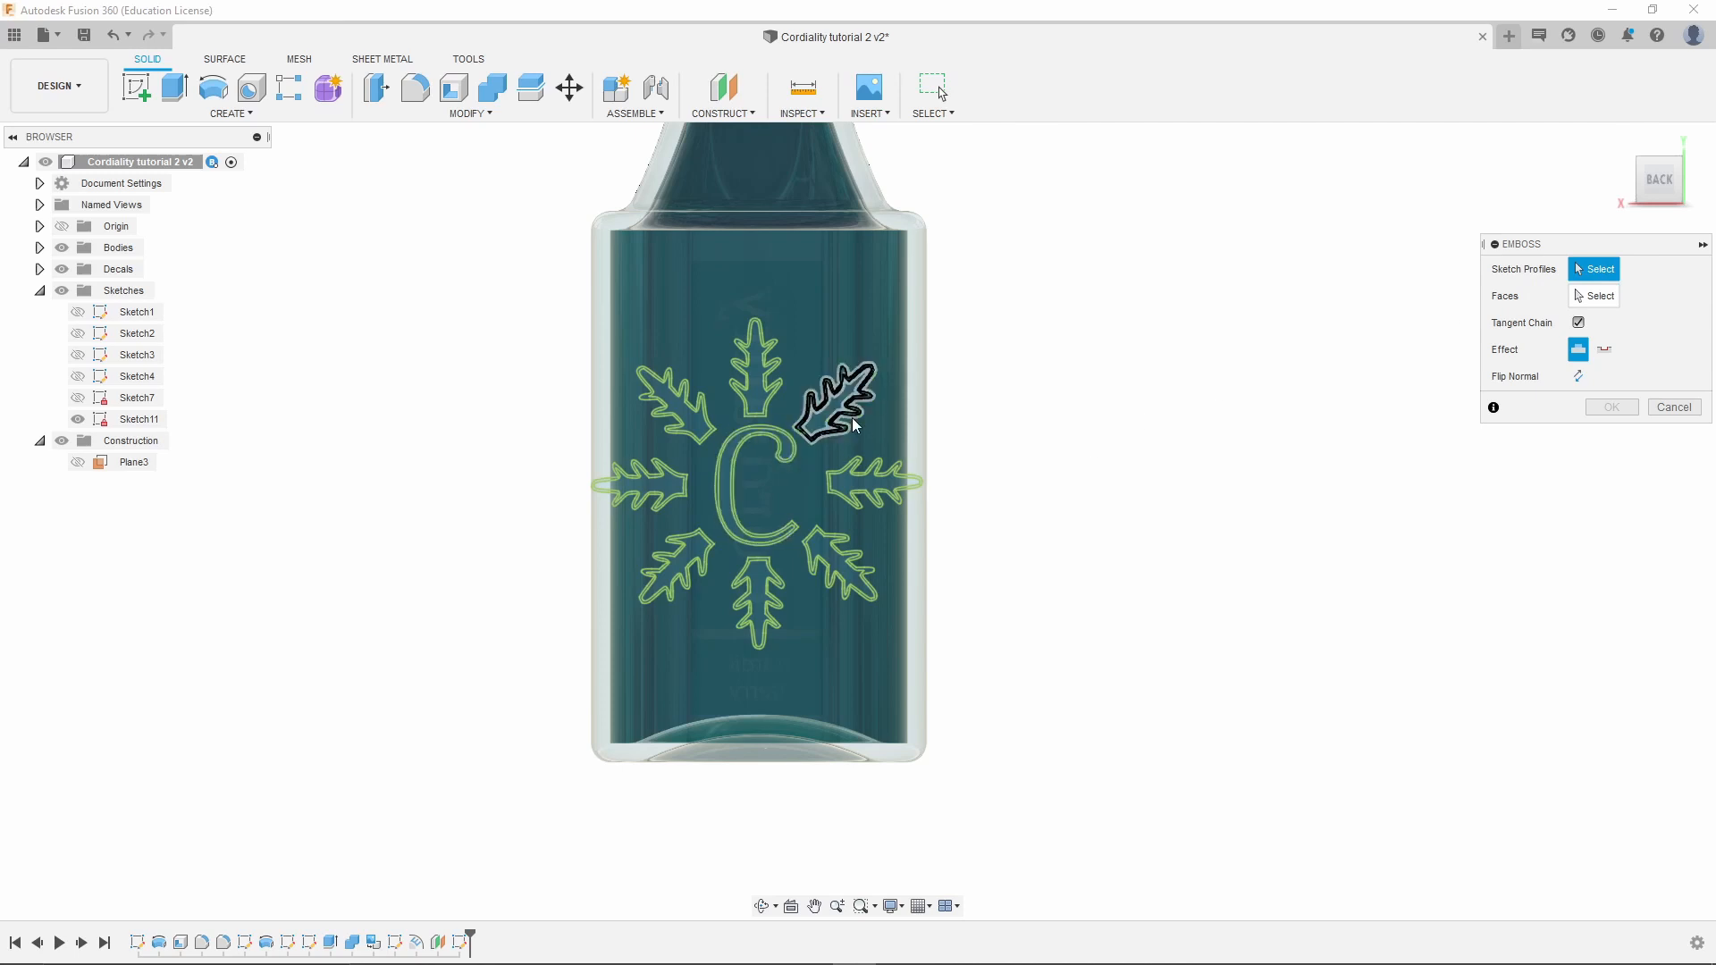
drag(1022, 286, 554, 631)
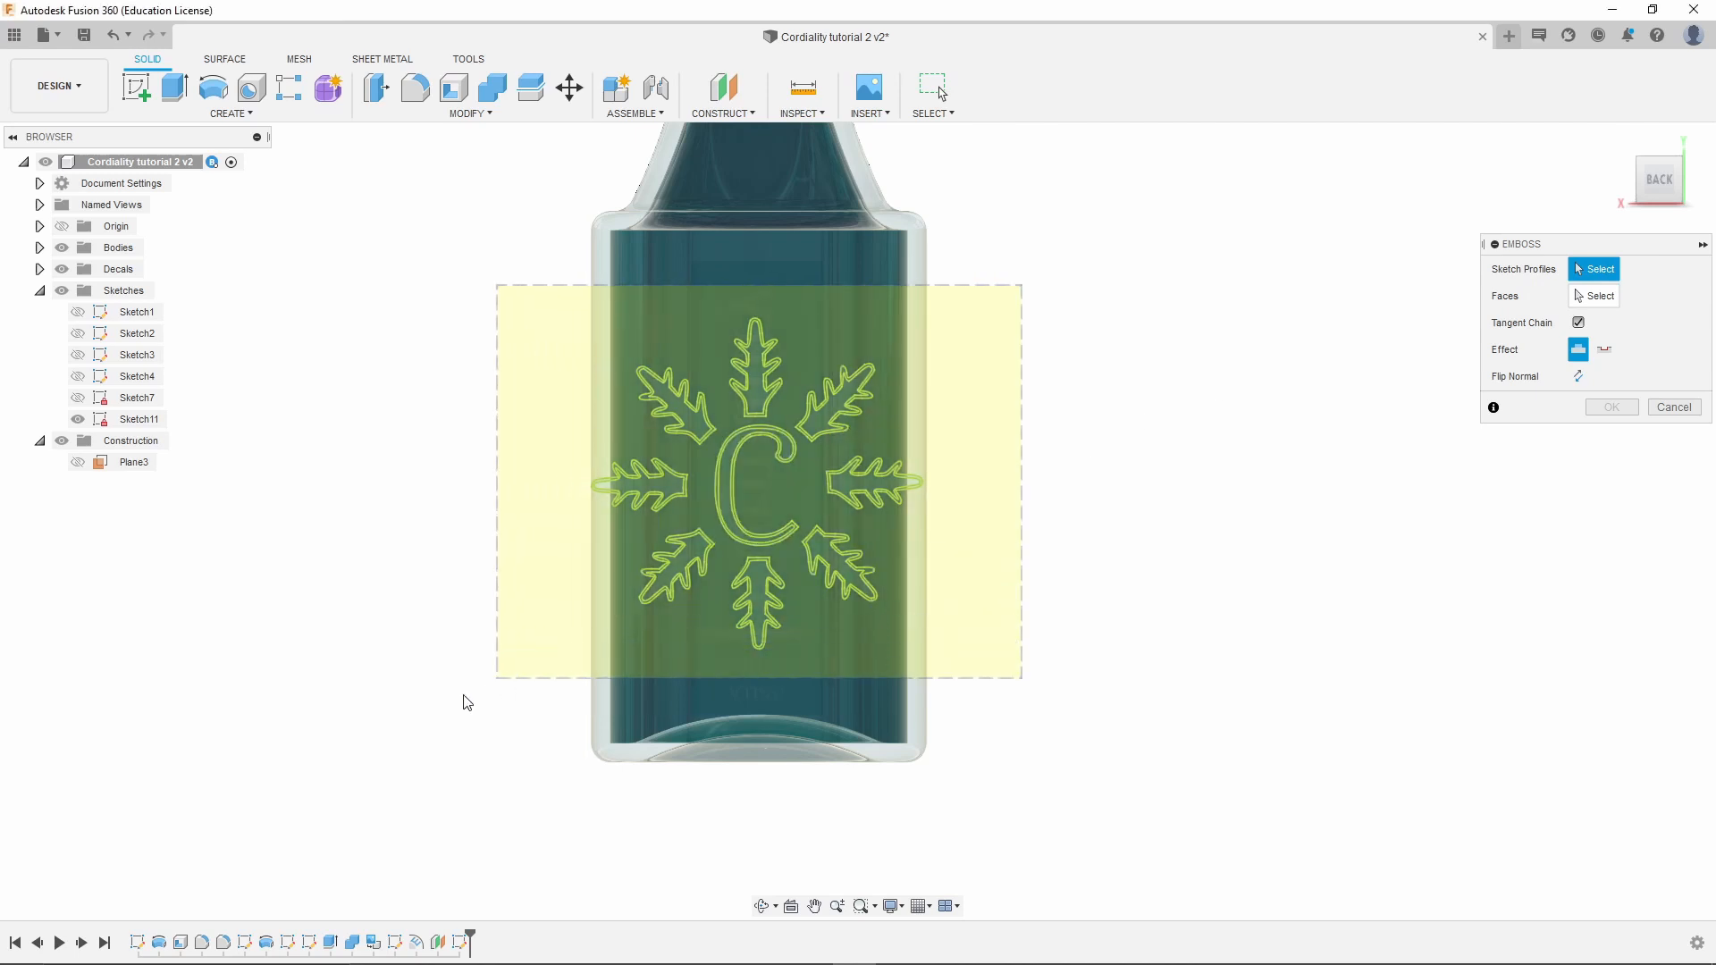
drag(463, 702, 463, 704)
shift+middle_drag(491, 613, 574, 629)
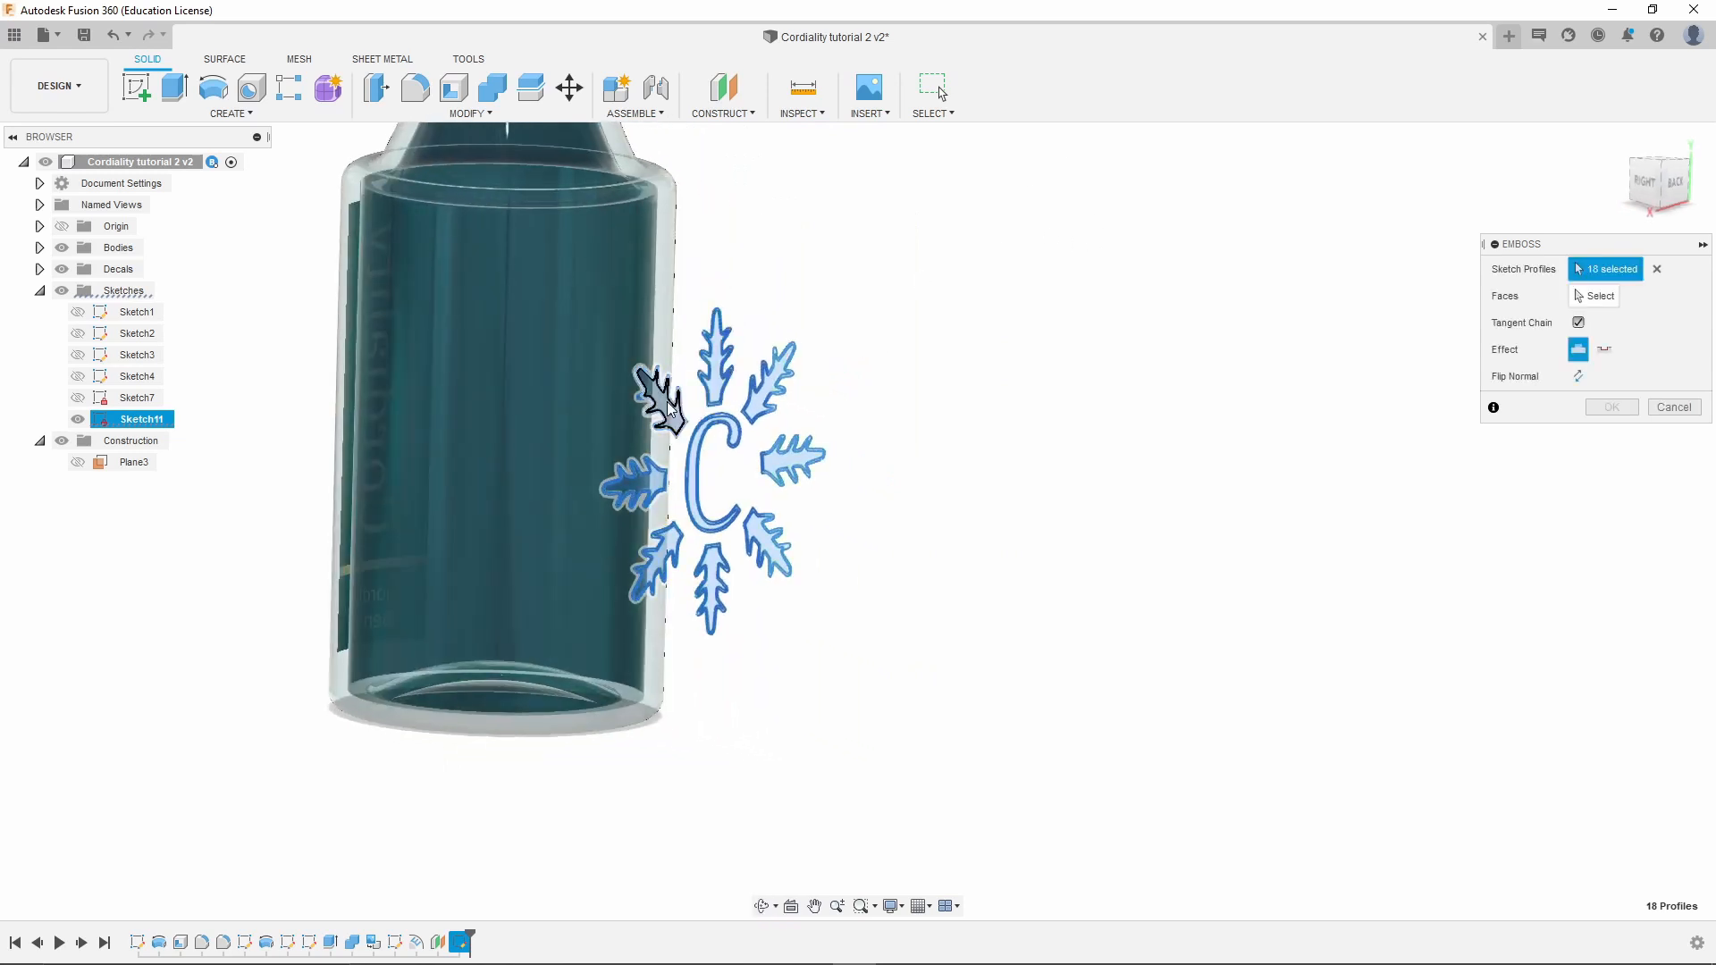
Remove the inner profile of the upper-left leaf from the emboss selection and add it back
scroll(649, 531, up, 2)
scroll(652, 501, up, 3)
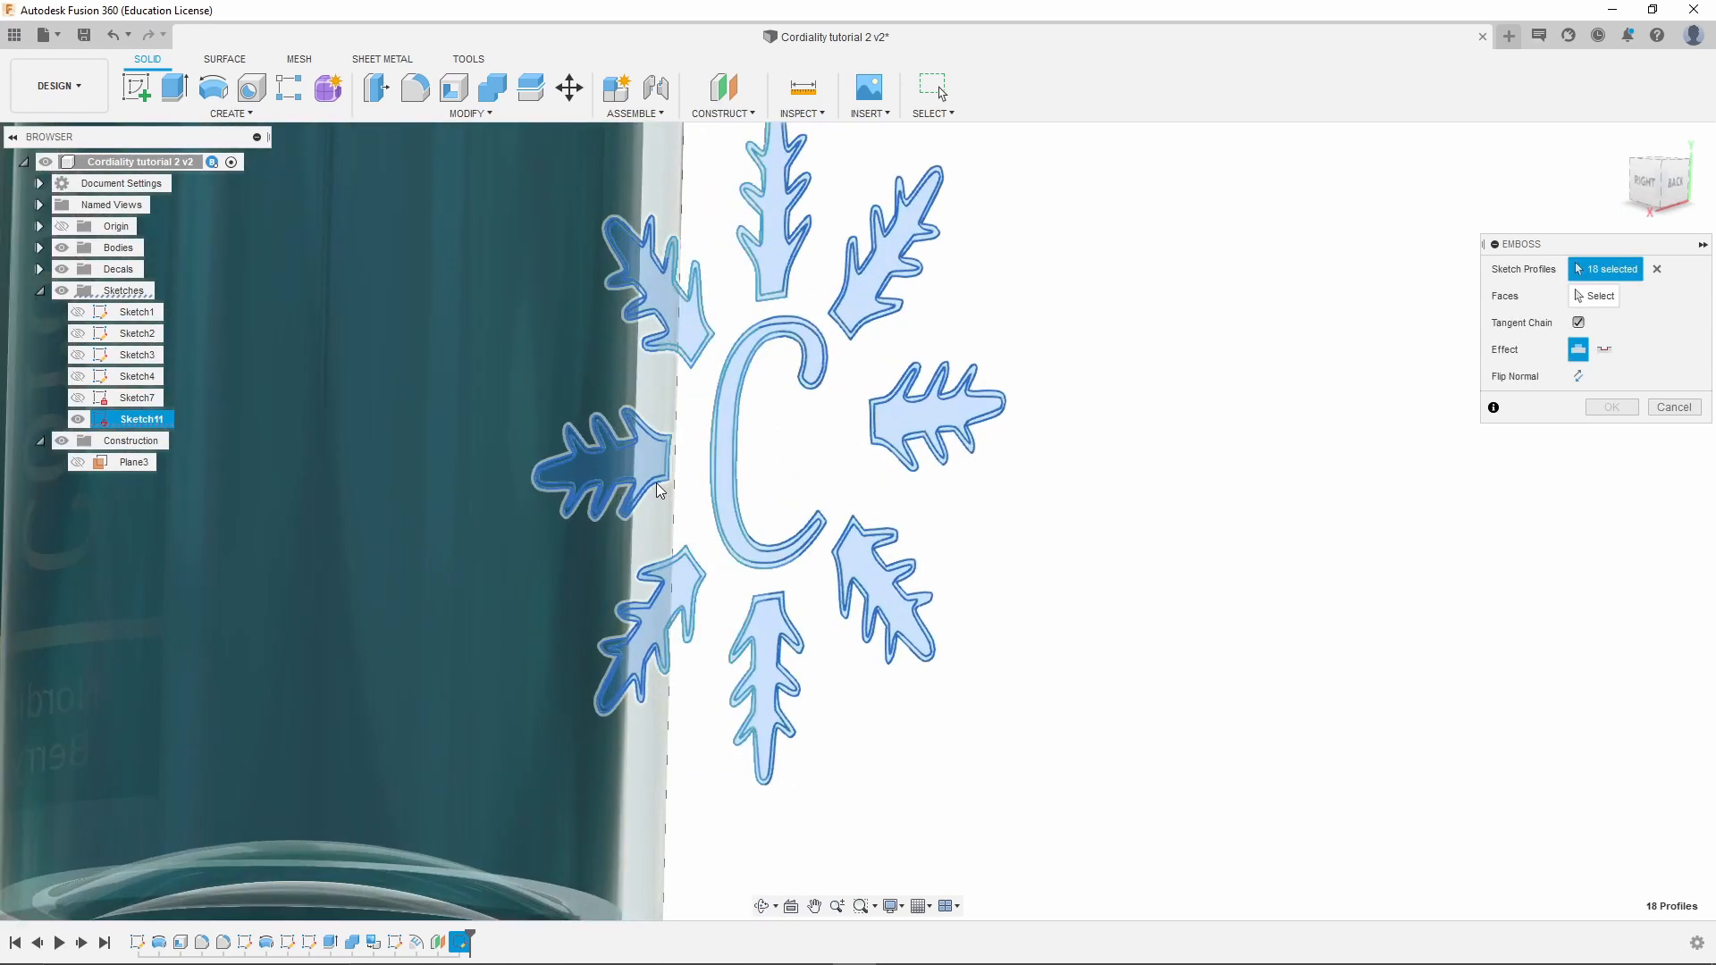
scroll(618, 293, up, 3)
scroll(619, 293, up, 3)
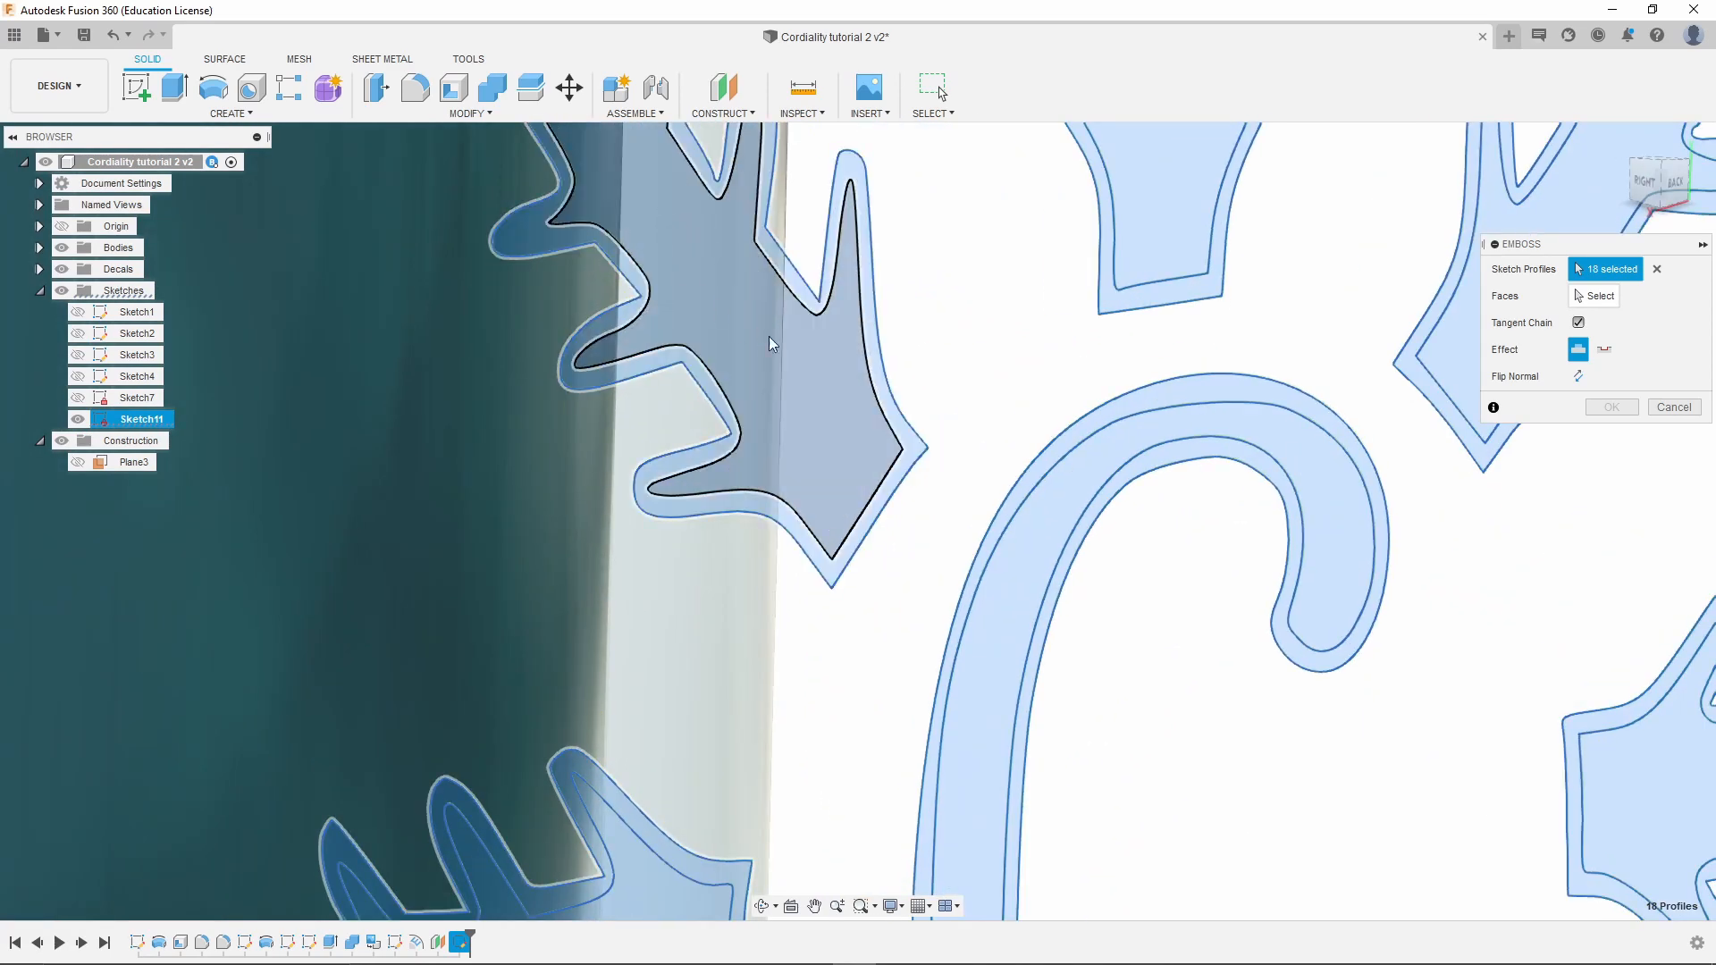
click(819, 445)
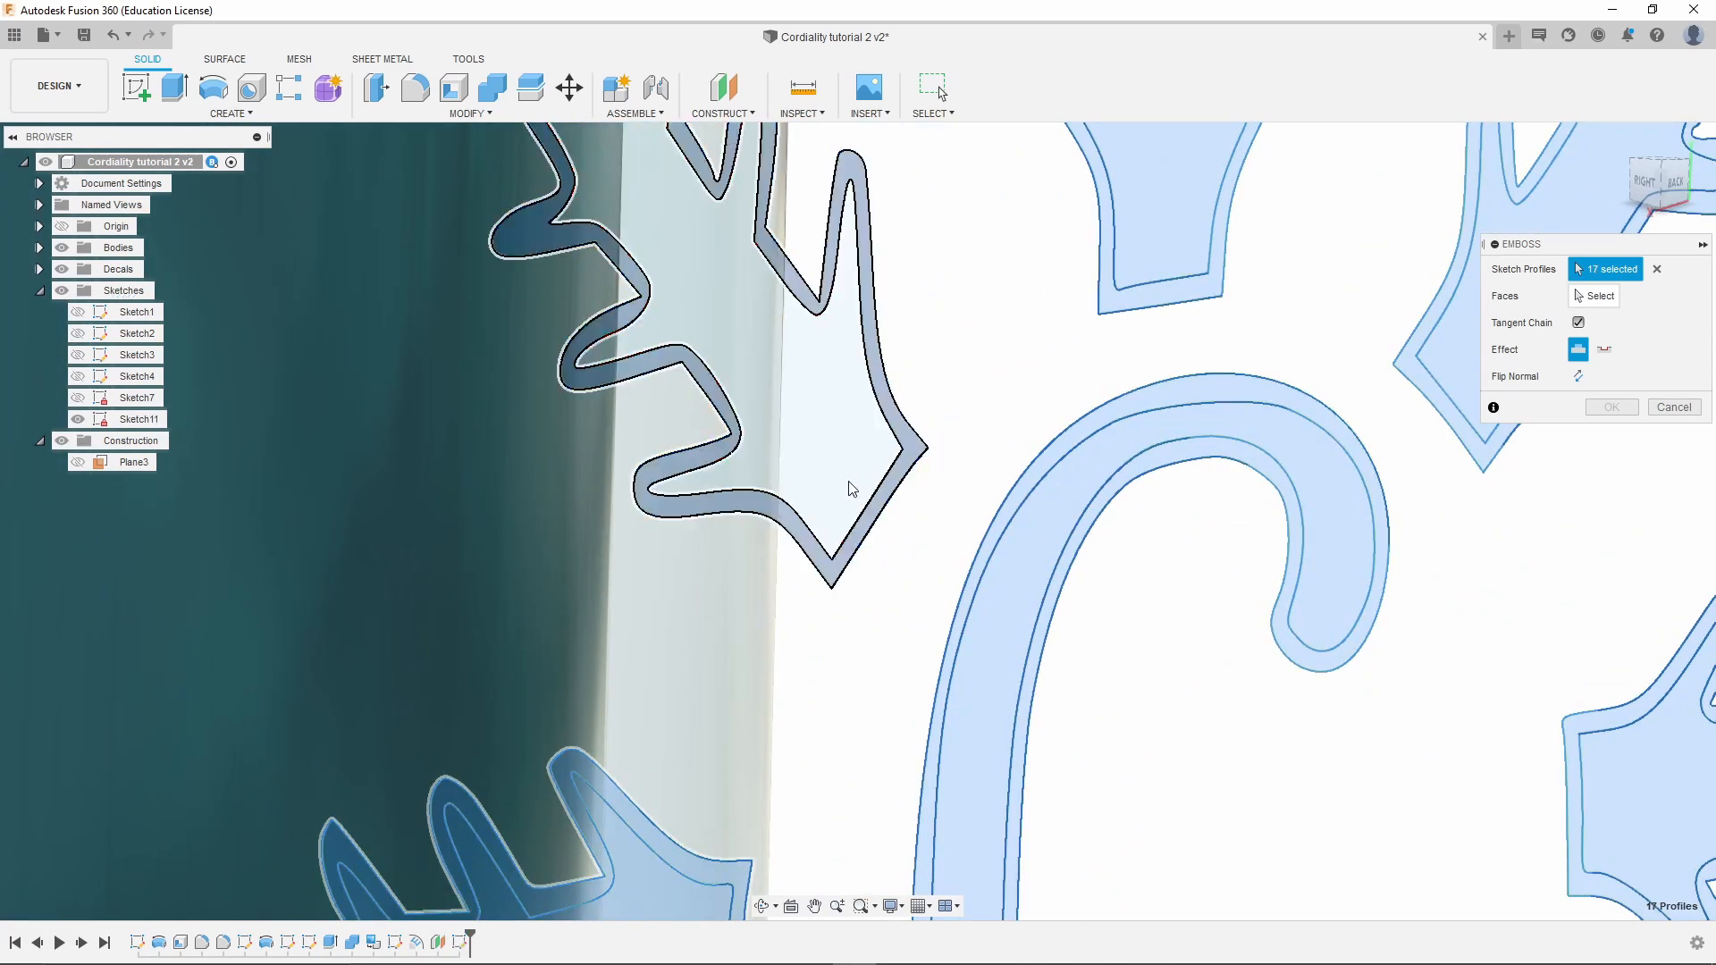
scroll(786, 711, down, 5)
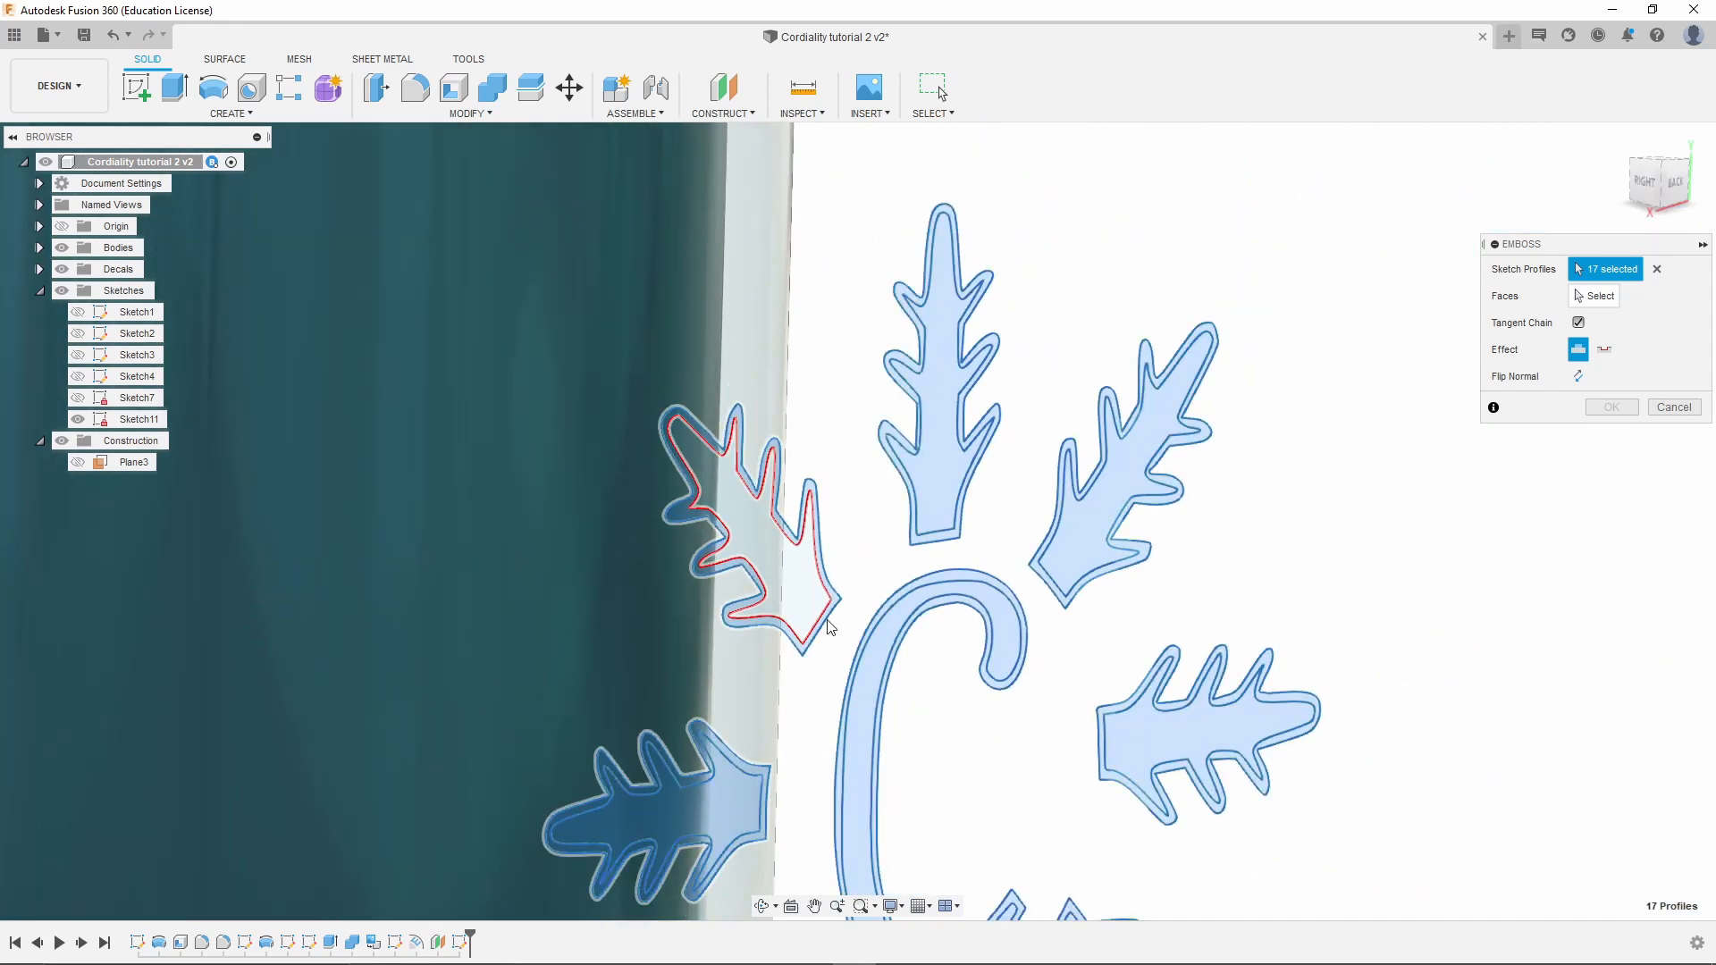
click(829, 626)
scroll(904, 593, down, 5)
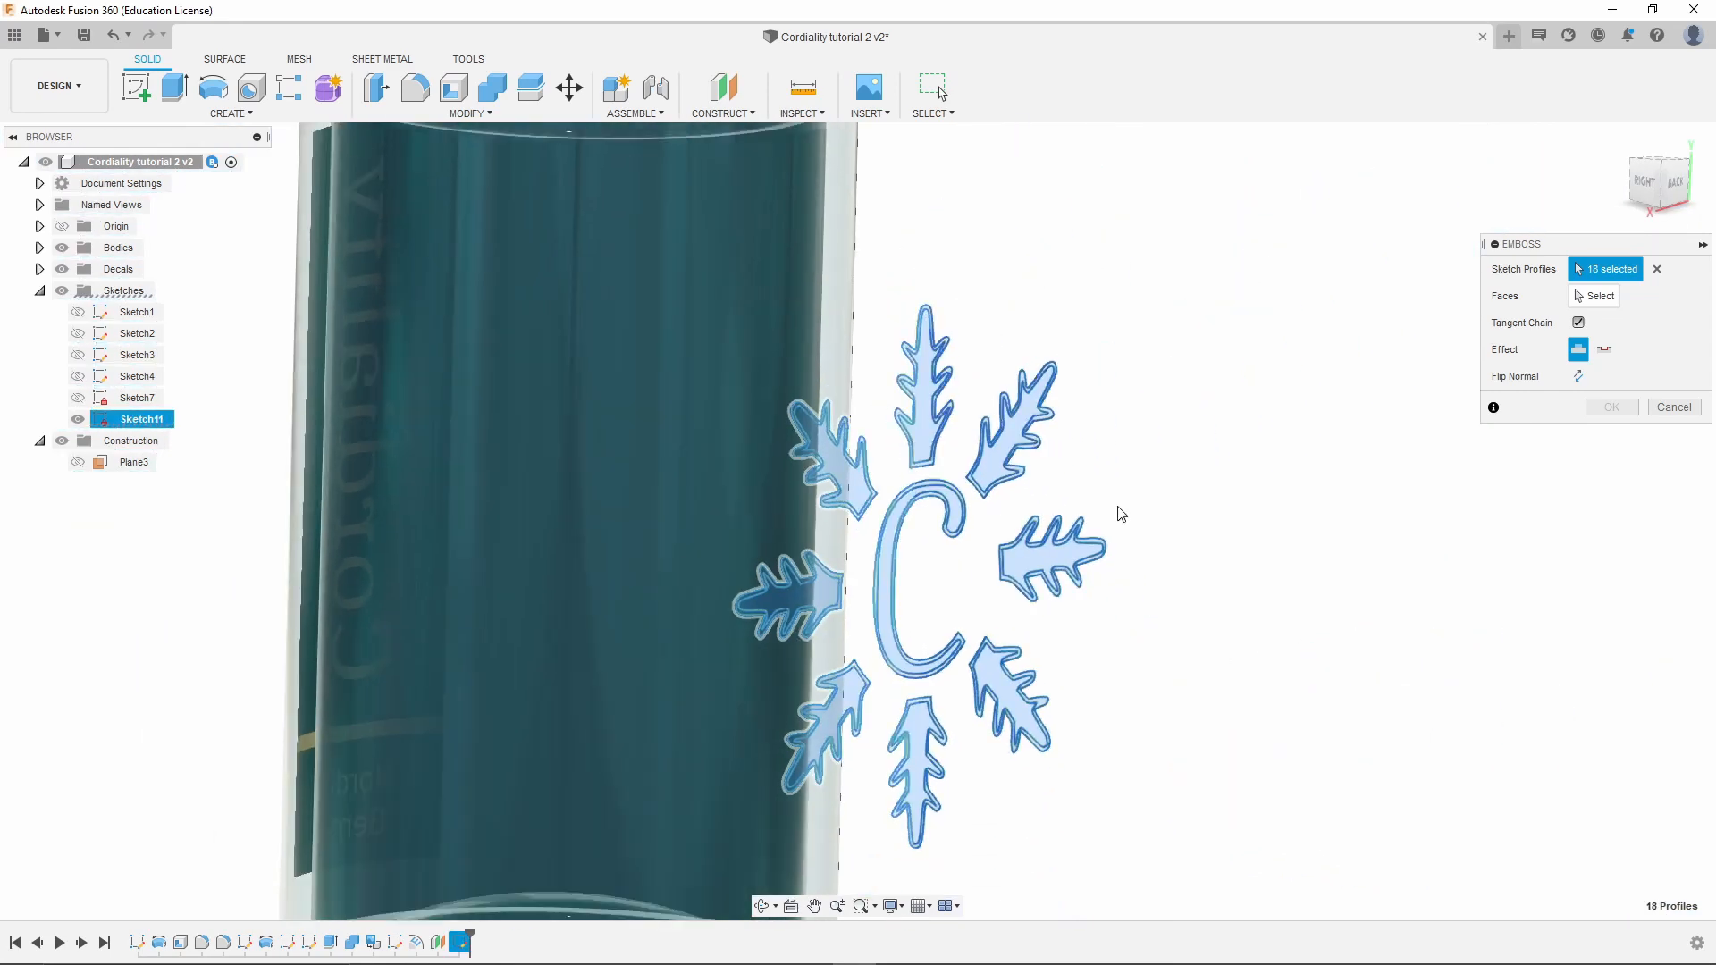
Turn off Tangent Chain for the emboss and select the bottle's outer cylindrical face as the target
click(1597, 296)
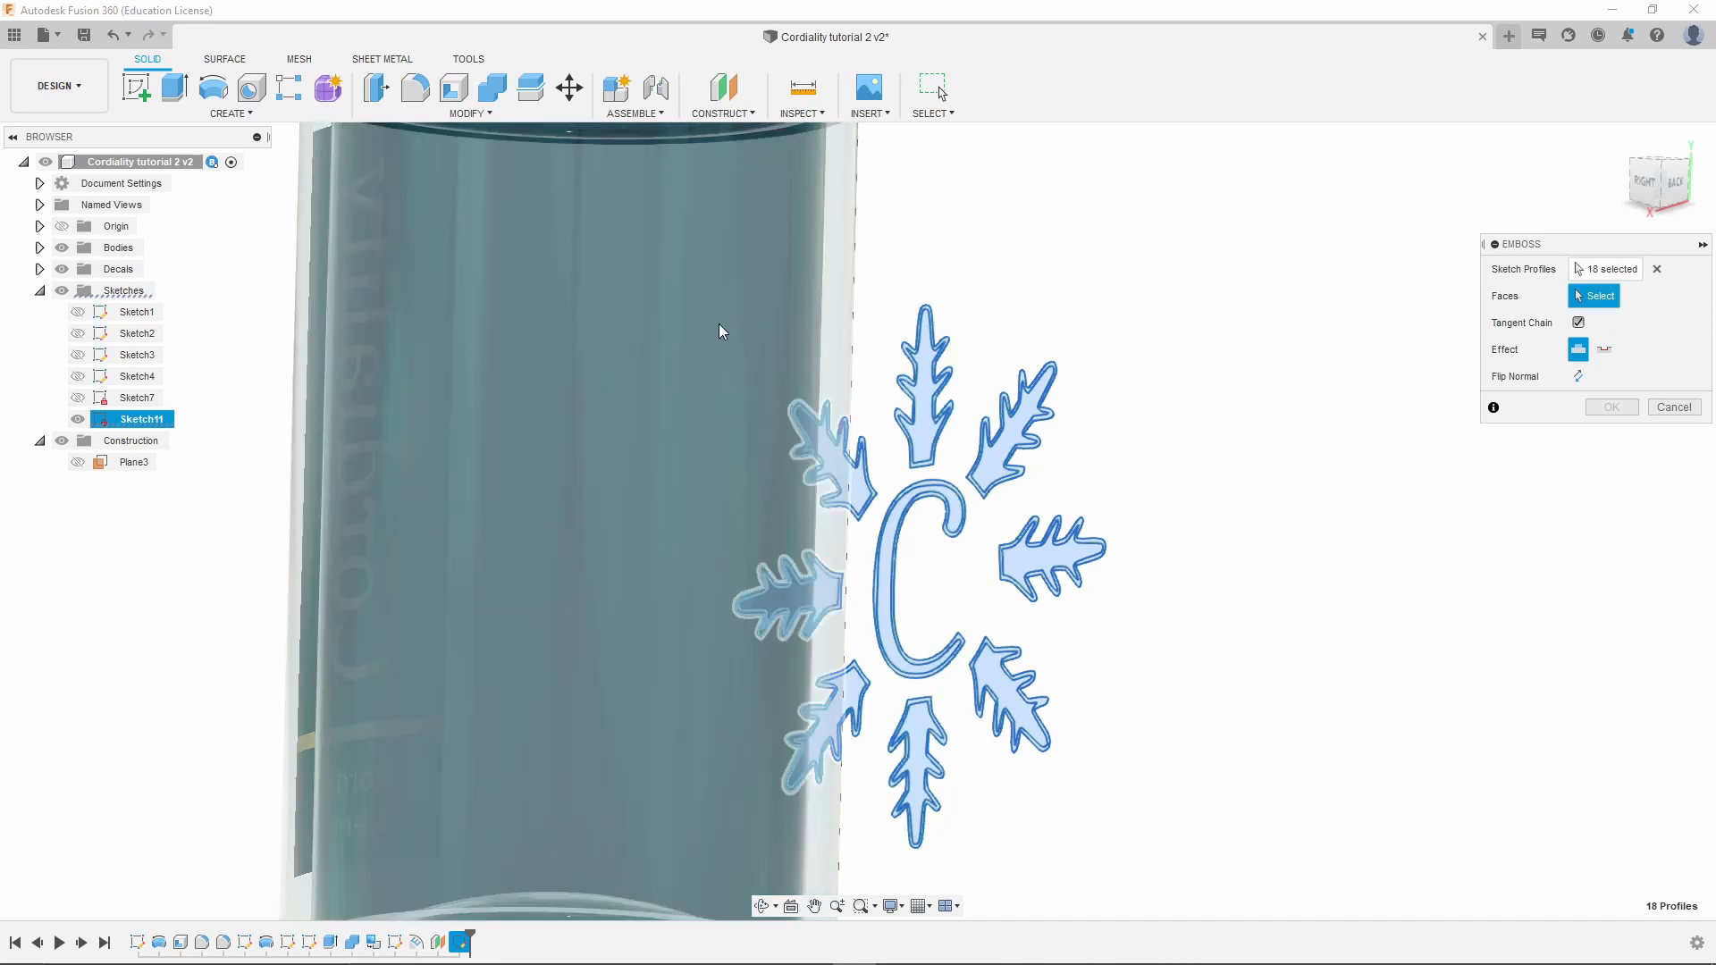
click(645, 414)
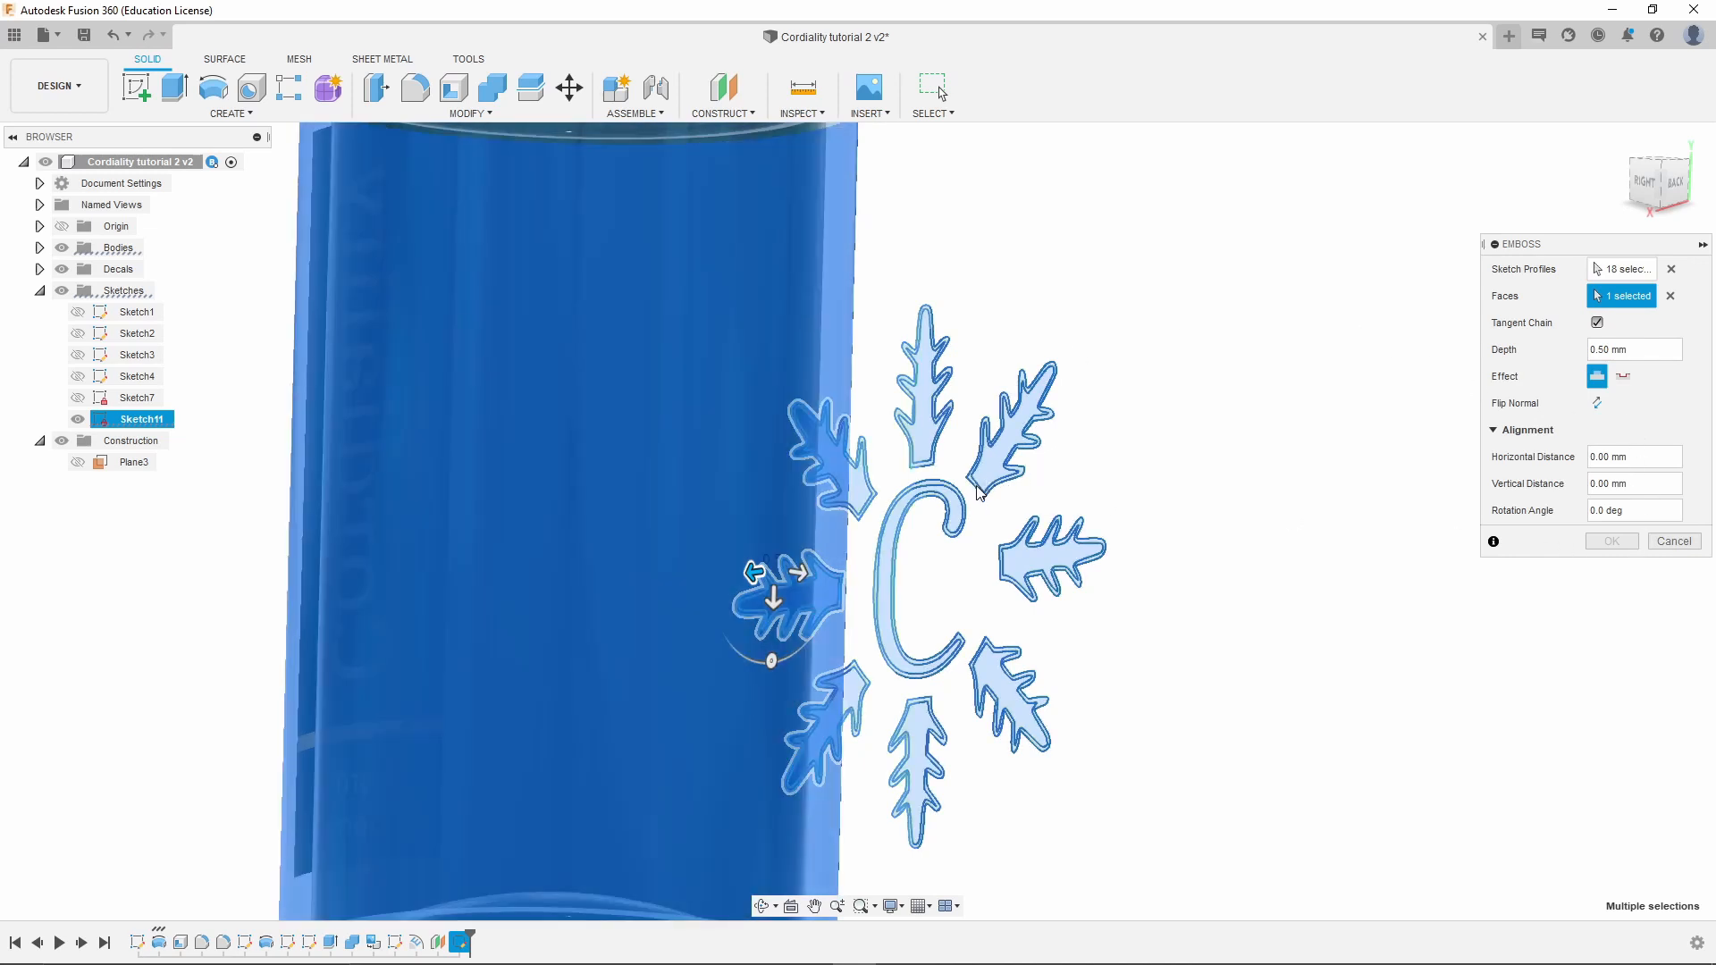
scroll(980, 492, down, 3)
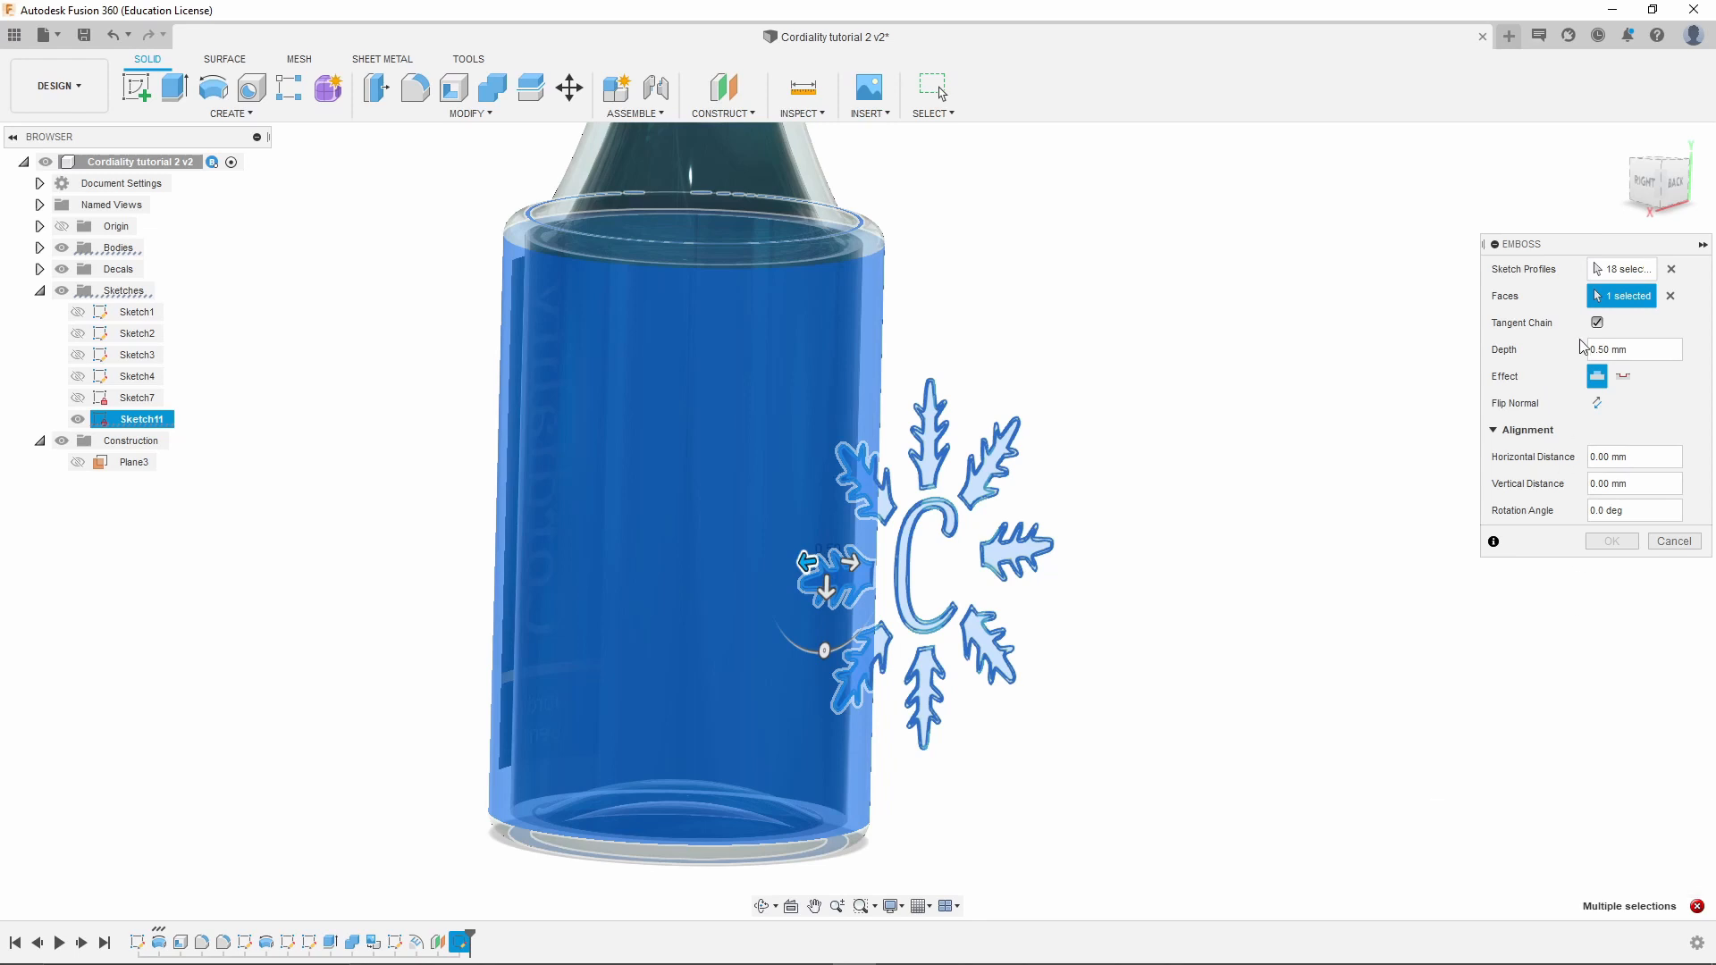
click(1597, 321)
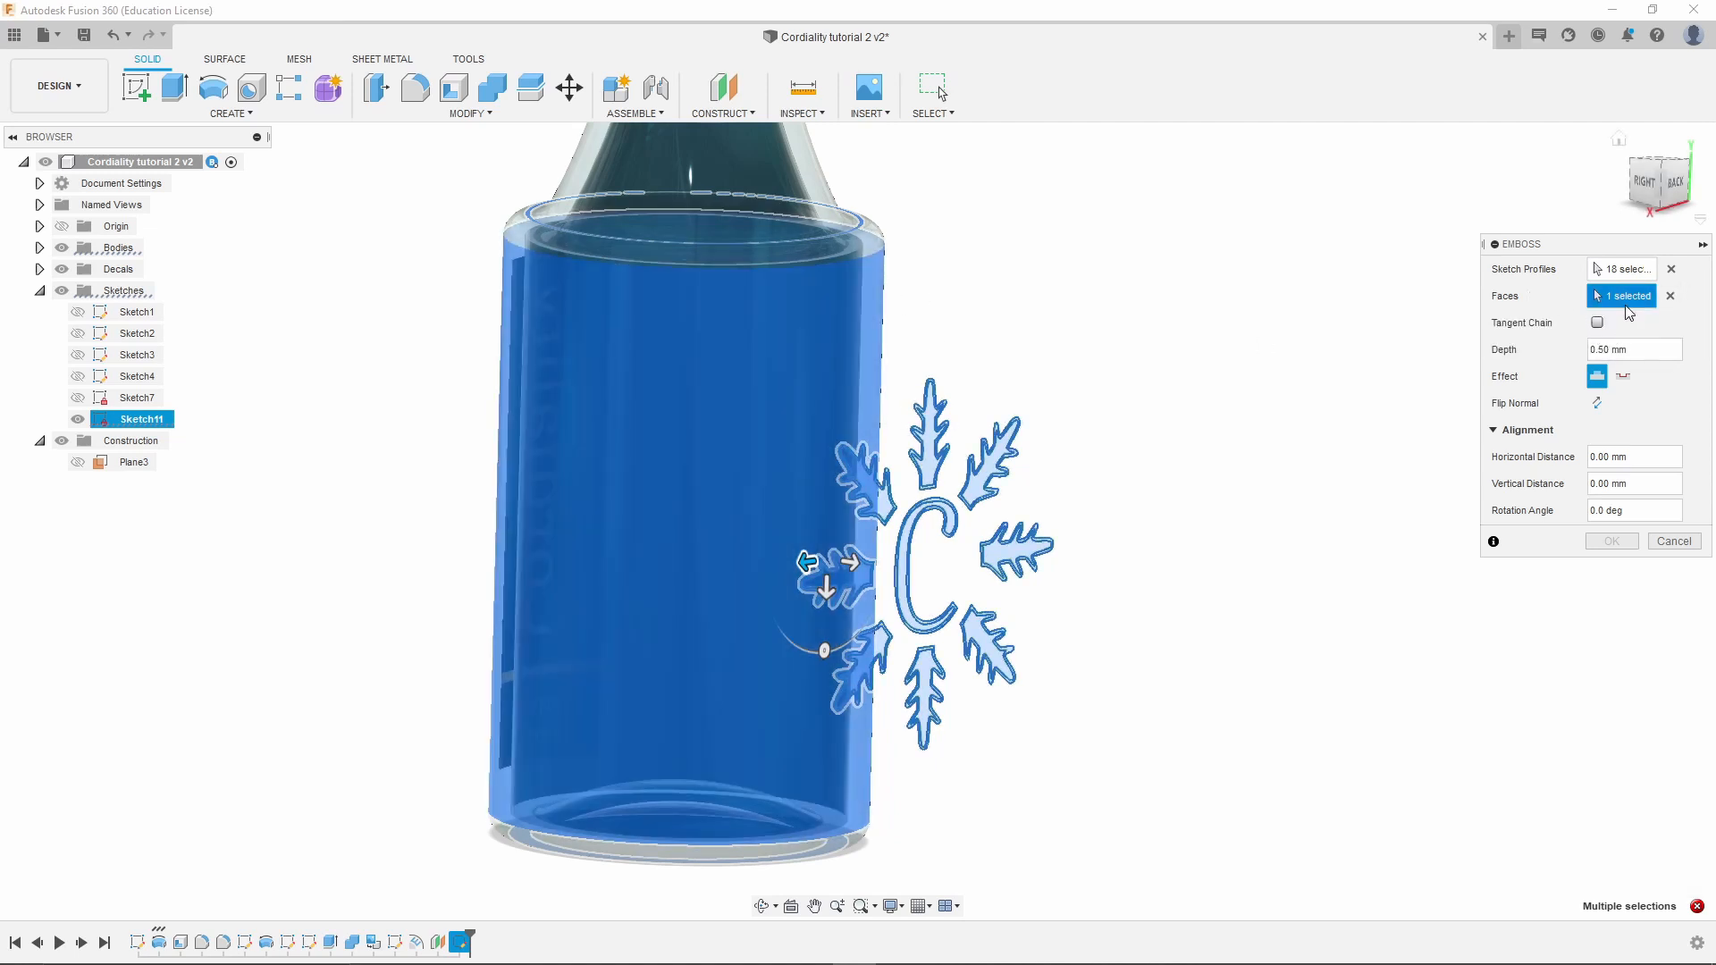
click(1669, 297)
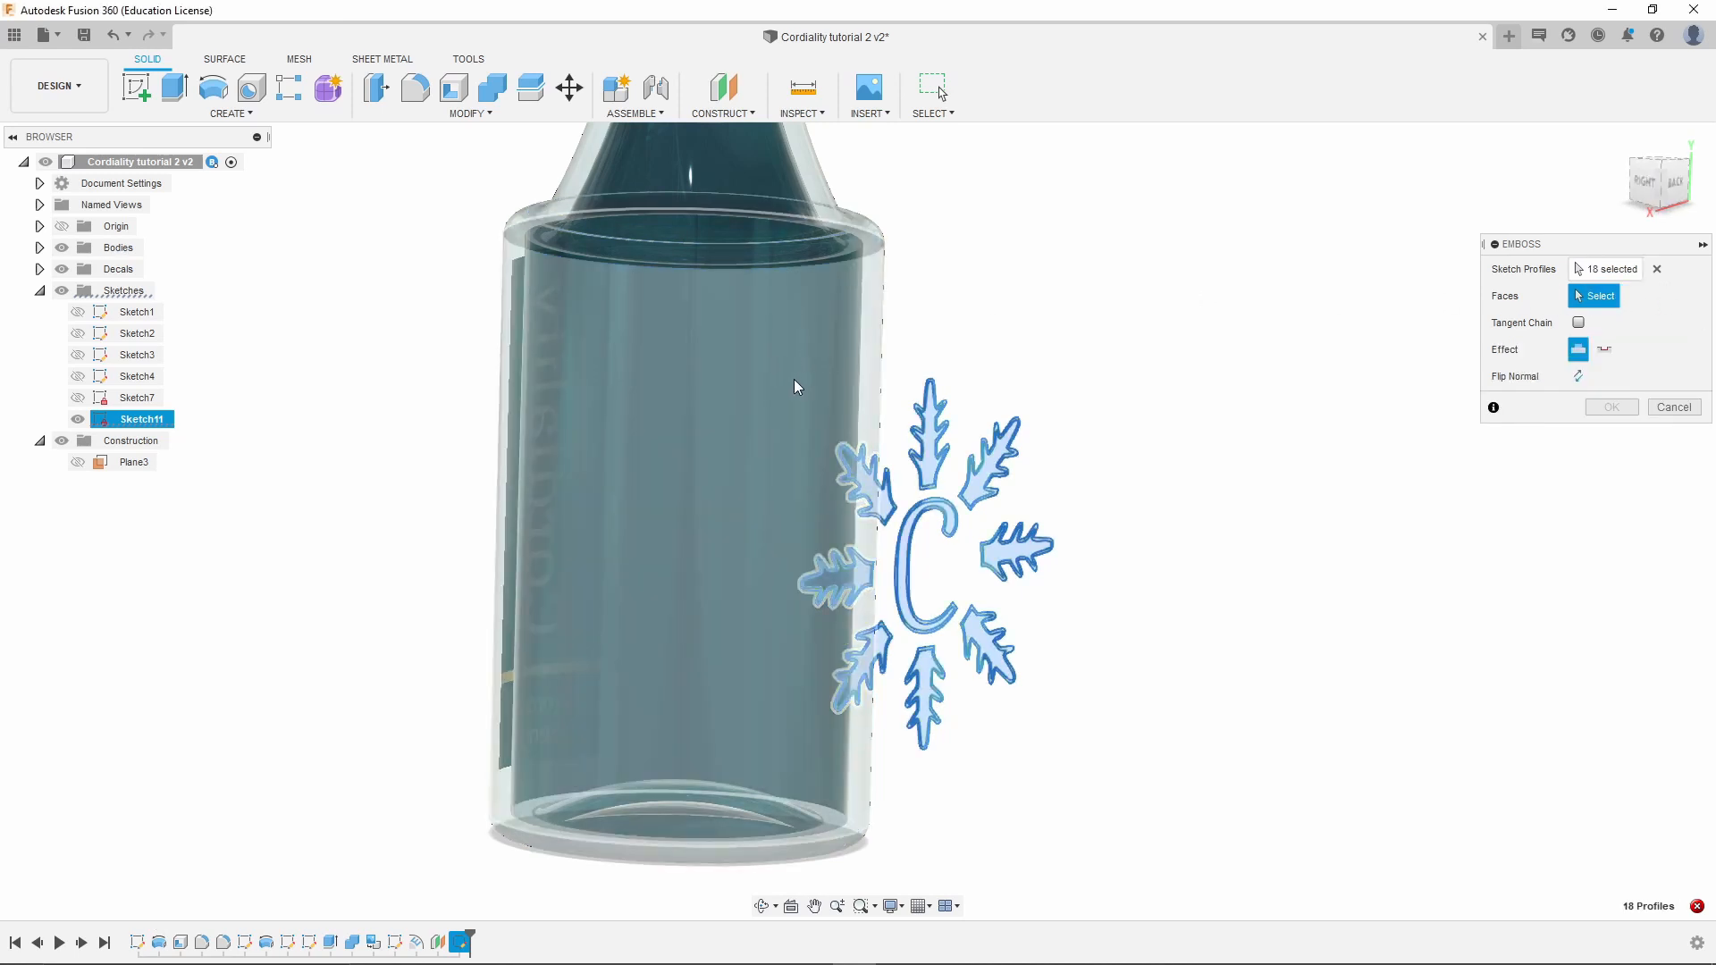
click(795, 379)
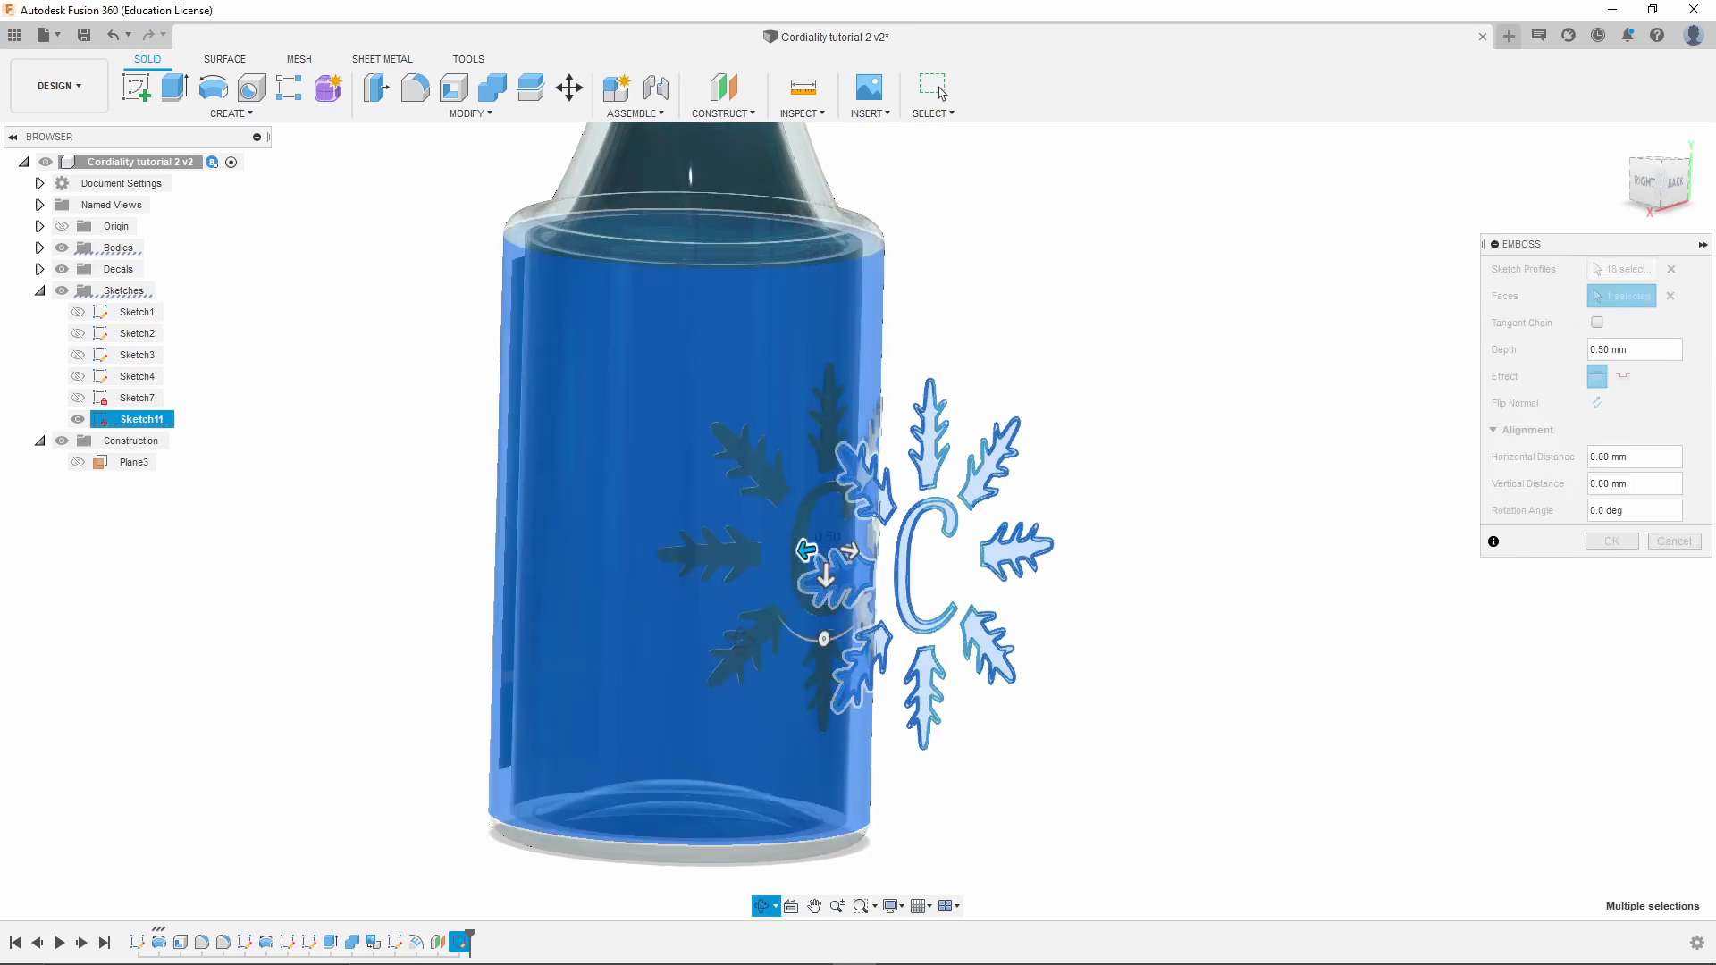
Check the logo preview on the curved bottle surface and accept the raised emboss at 0.50 mm depth
mouse_move(741, 638)
shift+middle_down()
mouse_move(602, 521)
mouse_move(723, 571)
shift+middle_up()
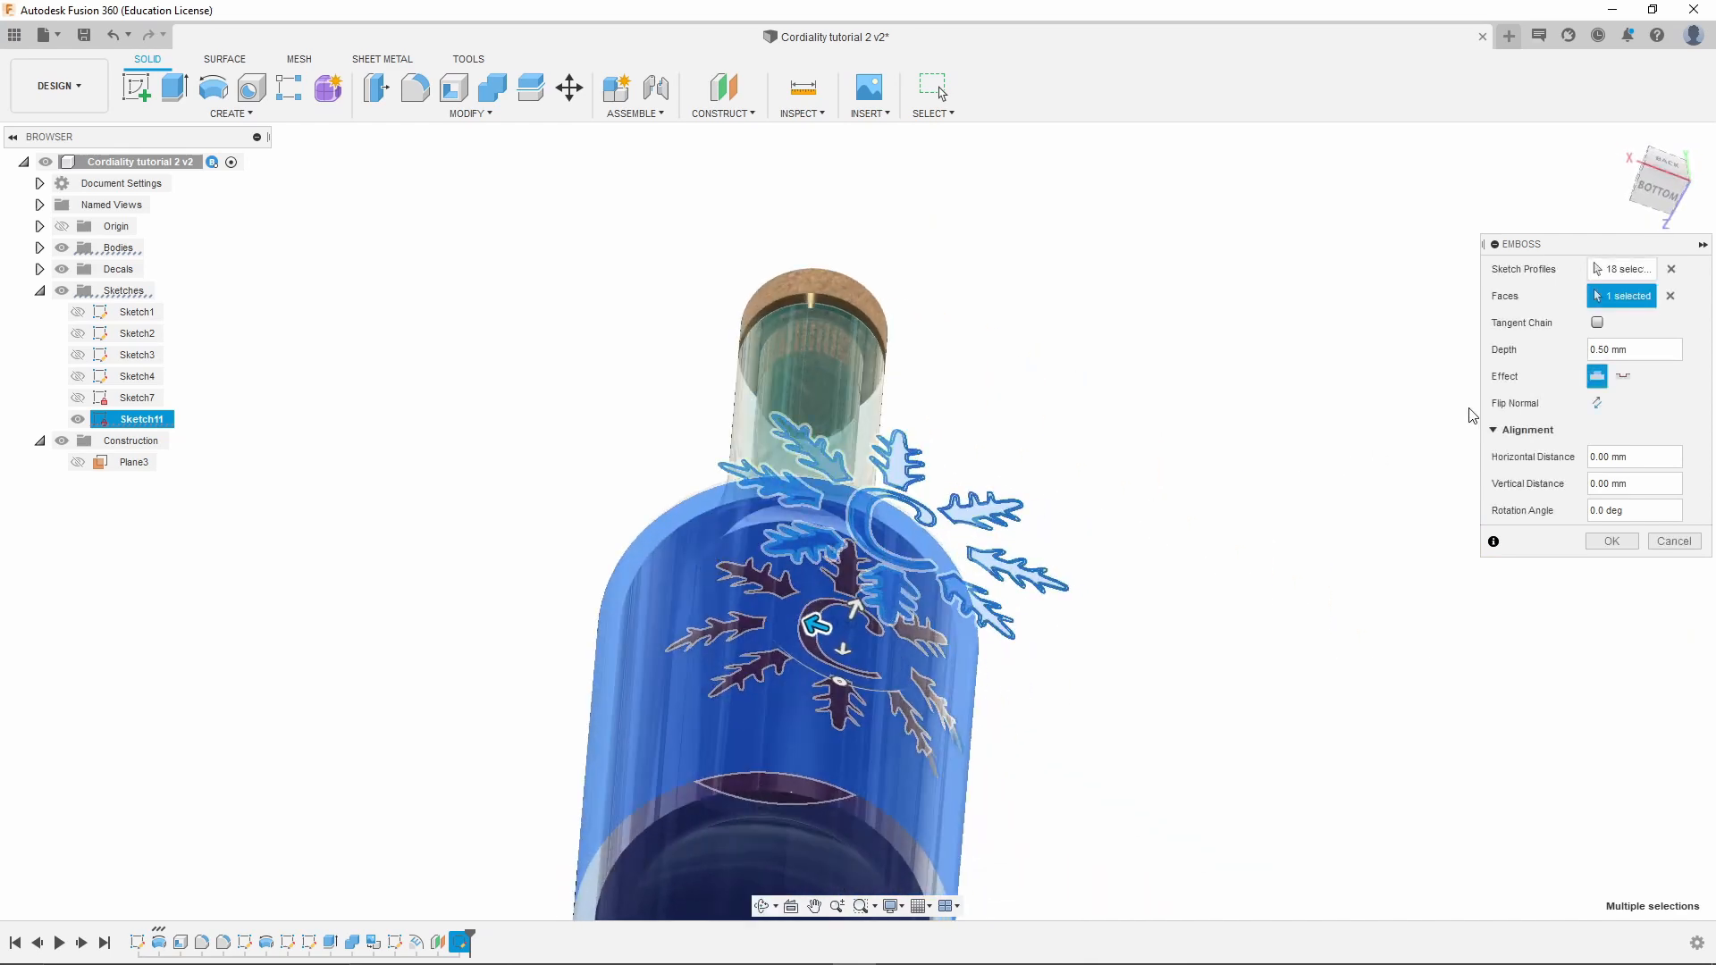
scroll(695, 673, up, 5)
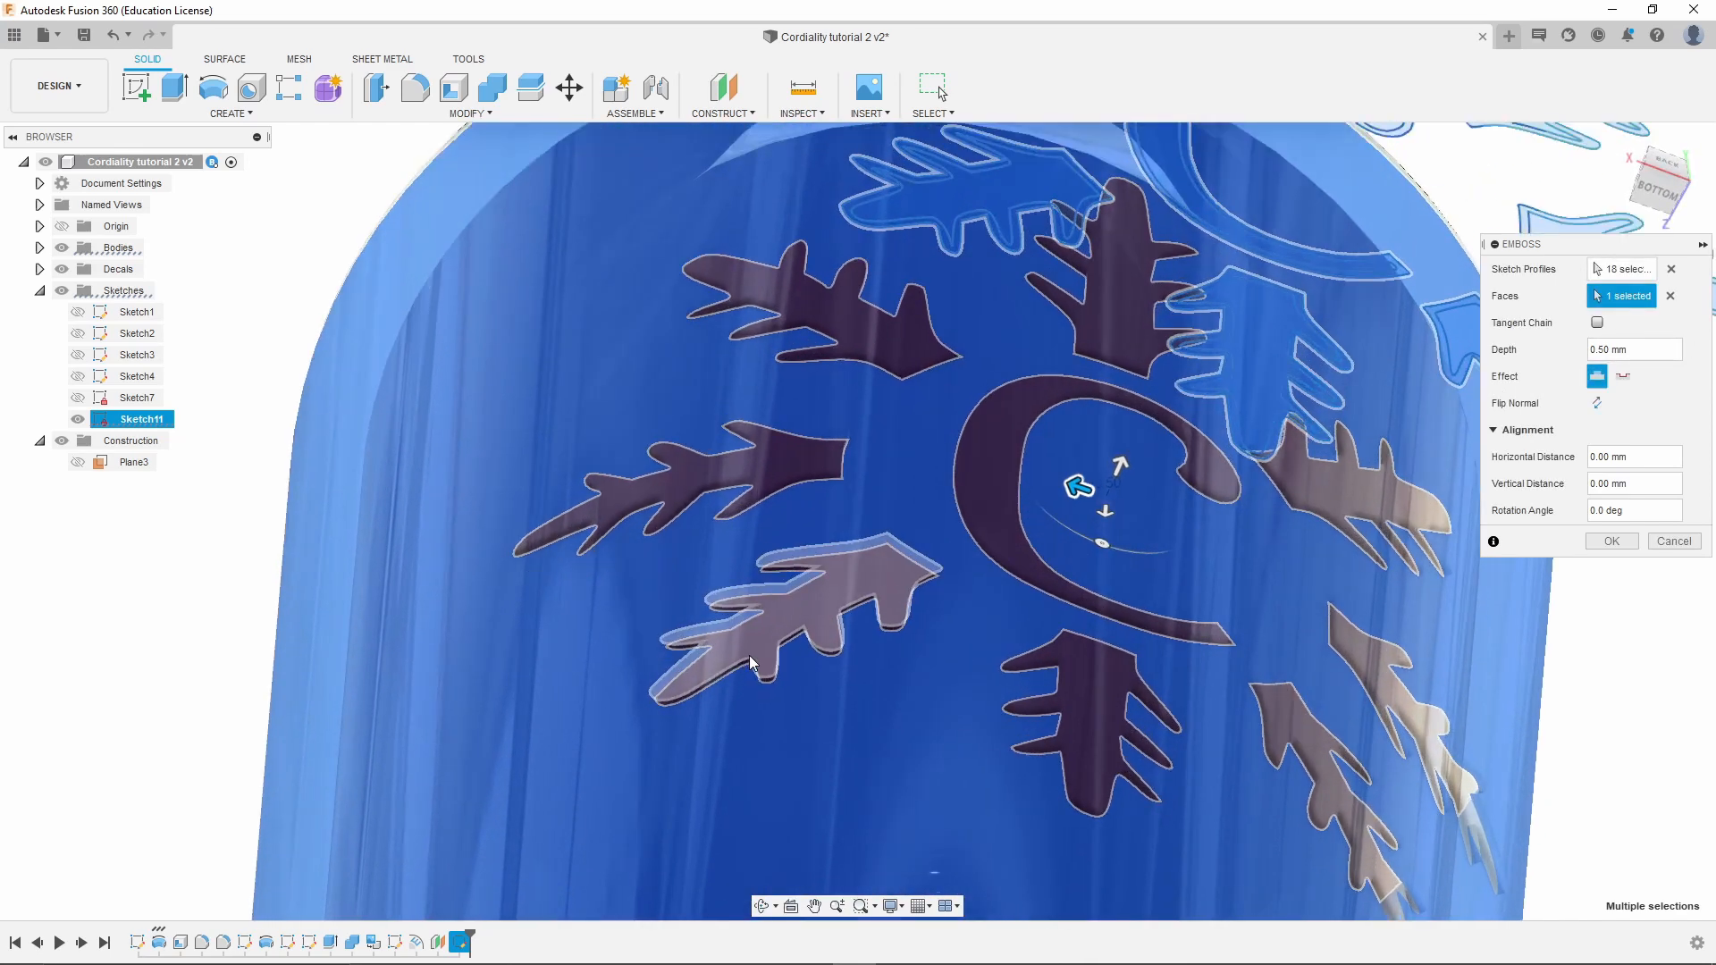
scroll(750, 663, up, 1)
shift+middle_drag(929, 780, 931, 710)
scroll(956, 706, down, 1)
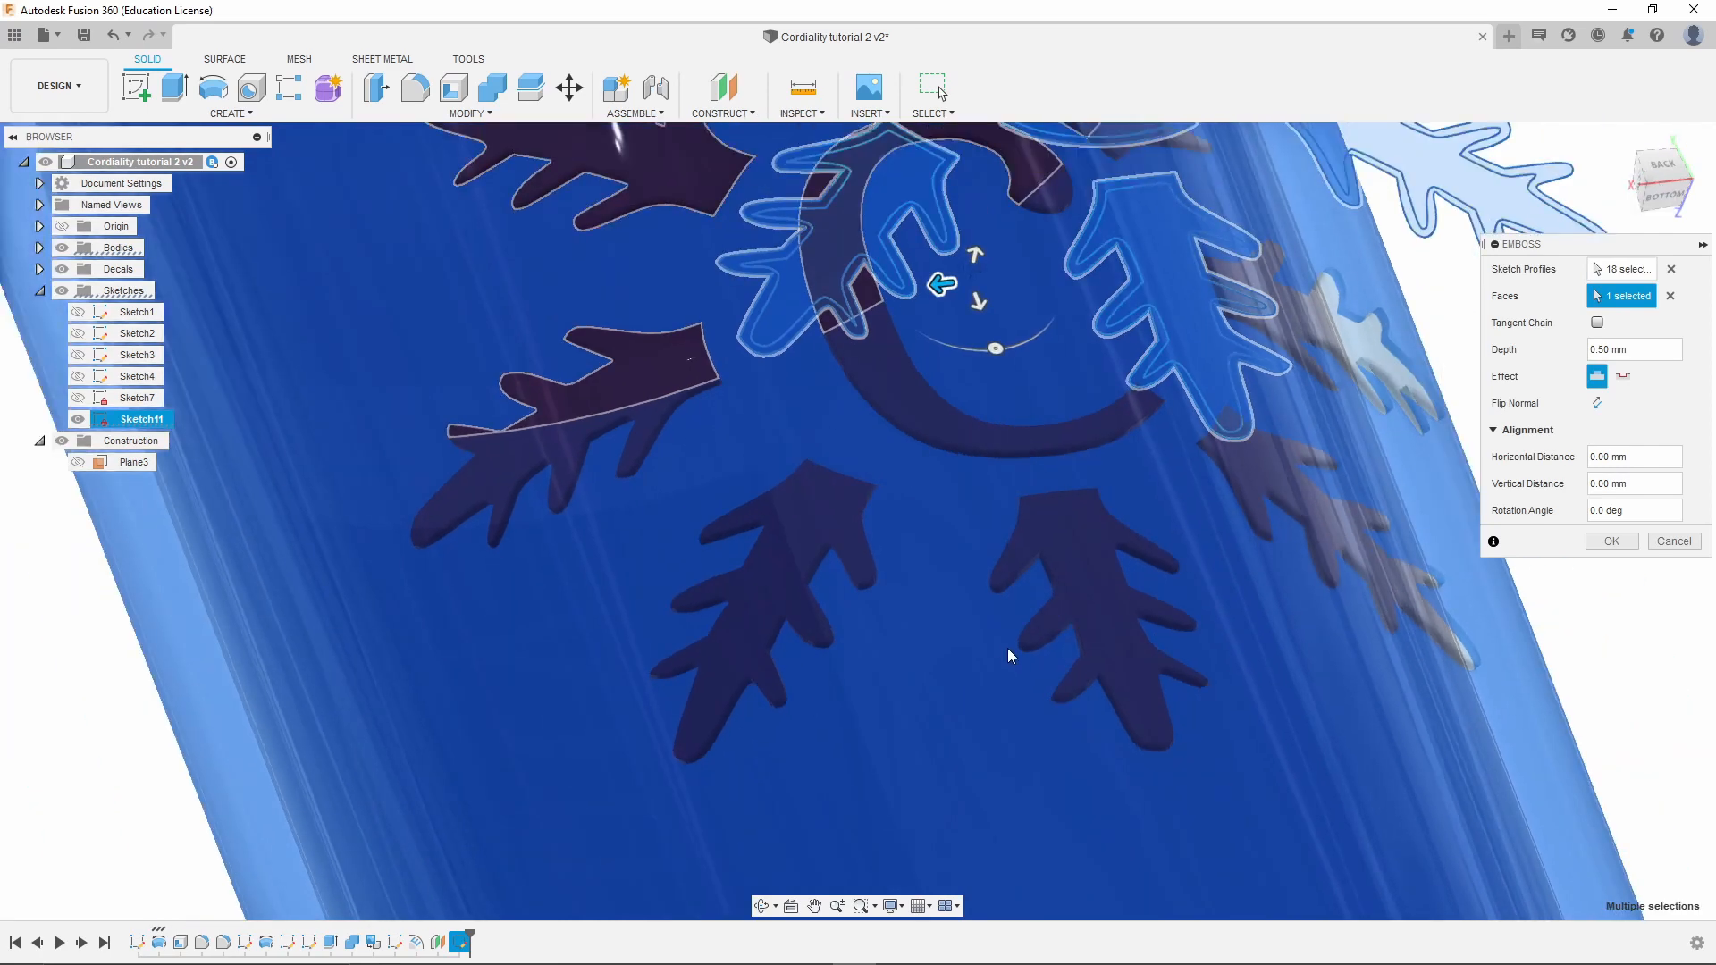
scroll(1013, 639, down, 2)
scroll(977, 709, down, 1)
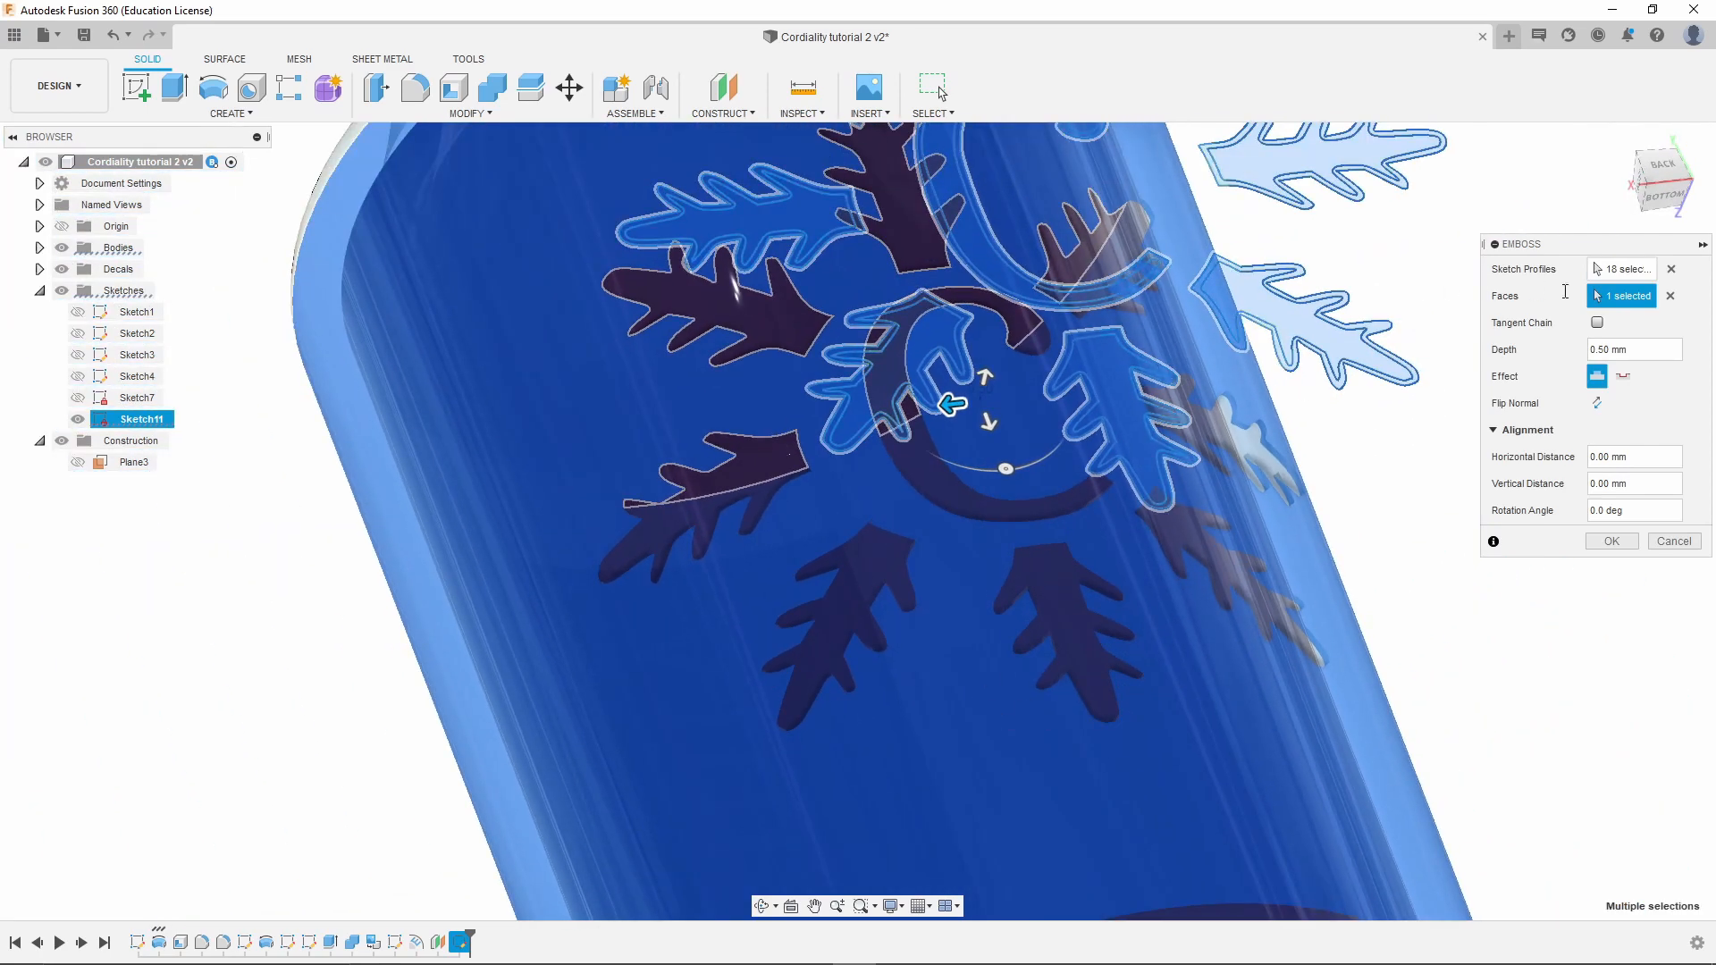
click(1621, 542)
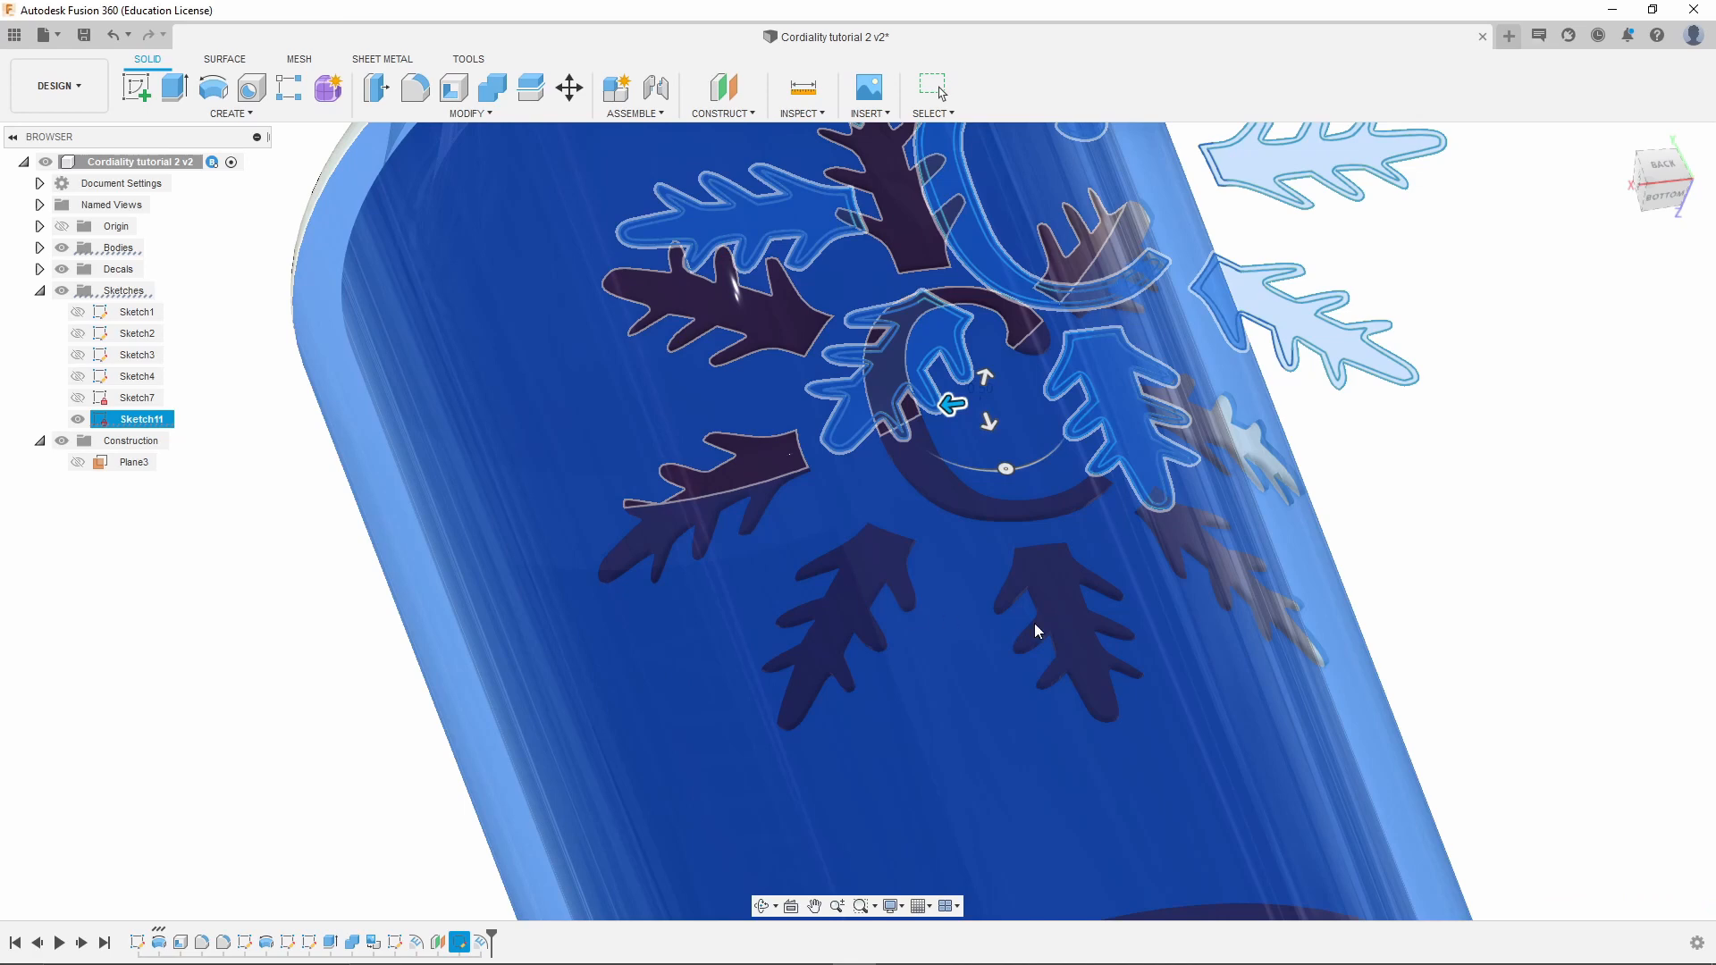
Inspect the raised leaf-and-C logo on the bottle from the side, above and the back
scroll(1476, 457, down, 2)
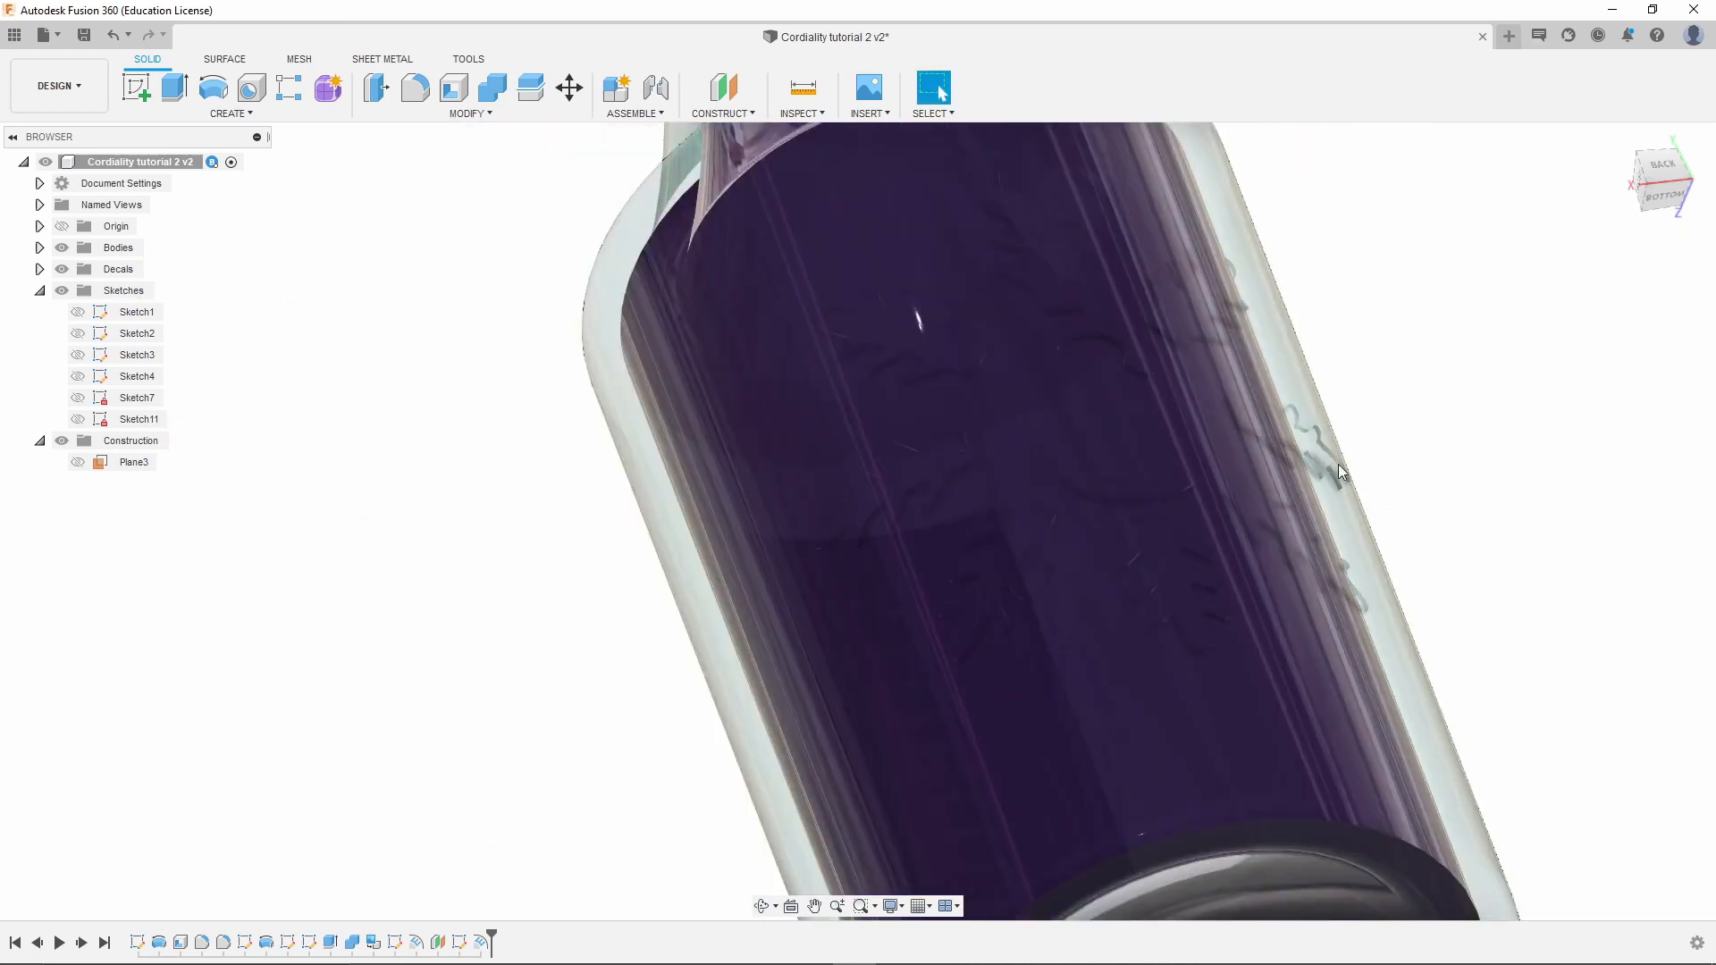
shift+middle_drag(1447, 455, 1578, 551)
scroll(1465, 482, up, 8)
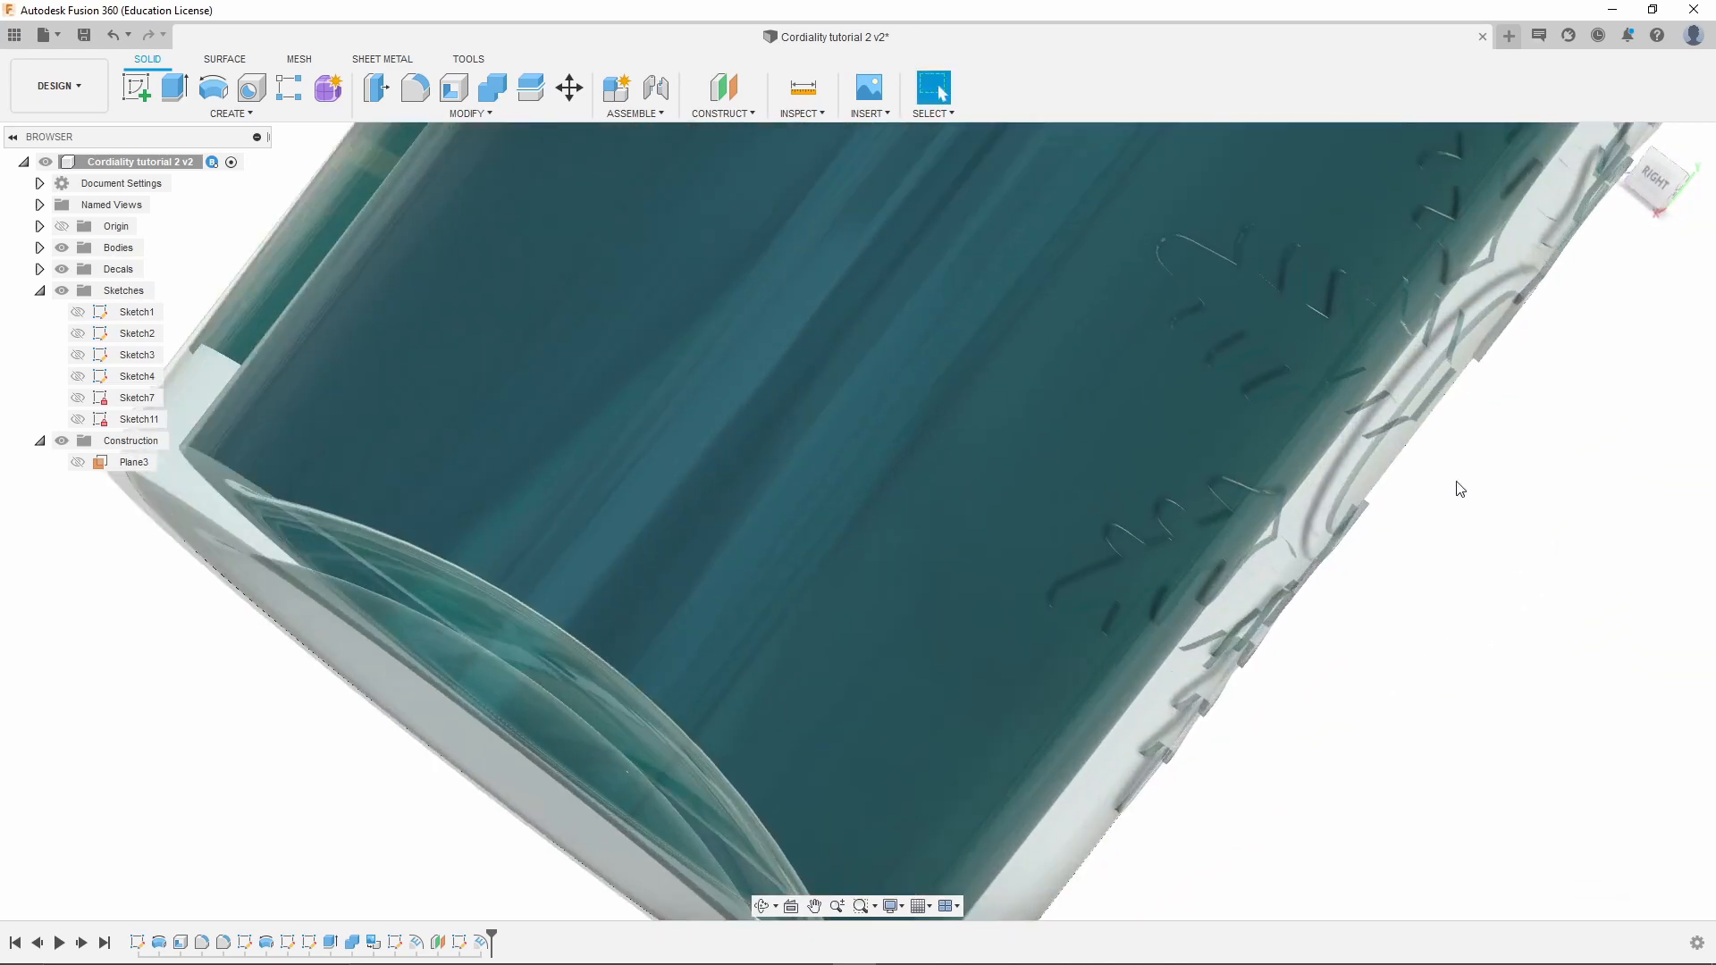
shift+middle_drag(1412, 580, 1318, 468)
scroll(1305, 474, down, 5)
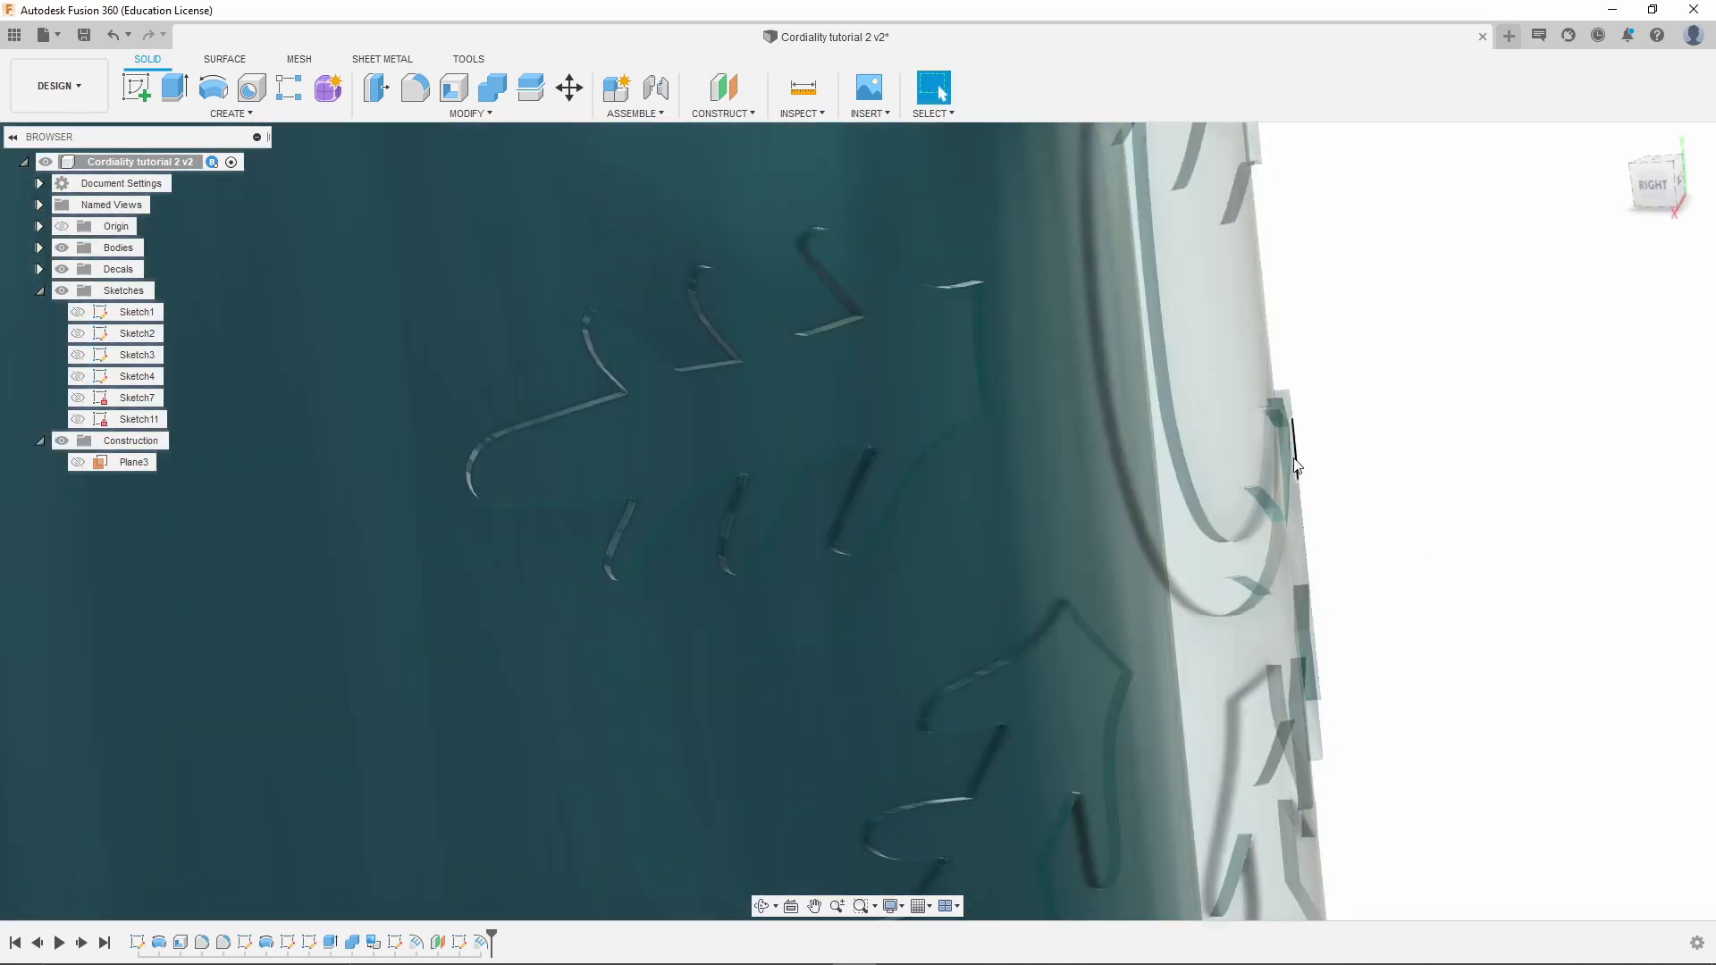
scroll(1119, 697, up, 5)
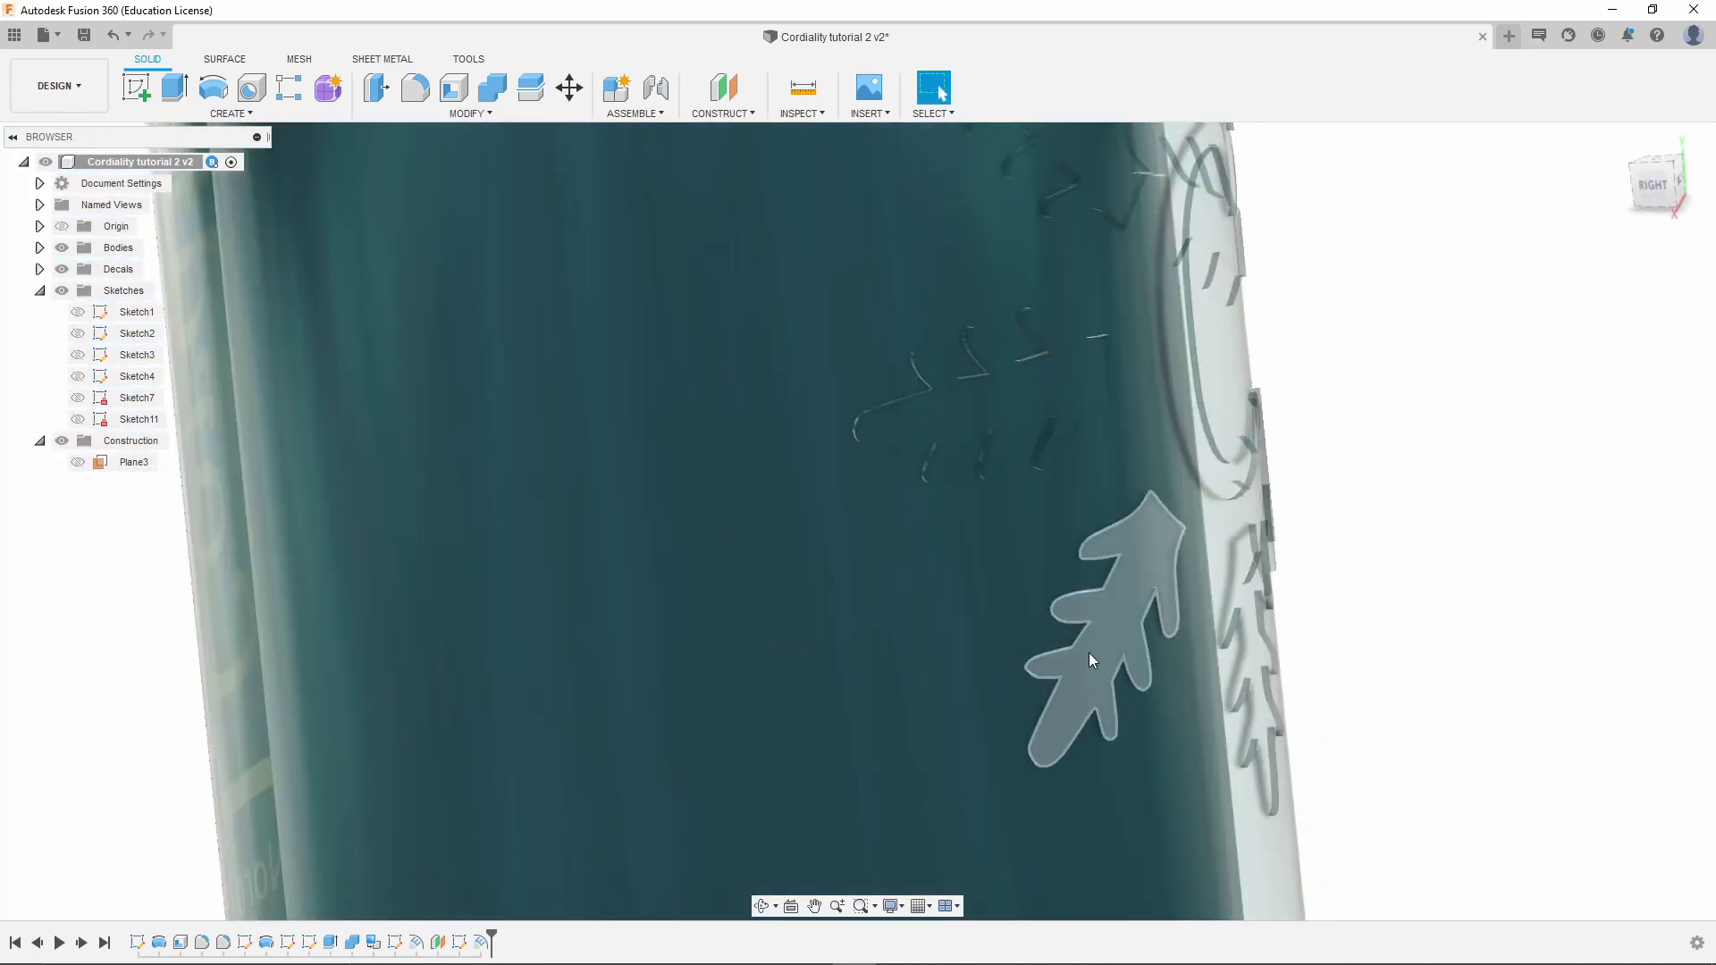
scroll(1269, 420, down, 5)
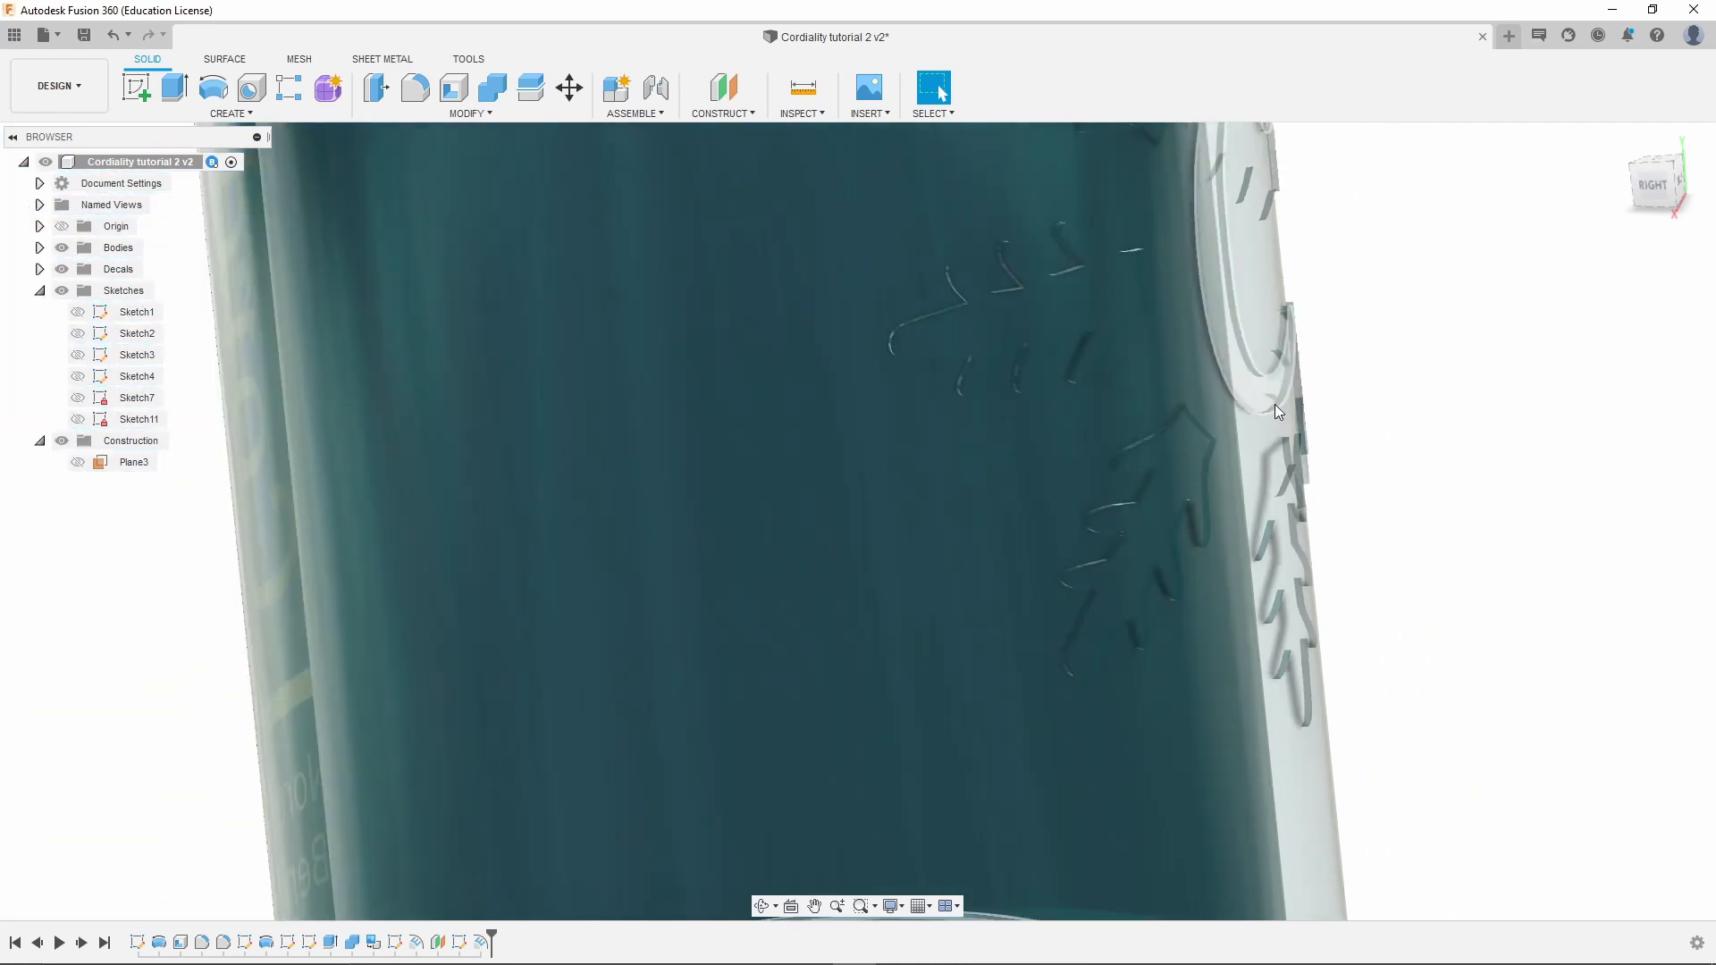
shift+middle_drag(1333, 502, 1286, 317)
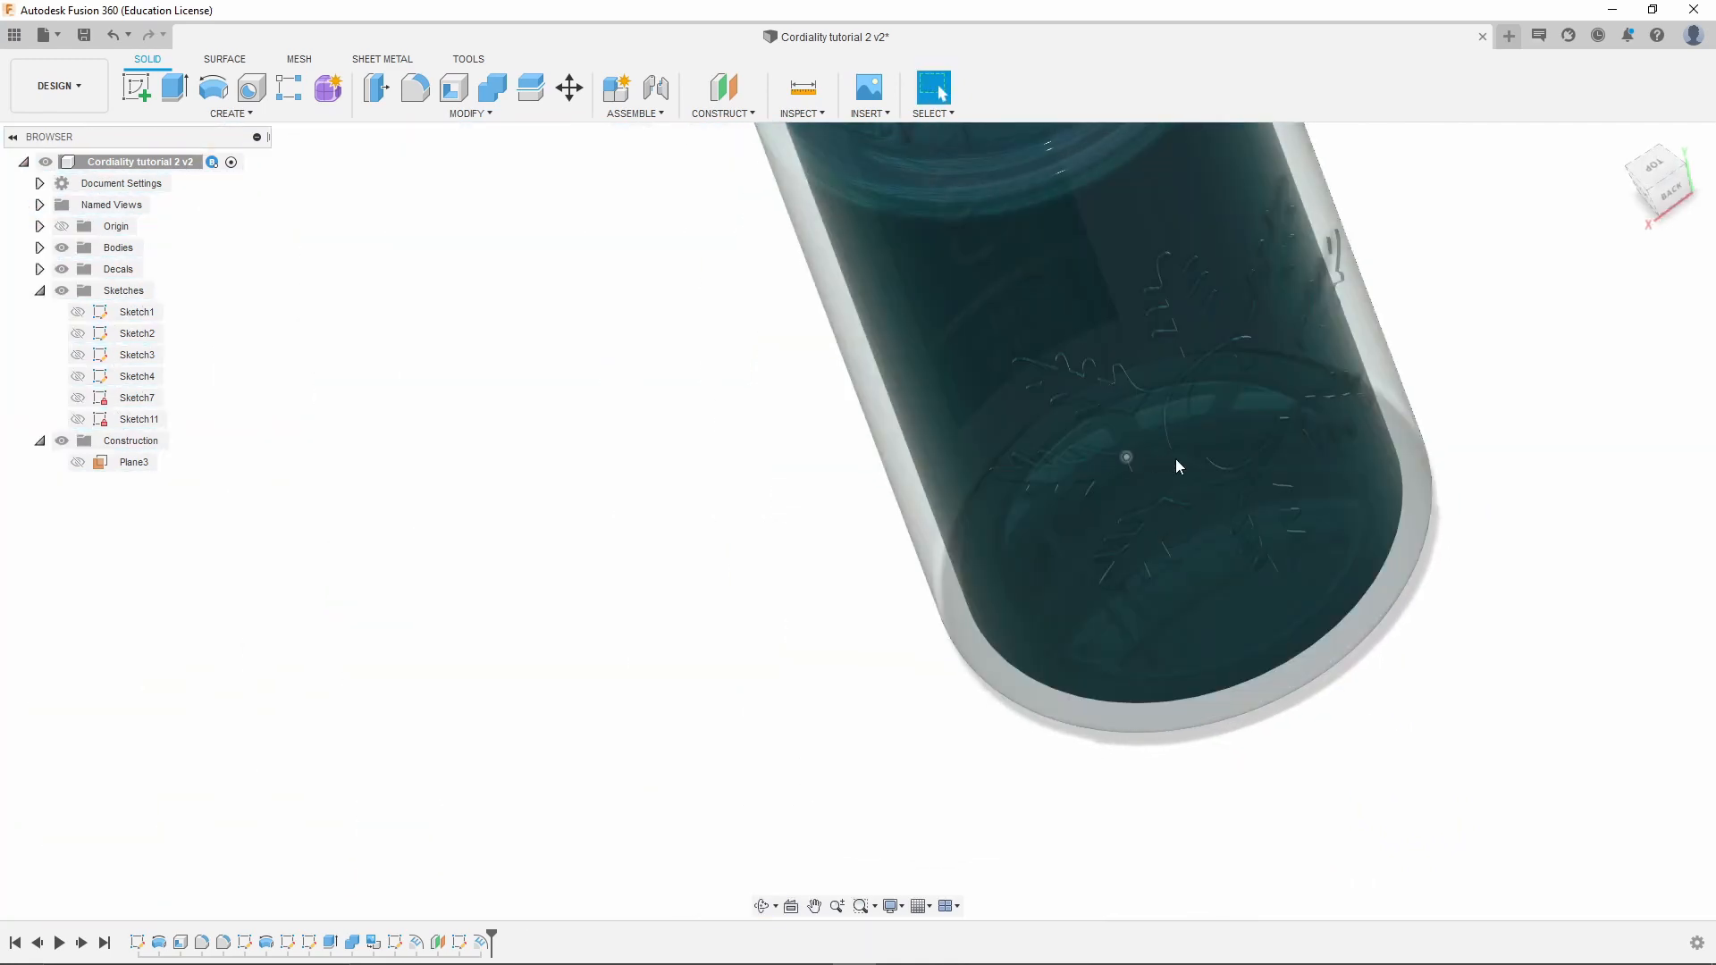
scroll(1176, 458, down, 3)
shift+middle_drag(1370, 664, 1310, 464)
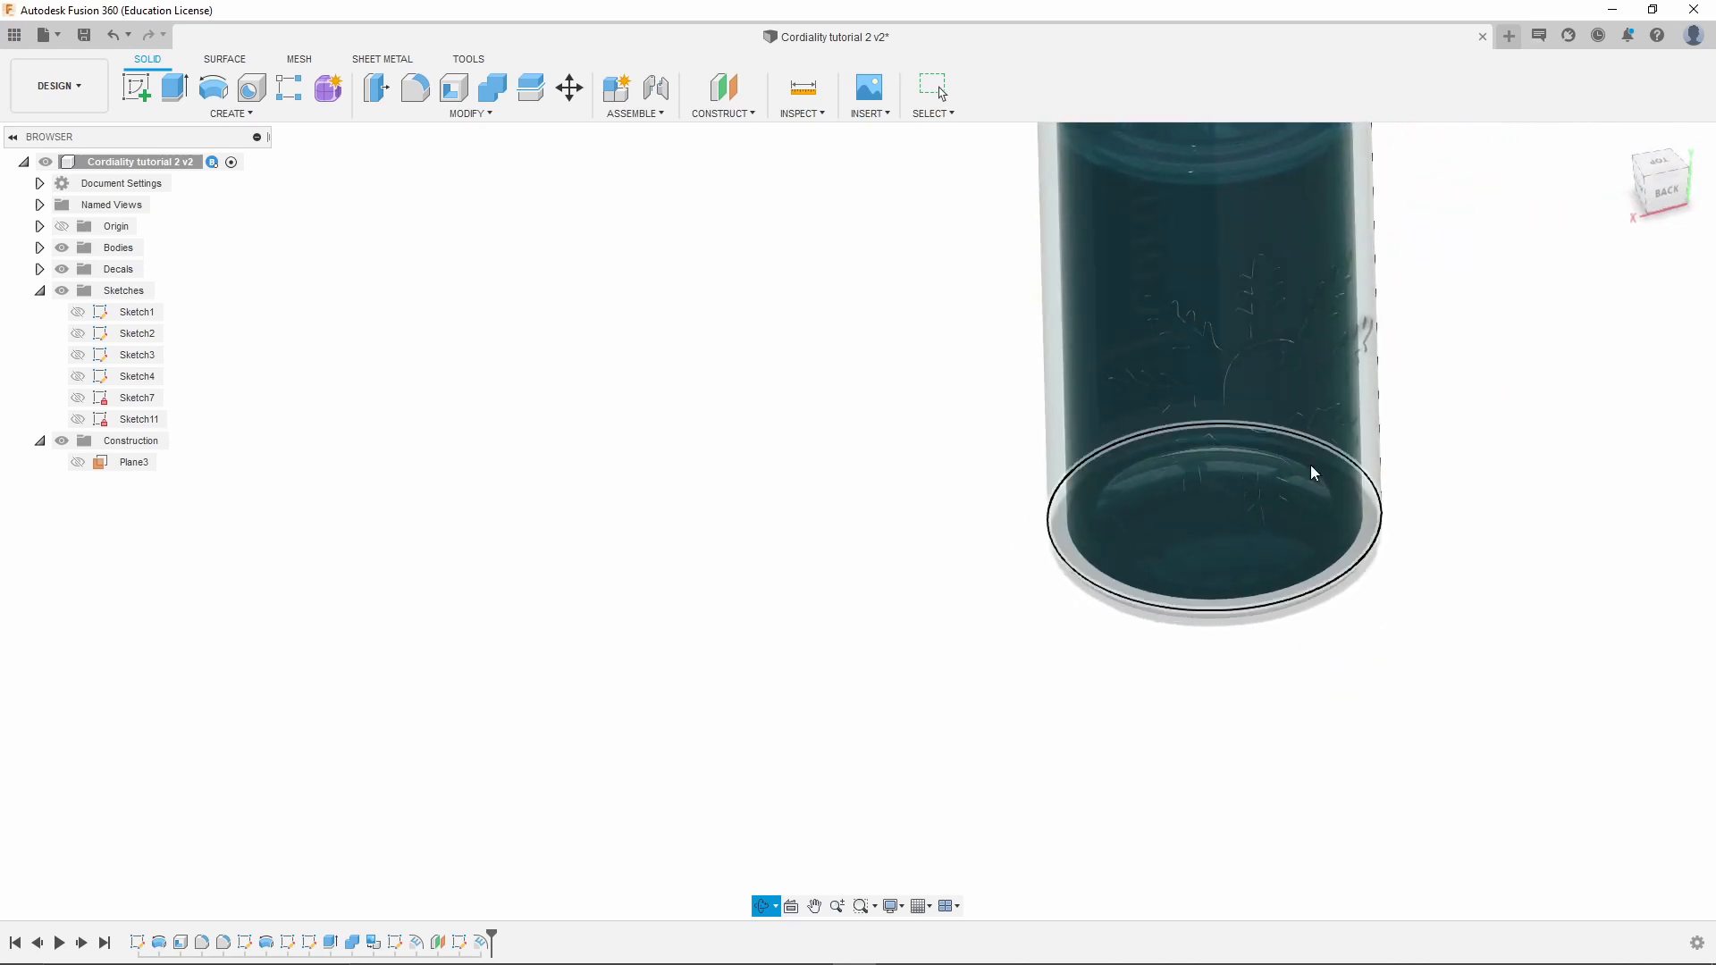
scroll(1290, 369, up, 5)
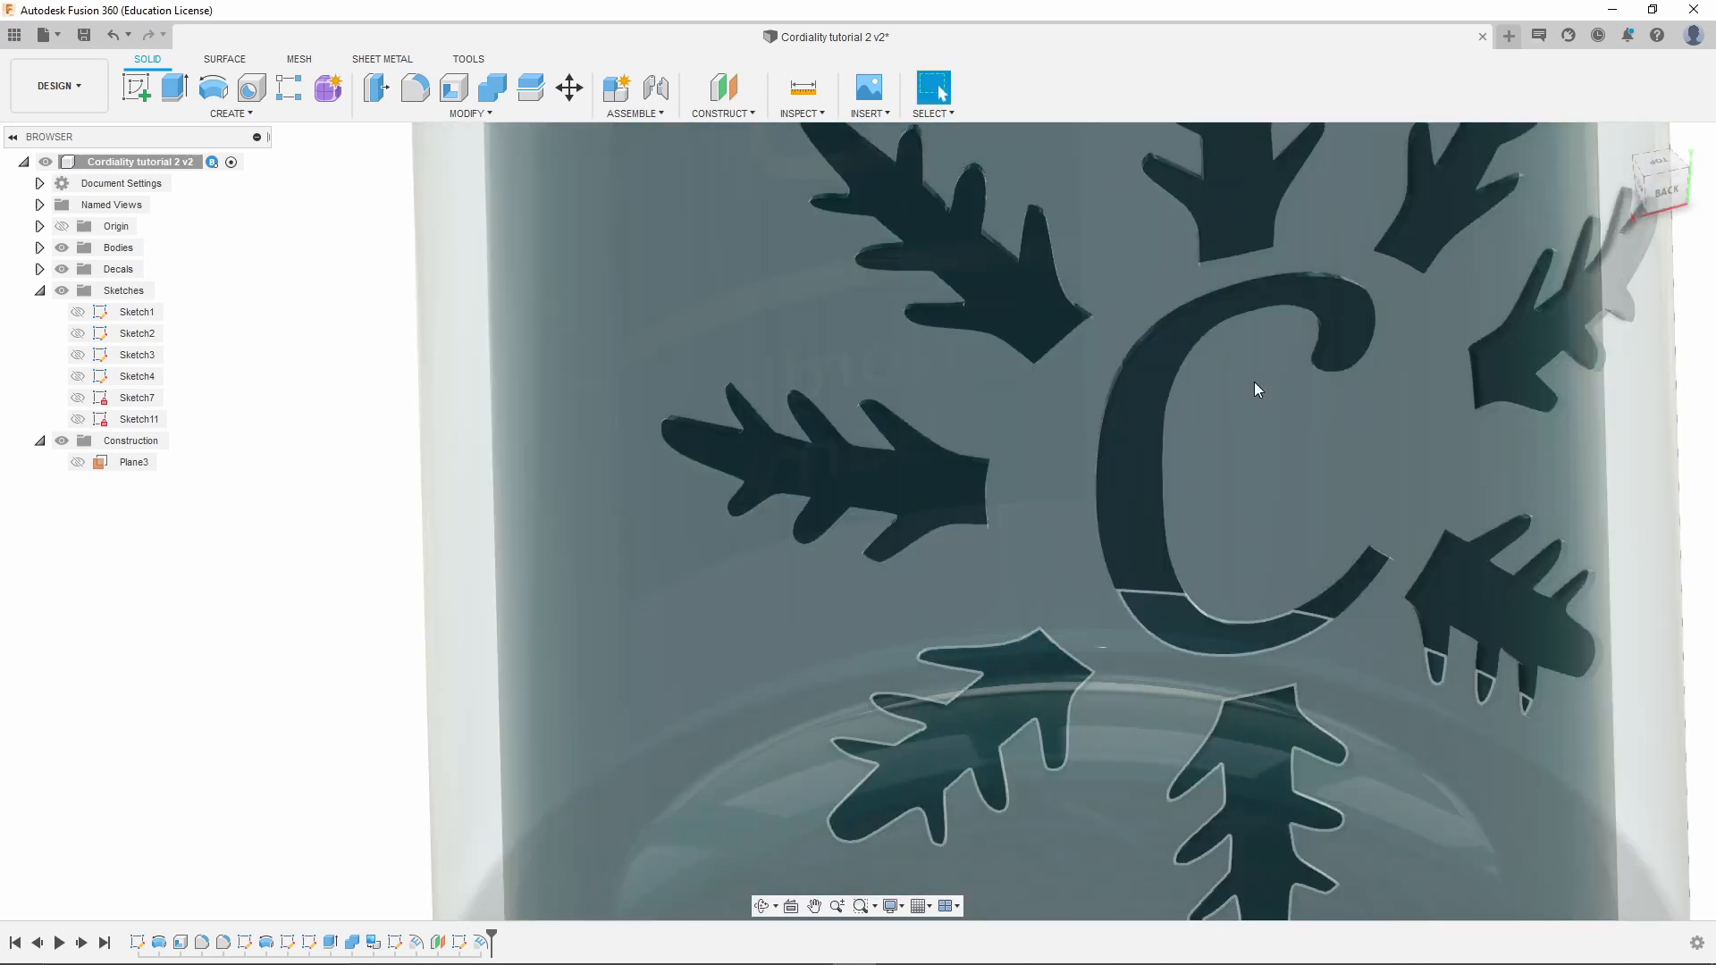
scroll(1215, 377, down, 3)
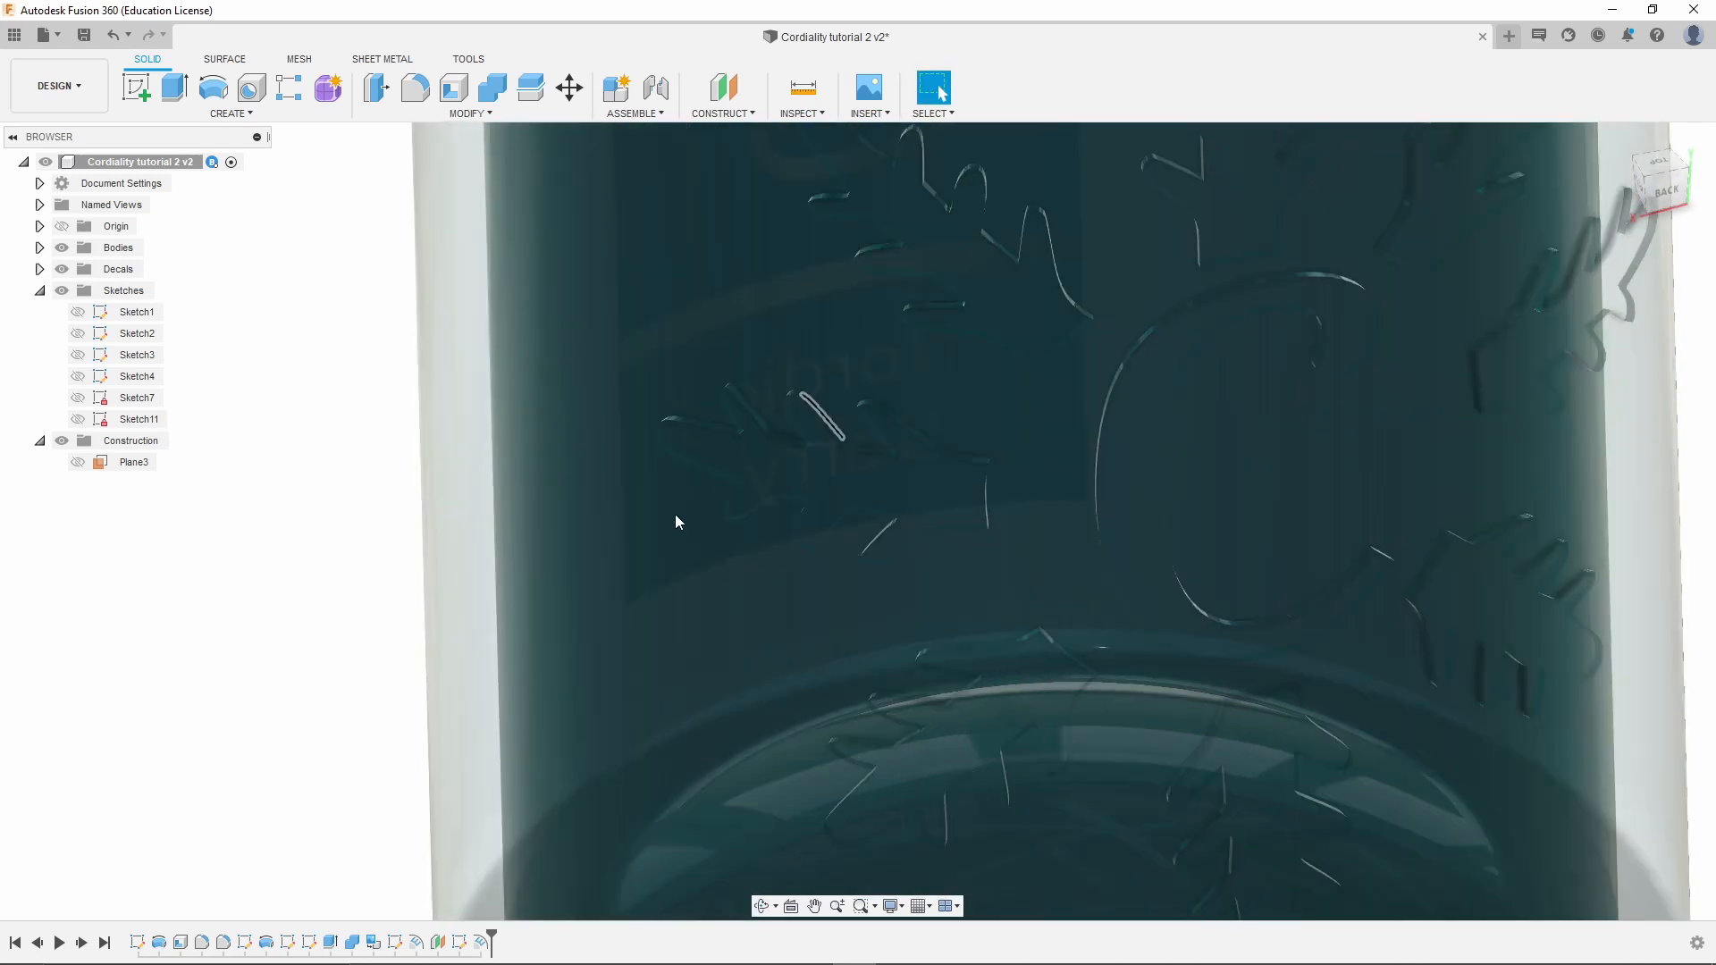
scroll(515, 727, down, 1)
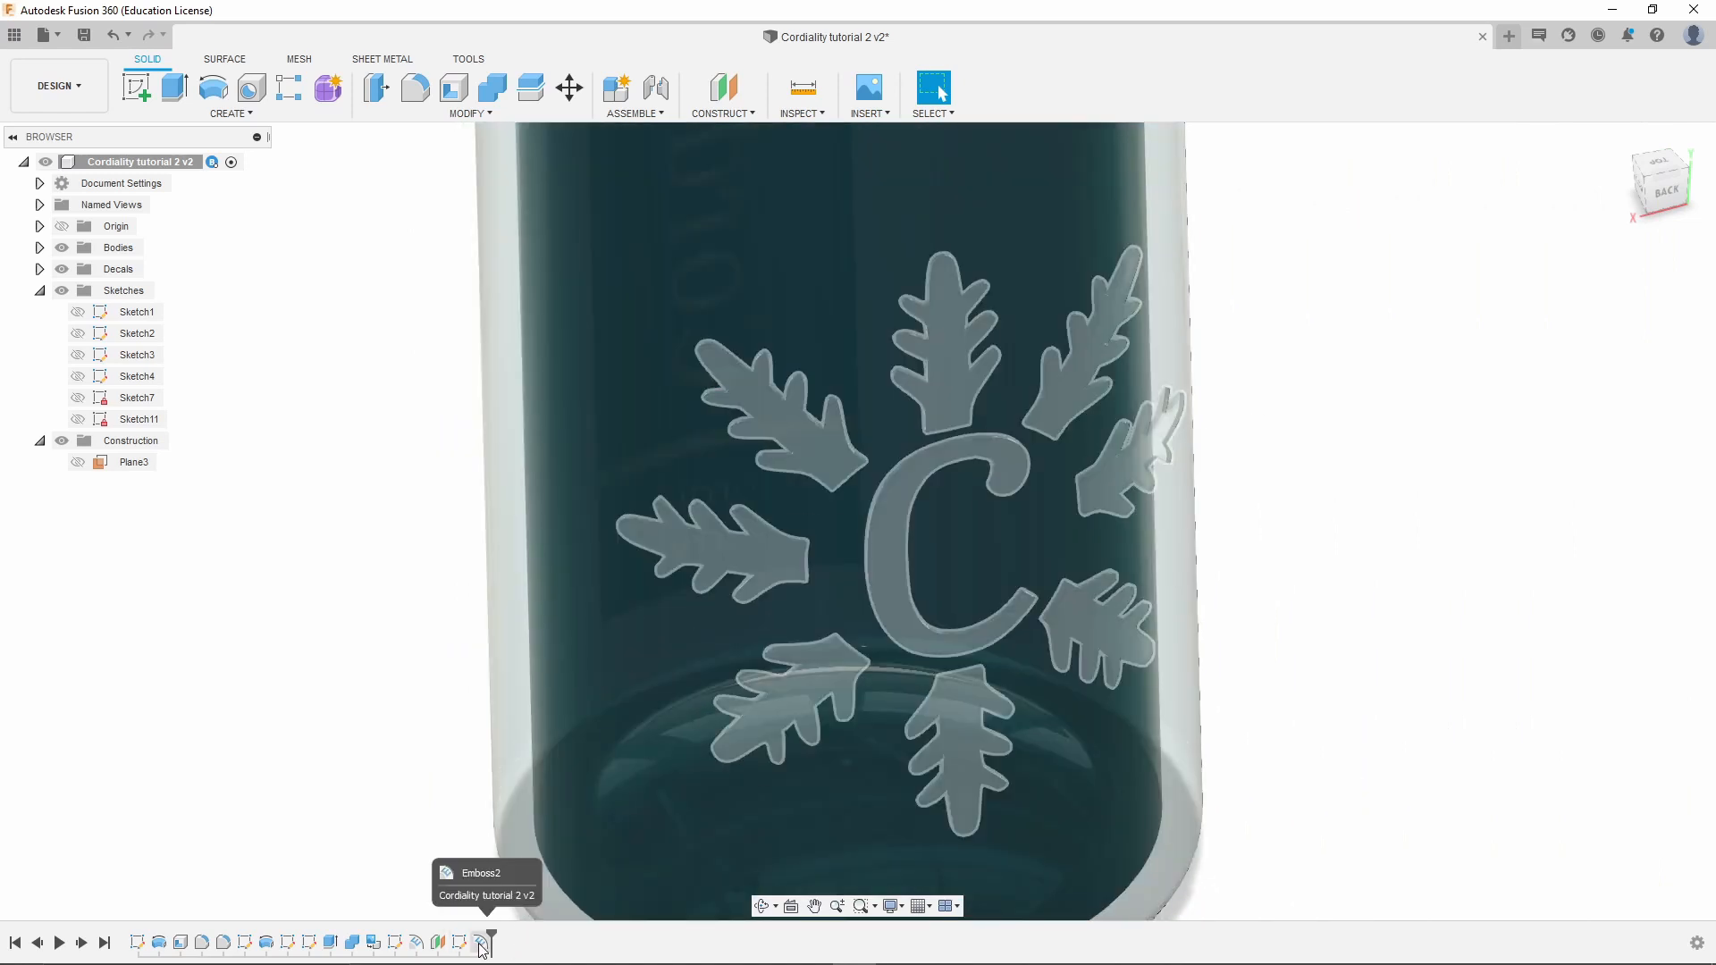
Edit the bottle's logo emboss feature, switch its effect to Deboss and accept the change
right_click(482, 944)
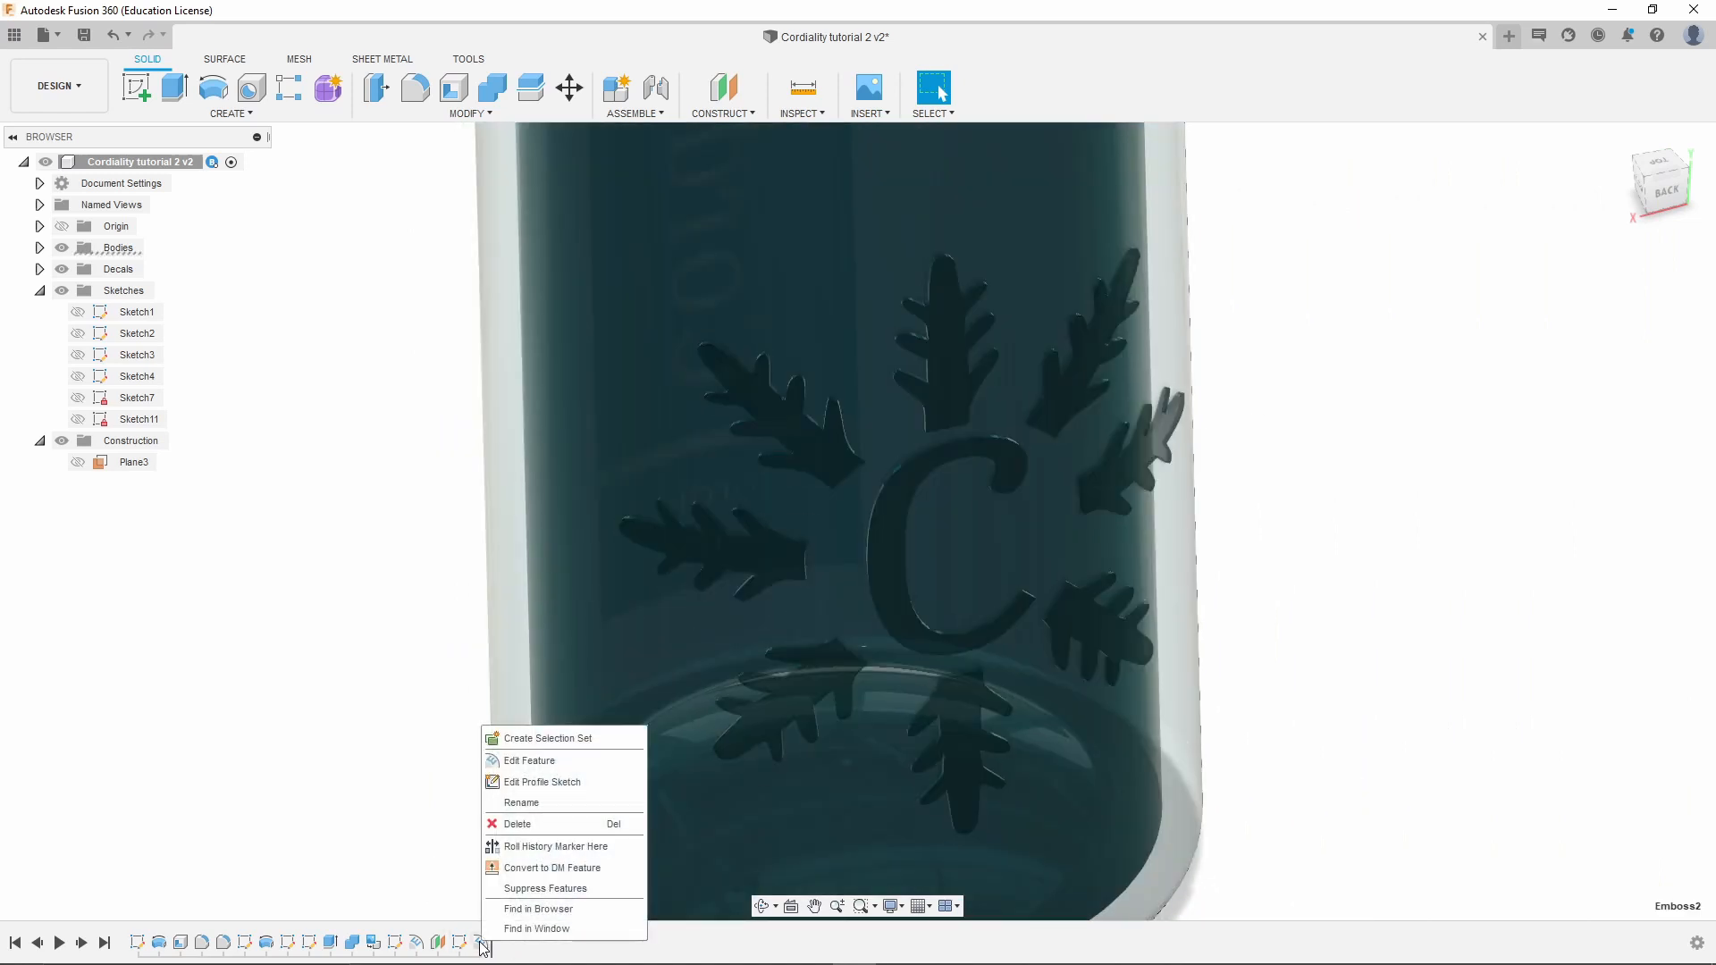
click(528, 763)
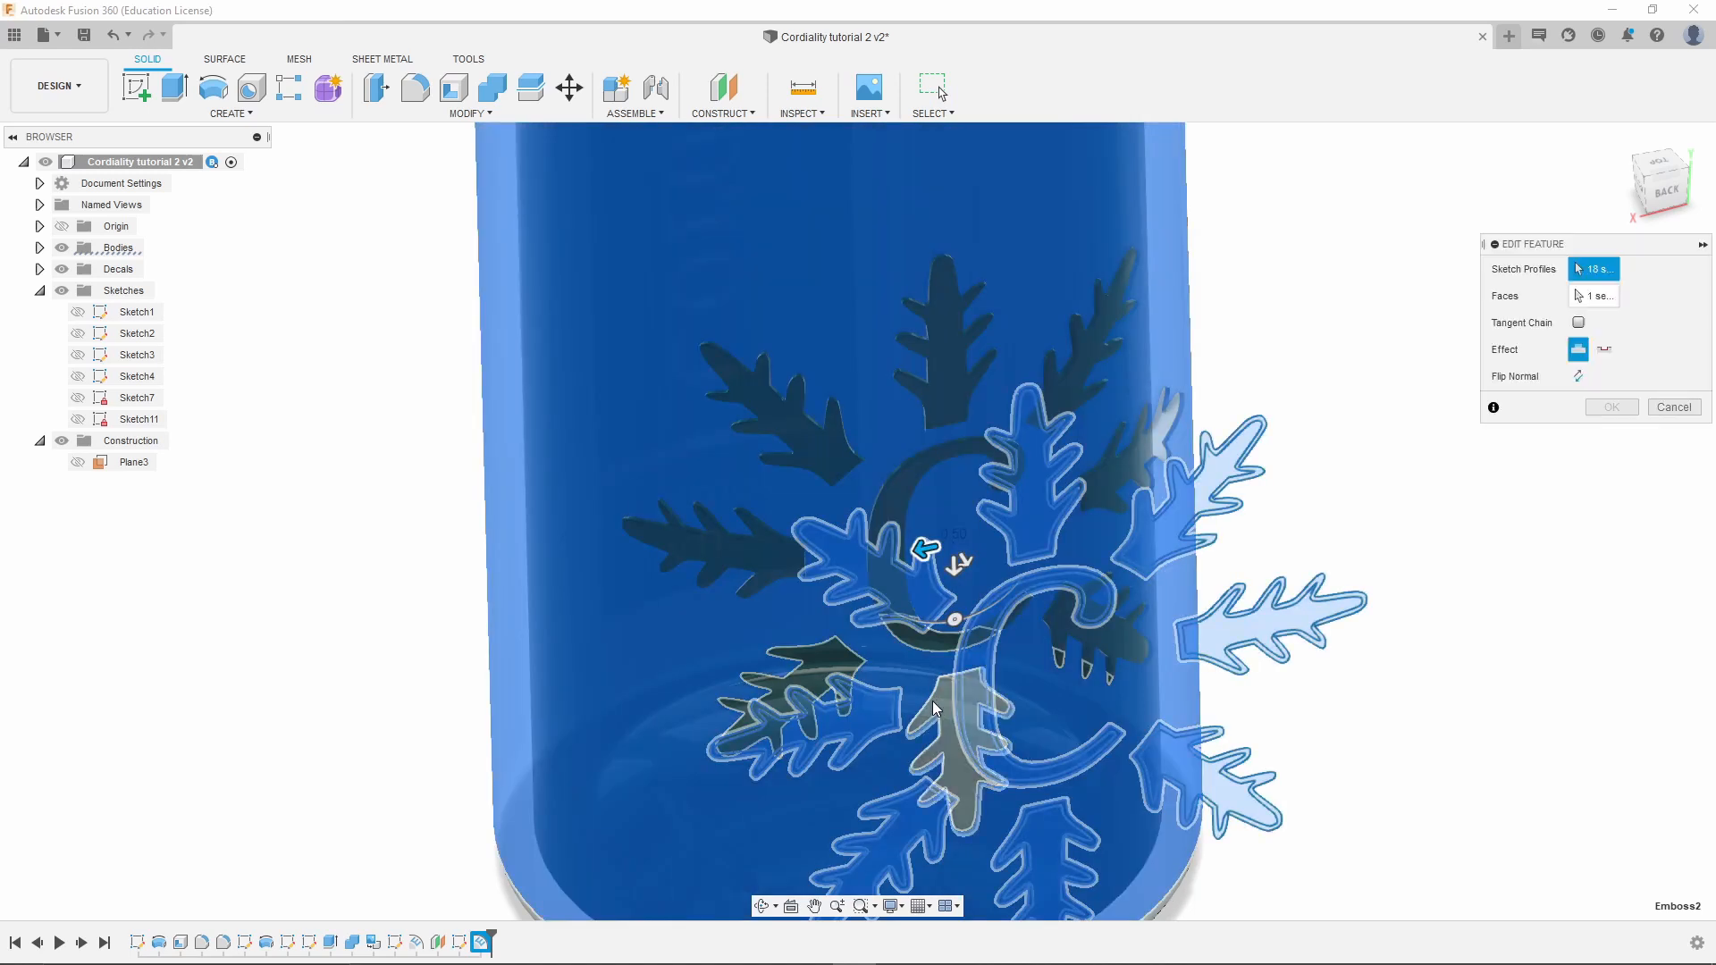
shift+middle_drag(1296, 505, 1335, 519)
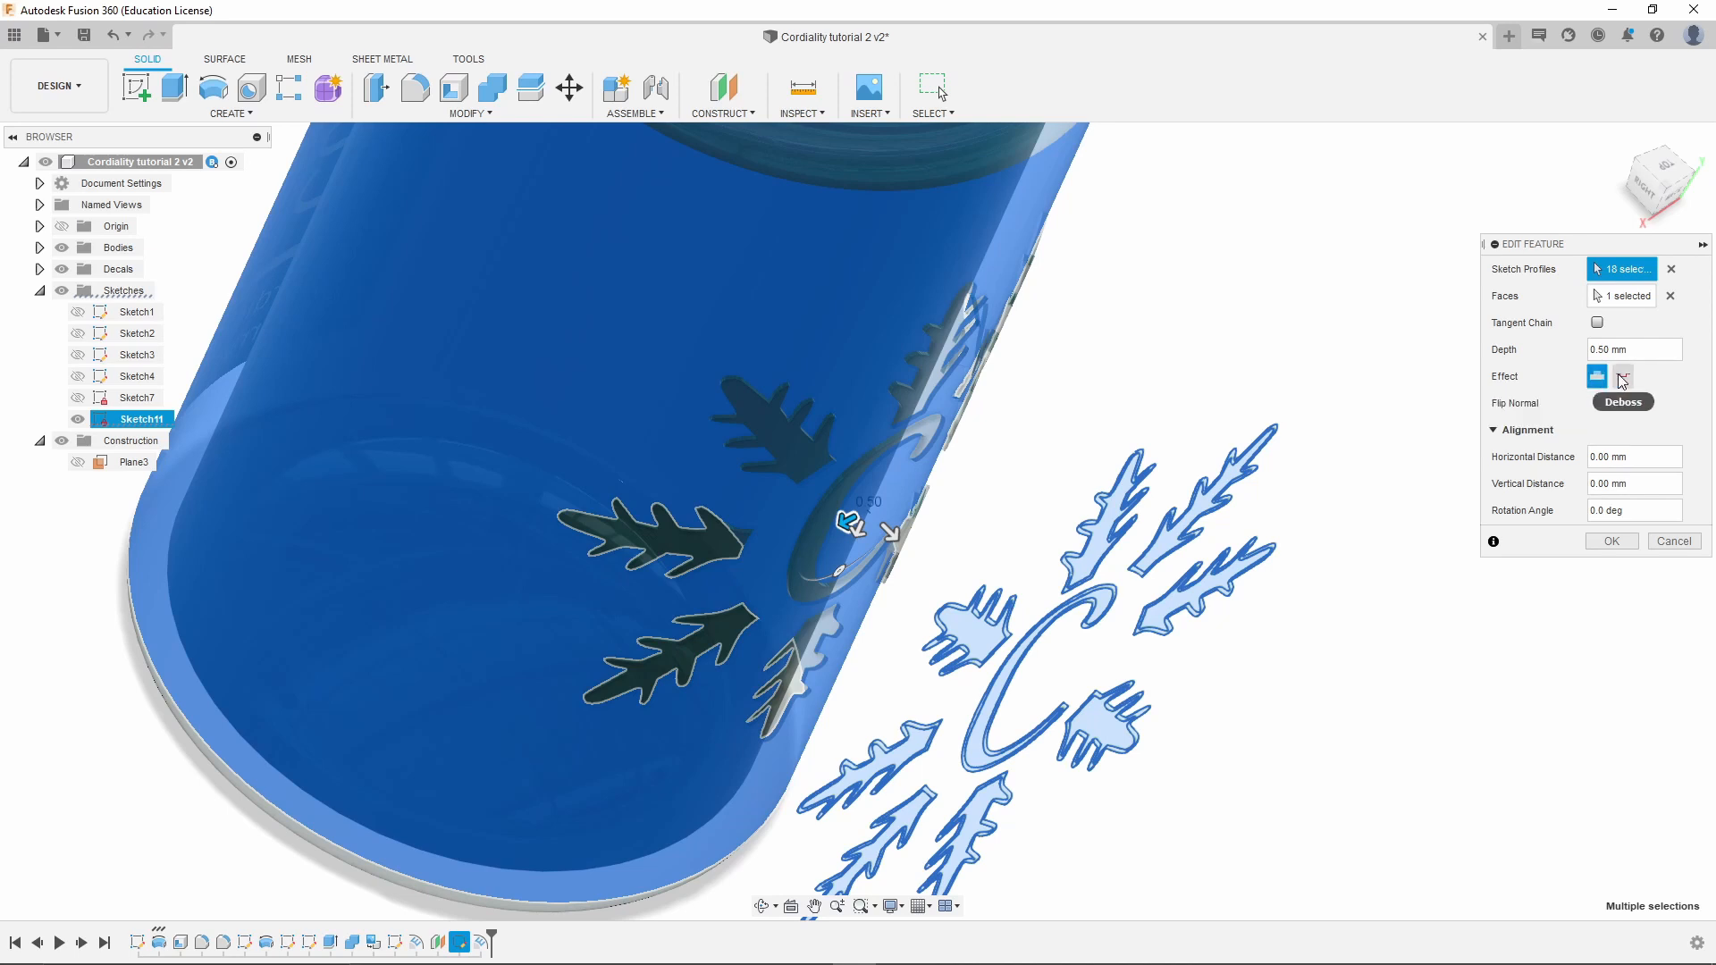
click(1622, 378)
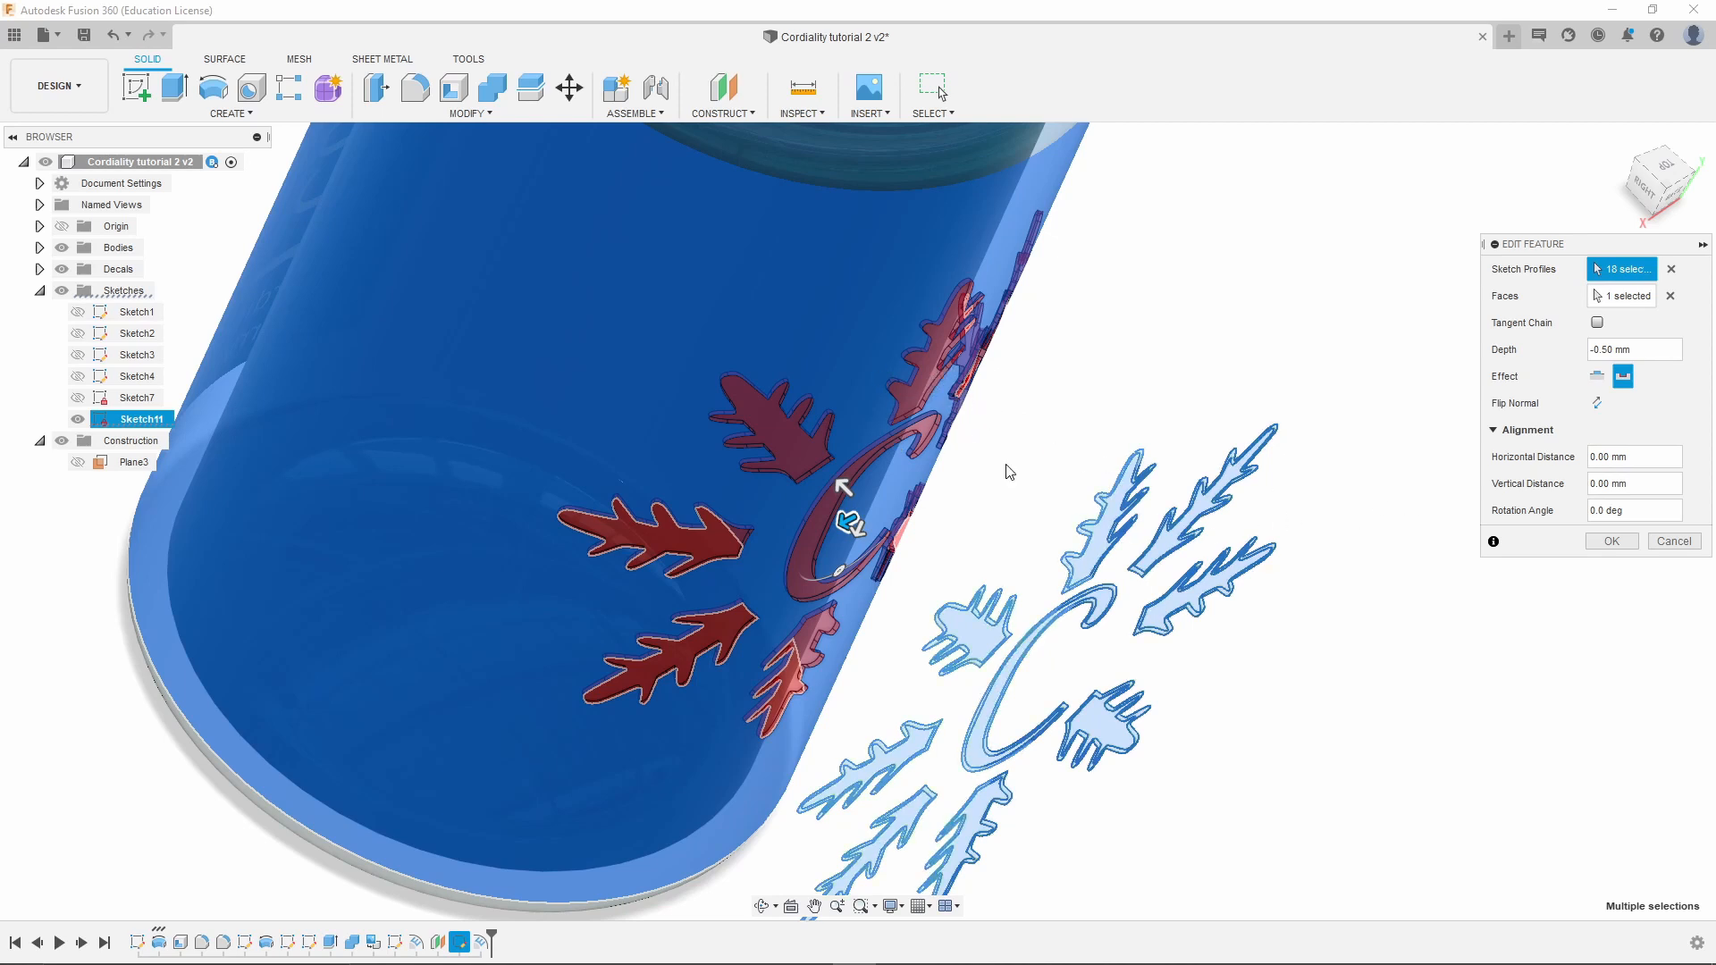
click(1611, 542)
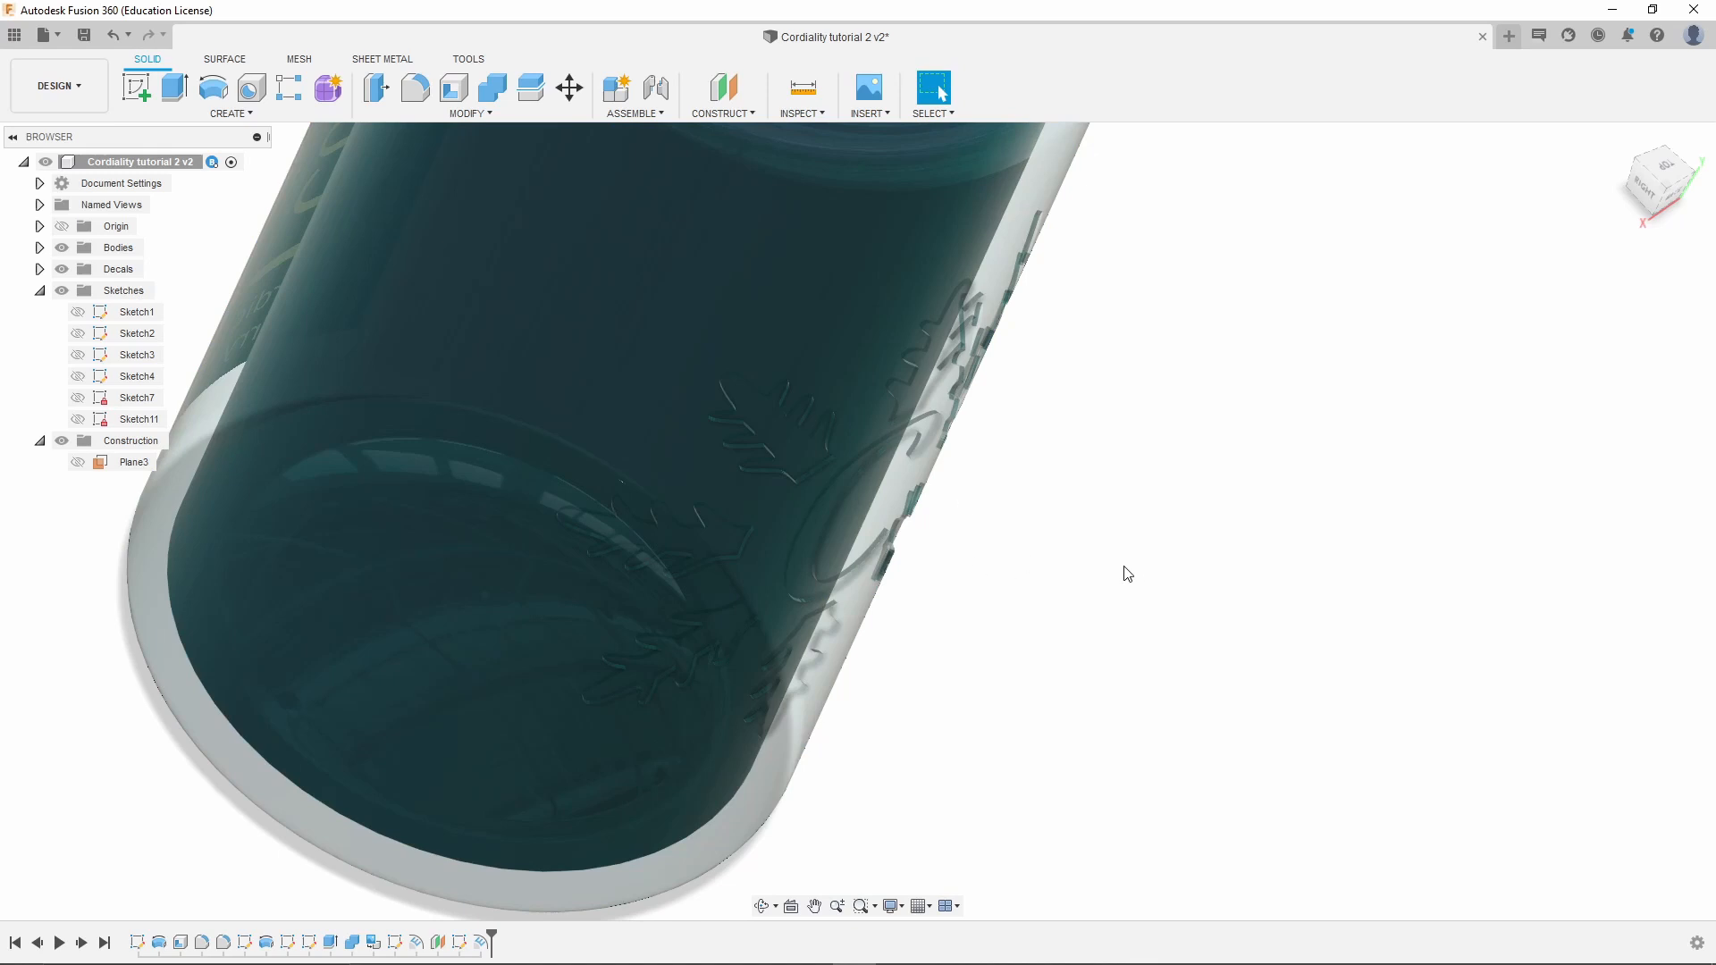
Examine the recessed logo on the bottle's back and side, and the matching logo on top of the stopper
shift+middle_drag(1127, 574, 940, 569)
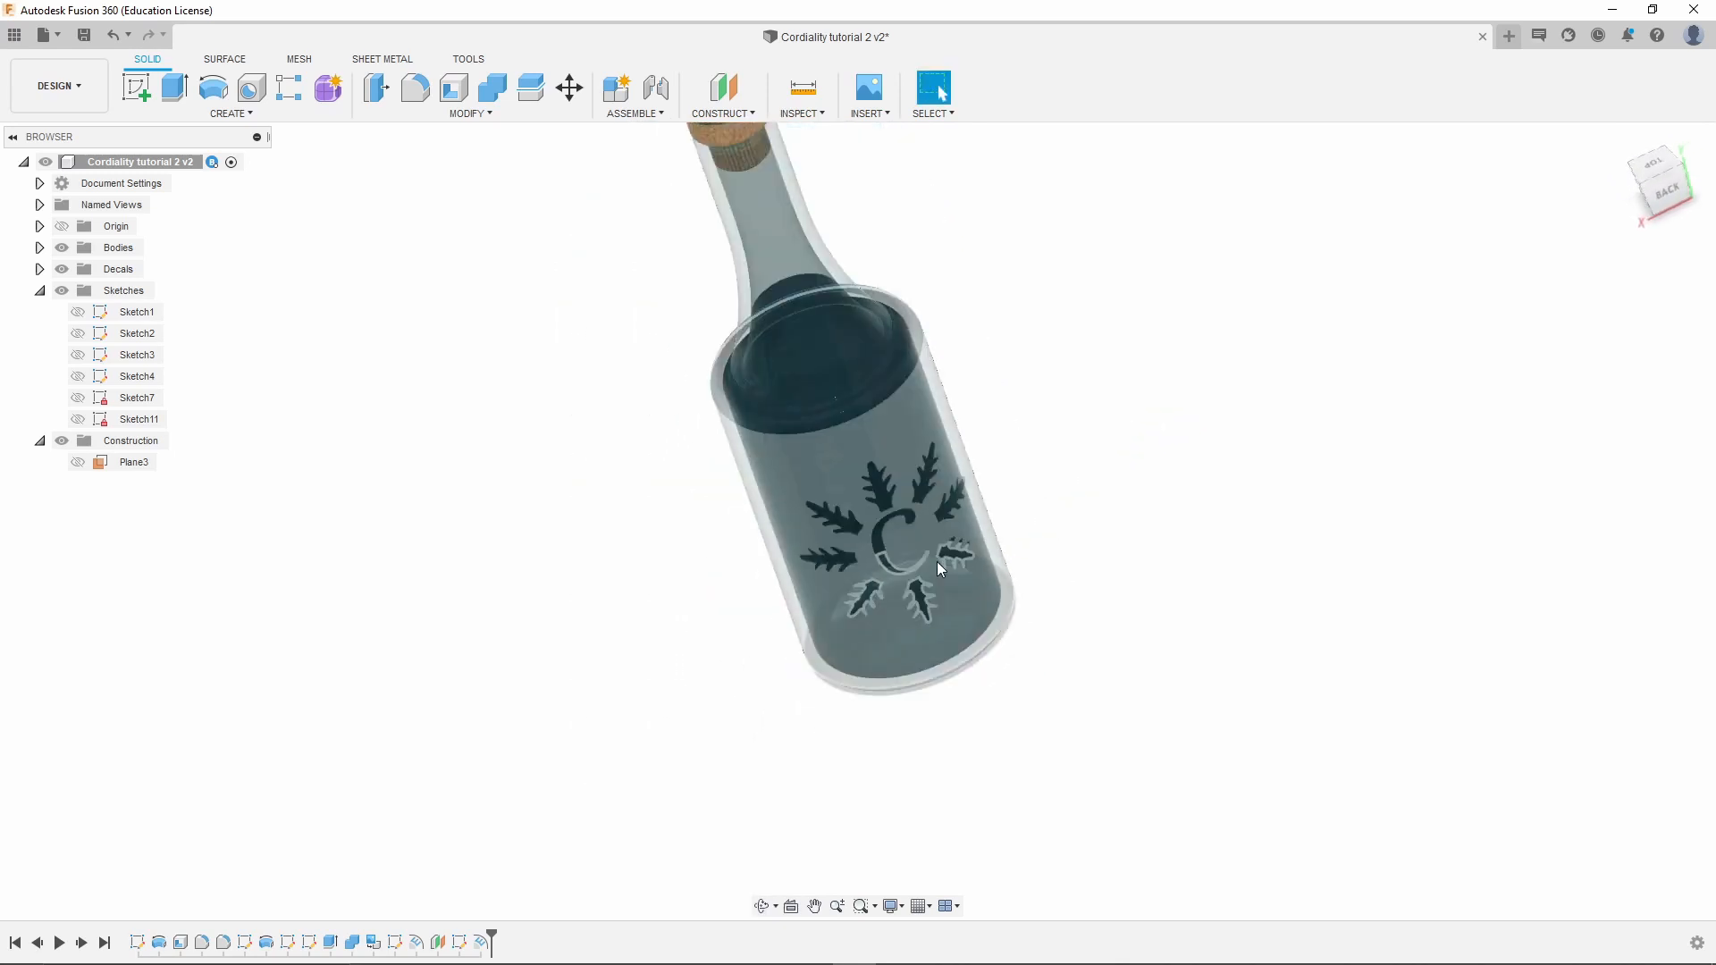
scroll(939, 566, down, 2)
scroll(888, 593, up, 5)
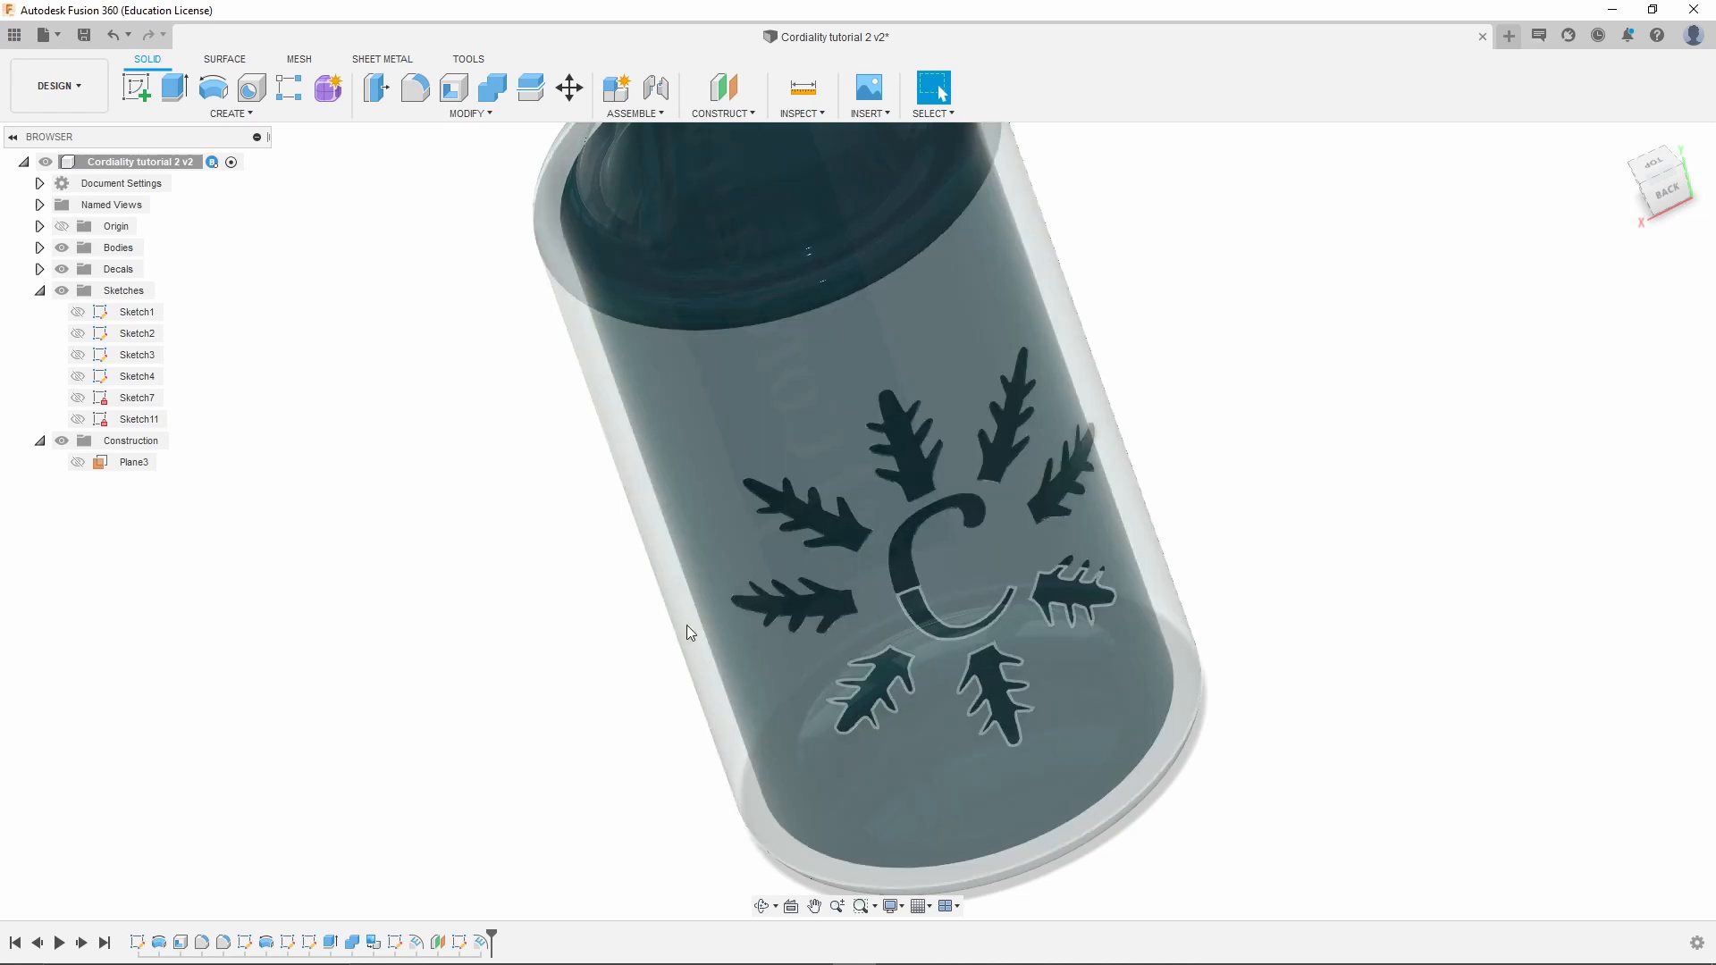
scroll(751, 564, down, 3)
shift+middle_drag(719, 296, 762, 311)
scroll(774, 339, up, 5)
scroll(752, 393, up, 2)
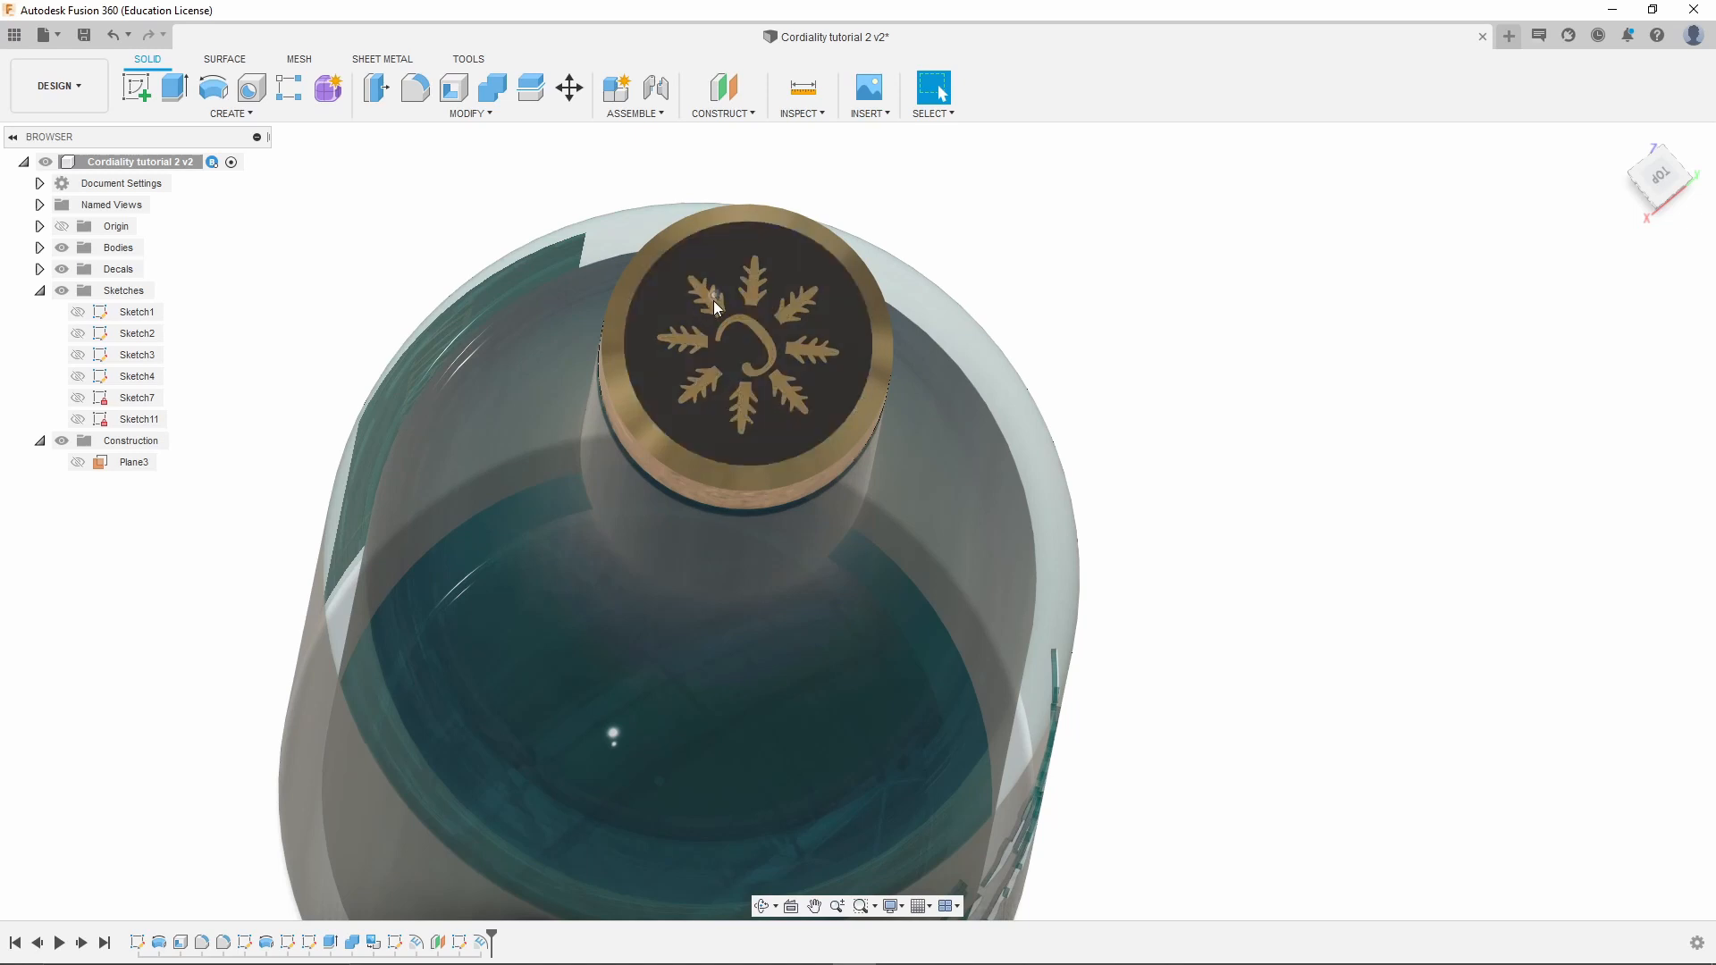
scroll(795, 476, down, 5)
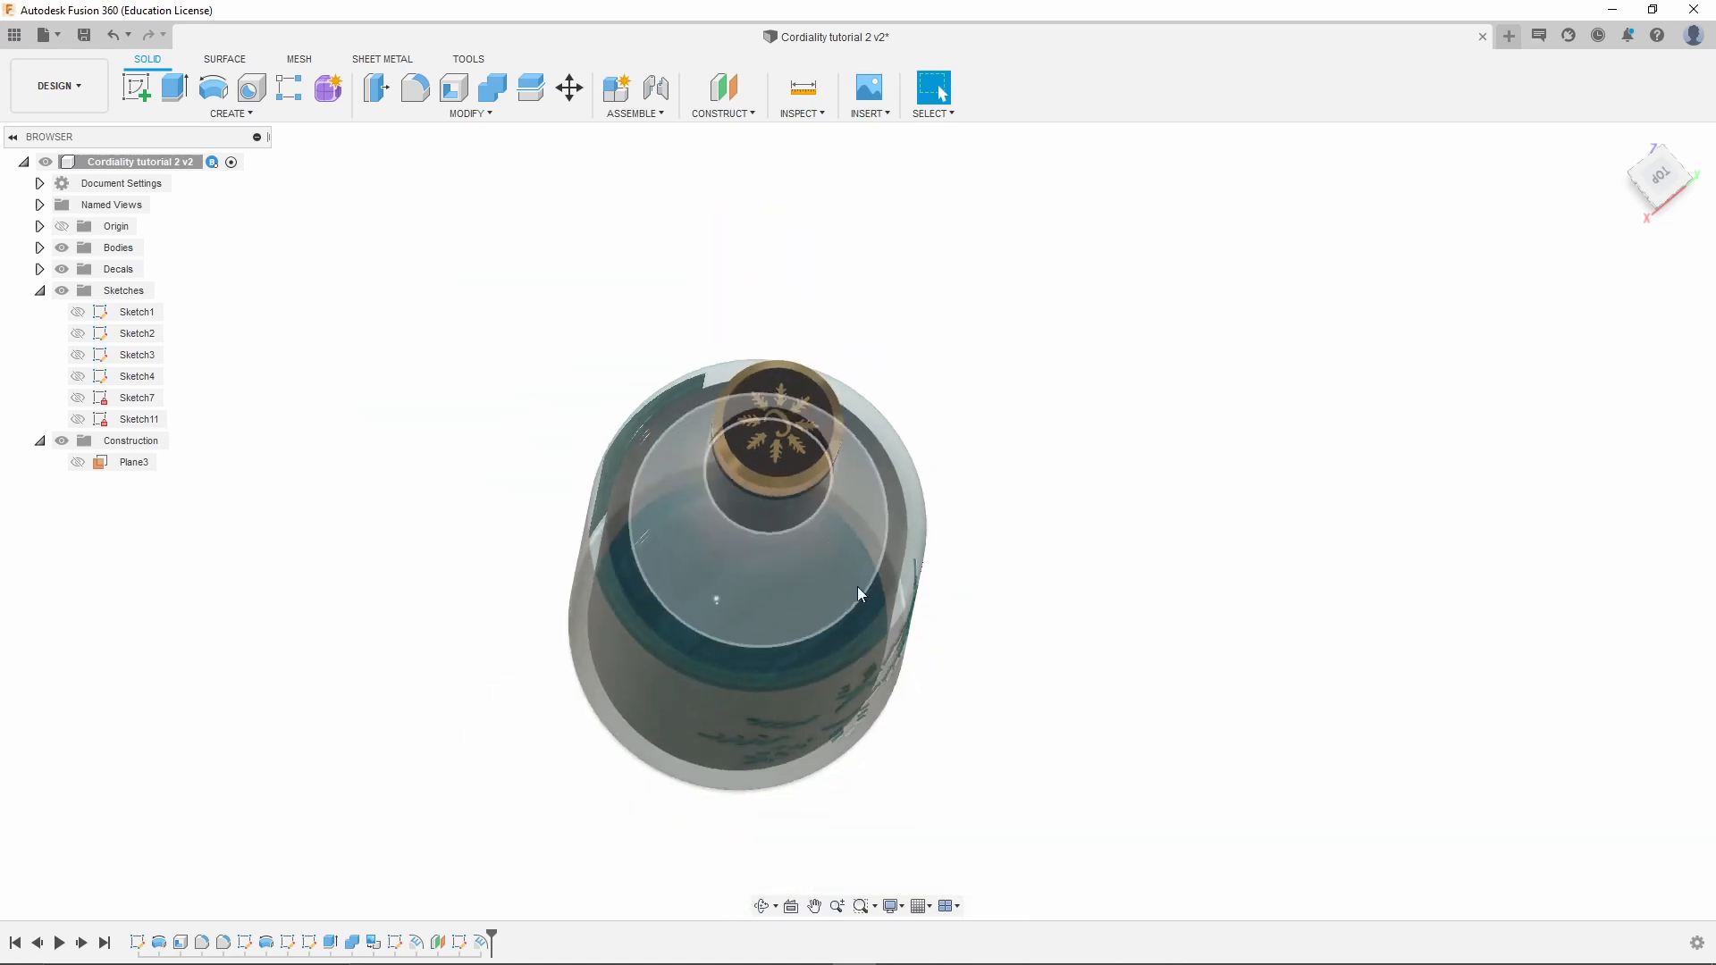
shift+middle_drag(923, 747, 952, 630)
scroll(1028, 738, up, 6)
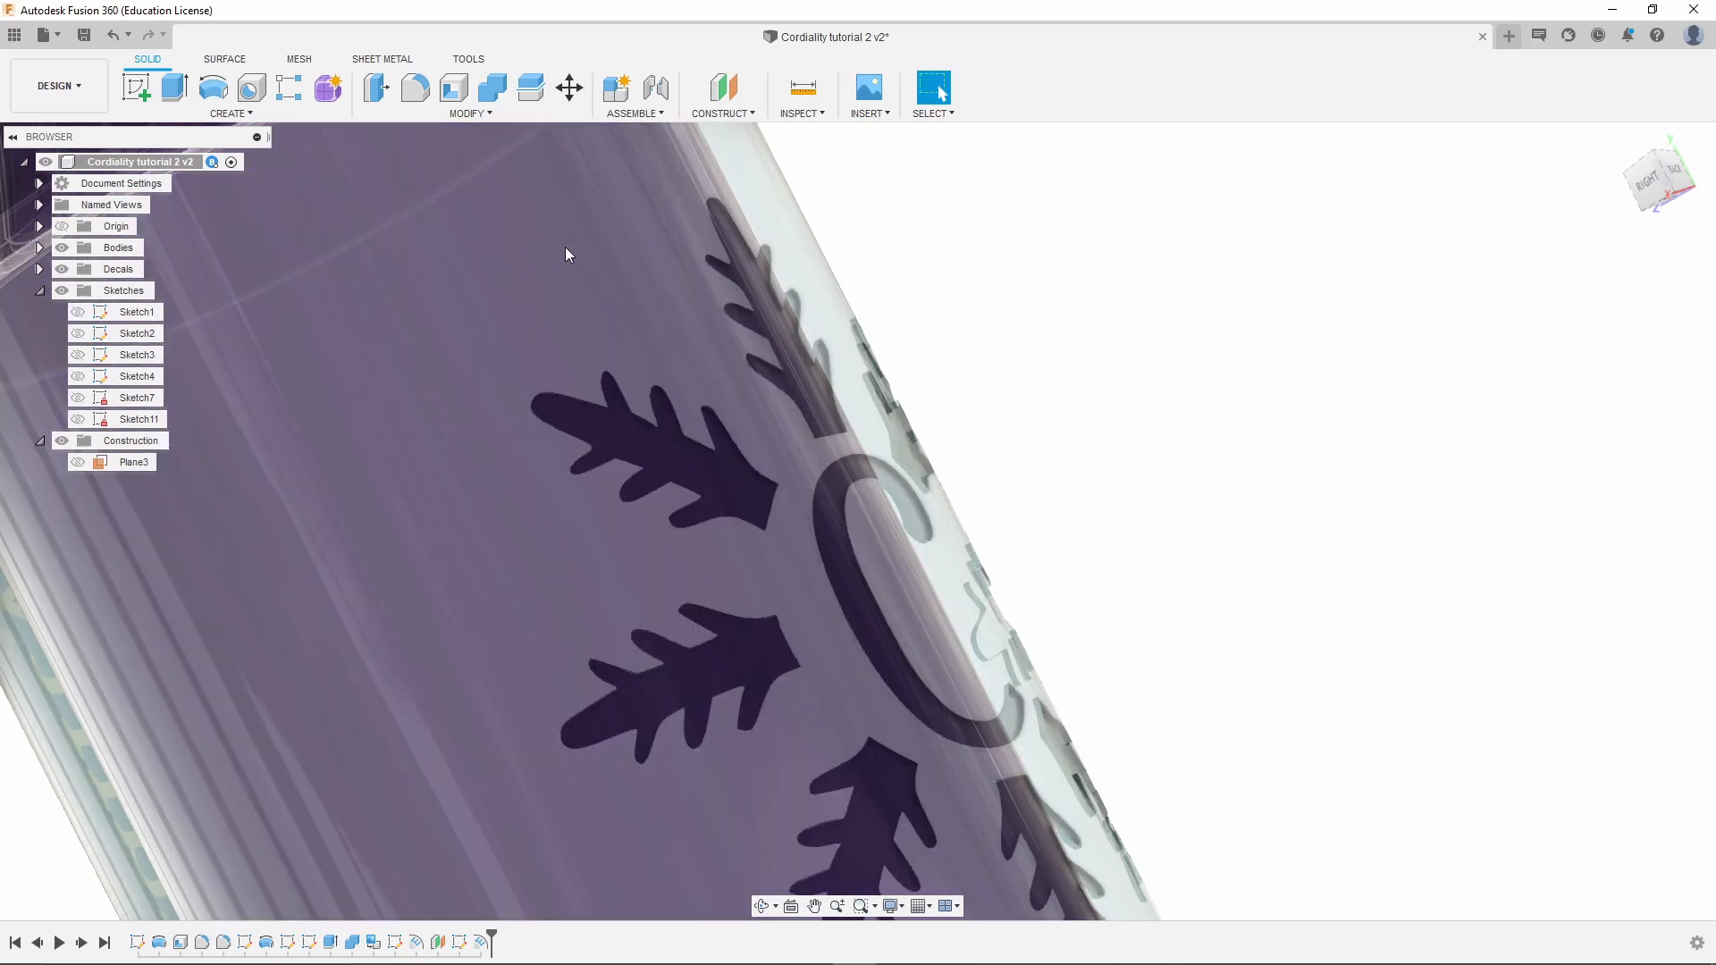
Expand the list of bodies in the browser
drag(564, 246, 965, 467)
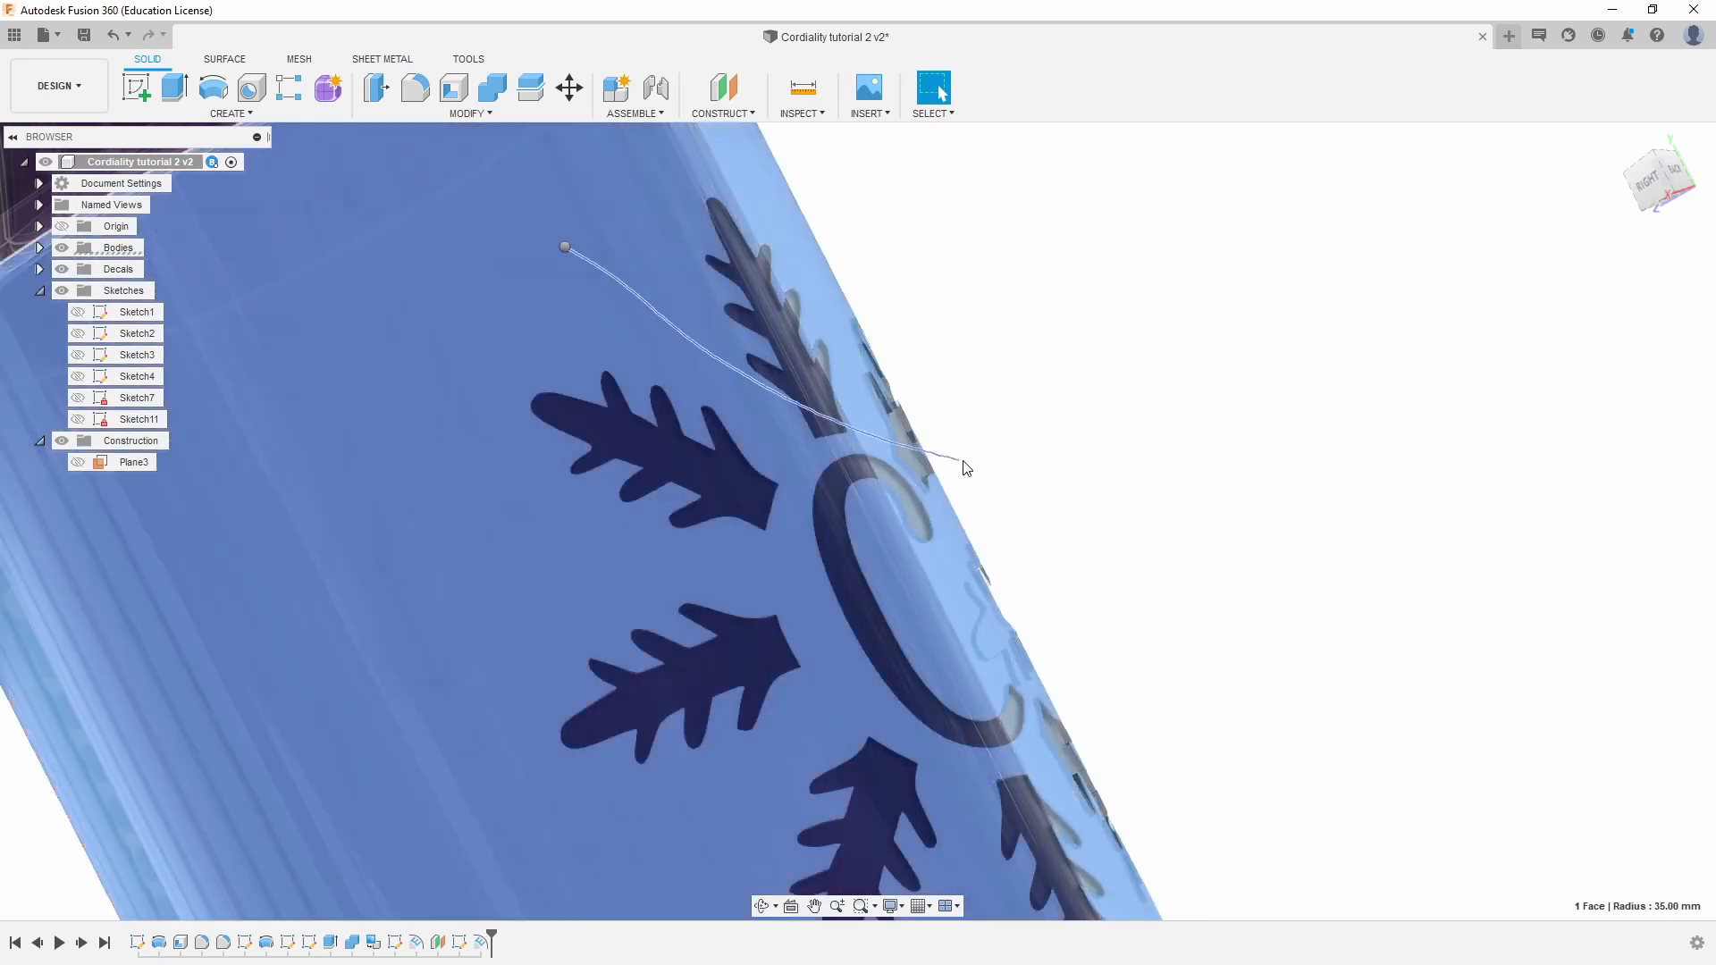
drag(987, 357, 984, 356)
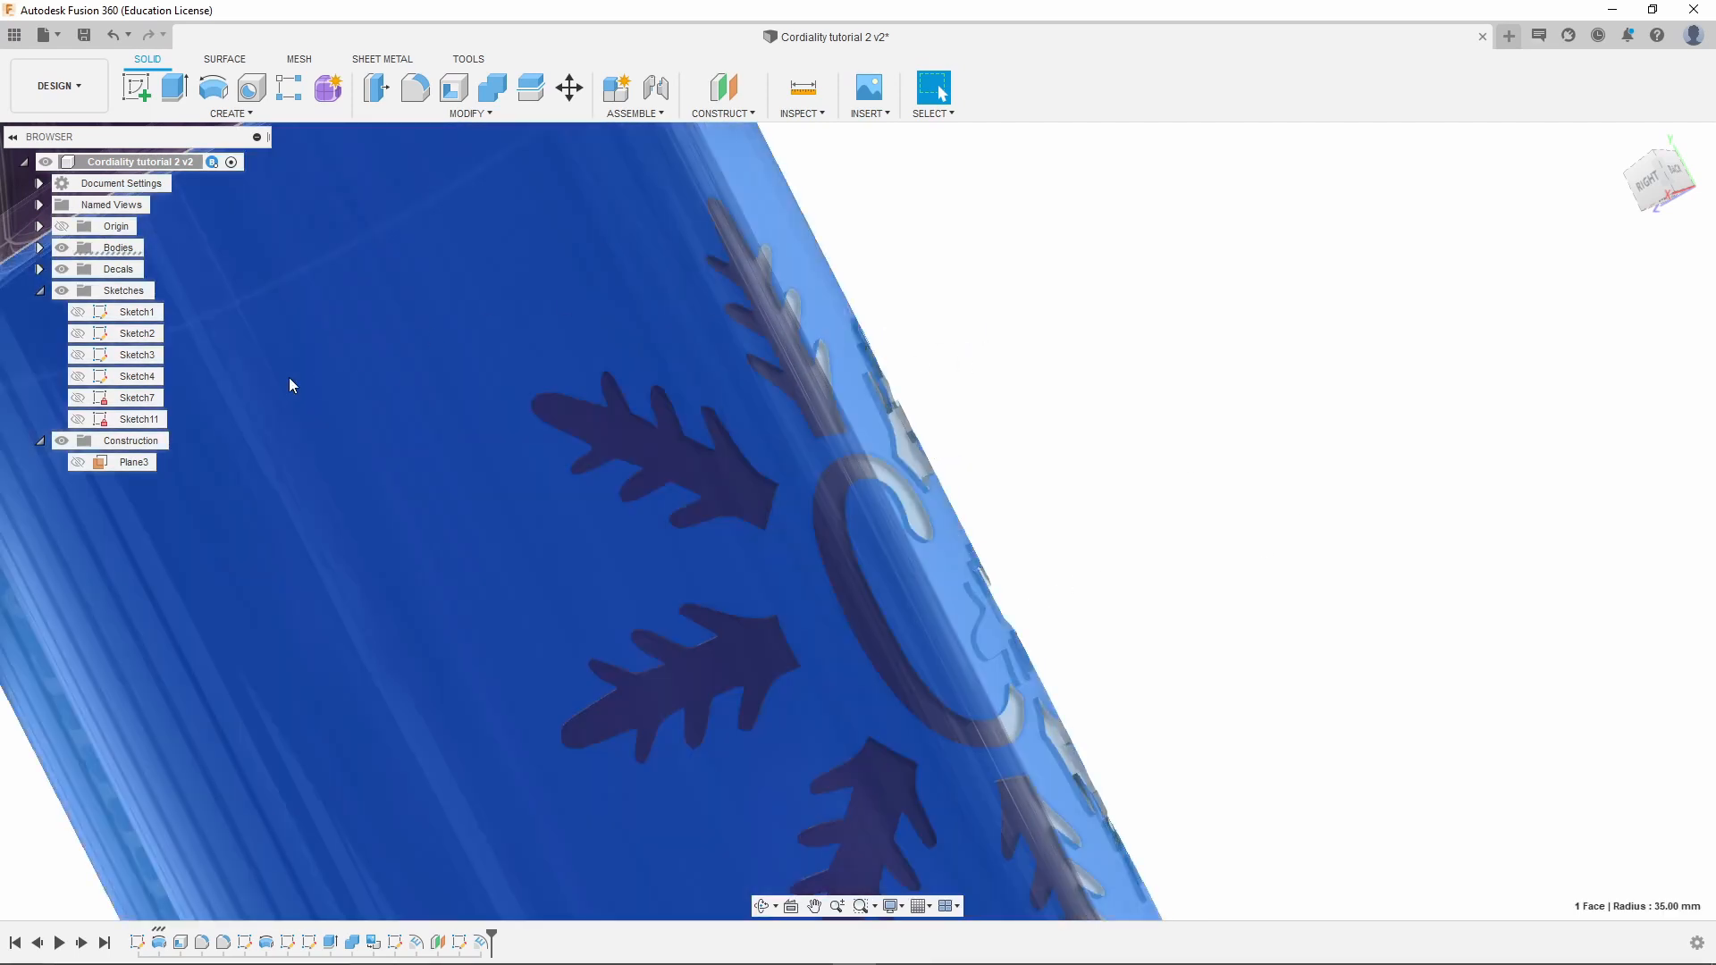
click(39, 243)
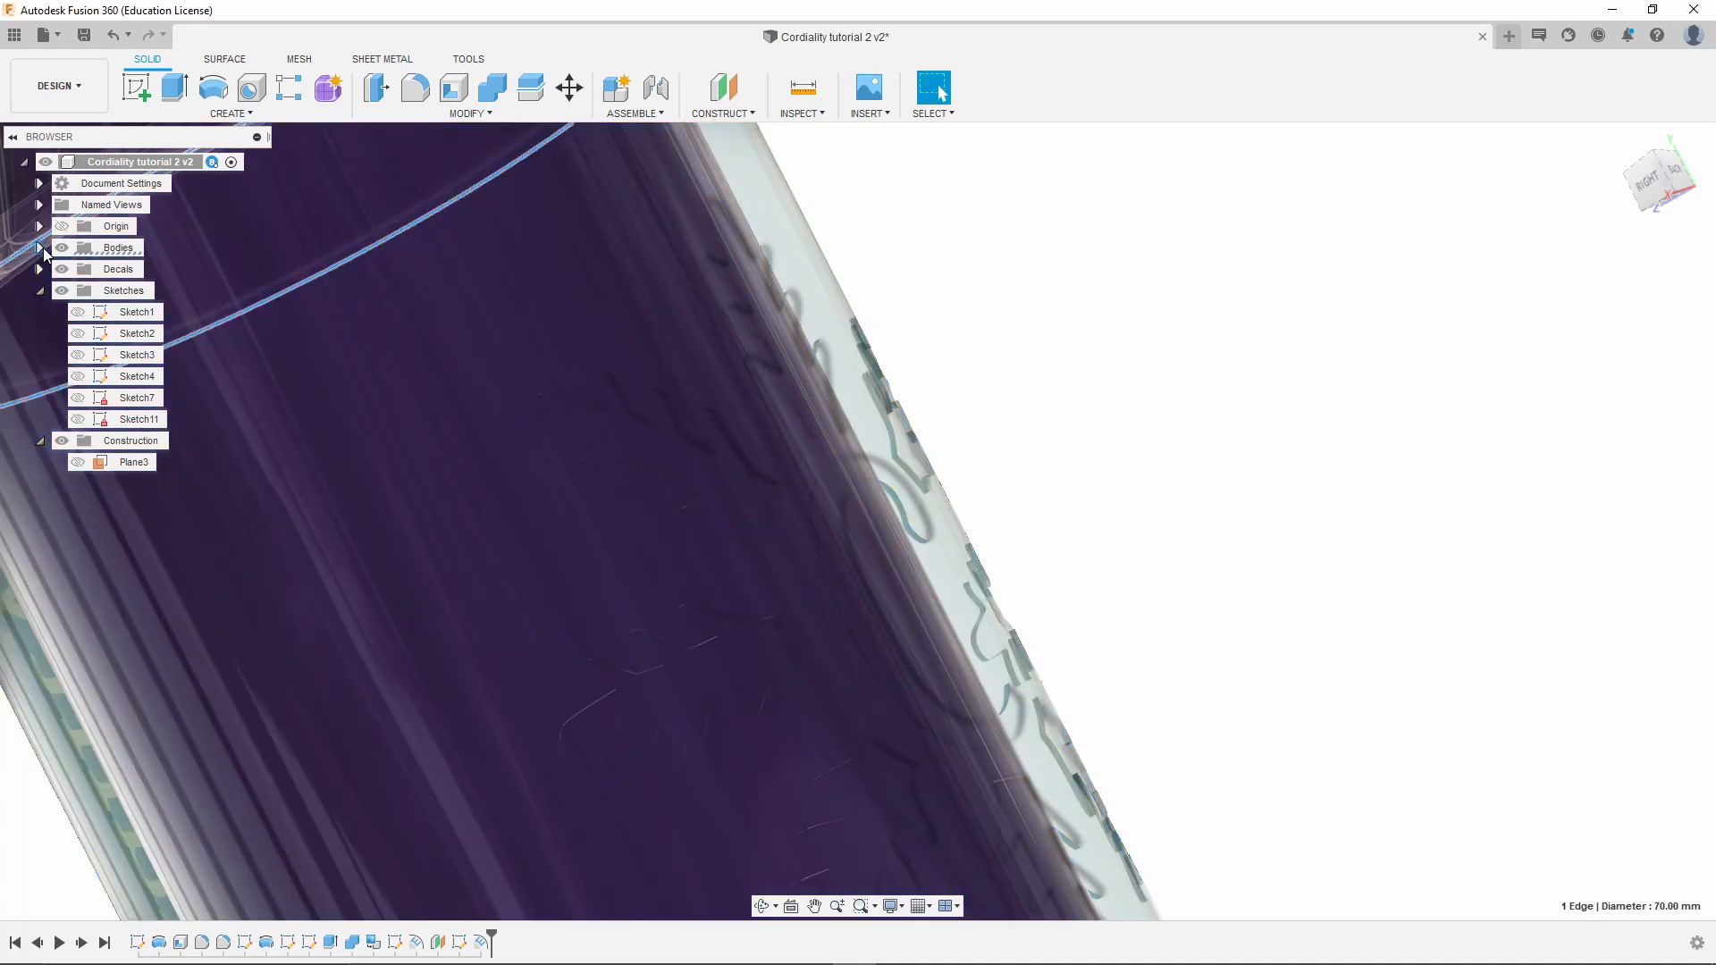
click(40, 248)
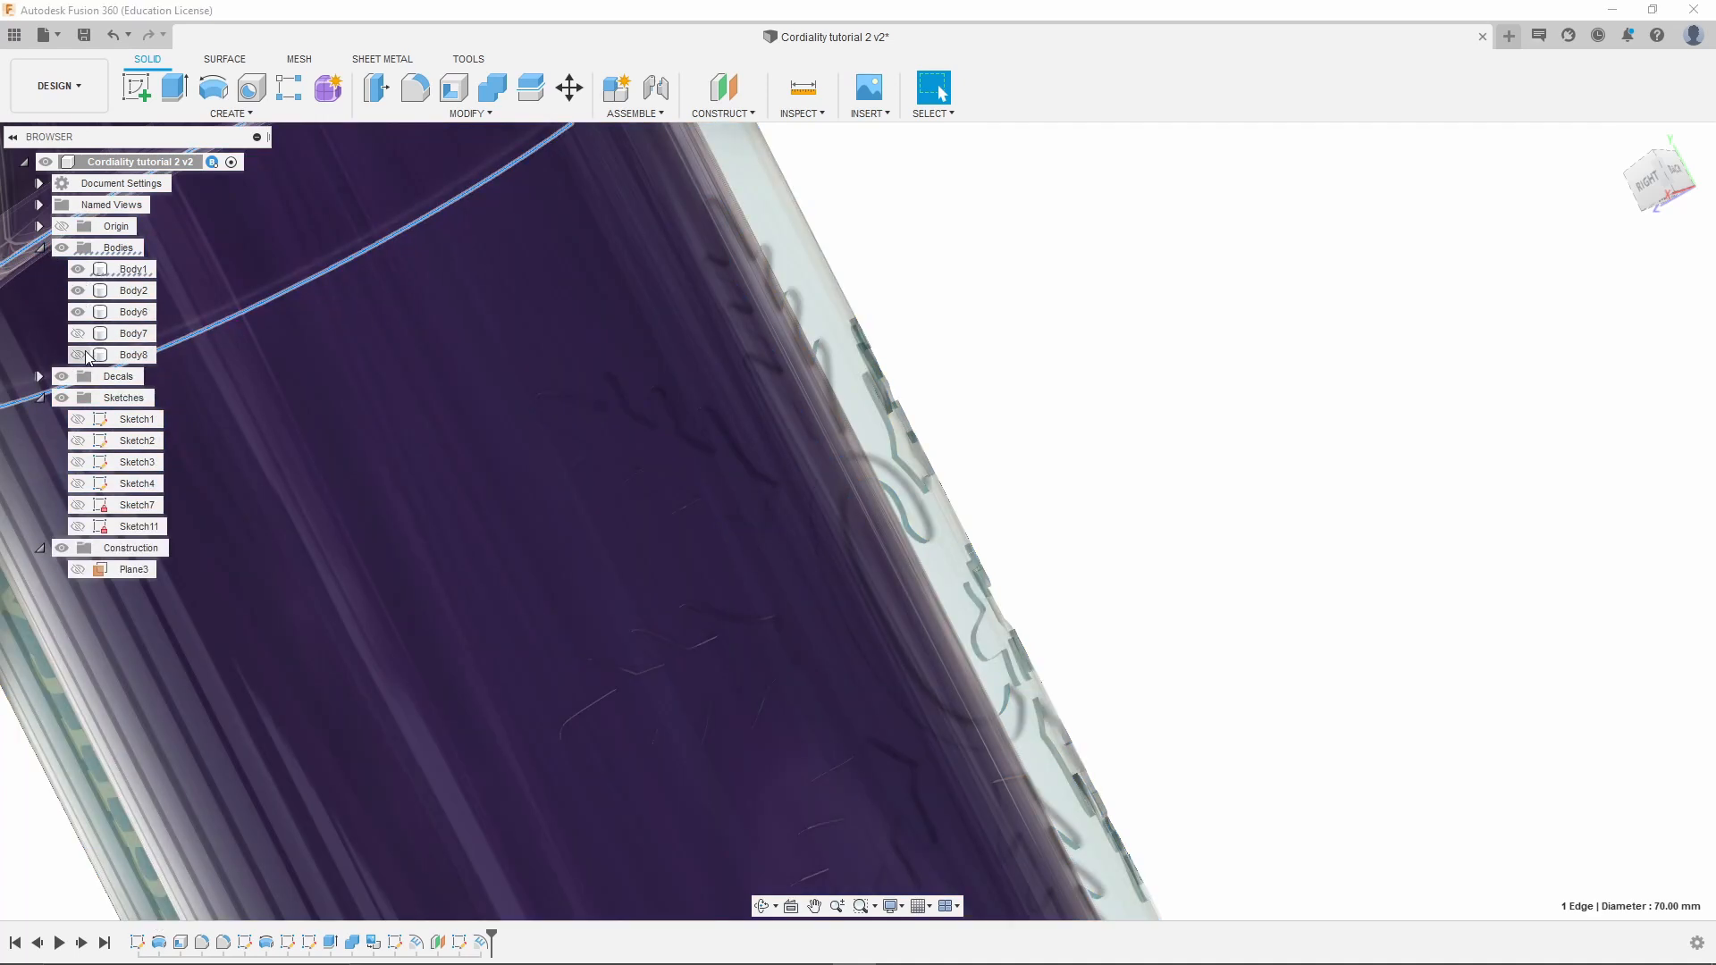
click(141, 270)
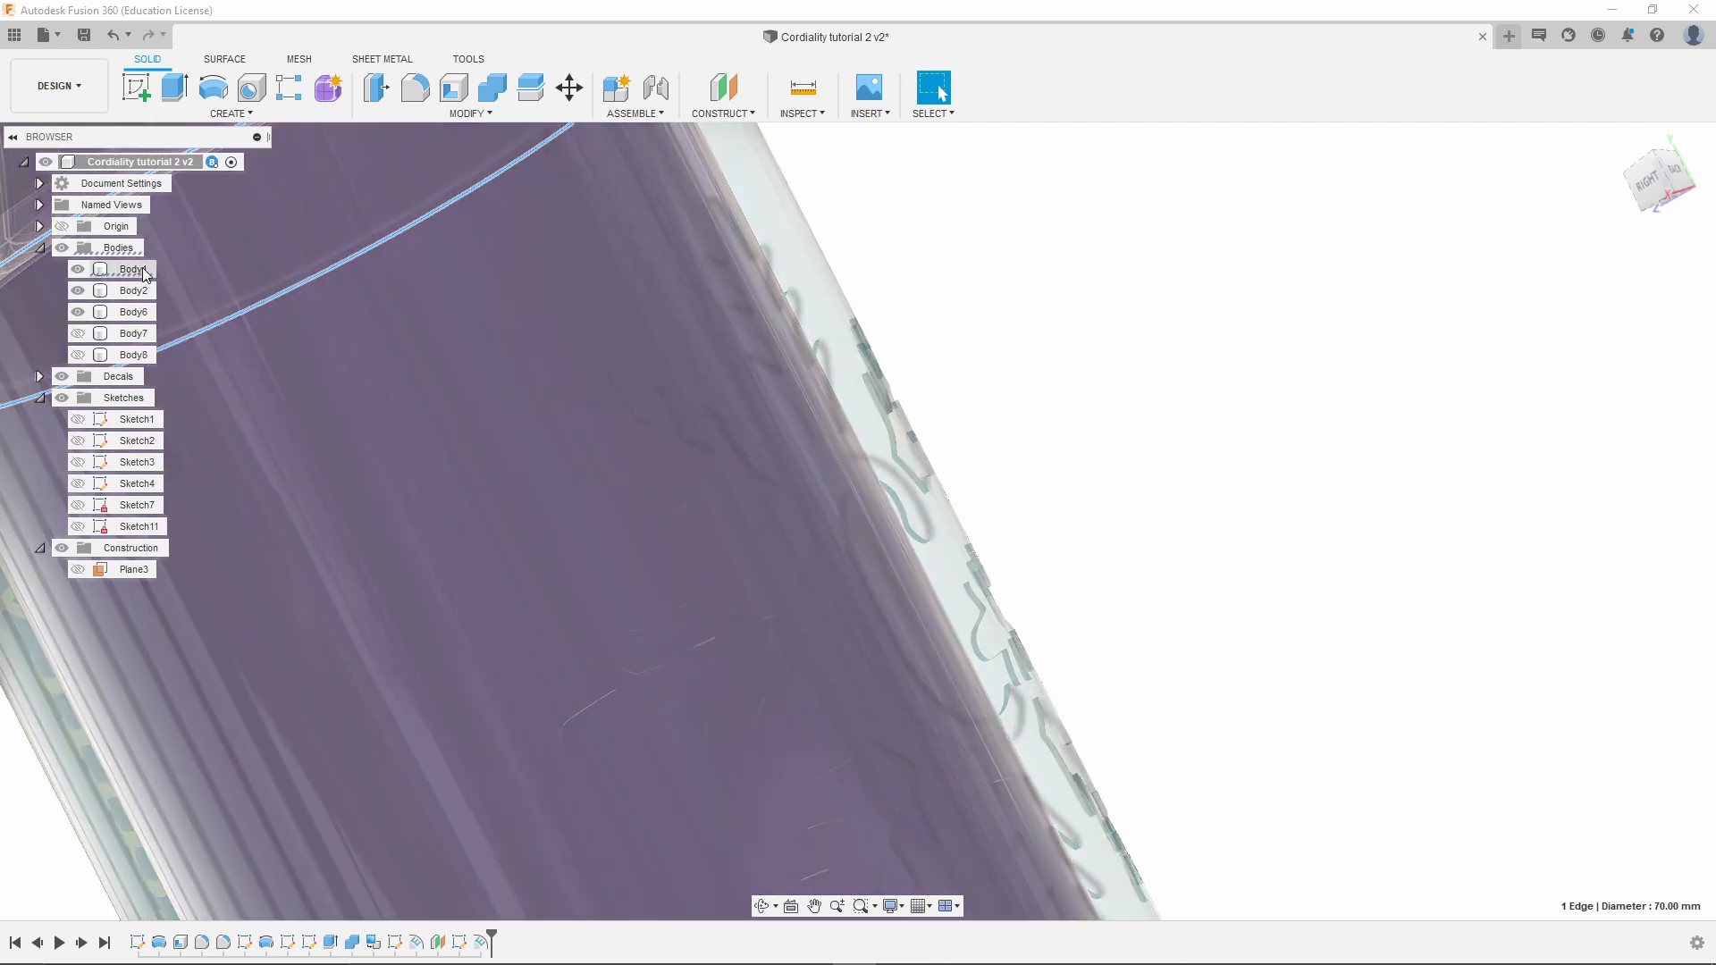
right_click(143, 272)
click(191, 393)
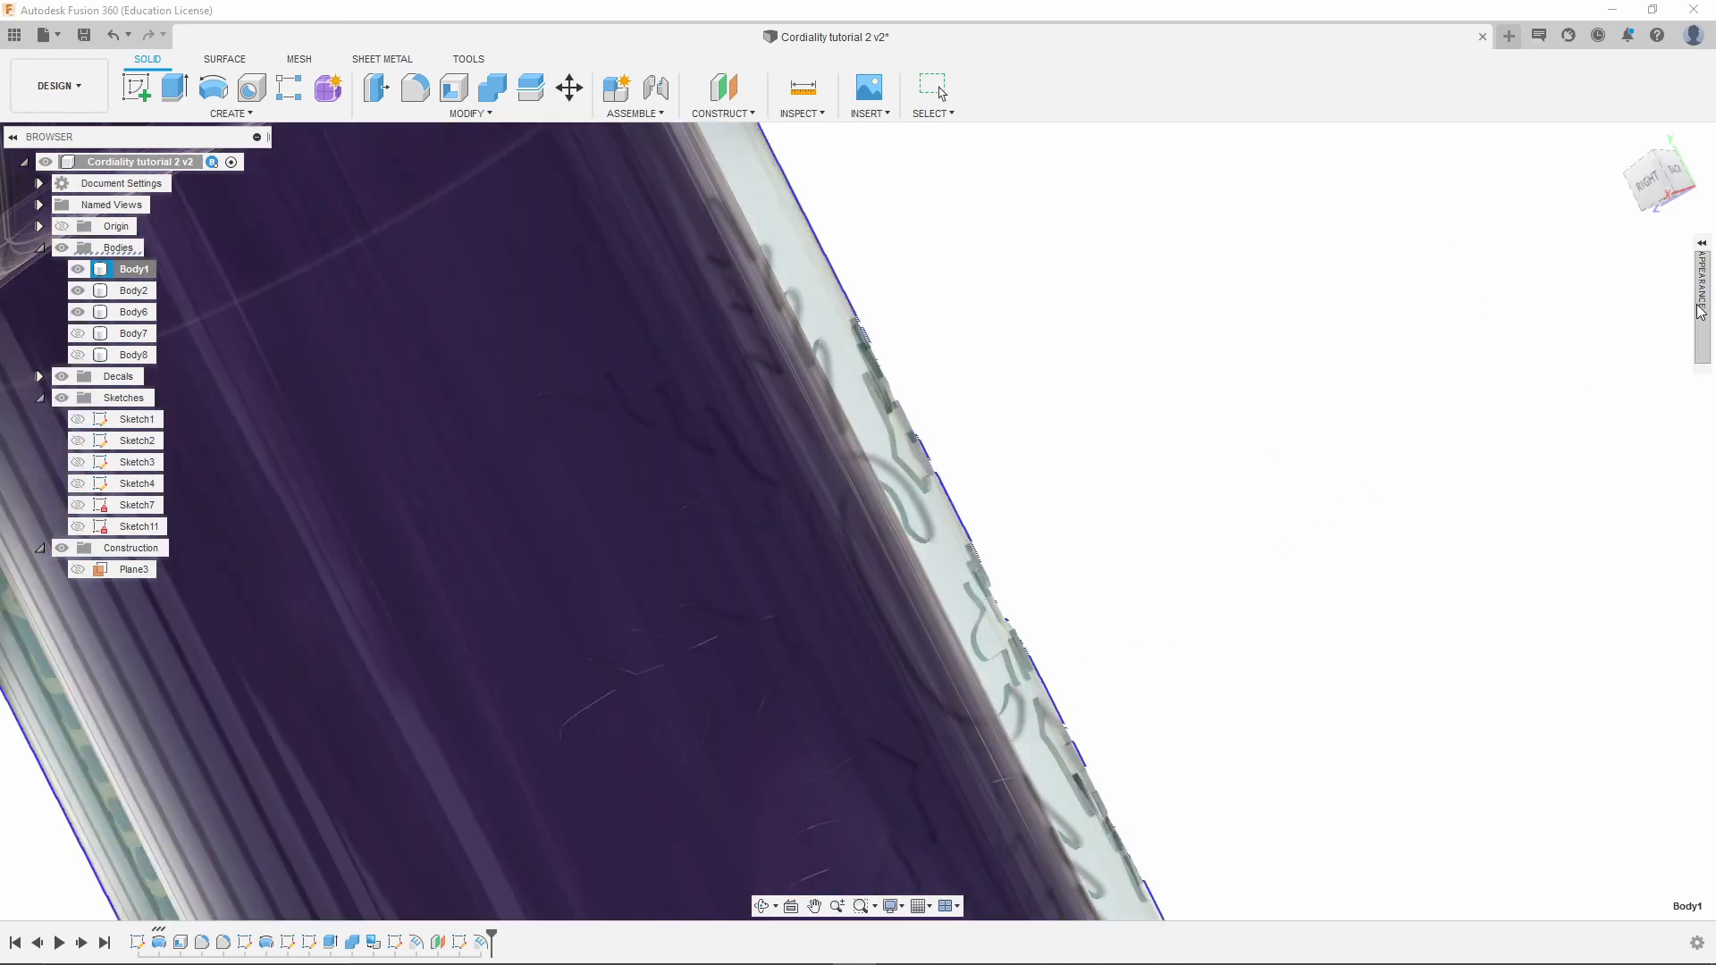
click(1701, 309)
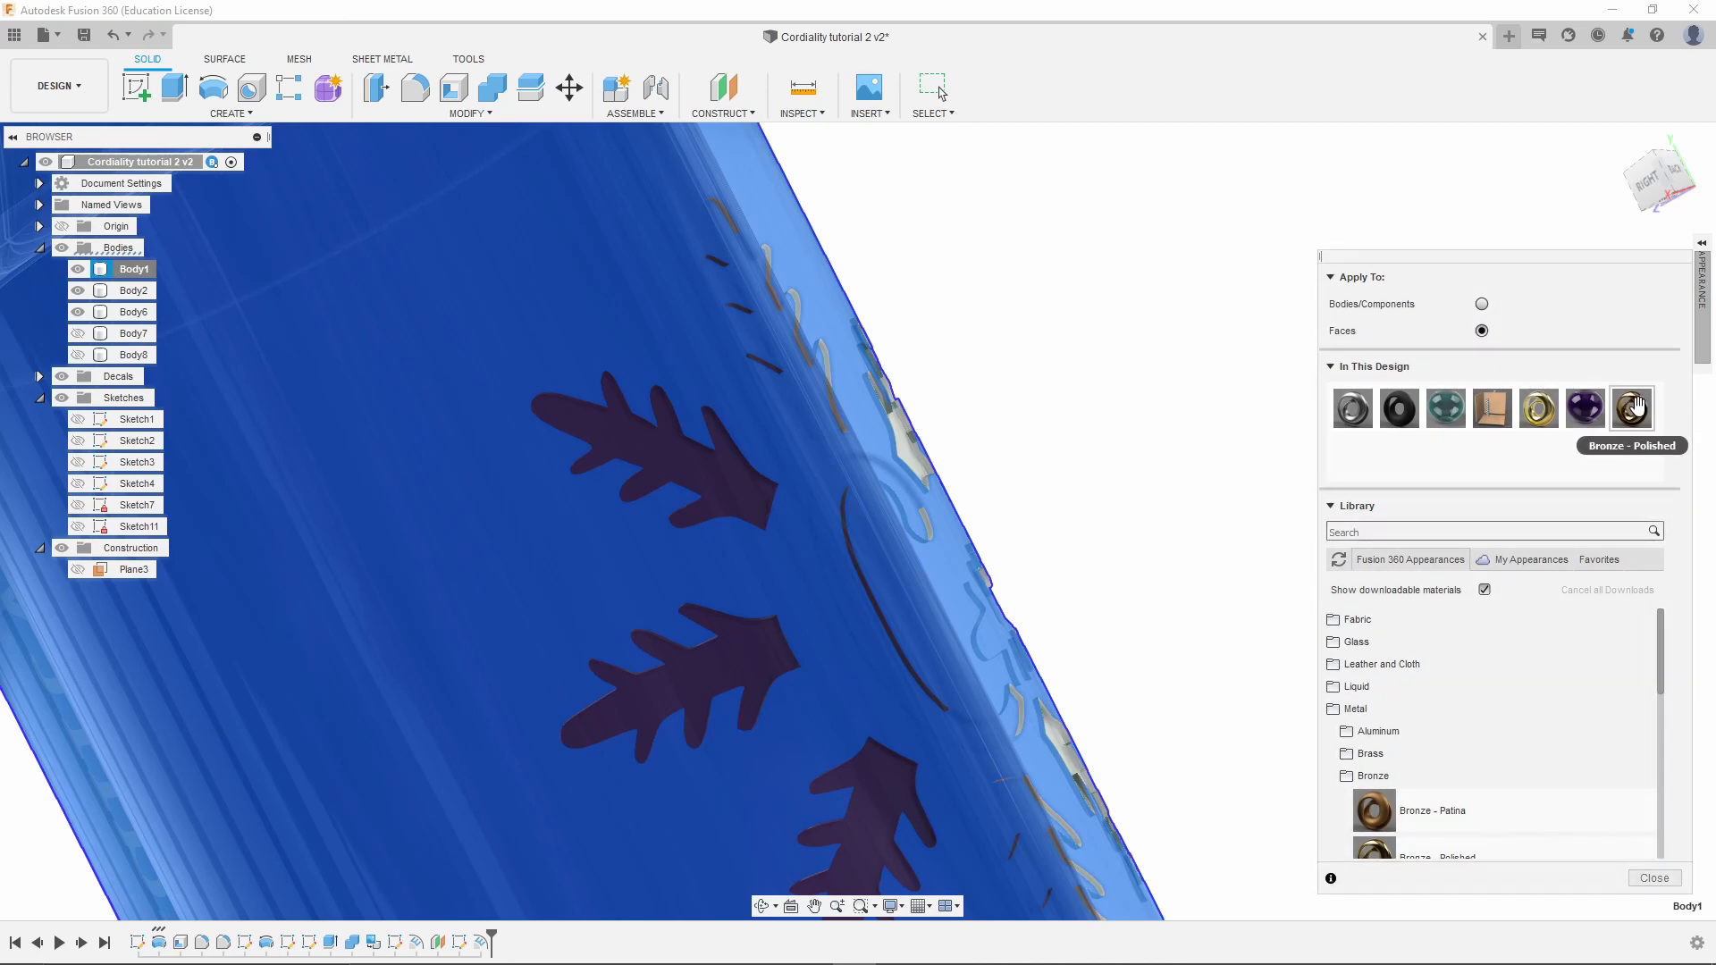
drag(1633, 407, 1096, 303)
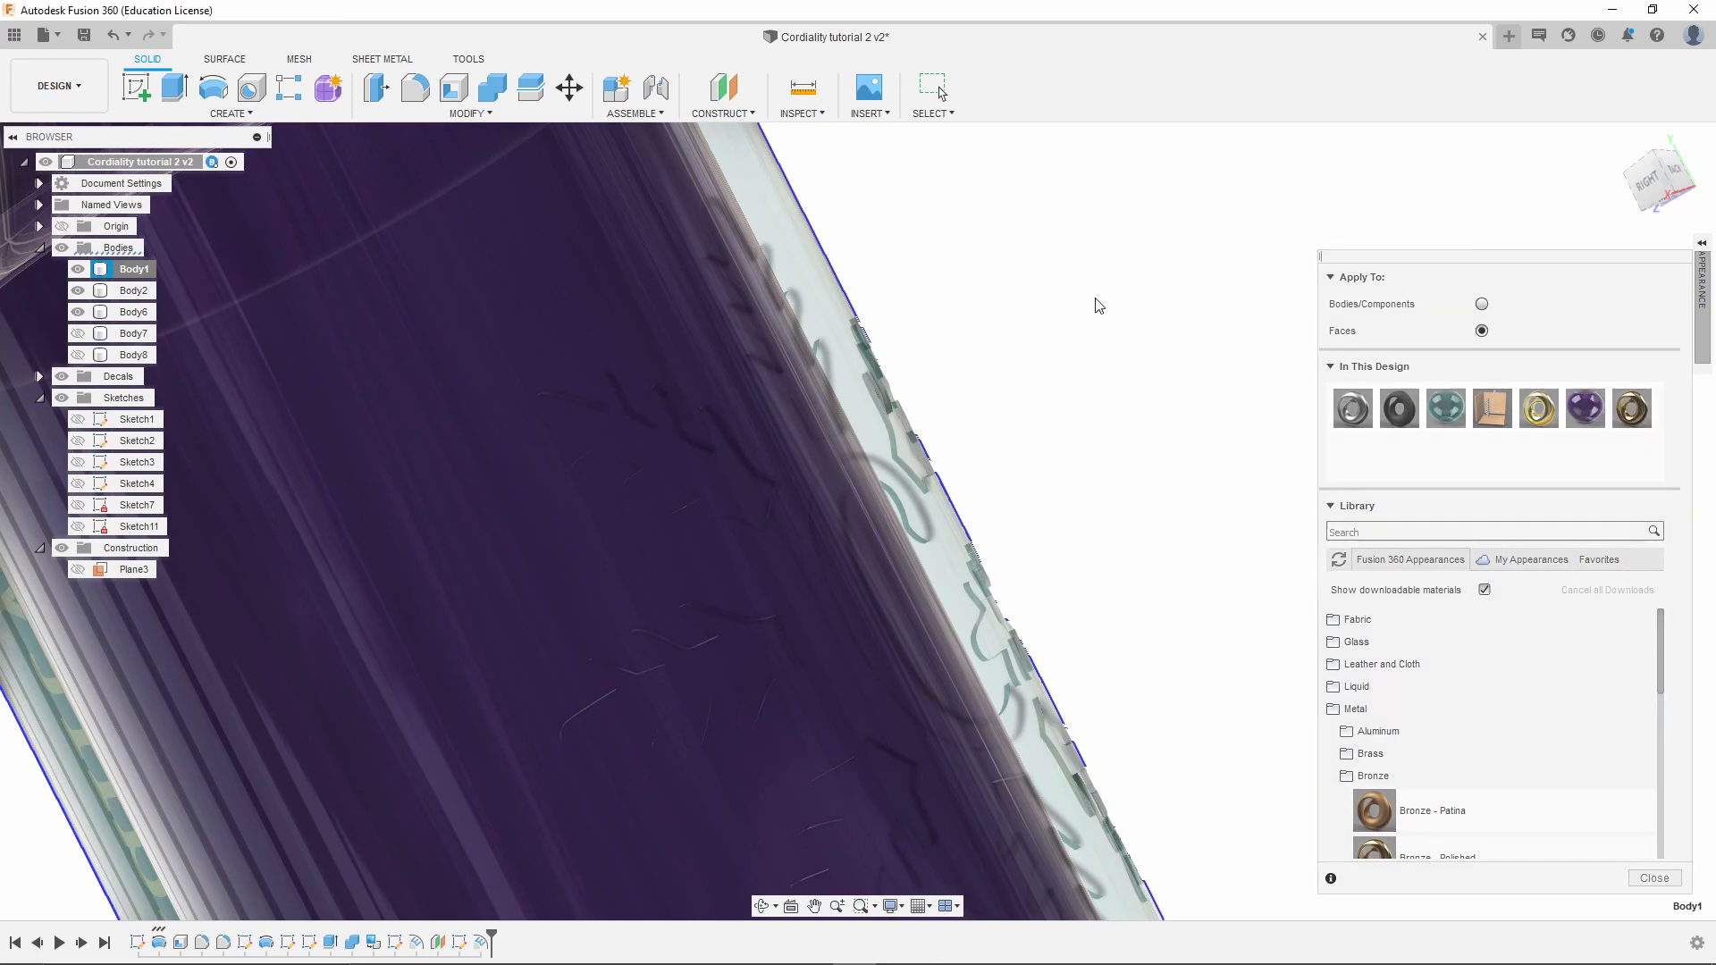
right_click(1117, 333)
click(987, 245)
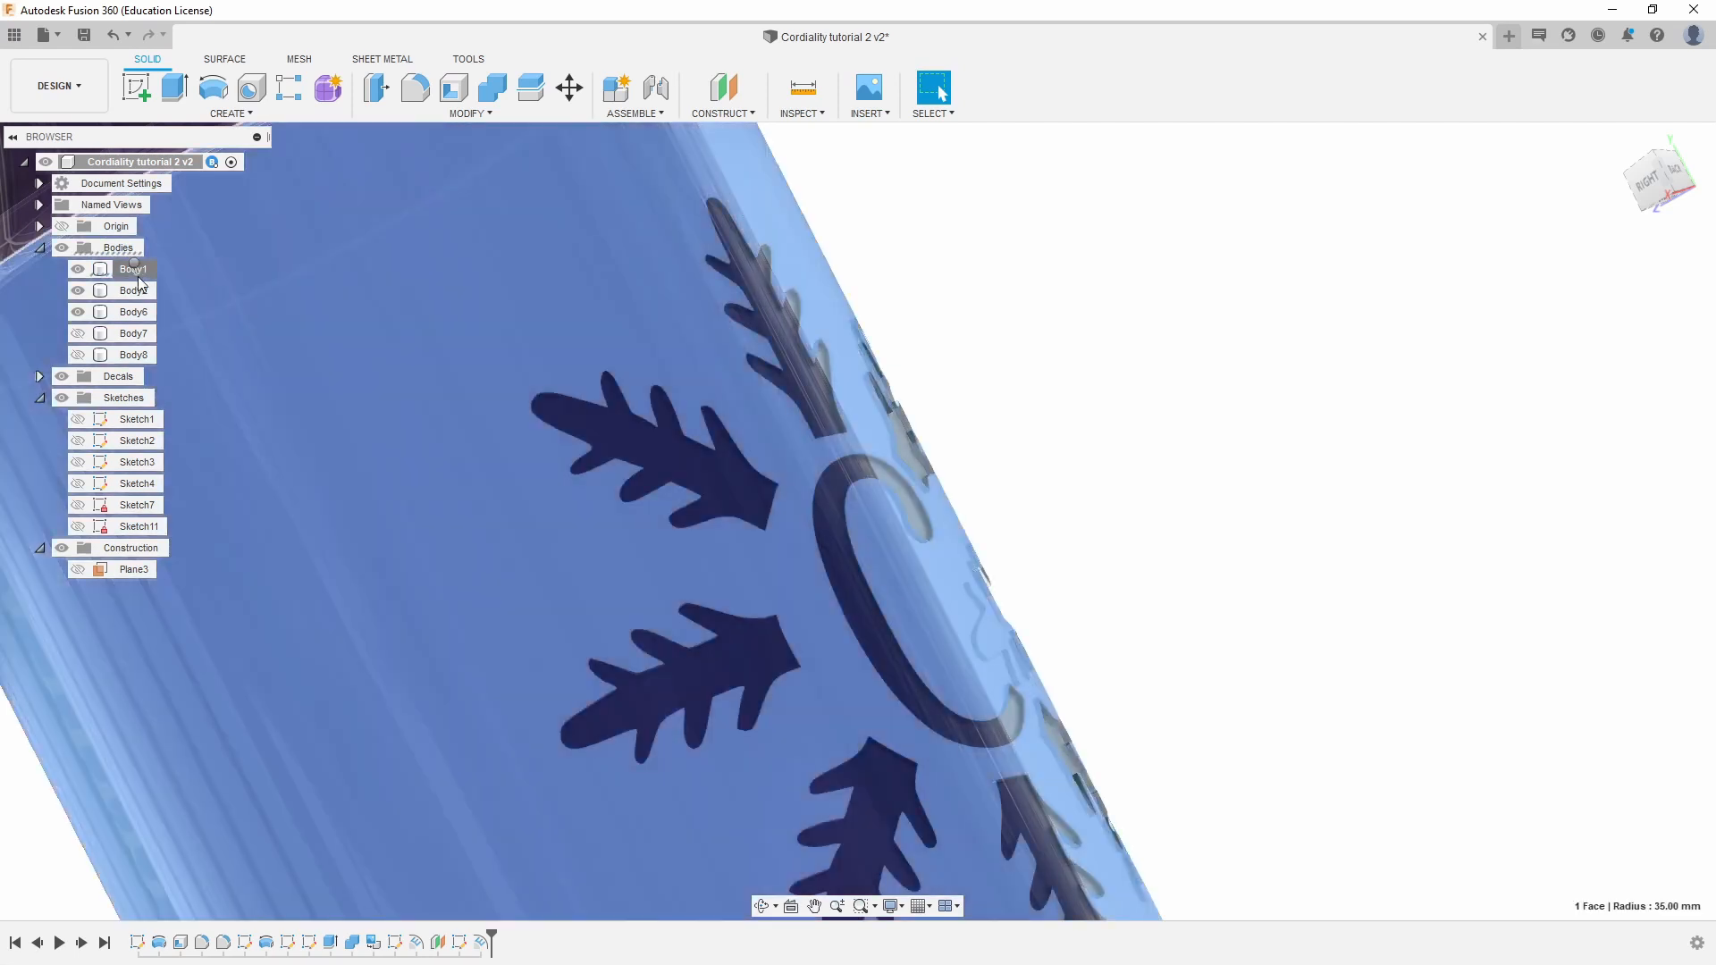
Open the appearance settings for Body1 and apply Bronze - Polished to the recessed C face and the leaf face directly above it
right_click(144, 275)
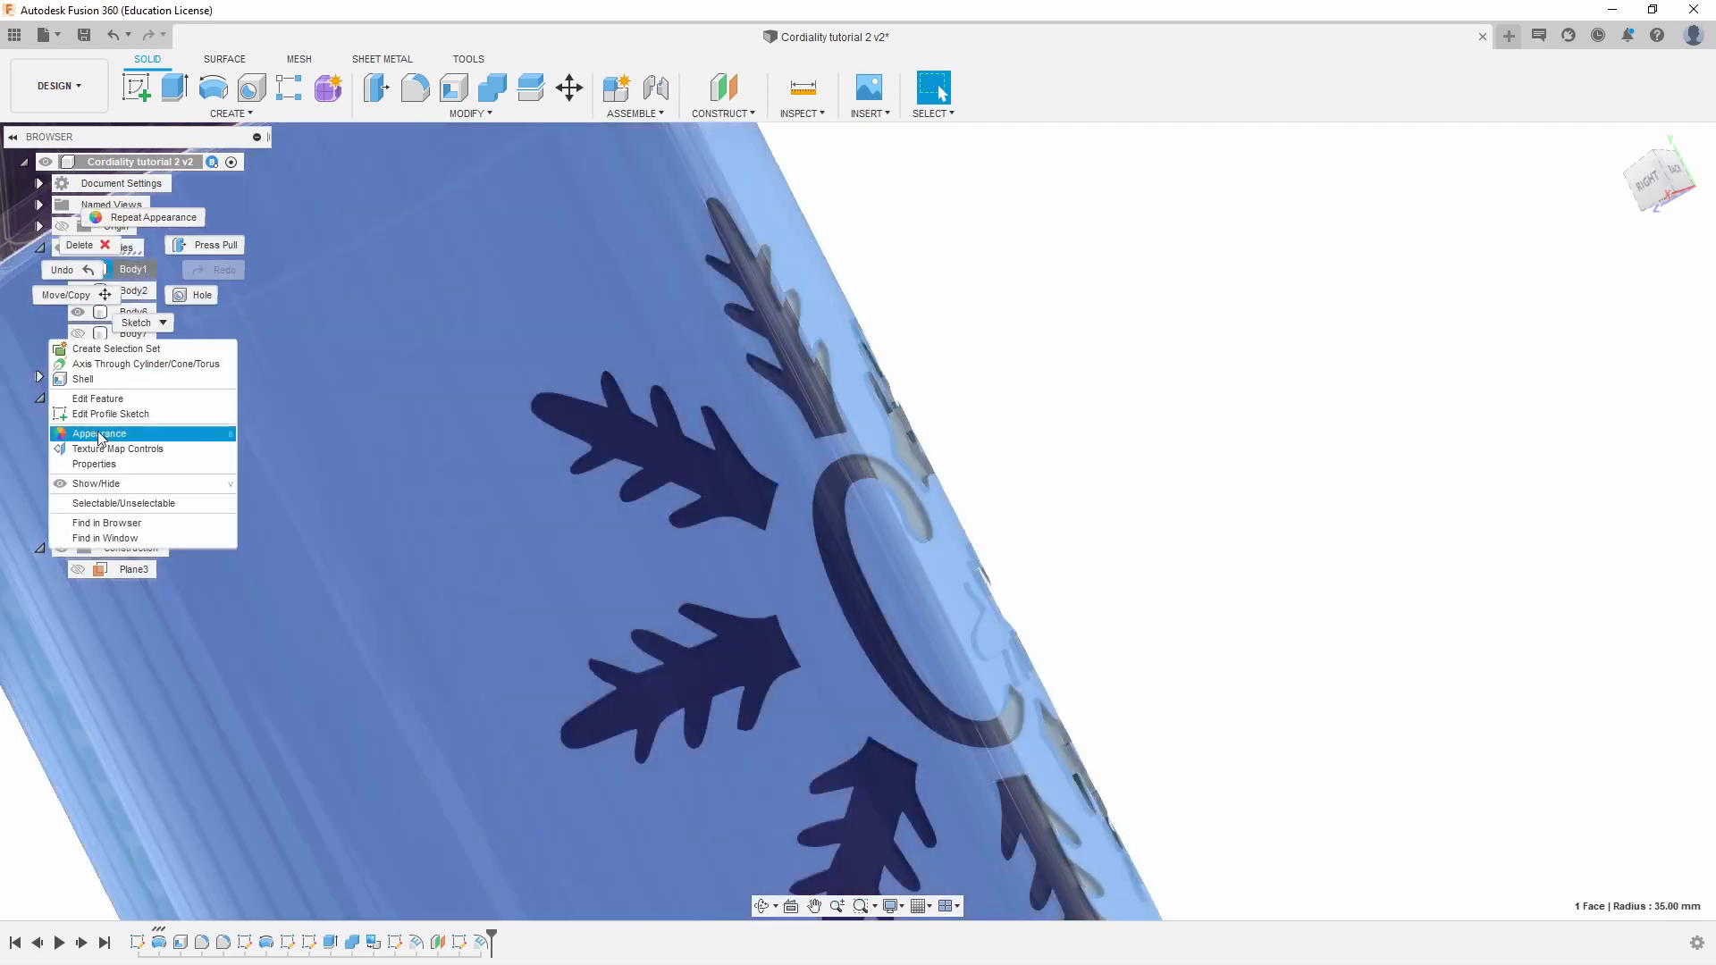
click(97, 436)
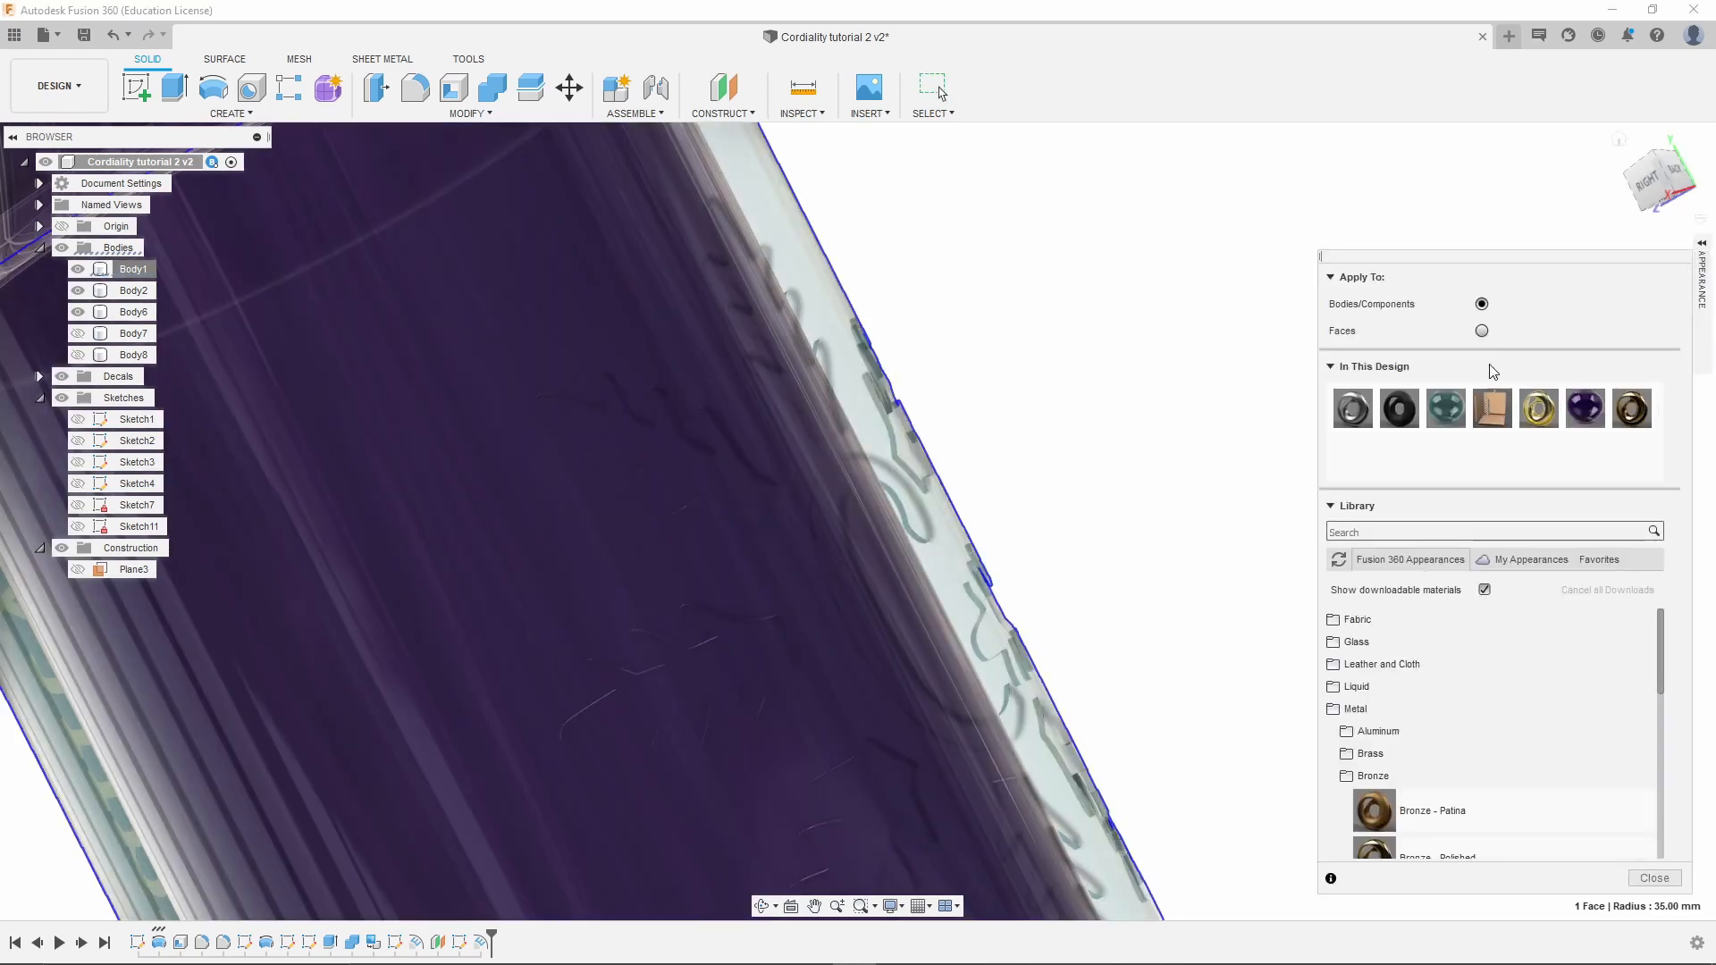
mouse_move(974, 487)
shift+middle_down()
mouse_move(896, 471)
mouse_move(882, 434)
shift+middle_up()
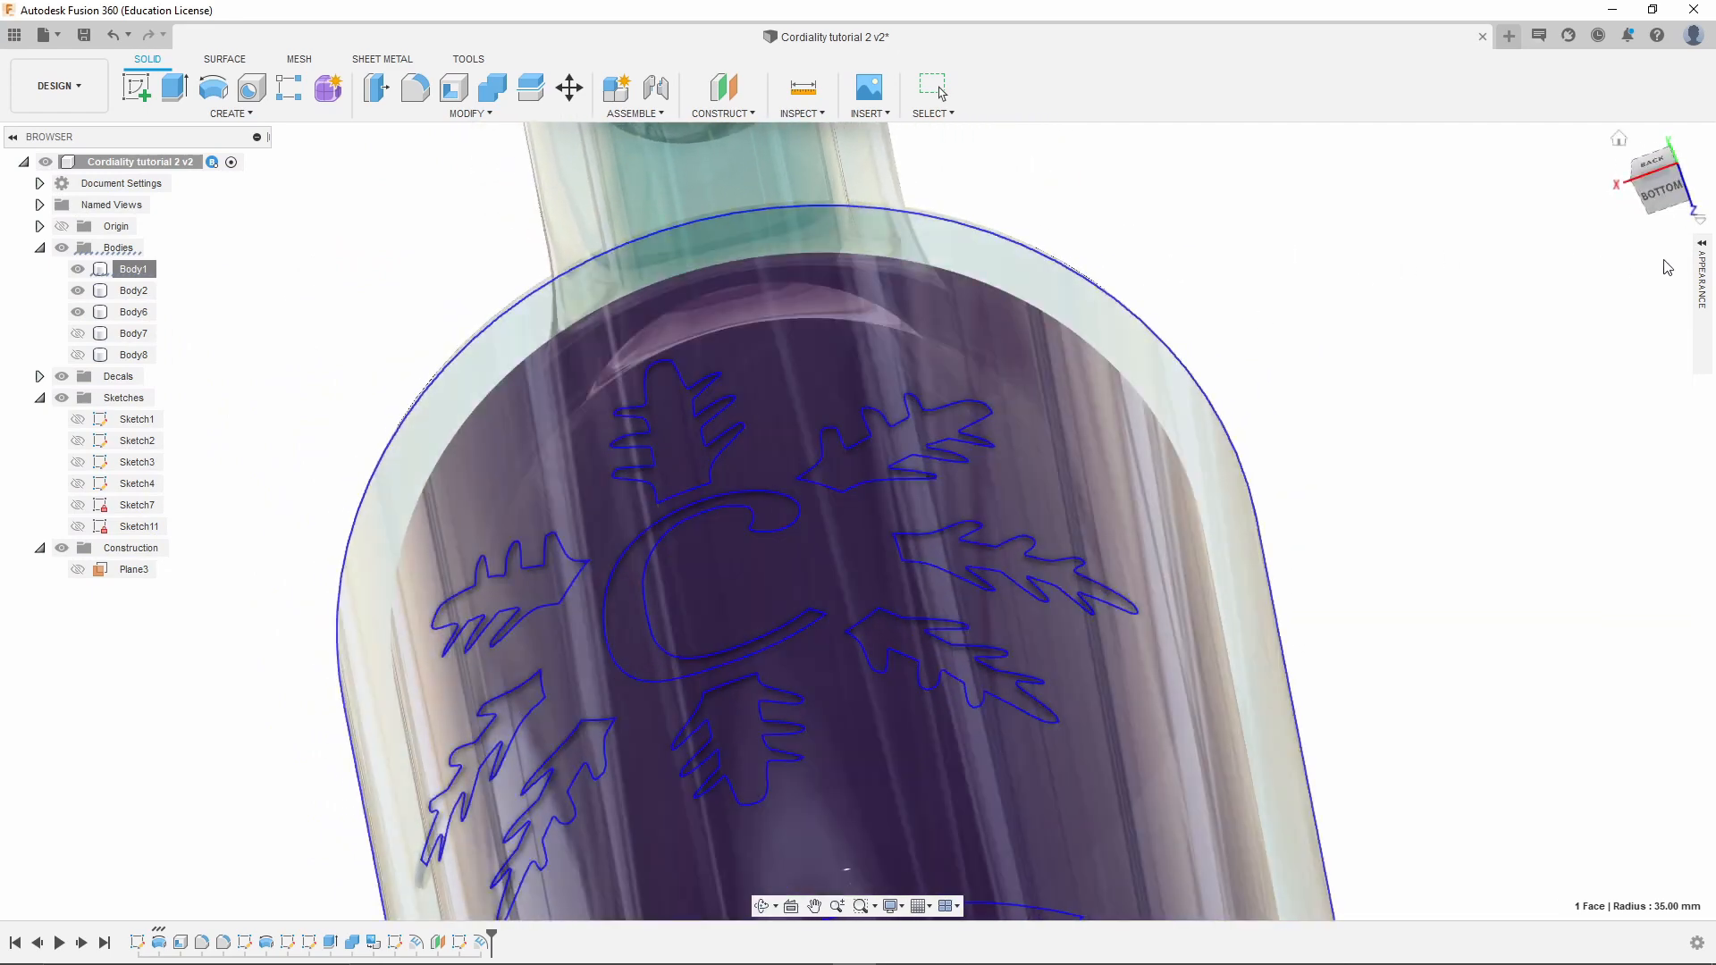
click(1701, 277)
mouse_move(1642, 397)
mouse_down()
mouse_move(627, 586)
mouse_move(630, 603)
mouse_up()
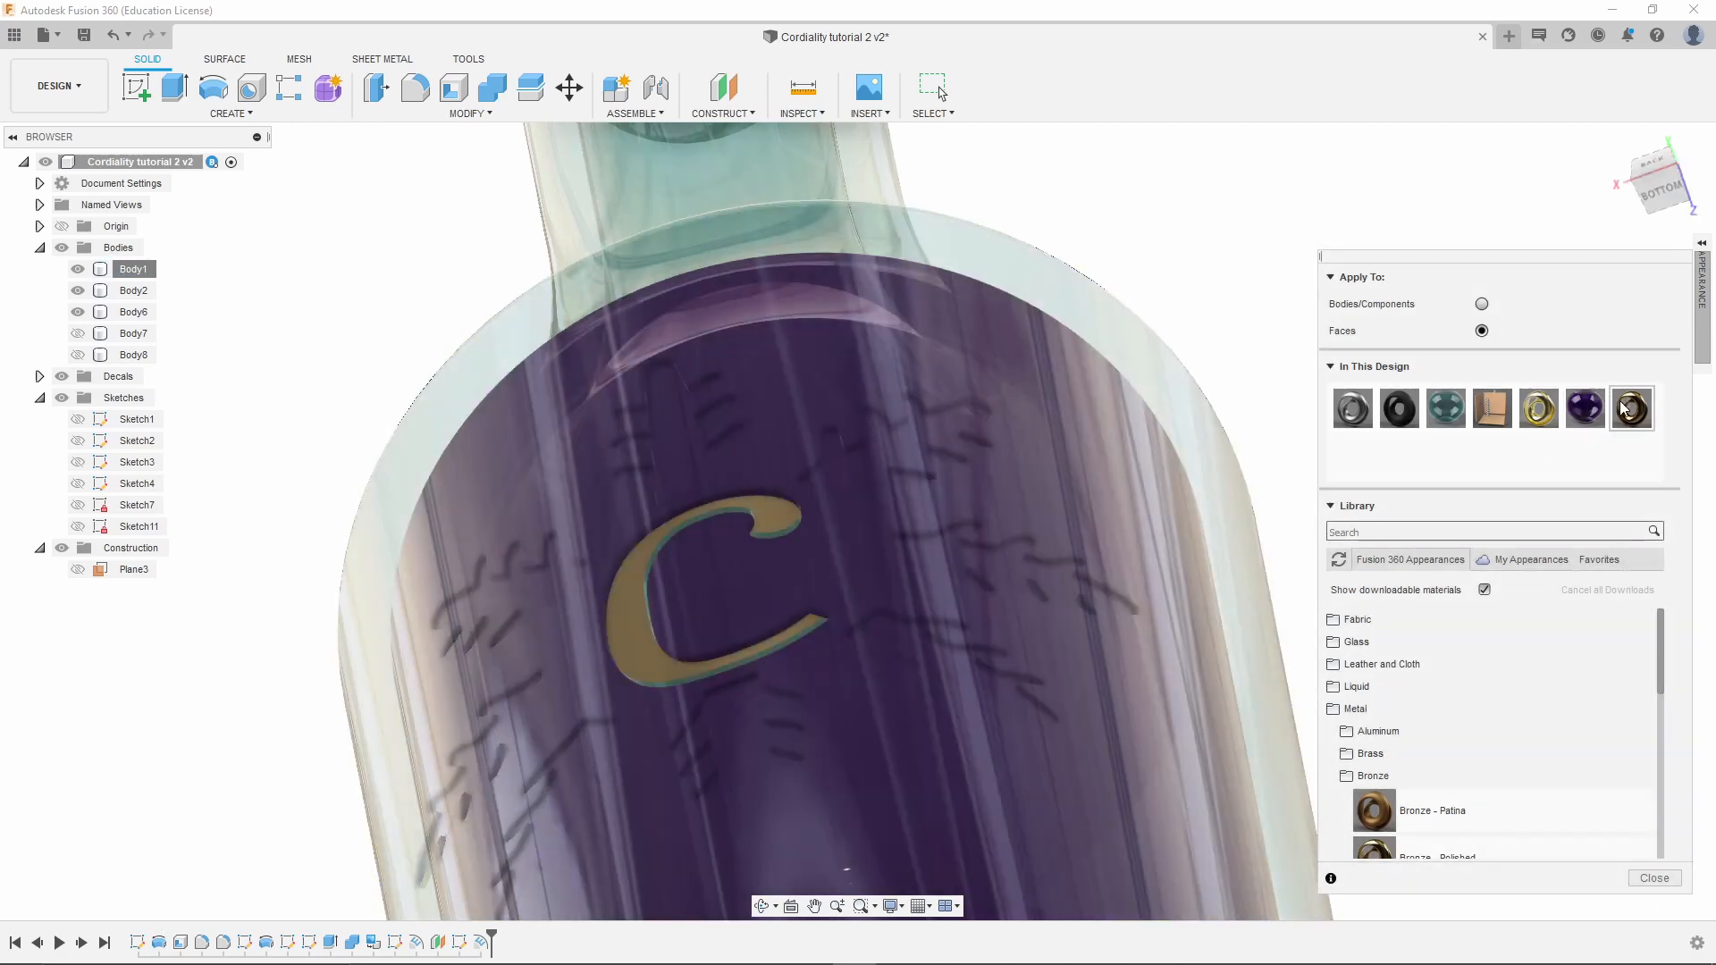
drag(1632, 408, 683, 459)
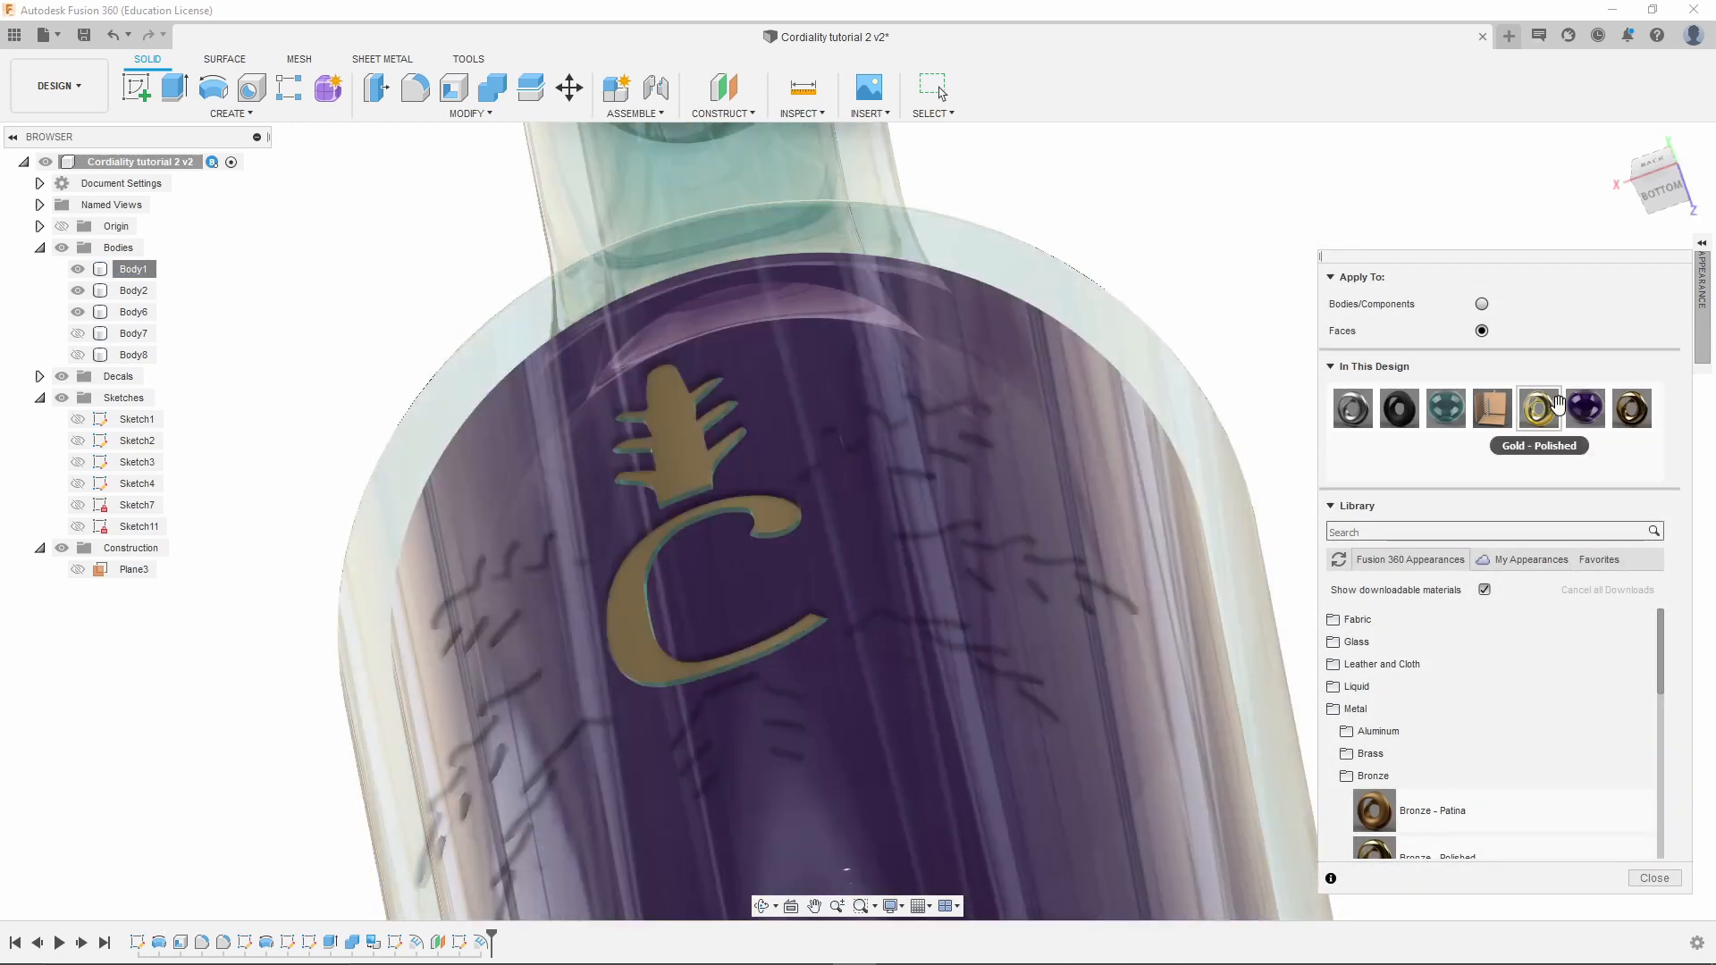
Apply the Bronze - Polished appearance to the seven remaining recessed leaf faces around the C
drag(944, 436, 927, 444)
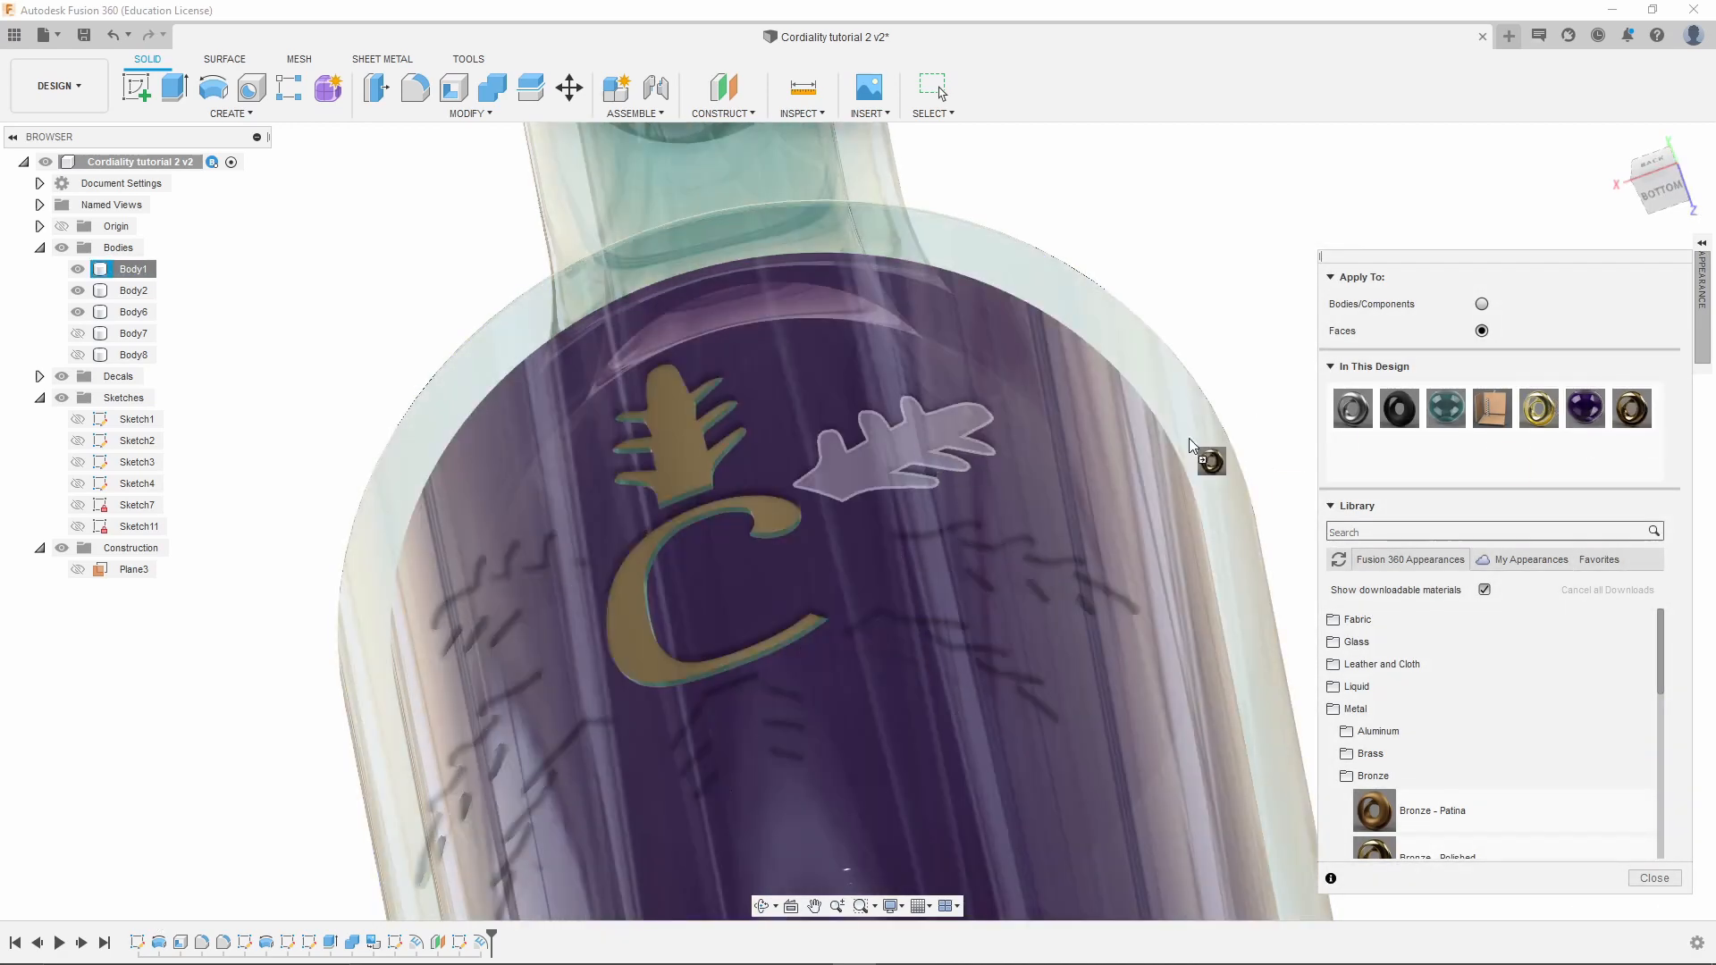
drag(1631, 408, 1013, 566)
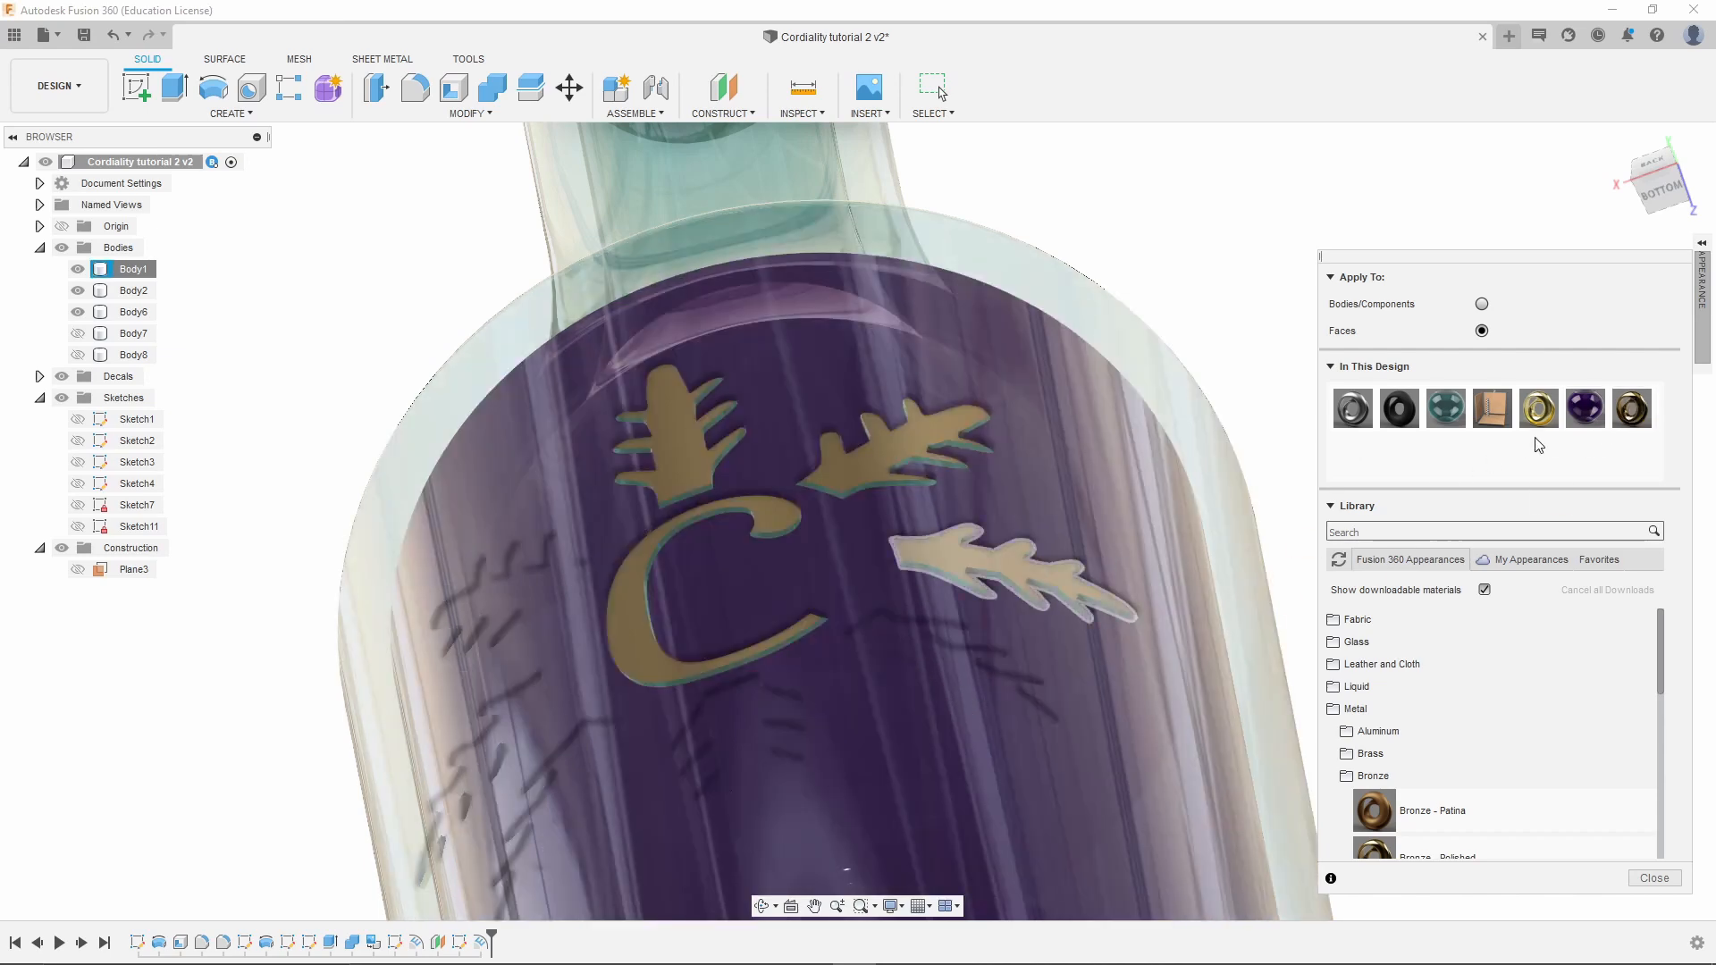
drag(1619, 413, 930, 670)
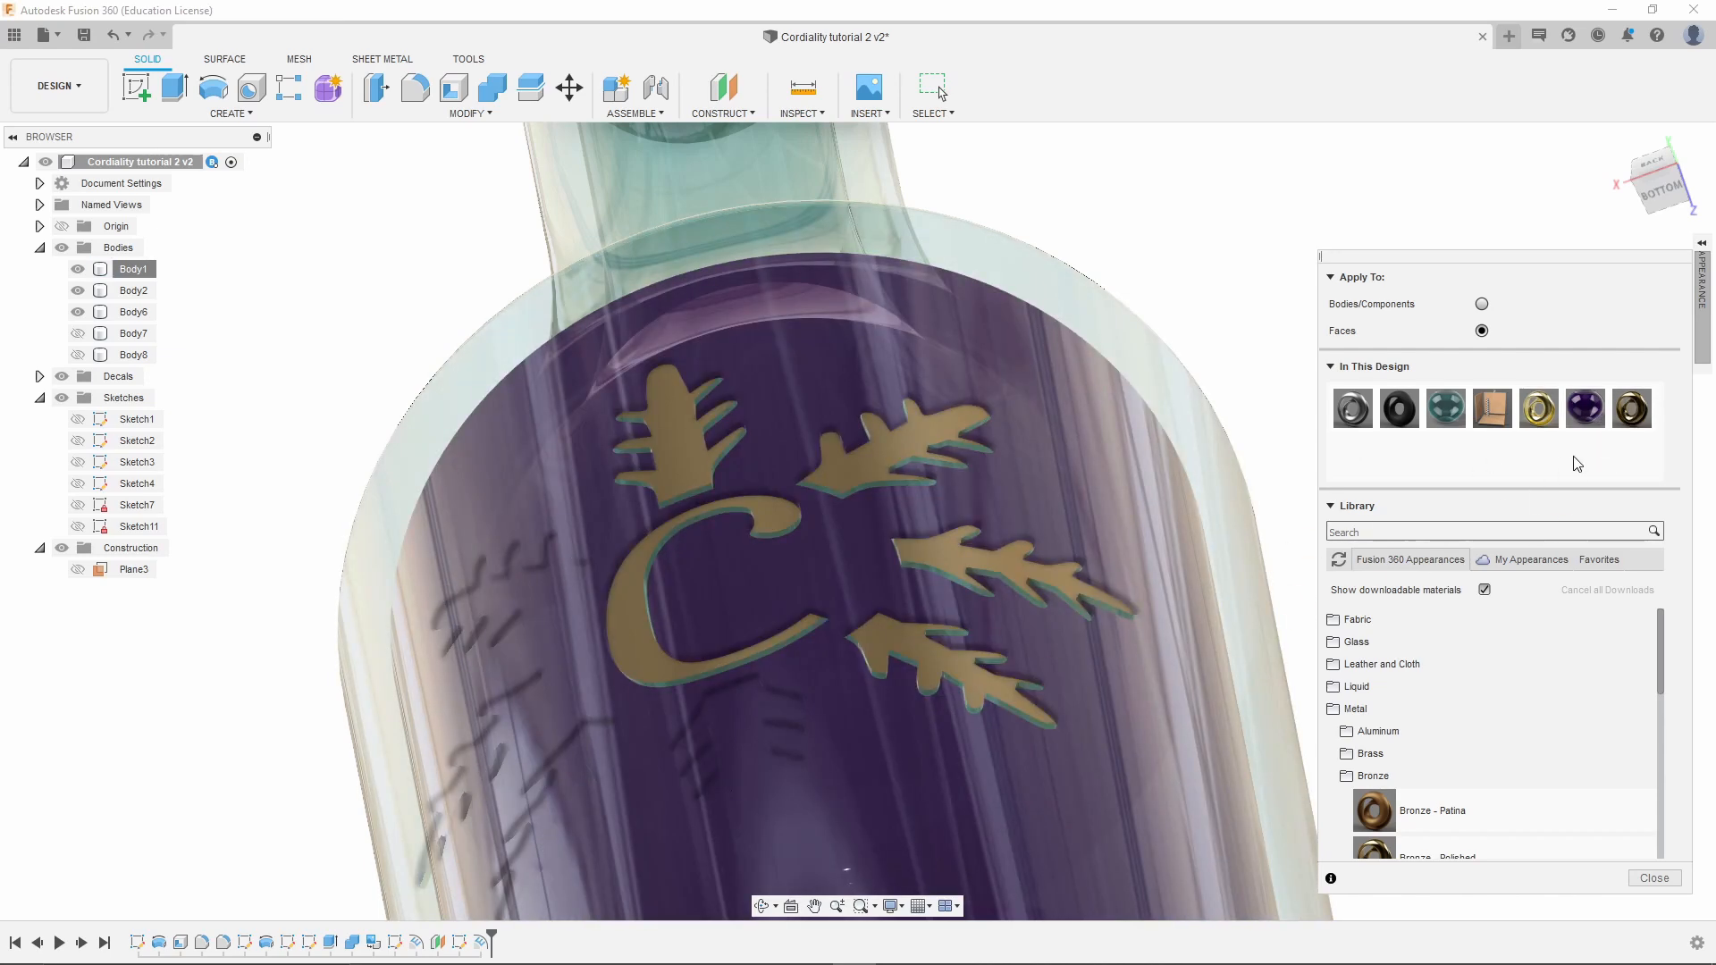
drag(1625, 411, 755, 753)
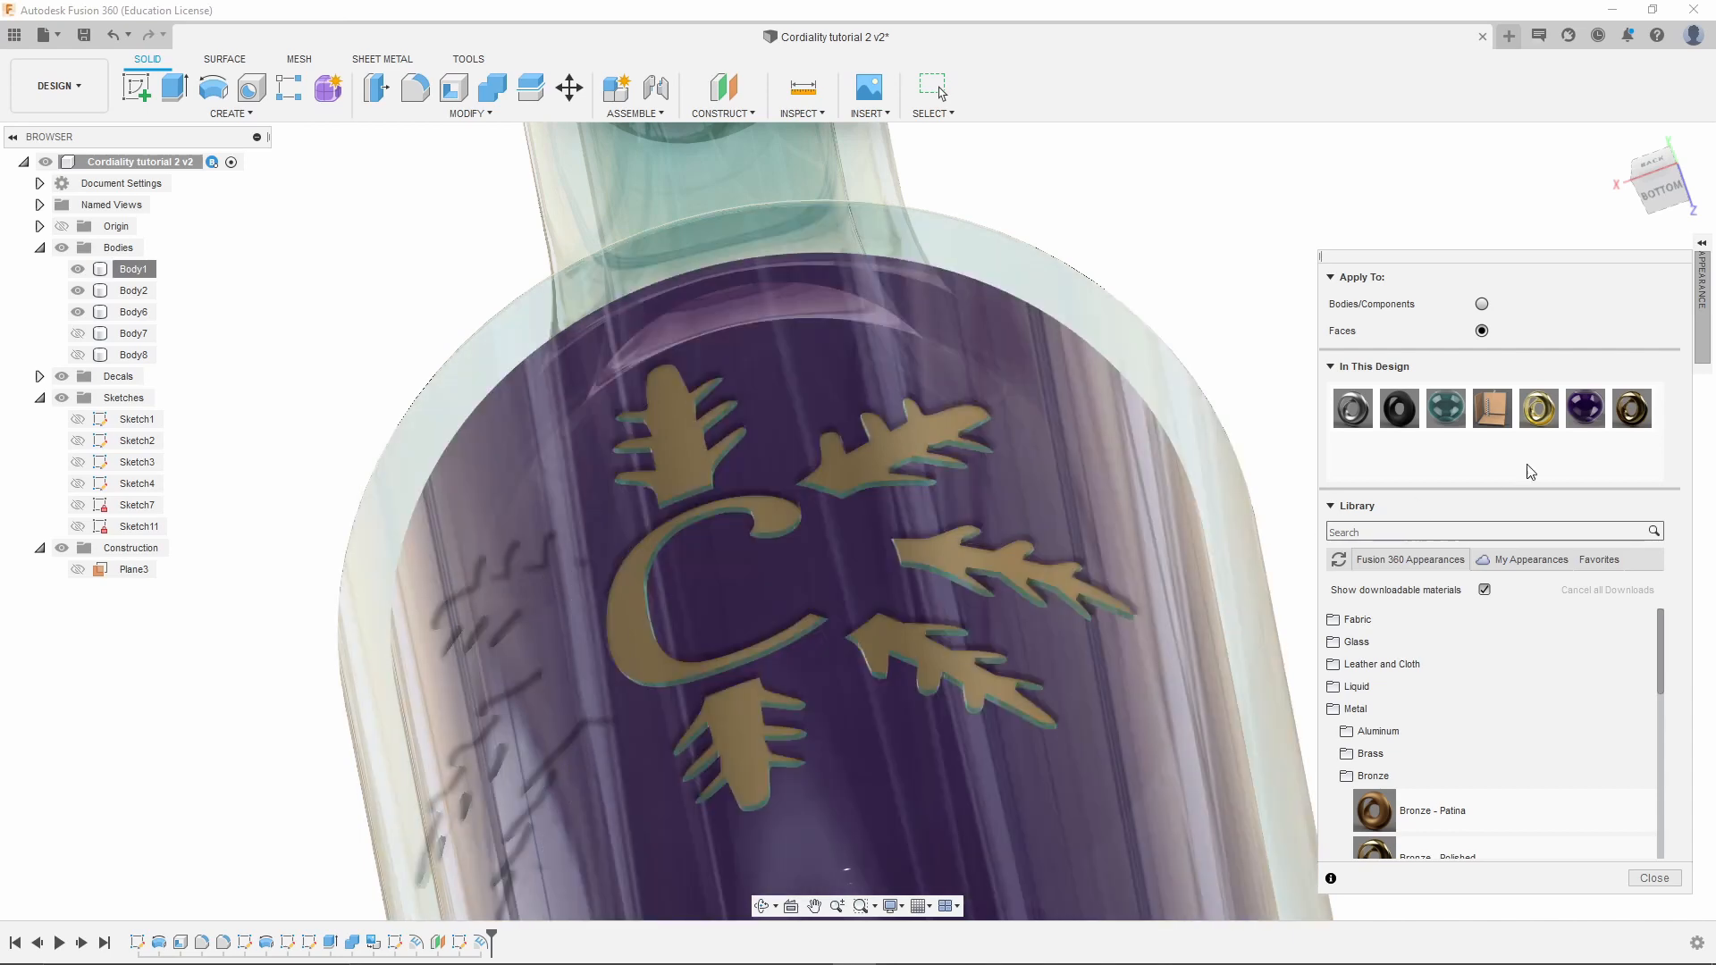
drag(1633, 409, 611, 765)
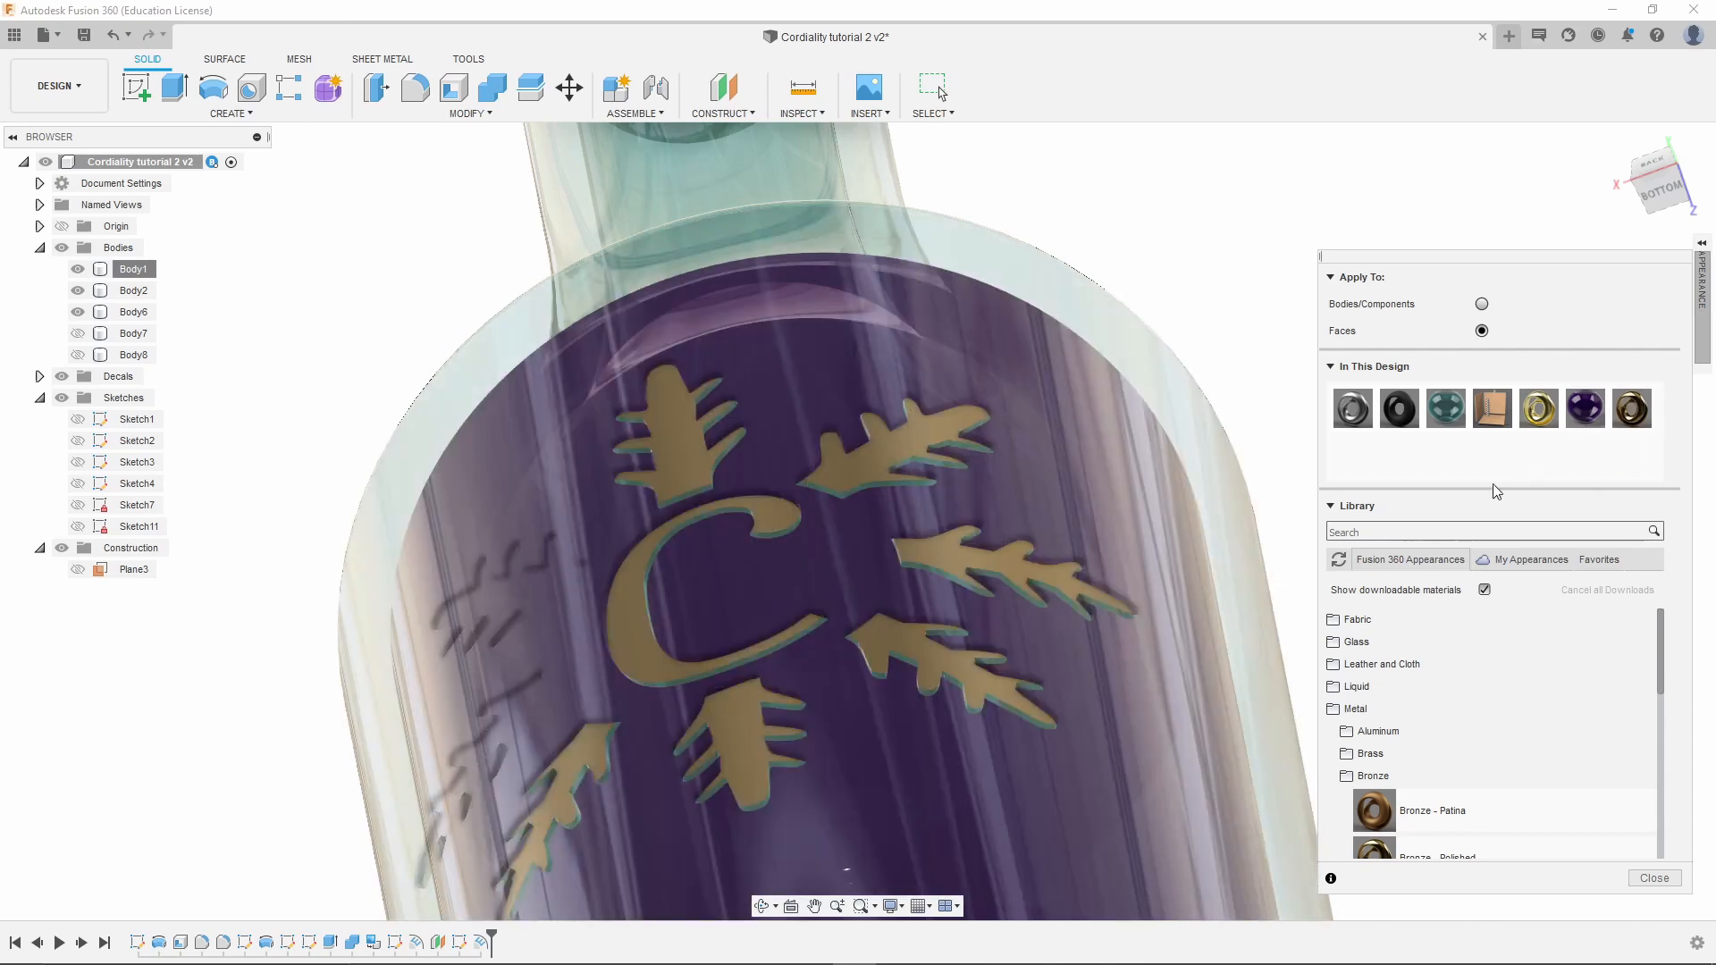
drag(1631, 409, 534, 693)
drag(1631, 408, 566, 601)
Inspect the bronze logo through the bottle's side and the Cordiality label on its front
scroll(386, 268, down, 3)
shift+middle_drag(491, 388, 658, 432)
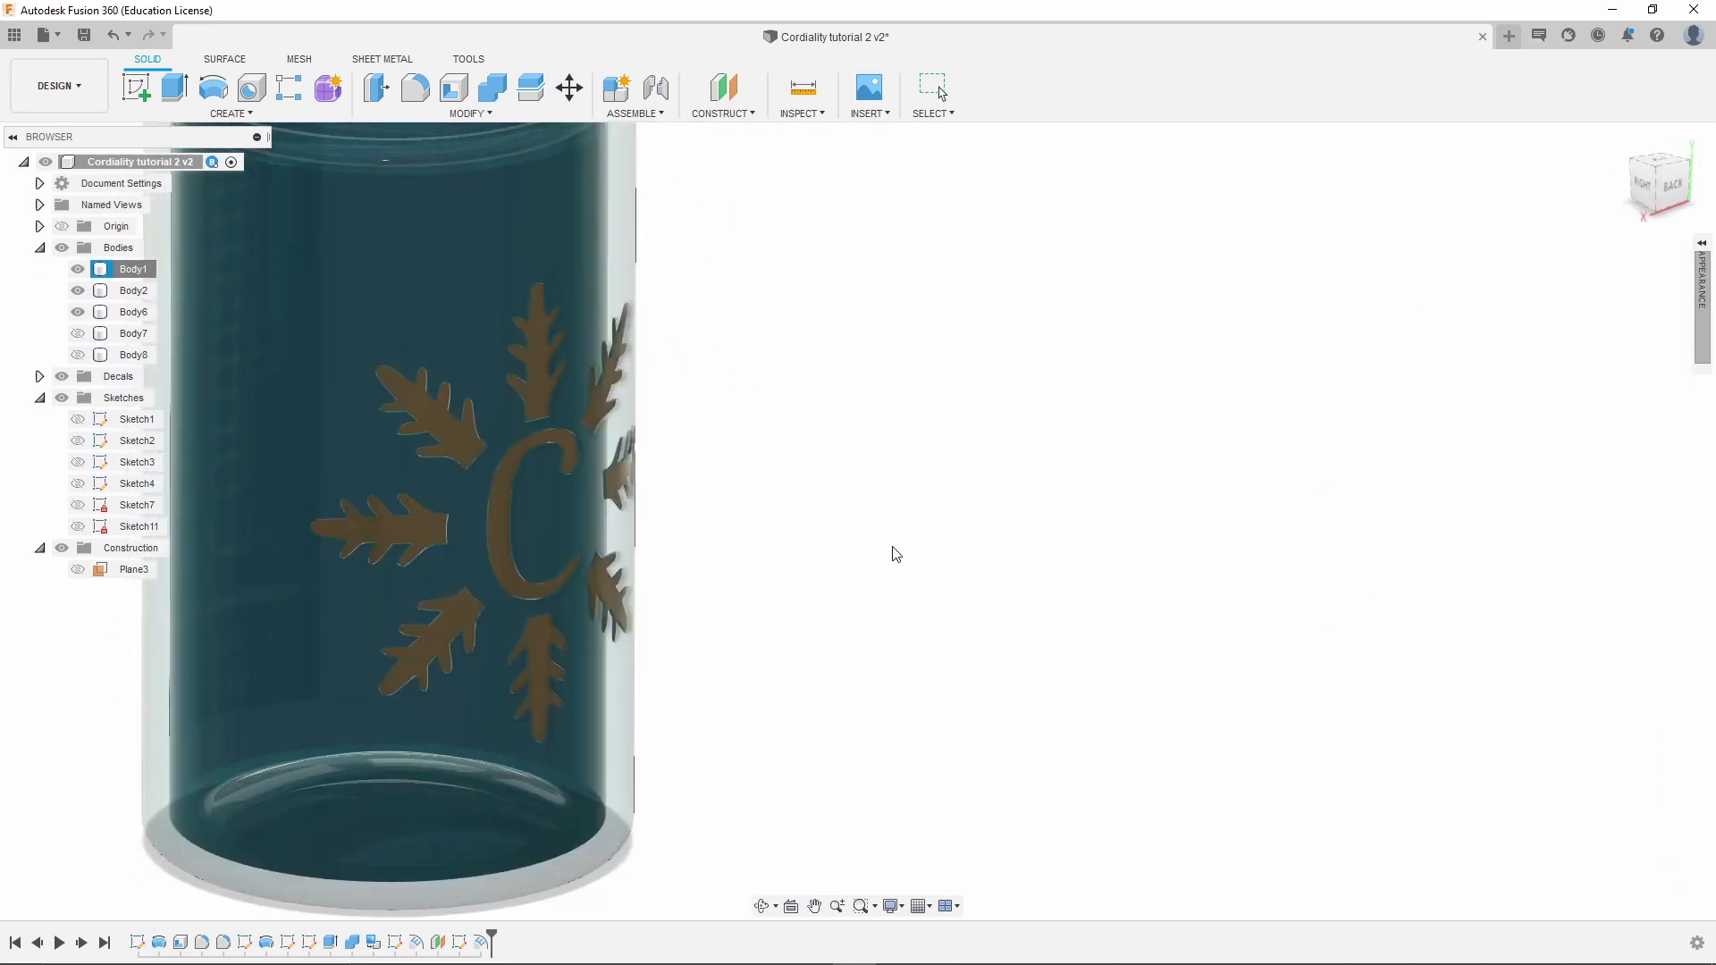
scroll(892, 552, down, 3)
scroll(409, 537, up, 3)
shift+middle_drag(350, 529, 450, 651)
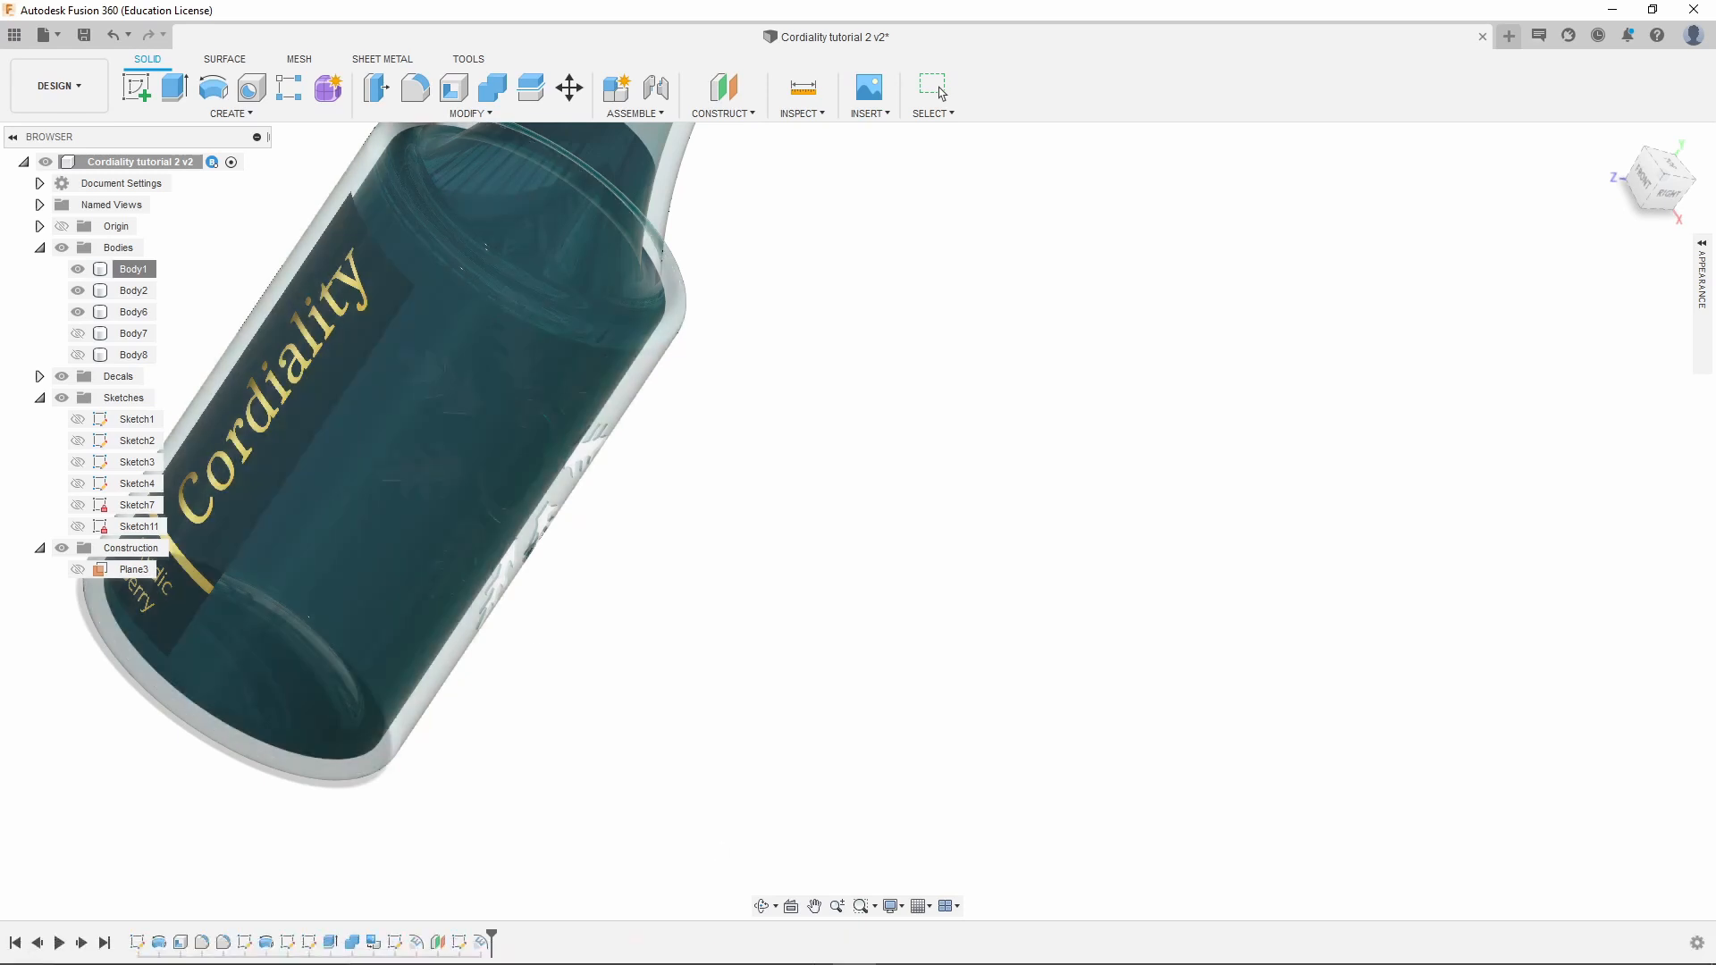
Switch to Inkscape to view the Cordiality label and logo artwork, and return to Fusion 360
mouse_move(785, 961)
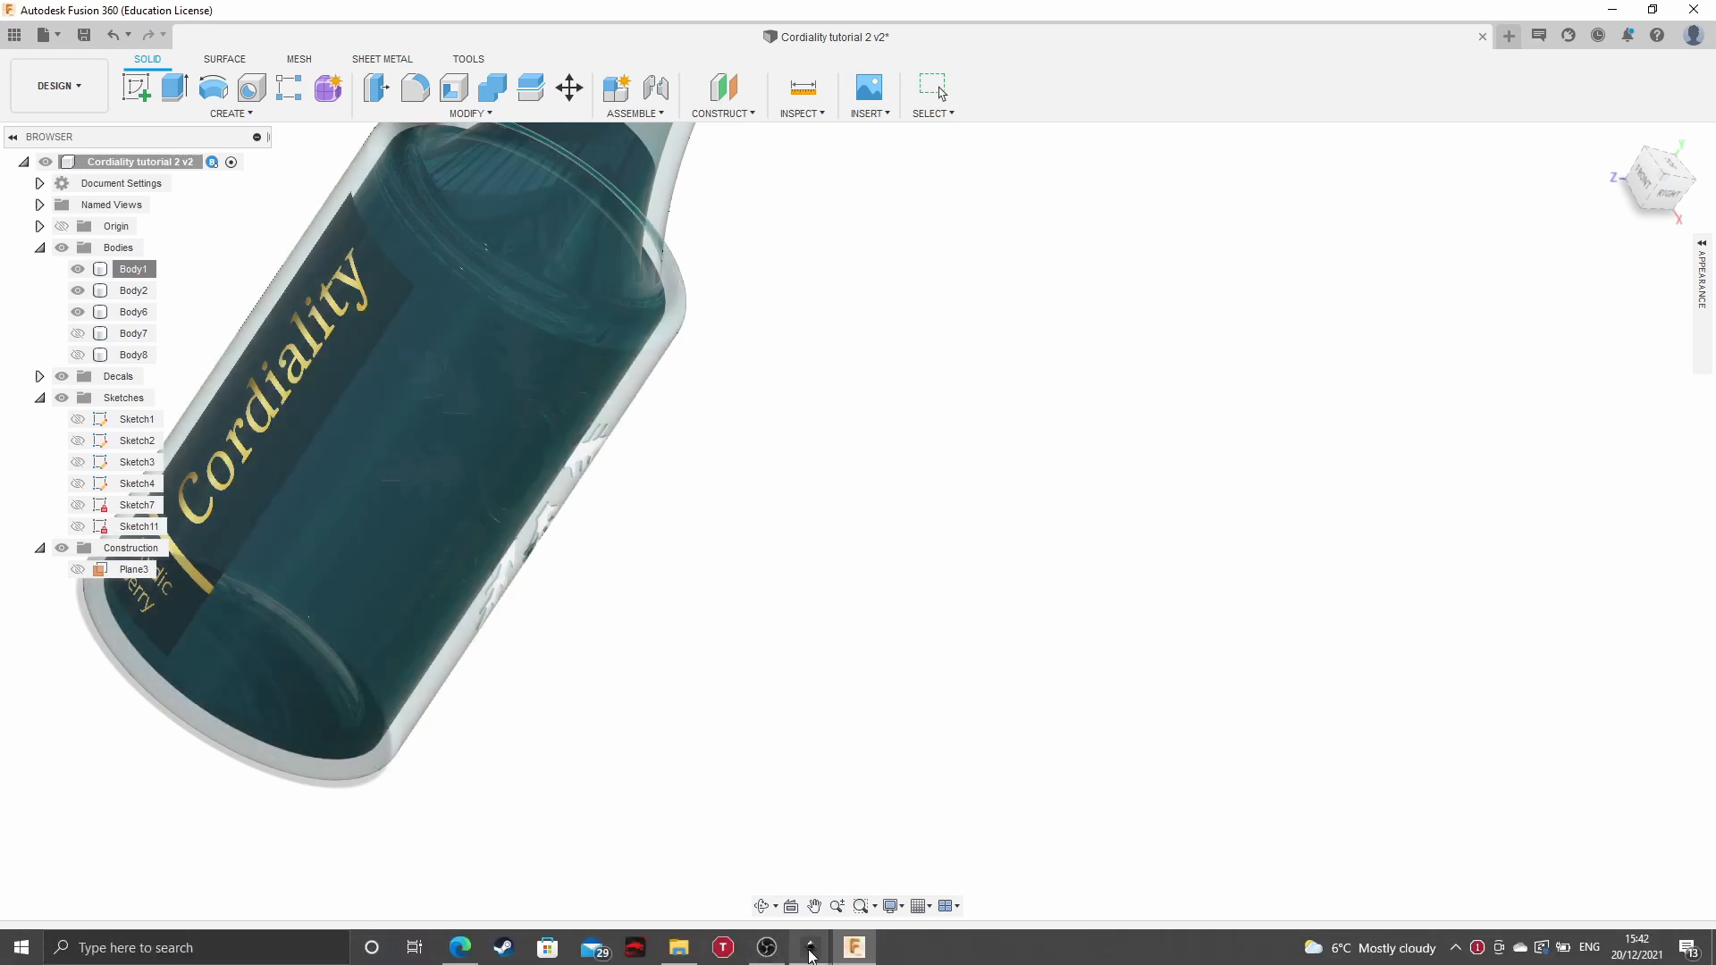
click(732, 881)
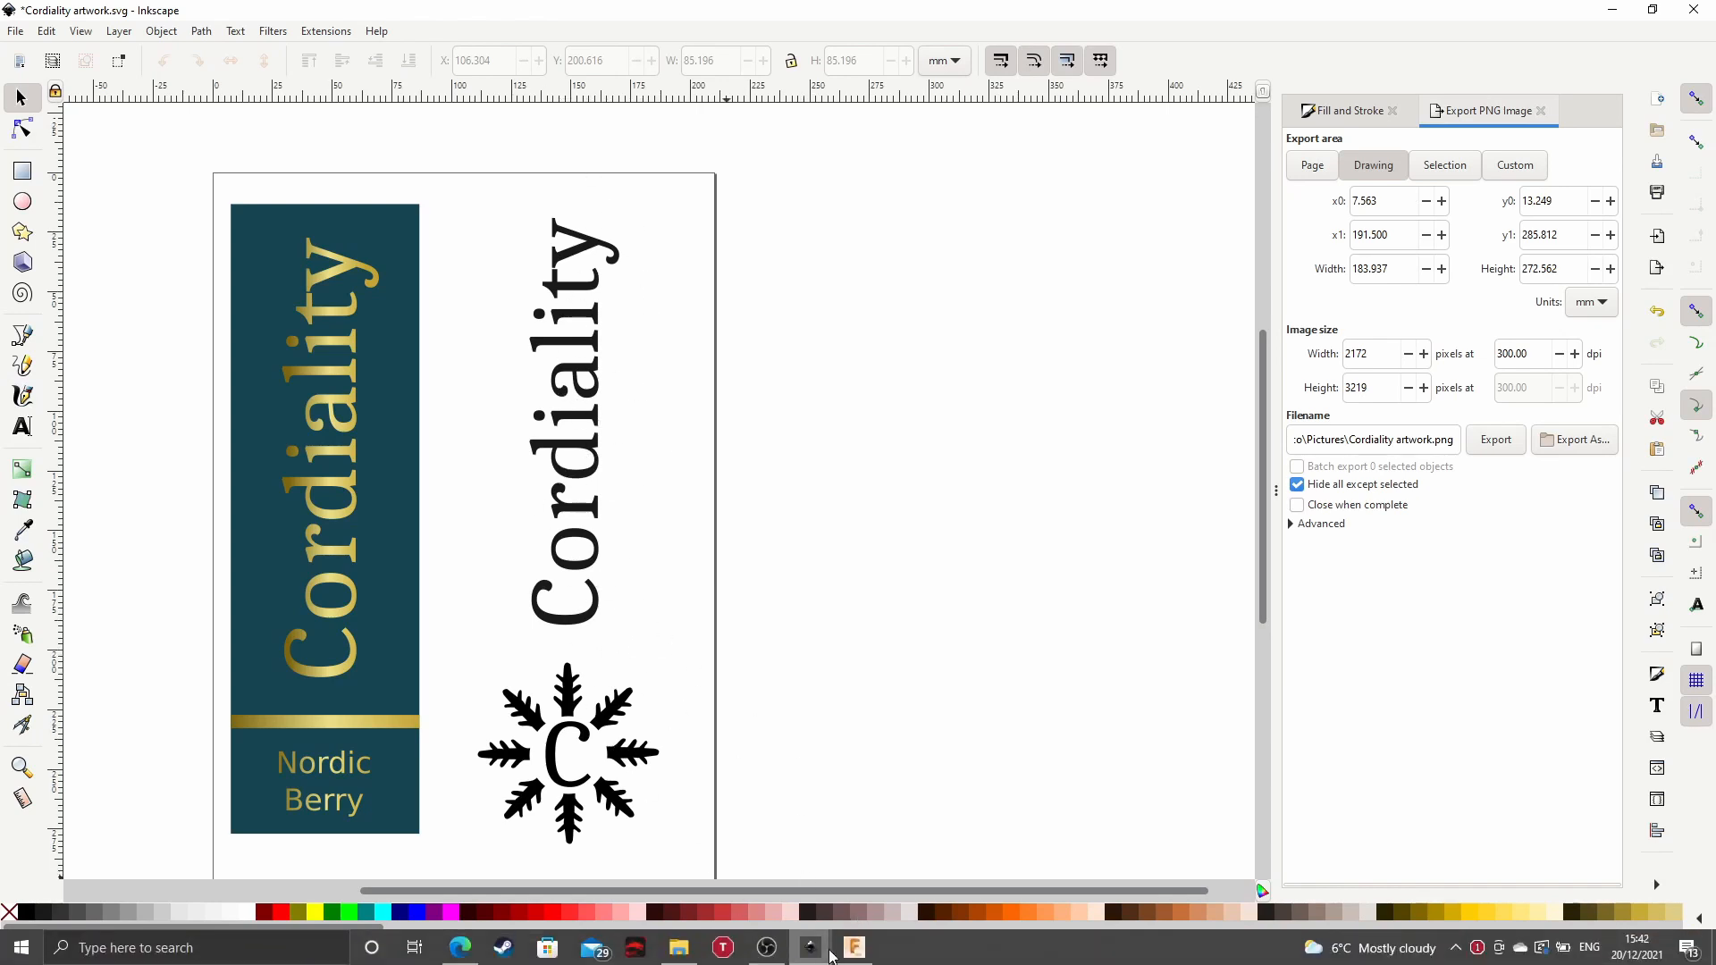
click(856, 954)
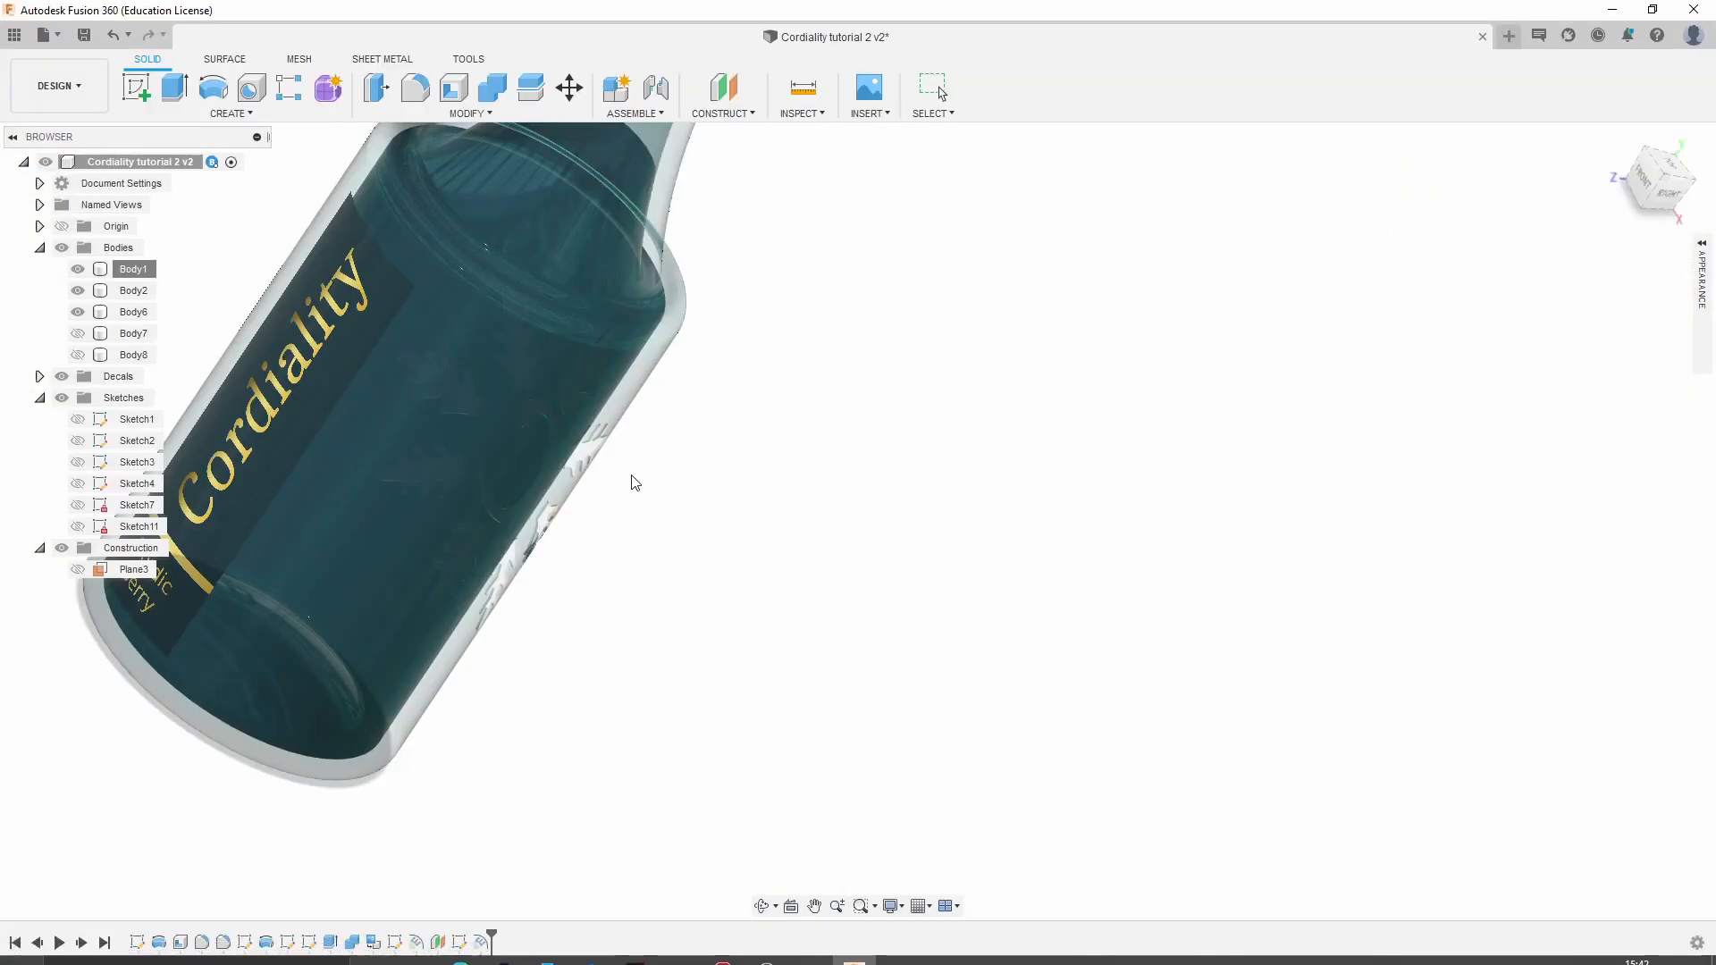
Examine the recessed bronze logo on the bottle's back close up and the matching logo on top of the stopper
shift+middle_drag(480, 462, 444, 301)
scroll(610, 462, up, 10)
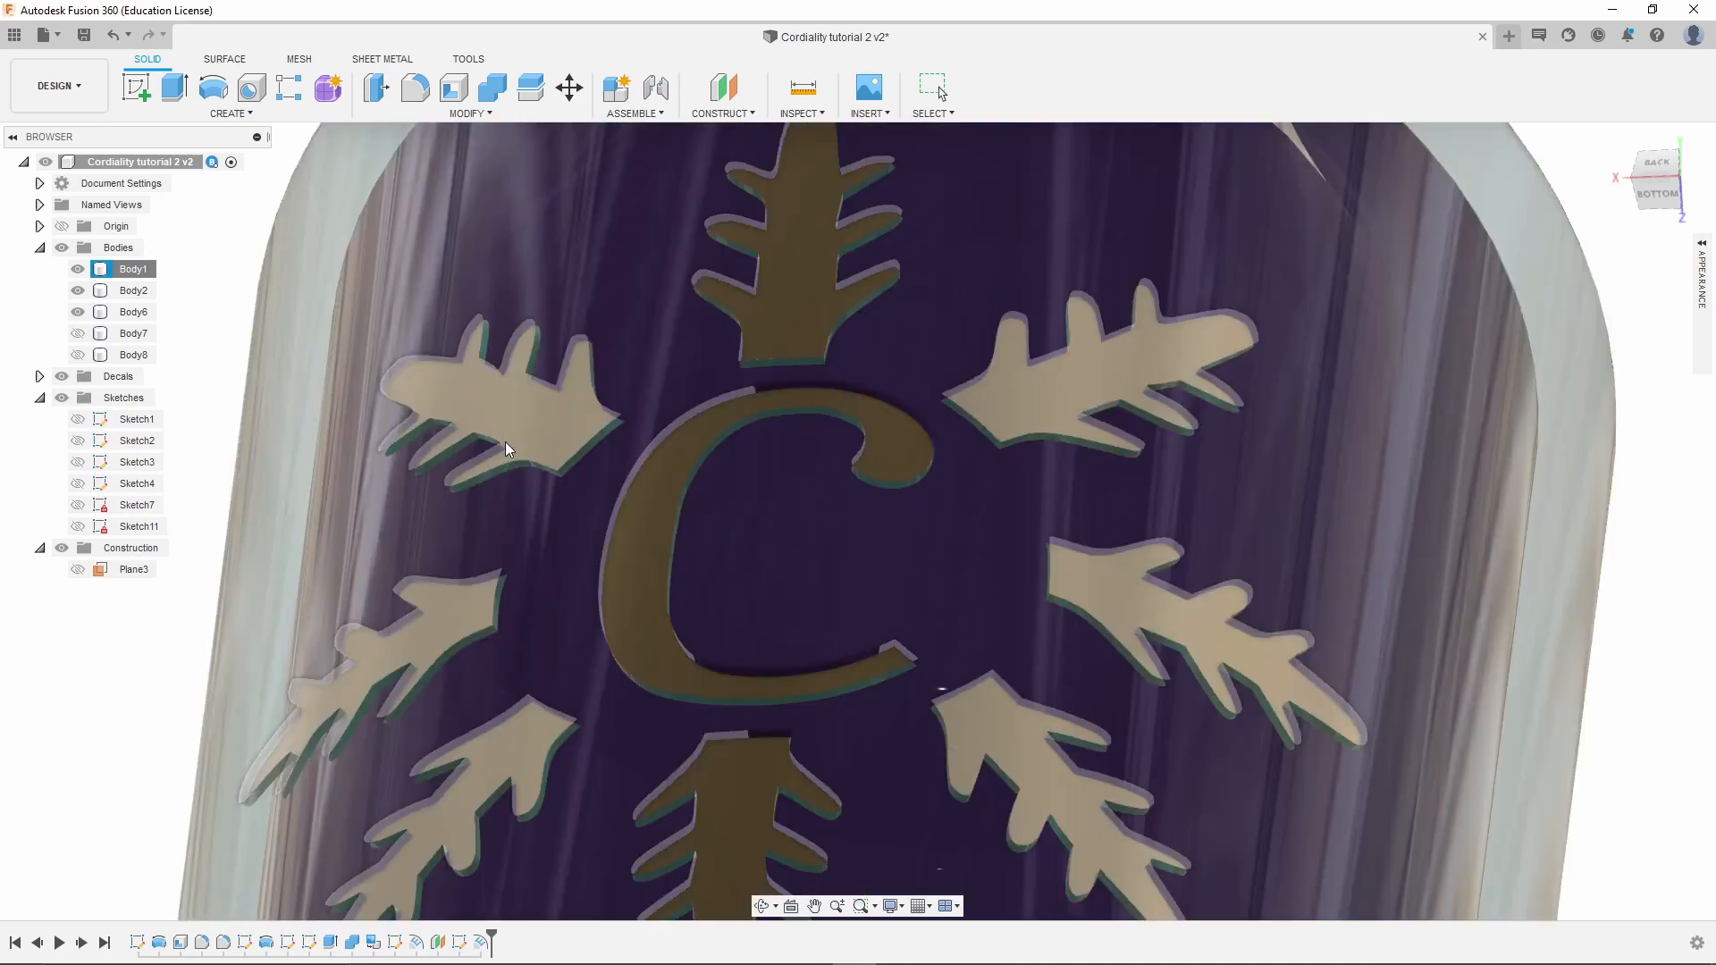
shift+middle_drag(506, 447, 726, 372)
scroll(726, 365, down, 10)
shift+middle_drag(420, 335, 500, 344)
click(502, 347)
scroll(545, 380, up, 10)
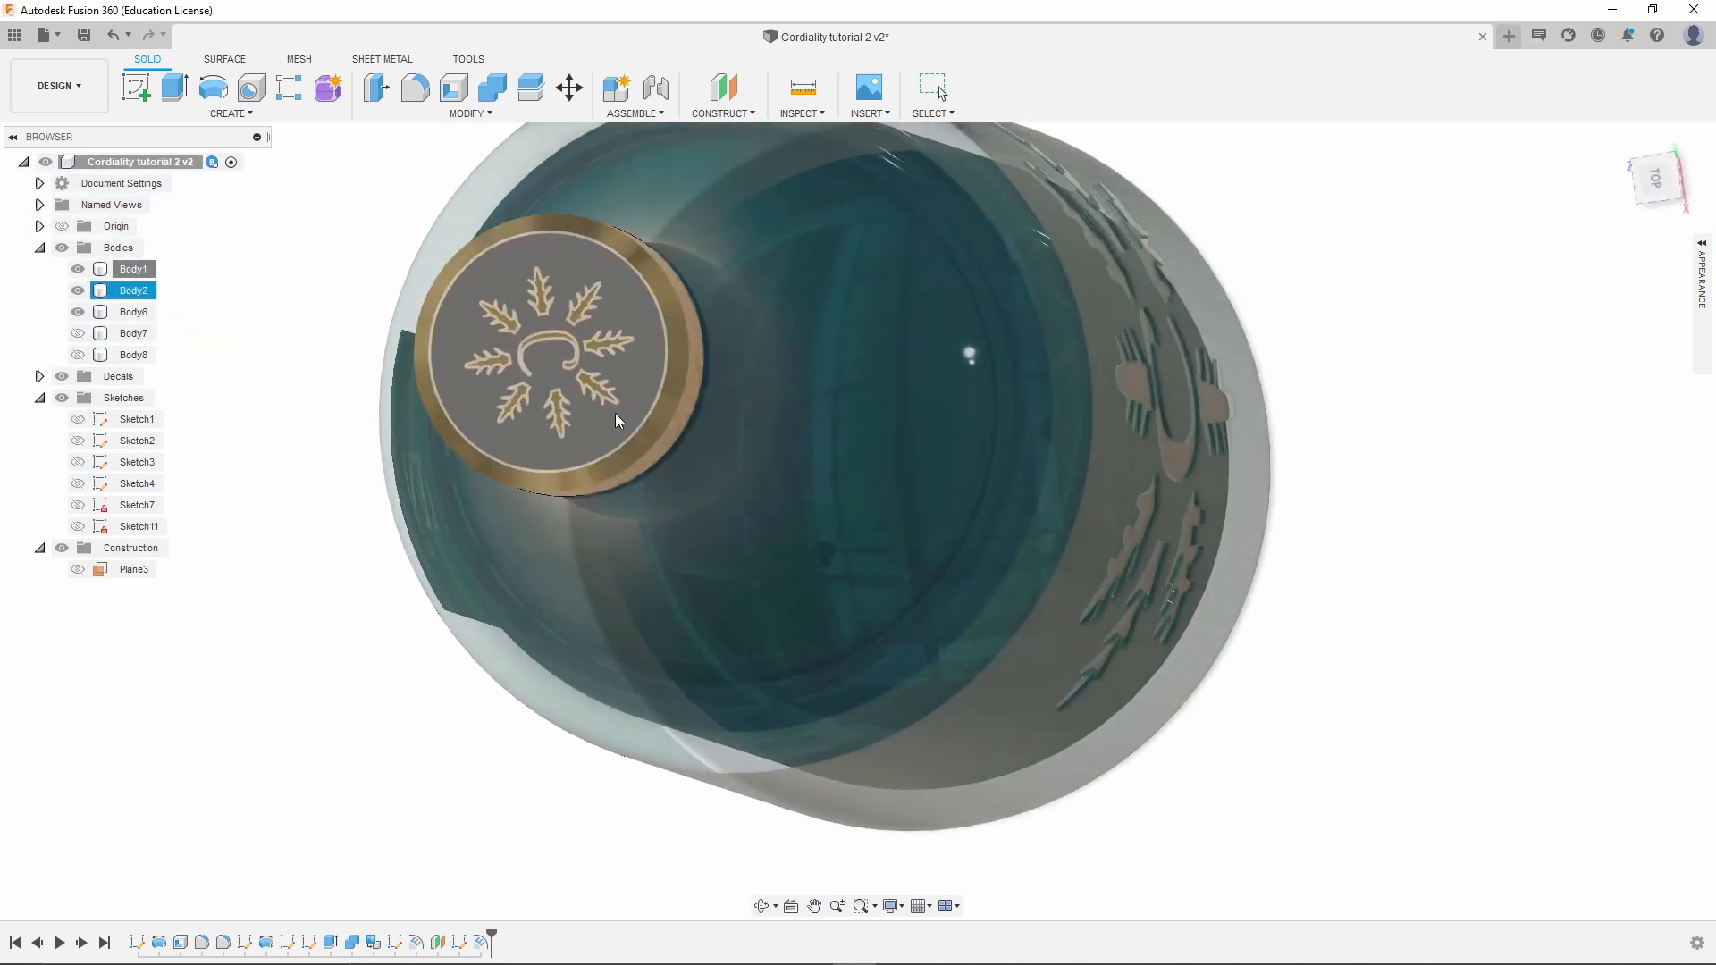
scroll(785, 326, down, 3)
click(785, 326)
scroll(788, 387, down, 5)
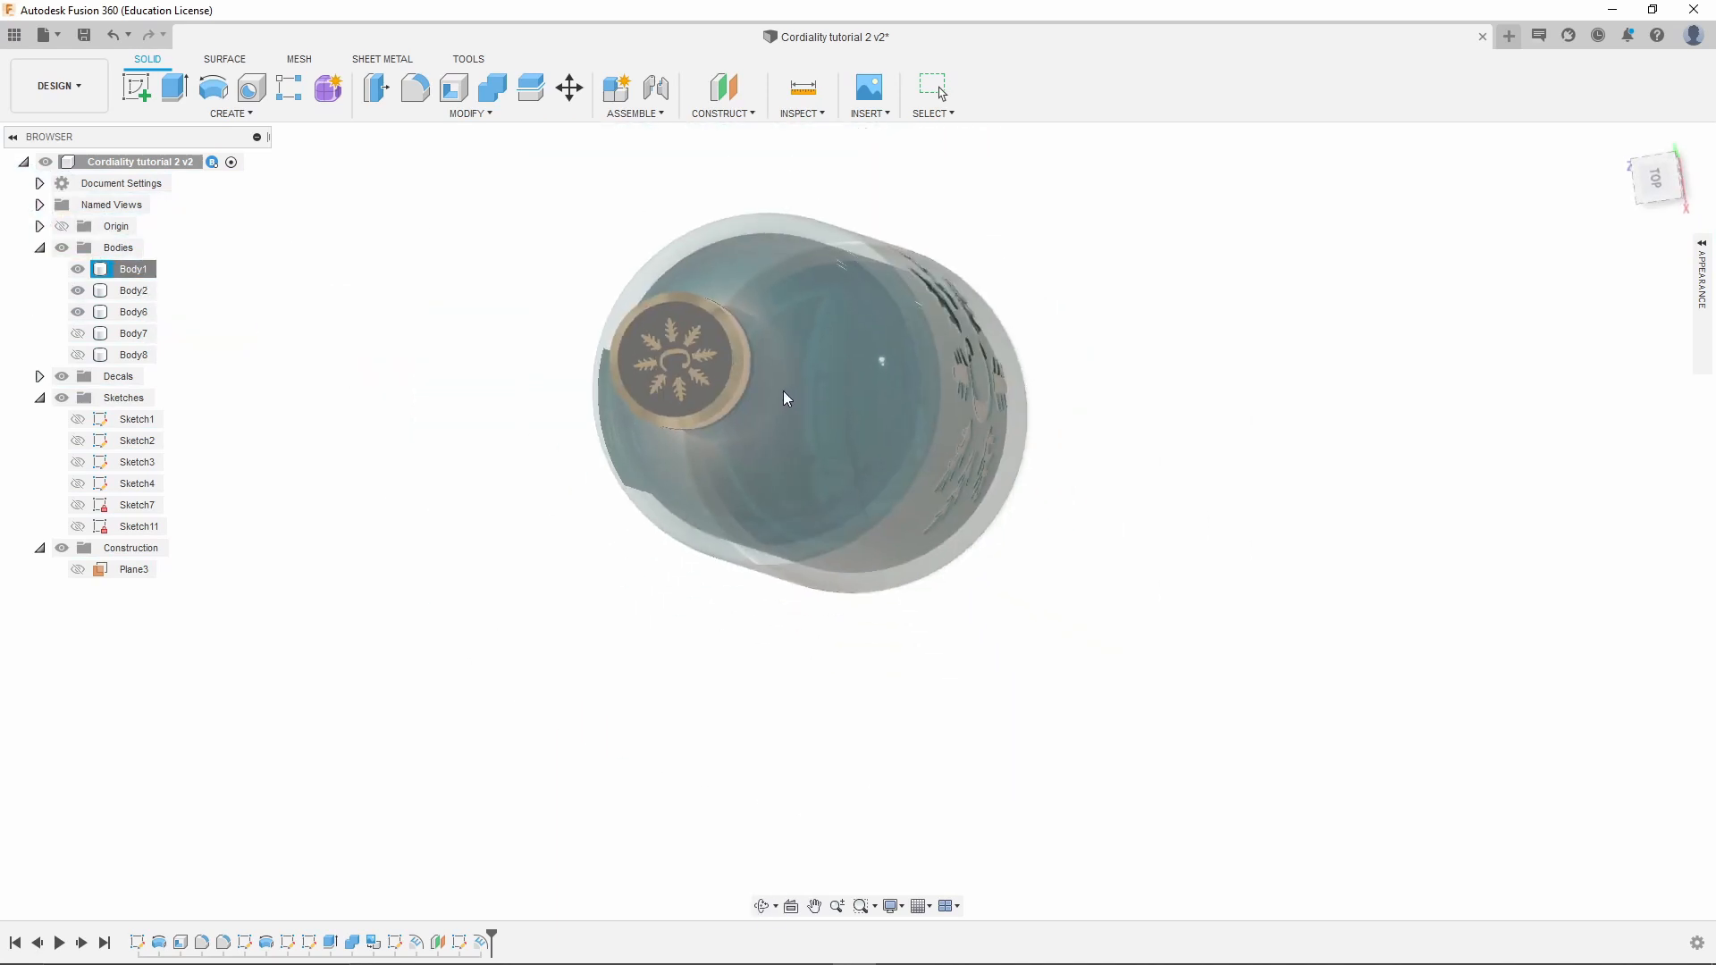
Review the finished bottle as a whole, checking the front label, the bronze logo on the back and the stopper
shift+middle_drag(786, 398, 672, 420)
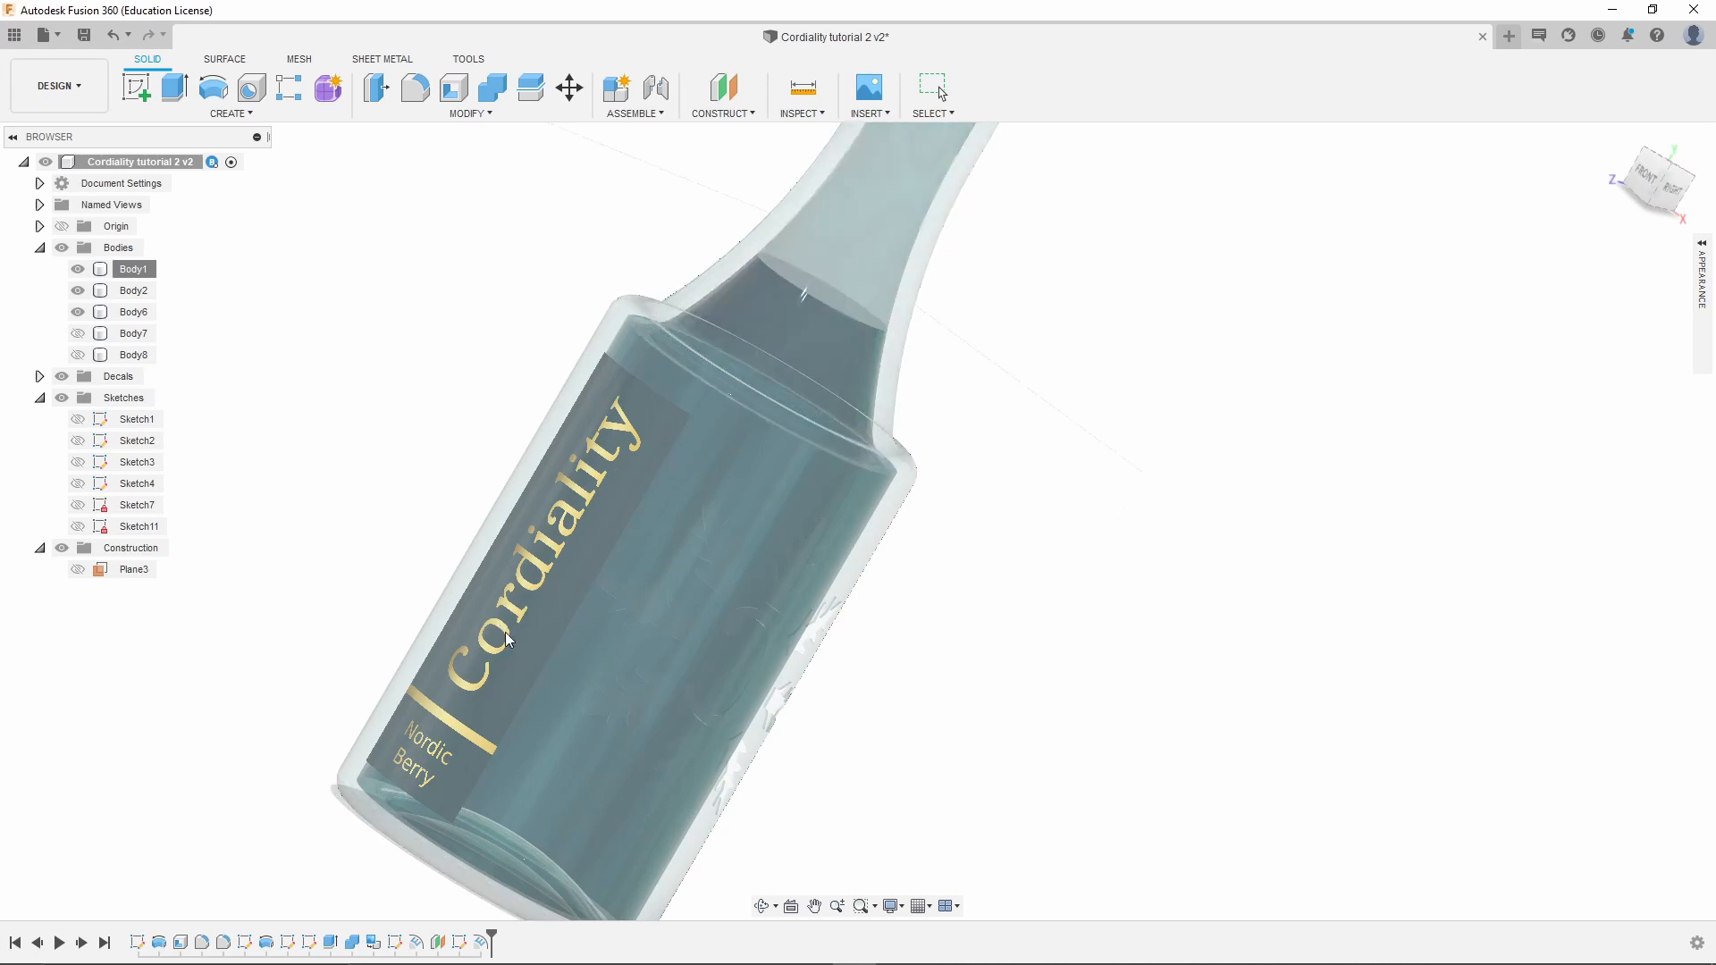
scroll(505, 619, down, 2)
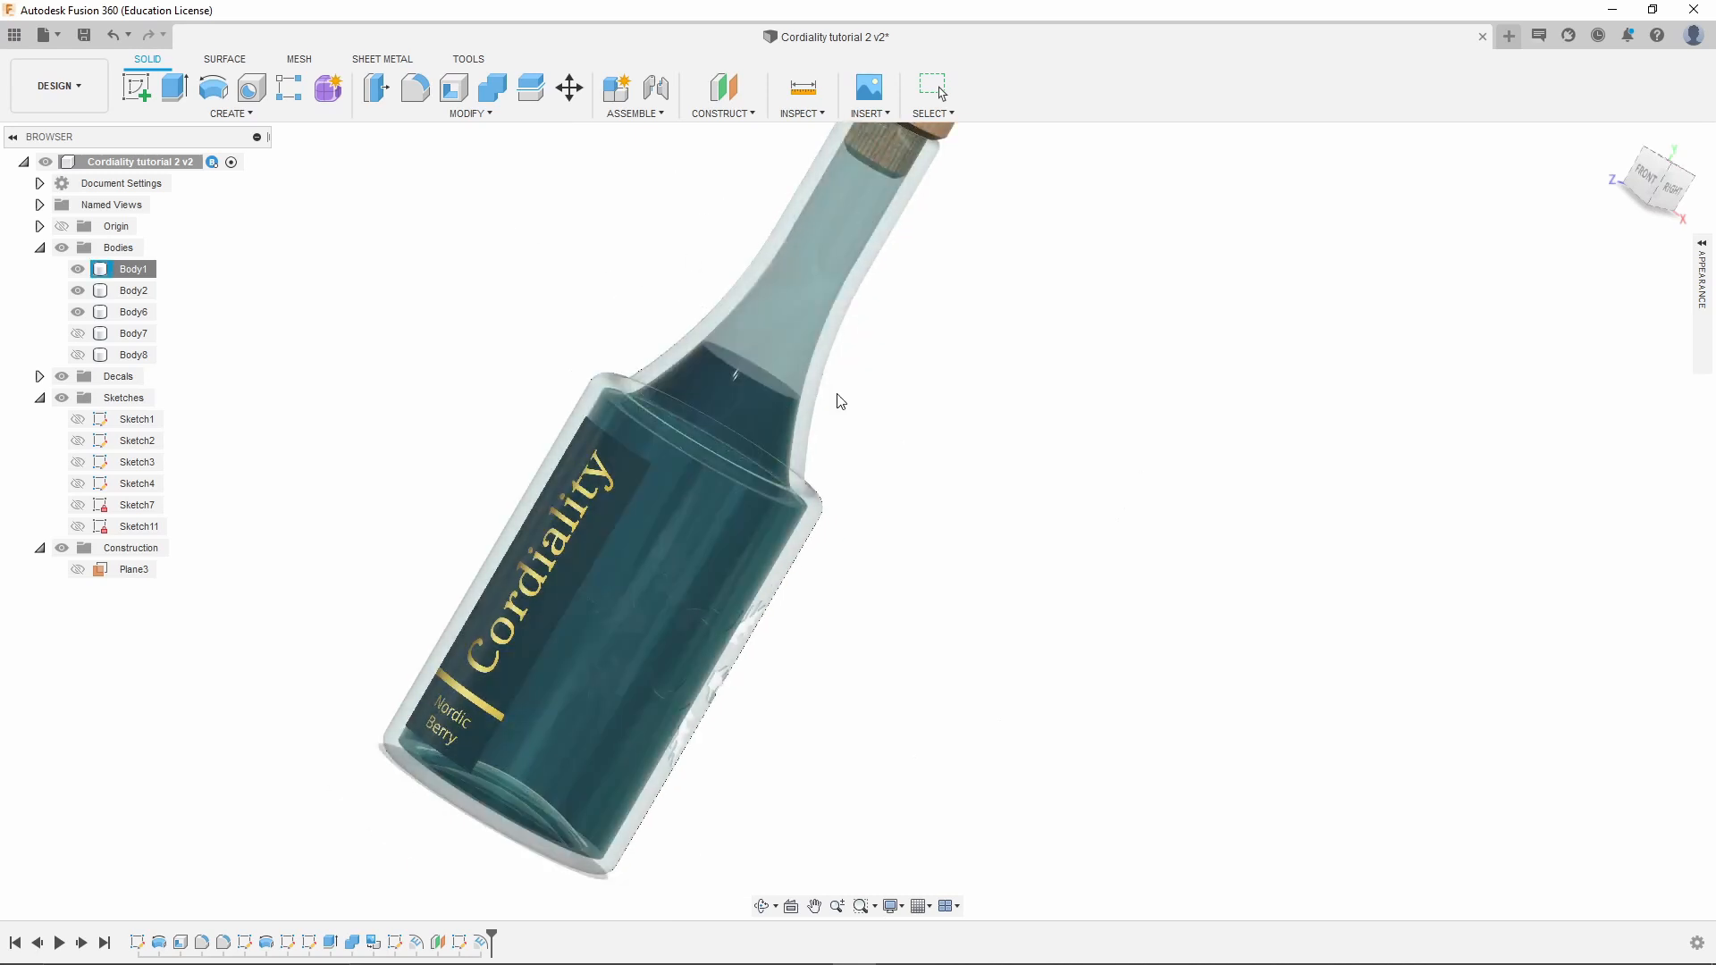
shift+middle_drag(770, 640, 636, 608)
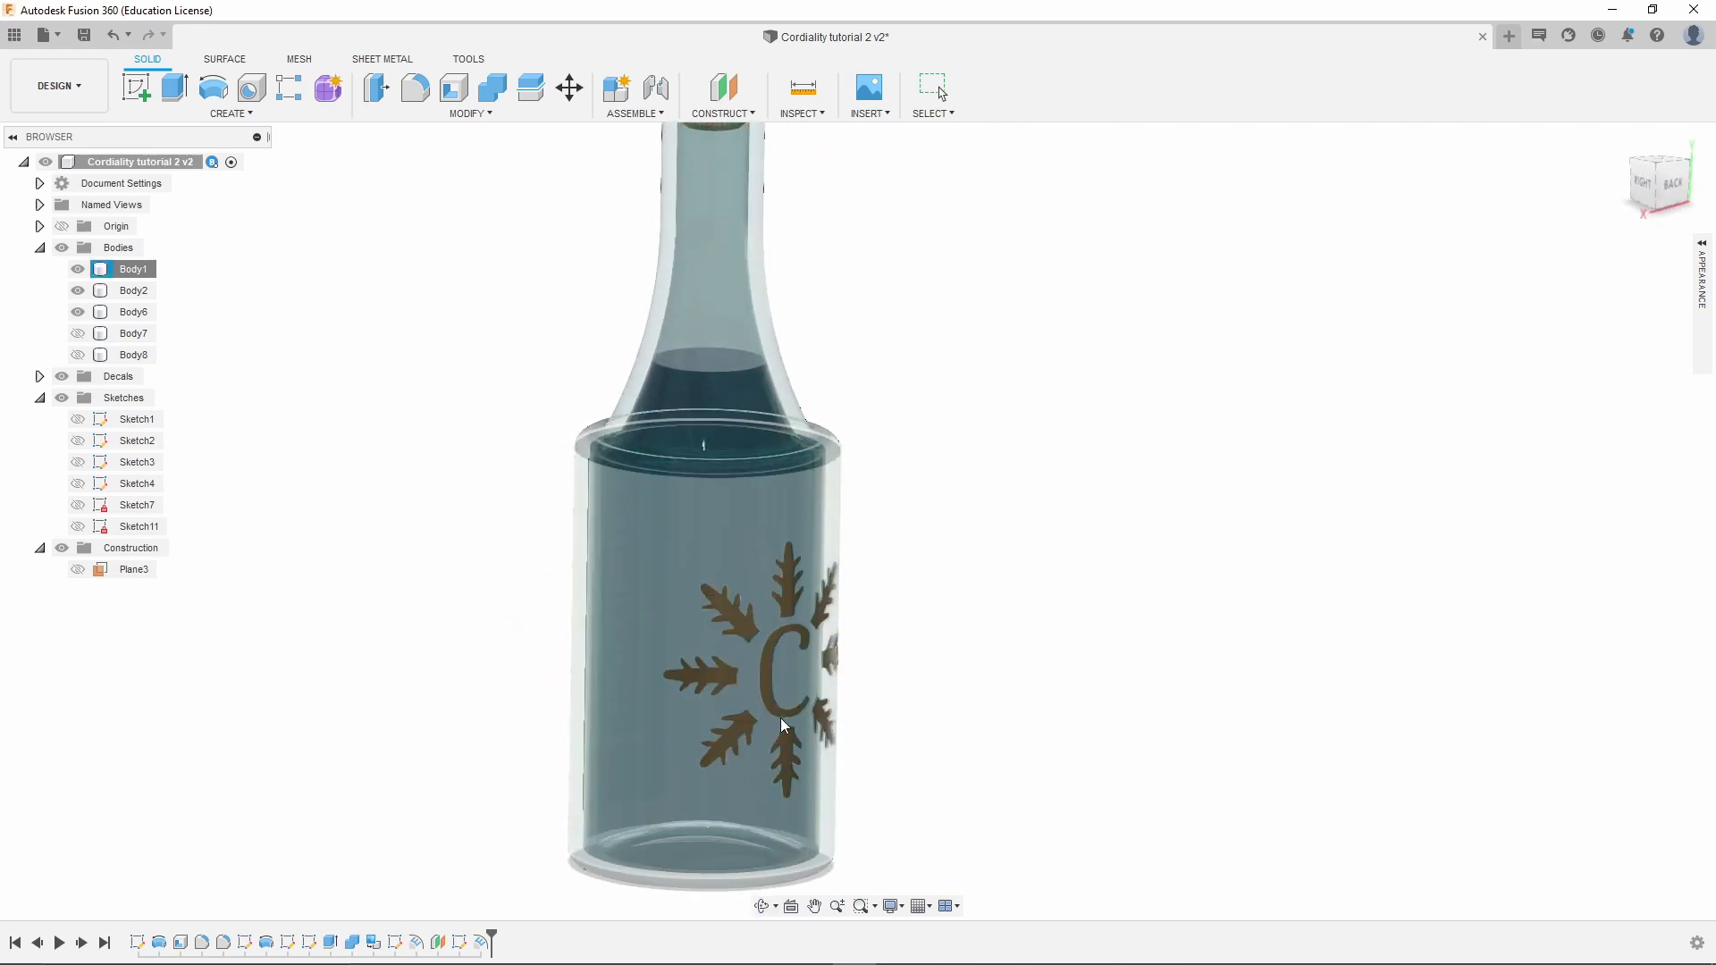
scroll(761, 718, down, 2)
shift+middle_drag(747, 310, 695, 753)
scroll(766, 351, up, 3)
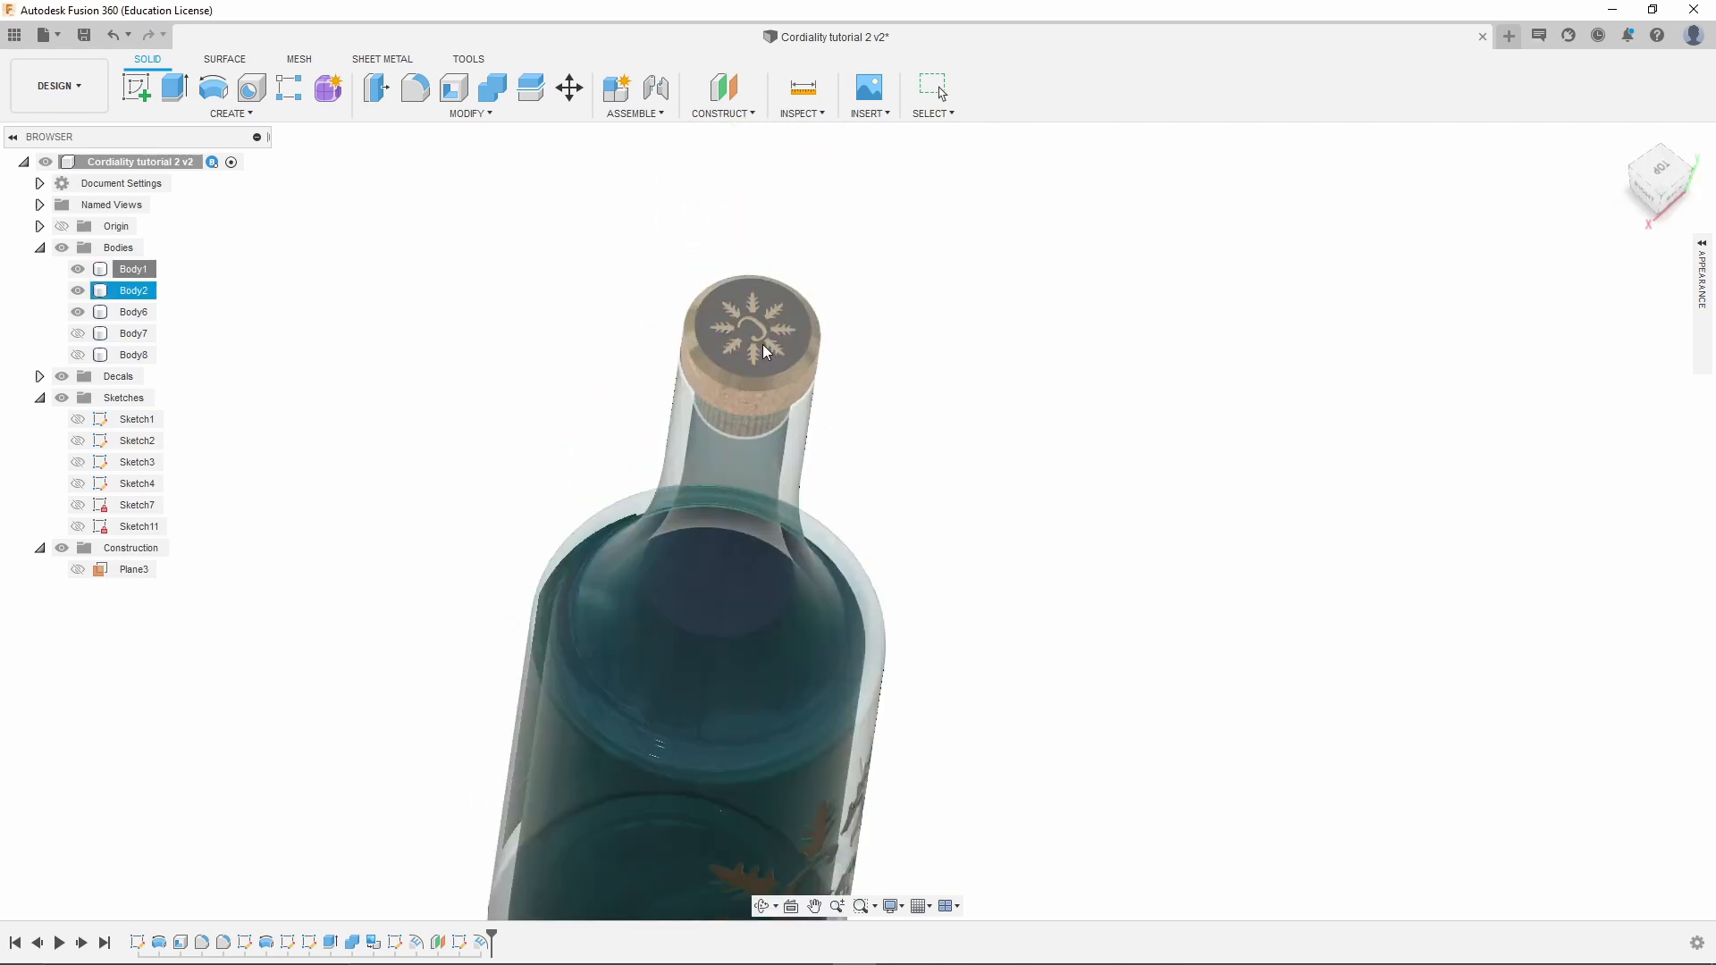
scroll(753, 331, down, 2)
shift+middle_drag(777, 659, 768, 627)
scroll(772, 633, up, 5)
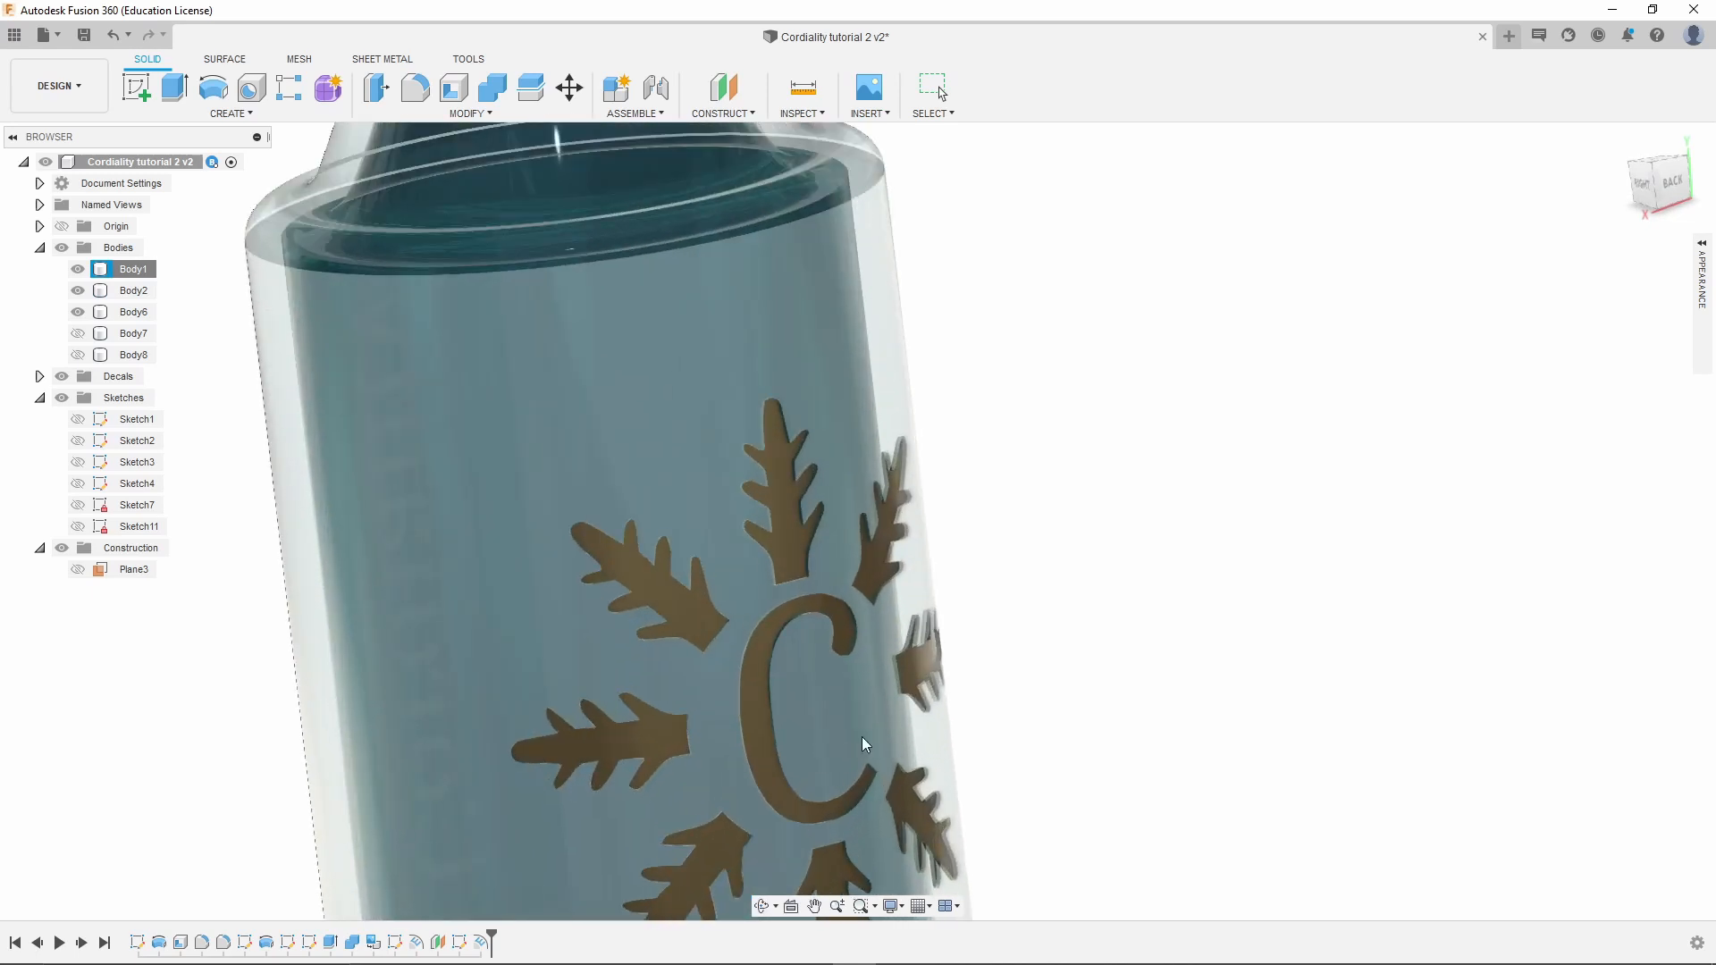
scroll(852, 706, down, 2)
mouse_move(609, 645)
shift+middle_down()
mouse_move(636, 643)
mouse_move(604, 646)
shift+middle_up()
scroll(601, 589, down, 3)
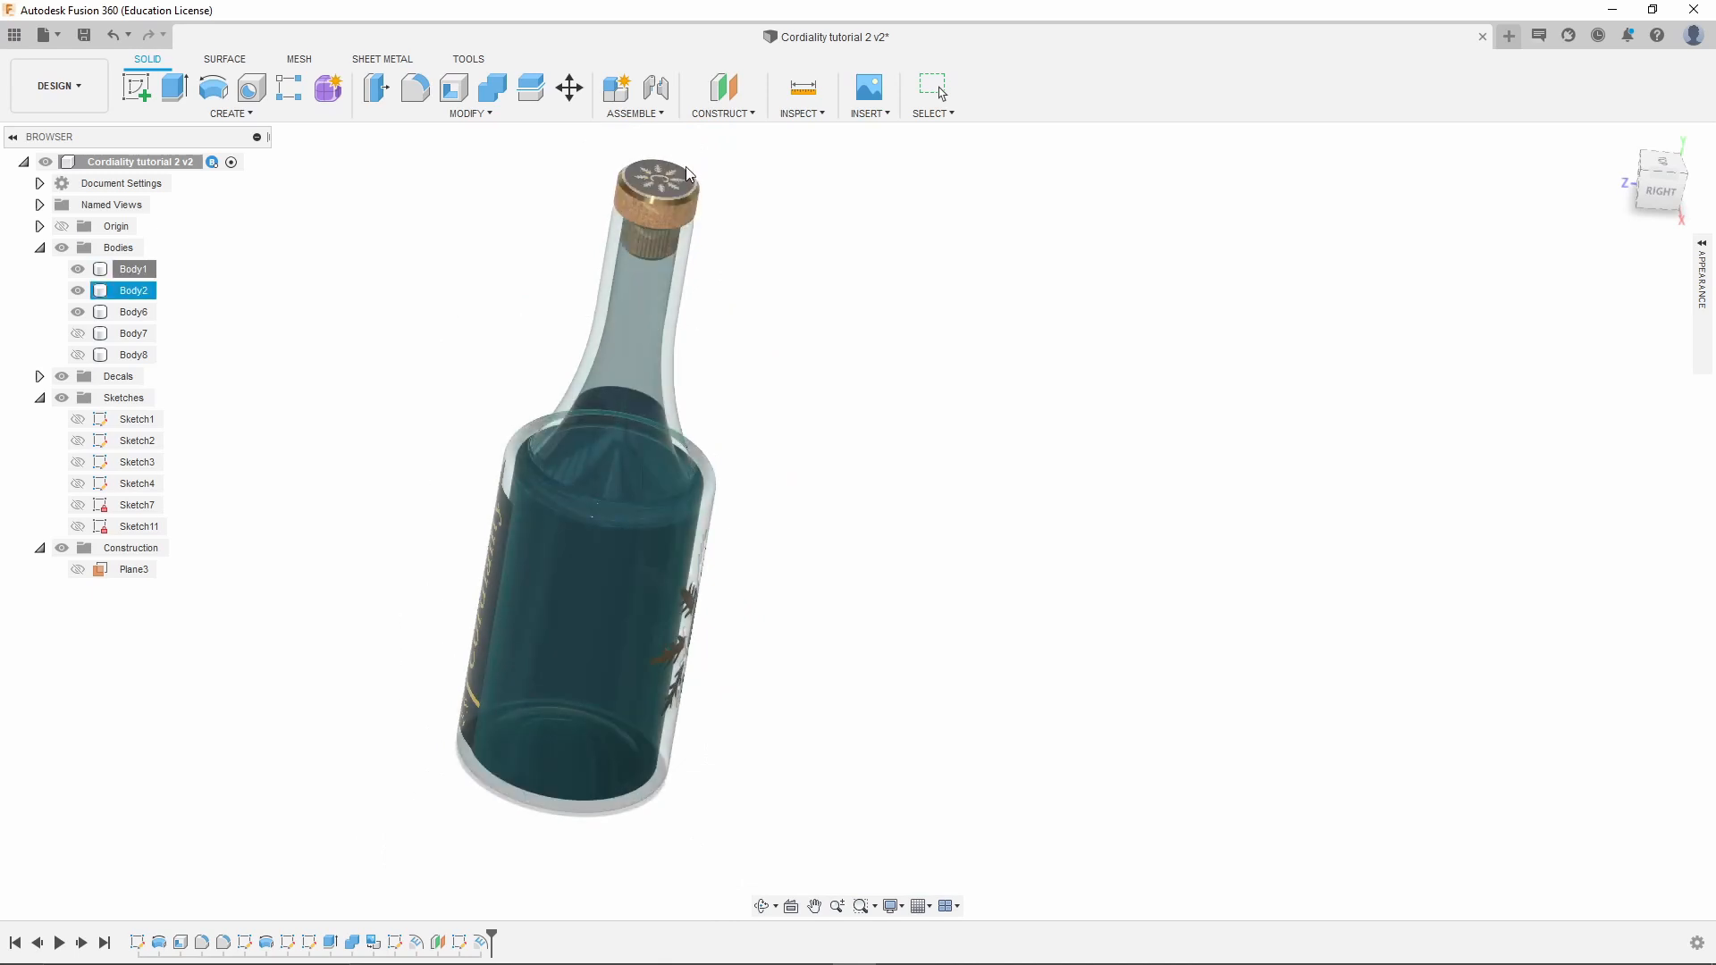
shift+middle_drag(632, 696, 803, 722)
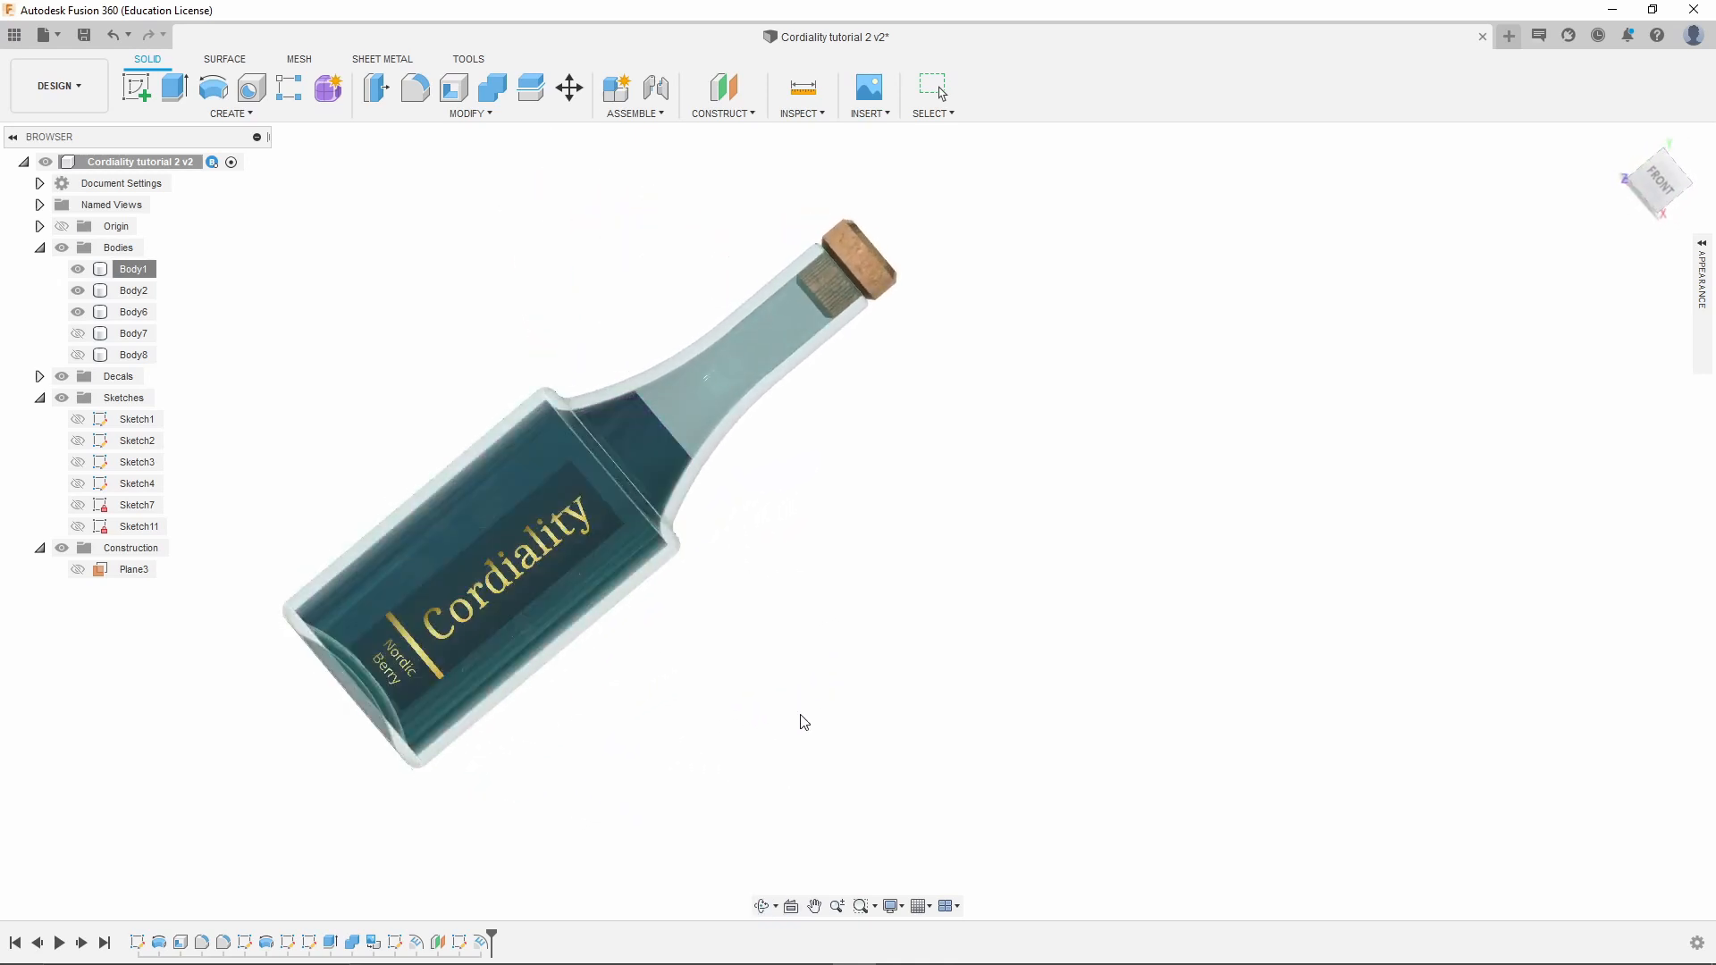